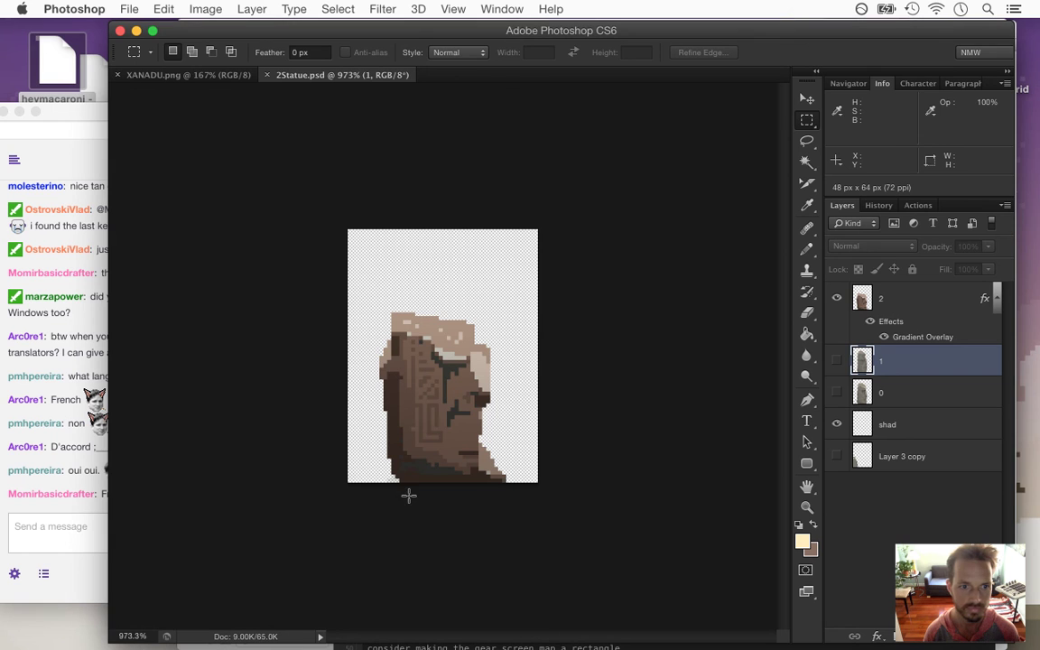
Select layer 2 and switch off its Gradient Overlay effect
left_click_drag(427, 425, 462, 441)
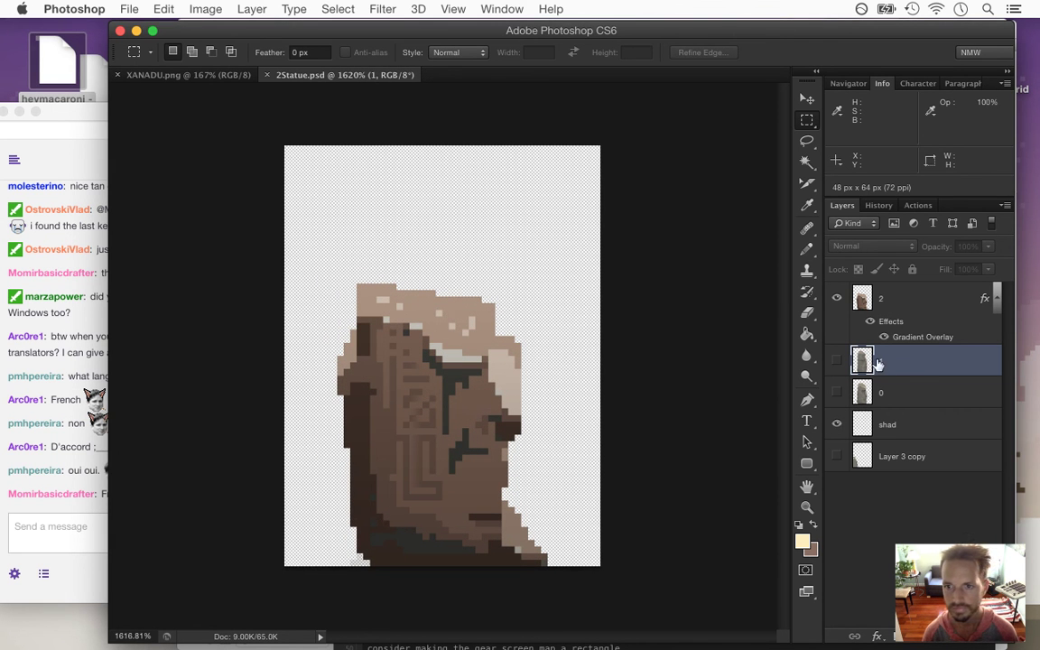
left_click(919, 300)
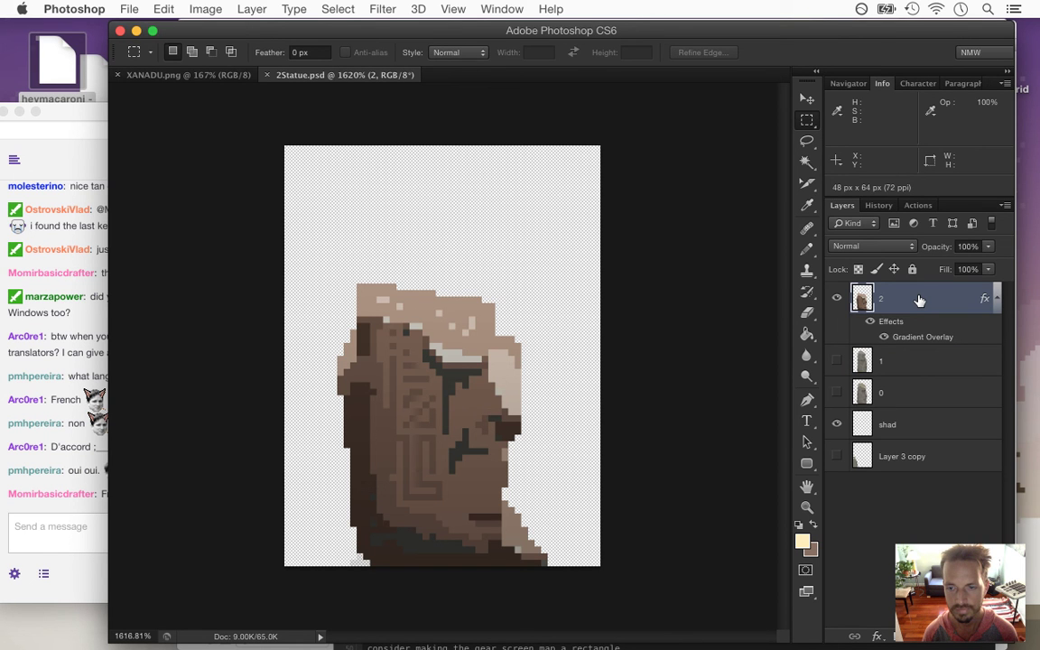
left_click(883, 339)
left_click(883, 338)
left_click(885, 339)
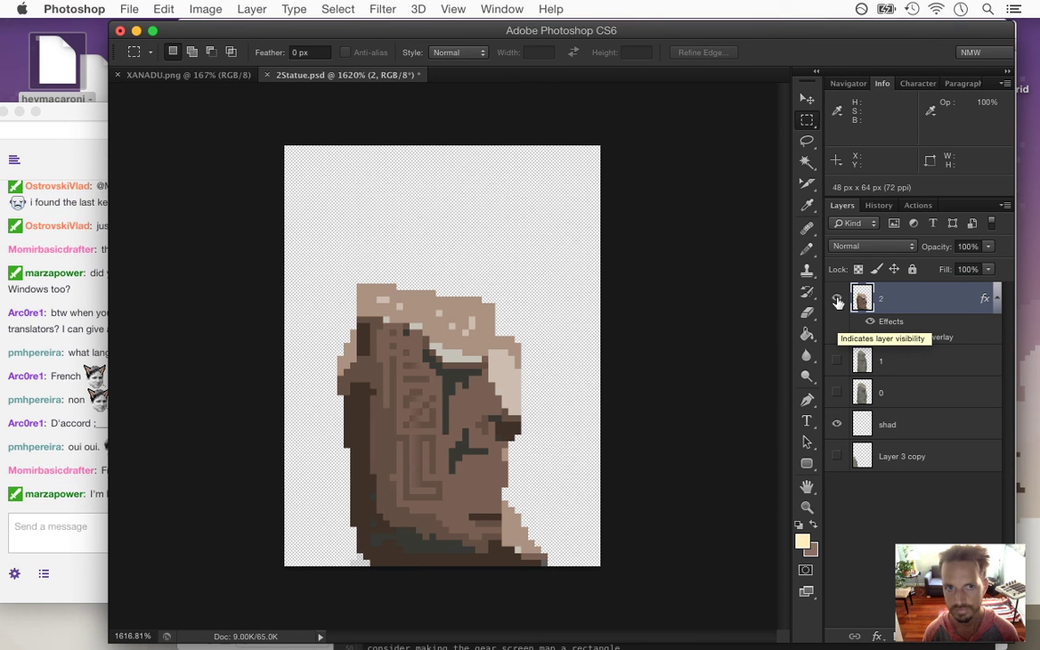
Switch to Finder and open a new window, placing it beside the chat window
key("super+Tab")
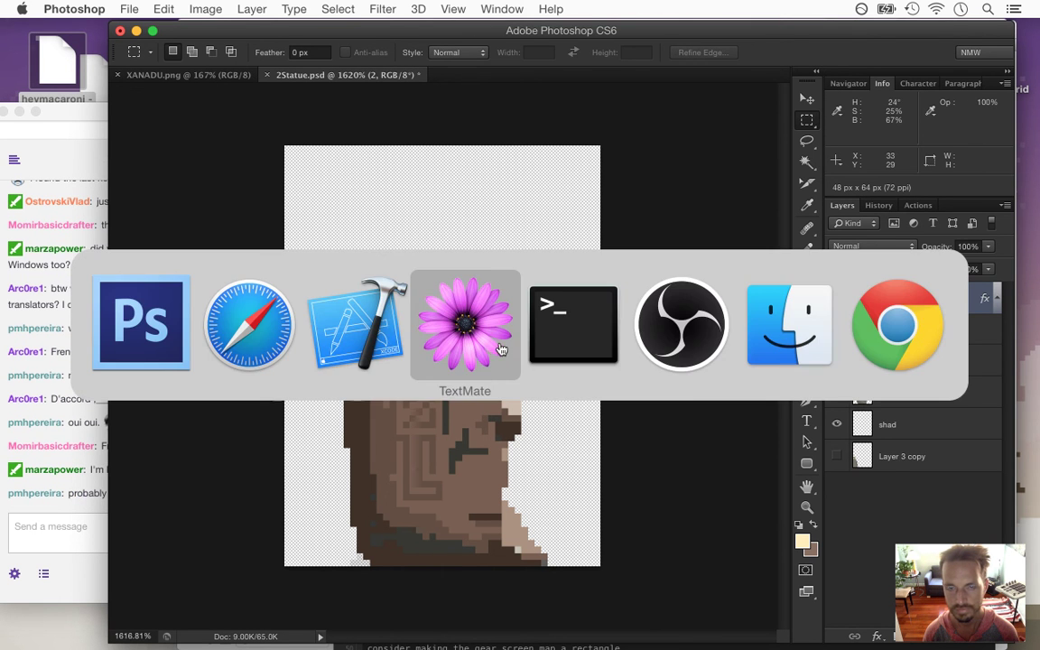
left_click(791, 327)
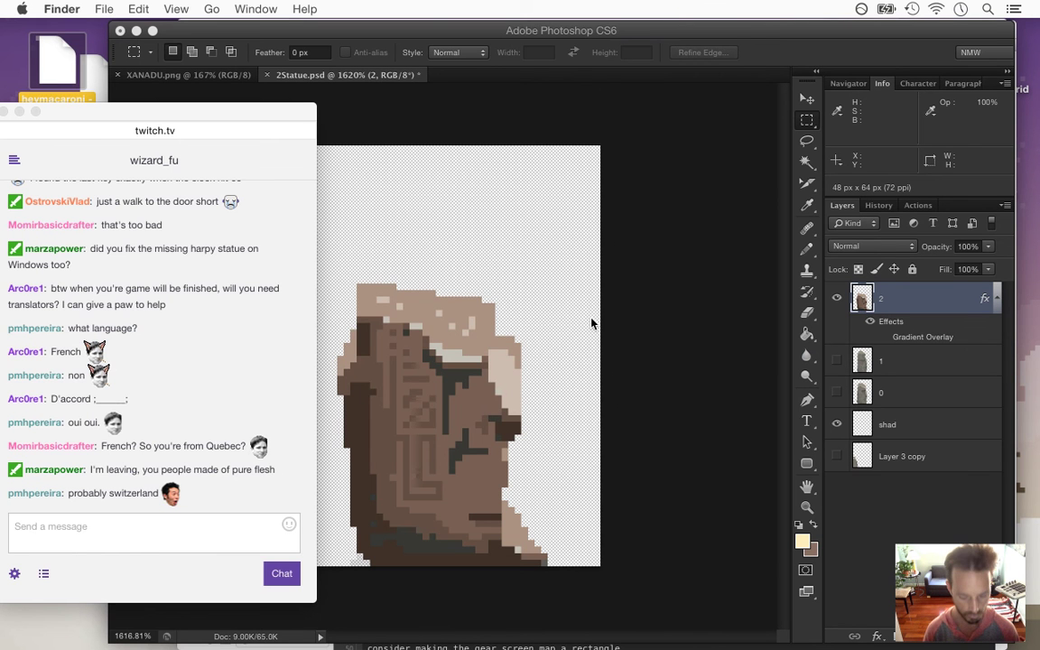
key("super+n")
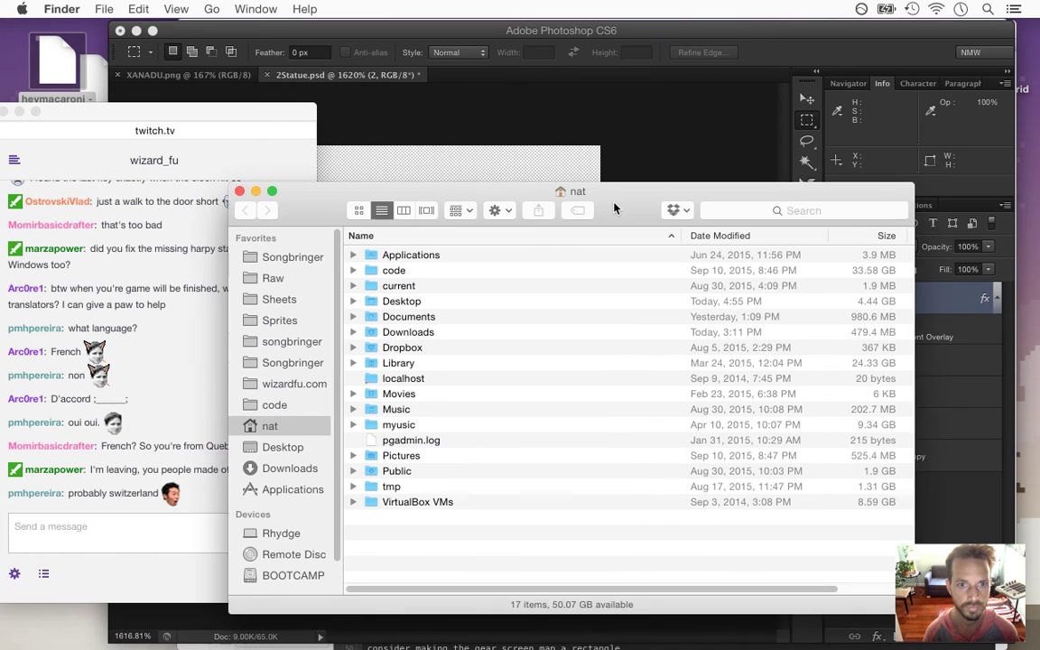
left_click_drag(614, 208, 696, 184)
left_click(240, 448)
left_click_drag(141, 446, 253, 447)
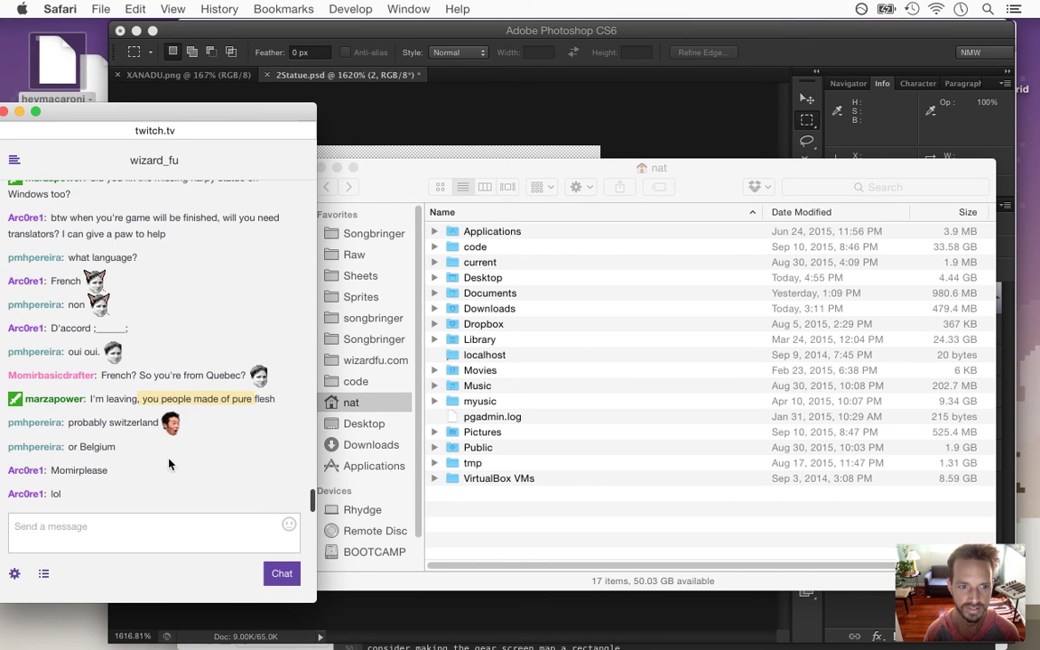
left_click_drag(109, 467, 101, 489)
left_click(180, 448)
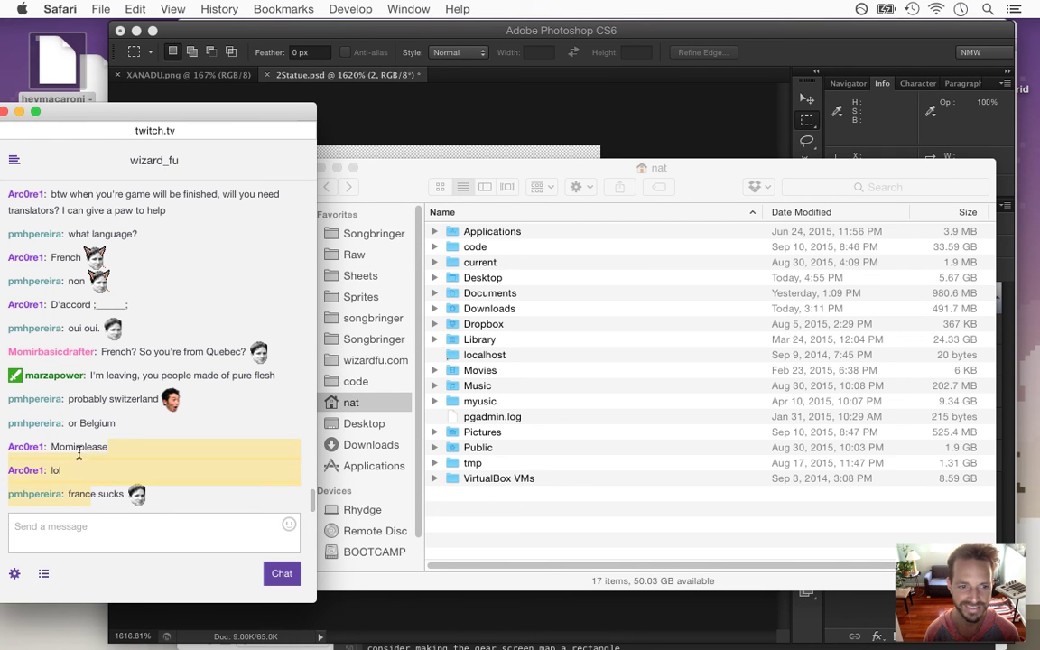
left_click(383, 192)
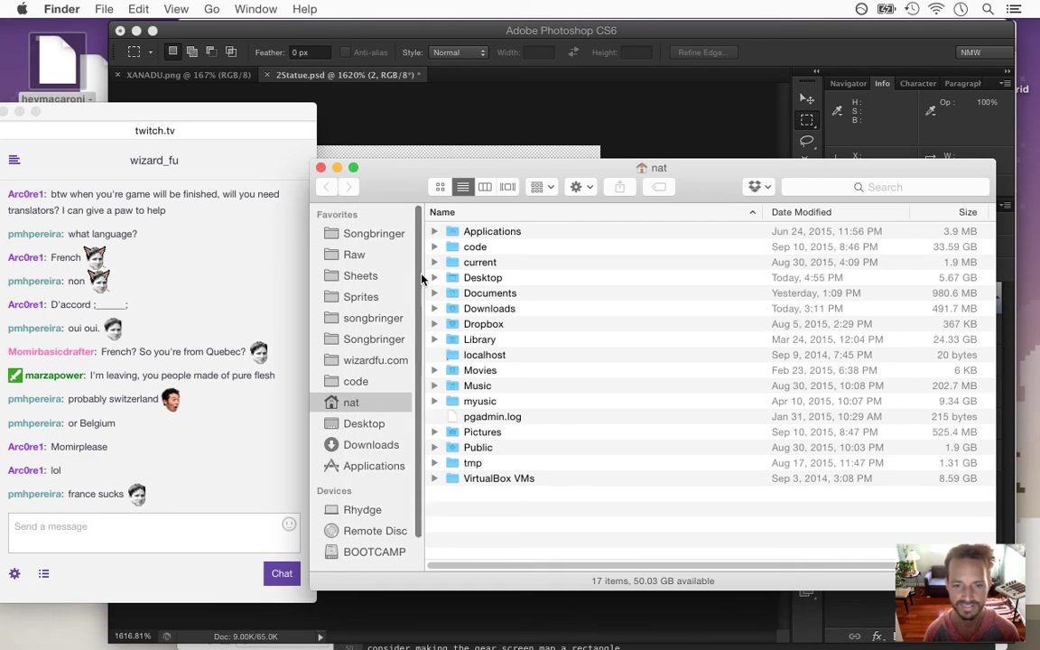
scroll(379, 271, "down", 3)
scroll(420, 315, "up", 2)
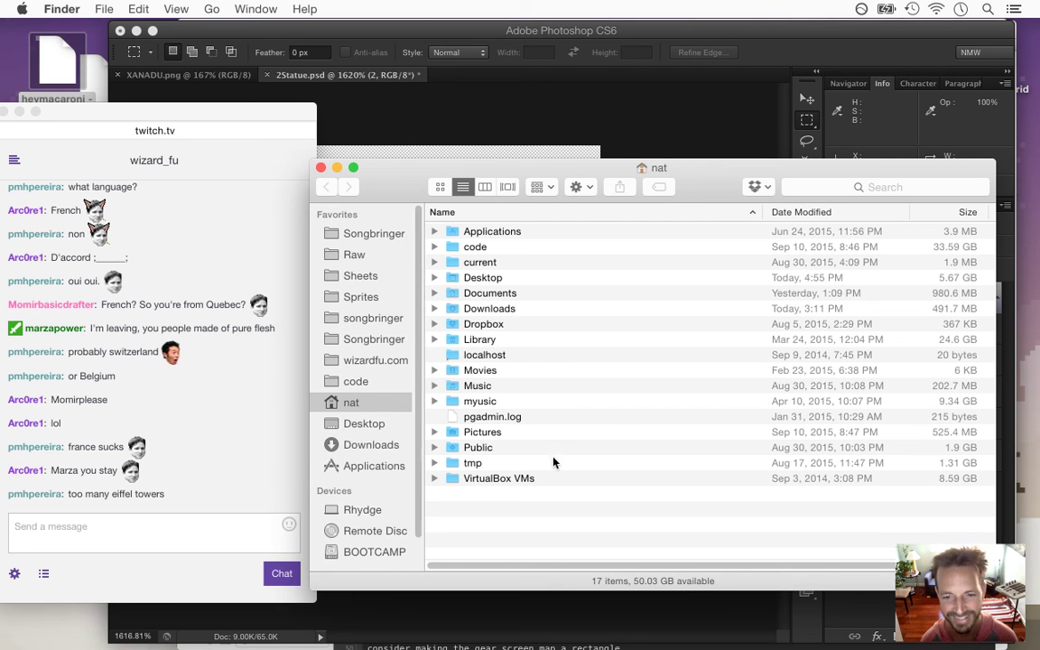
Enlarge the Finder window and open the Level folder inside the Sheets folder
left_click_drag(546, 592, 548, 610)
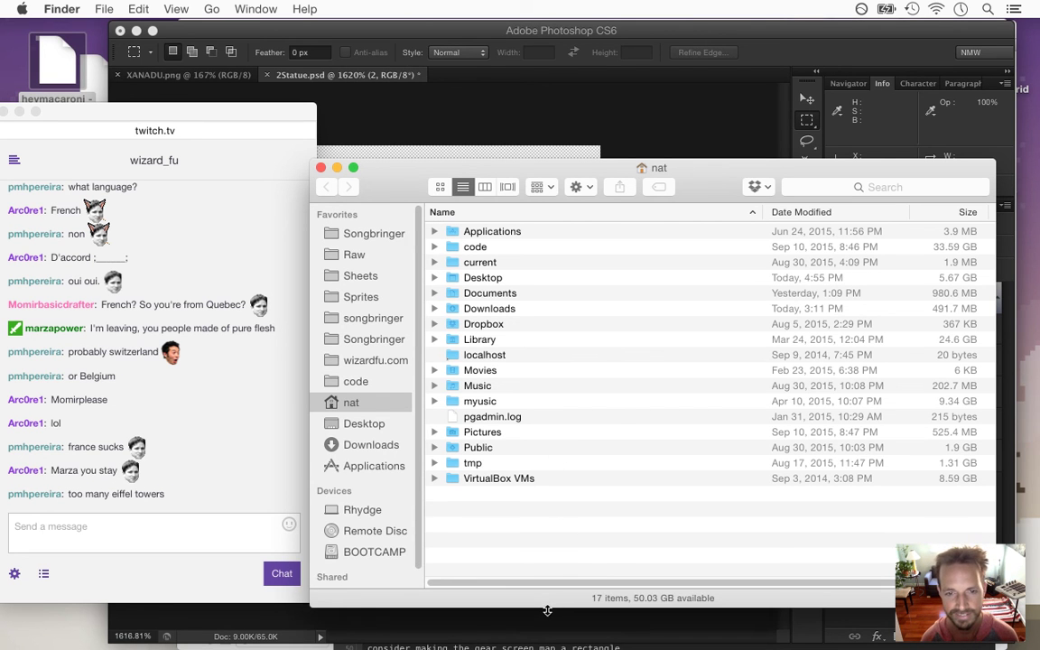
left_click_drag(384, 201, 438, 198)
left_click(440, 276)
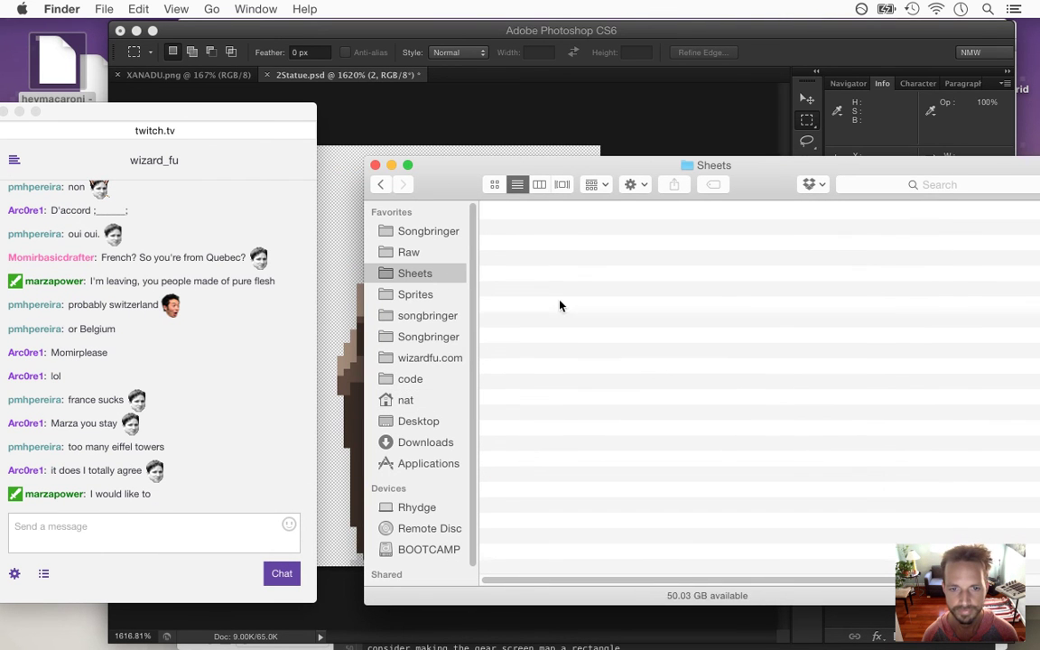
double_click(538, 400)
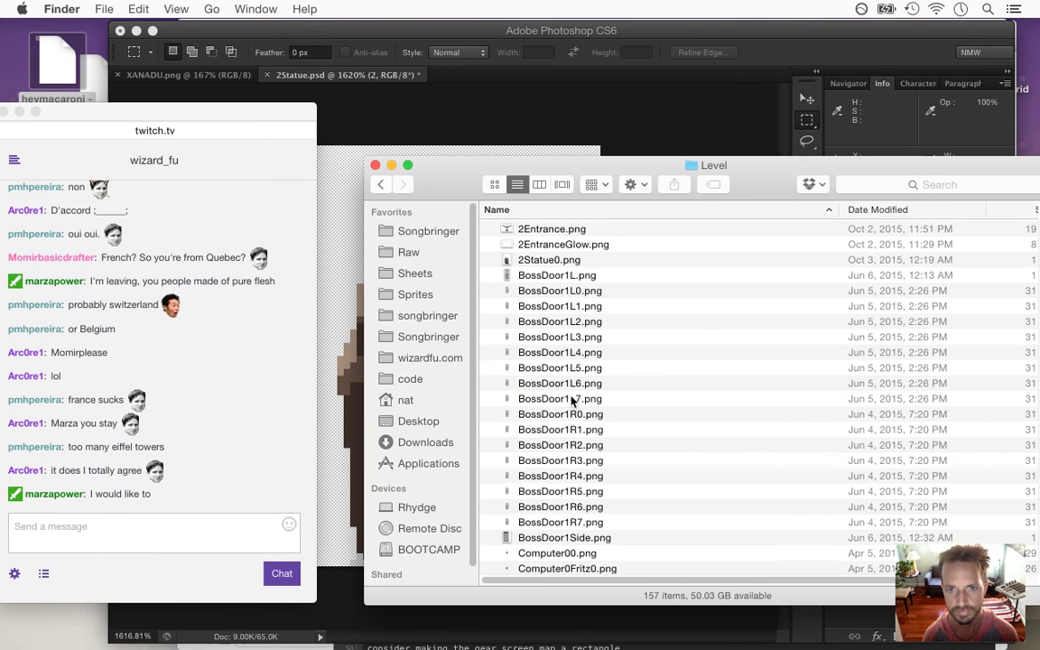
Preview 2Statue0.png in the Level folder and return to the statue document in Photoshop
left_click(593, 262)
key("space")
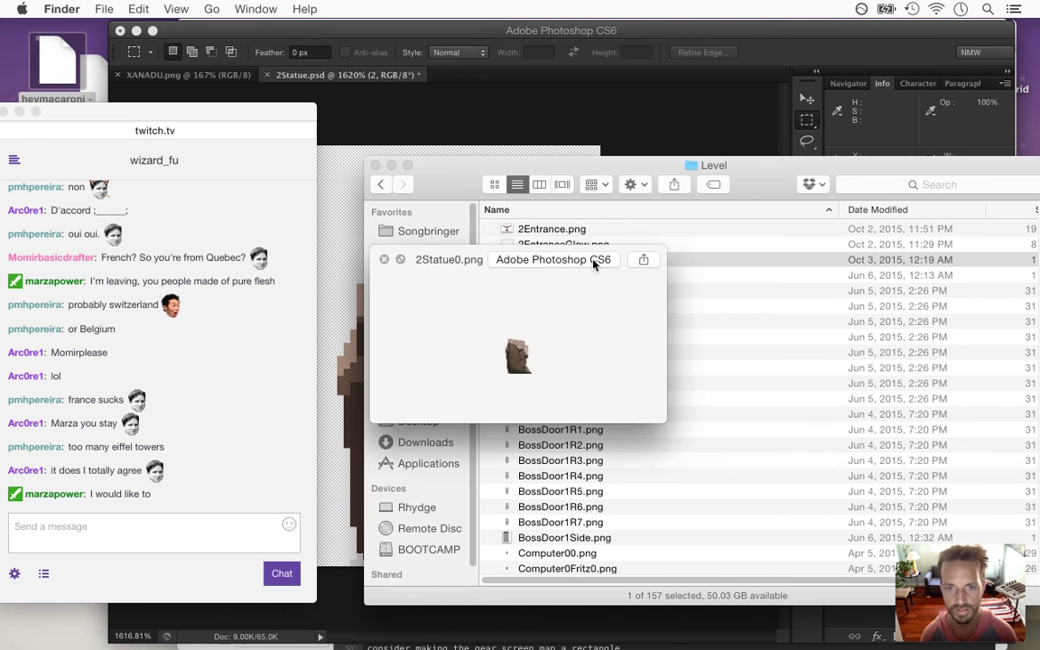
left_click(593, 260)
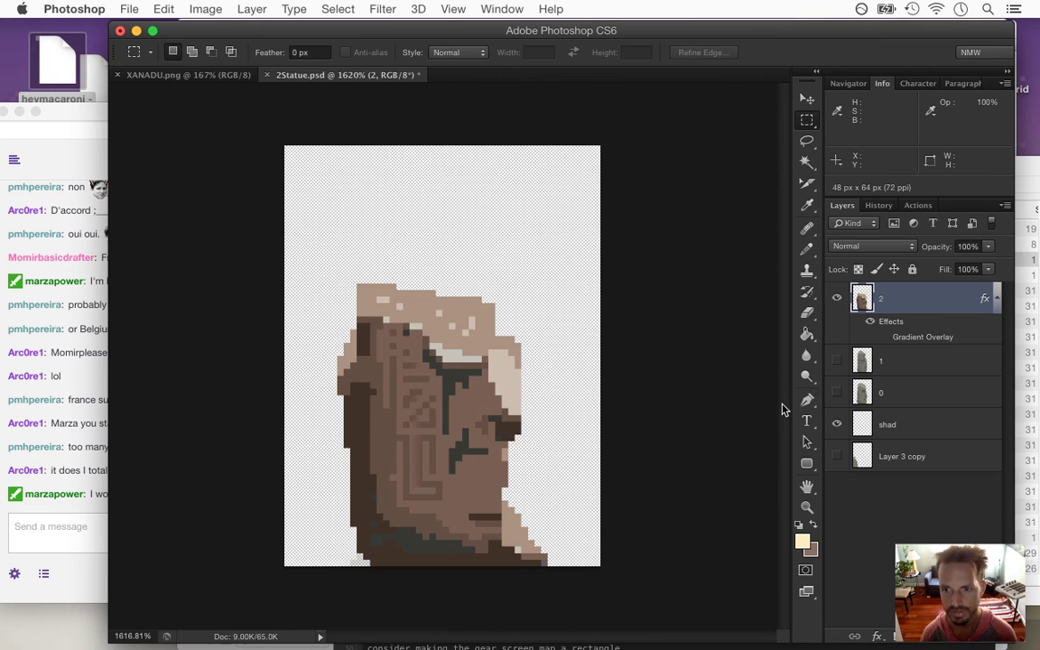
key("super+Tab")
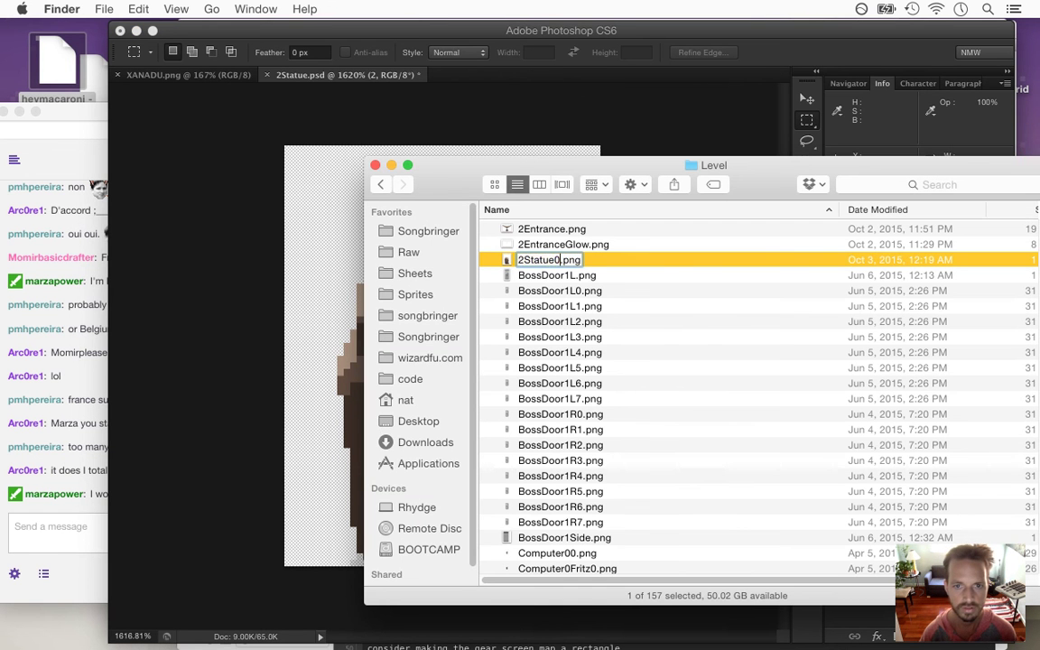
left_click(593, 120)
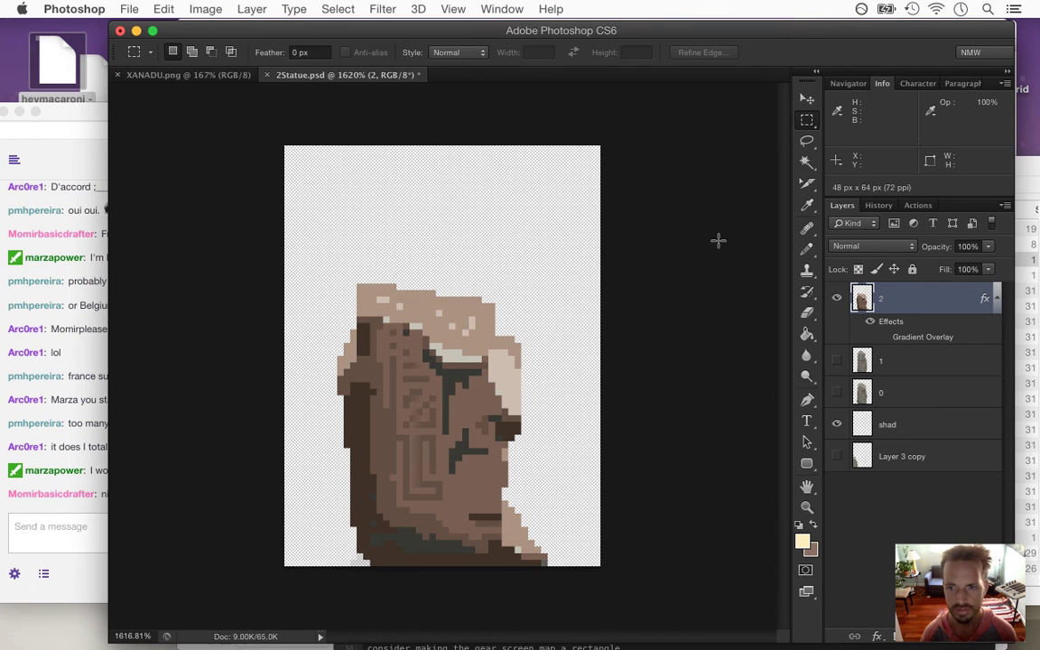
left_click(995, 298)
right_click(940, 302)
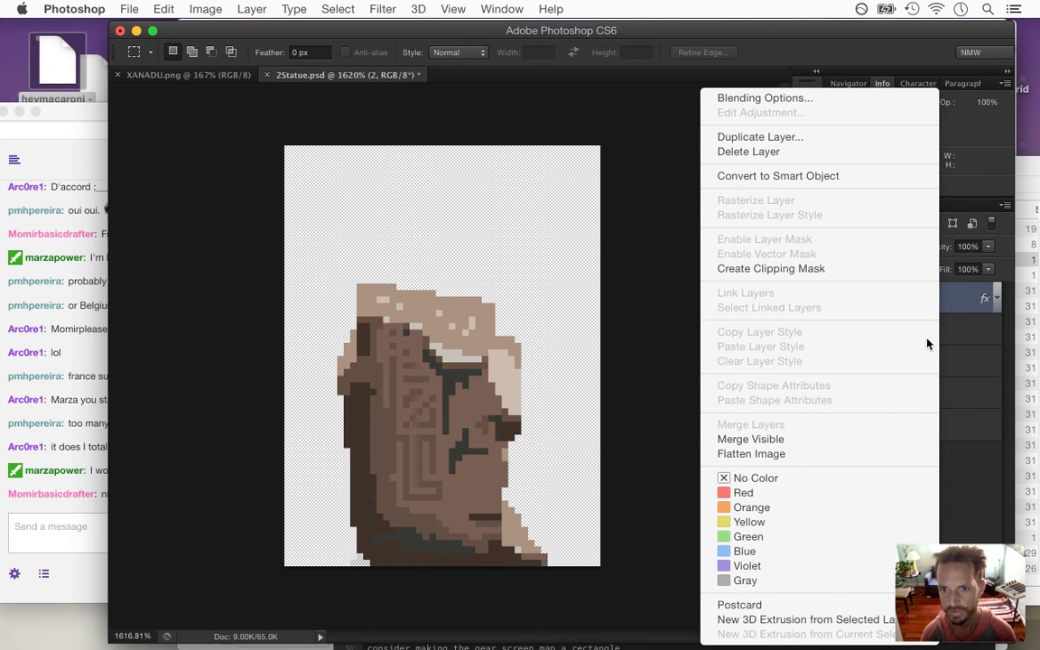
key("Escape")
left_click(836, 298)
left_click(835, 298)
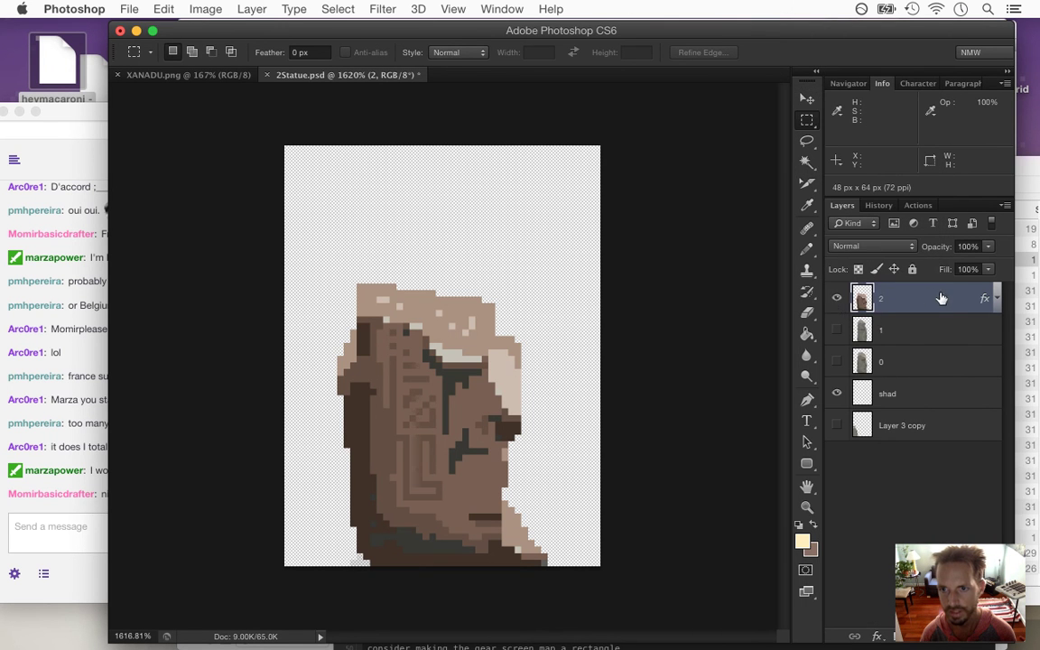
right_click(941, 298)
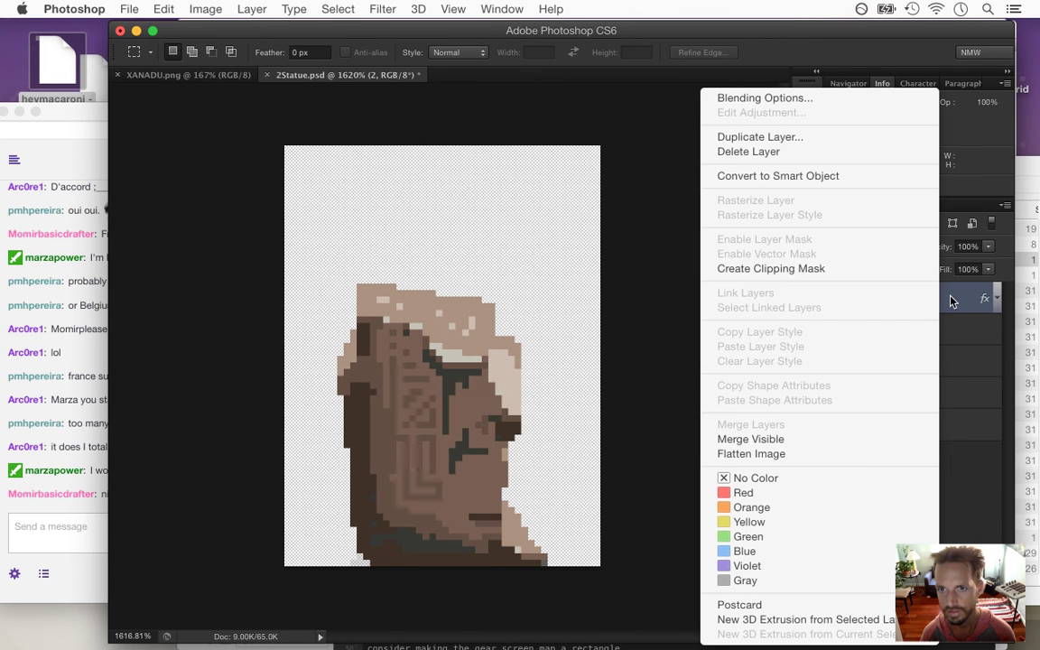
Expand layer 2's effects, switch its Gradient Overlay back on and copy the layer style
left_click(991, 298)
left_click(996, 298)
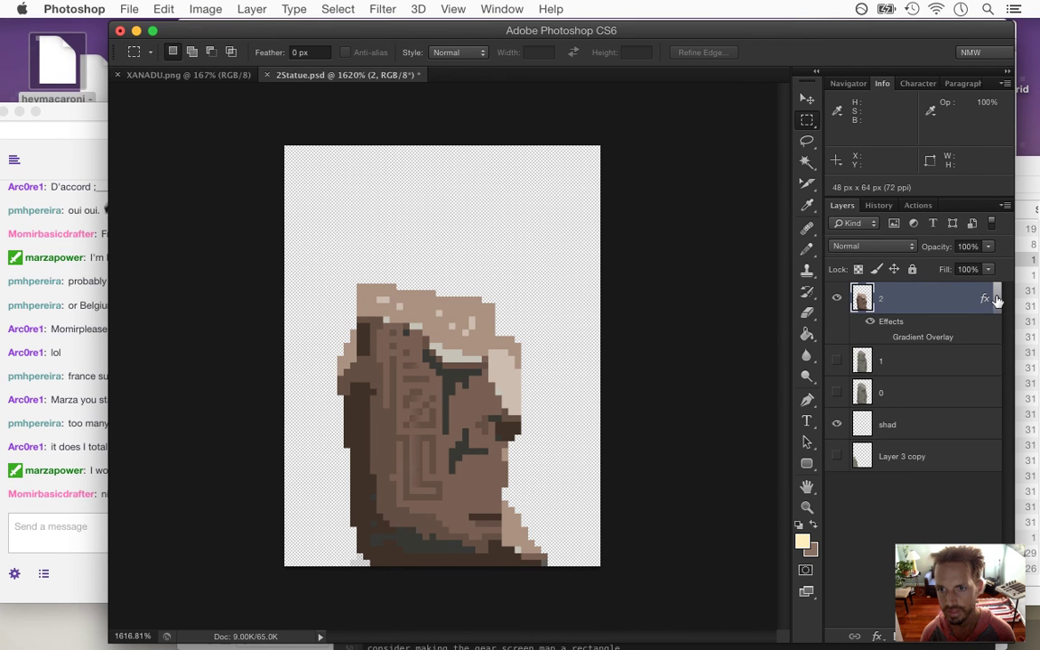
right_click(925, 302)
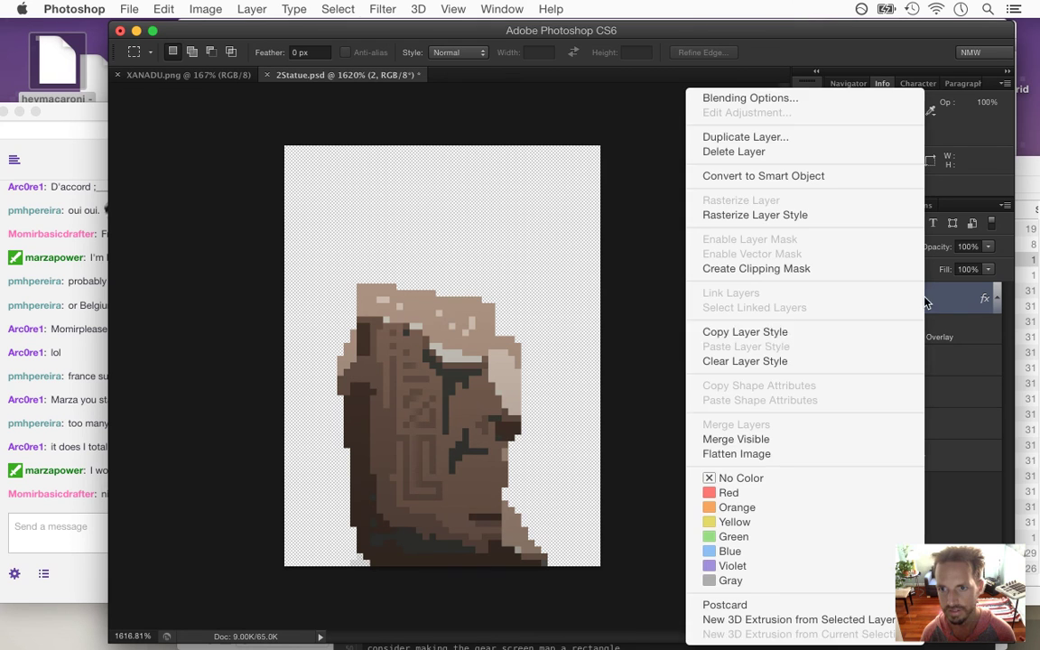
left_click(888, 334)
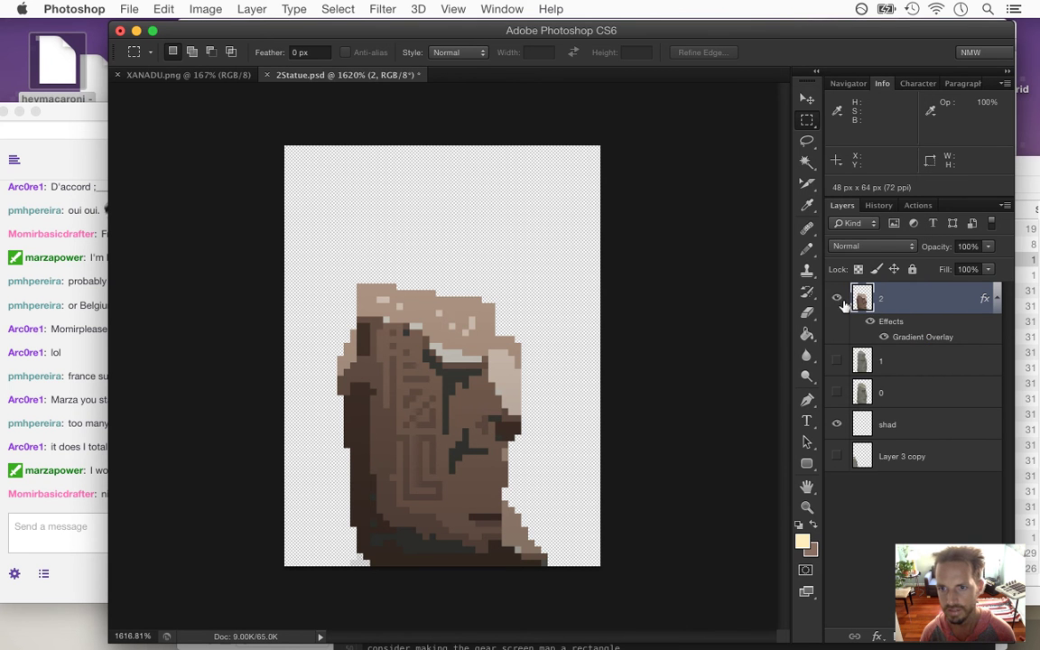
Paste the copied layer style onto layers 1 and 0, keeping the effects lists of all three statue layers collapsed
left_click(996, 299)
left_click(951, 334)
right_click(951, 336)
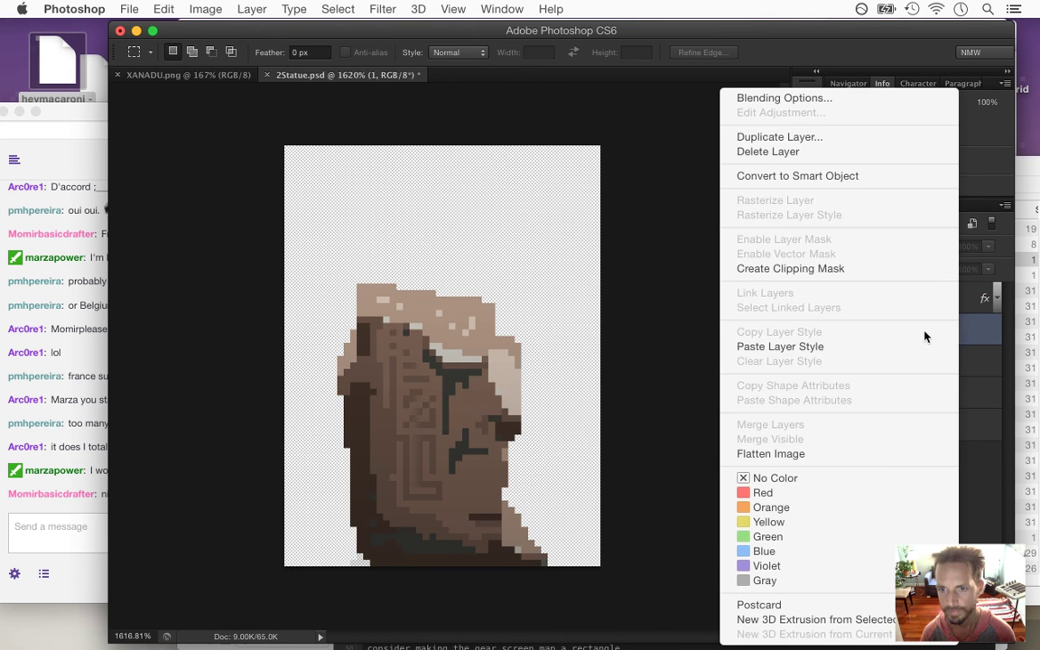
left_click(868, 347)
right_click(935, 400)
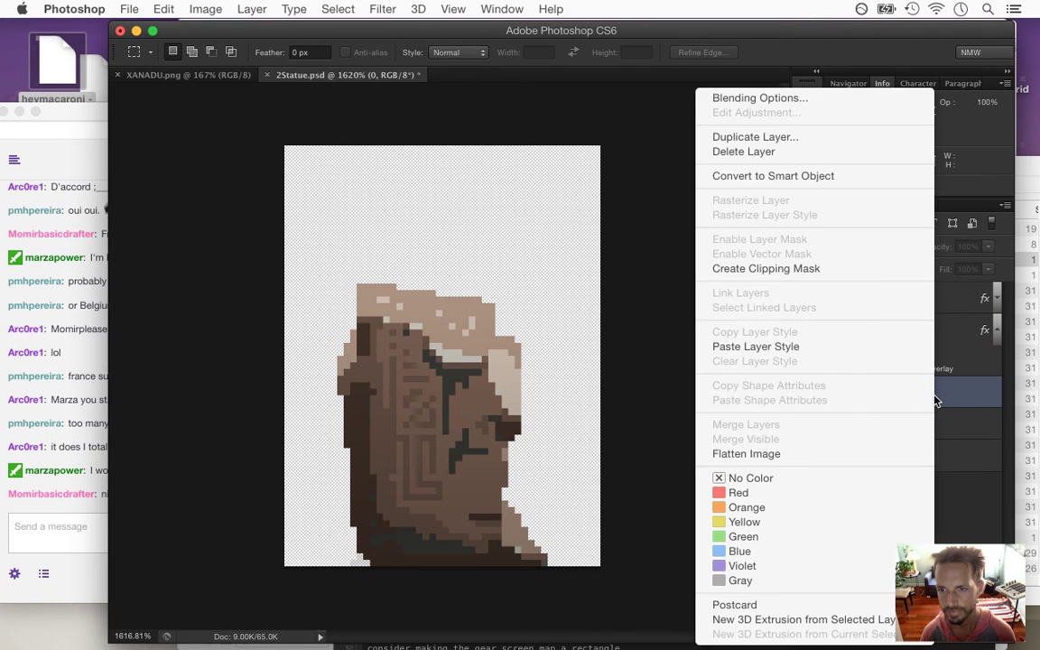
left_click(840, 348)
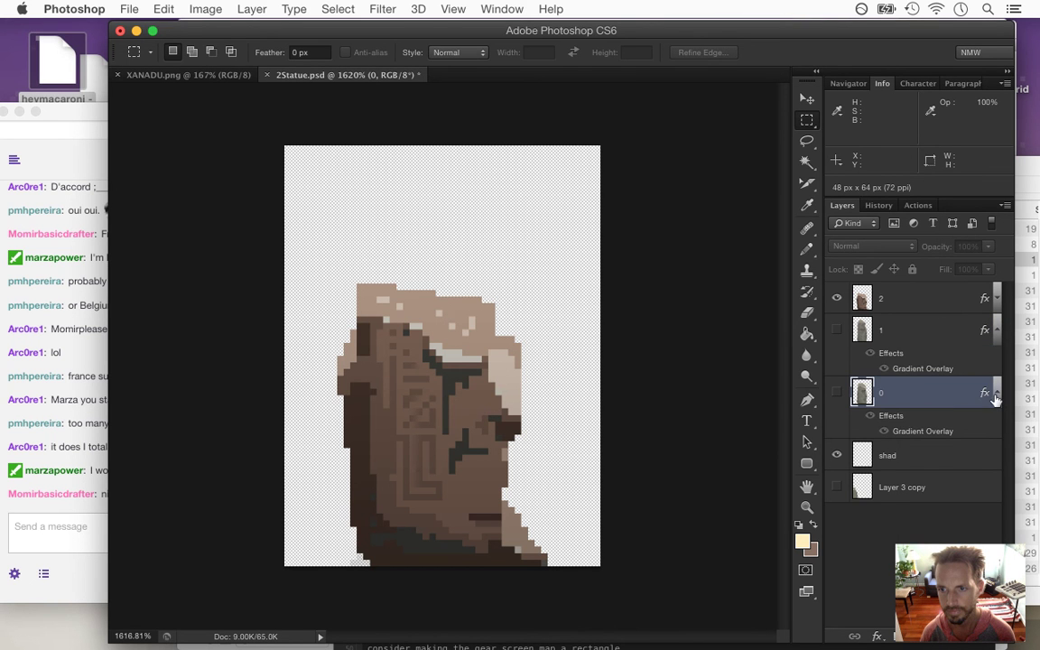
left_click(997, 395)
left_click(995, 330)
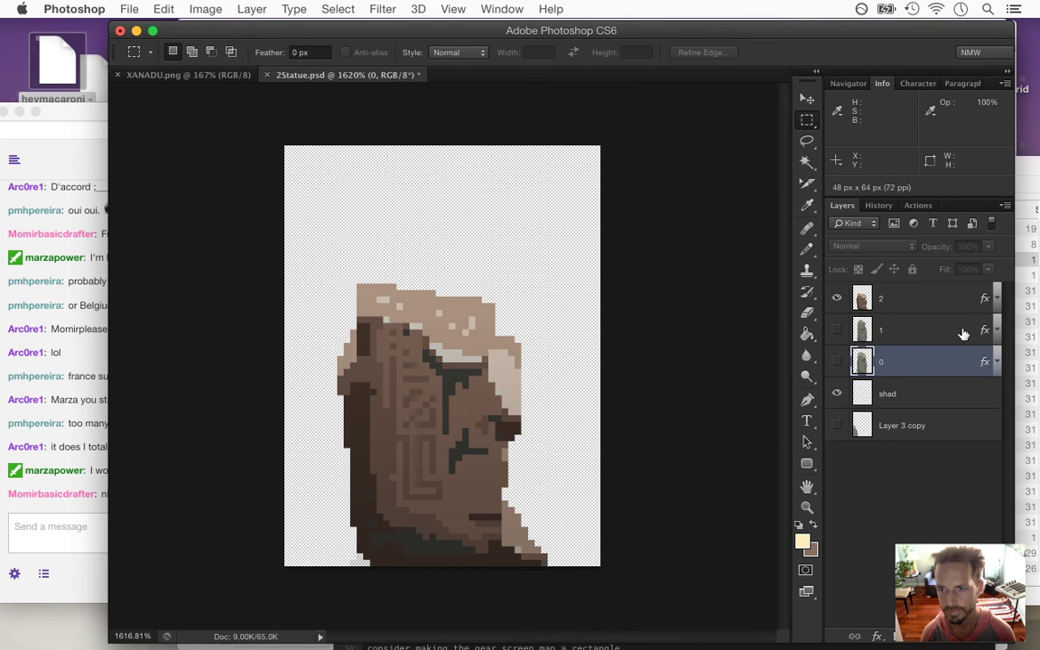
Expand layer 1's effects and show layer 1, checking it with layer 2 briefly hidden
left_click(996, 330)
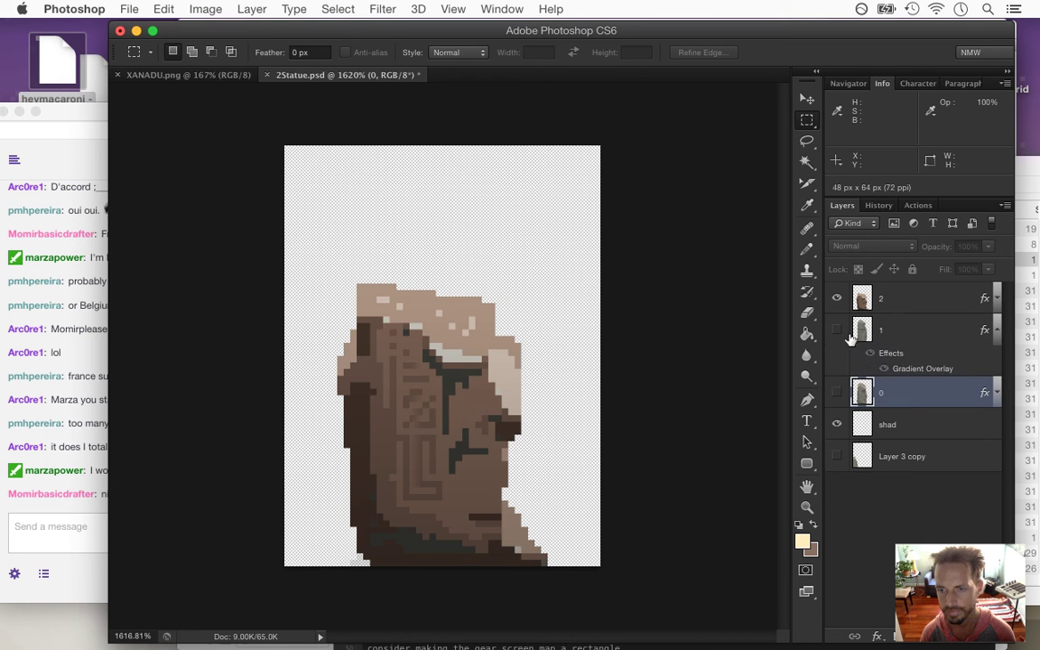
left_click(836, 298)
left_click(837, 330)
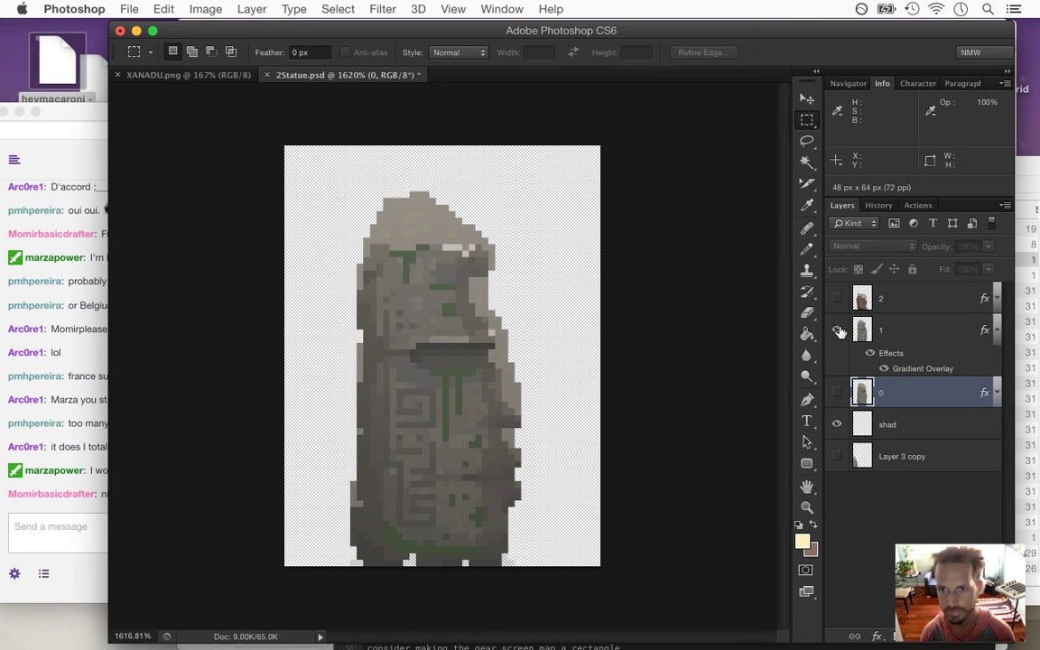
left_click(836, 298)
Duplicate layer 2, hiding the original, and move the copy to the upper-right area of the canvas
left_click(912, 298)
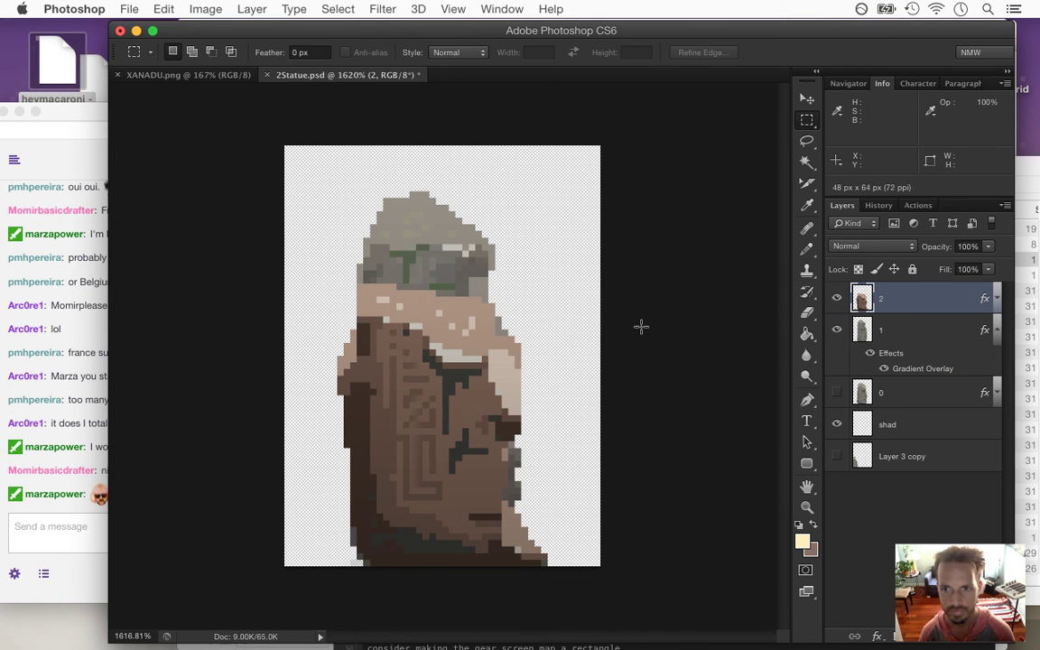
key("super+j")
left_click(834, 330)
key("v")
left_click_drag(411, 336, 558, 200)
Switch off the Gradient Overlay on the layer 2 copy and place the copy beneath all other layers
left_click(996, 297)
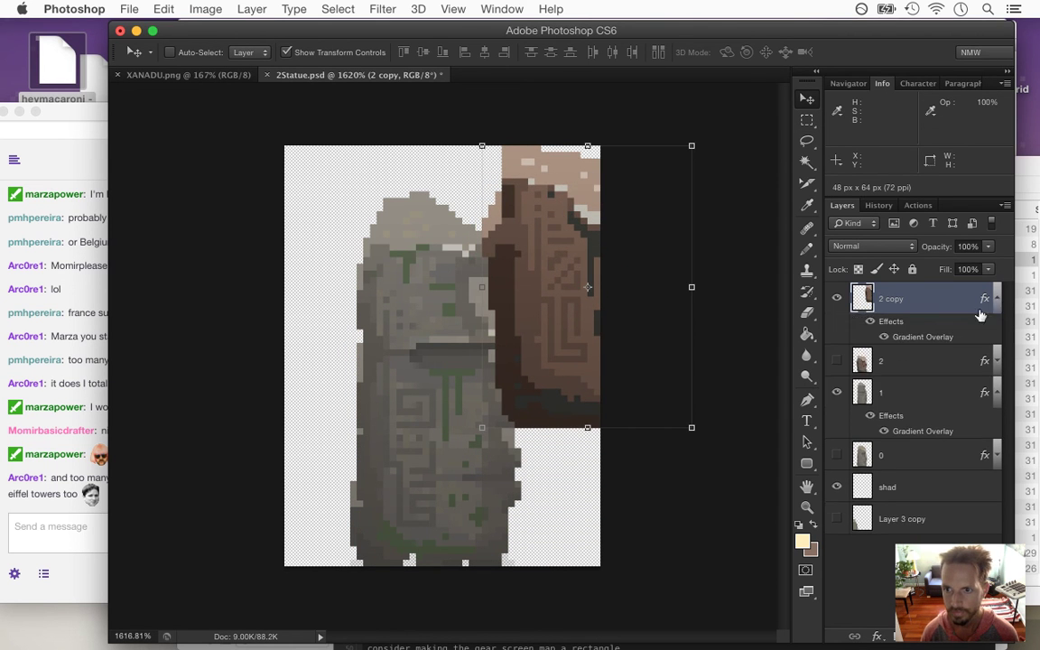
left_click(883, 336)
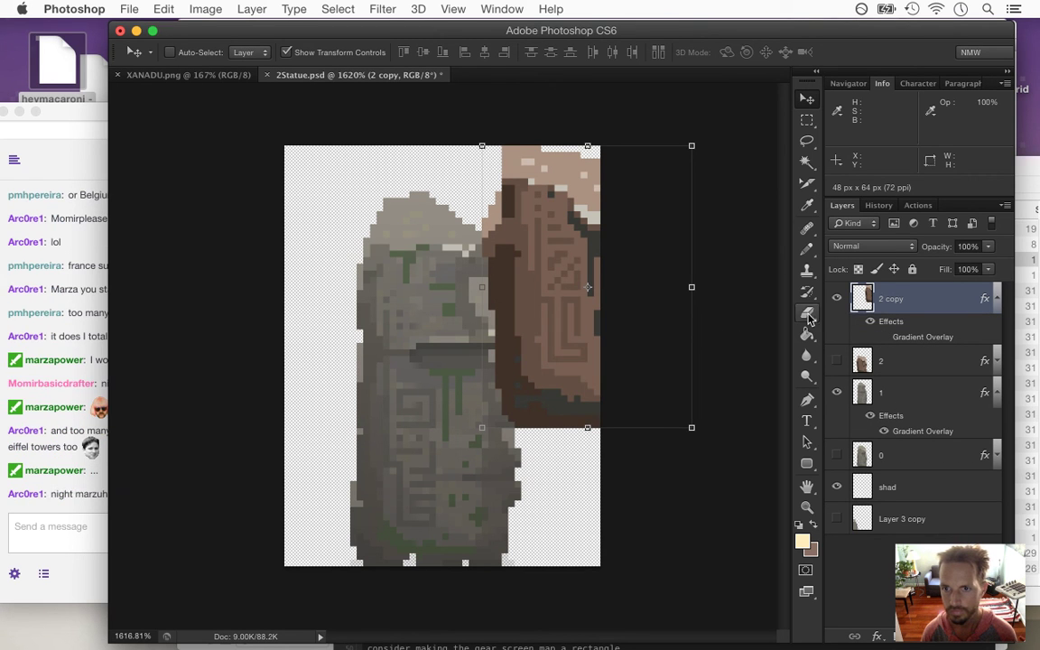
left_click_drag(864, 301, 854, 519)
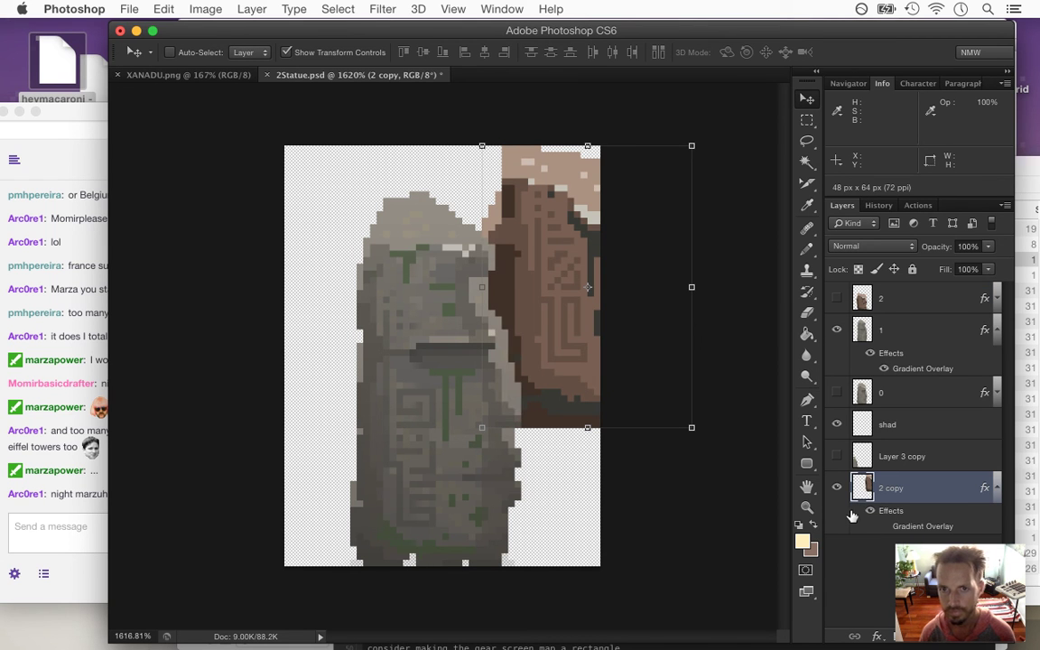
left_click_drag(557, 213, 557, 212)
left_click(77, 399)
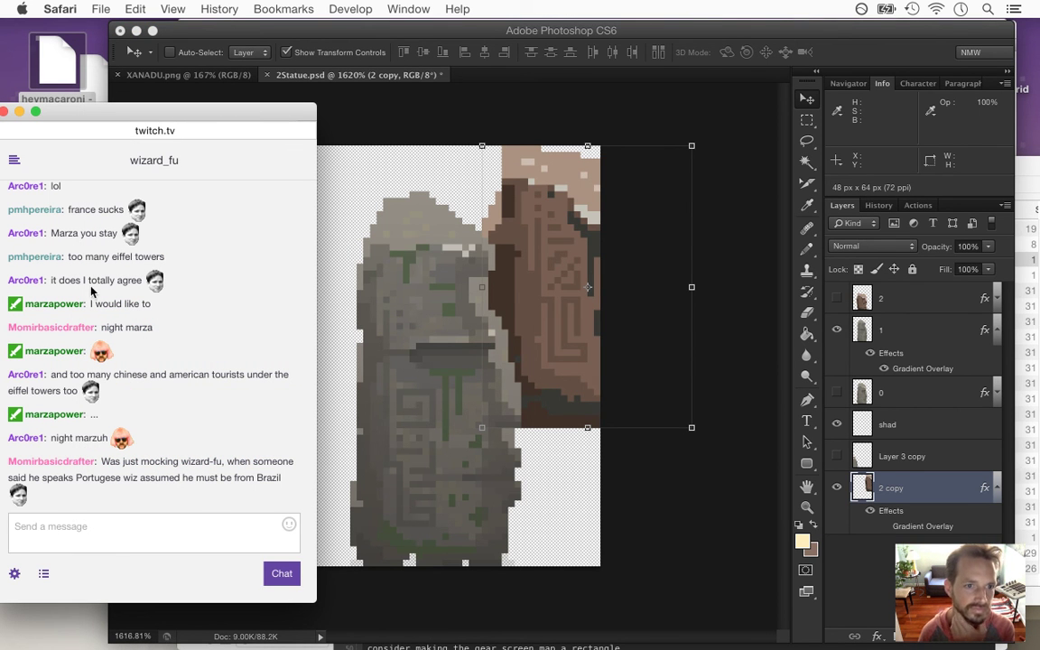
left_click_drag(83, 280, 117, 280)
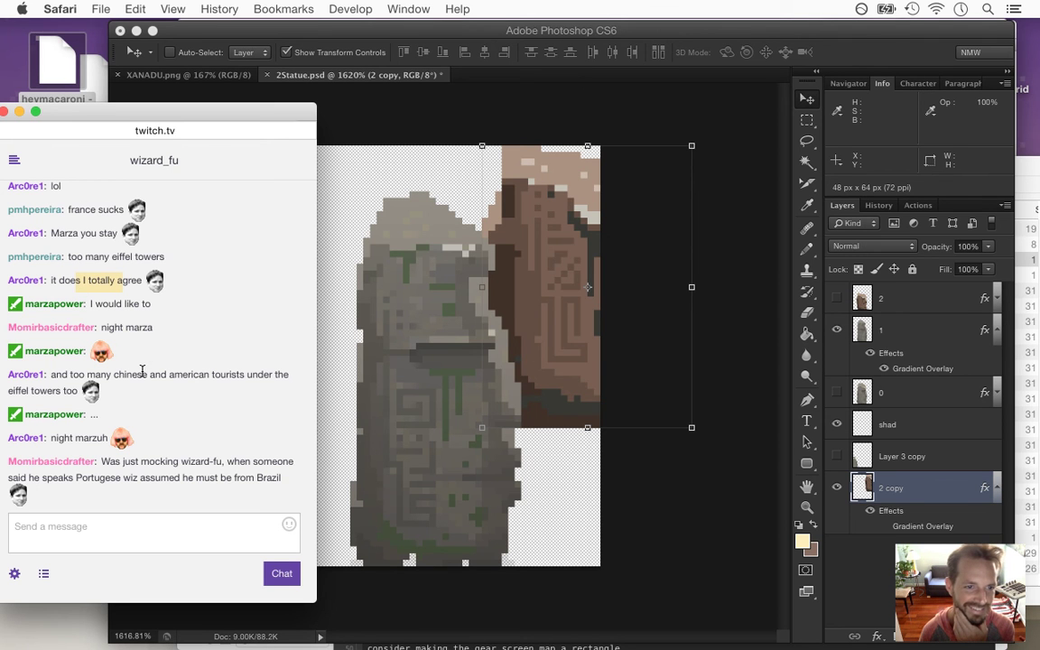
left_click(58, 385)
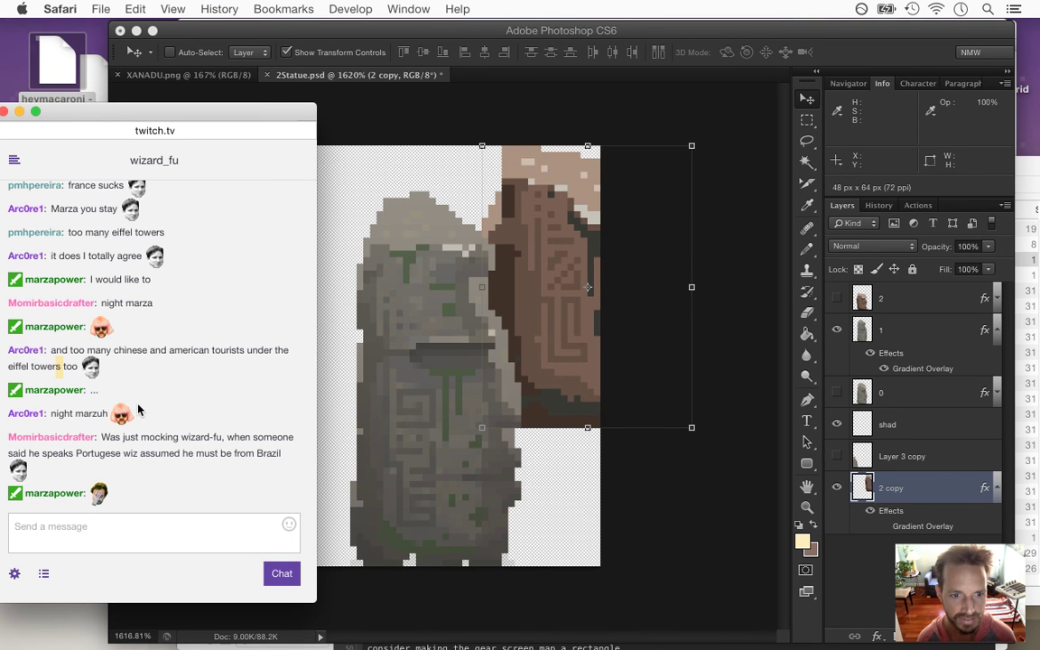
left_click_drag(101, 437, 231, 430)
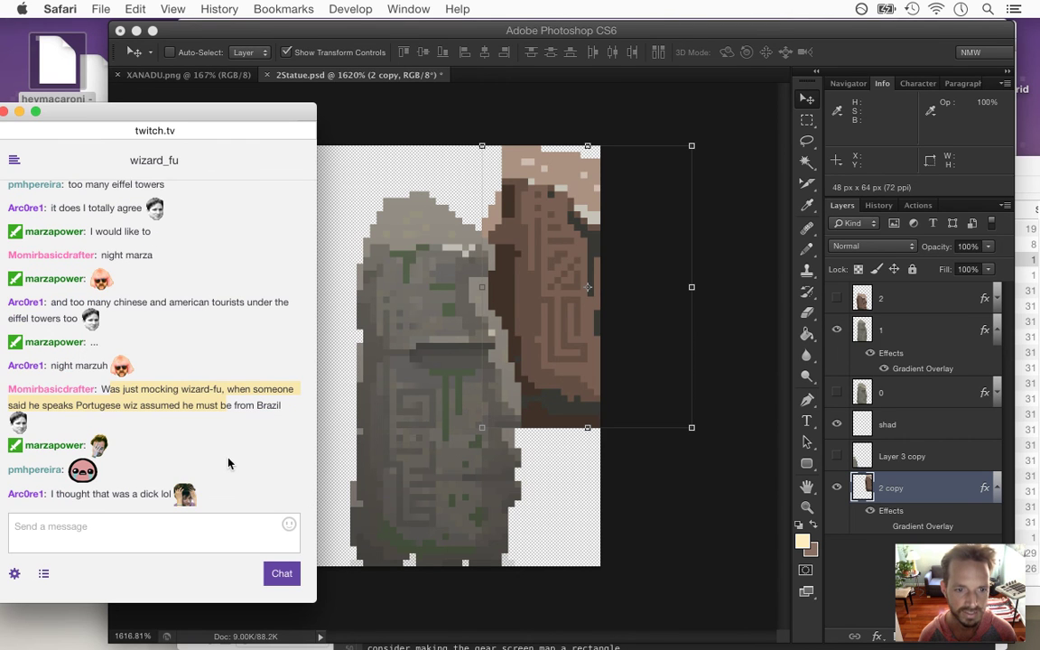
left_click_drag(140, 405, 275, 405)
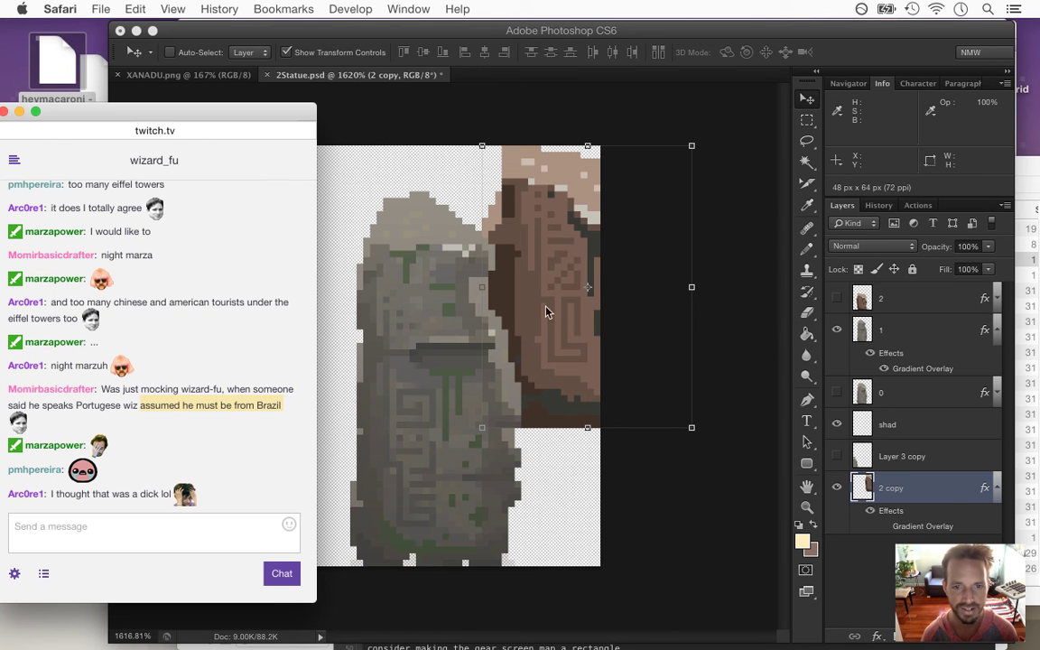
left_click(744, 53)
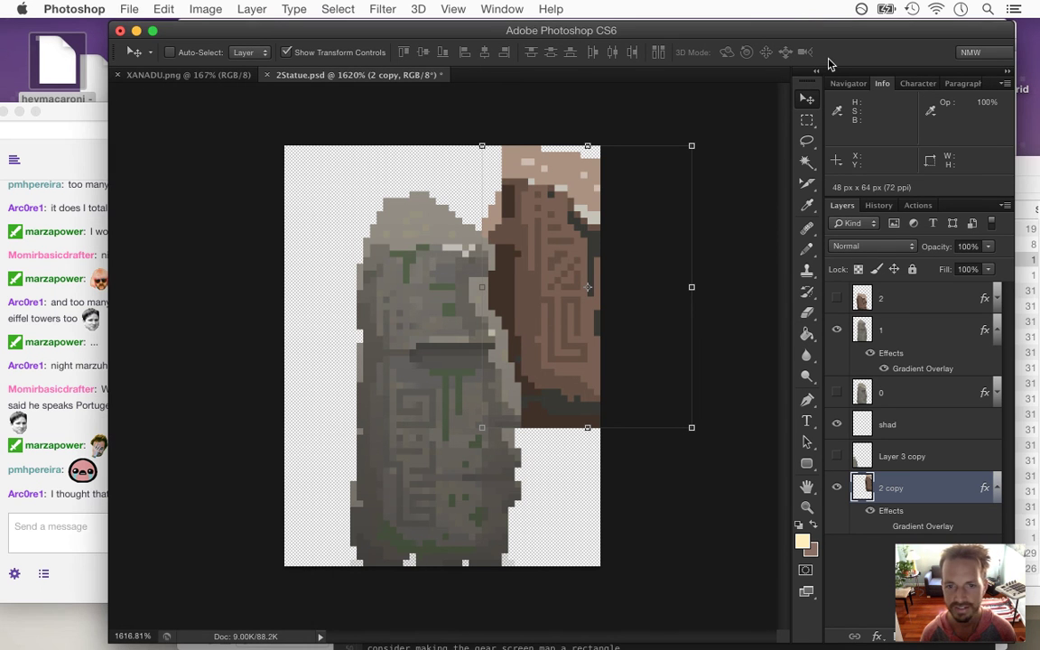
Select all the darkest grey outline and crevice pixels of the statue on layer 1 with the Magic Wand
left_click(880, 330)
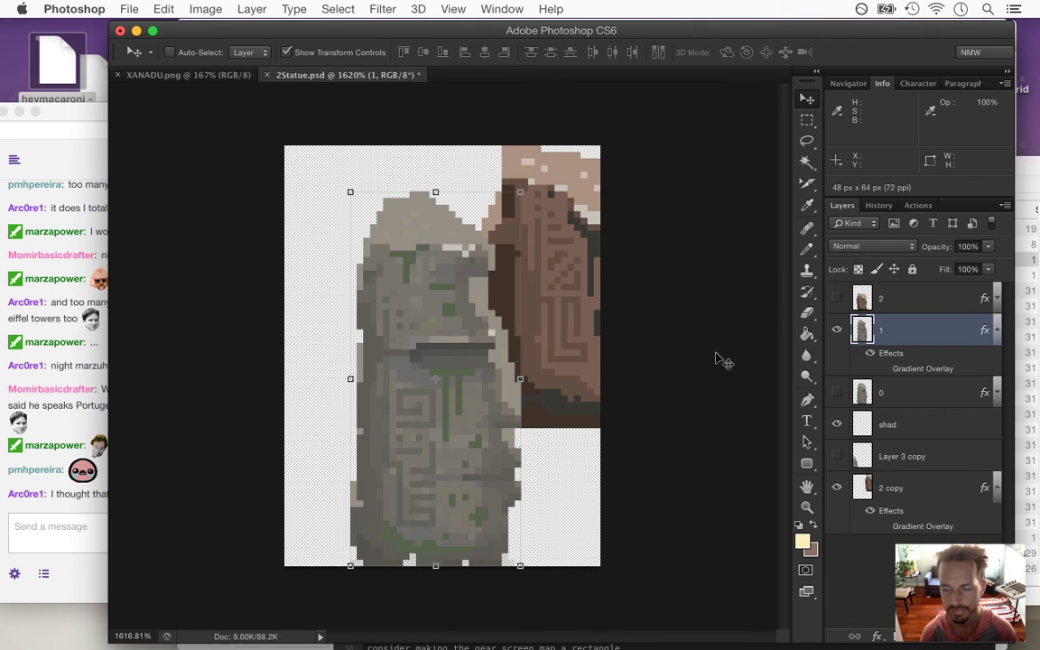
key("i")
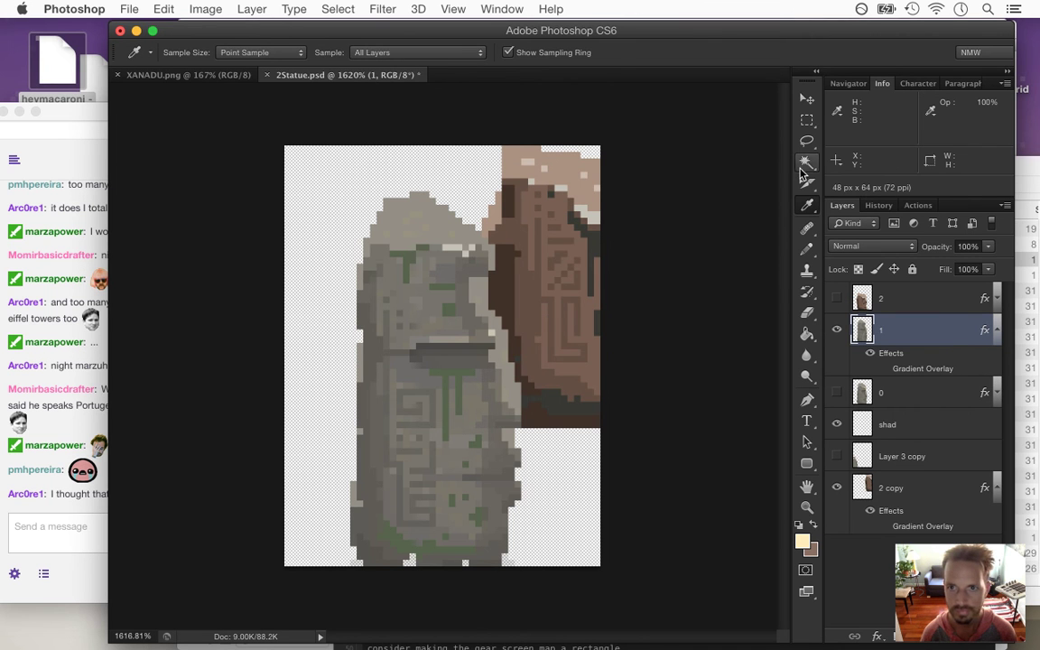
key("w")
left_click(373, 385)
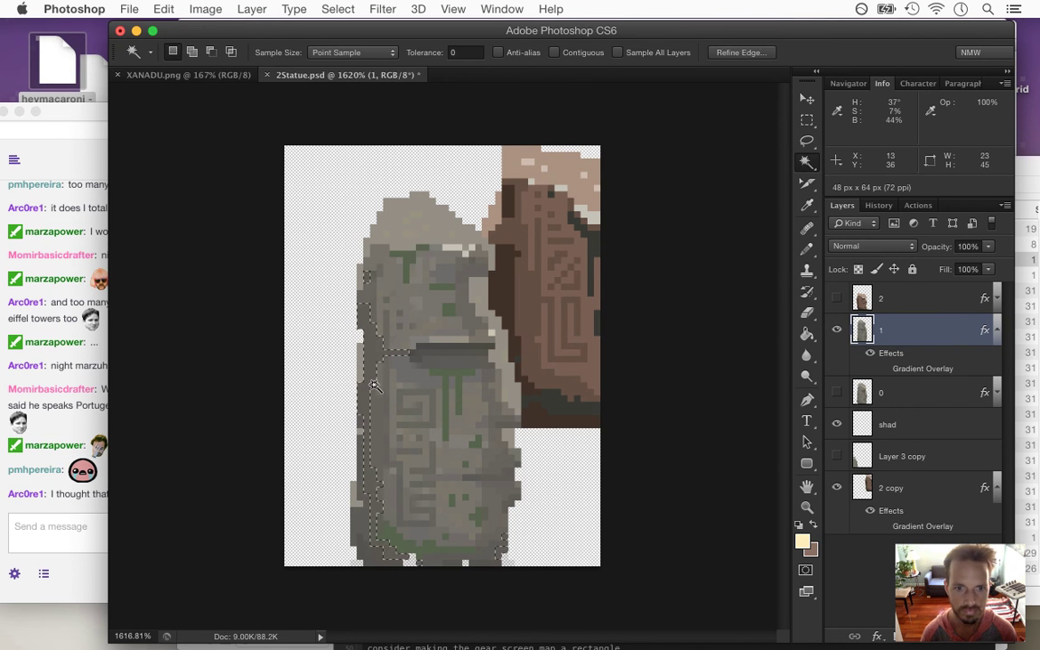
key("shift")
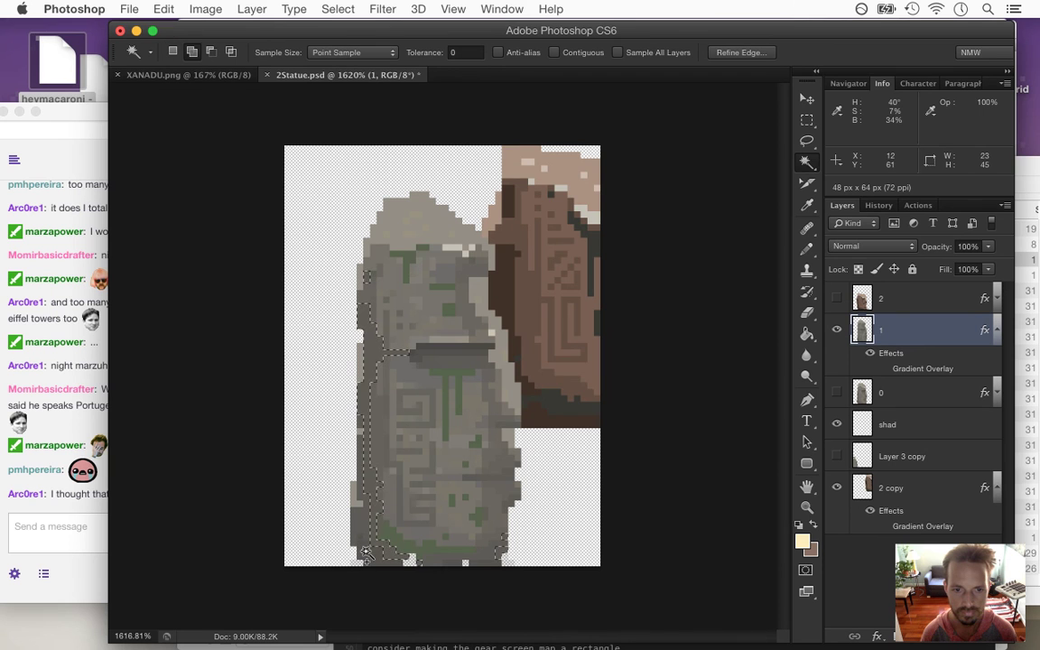
left_click(397, 554, "shift")
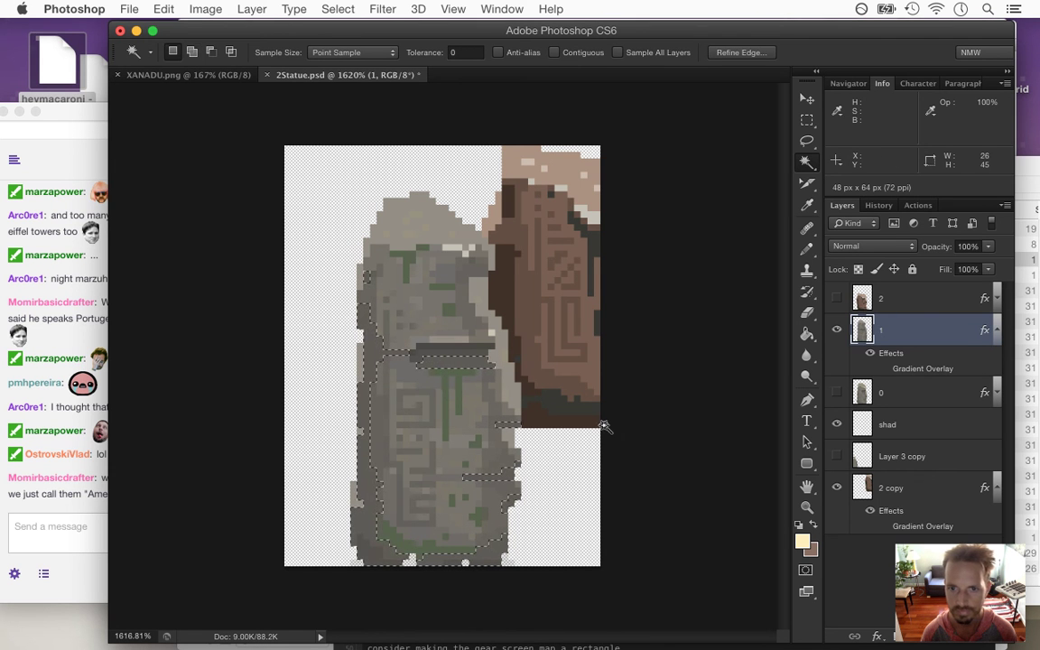
Recolour the selected dark pixels with the dark brown sampled from the reference statue, using the Pencil, and deselect
key("i")
left_click(507, 292)
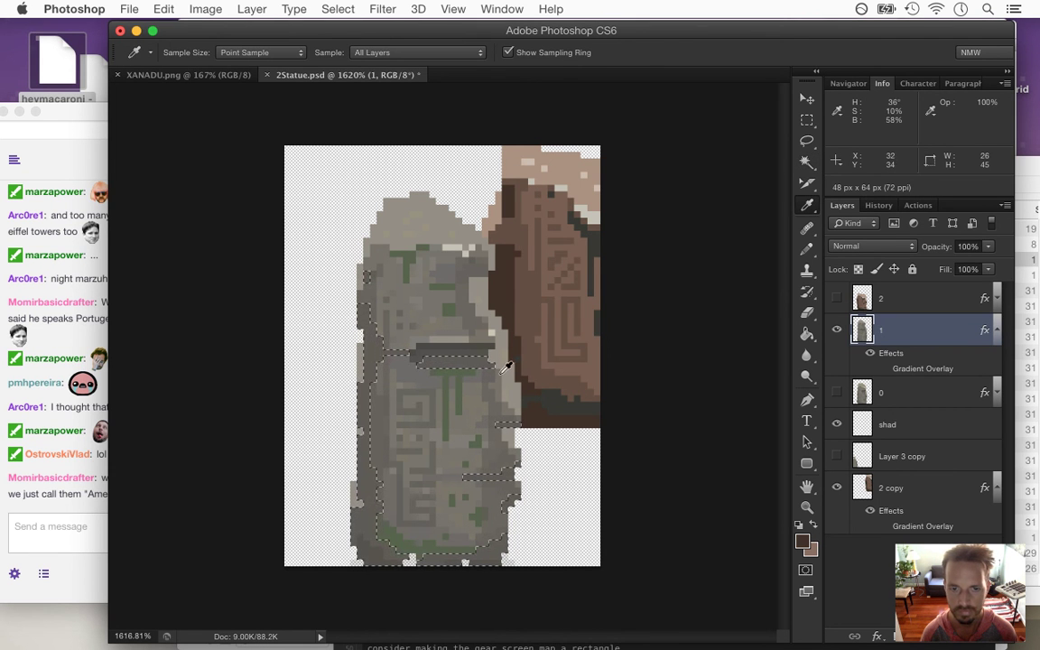
key("b")
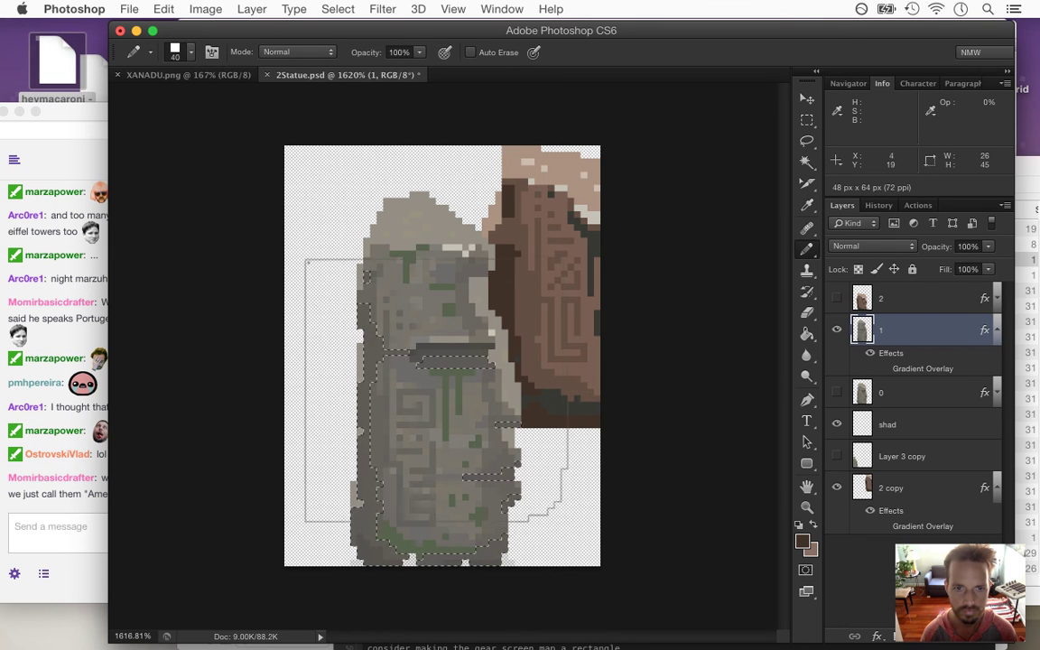
mouse_move(364, 274)
left_mouse_down()
mouse_move(361, 502)
mouse_move(385, 572)
mouse_move(456, 543)
mouse_move(490, 507)
mouse_move(492, 423)
mouse_move(371, 345)
left_mouse_up()
key("ctrl+d")
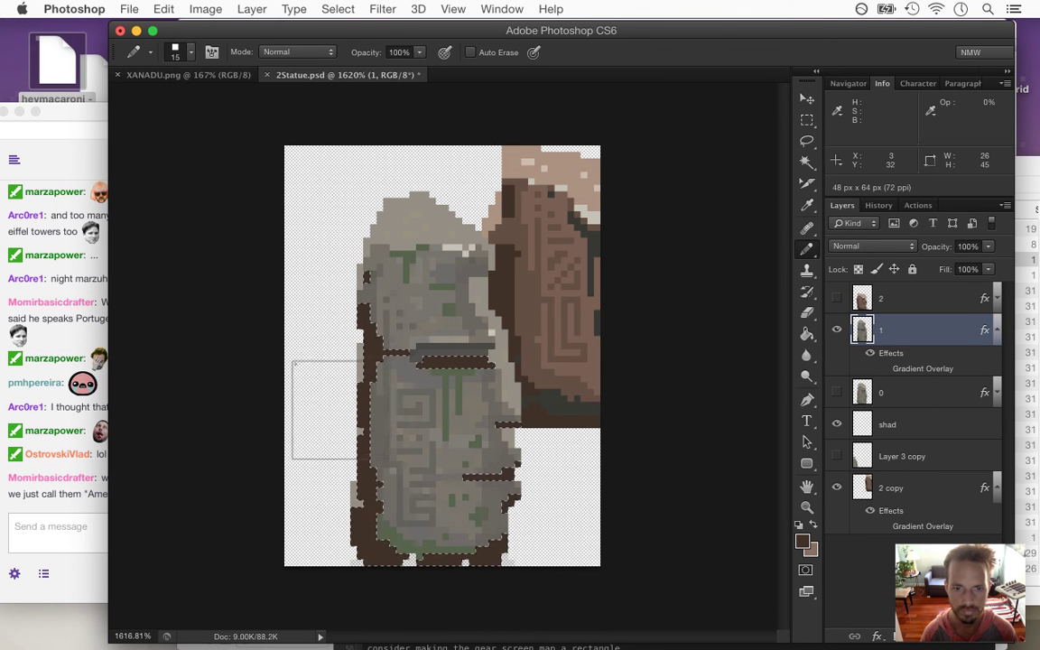
key("m")
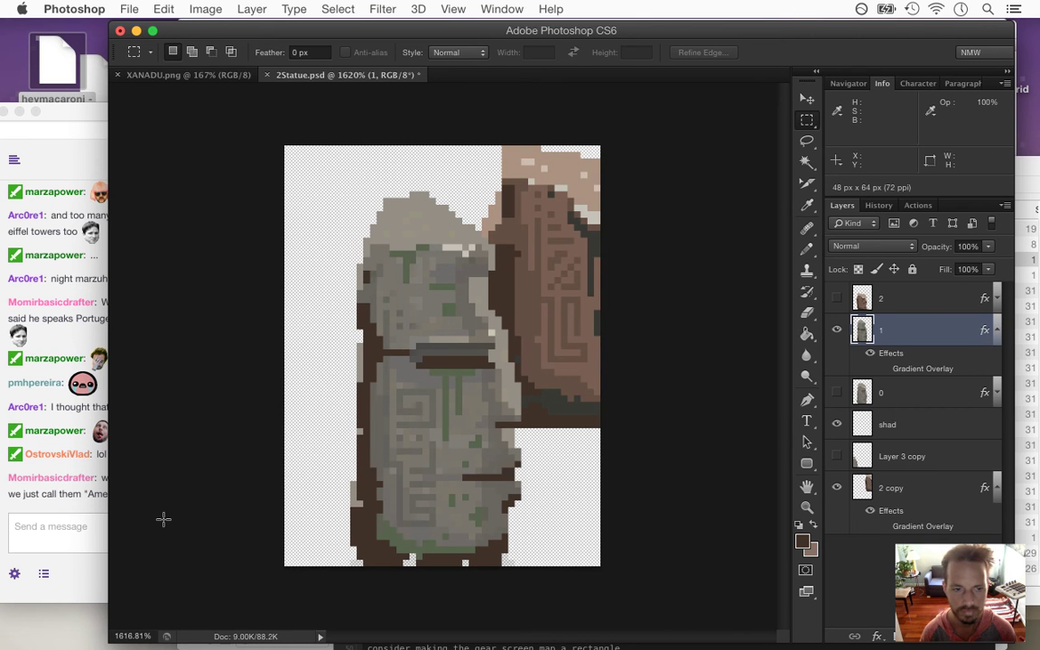
left_click(73, 503)
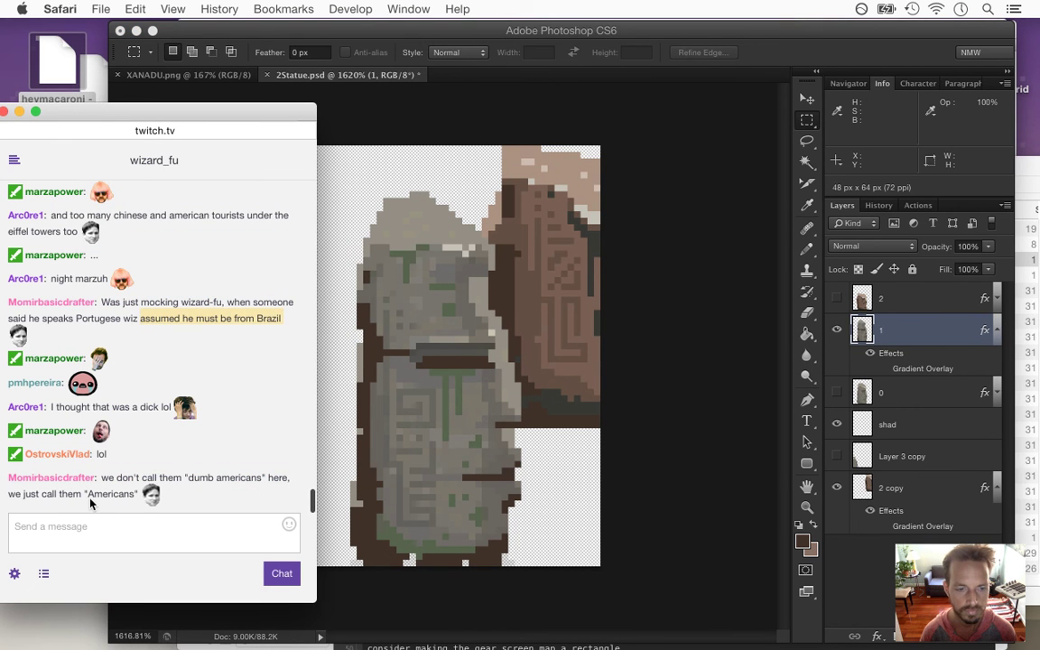
left_click_drag(101, 477, 126, 492)
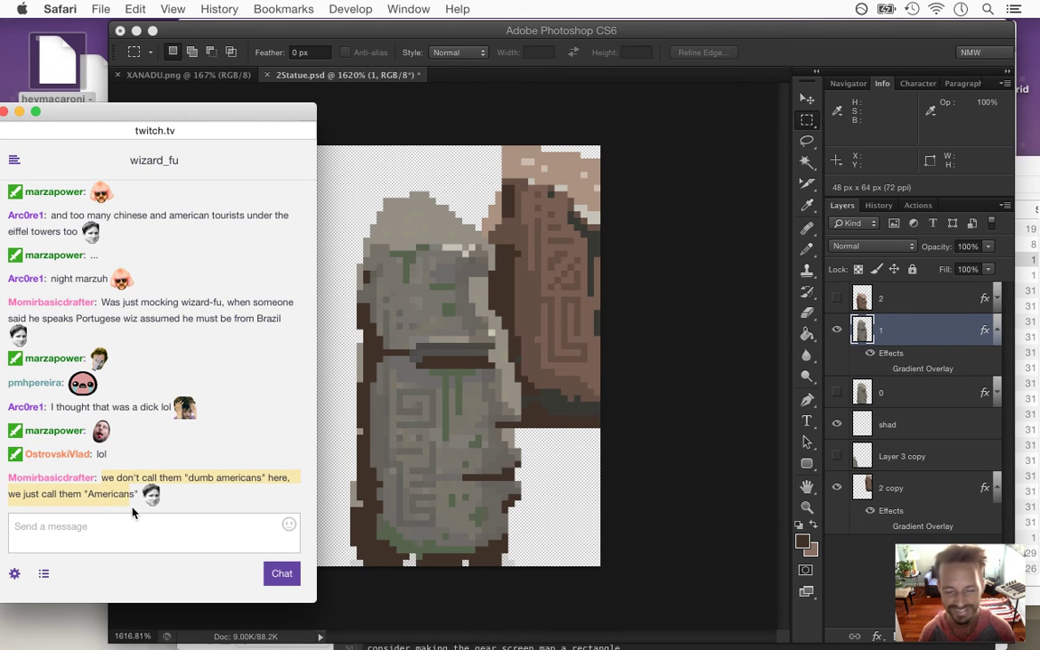
left_click(133, 475)
left_click_drag(93, 493, 151, 499)
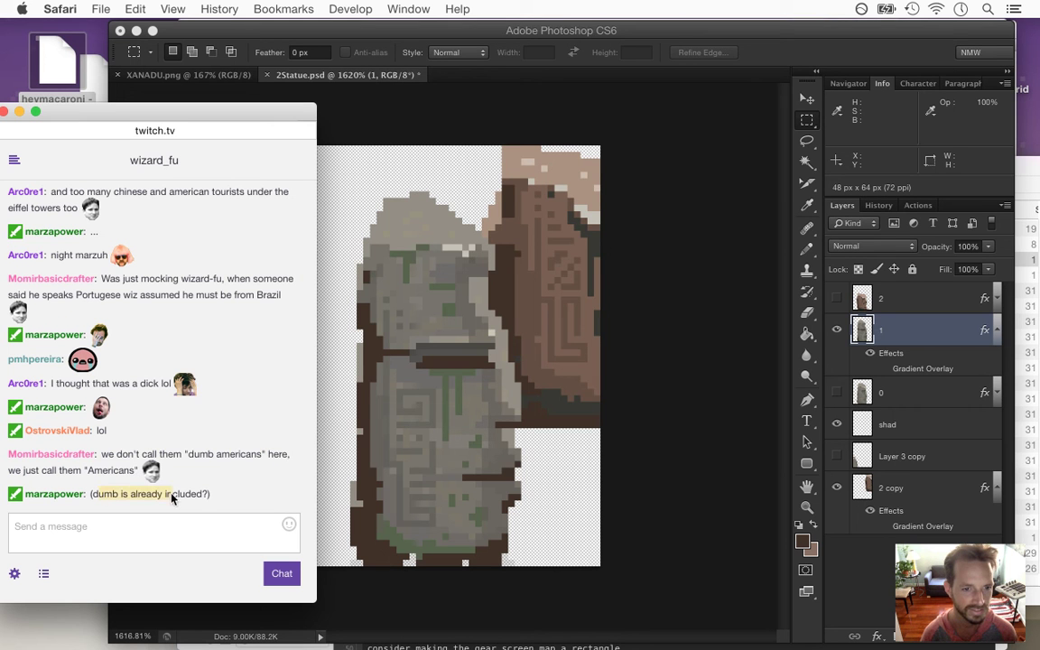
left_click(679, 50)
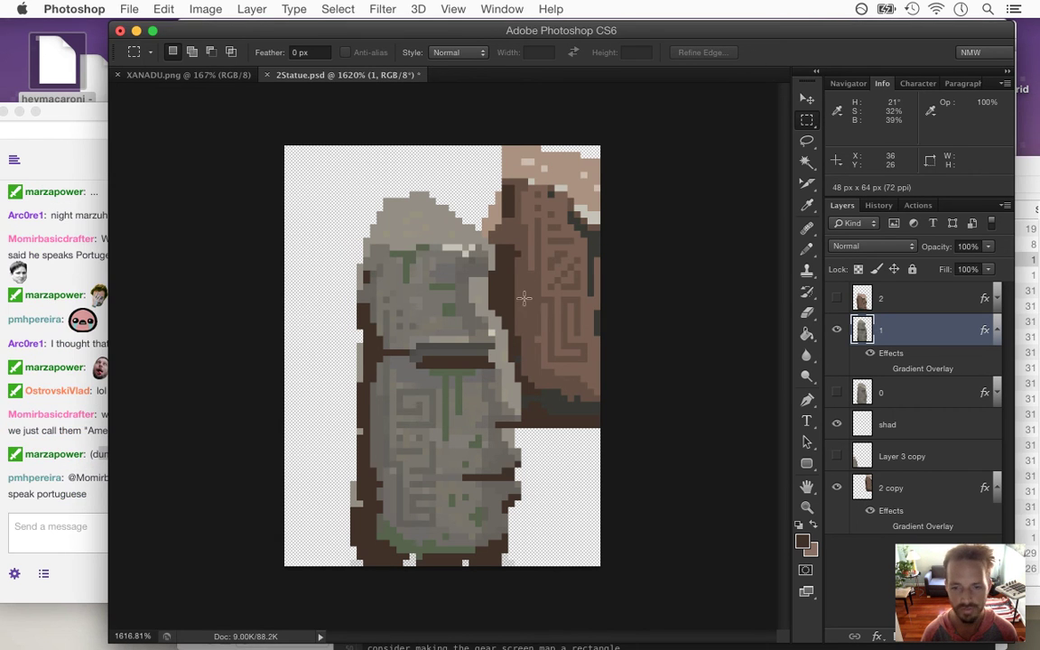
Set the foreground colour to a slightly darker shade of the sampled brown by lowering its brightness
key("i")
left_click(330, 474)
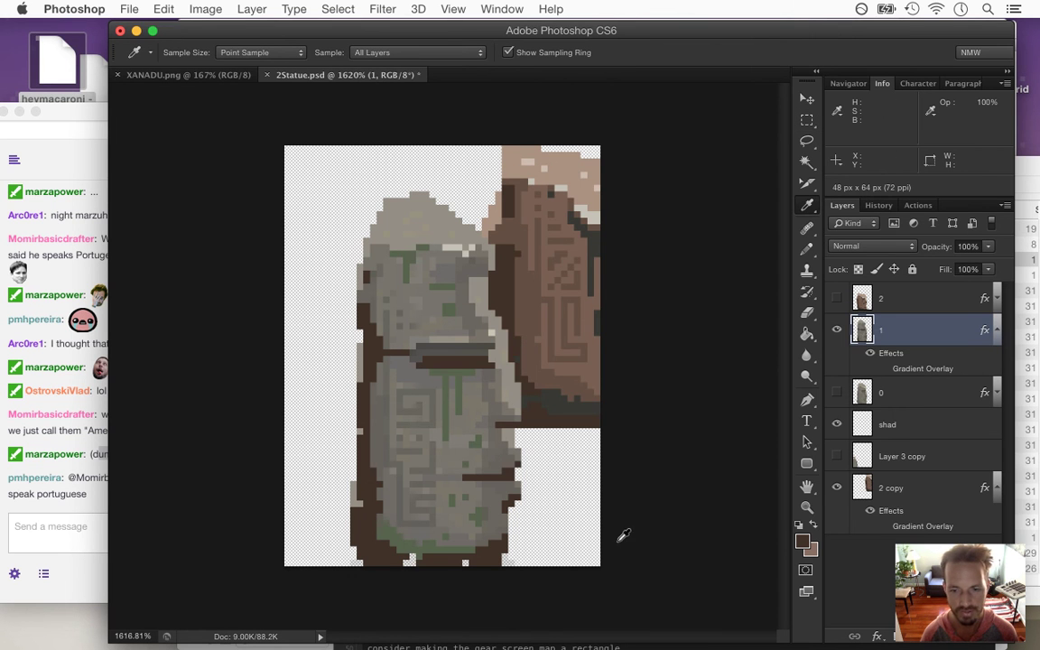
left_click(803, 538)
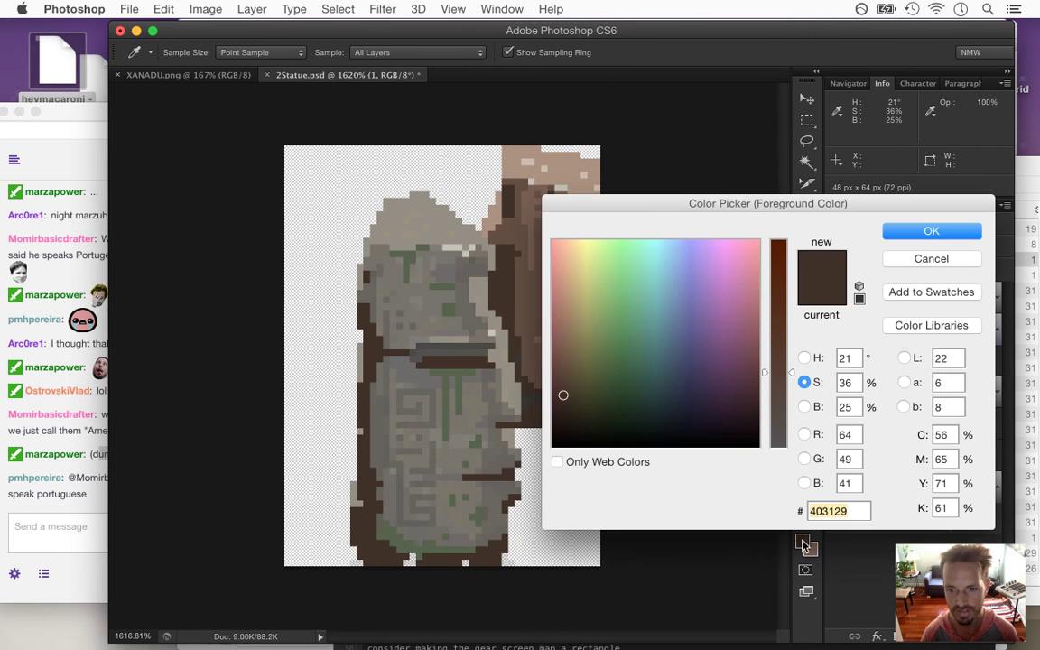
left_click(803, 406)
left_click_drag(792, 395, 791, 408)
left_click(910, 259)
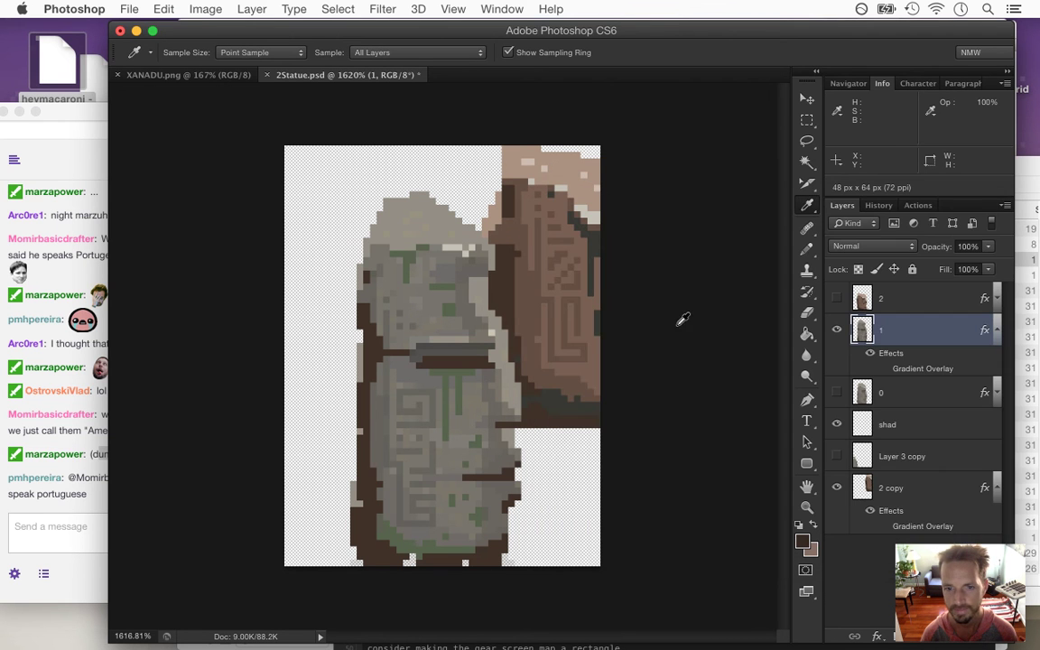
Reduce the Pencil to 1 px and paint the darker brown along the grey row in the statue's wide eye slit
key("b")
key("bracketleft")
key("bracketleft")
key("bracketleft")
key("bracketleft")
key("bracketleft")
key("bracketleft")
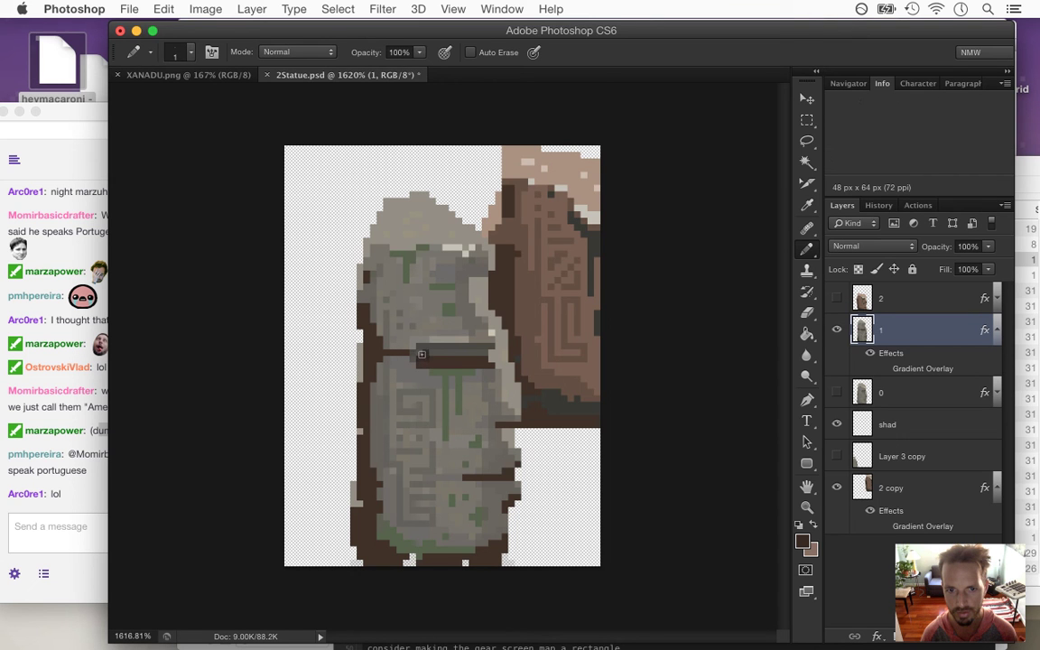
left_click_drag(454, 352, 478, 352)
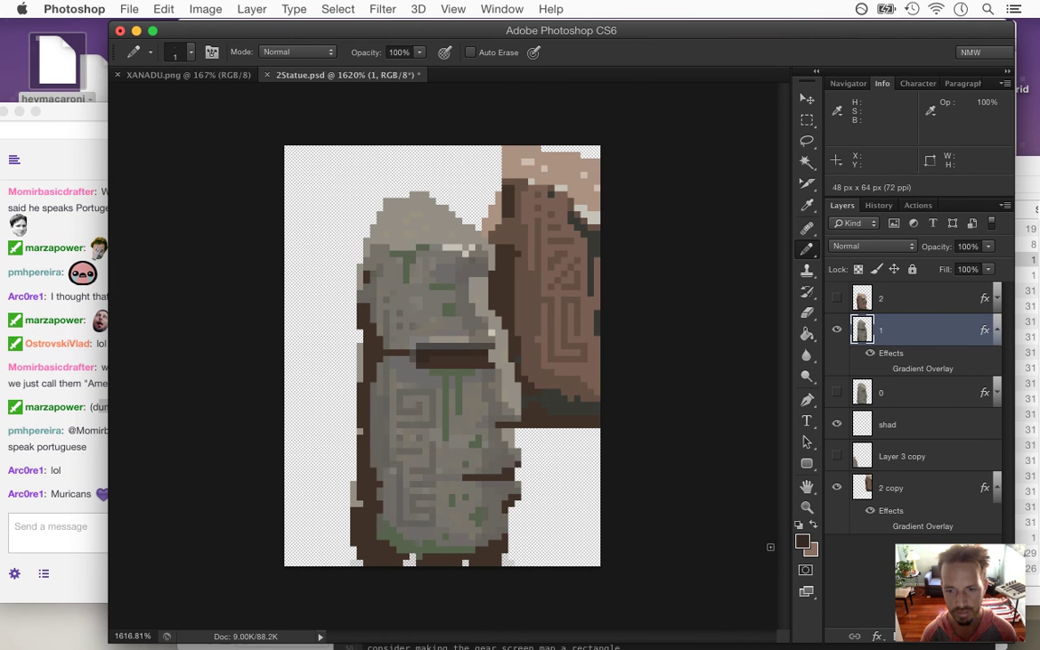
Lower the foreground brown's brightness to about 16%, paint the eye slit's top row with it, and sample a brown from the slit's end
left_click(802, 541)
left_click_drag(789, 399, 784, 416)
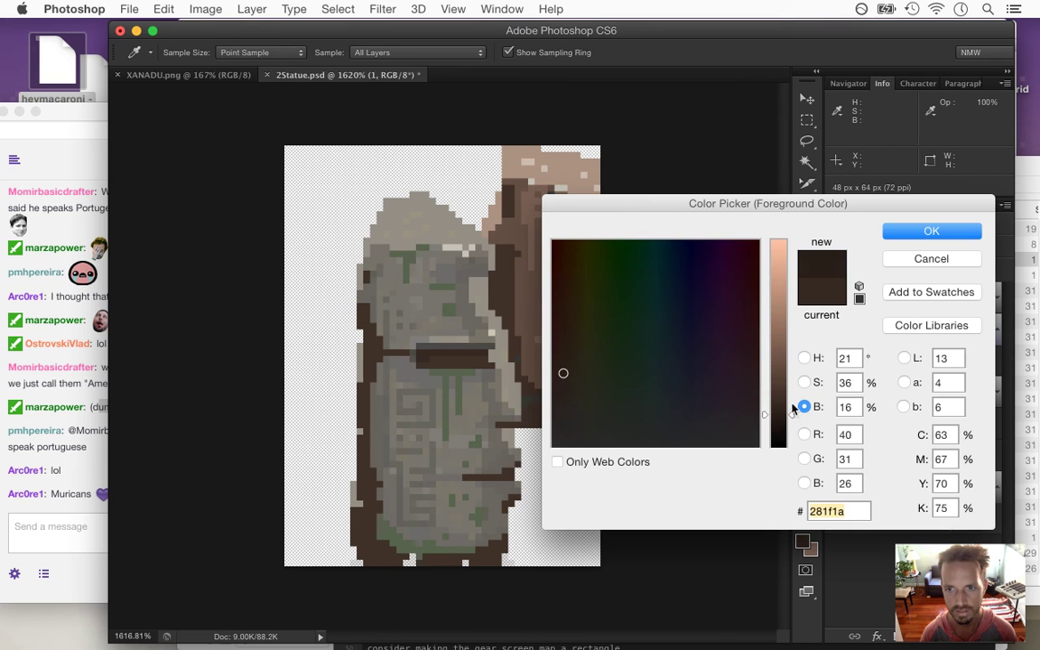
left_click(902, 258)
left_click_drag(483, 345, 413, 351)
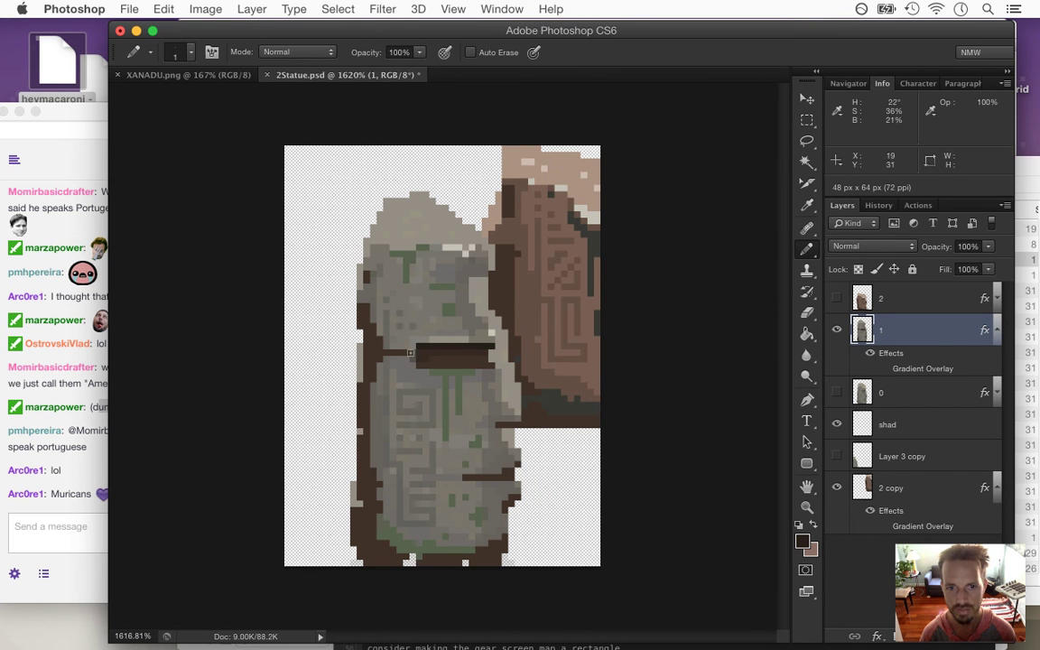
left_click(414, 357, "alt")
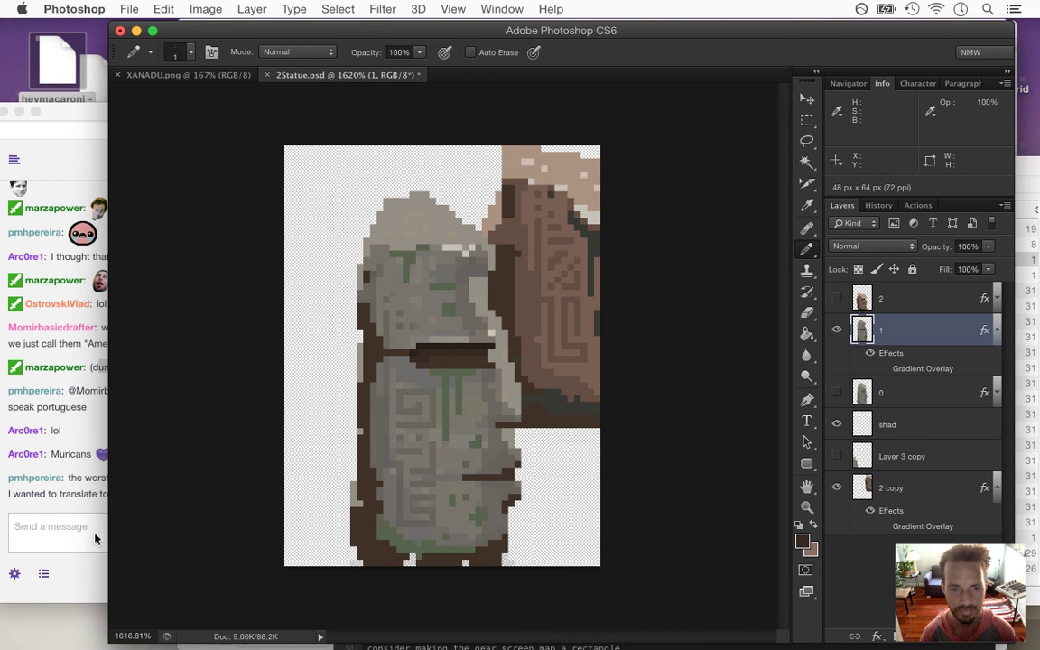
left_click(72, 505)
left_click_drag(61, 454, 78, 454)
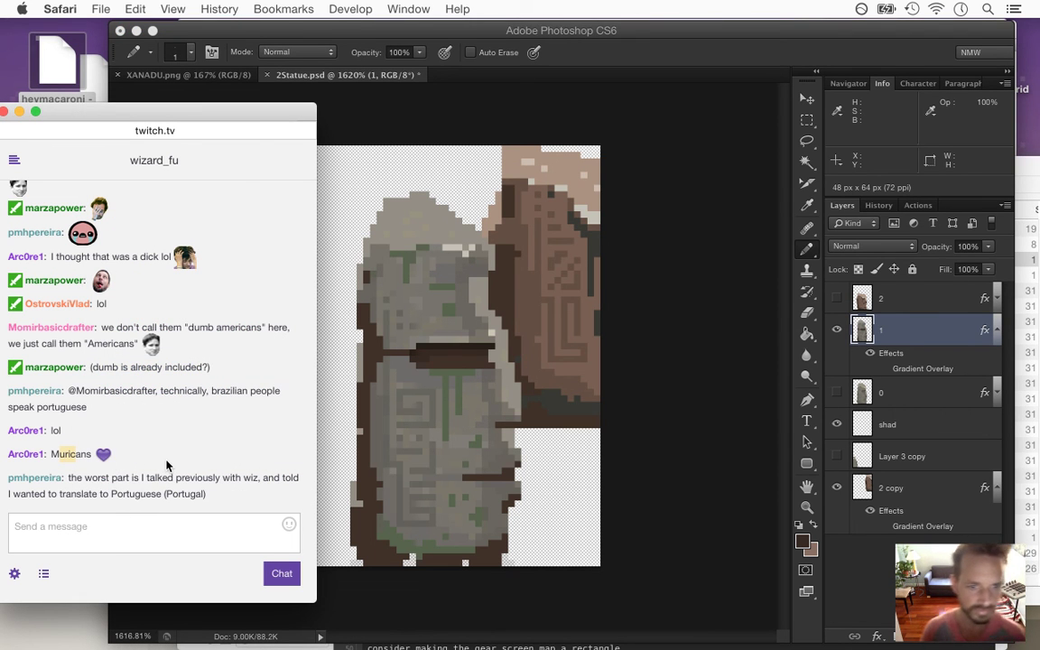
left_click_drag(70, 477, 213, 494)
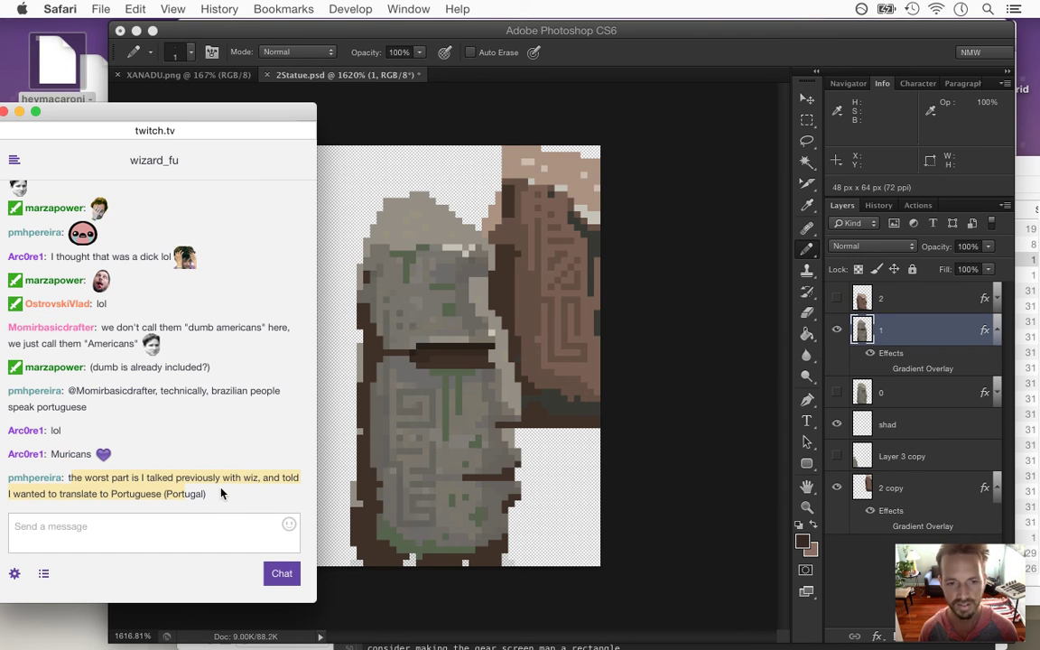
left_click(597, 52)
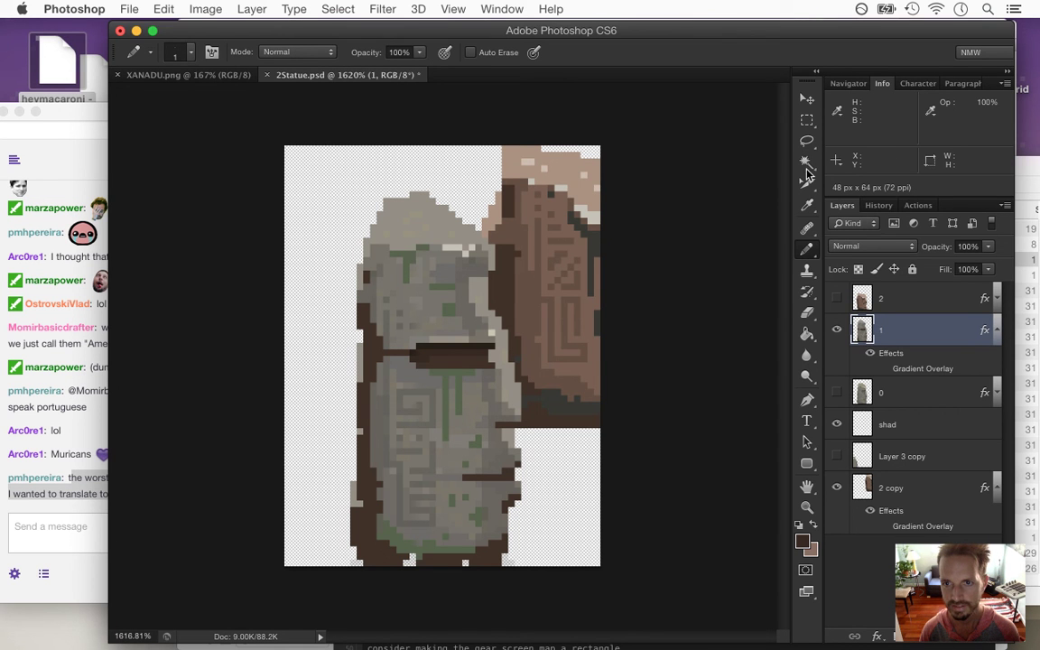
Select all the green moss pixels on layer 1 and sample the dark grey-green from the reference statue
key("w")
left_click(360, 493)
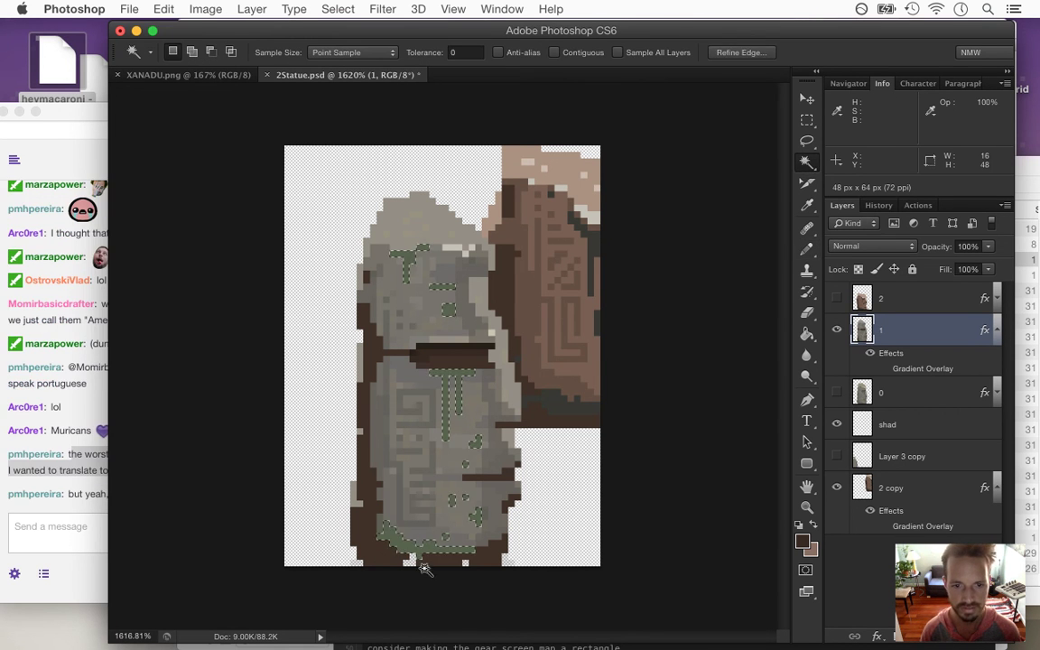
key("i")
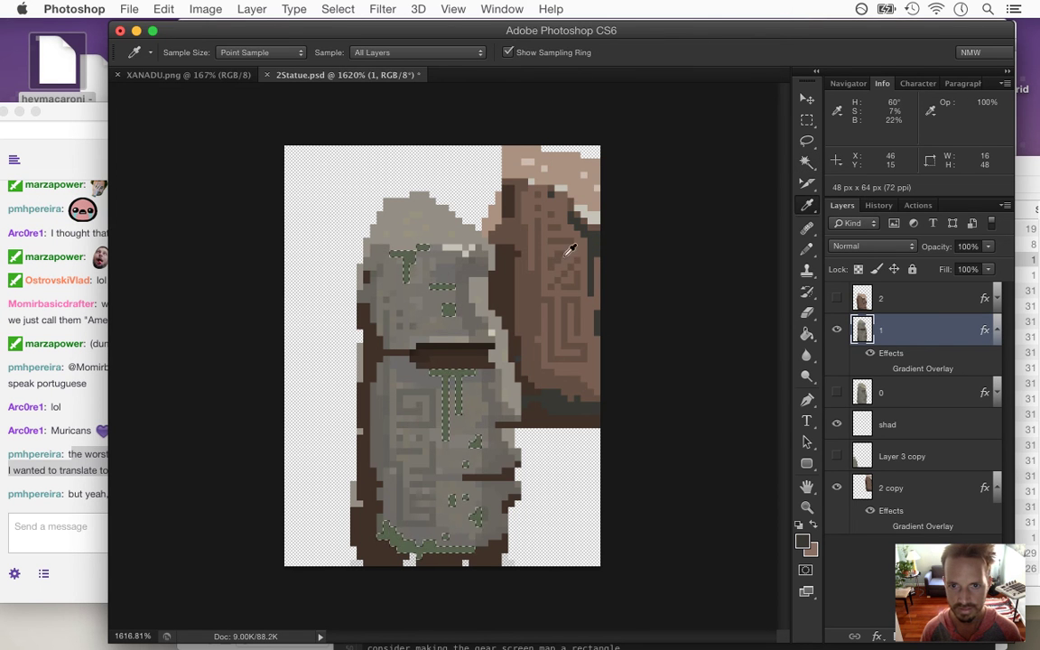
Enlarge the Pencil, paint the sampled dark grey-green over all the selected moss pixels, and deselect
key("b")
key("bracketright")
key("bracketright")
key("bracketright")
key("bracketright")
key("bracketright")
left_click_drag(379, 245, 449, 325)
mouse_move(444, 372)
left_mouse_down()
mouse_move(494, 518)
mouse_move(406, 528)
mouse_move(361, 492)
mouse_move(526, 429)
left_mouse_up()
key("m")
key("super+d")
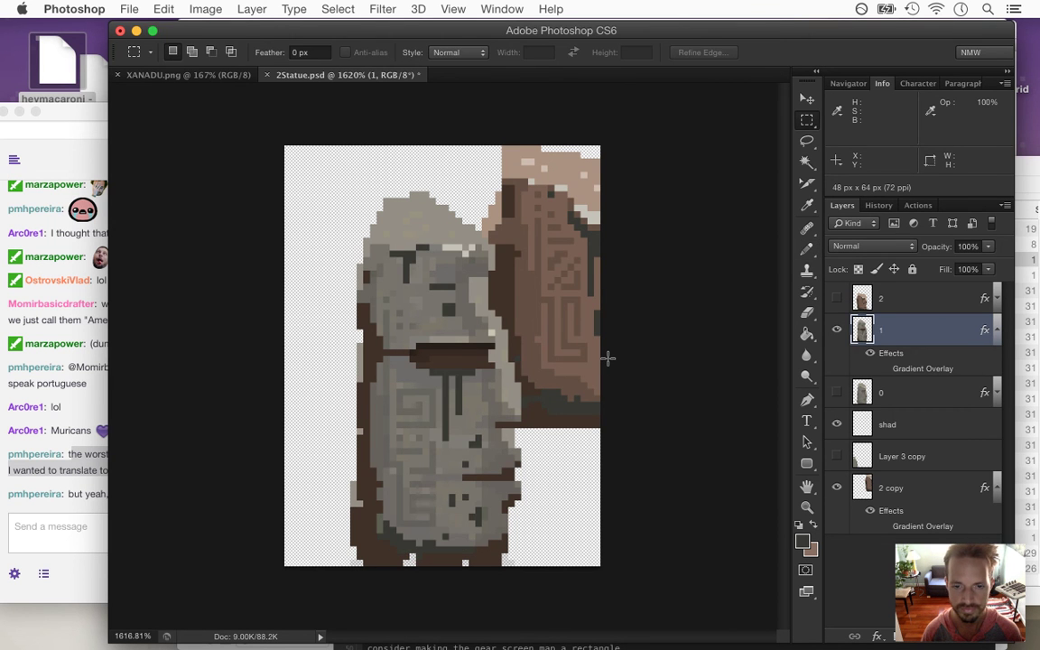
Sample the darker mid-brown from the reference statue and select all the shadow-grey carving and edge pixels on layer 1 with the Magic Wand
key("i")
left_click(537, 305)
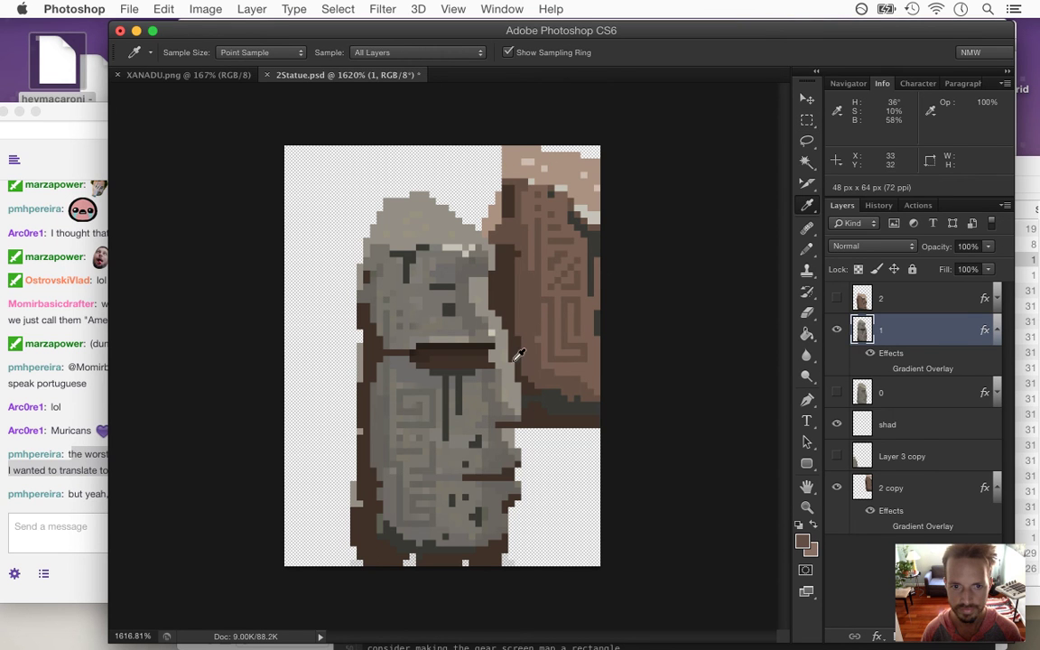
left_click(806, 162)
left_click(389, 437)
key("shift")
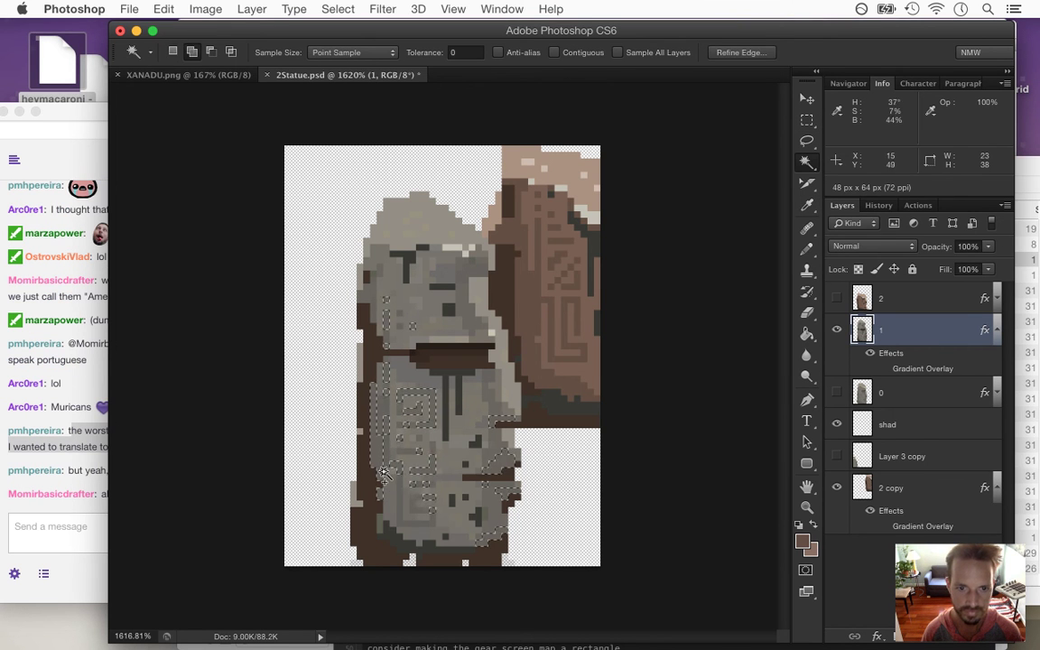
left_click(389, 417, "shift")
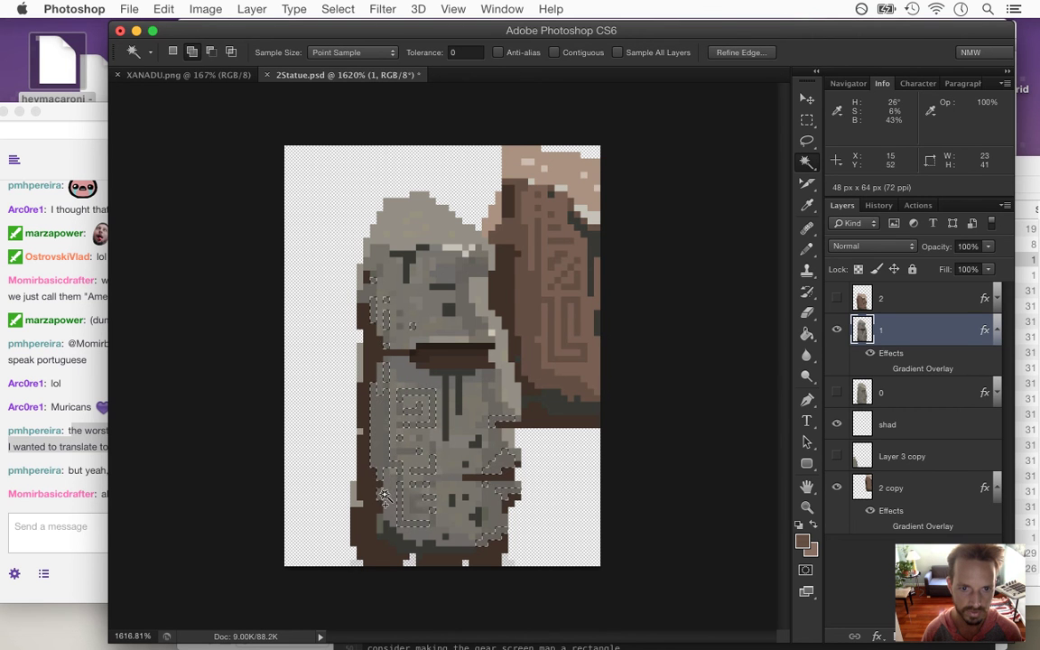
left_click(367, 293, "shift")
left_click(465, 295, "shift")
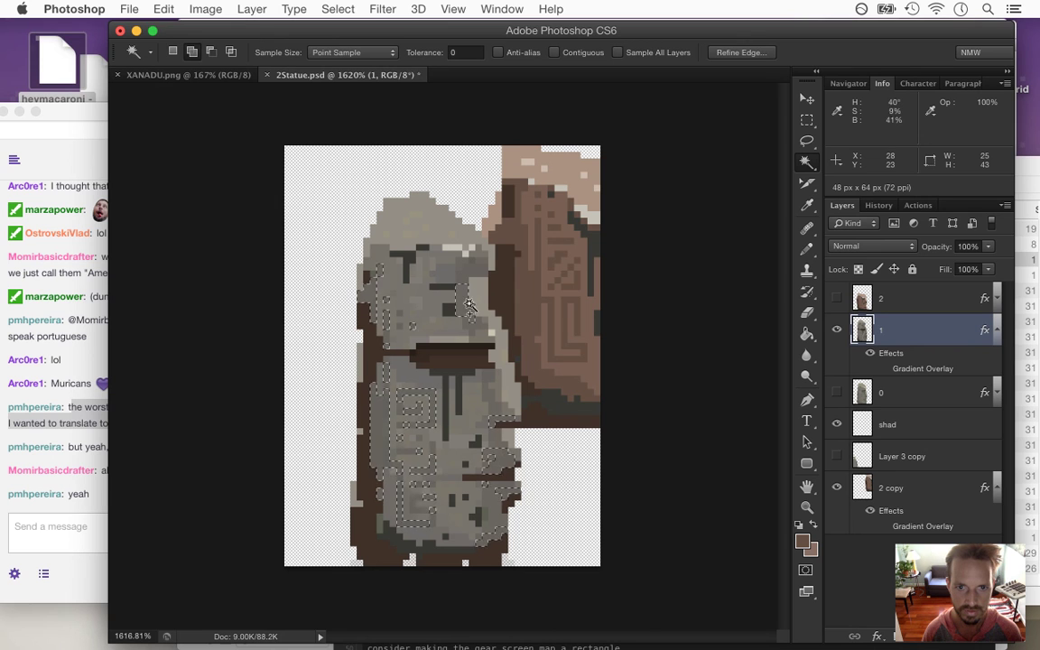
left_click(462, 311, "shift")
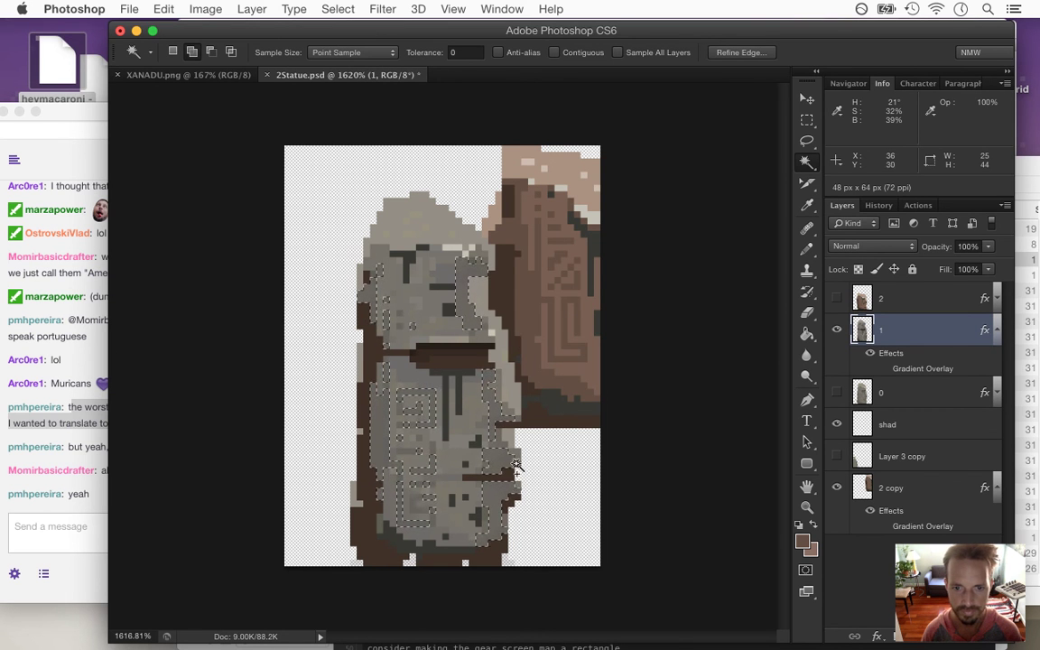
left_click(442, 553, "shift")
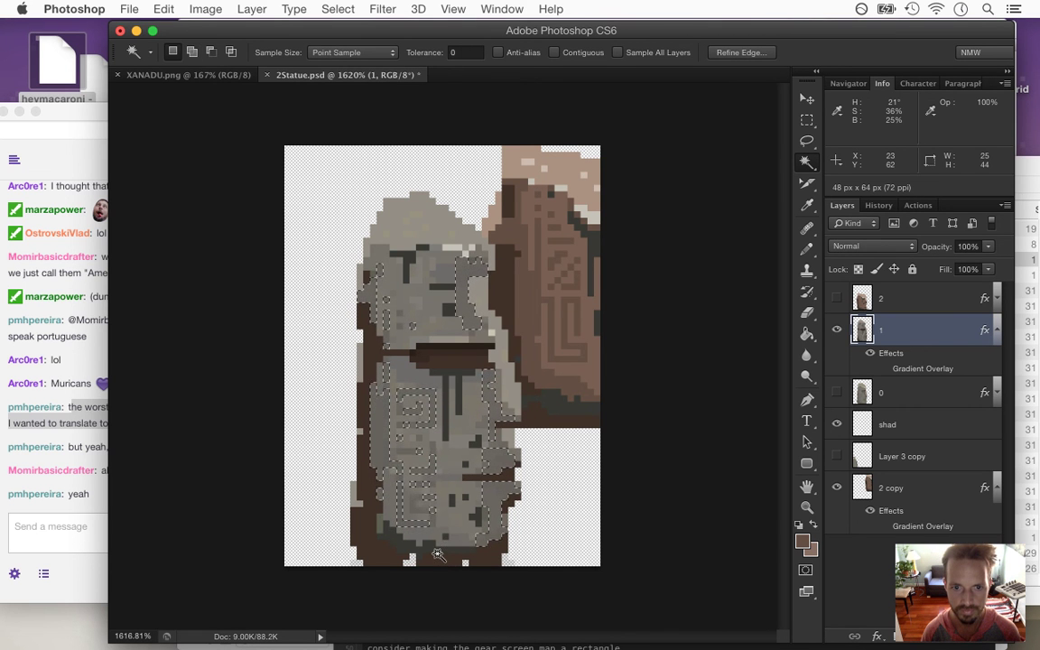
Enlarge the Pencil to 8 px, paint the darker mid-brown from the reference over all selected shadow-grey pixels, and deselect
key("b")
left_click(533, 289, "alt")
key("bracketright")
key("bracketright")
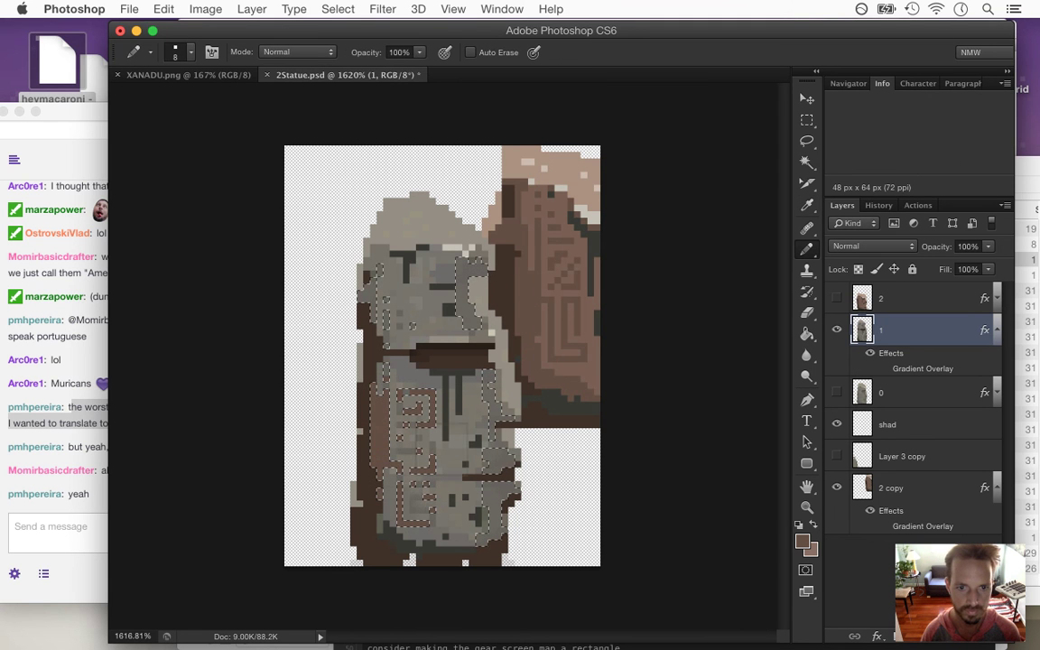
left_click_drag(471, 266, 501, 465)
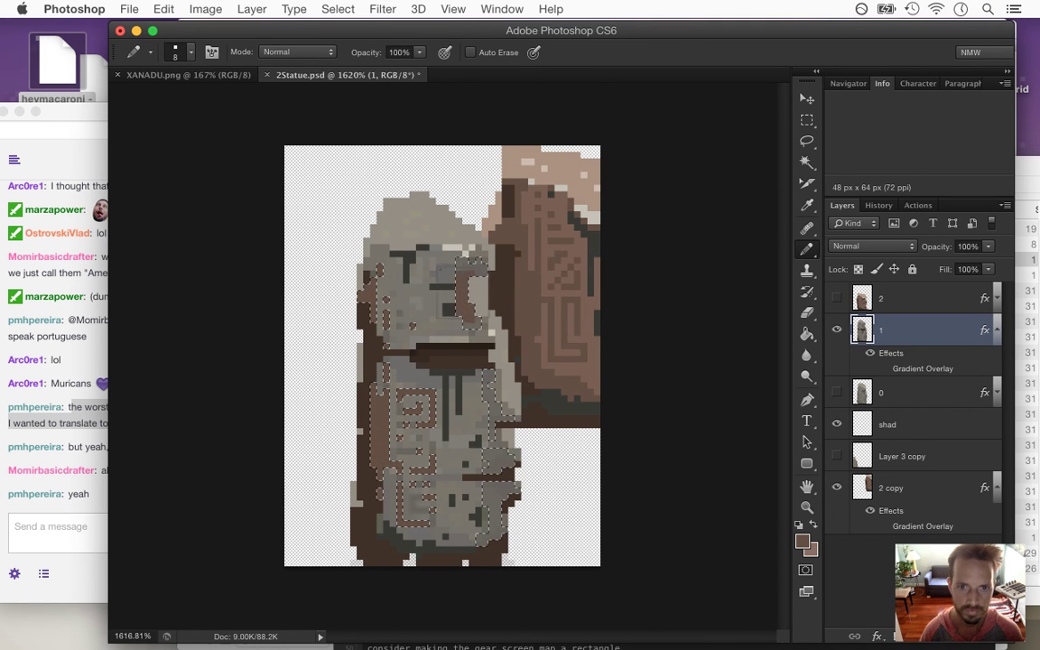
mouse_move(469, 401)
left_mouse_down()
mouse_move(451, 493)
mouse_move(460, 510)
left_mouse_up()
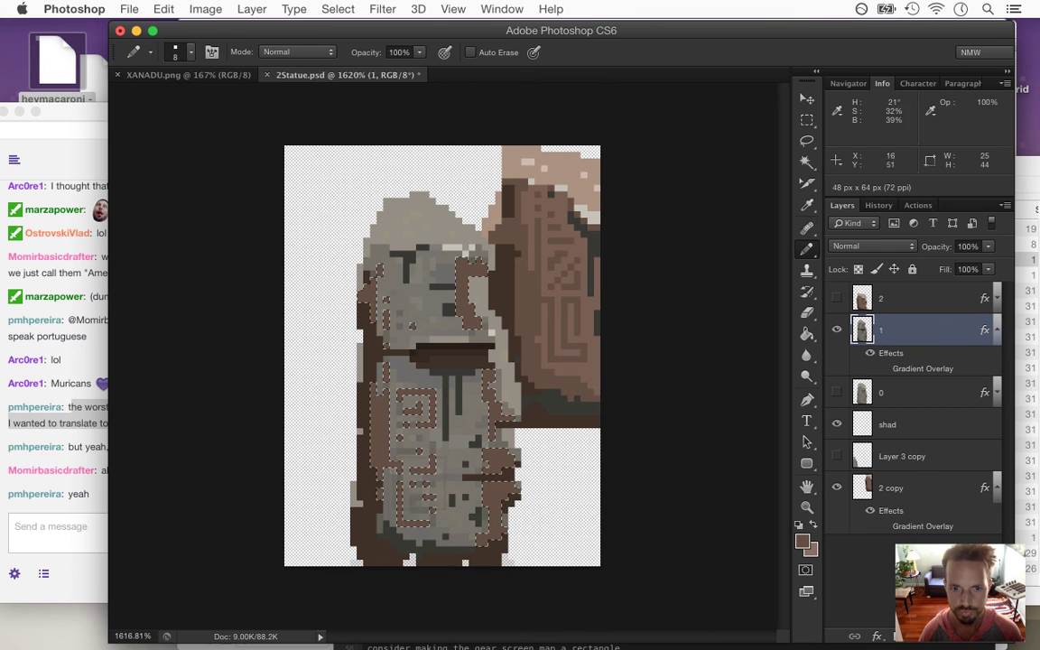
key("m")
left_click(285, 407)
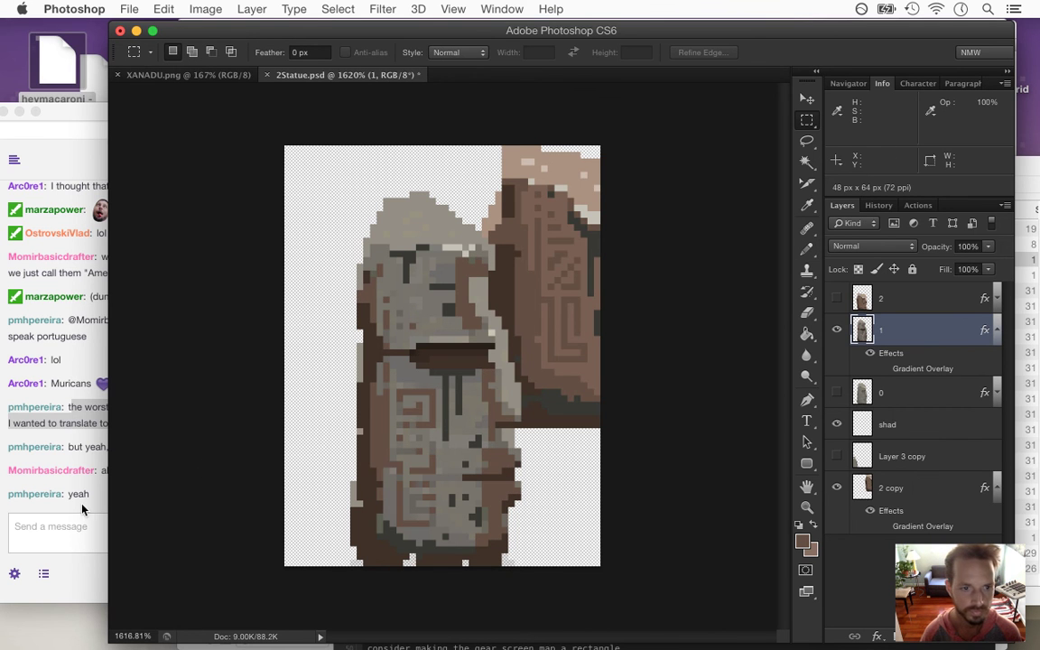
Switch to the Twitch chat in Safari, read the latest messages, and return to Photoshop
left_click(93, 510)
left_click_drag(85, 447, 184, 448)
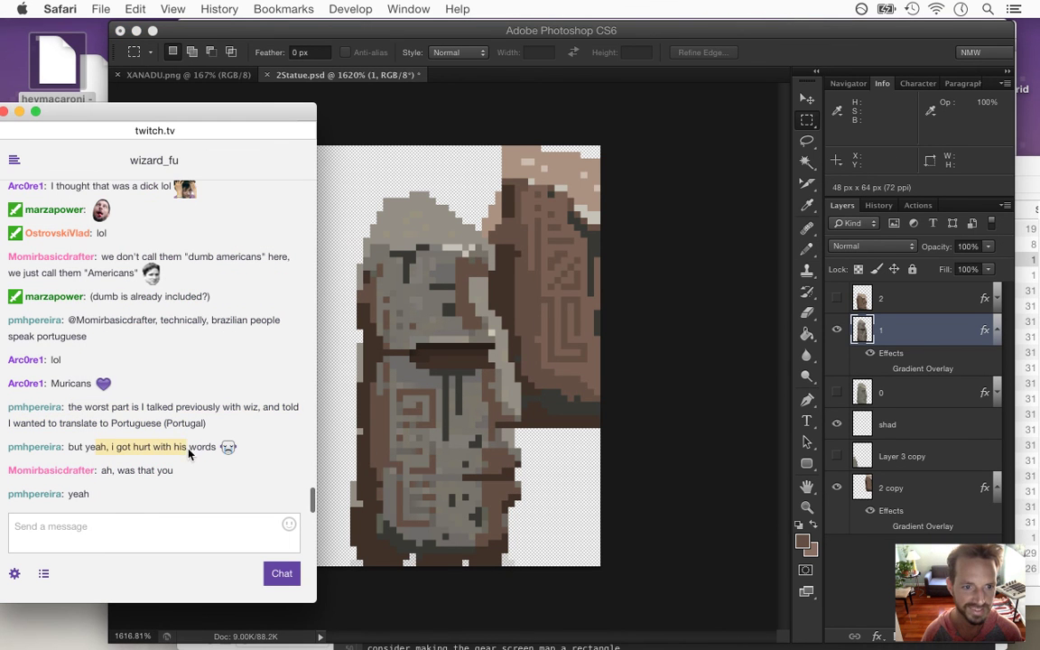
left_click(191, 471)
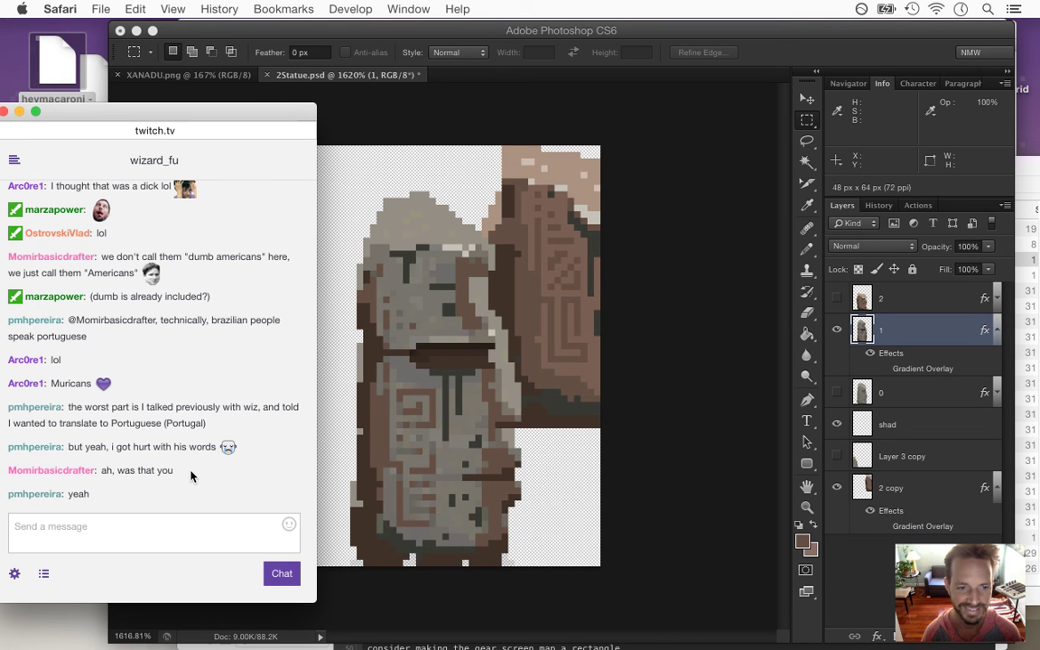
left_click_drag(179, 447, 208, 448)
left_click(215, 448)
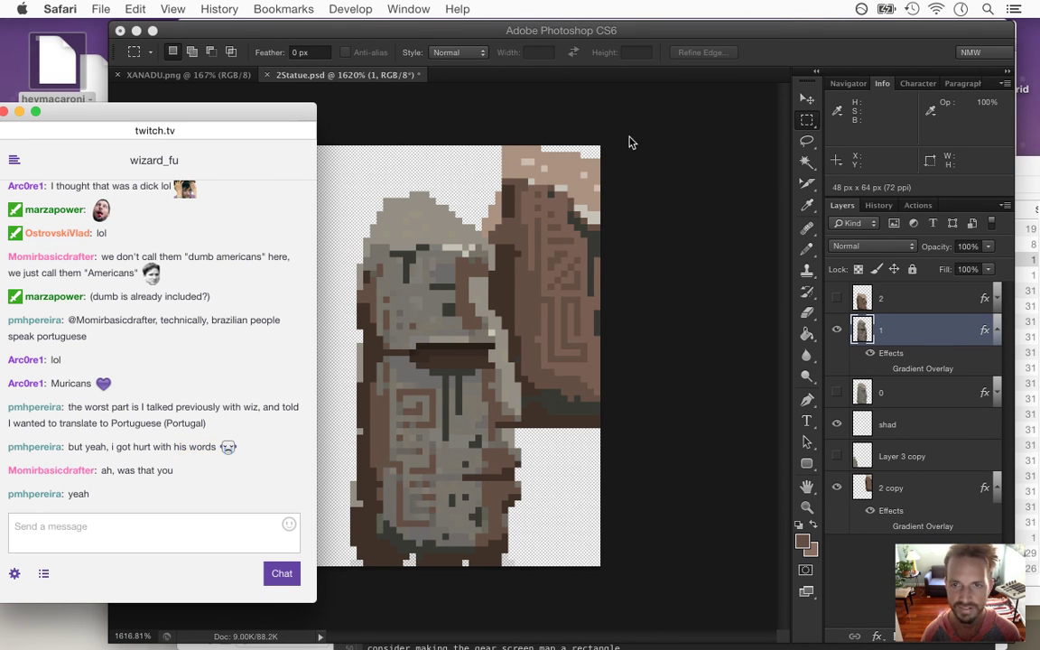
left_click(788, 58)
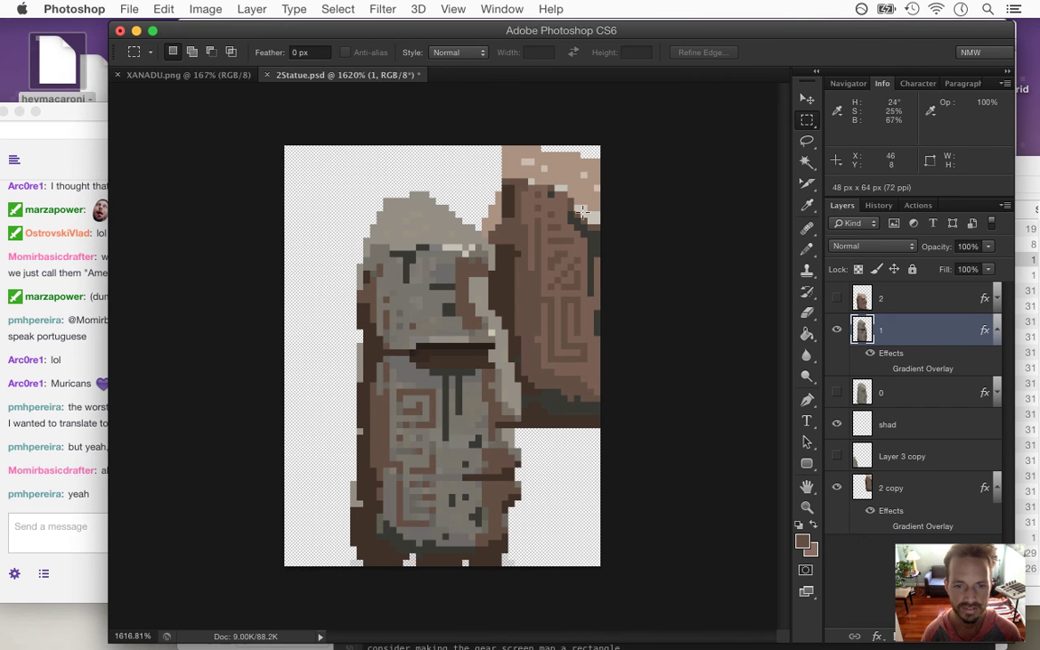
key("i")
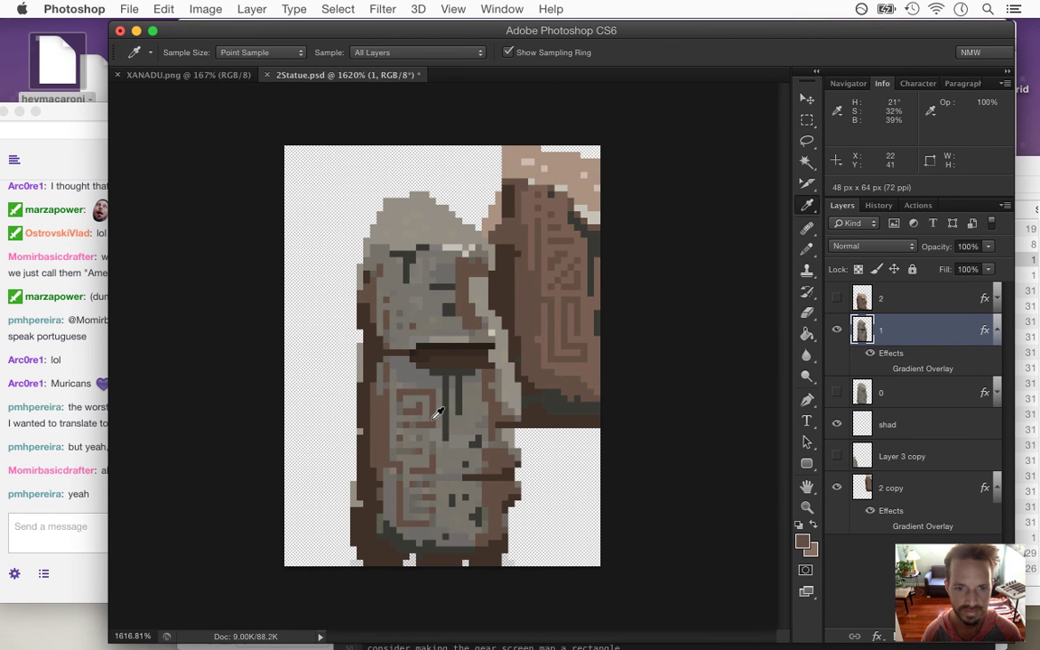
left_click(391, 379)
key("b")
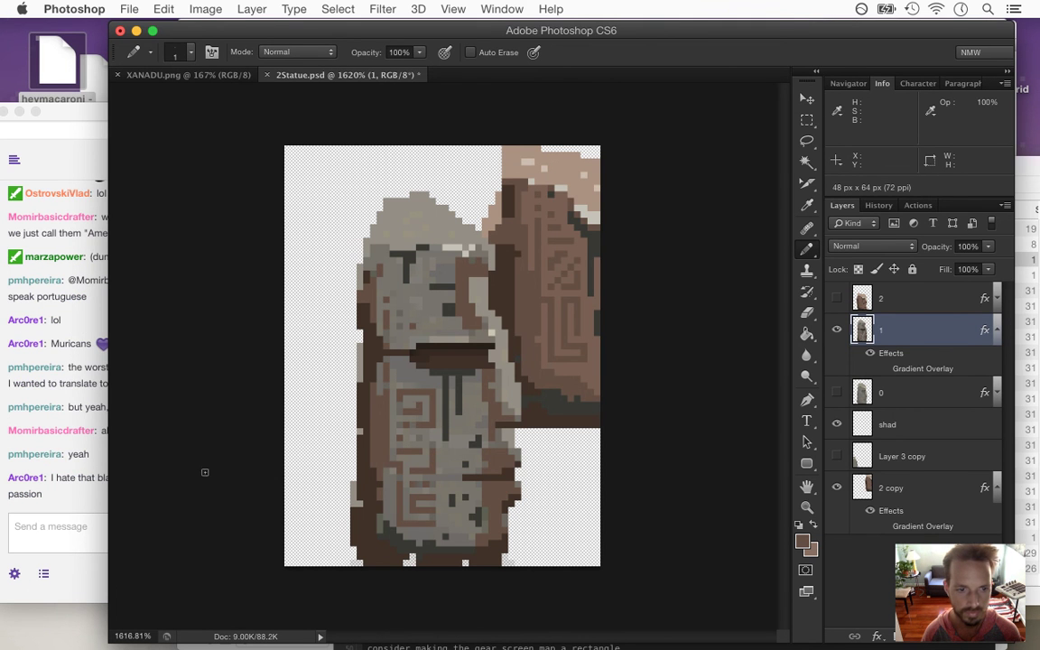
Read the newly arrived message in the Twitch chat in Safari and switch back to Photoshop
left_click(77, 431)
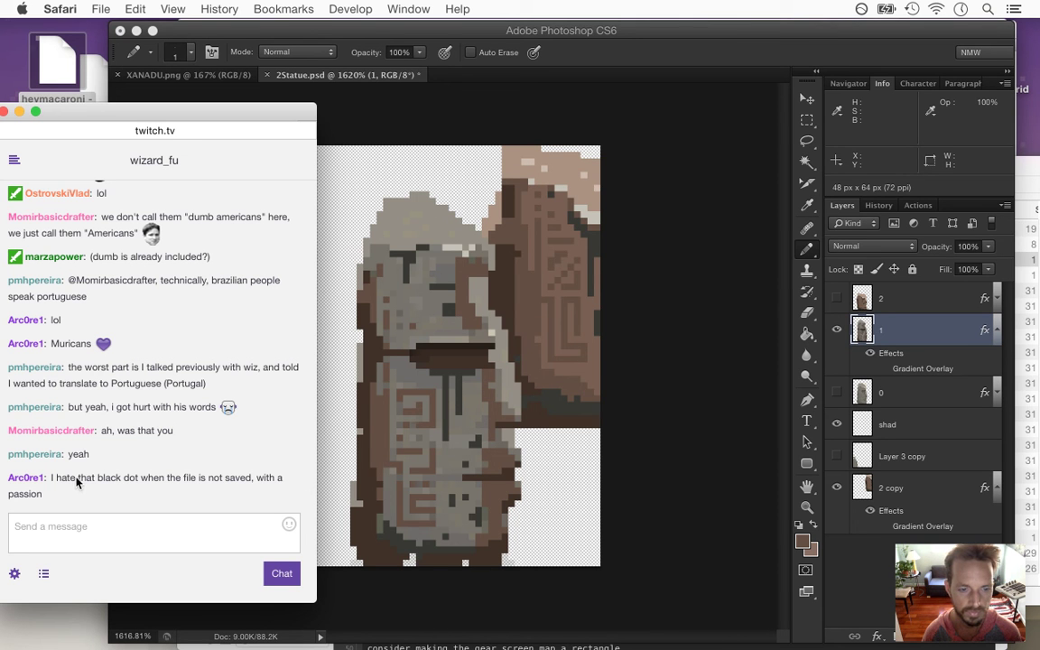
left_click_drag(156, 480, 202, 476)
left_click(225, 449)
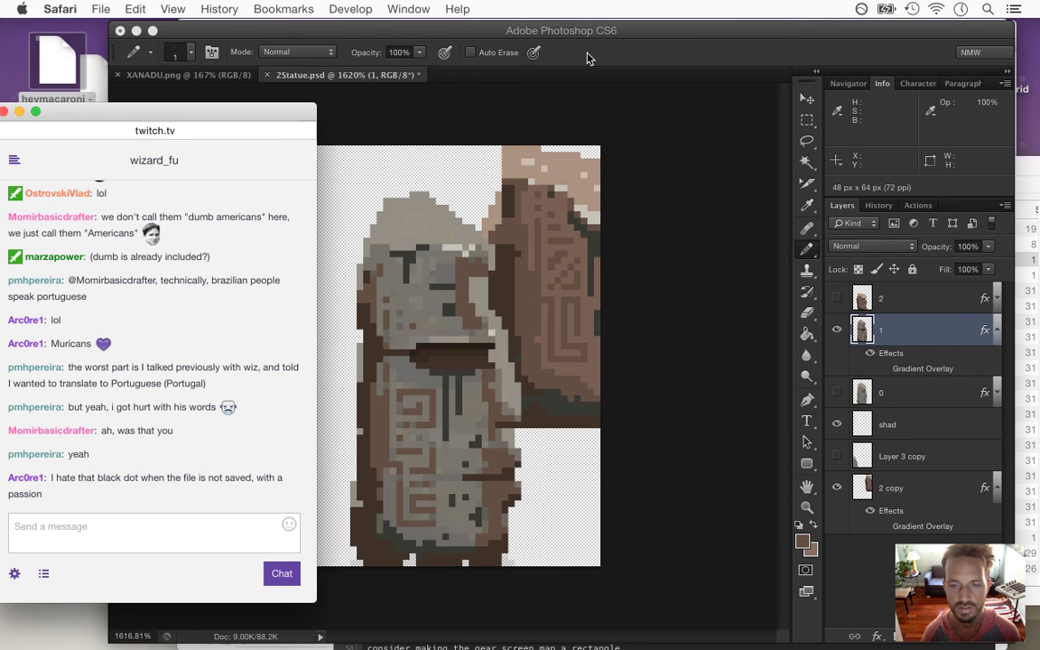
left_click(532, 46)
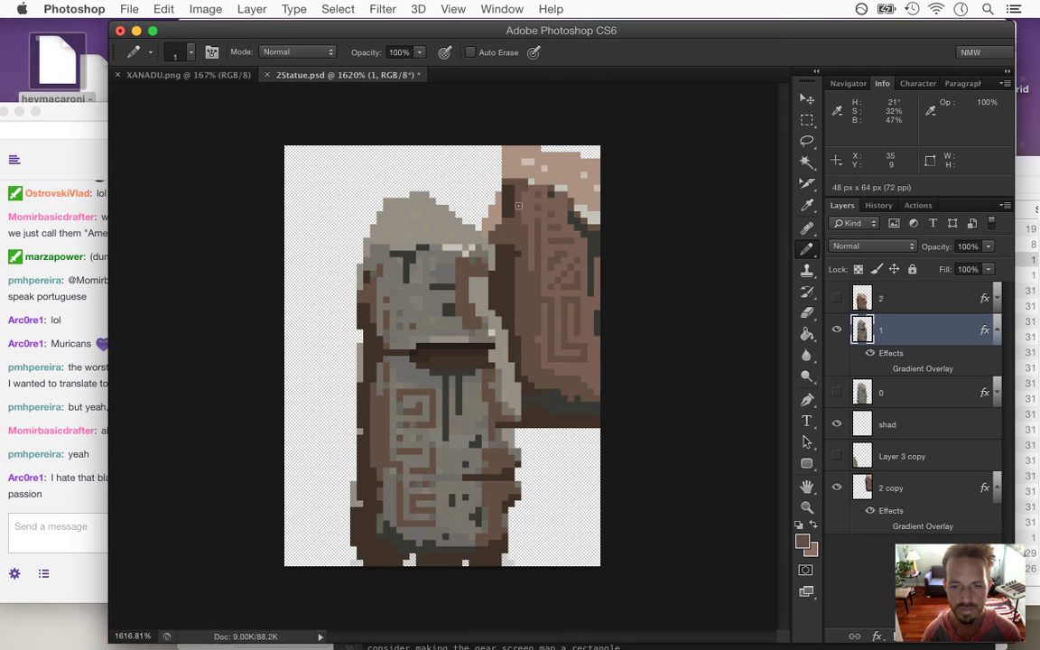
Save 2Statue.psd and select all the mid-grey shades of the statue's face and body on layer 1
key("super+s")
key("i")
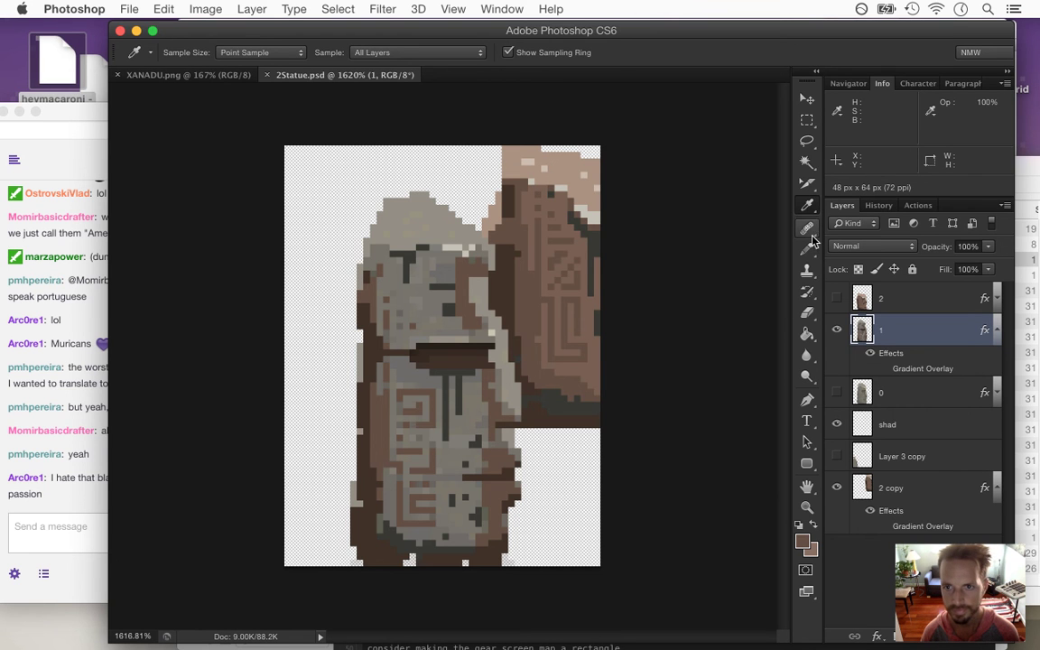
key("w")
left_click(459, 463)
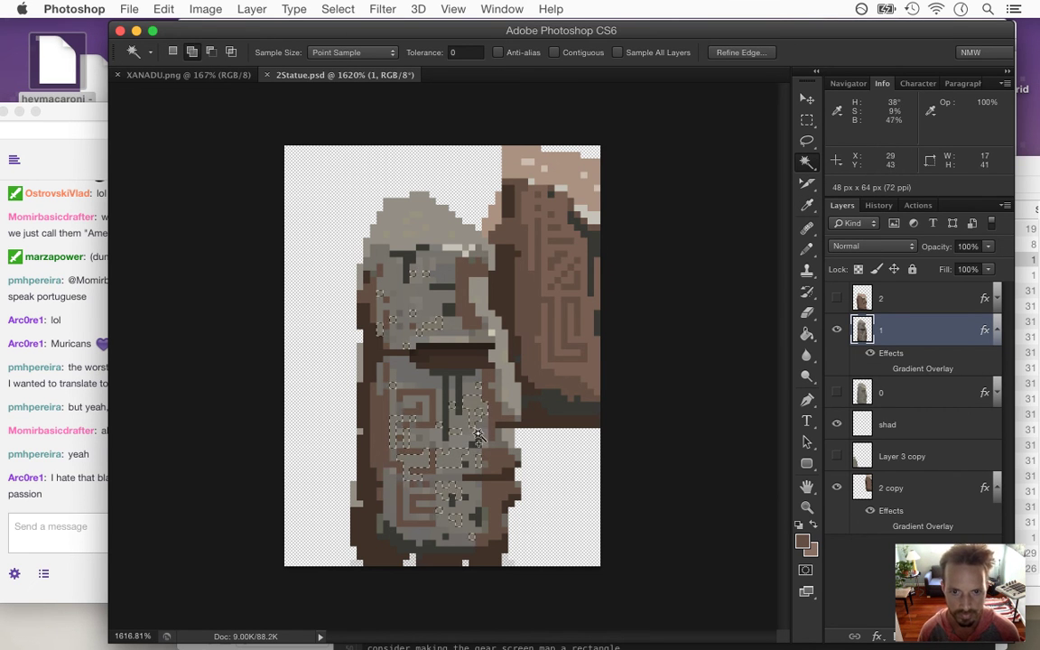
left_click(479, 442)
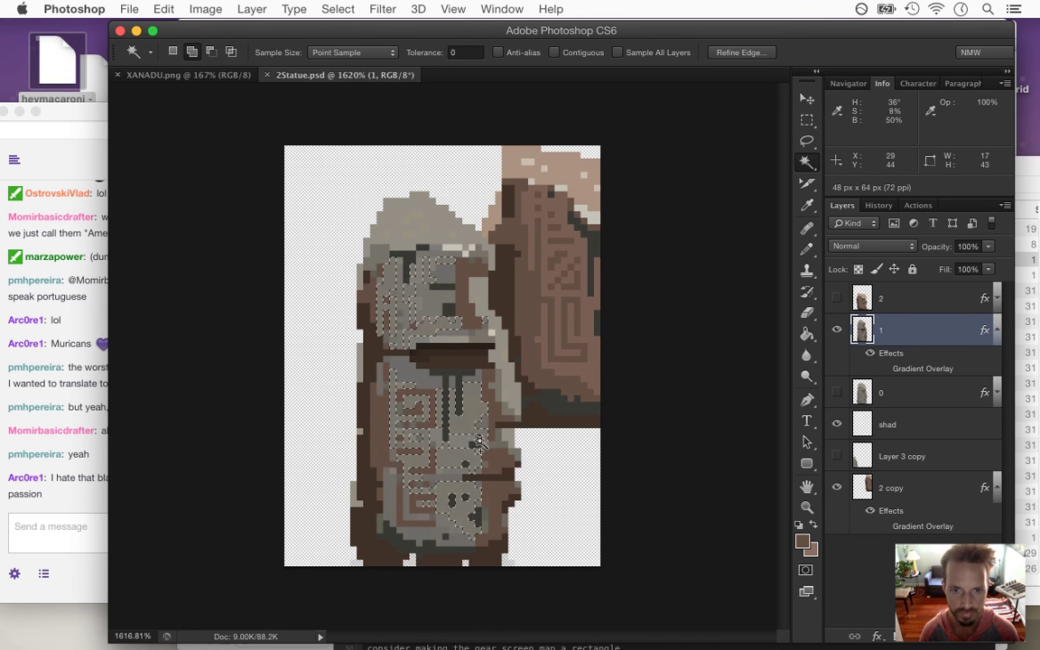
left_click(433, 451)
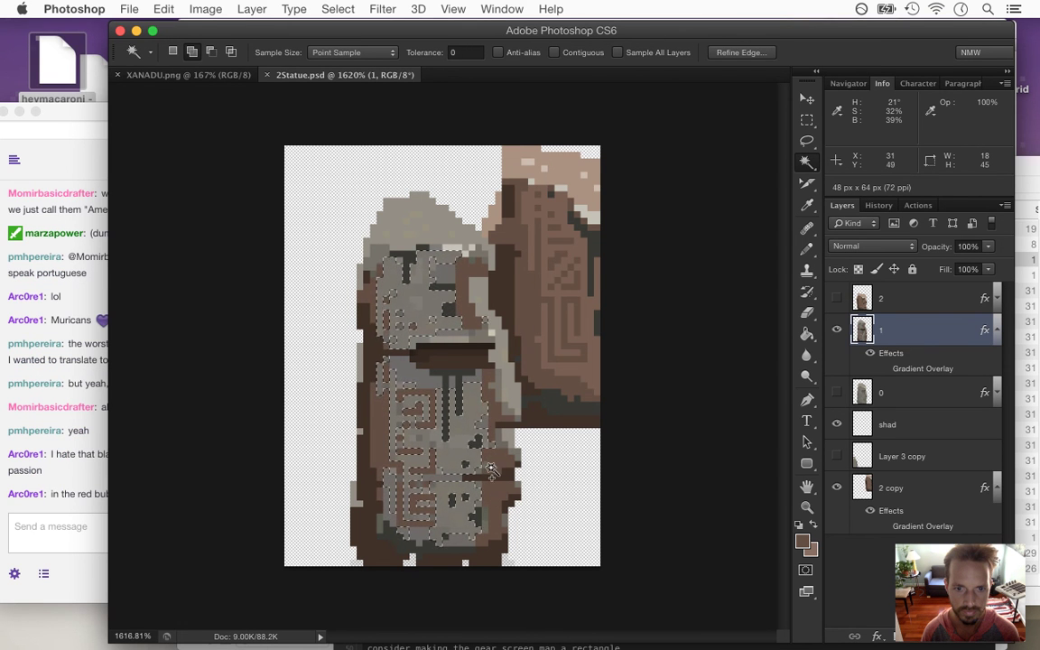
Check the Twitch chat in Safari for the follow-up message and go back to the statue in Photoshop
left_click(65, 488)
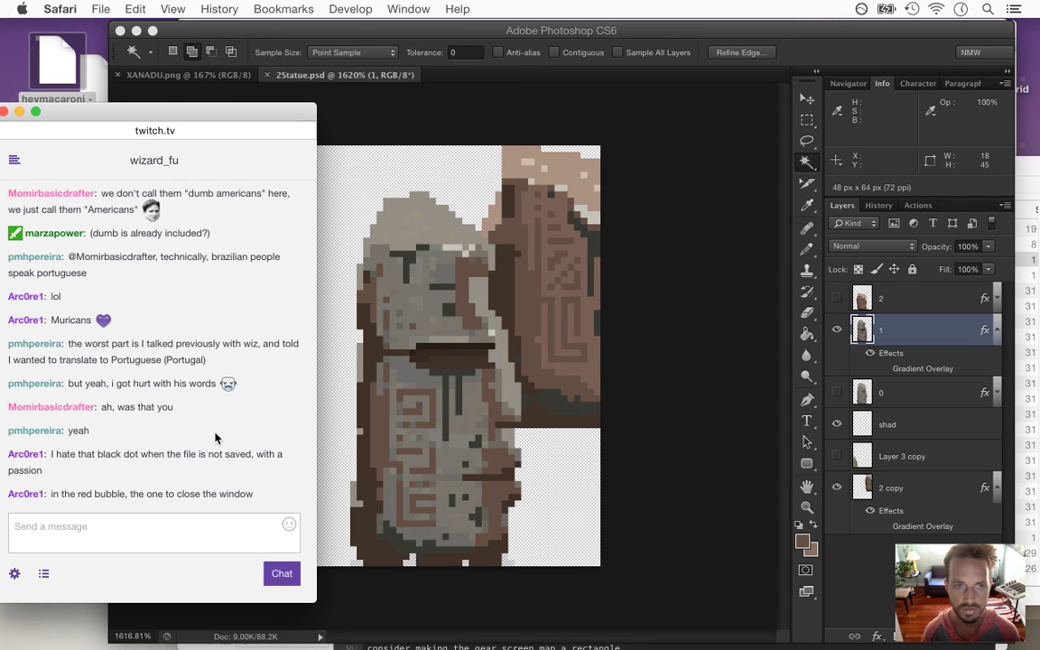
left_click(671, 44)
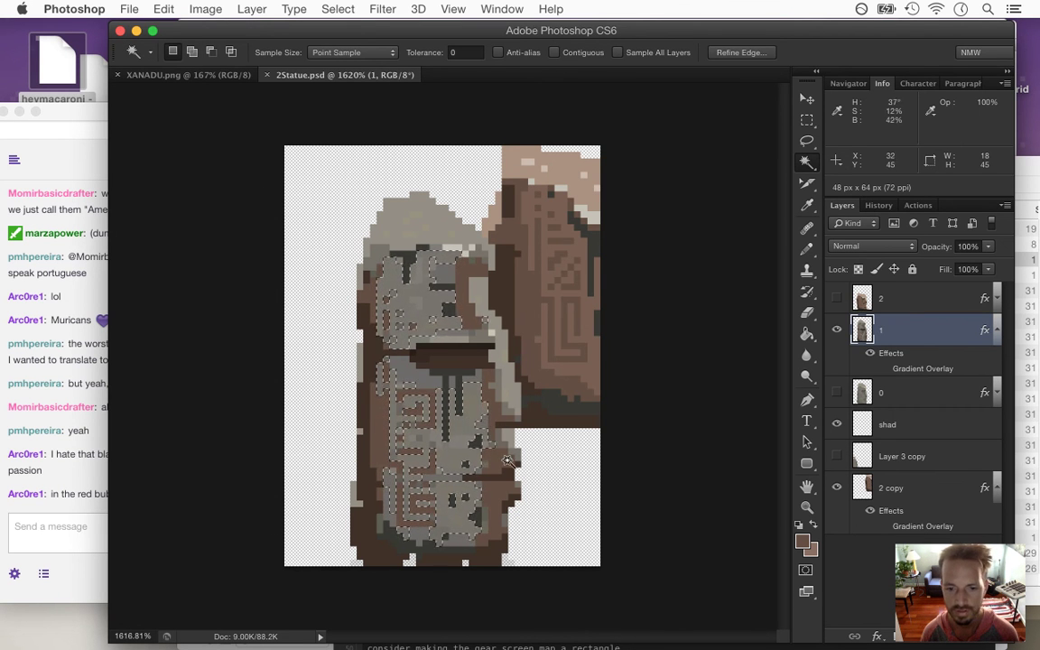
Sample the reference statue's main brown, paint it over all selected mid-grey pixels with the Pencil, and deselect
key("i")
left_click(589, 367)
key("b")
mouse_move(433, 506)
left_mouse_down()
mouse_move(424, 446)
mouse_move(399, 537)
left_mouse_up()
mouse_move(466, 523)
left_mouse_down()
mouse_move(372, 345)
mouse_move(399, 261)
mouse_move(433, 253)
mouse_move(397, 390)
left_mouse_up()
key("m")
left_click(397, 390)
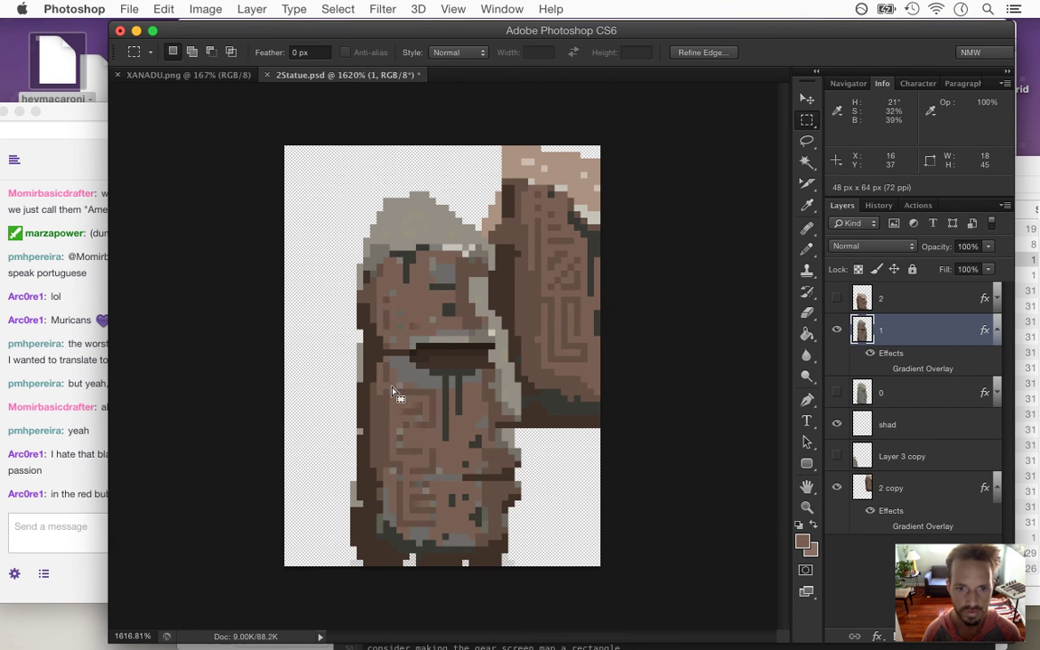
Reduce the Pencil to 1 px for touching up single pixels
key("b")
key("bracketleft")
key("bracketleft")
key("bracketleft")
key("bracketleft")
key("bracketleft")
key("bracketleft")
key("bracketleft")
key("bracketleft")
key("bracketleft")
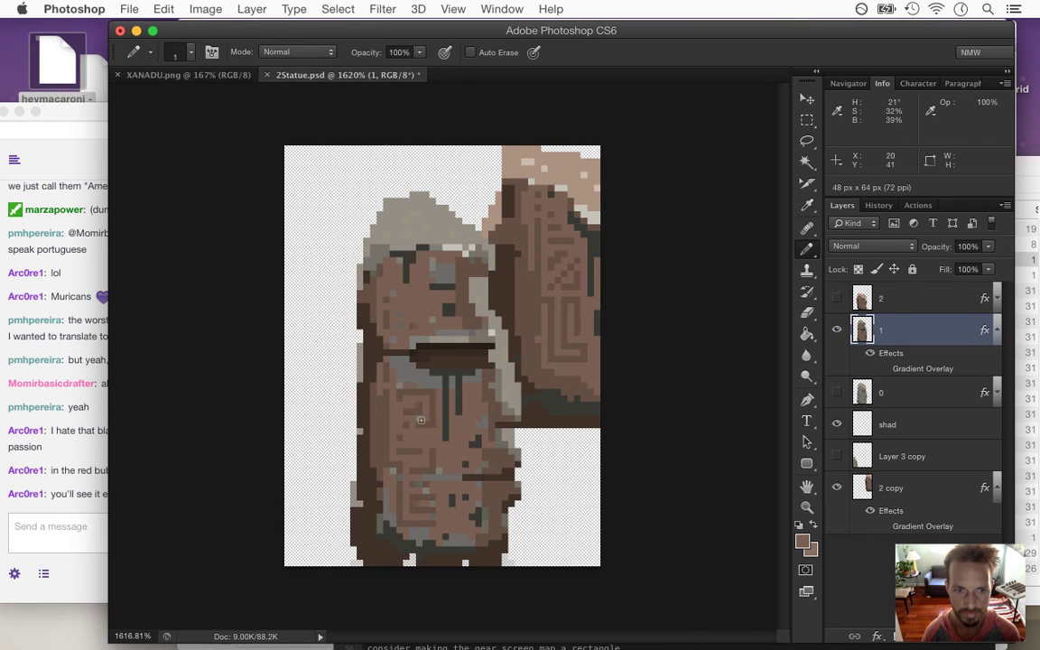
Follow the Twitch chat discussion about the unsaved-file dot in Safari, check the window's close button, and return to Photoshop
left_click(83, 511)
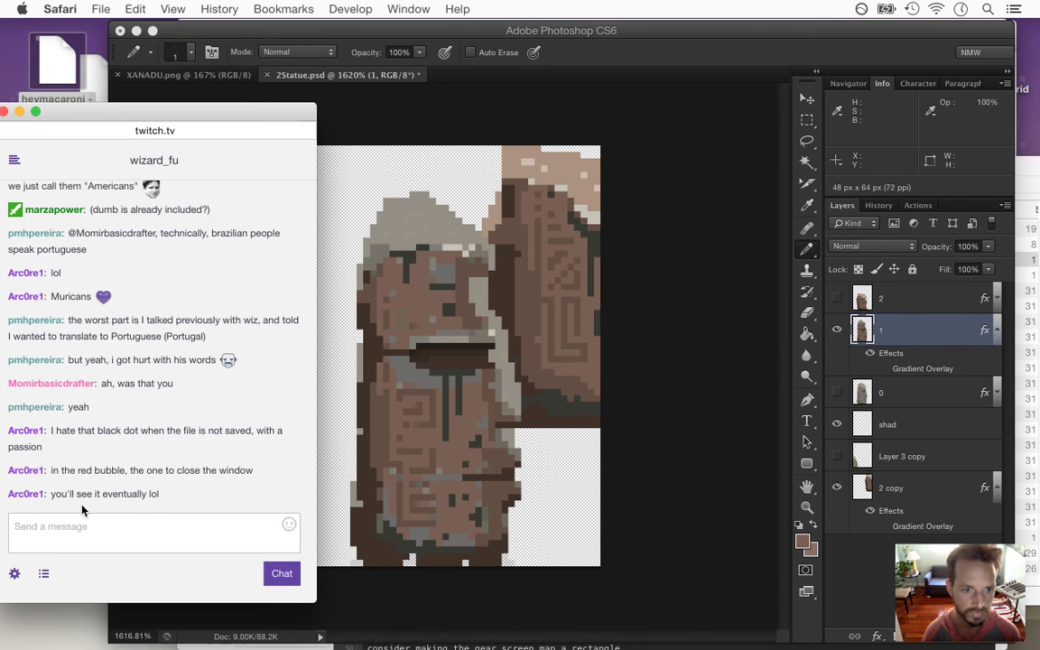
left_click_drag(73, 495, 184, 500)
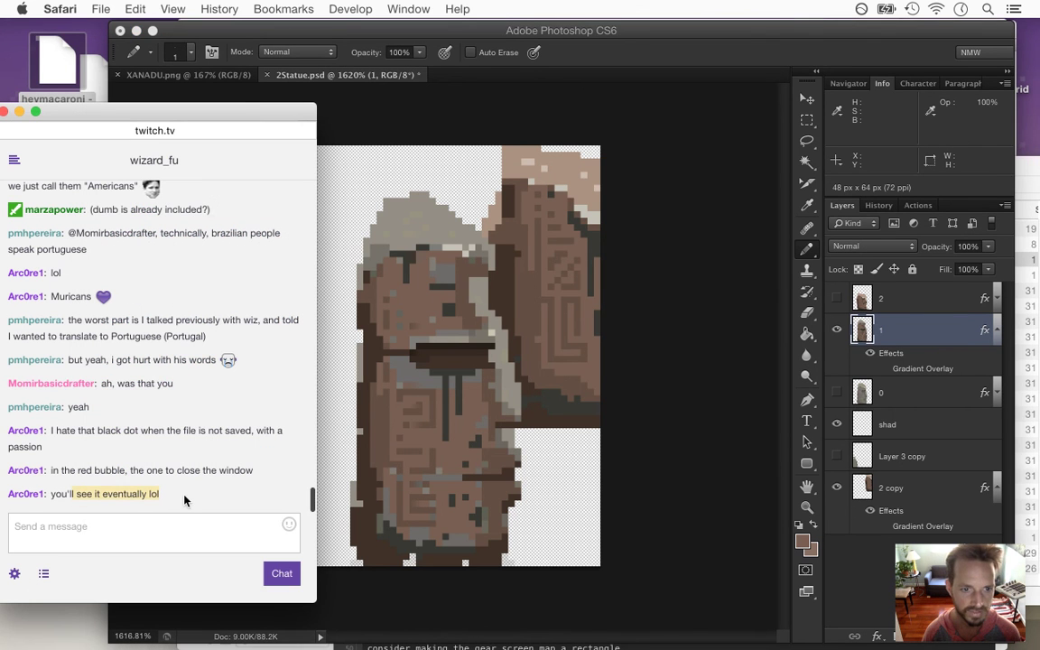
left_click(578, 63)
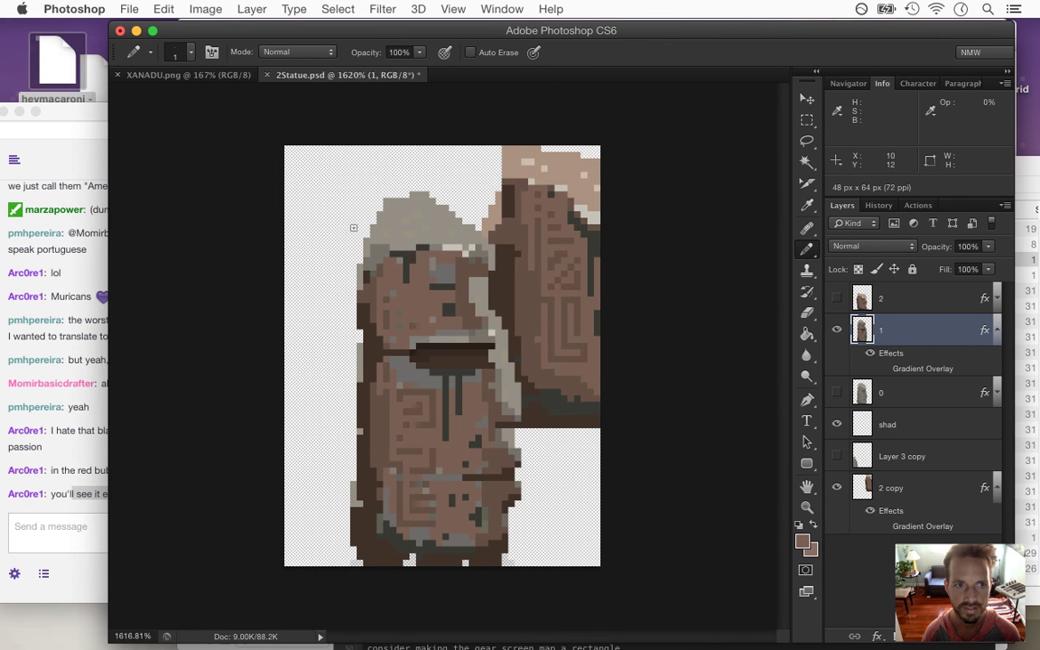
left_click(72, 513)
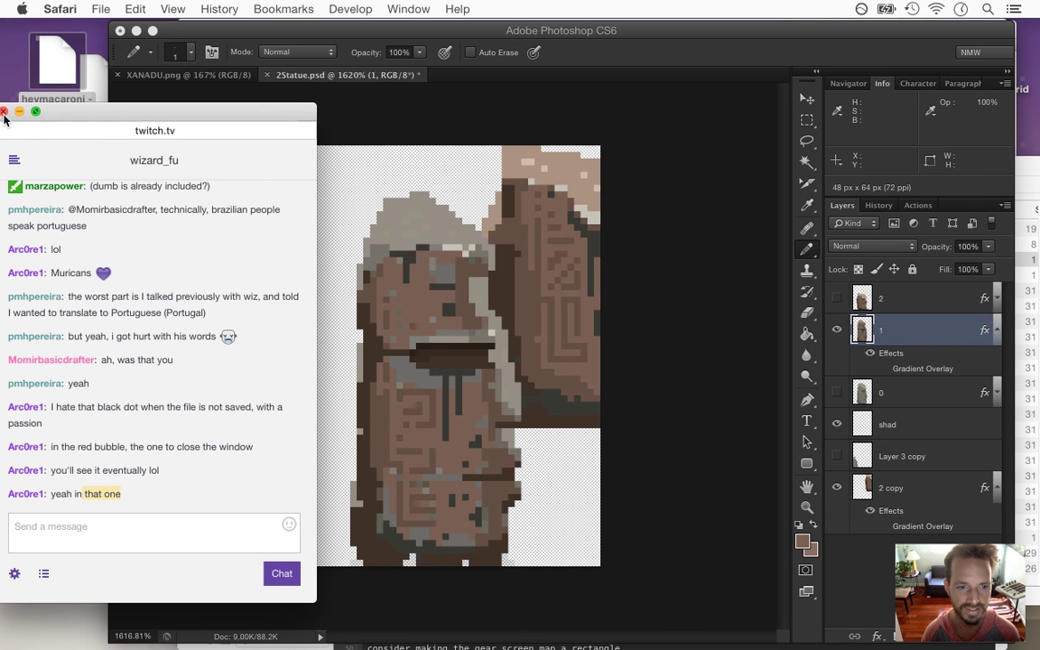
left_click(71, 412)
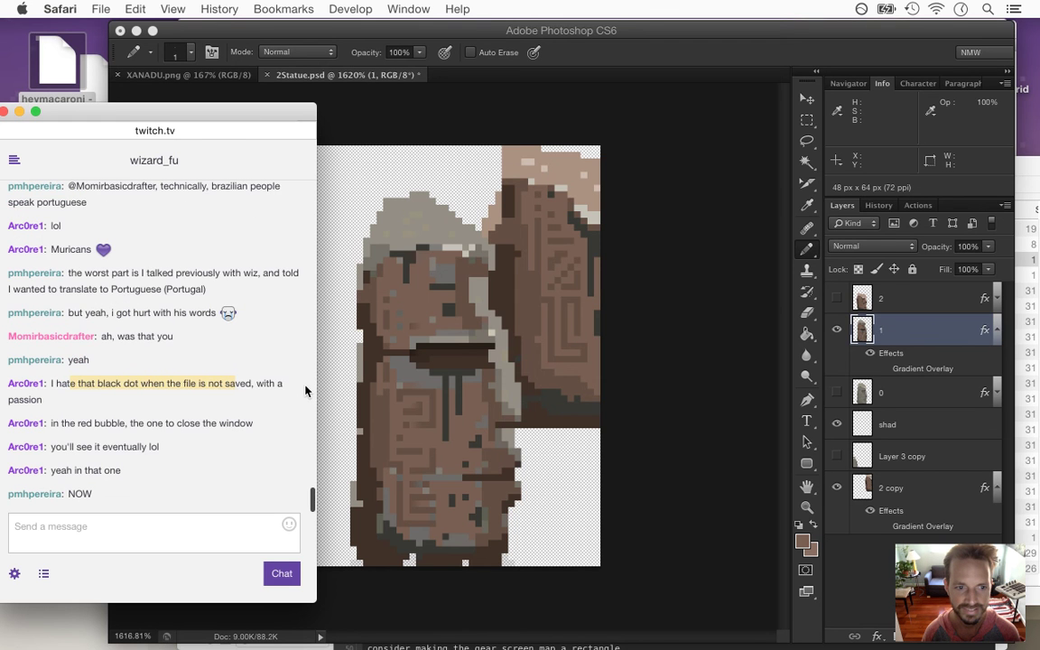
left_click(586, 61)
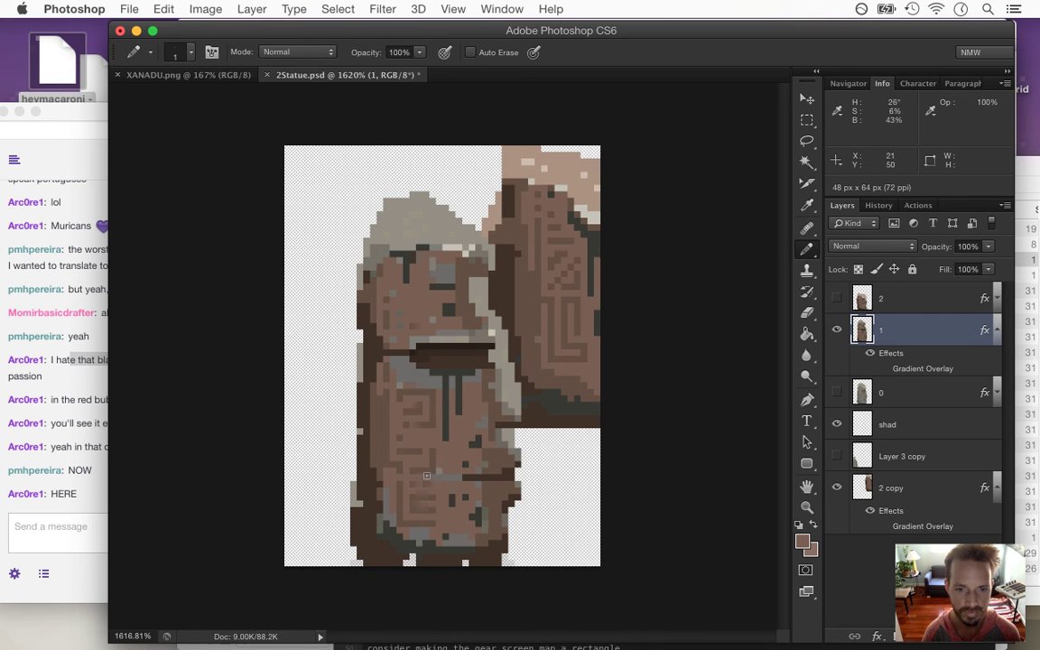
Replace the leftover grey pixels on the statue's lower body with the sampled dark grey-green and main brown using the 1 px Pencil
left_click(478, 511, "alt")
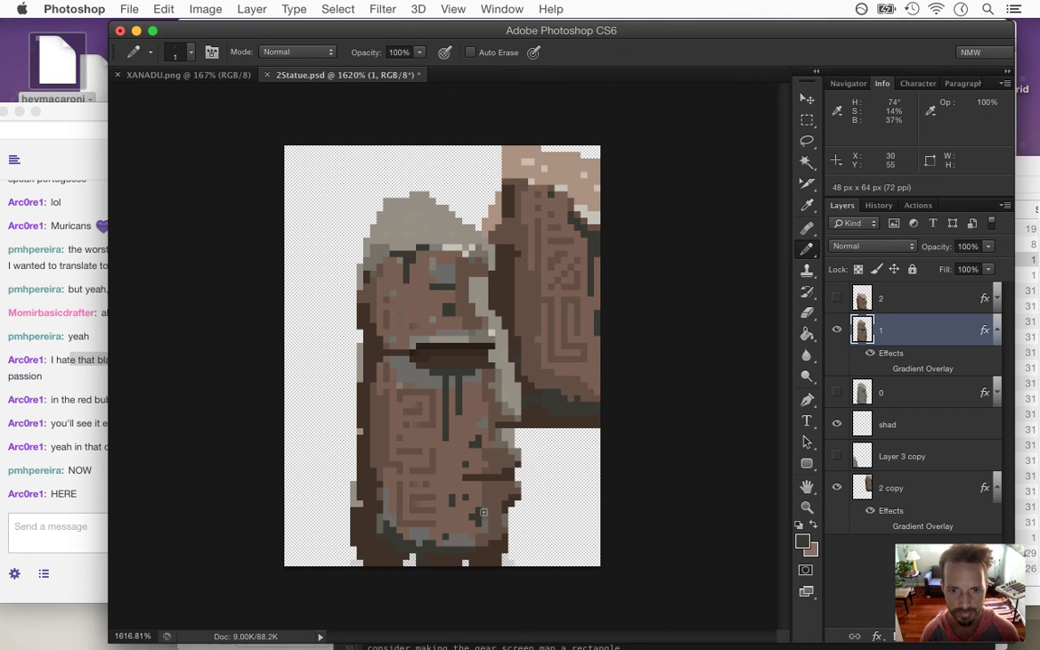
key("alt")
left_click(486, 501, "alt")
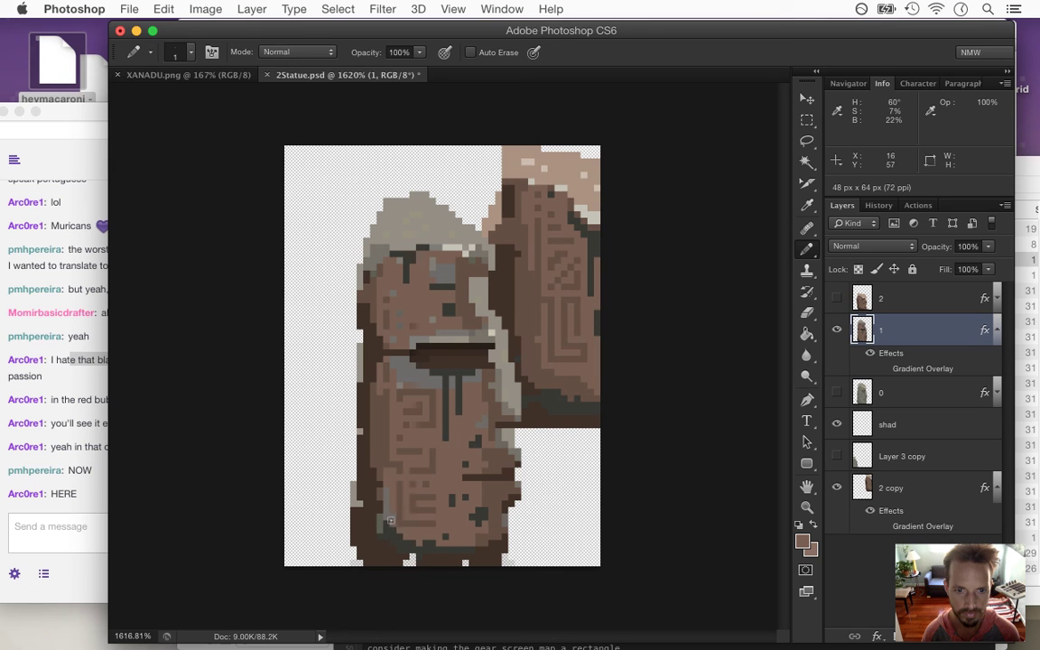
left_click(382, 522, "alt")
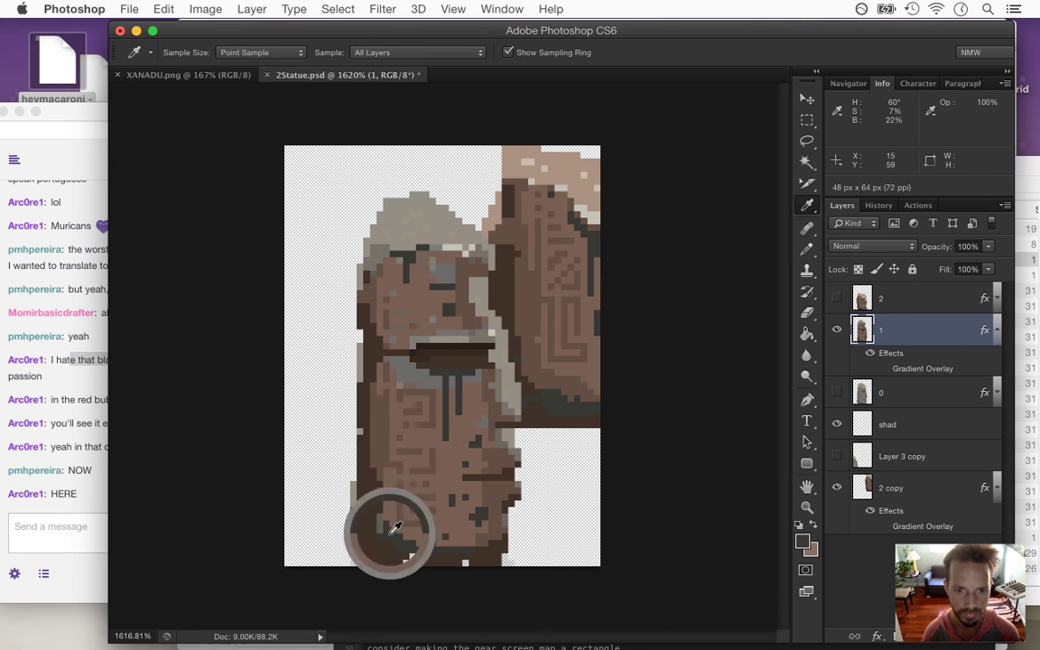
key("alt")
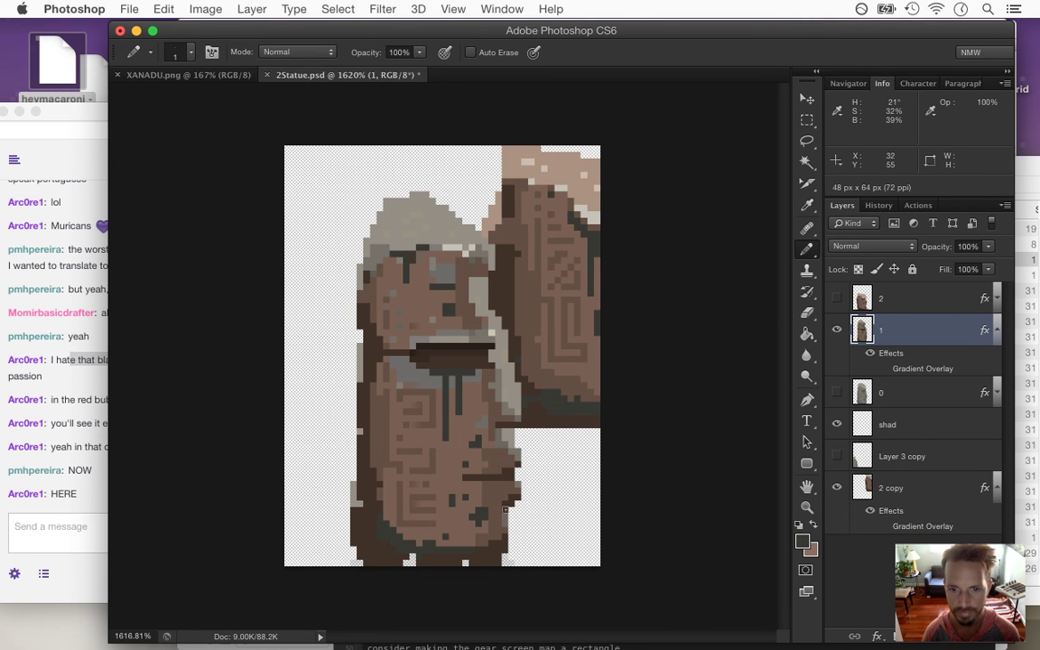
Touch up the stray grey pixels along the statue's lower right edge with sampled dark, medium and main browns
left_click(505, 506, "alt")
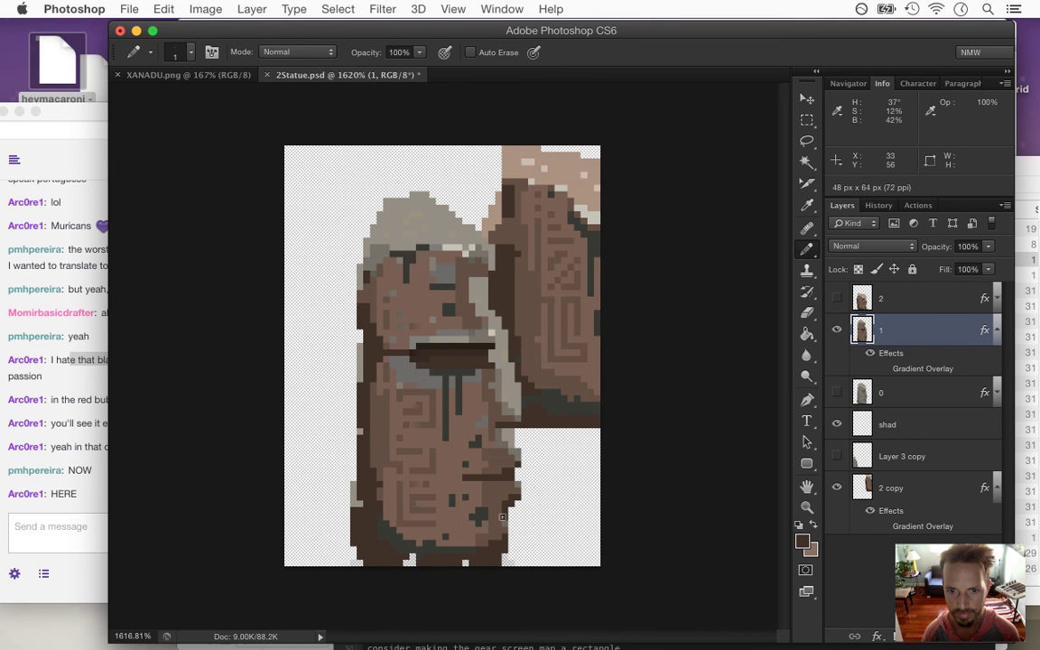
left_click_drag(516, 484, 519, 458)
key("alt")
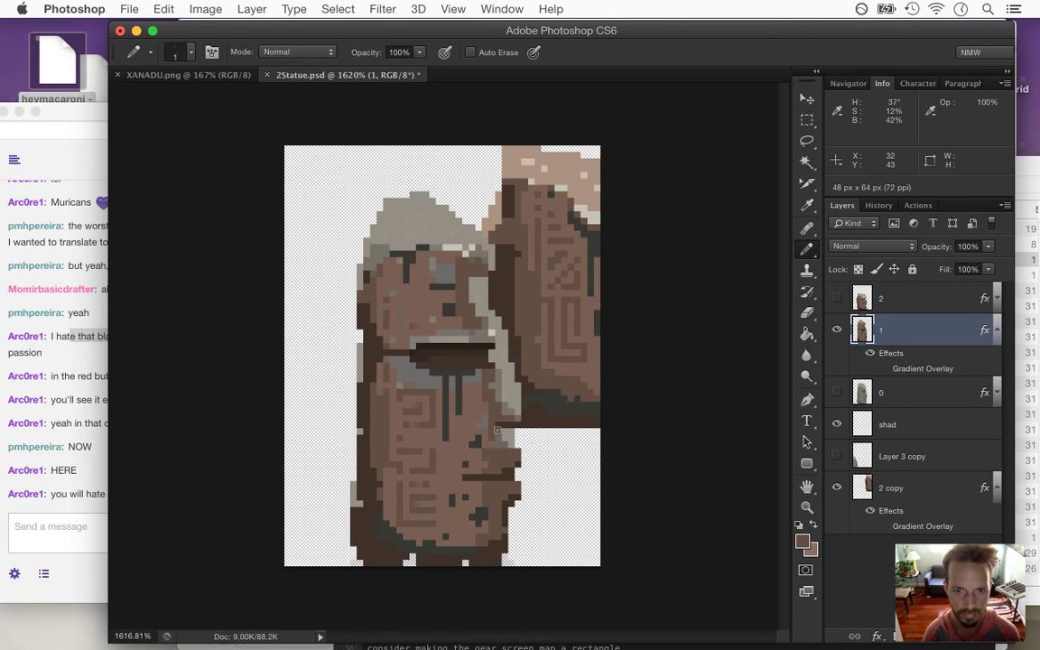
key("alt")
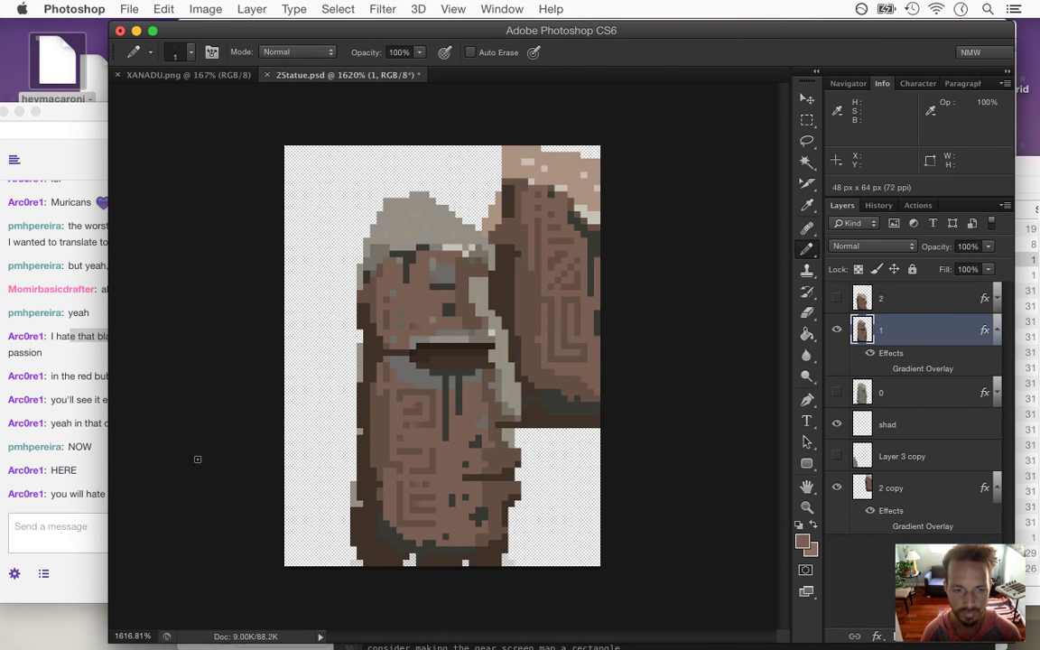
Read the newest Twitch chat message in Safari and return to the statue in Photoshop
left_click(91, 523)
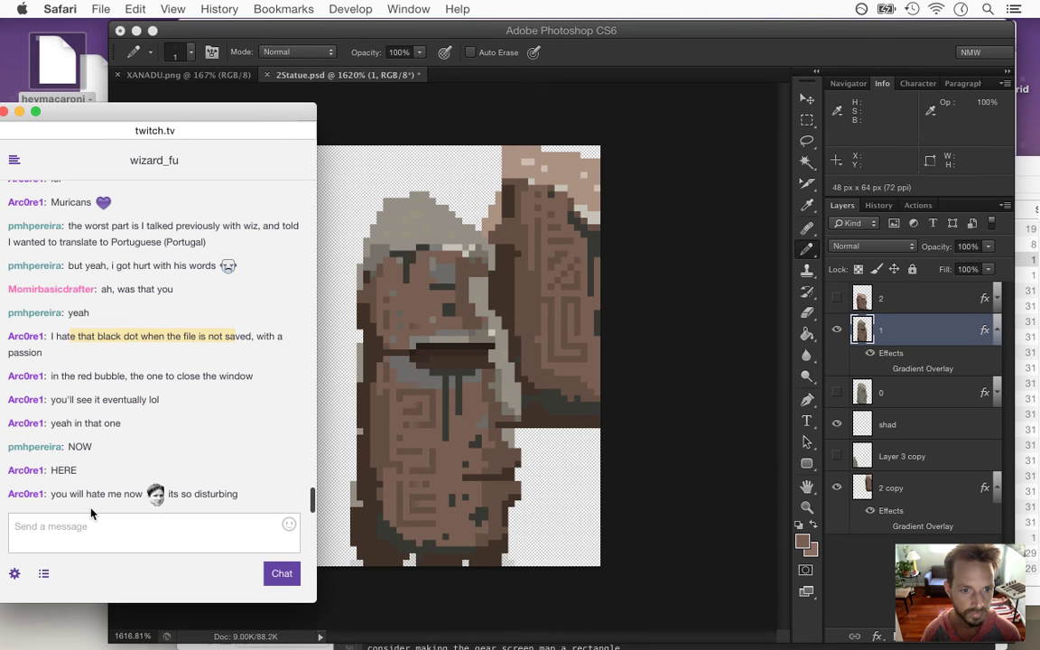
left_click_drag(82, 495, 225, 499)
left_click(223, 502)
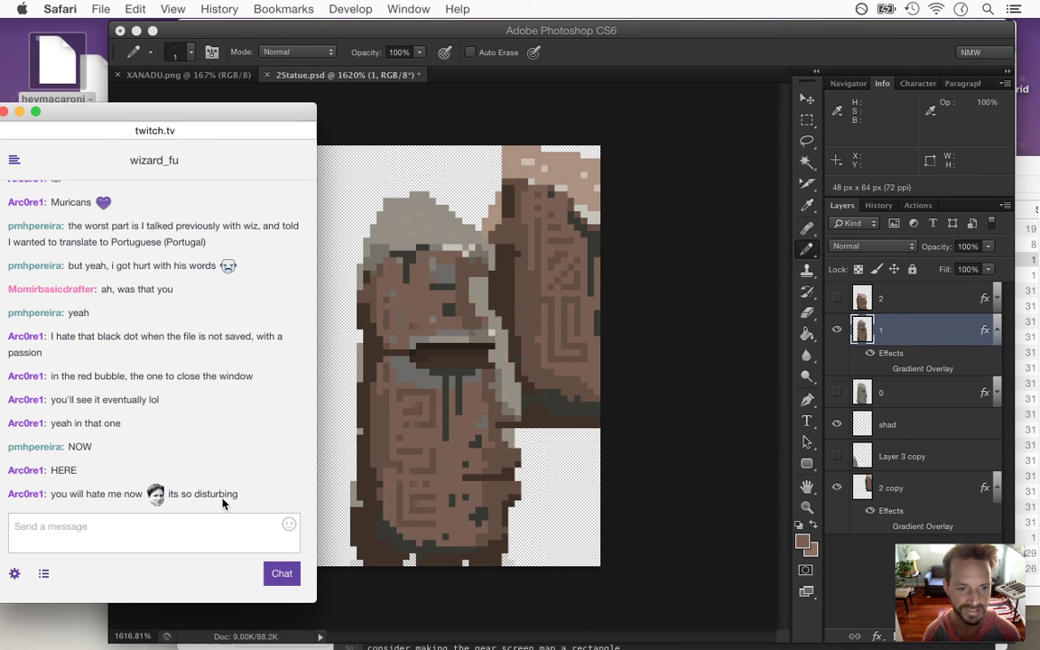
left_click(556, 36)
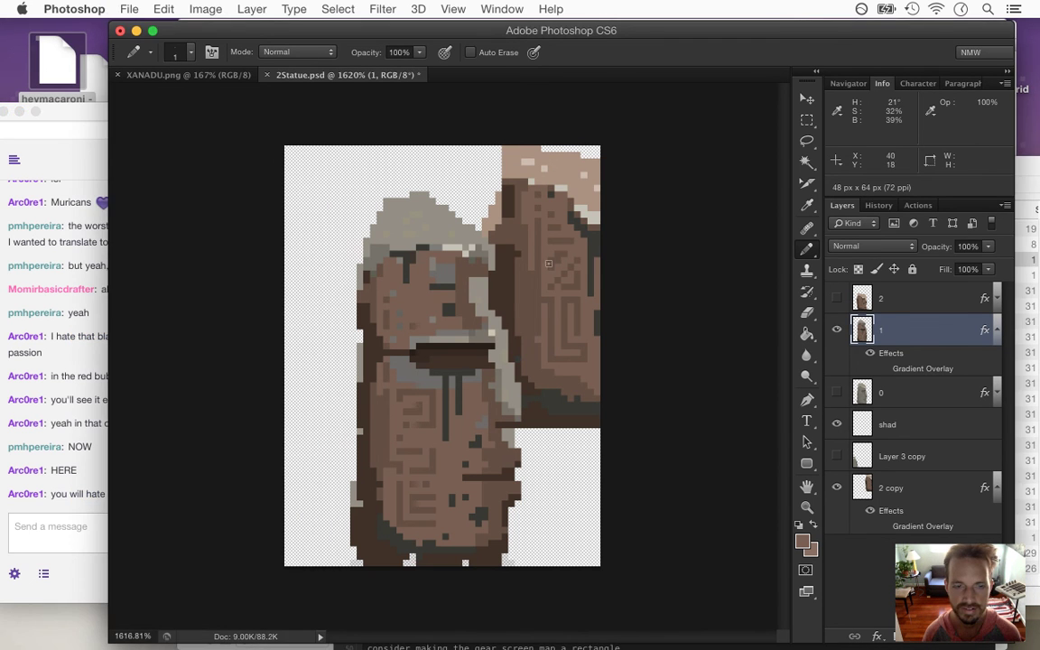
Sample the reference statue's light tan, paint it over all Magic Wand-selected light grey pixels with the Pencil, and deselect
key("i")
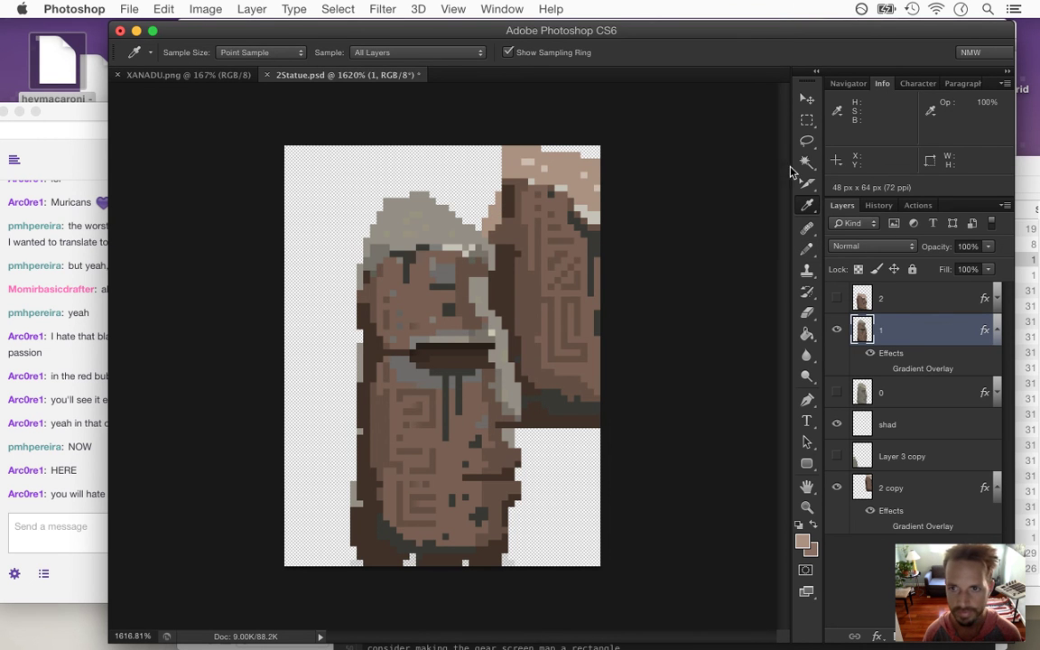
key("w")
left_click(372, 361)
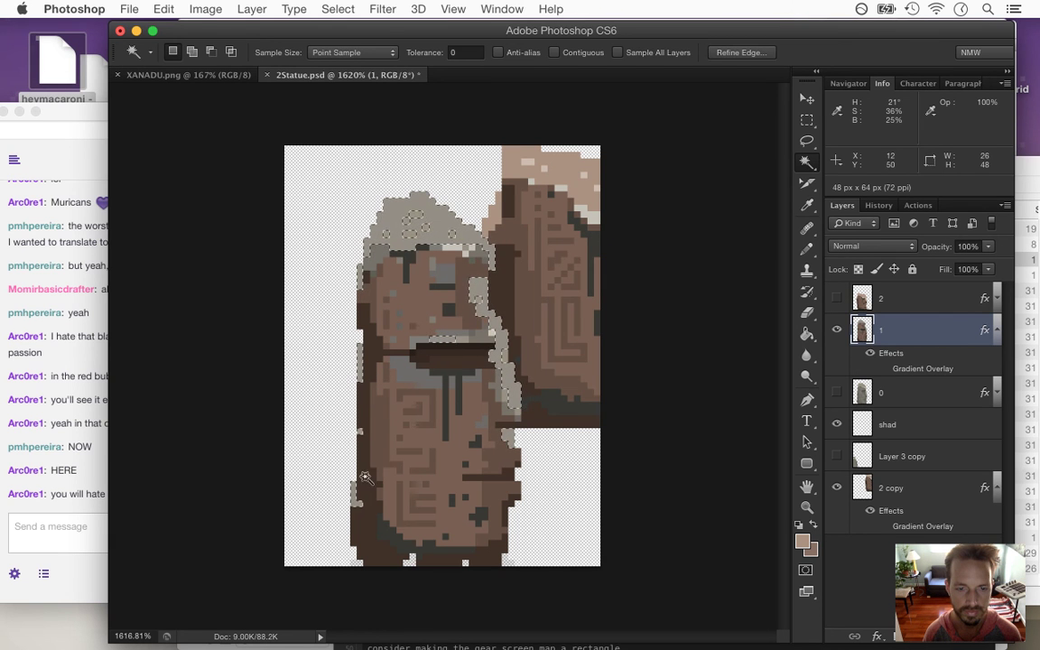
key("b")
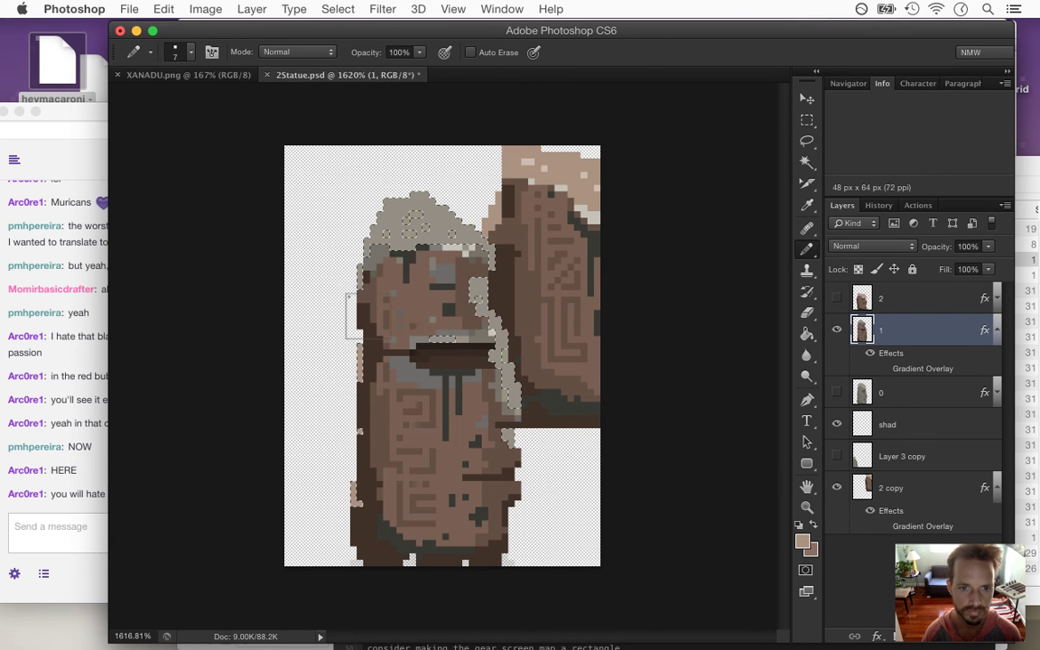
mouse_move(379, 206)
left_mouse_down()
mouse_move(437, 216)
mouse_move(412, 228)
mouse_move(426, 207)
mouse_move(385, 207)
mouse_move(442, 233)
left_mouse_up()
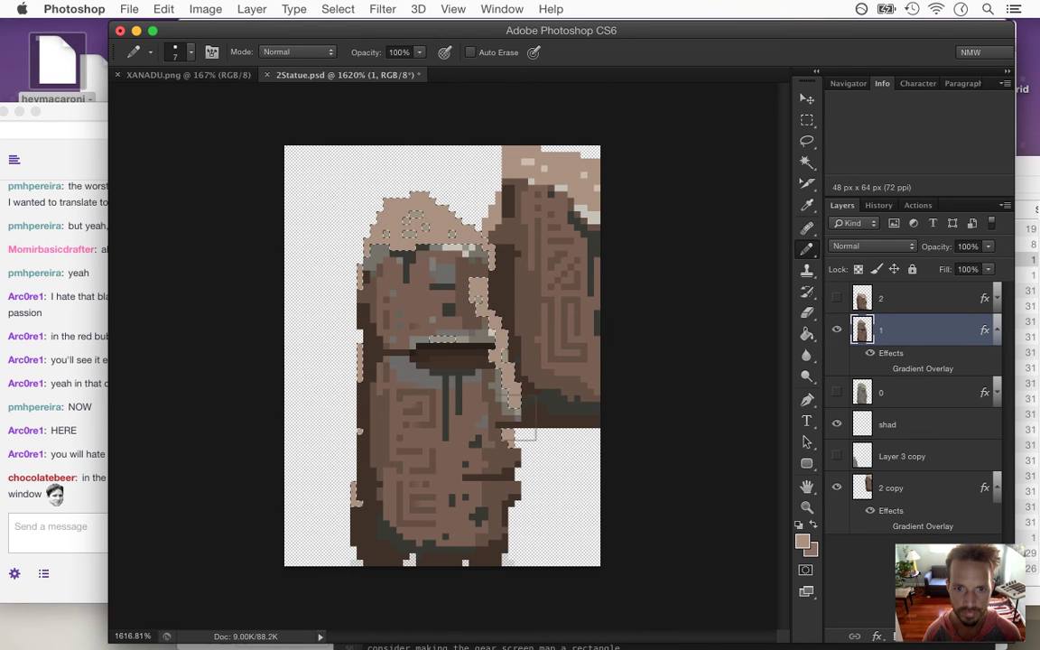
key("m")
left_click(311, 353)
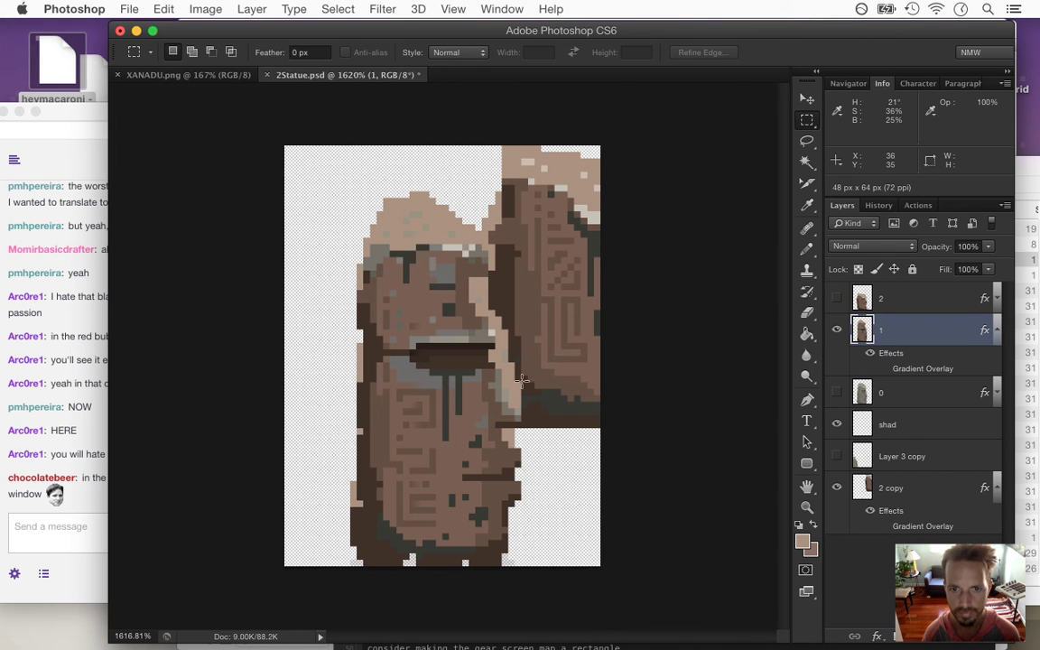
Reduce the Pencil to 1 px, sample the main brown, cover the grey patches on the cheek and beneath the mouth, and undo the last fill
key("b")
key("bracketleft")
key("bracketleft")
key("bracketleft")
key("bracketleft")
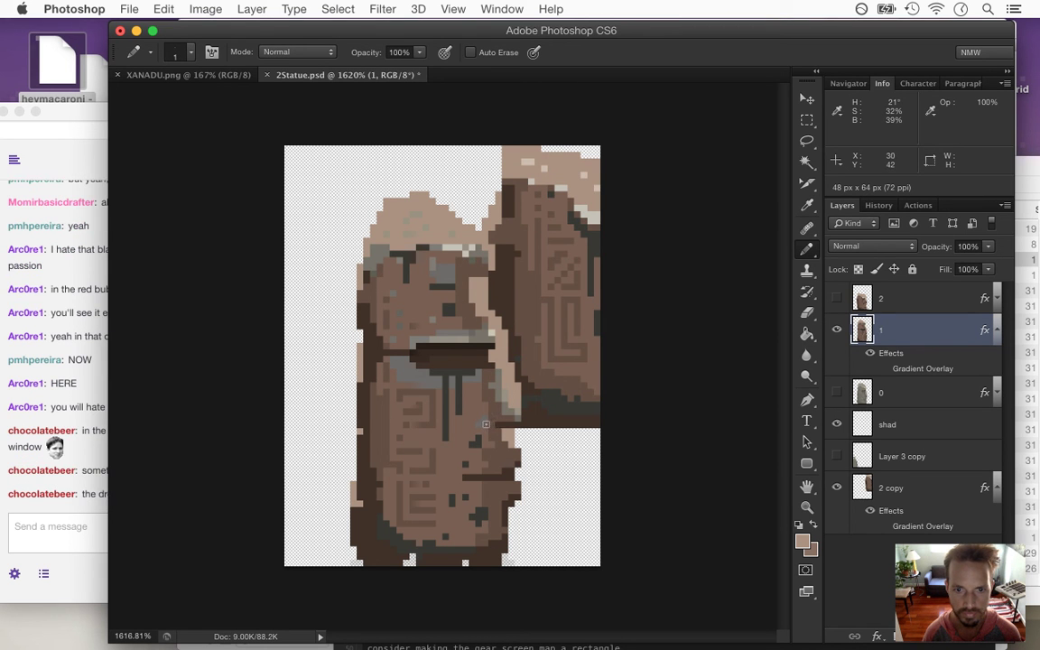
key("alt")
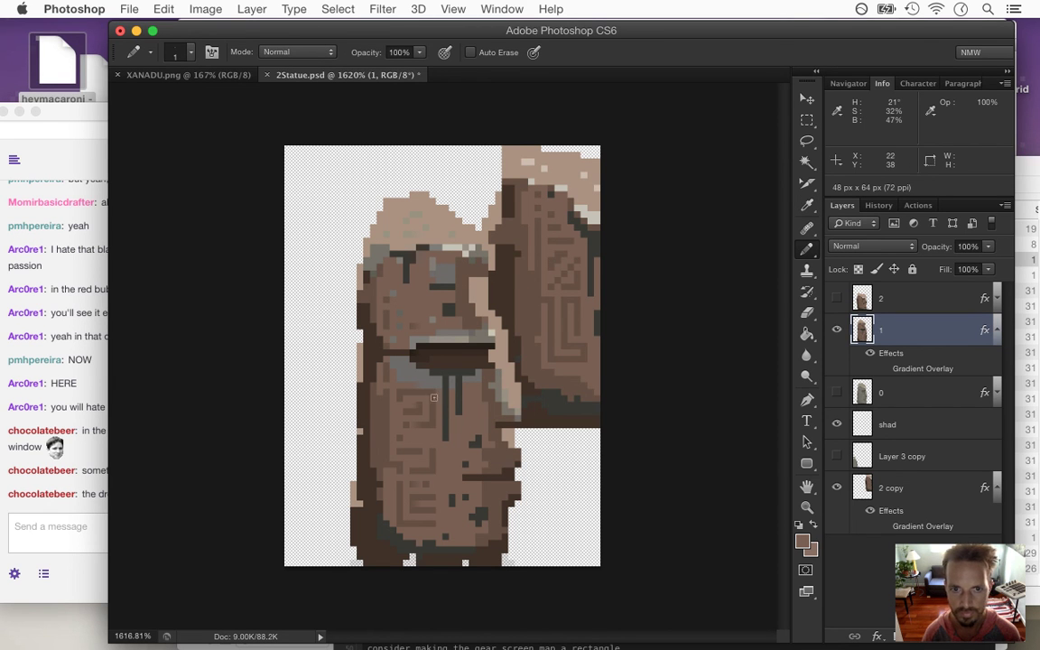
key("g")
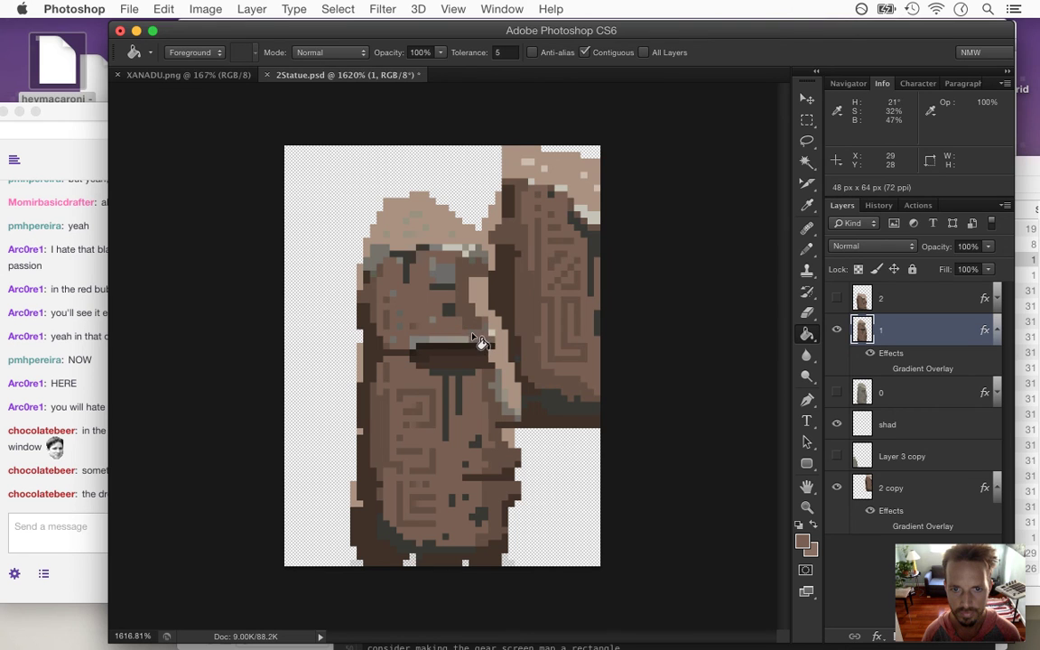
key("super+z")
Read the Twitch chat messages about the close button in Safari, and save 2Statue.psd in Photoshop to compare its unsaved-file dot
left_click(95, 481)
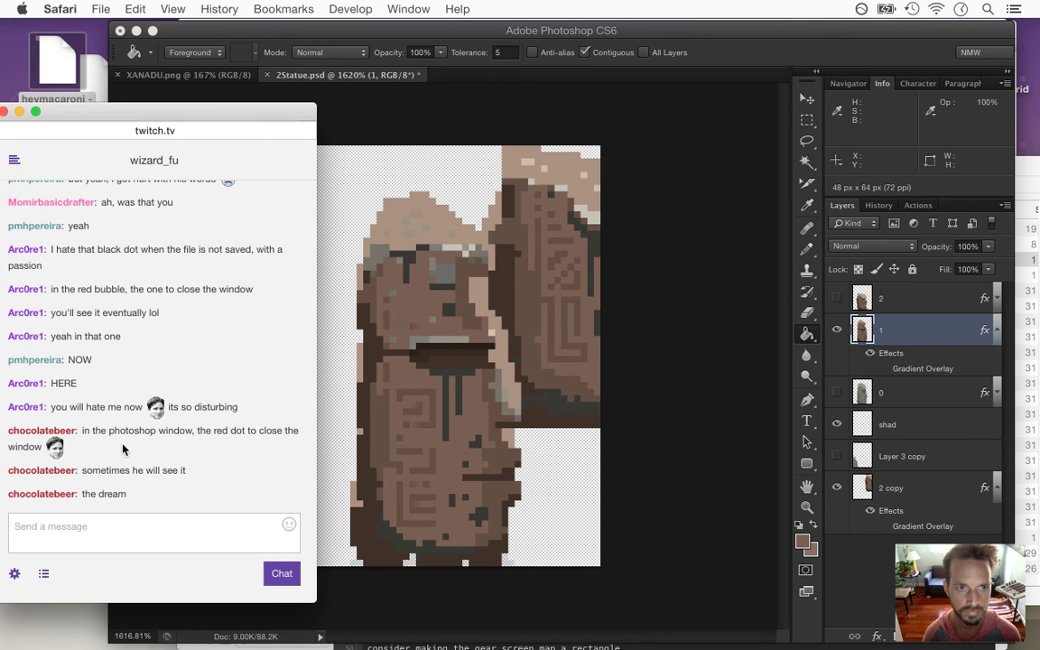
left_click_drag(109, 430, 155, 439)
left_click(156, 448)
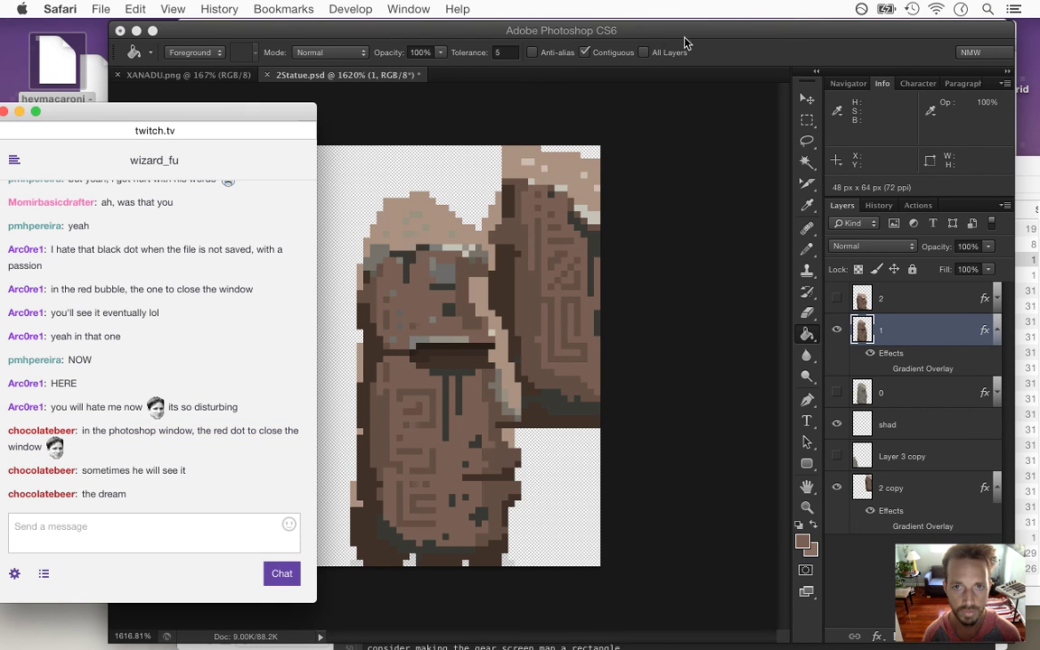
left_click(632, 29)
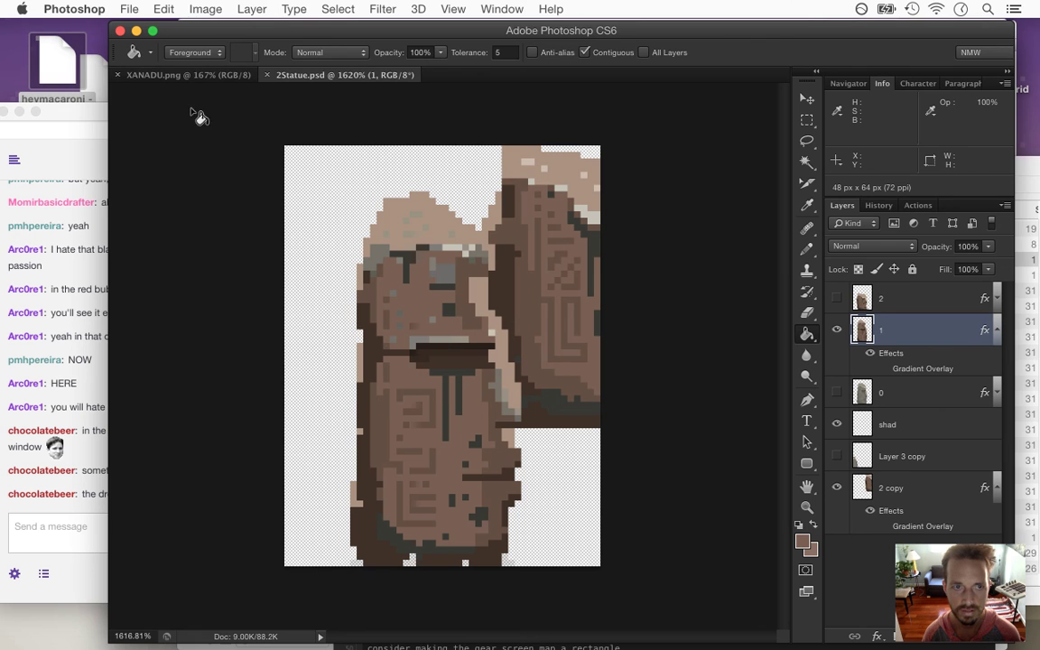
key("super+Tab")
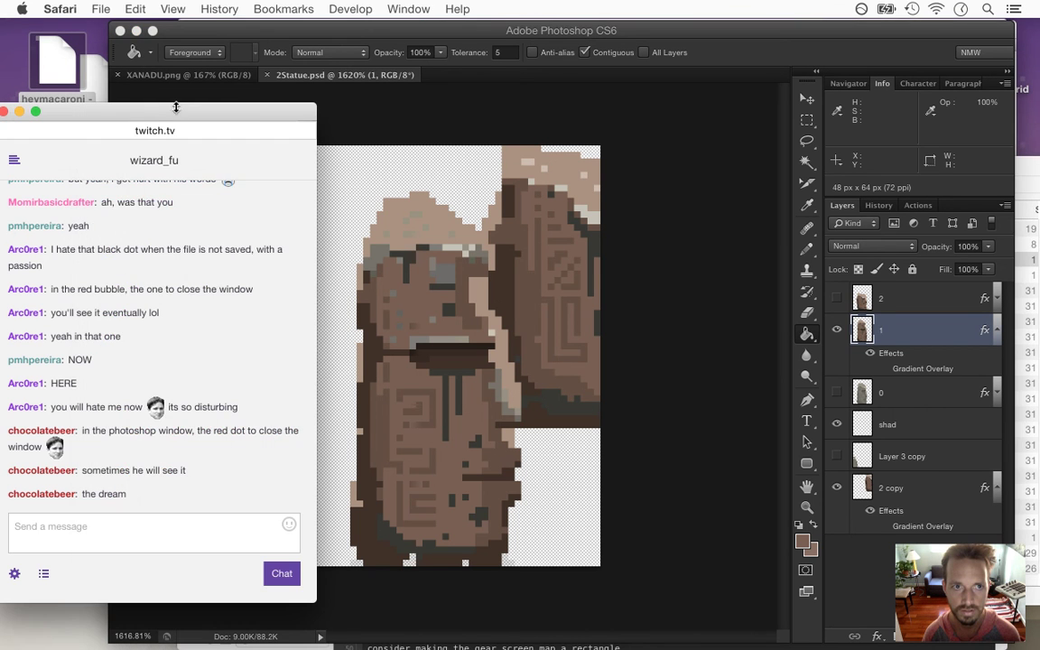
left_click(204, 27)
Draw a short vertical test stroke on the empty canvas beside the statue and undo it
key("b")
left_click_drag(314, 207, 314, 244)
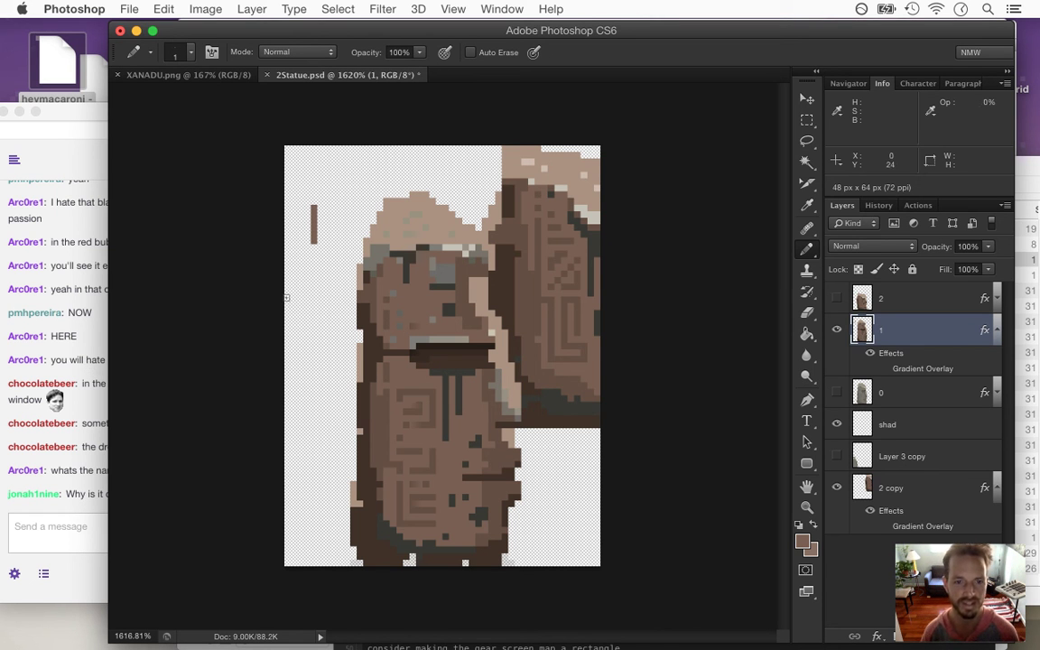
key("ctrl+z")
Cover the cap's greenish specks with its light tan, and repaint the selected pale pixels beneath the cap with the reference's pale pink highlight
key("i")
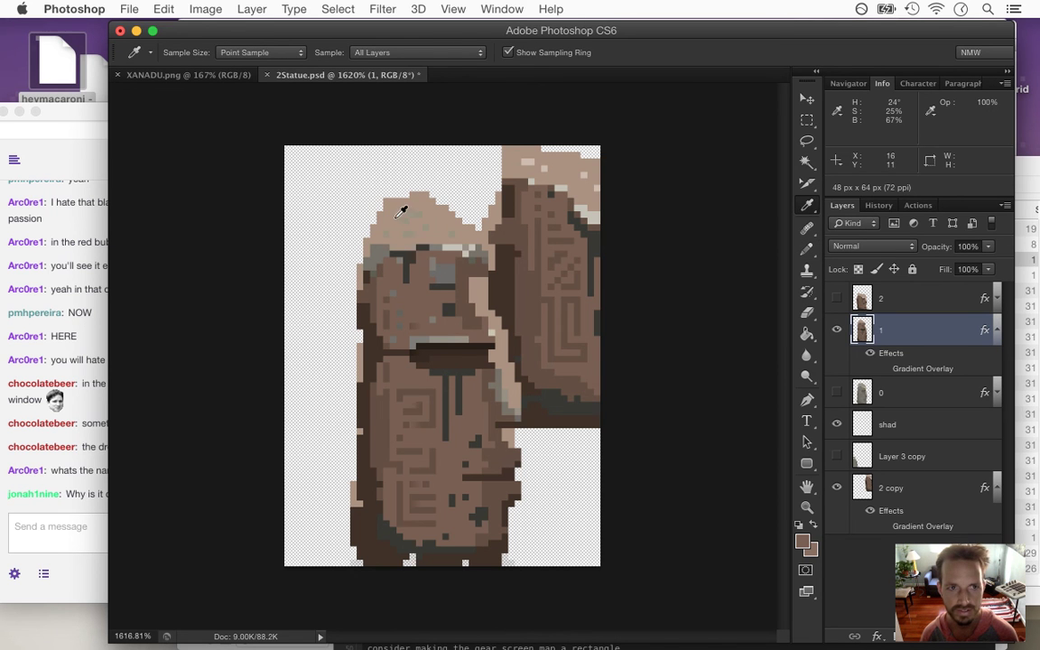
key("b")
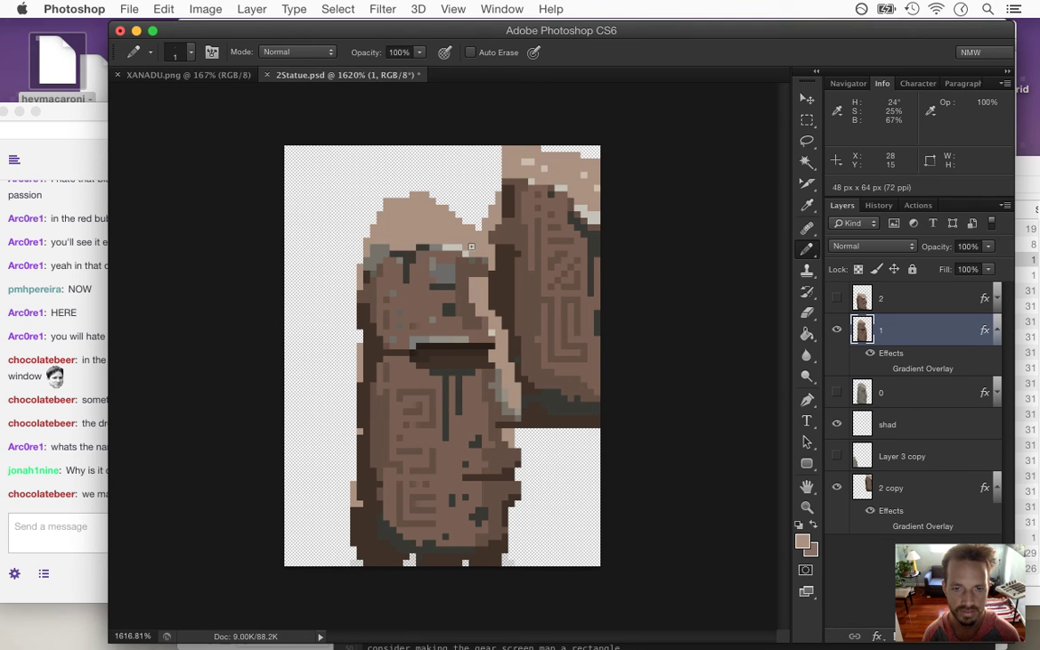
key("i")
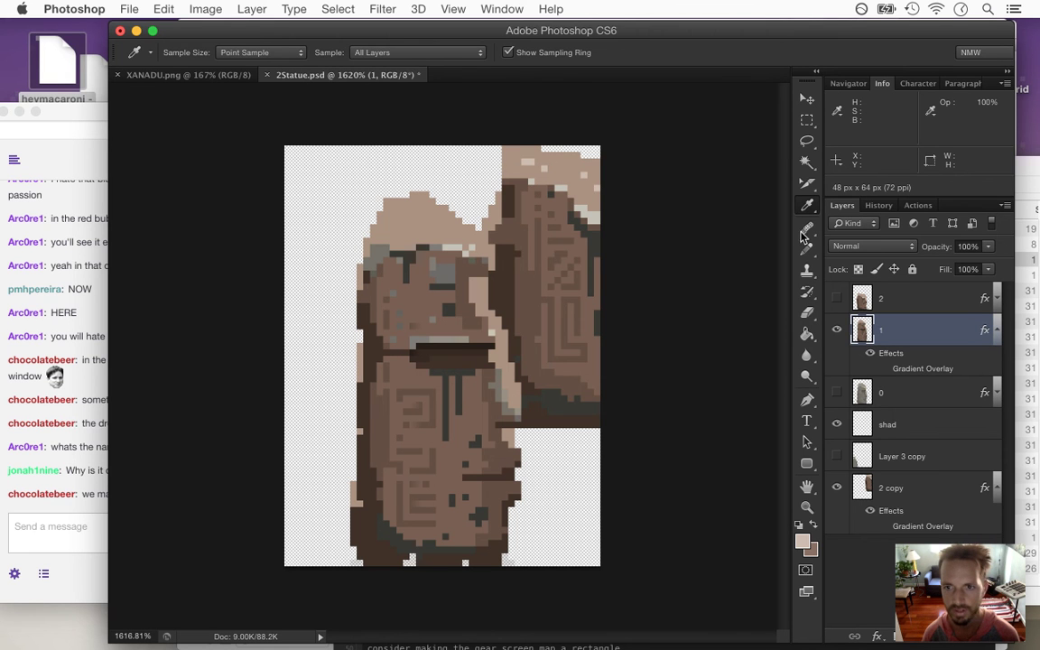
key("w")
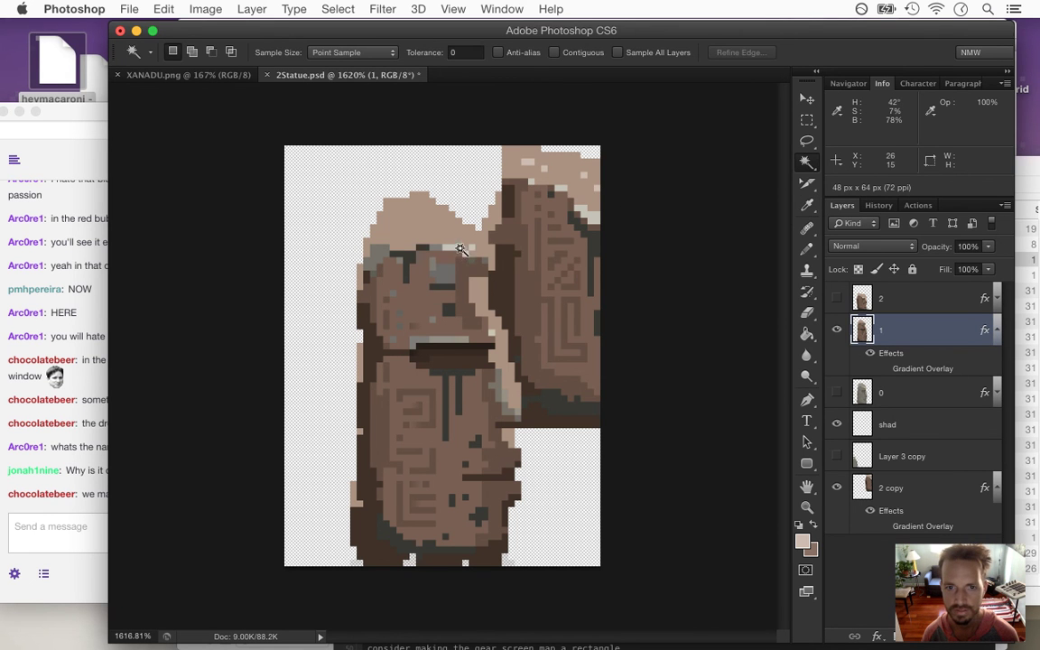
key("b")
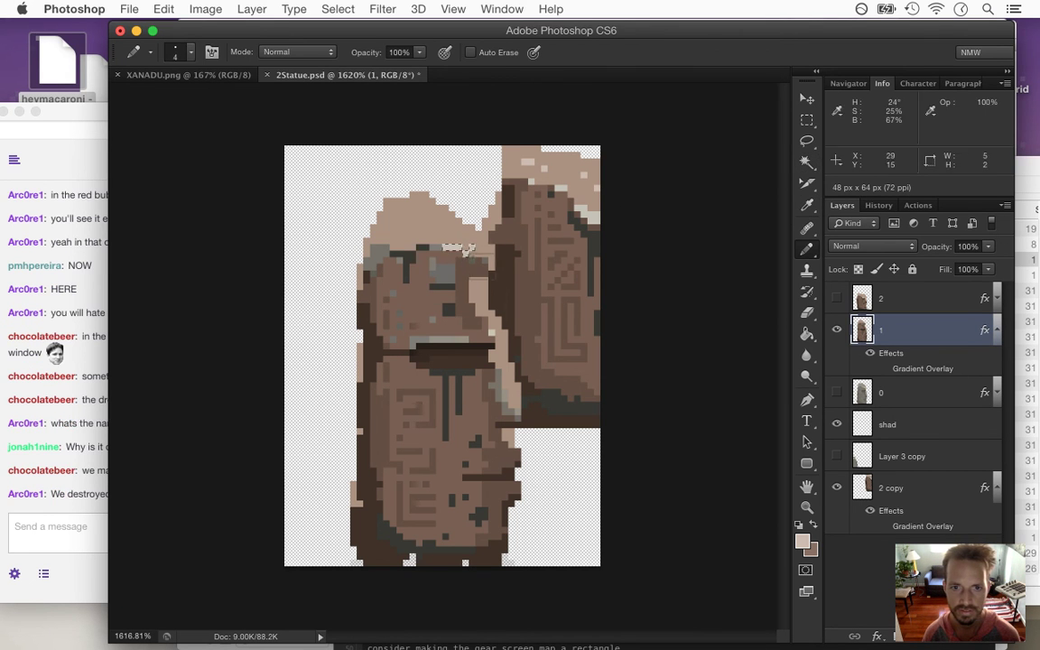
key("m")
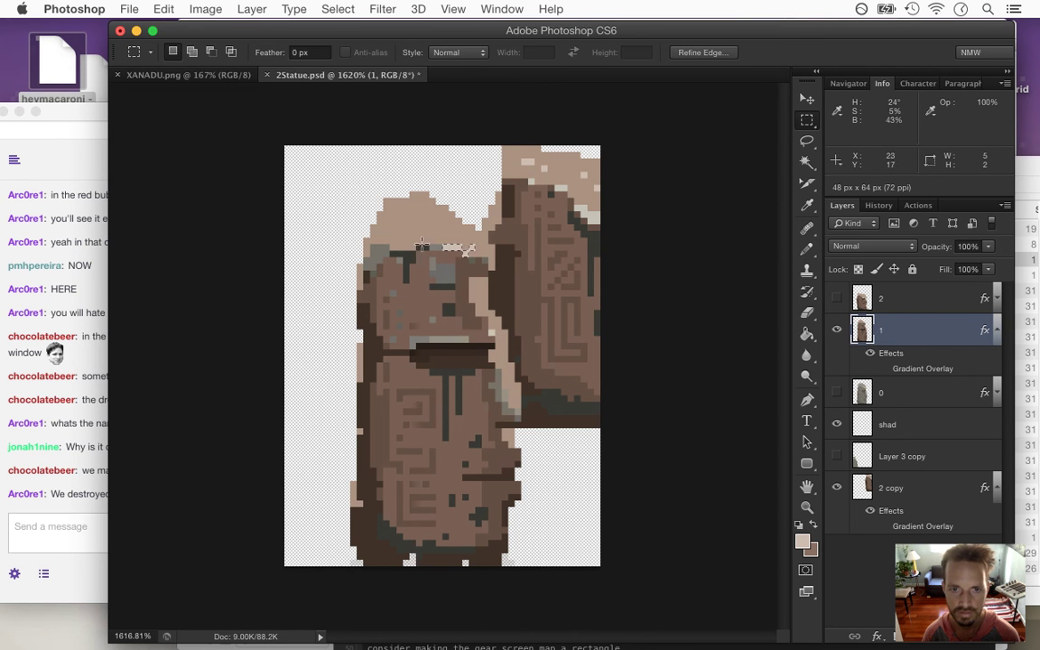
Read the Twitch chat questions about the statue's name and crying in Safari and return to Photoshop
key("i")
left_click(76, 474)
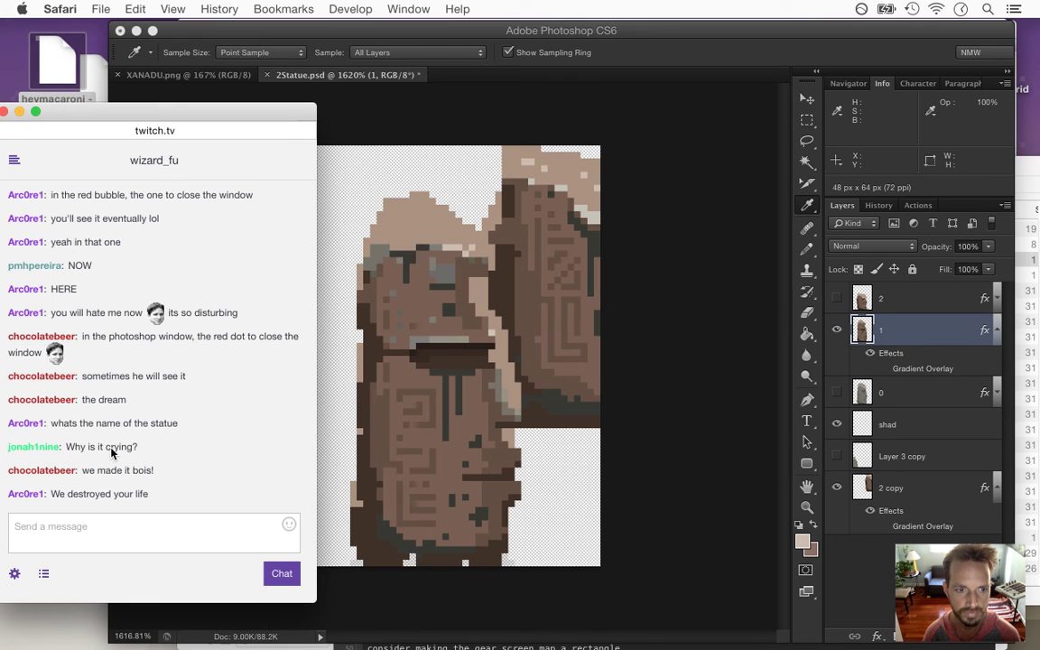
left_click_drag(82, 422, 153, 429)
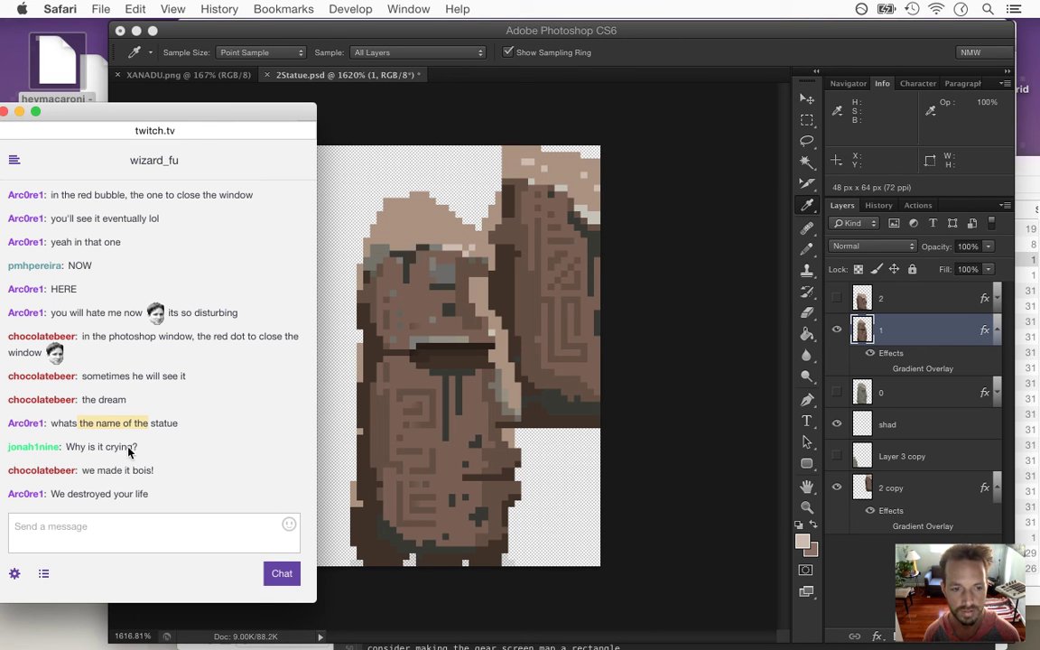
left_click_drag(98, 446, 281, 435)
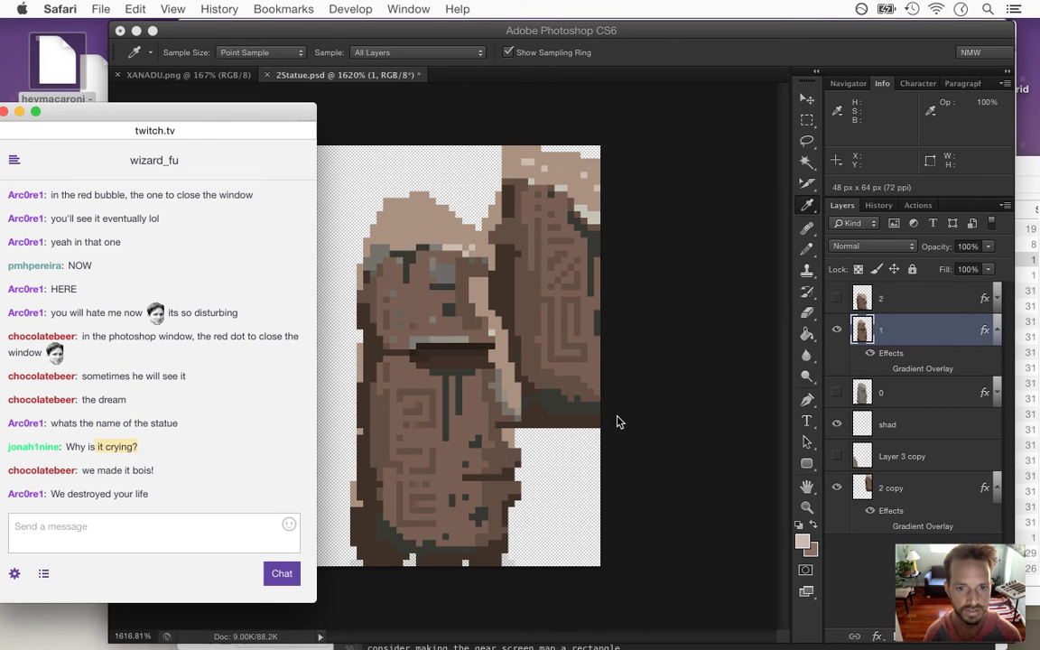
left_click(562, 379)
Repaint the grey-green pixels at the face's upper-left corner with sampled brown and touch up the dark brow marking
key("b")
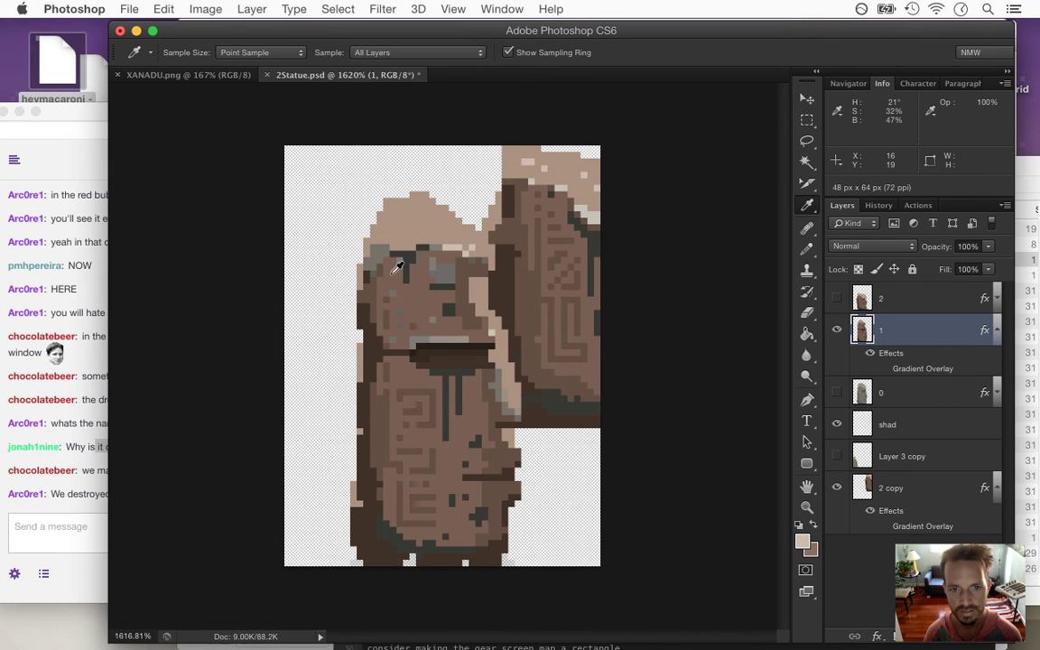
left_click(350, 244, "alt")
key("bracketleft")
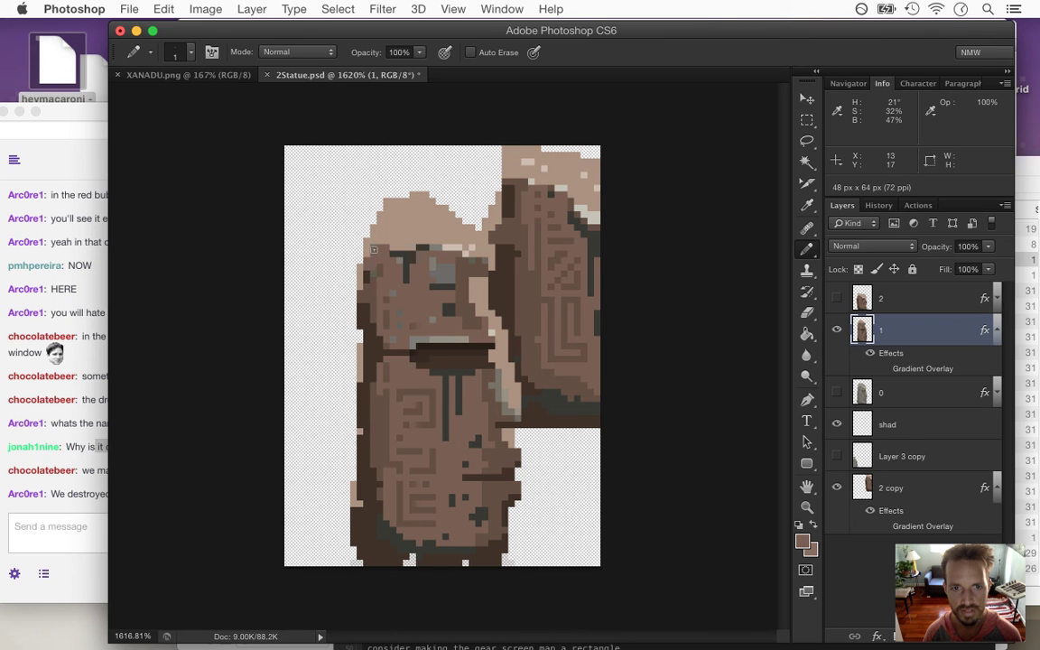
left_click(380, 275, "alt")
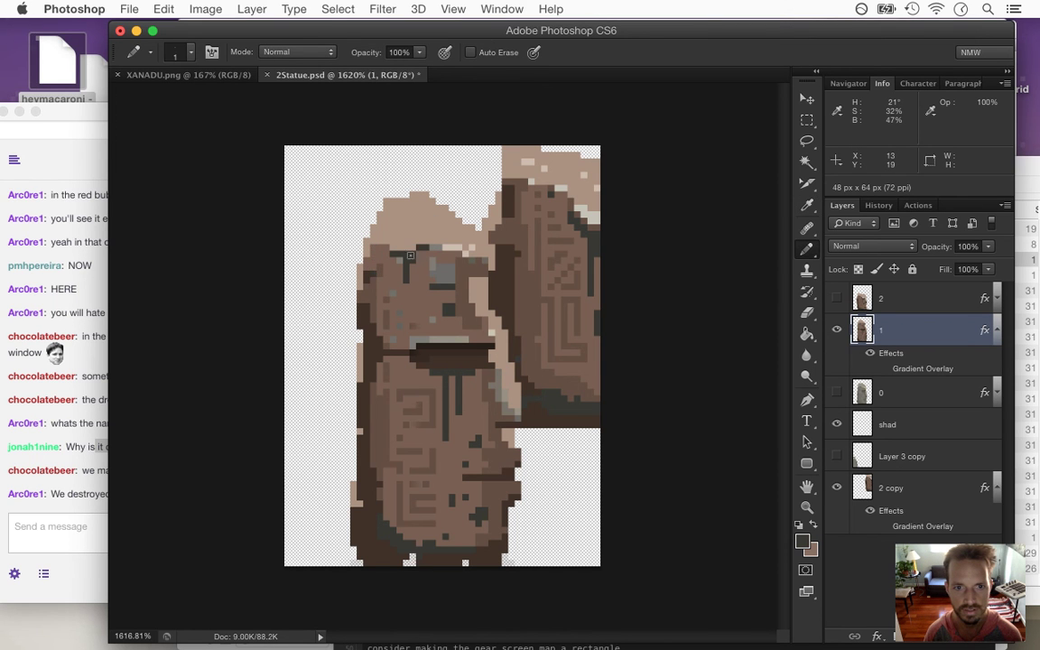
left_click(366, 236, "alt")
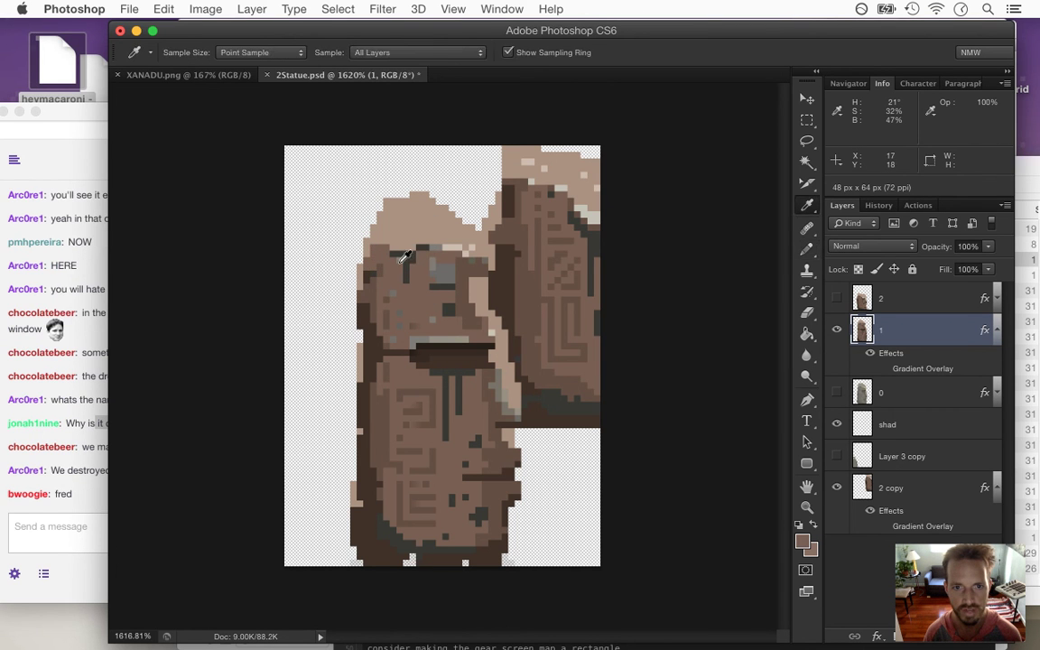
Cover the grey pixels under the cap with its tan, and the grey eye patch and cheek specks with the face's brown
left_click(449, 239, "alt")
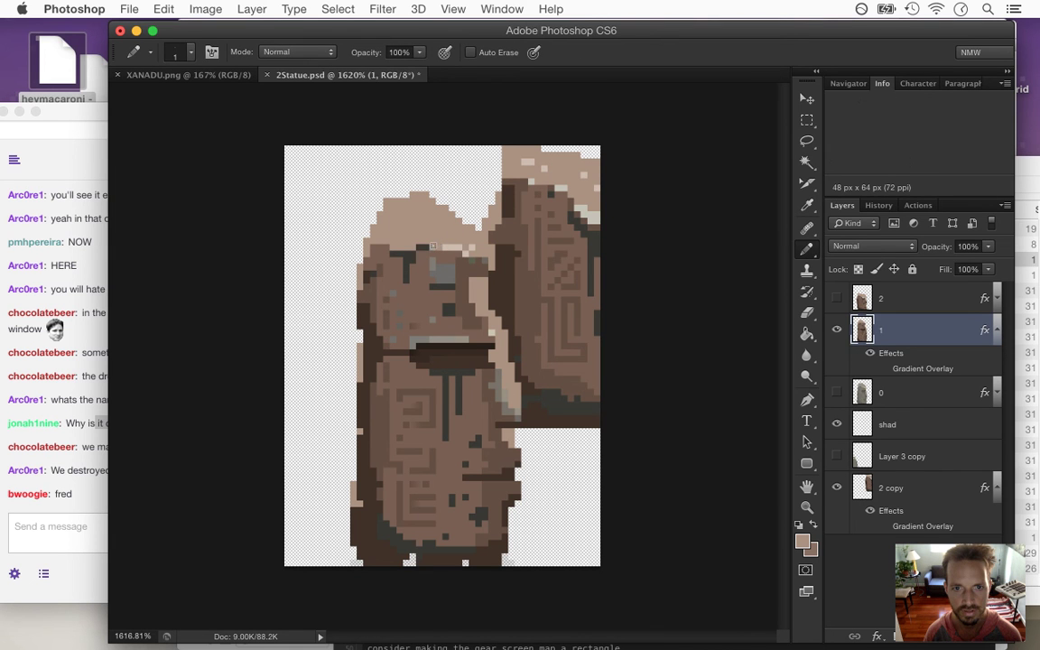
left_click(435, 252, "alt")
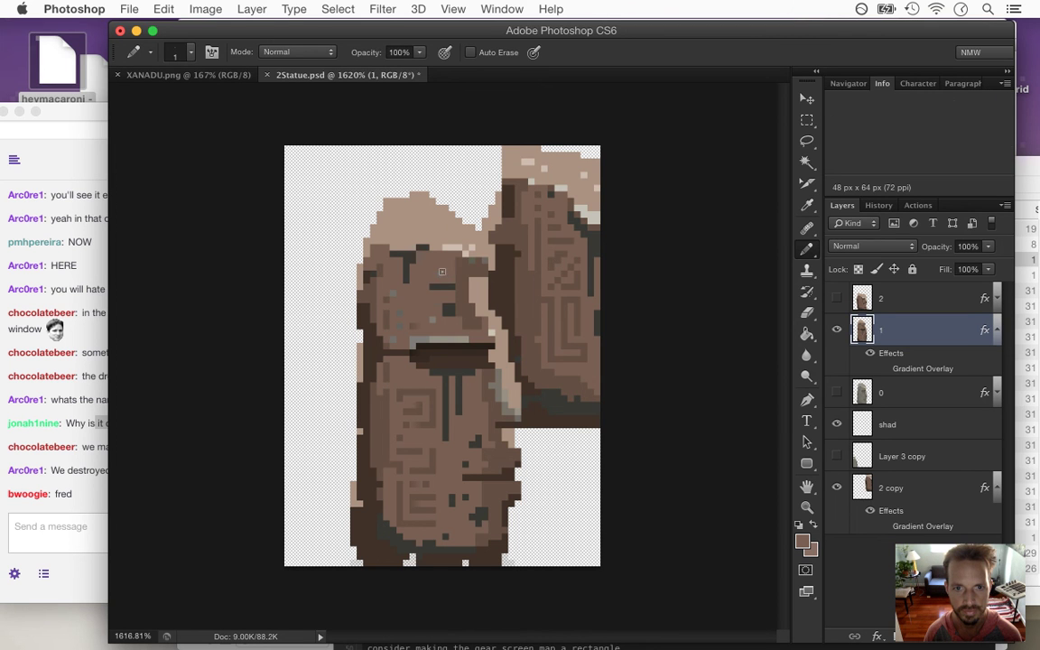
left_click(431, 237, "alt")
left_click(436, 269, "alt")
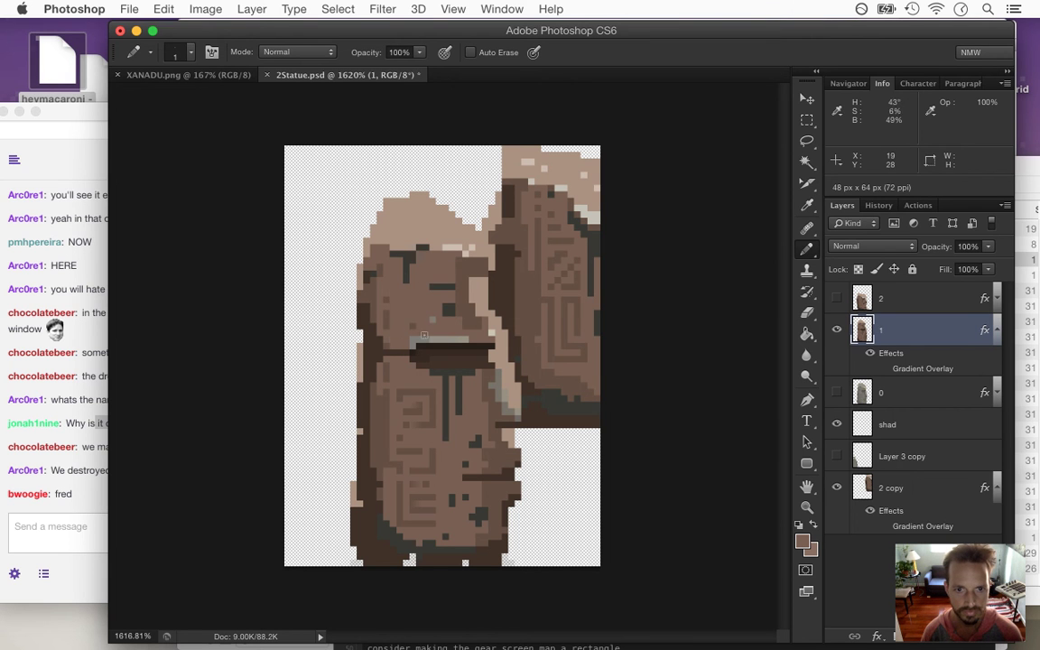
key("alt")
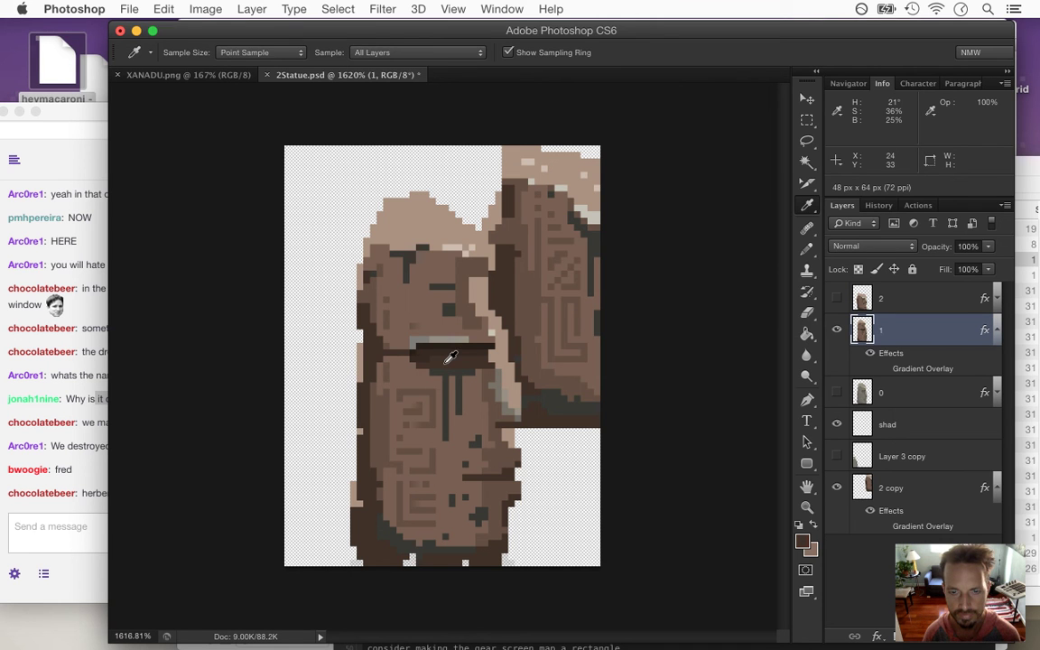
Repaint the lip highlight with sampled pale pink, and cover the remaining grey pixels at the mouth corner and right flank with brown and tan
left_click(450, 358, "alt")
left_click(412, 220, "alt")
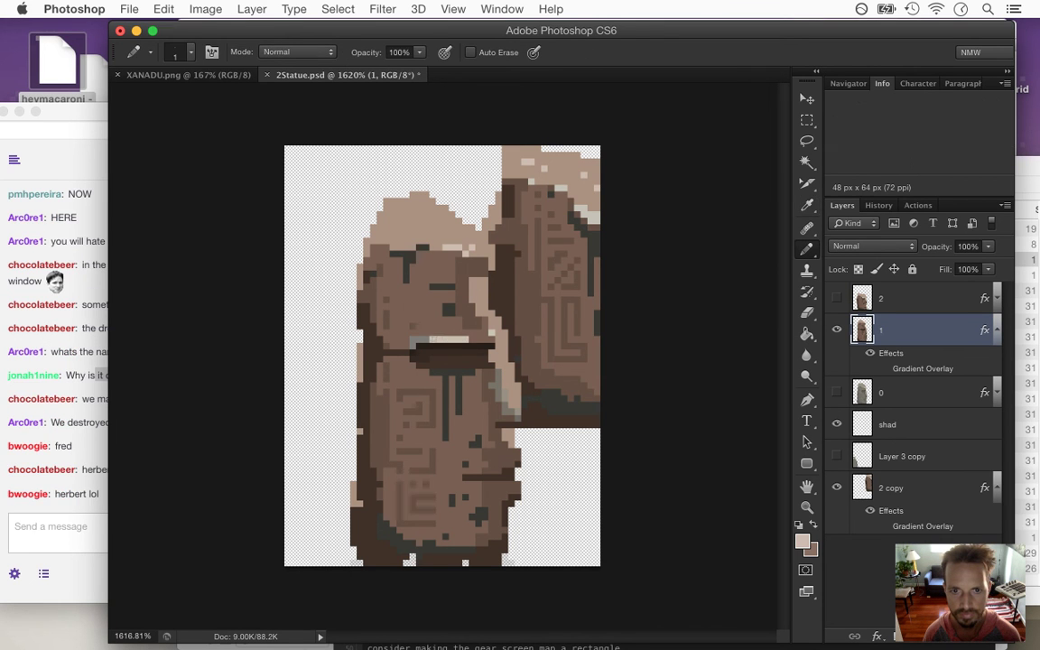
key("alt")
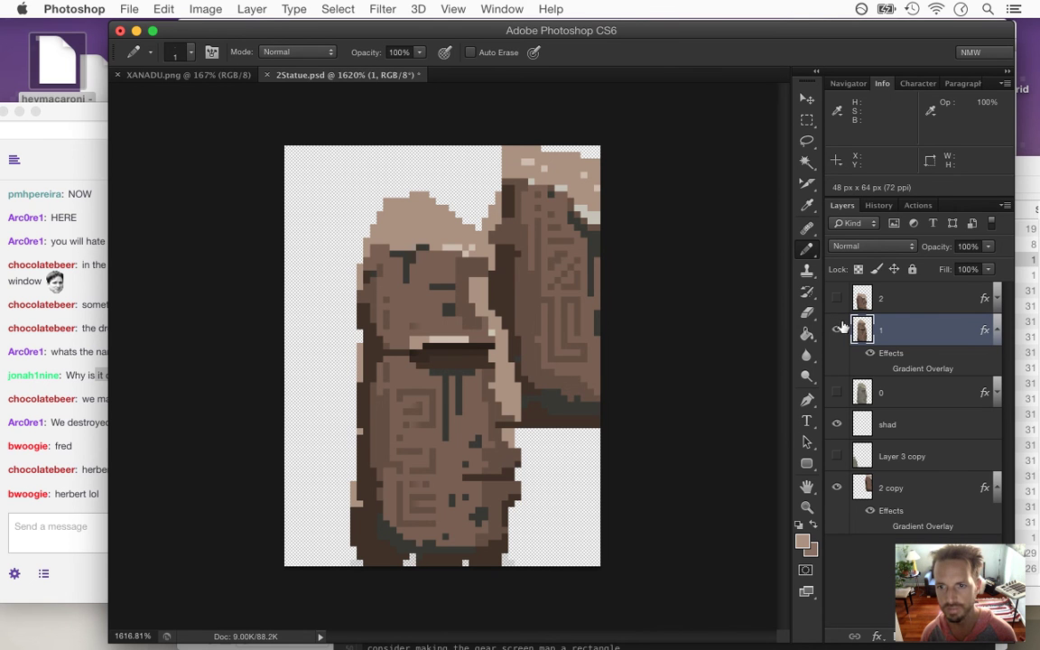
Hide the 2 copy layer, save 2Statue.psd, and turn on layer 1's Gradient Overlay effect
left_click(835, 488)
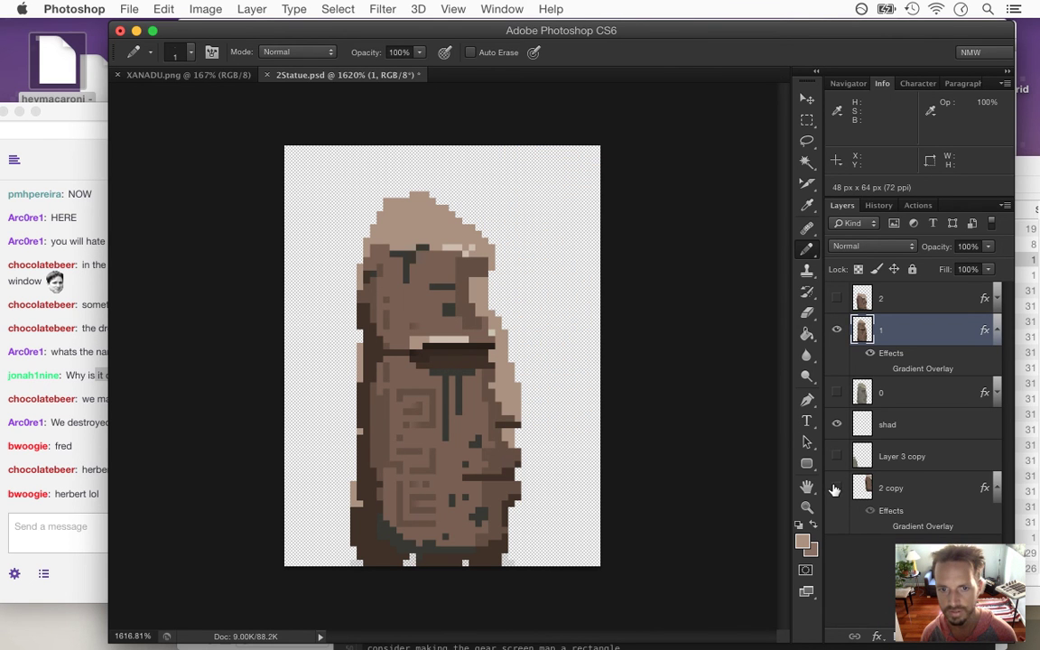
key("super+s")
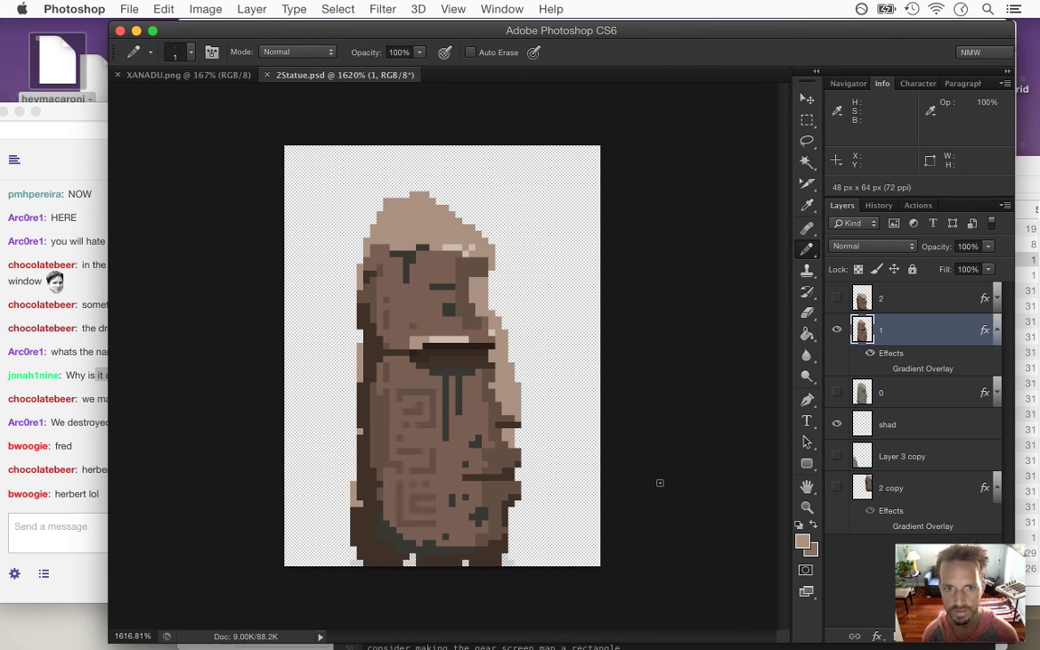
left_click(884, 369)
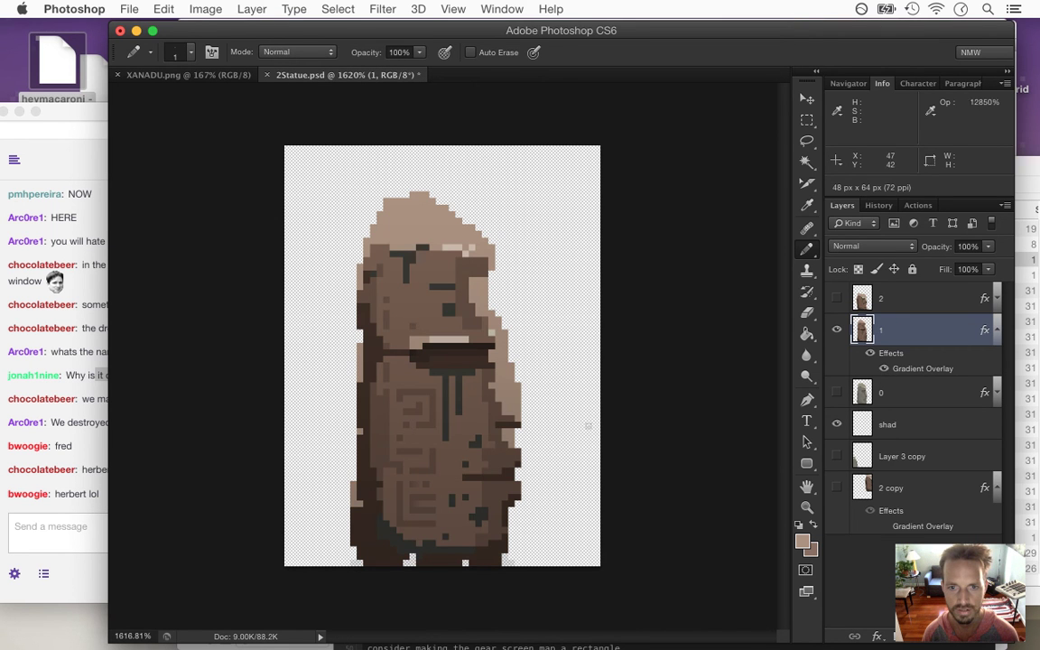
Read the Twitch chat messages about the statue's name and baby statues in Safari and return to Photoshop
left_click(91, 520)
left_click_drag(96, 399, 155, 430)
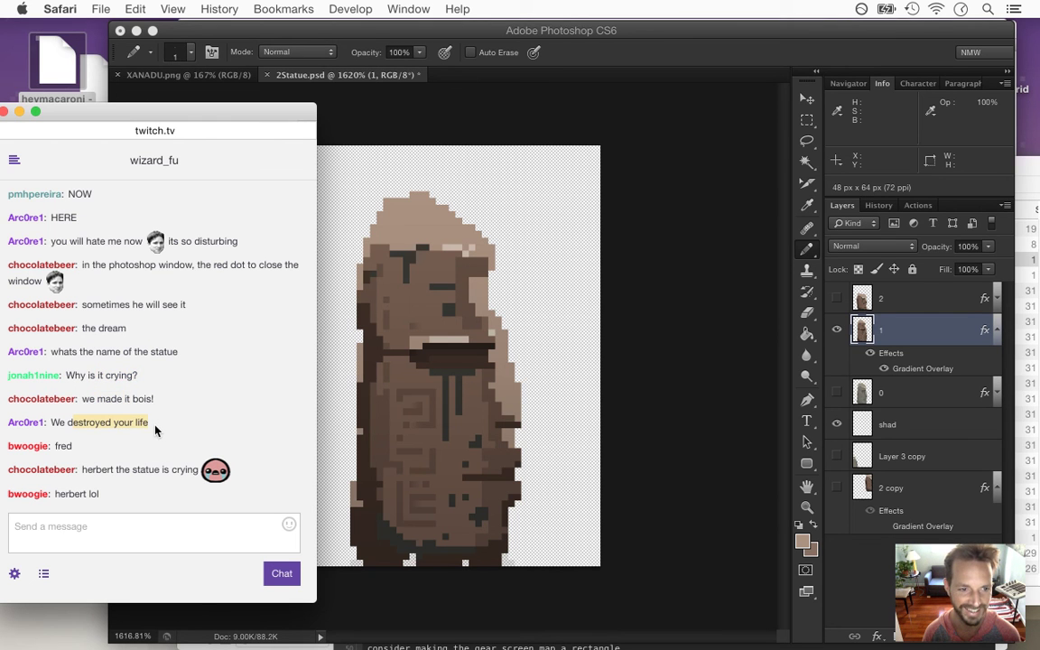
left_click(154, 431)
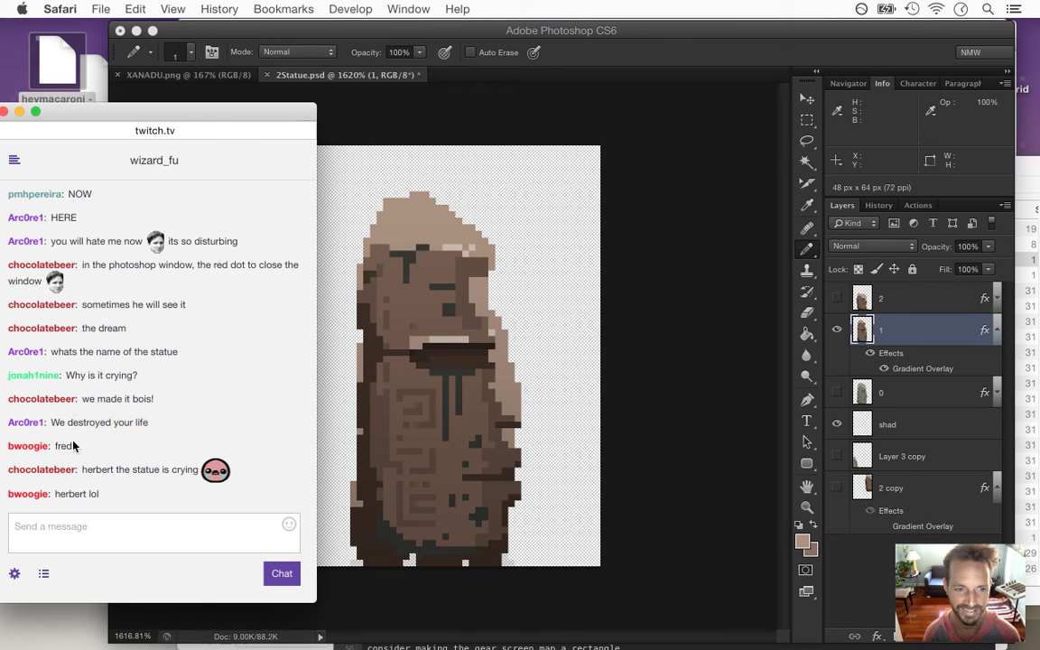
left_click_drag(60, 449, 84, 449)
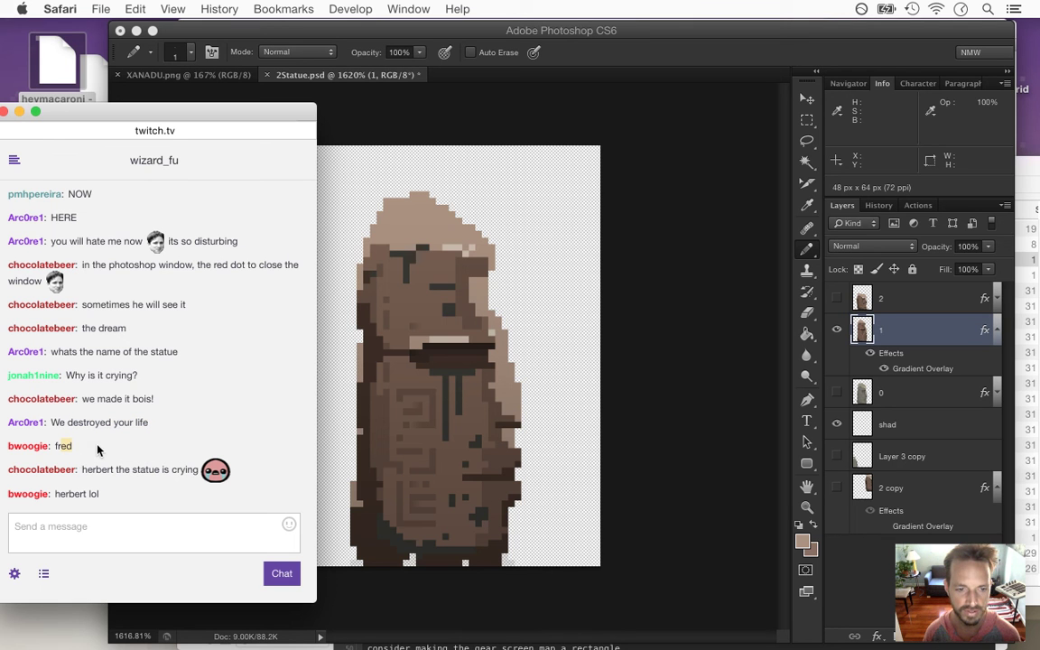
left_click(565, 106)
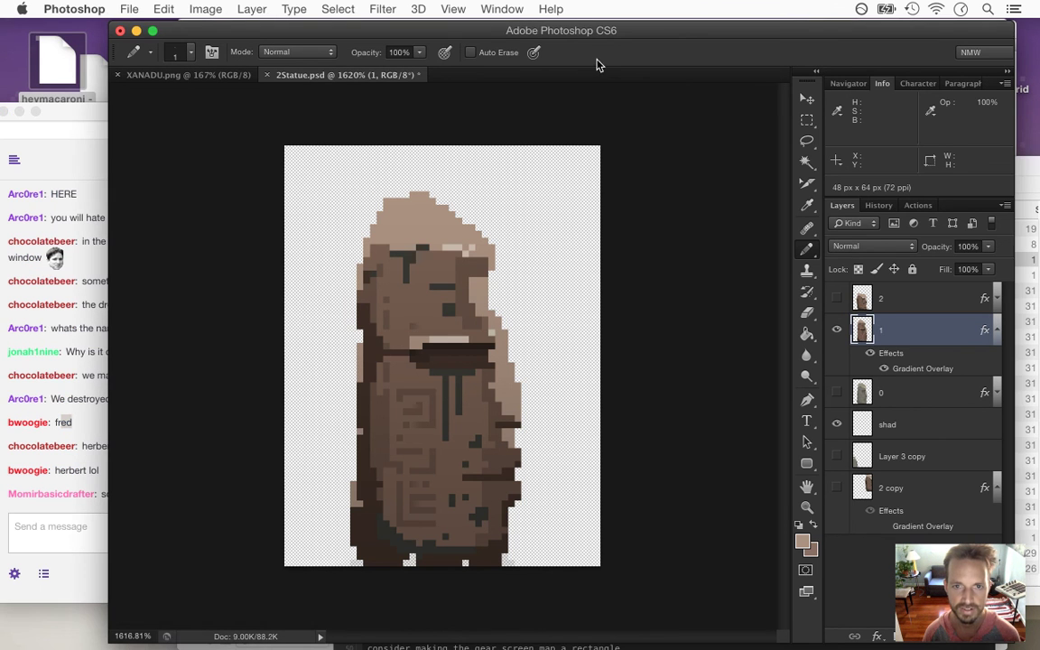
left_click(96, 458)
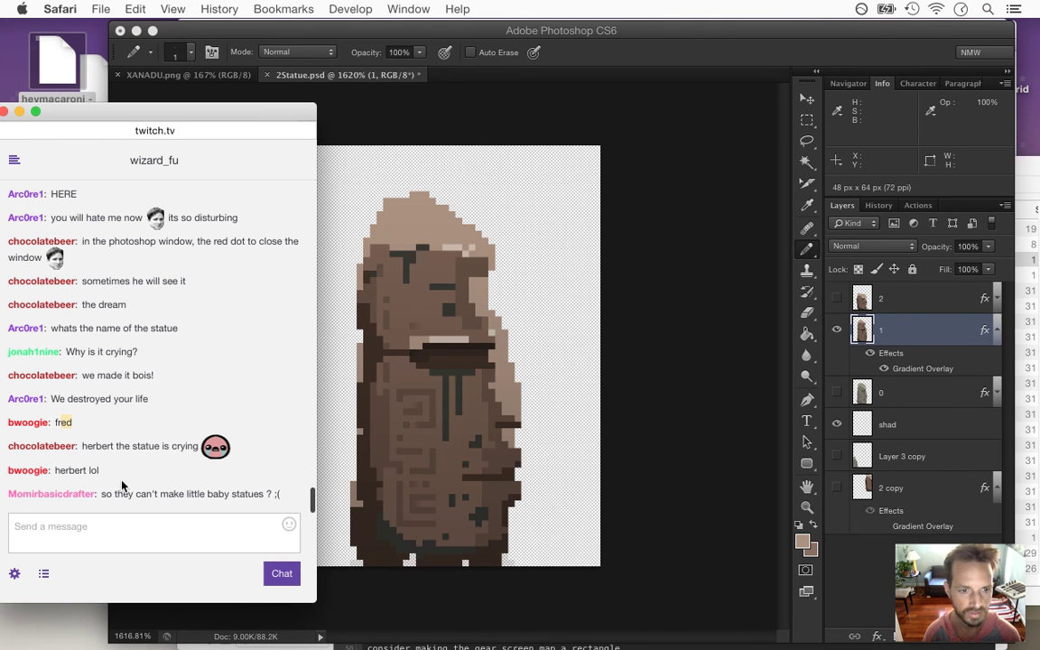
left_click_drag(117, 496, 273, 501)
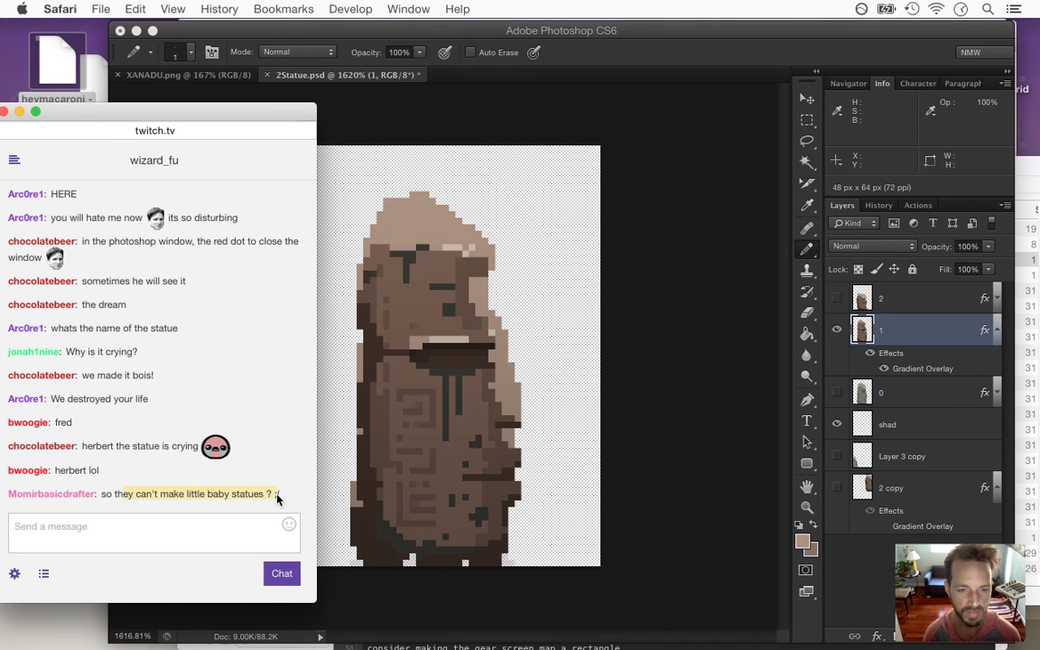
left_click(587, 58)
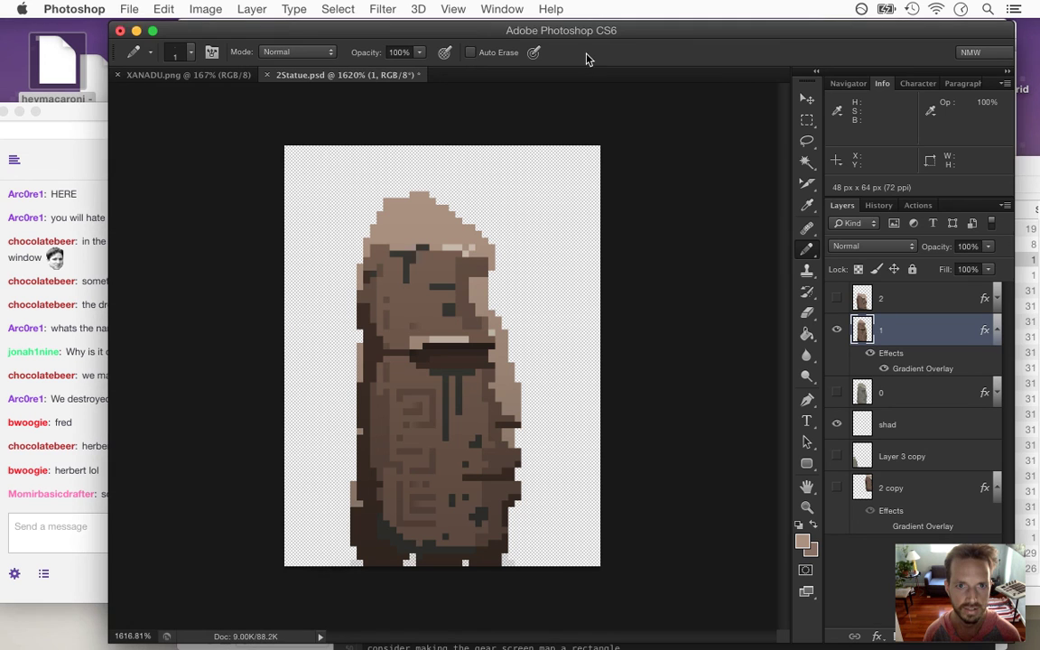
Export the statue with Save for Web as a transparent PNG-24 into the Level folder inside Sheets
left_click(131, 9)
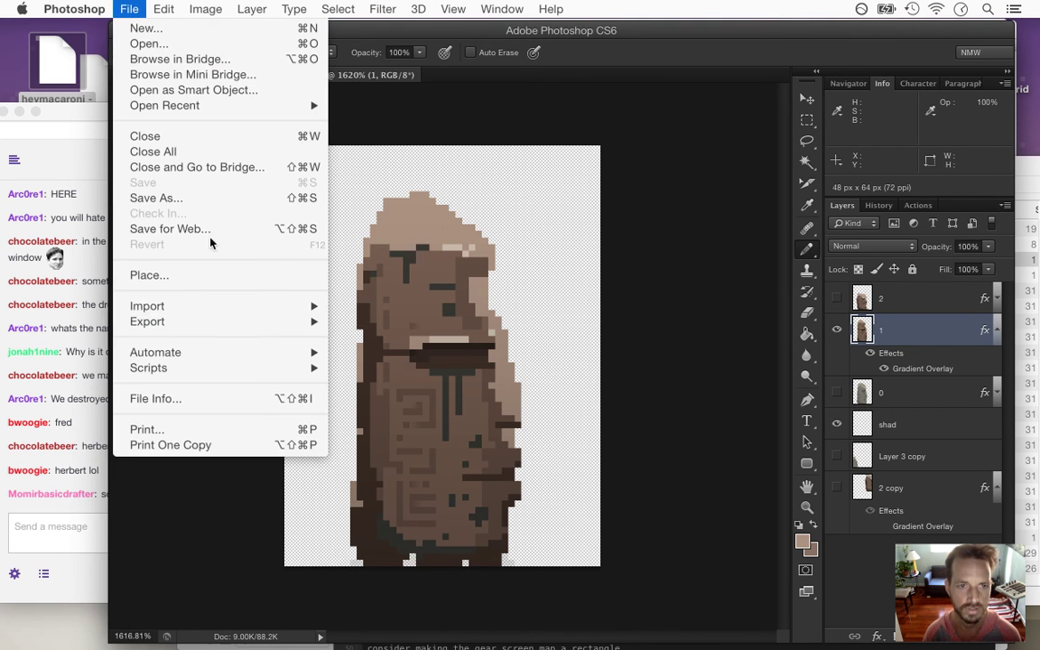
left_click(191, 206)
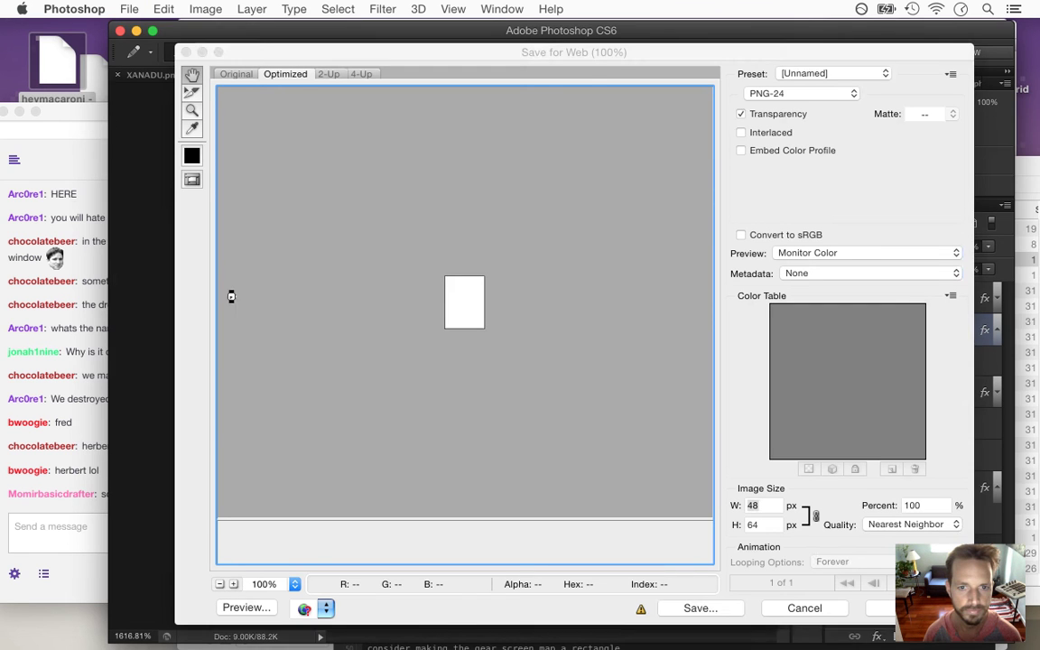
key("Return")
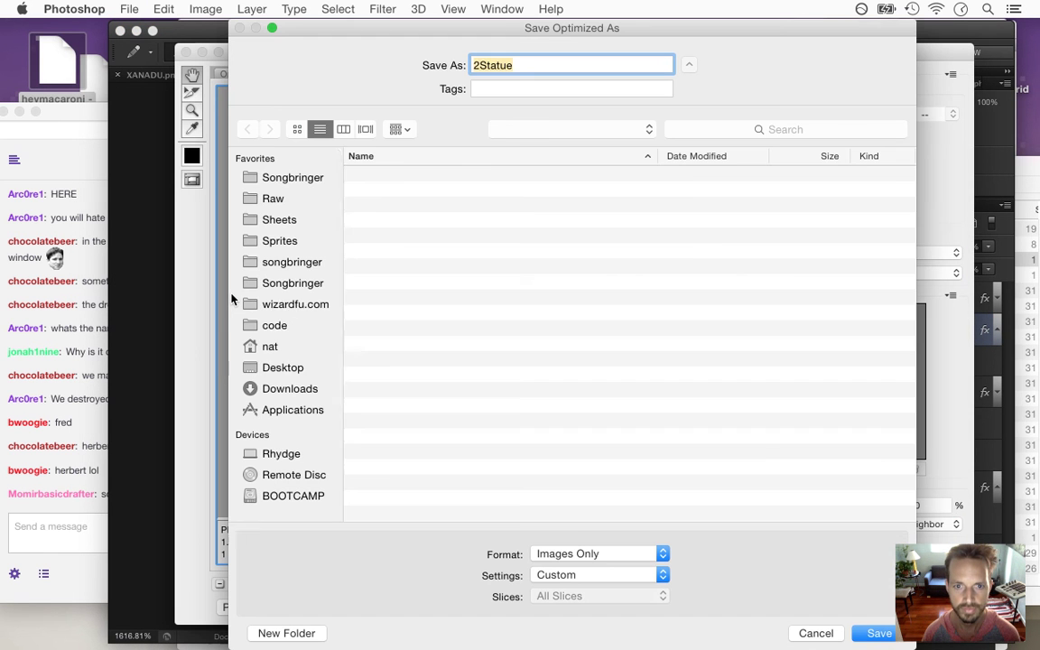
left_click(303, 222)
double_click(391, 345)
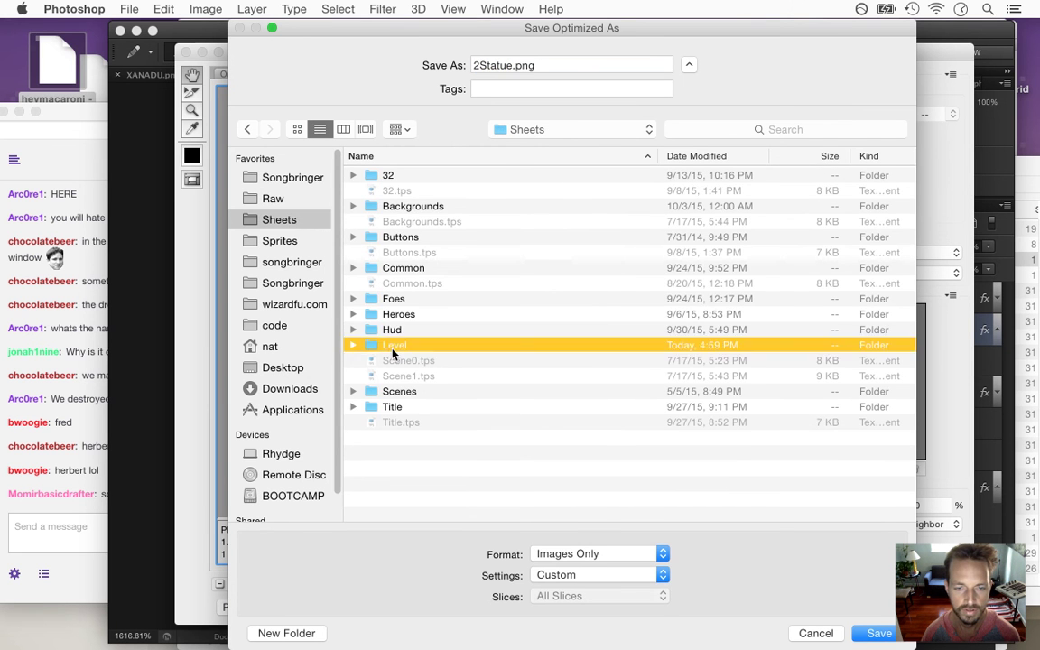
double_click(512, 68)
key("Return")
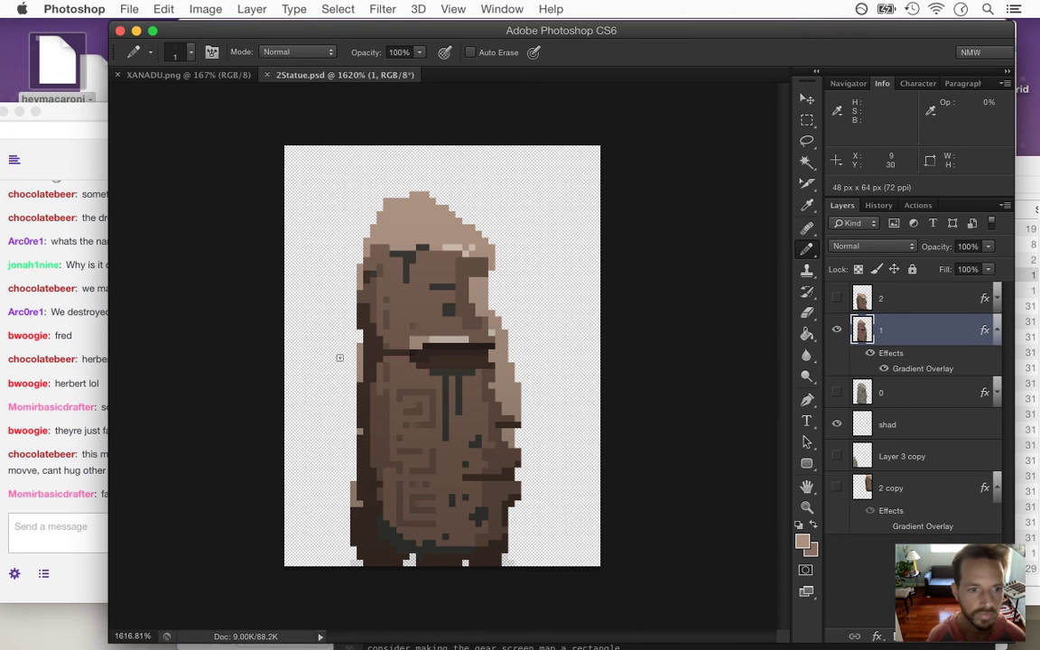
Read the new Twitch chat messages in Safari about Herbert's annoying life, faces and the boss idea
left_click(79, 426)
left_click_drag(84, 430, 112, 431)
left_click(130, 448)
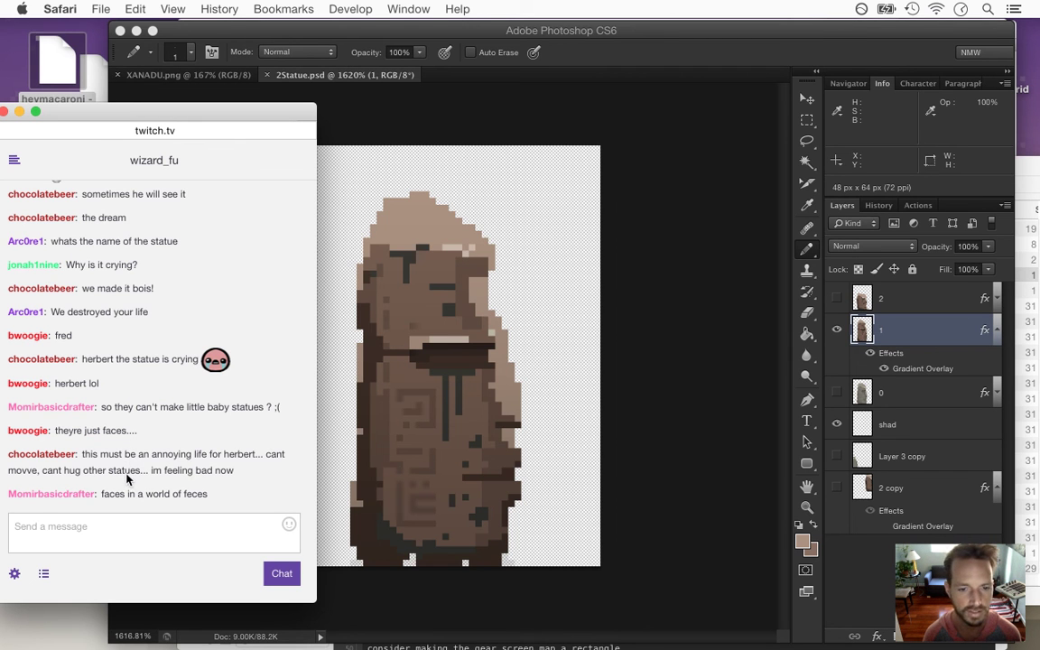
left_click_drag(95, 454, 206, 488)
left_click(216, 473)
left_click_drag(183, 447, 235, 462)
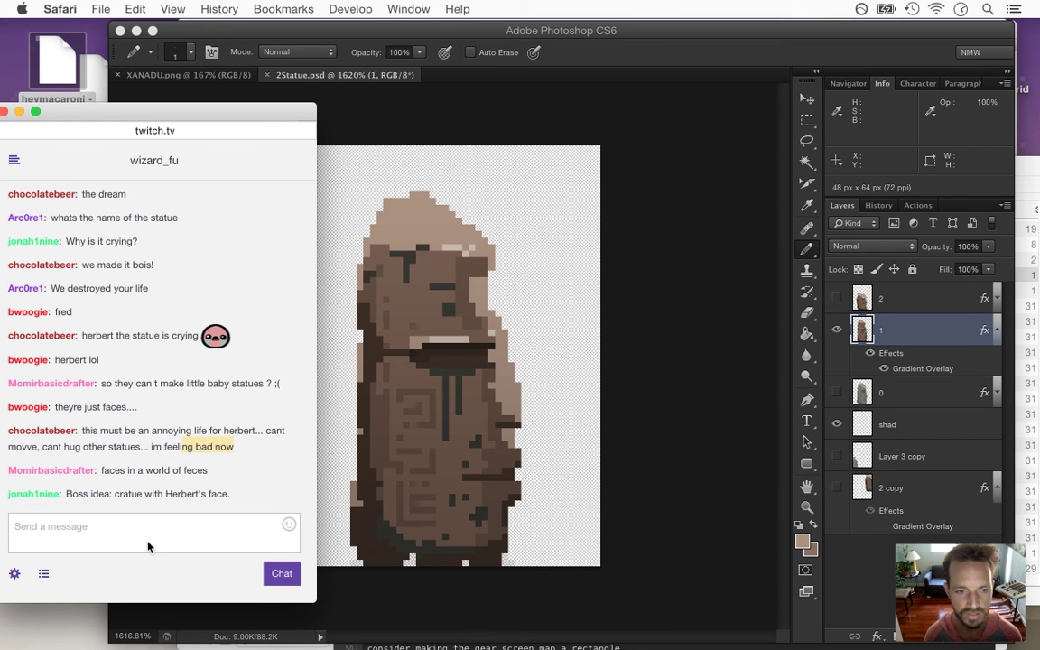
left_click_drag(115, 470, 208, 471)
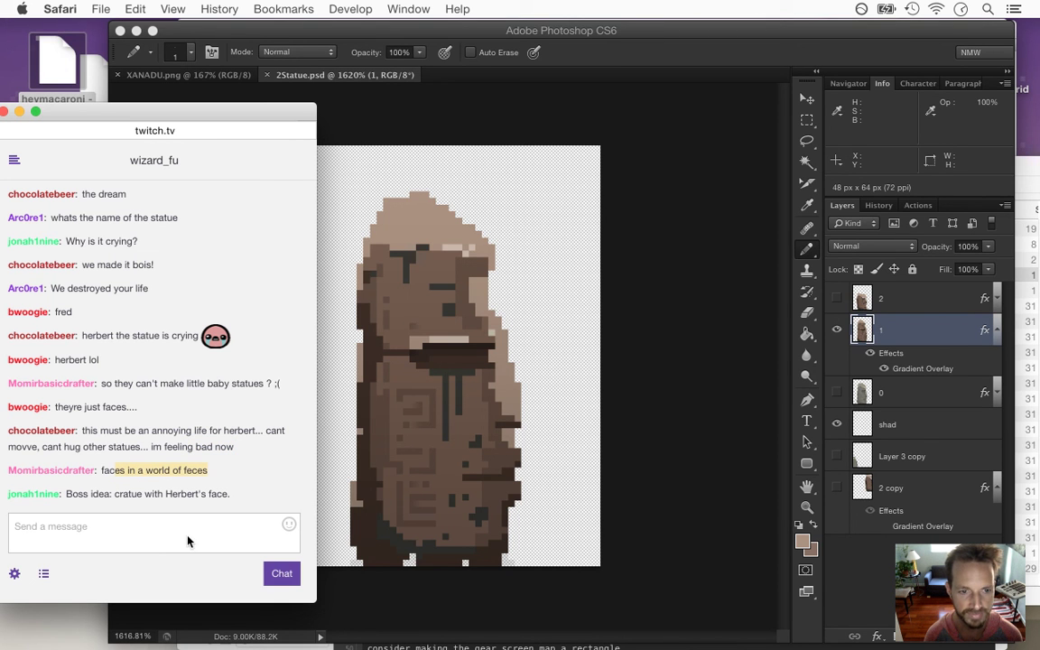
left_click(158, 496)
left_click_drag(165, 494, 94, 478)
left_click(198, 488)
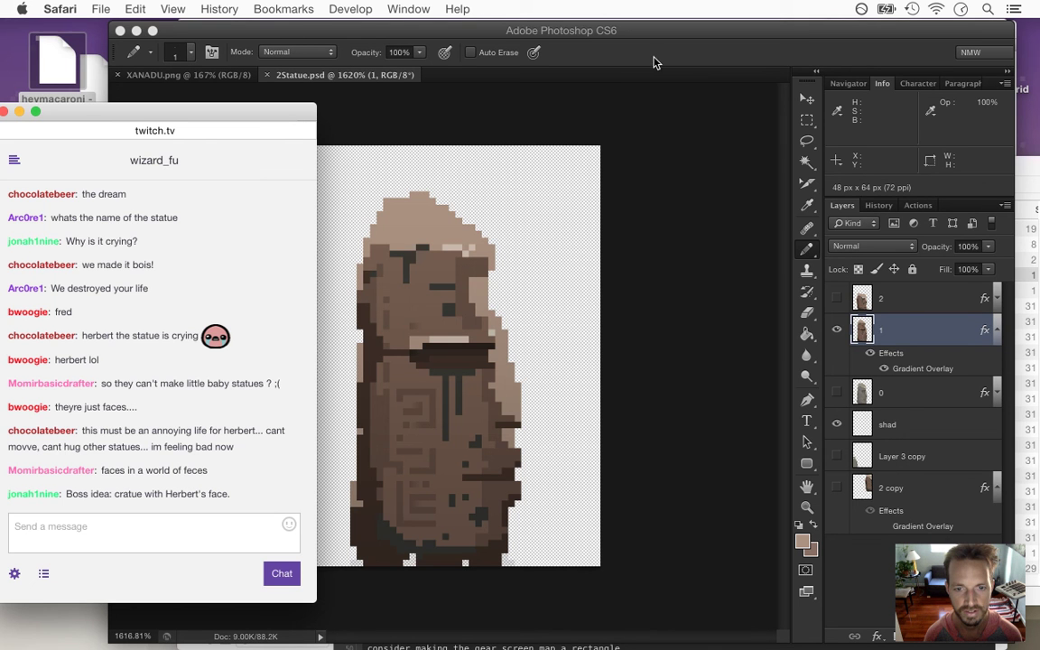
Copy the chat message "Boss idea: cratue with Herbert's face." into Ideas.txt in Xcode, above the lore section, and return to Safari
left_click_drag(230, 494, 6, 492)
key("super+c")
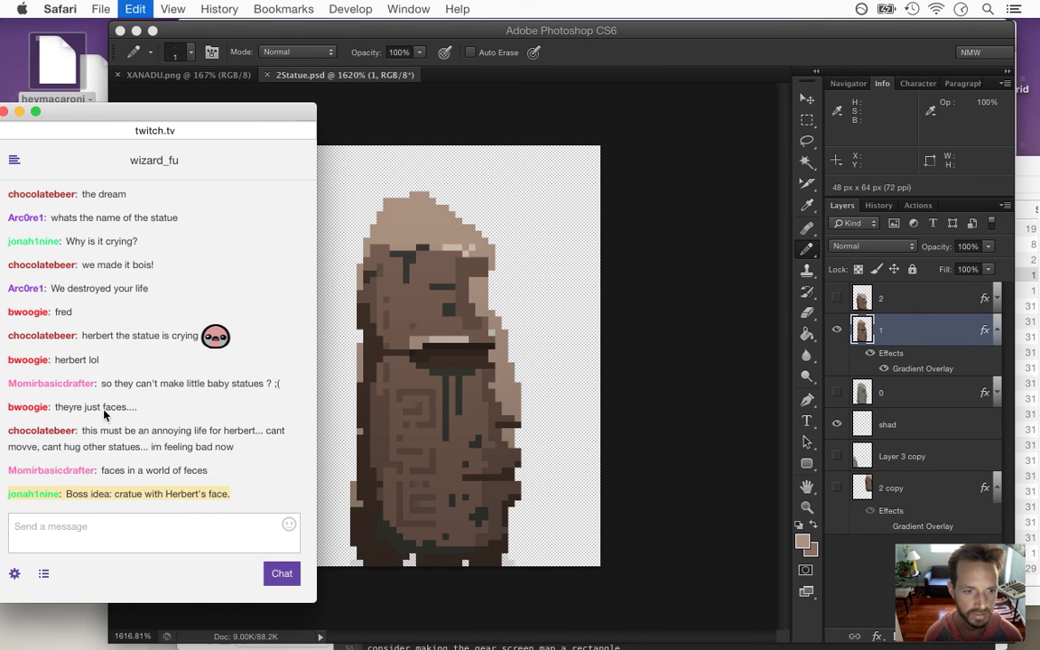
key("super+Tab")
key("super+Tab")
key("super+Tab")
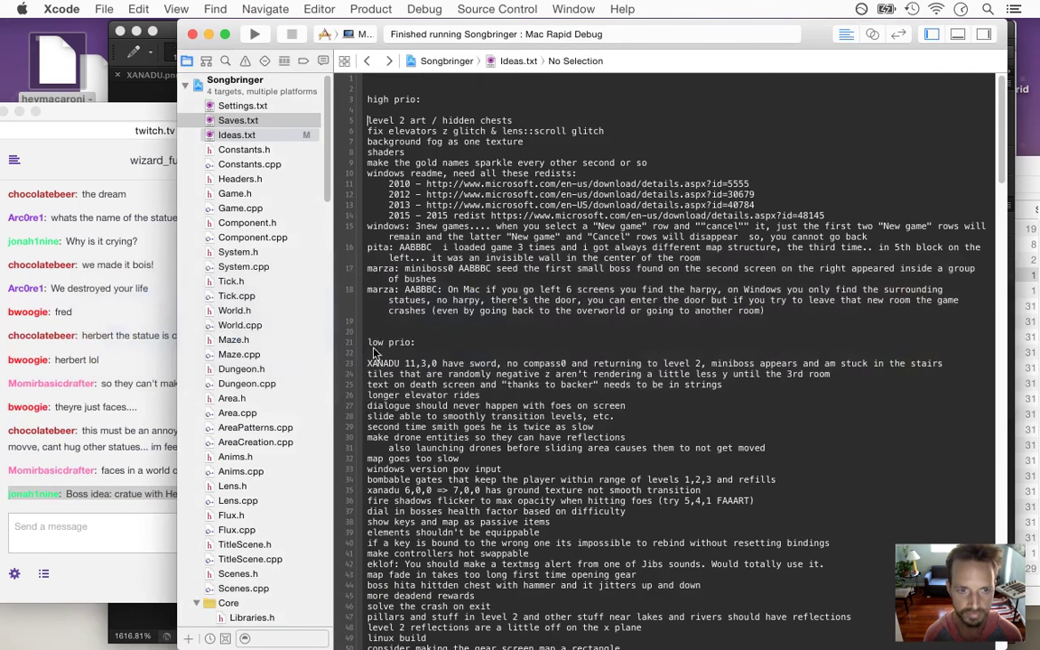
left_click(493, 333)
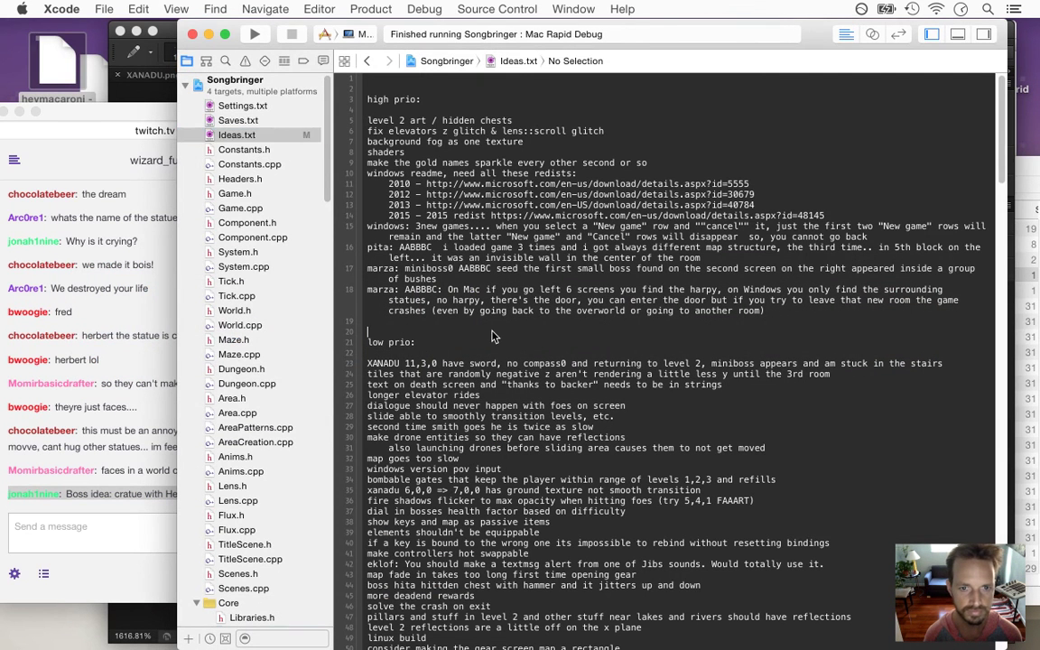
key("super+Down")
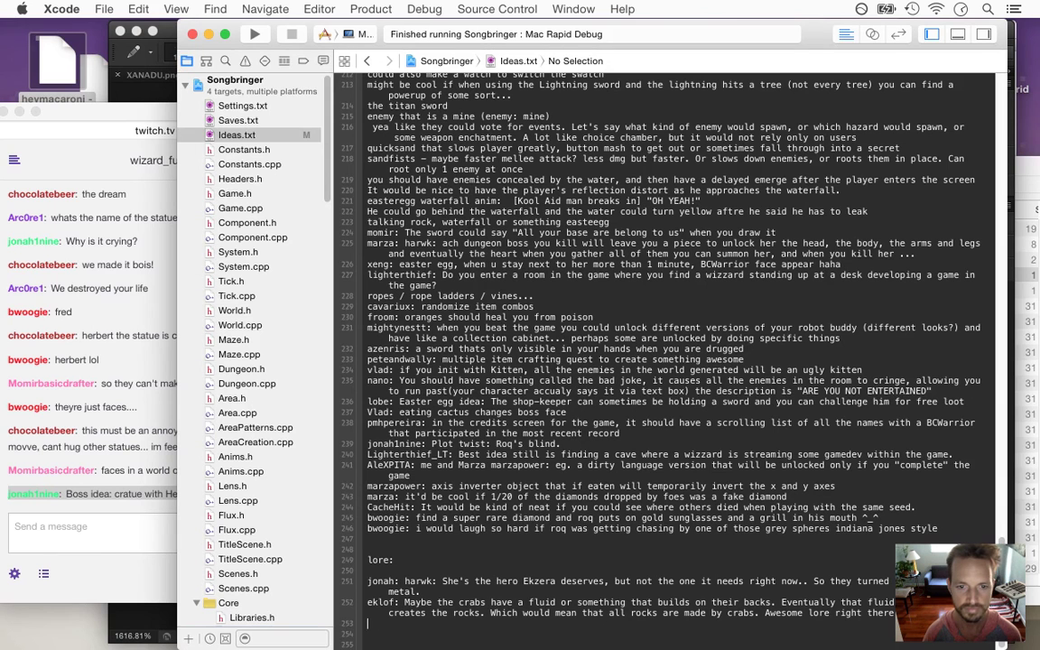
key("super+v")
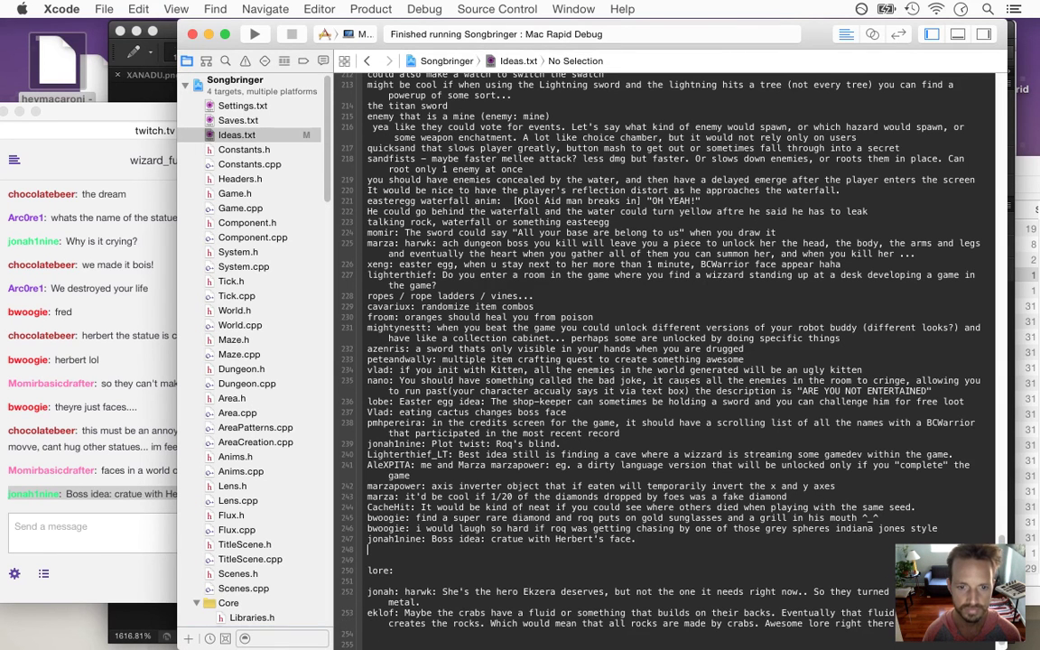
key("super+Up")
key("super+Tab")
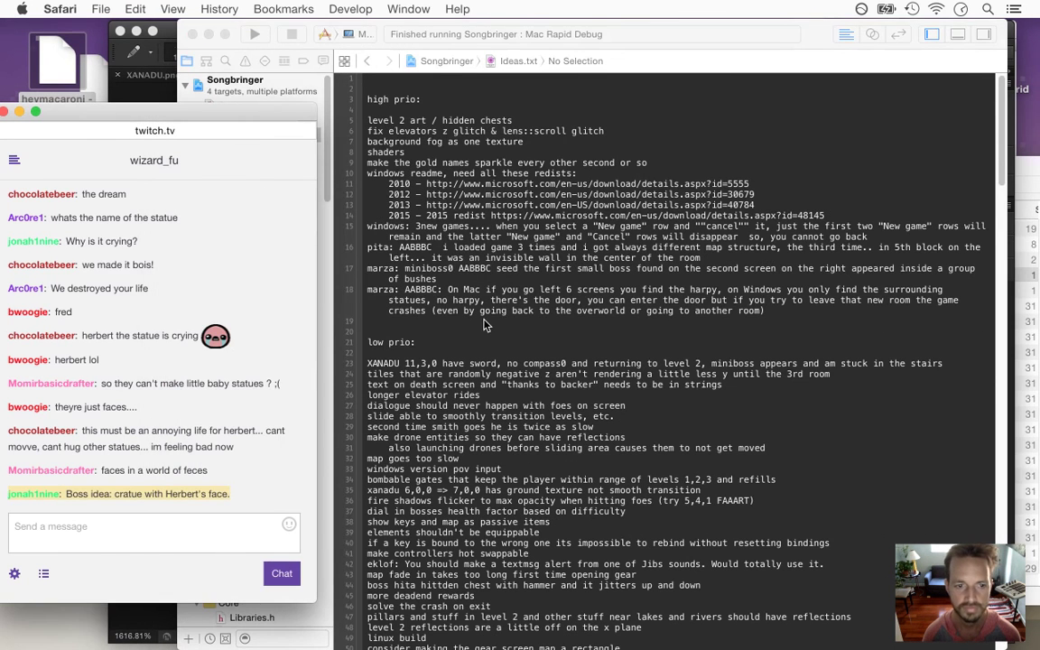
Return to Photoshop, hide layer 1, show layers 0 and 2 copy, and make layer 0 the active layer
key("super+Tab")
key("super+Tab")
left_click(251, 326)
key("super+Tab")
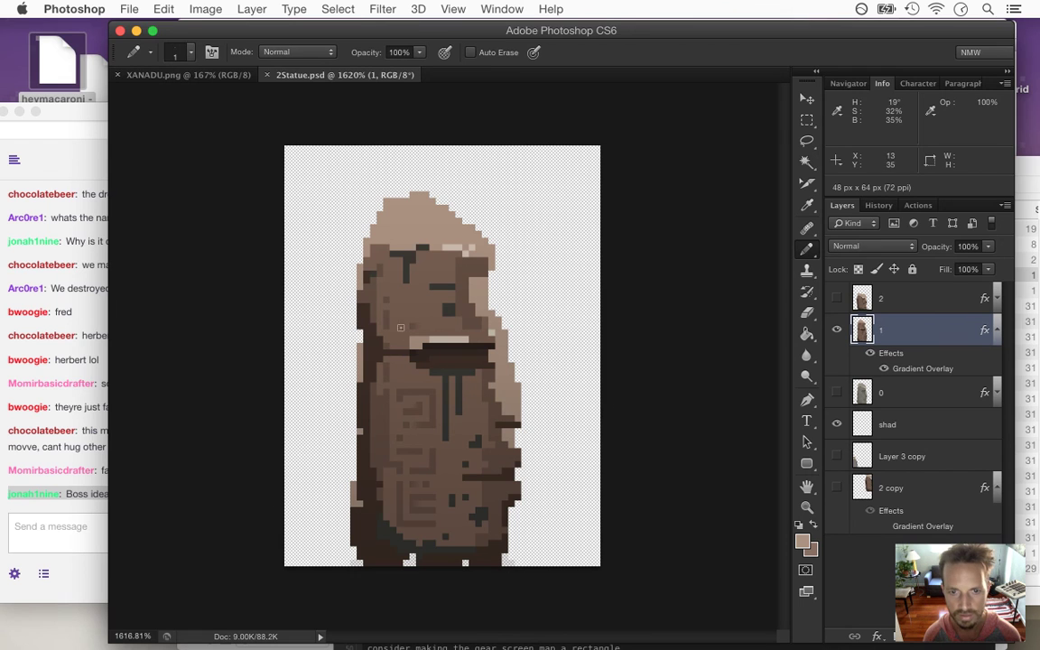
left_click(839, 391)
left_click(837, 329)
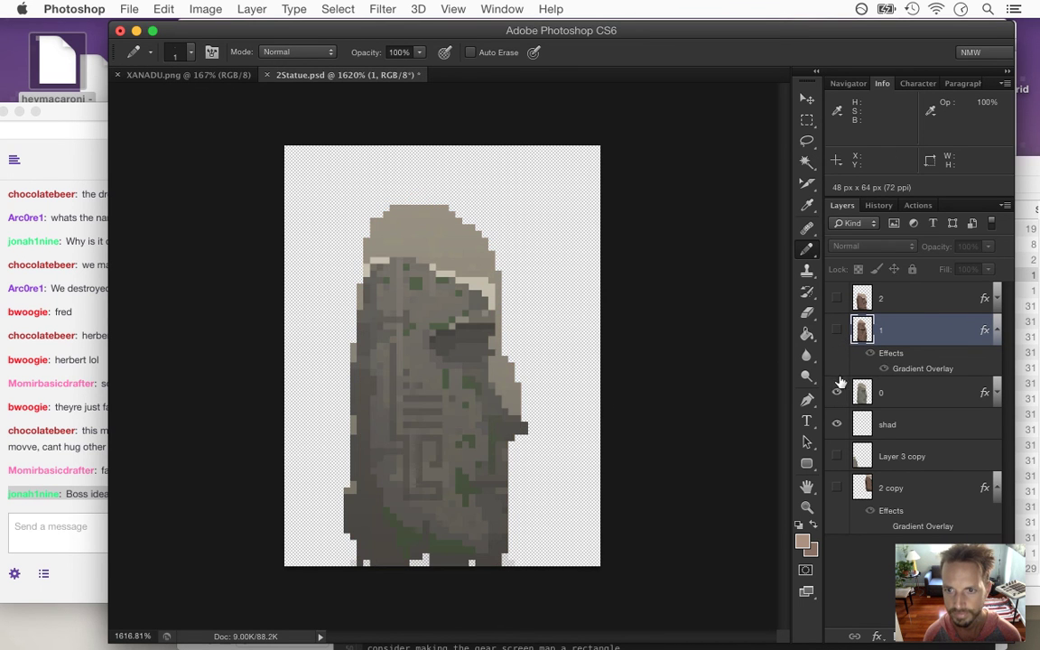
left_click(836, 487)
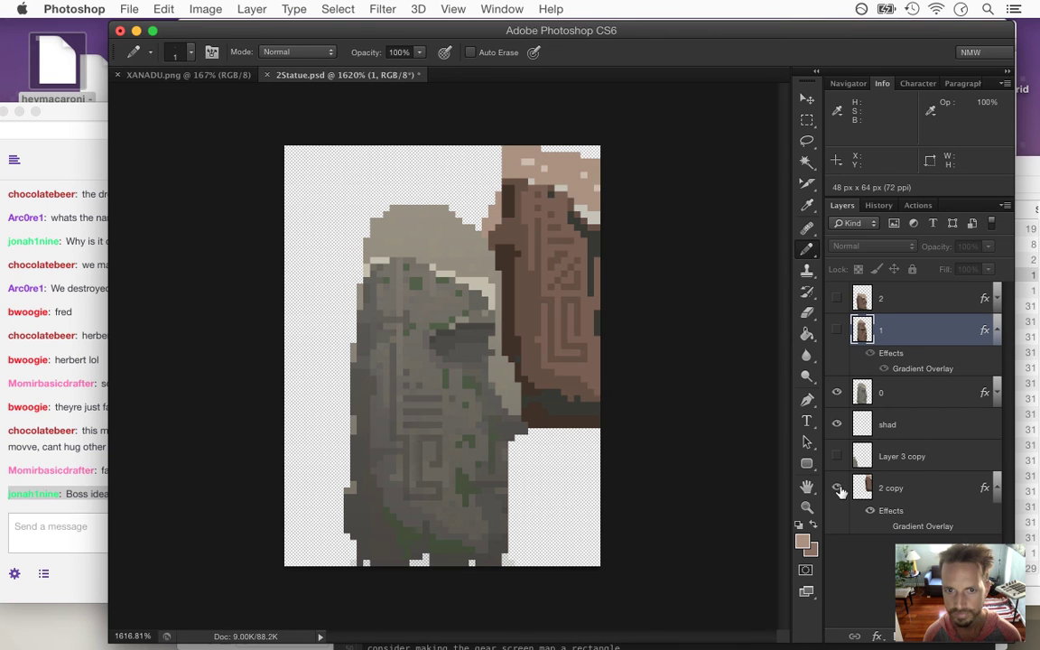
left_click(880, 392)
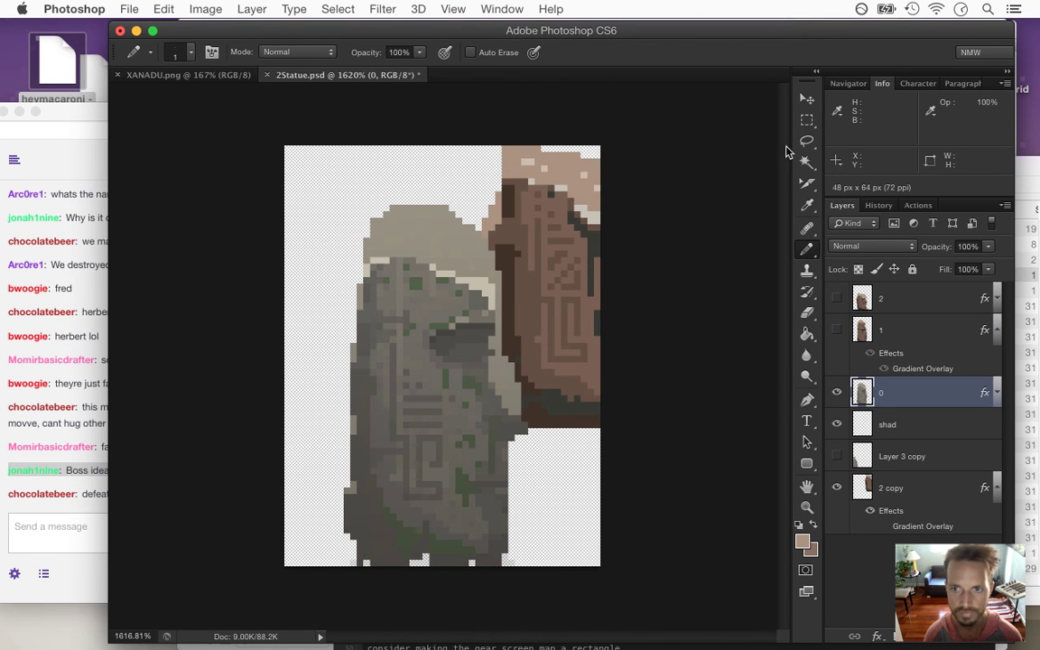
Try selecting the grey statue's dark shading with the Magic Wand at tolerance 0 and at tolerance 15
key("w")
left_click(361, 497)
left_click(370, 513, "shift")
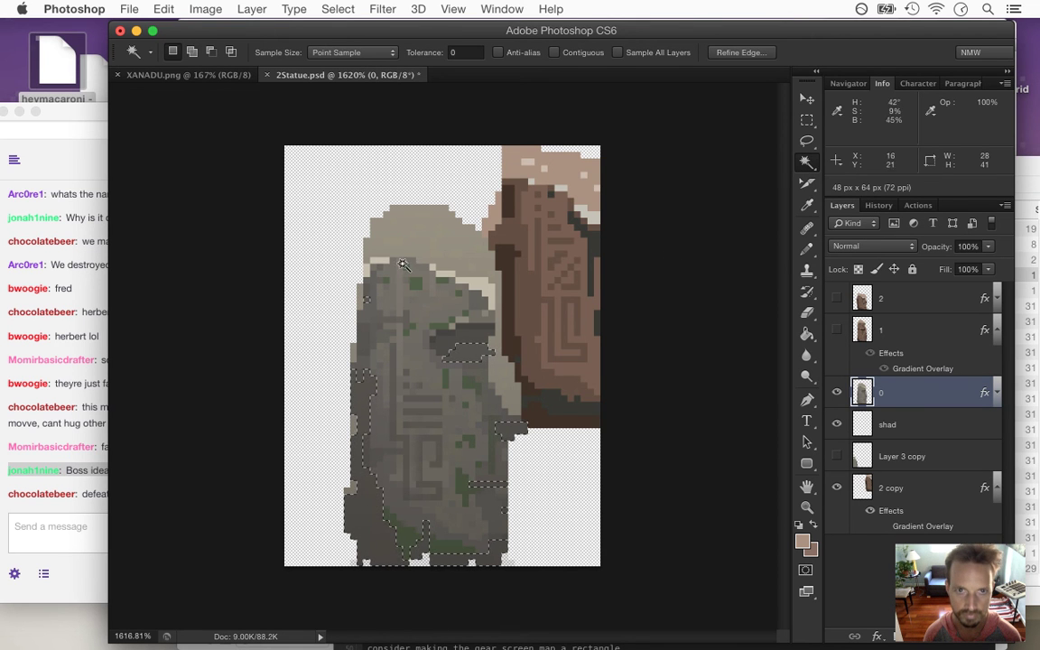
left_click(462, 52)
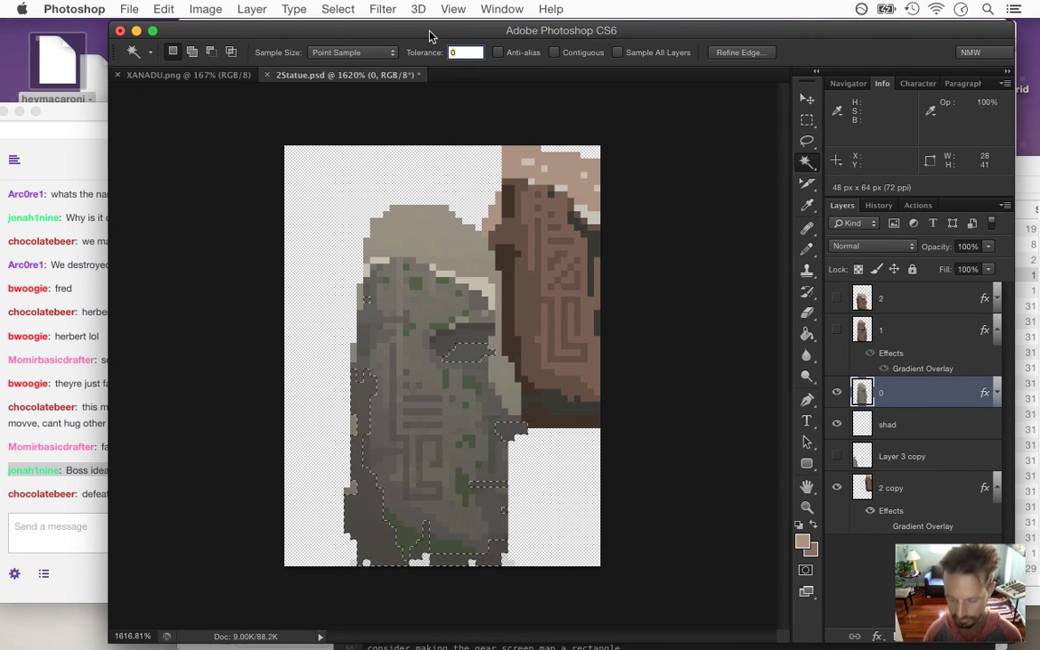
type("15")
key("Return")
key("super+d")
left_click(85, 466)
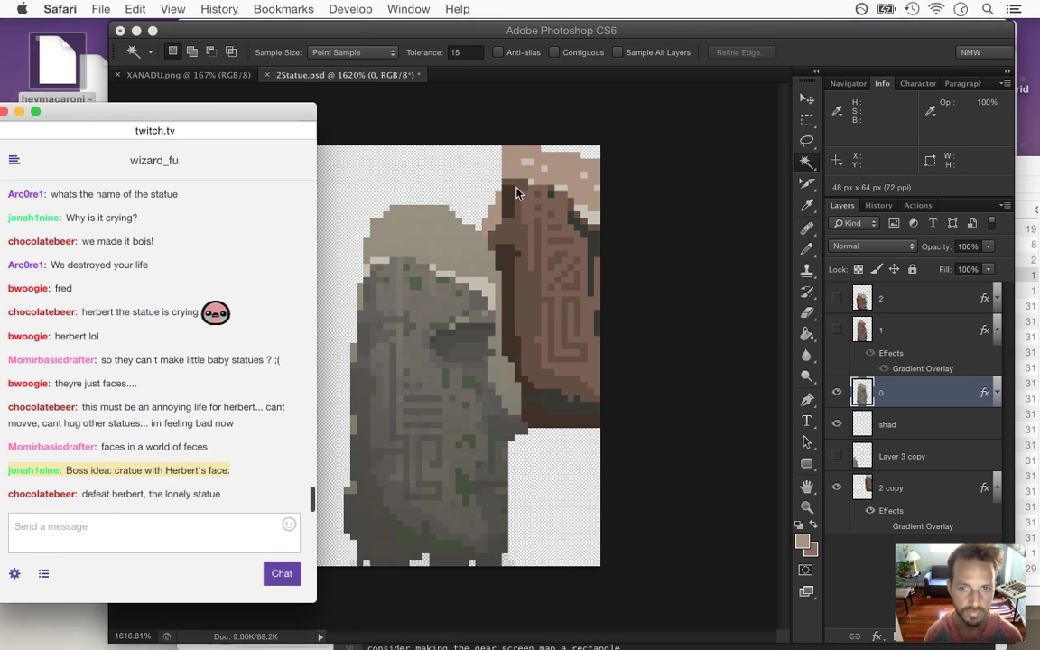
left_click(742, 33)
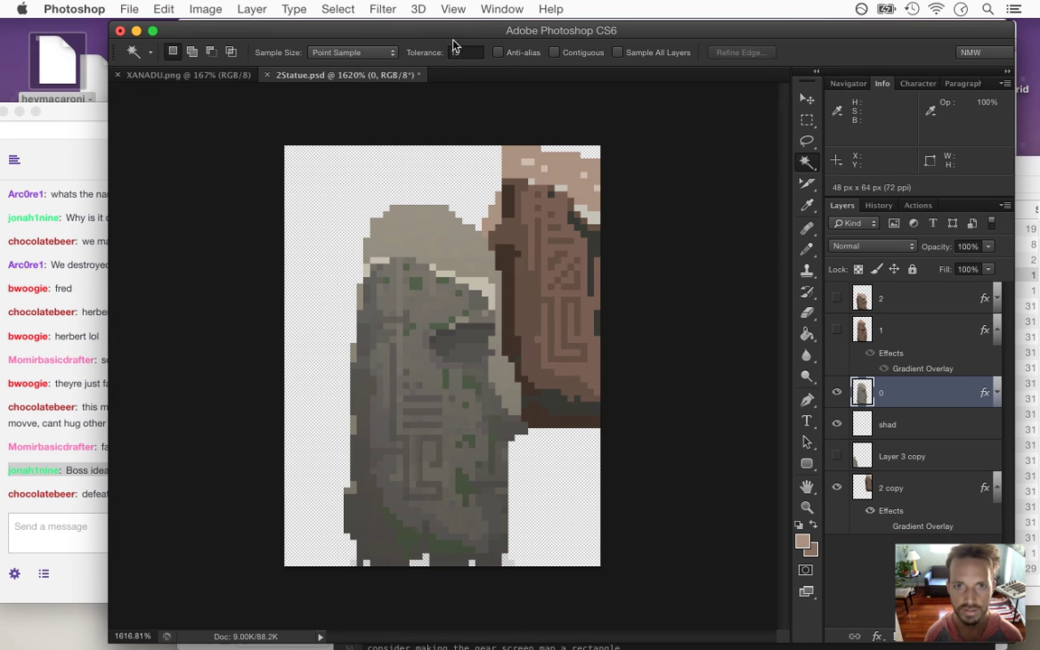
left_click_drag(398, 24, 408, 22)
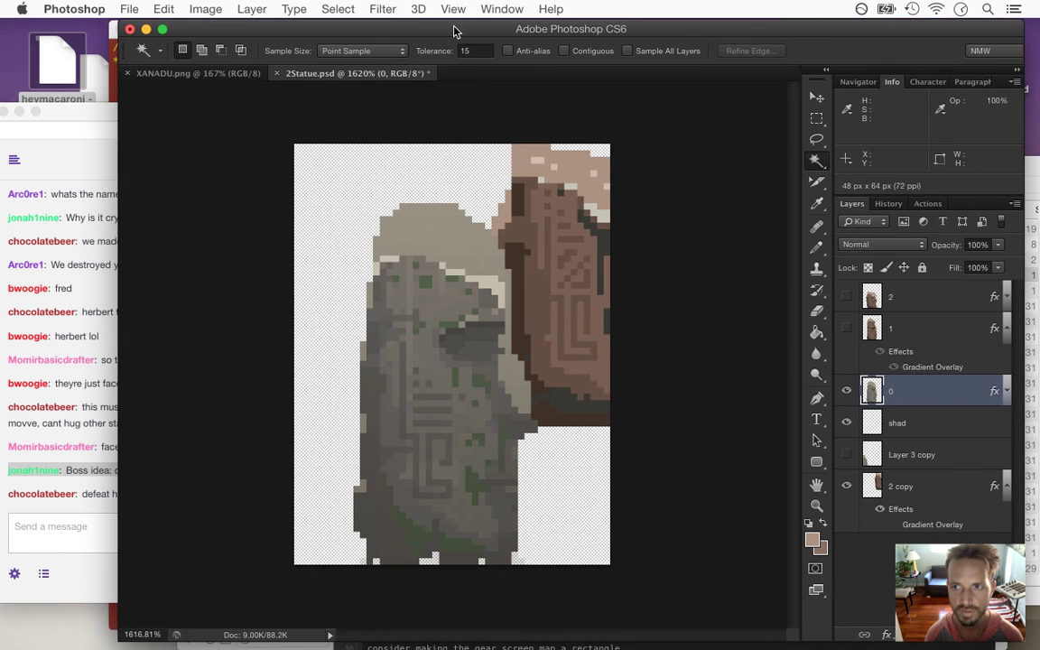
left_click(385, 505)
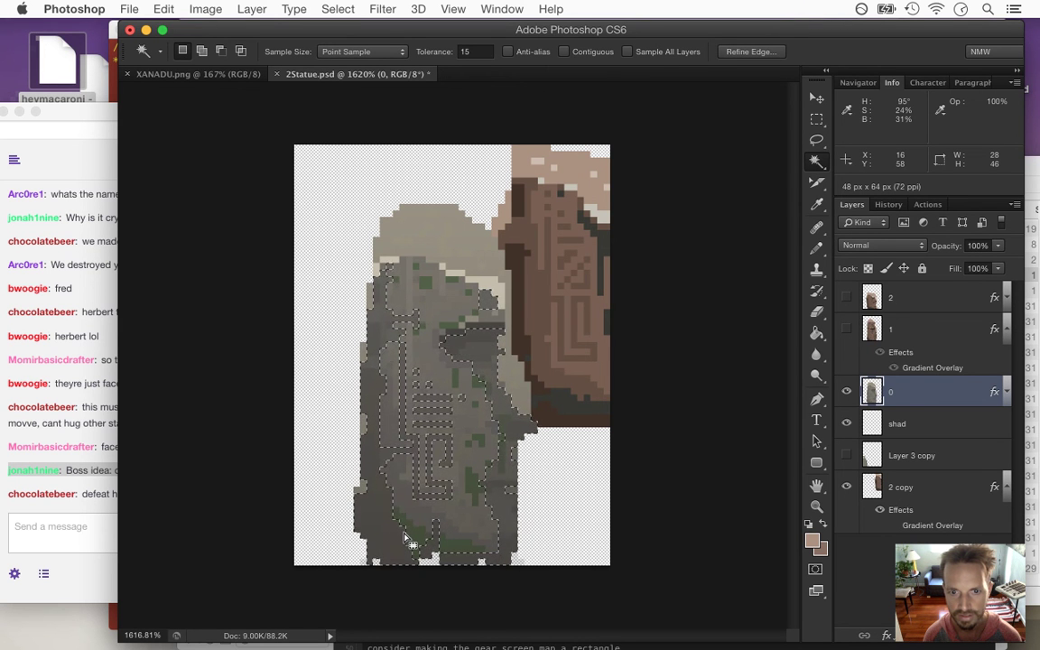
Try selecting the grey statue's dark shading with the Magic Wand tolerance lowered to 10
left_click(474, 52)
type("10")
key("Return")
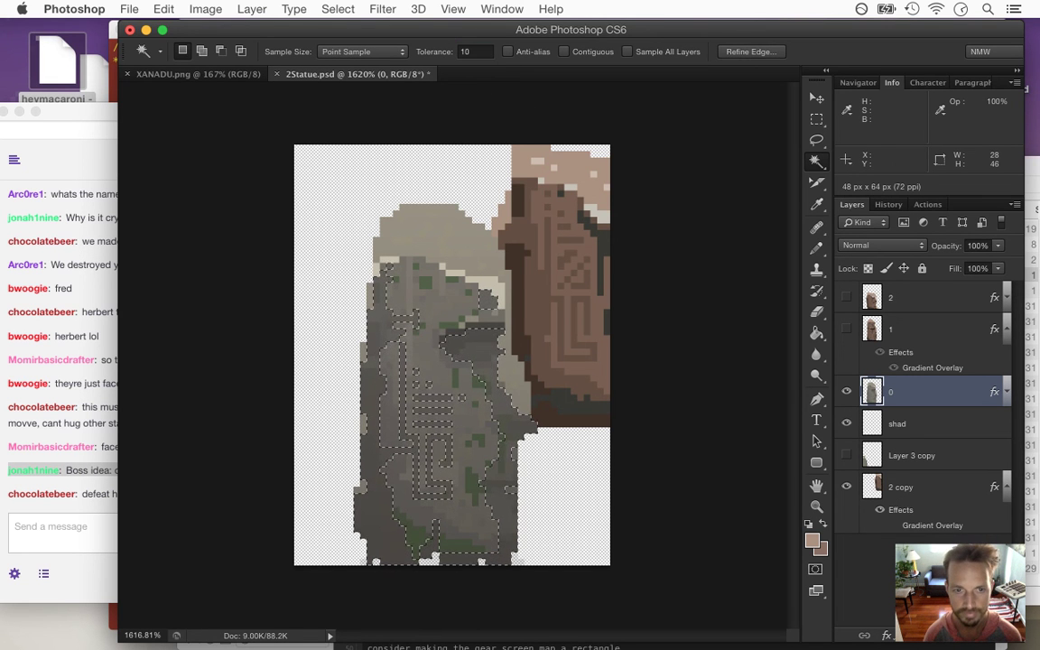
key("super+d")
left_click(376, 506)
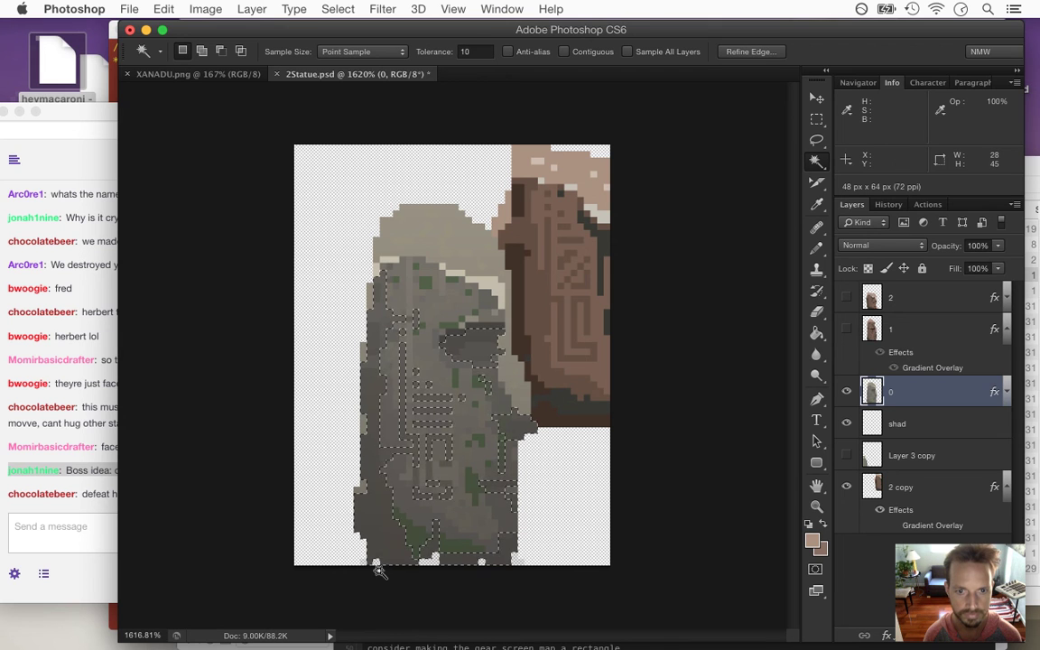
Select the statue's darkest grey shading with Magic Wand tolerance 5, fill it with dark brown sampled from the 2 copy statue, and deselect
left_click(466, 52)
type("5")
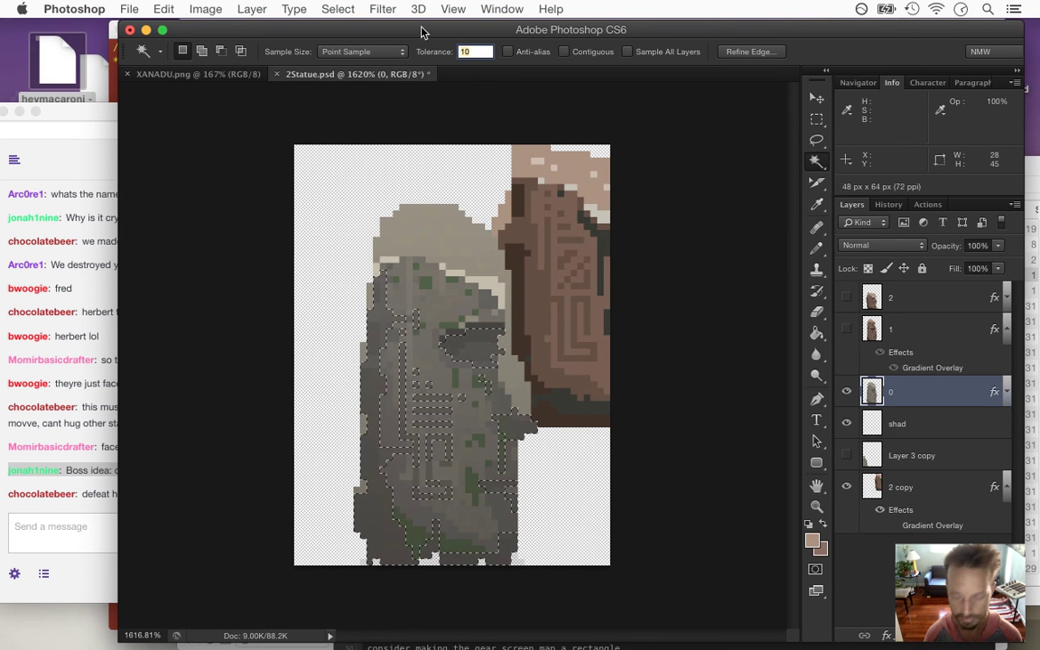
key("Return")
key("super+d")
left_click(387, 537)
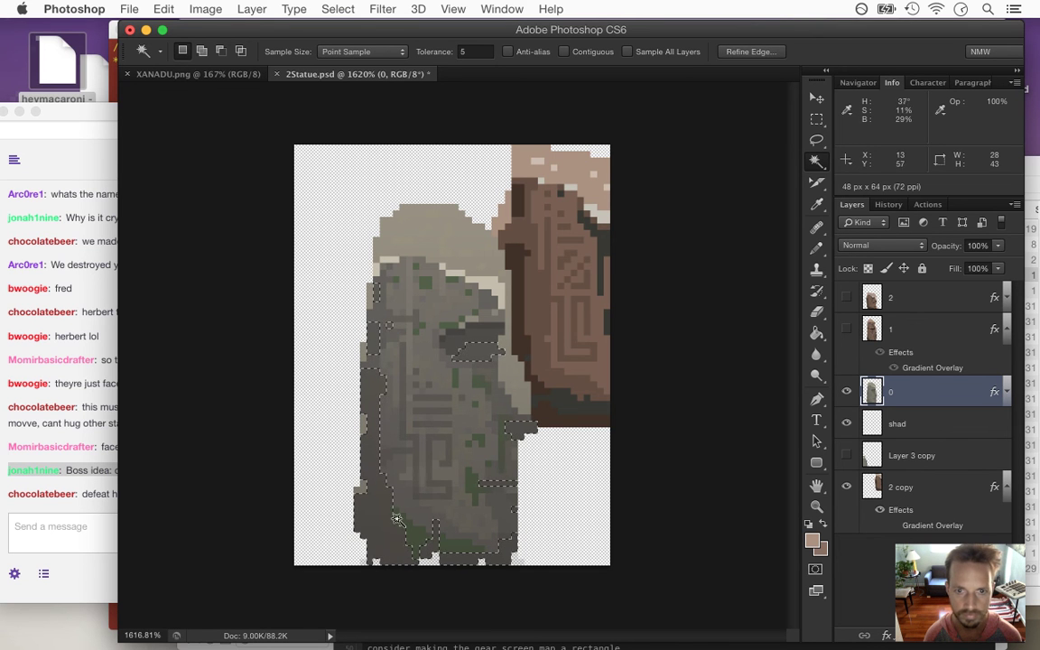
key("b")
left_click(513, 379, "alt")
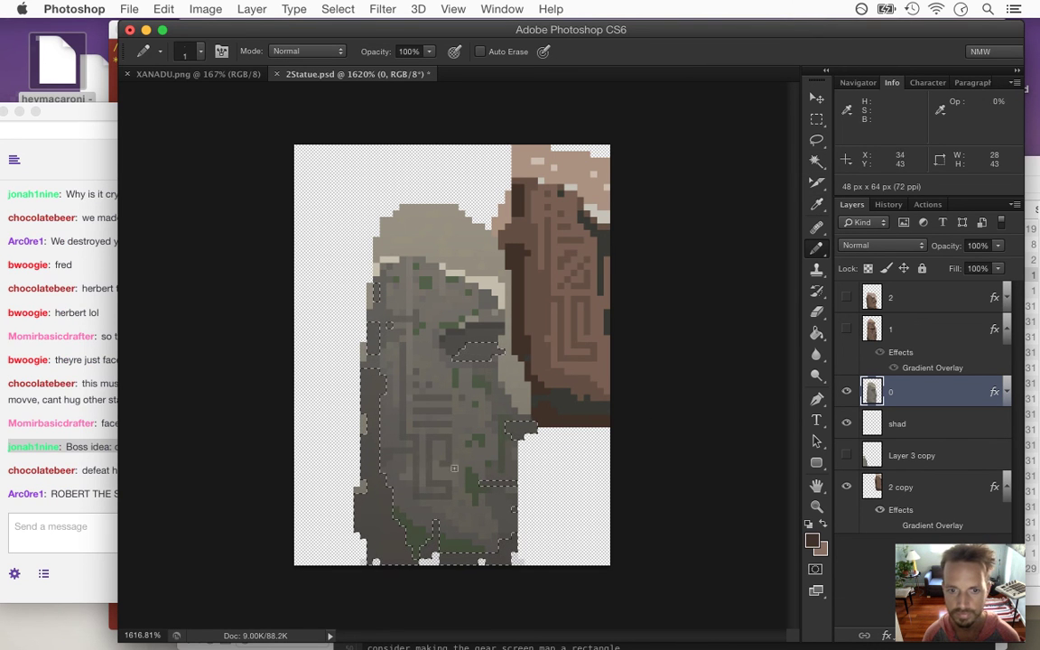
key("alt+BackSpace")
key("bracketright")
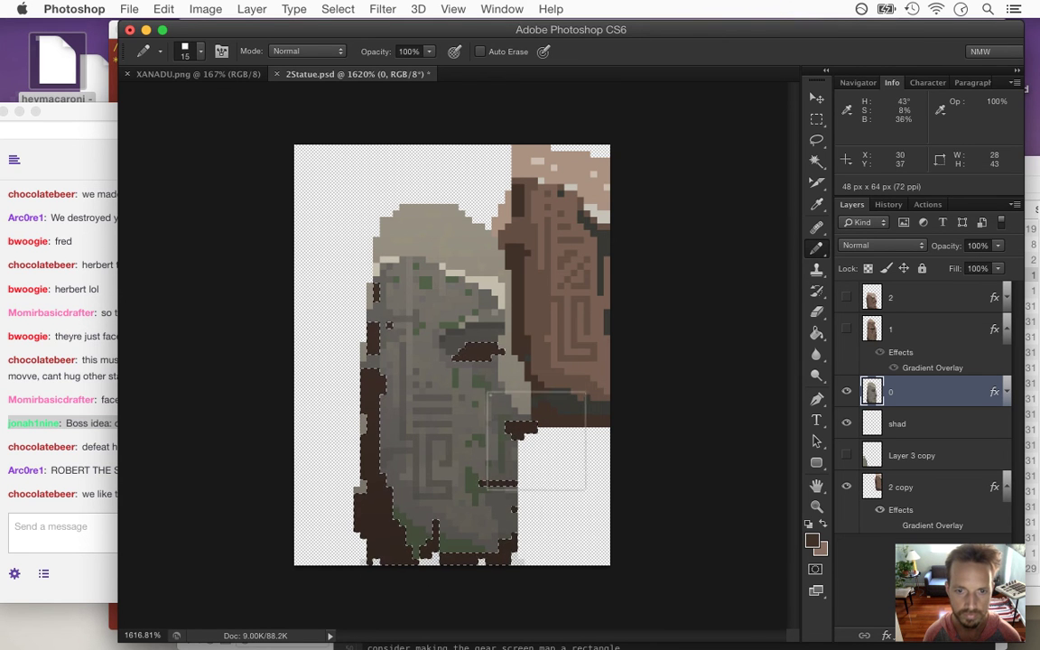
key("m")
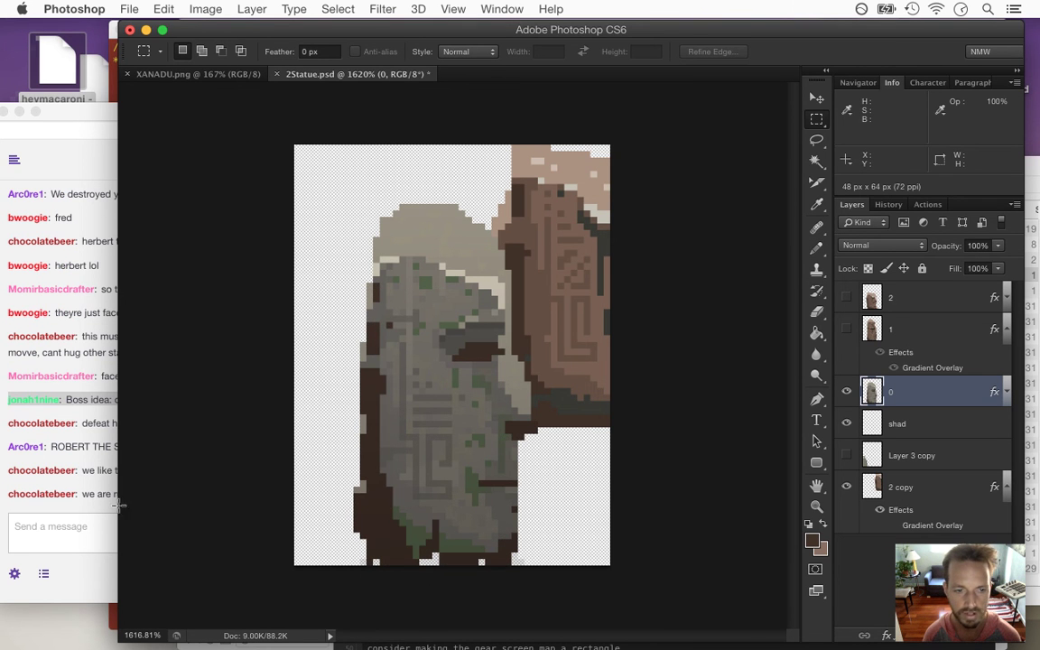
Read the new Twitch chat messages in Safari about bullying lonely statues and return to Photoshop
left_click(87, 437)
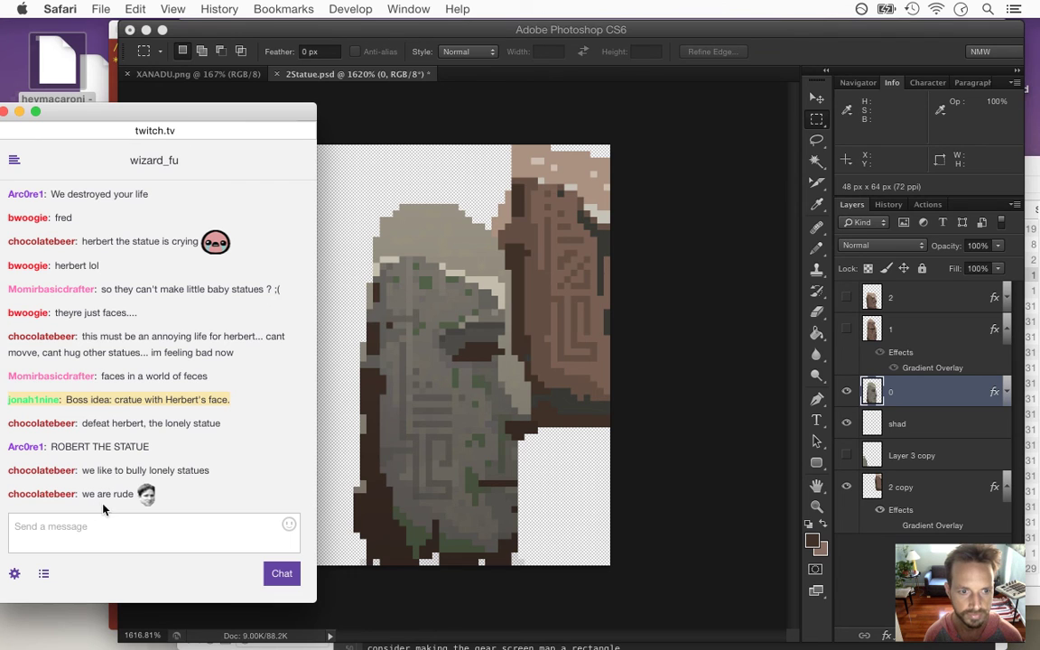
left_click_drag(58, 448, 168, 476)
left_click(758, 45)
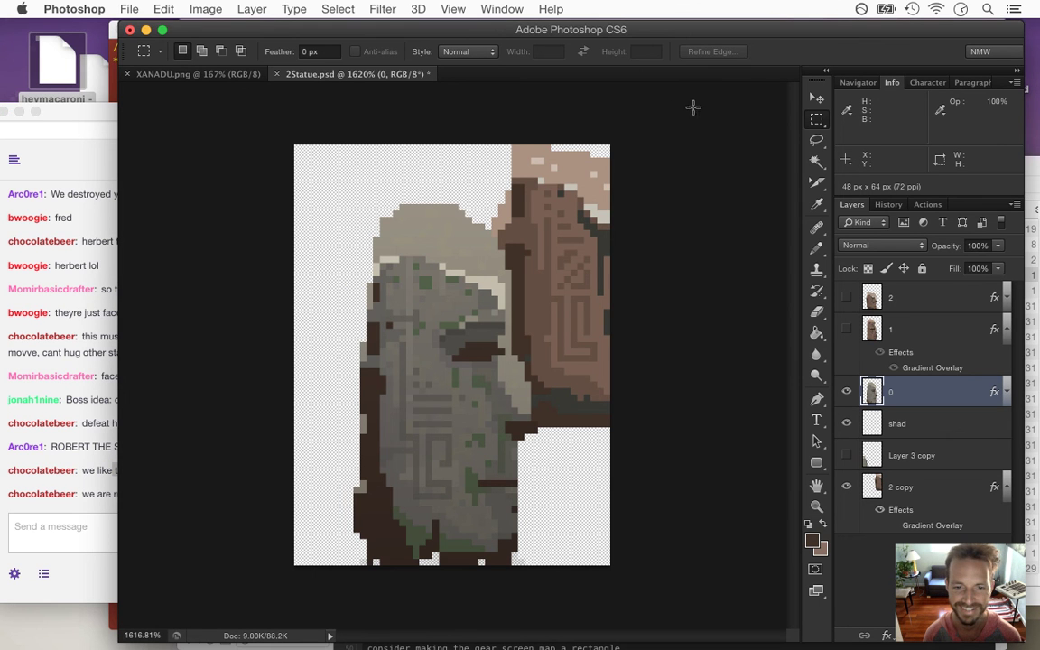
Select the statue's mid-grey shading and carved lines on layer 0 and paint them the medium brown sampled from the 2 copy statue
key("i")
key("m")
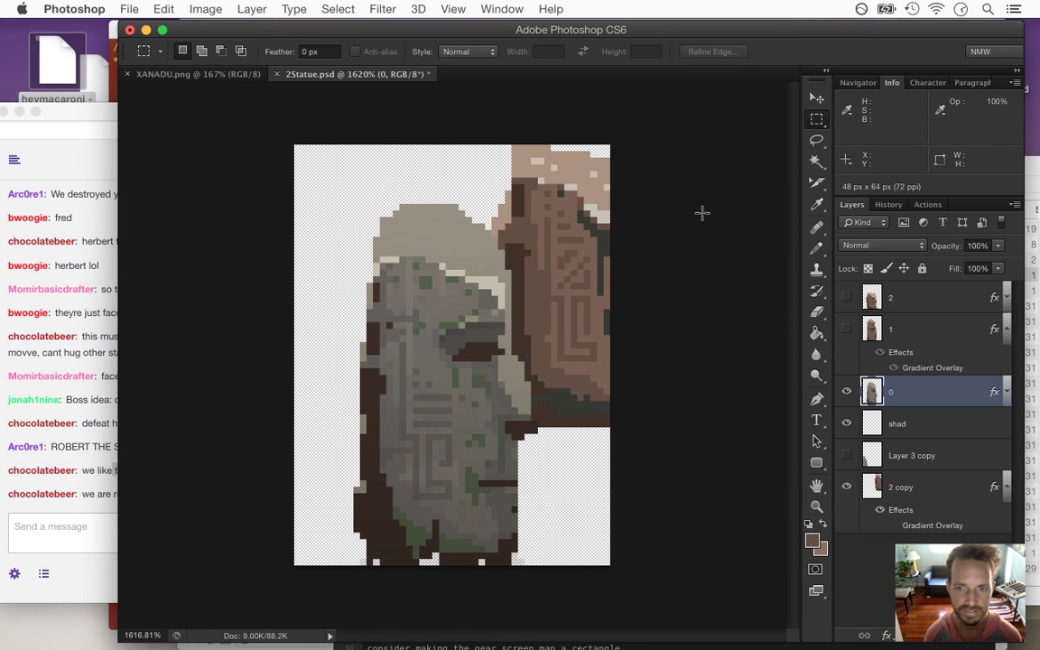
key("w")
left_click(401, 464)
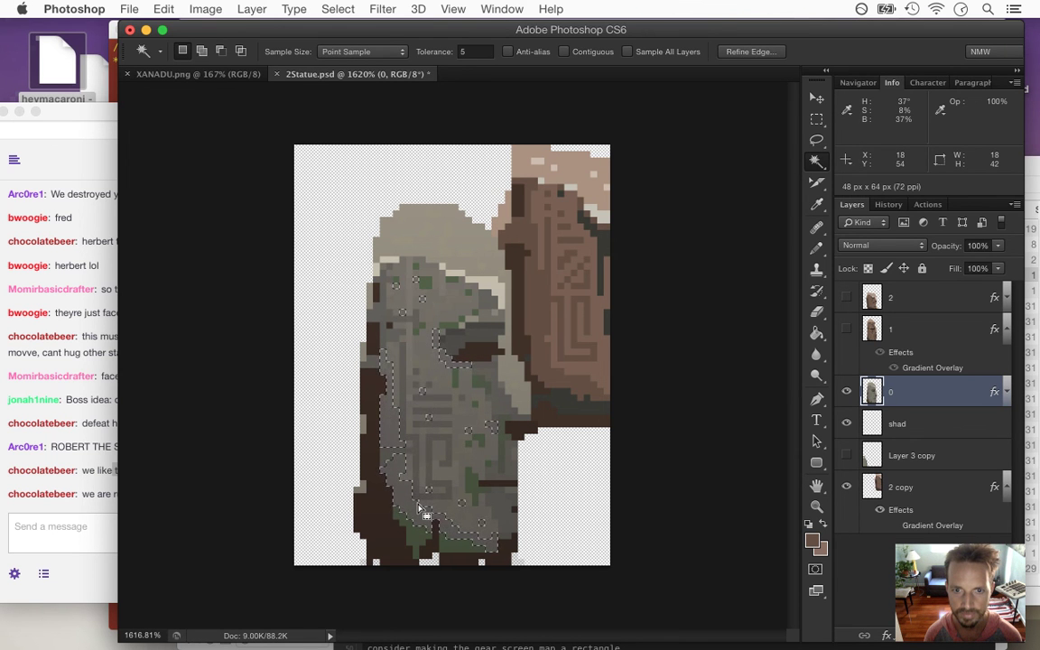
left_click(415, 449, "shift")
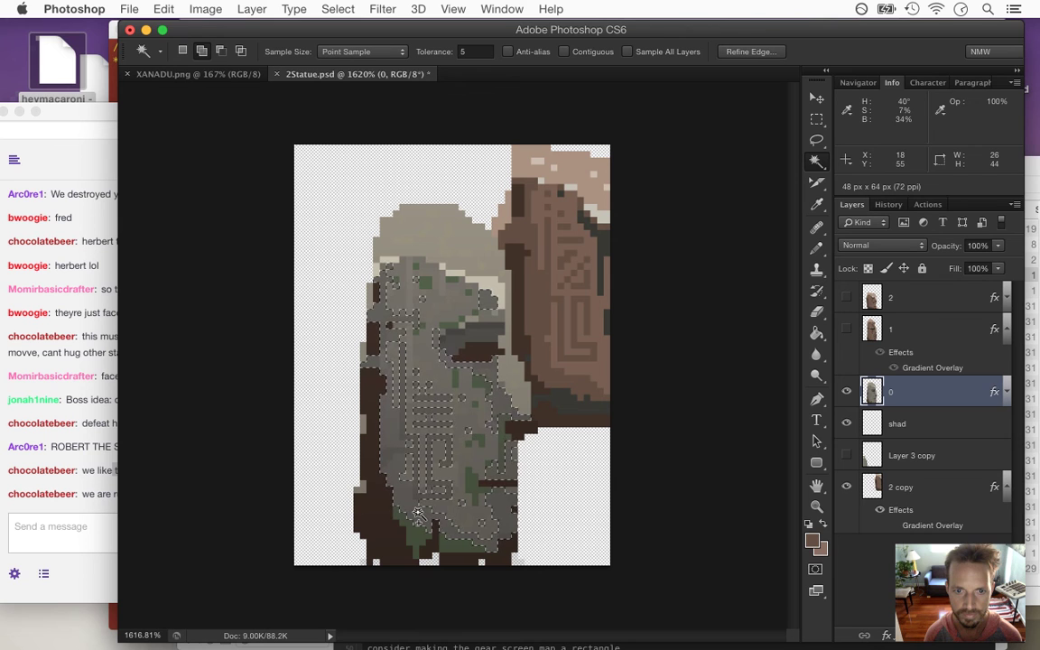
key("i")
left_click(541, 290)
key("b")
mouse_move(425, 289)
left_mouse_down()
mouse_move(397, 361)
mouse_move(377, 302)
mouse_move(364, 426)
left_mouse_up()
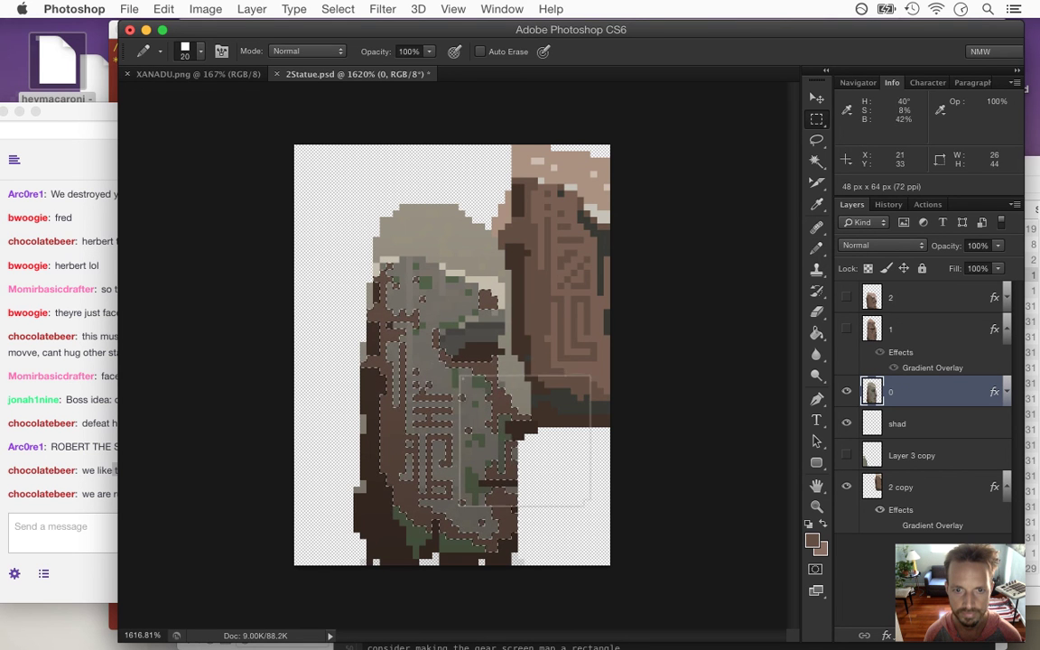
key("m")
key("ctrl+d")
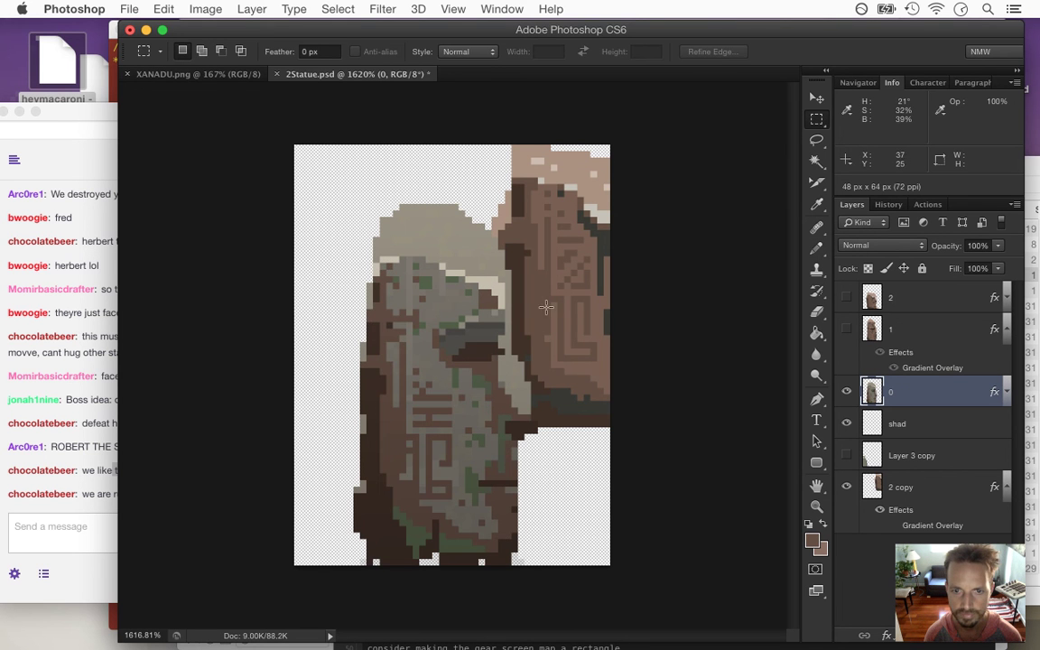
Select the lighter grey face and body pixels on layer 0 and paint them the lighter brown of the 2 copy statue's face
left_click(816, 160)
left_click(449, 422)
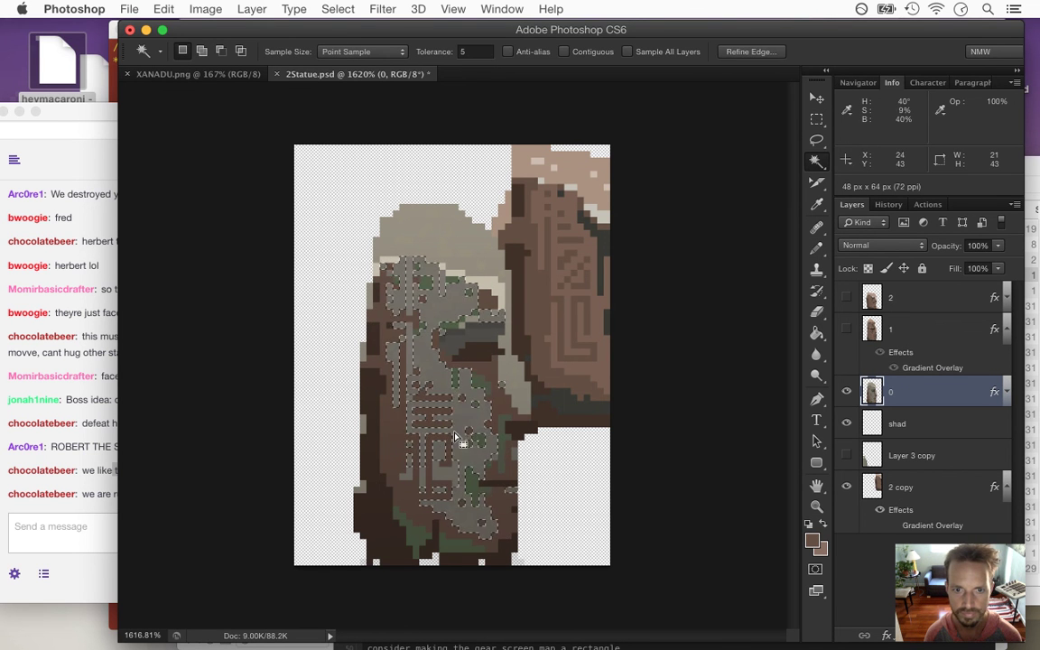
key("i")
left_click(542, 337)
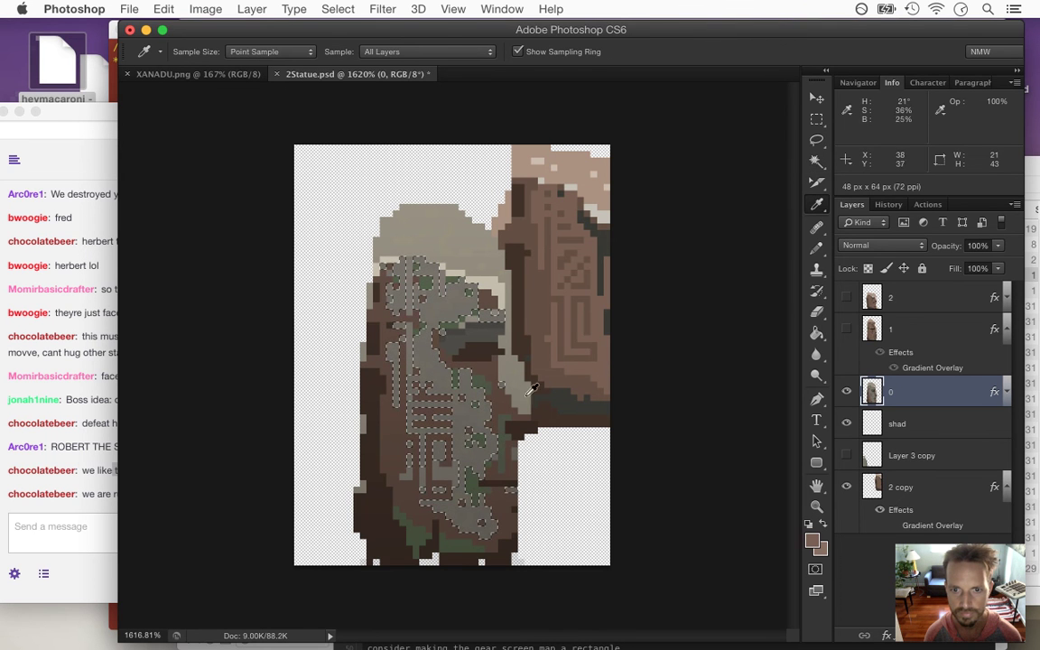
key("b")
left_click_drag(397, 425, 414, 331)
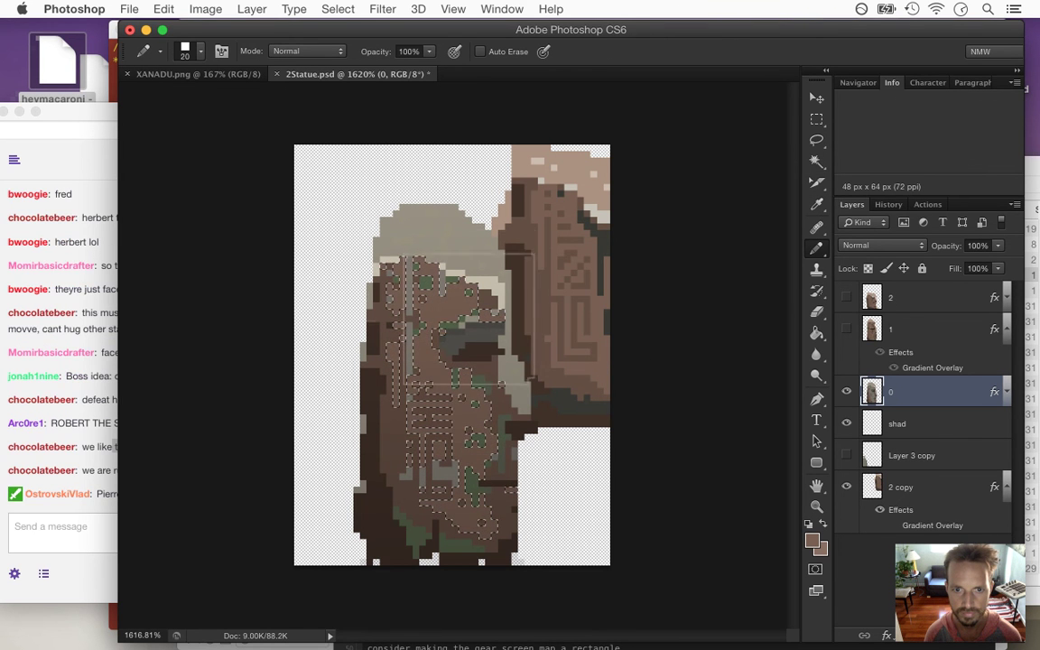
key("m")
left_click(473, 180)
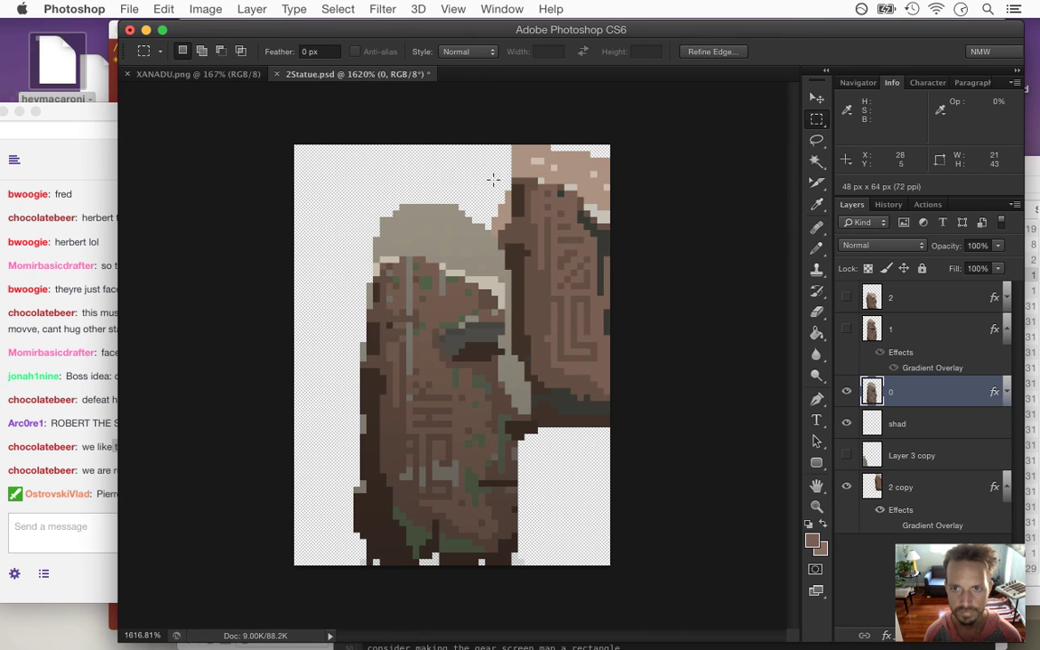
Select the beige top and edge areas of the layer 0 statue and paint them the light tan from the 2 copy statue's top
left_click(816, 161)
left_click(445, 255)
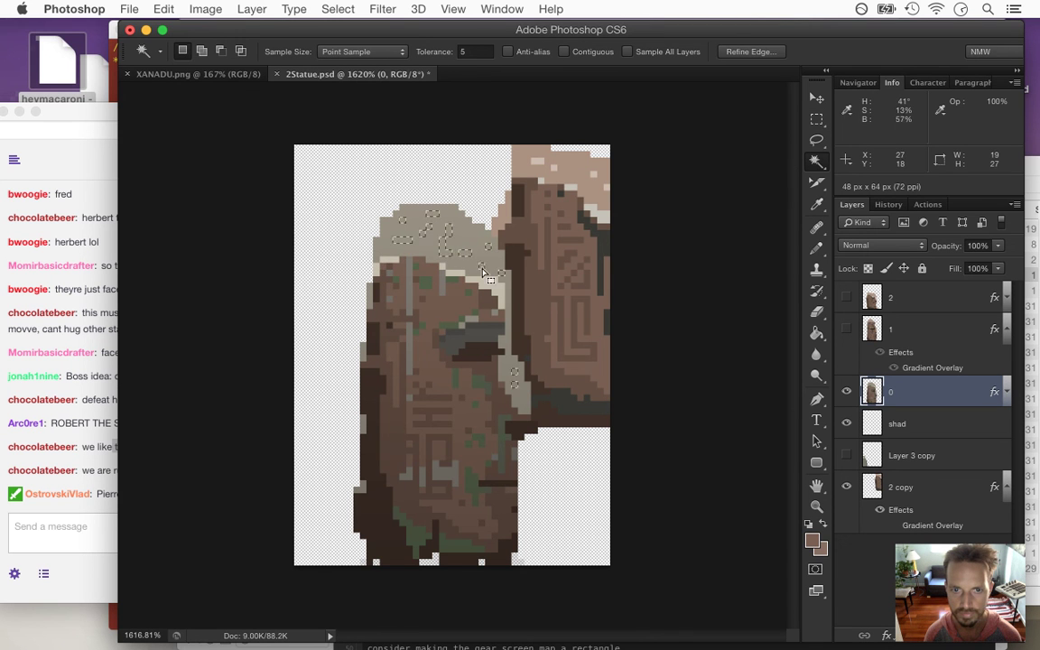
left_click(476, 249, "shift")
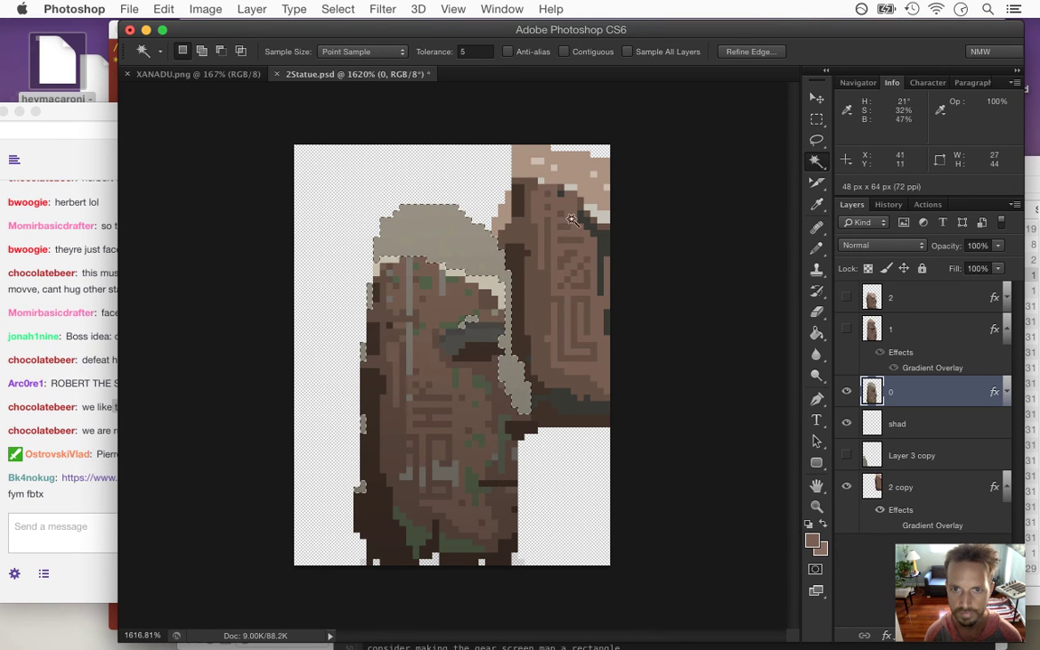
key("i")
left_click(524, 148)
key("b")
left_click_drag(425, 303, 423, 244)
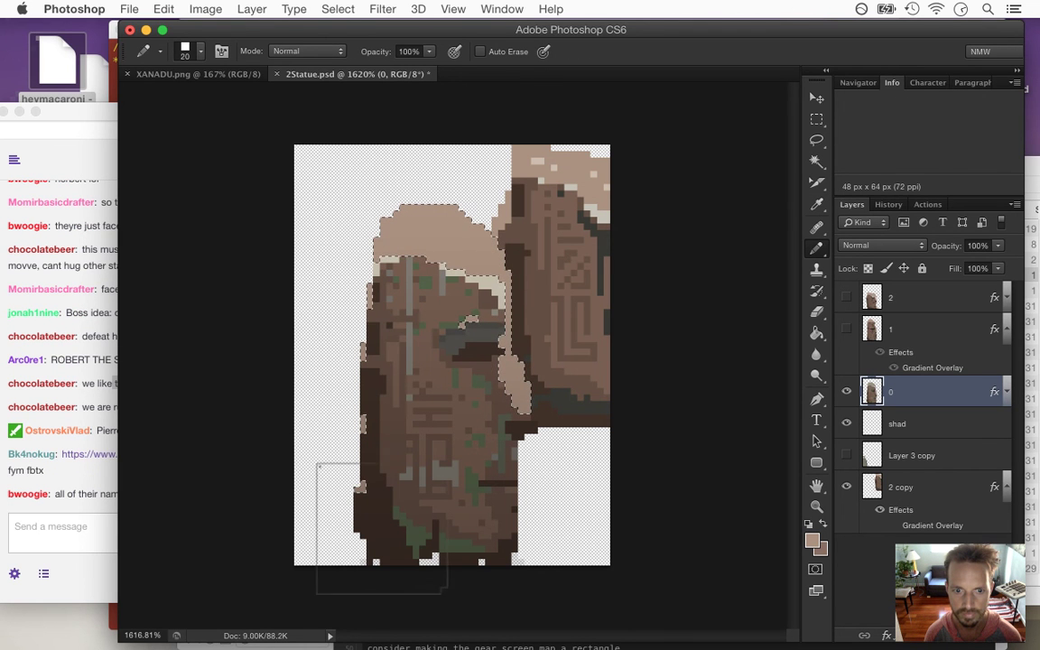
Check the Twitch chat in Safari, ban the viewer who posted the YouTube link, and close their user card
left_click(87, 490)
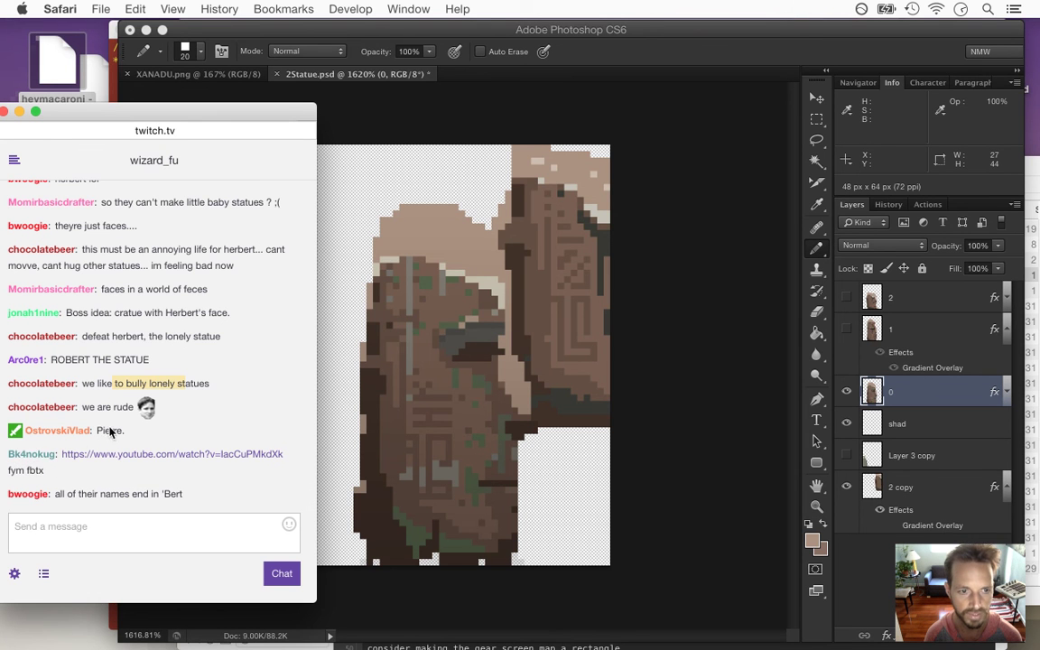
left_click(39, 460)
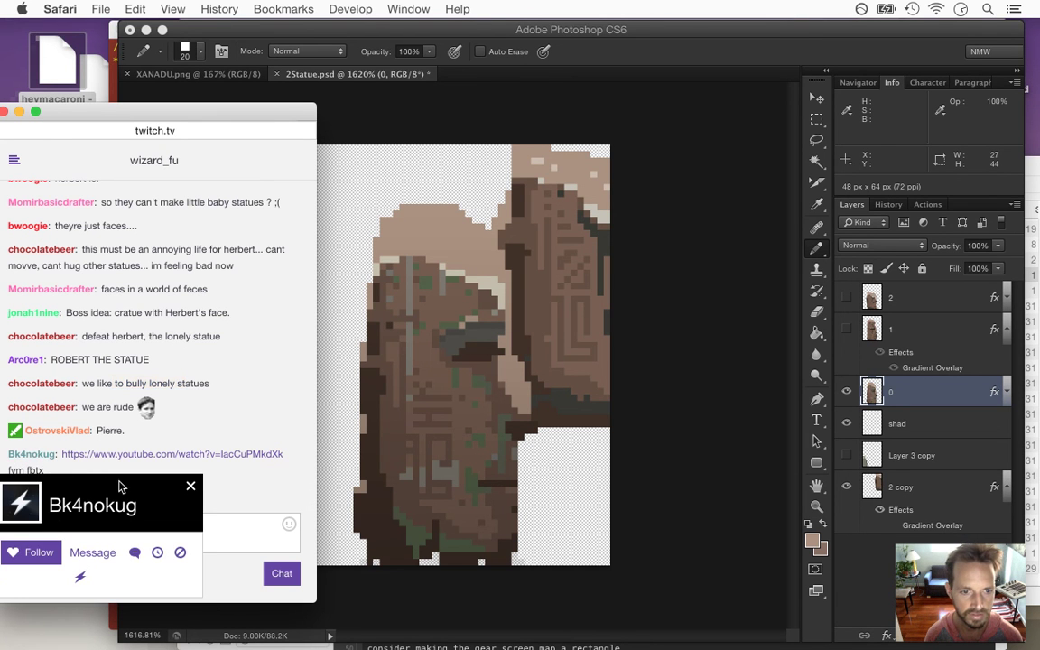
left_click(180, 554)
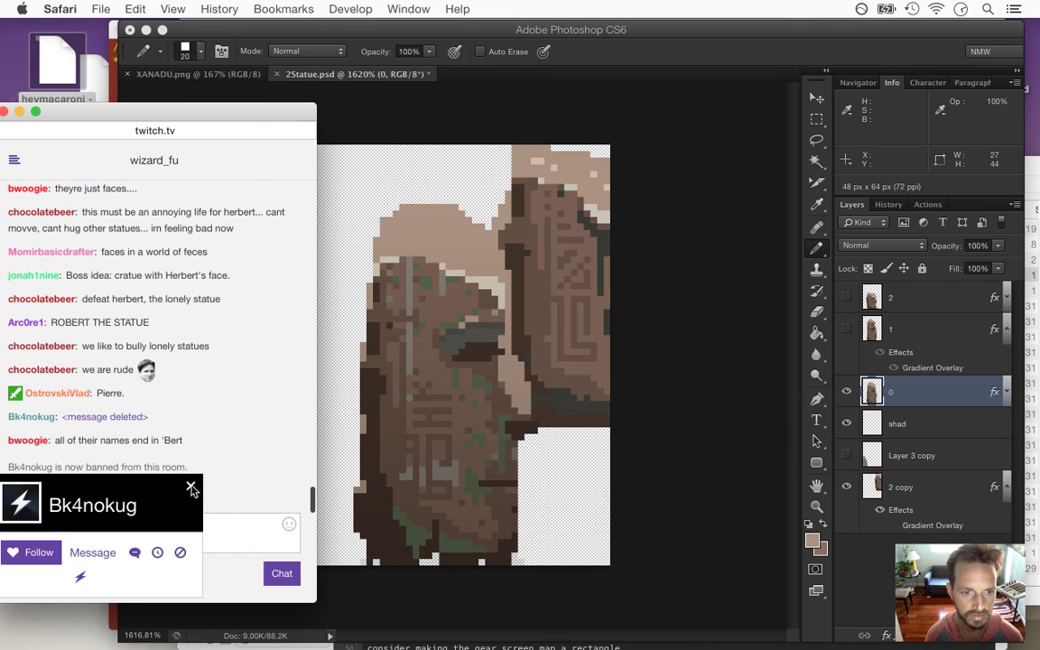
left_click(190, 485)
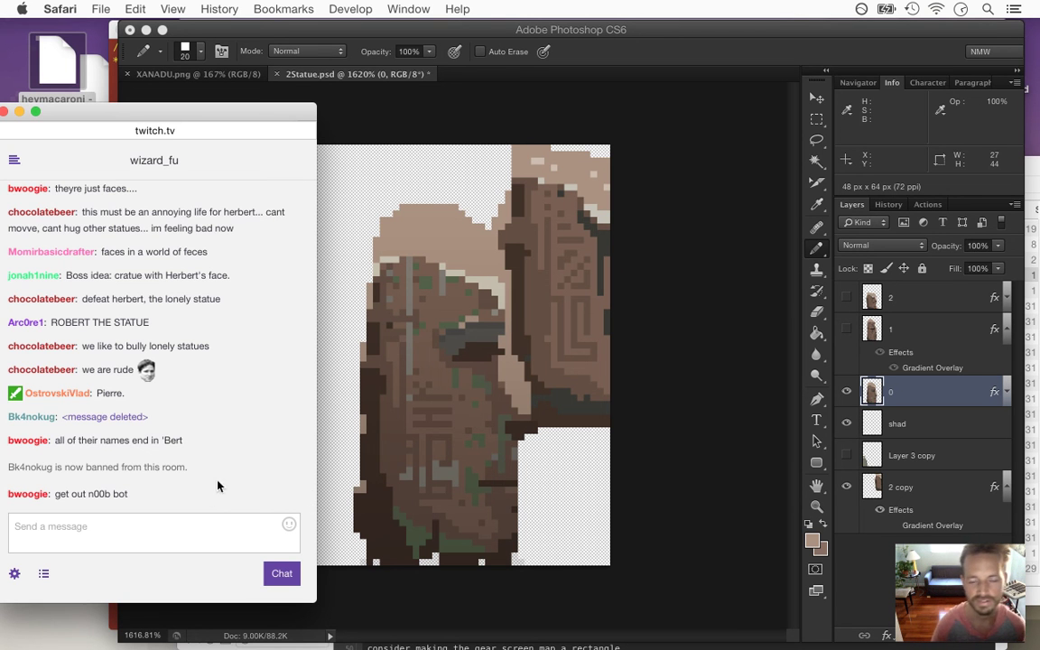
Switch to the Twitch chat in Safari, view the posted imgur link in a new window, close it, and read the newest messages
left_click(623, 56)
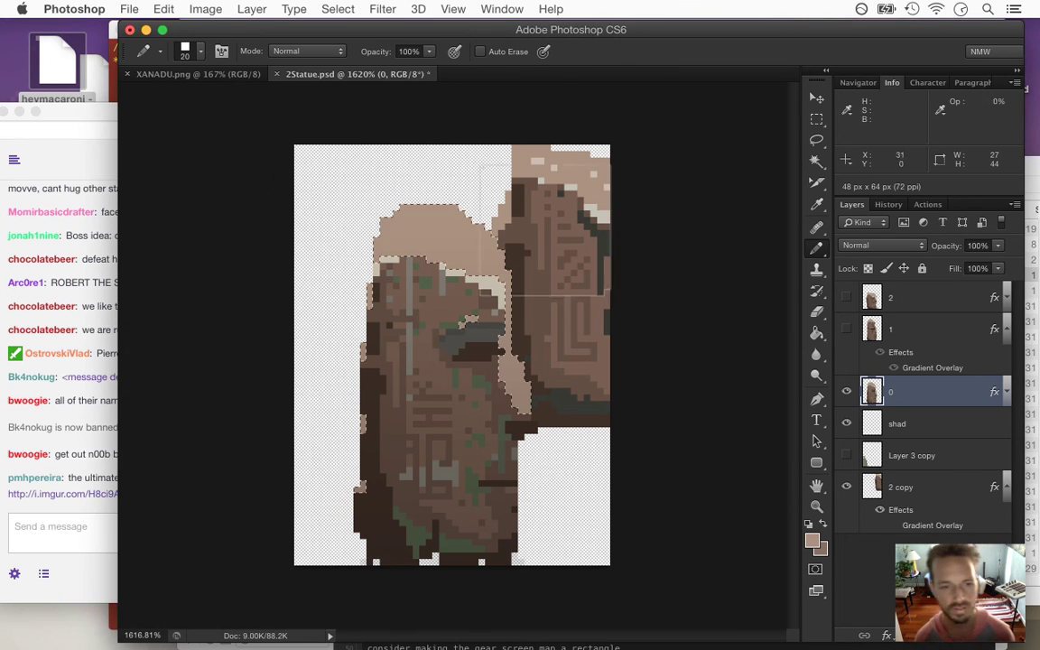
left_click(93, 465)
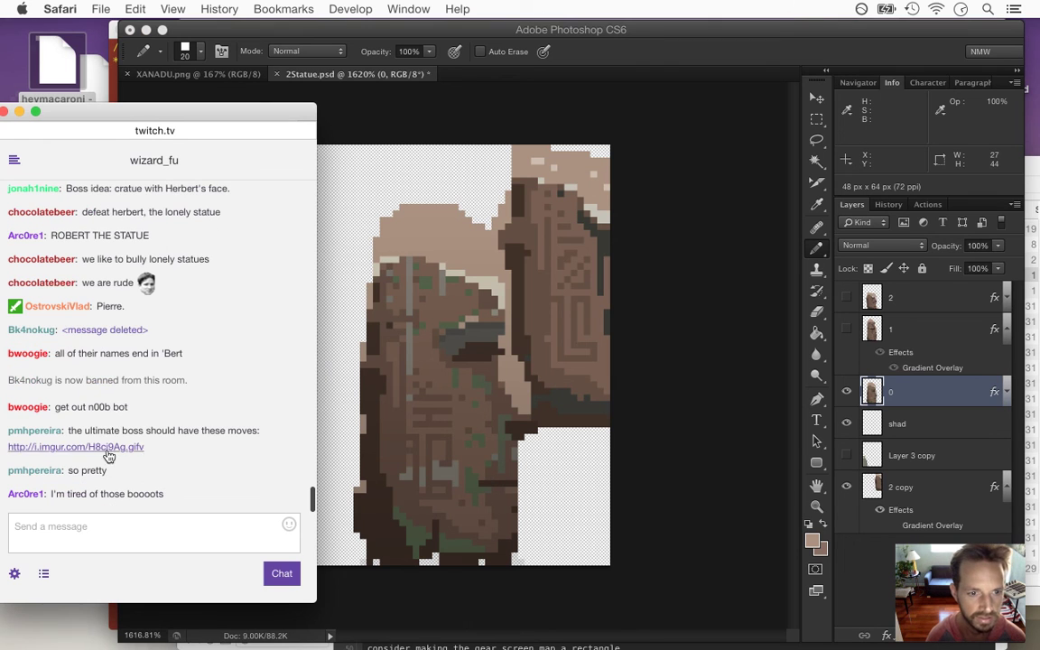
right_click(120, 449)
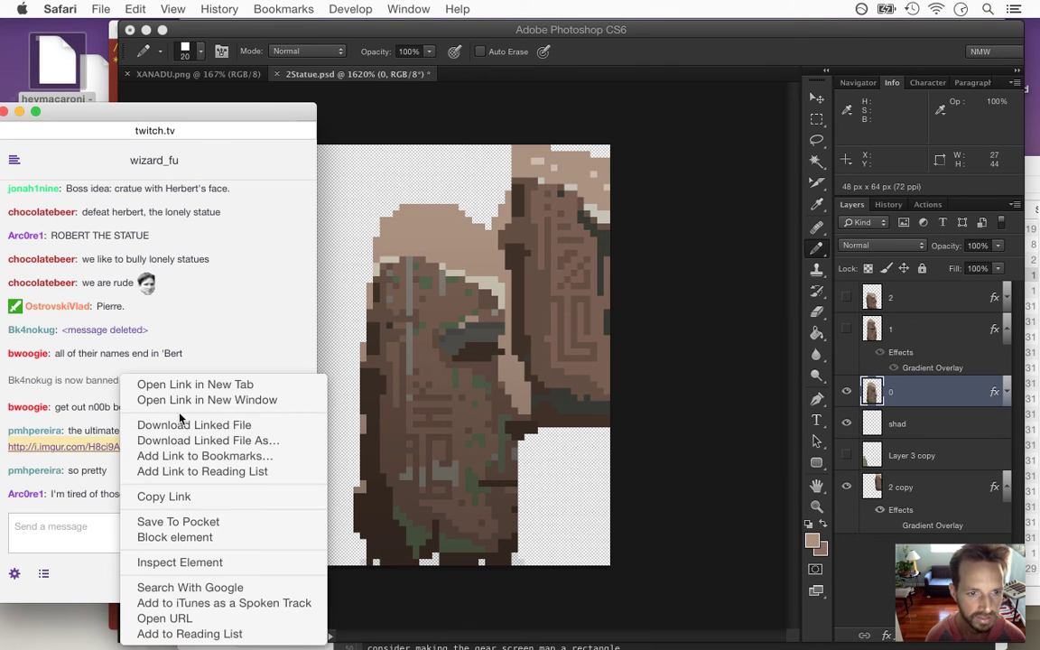
left_click(180, 399)
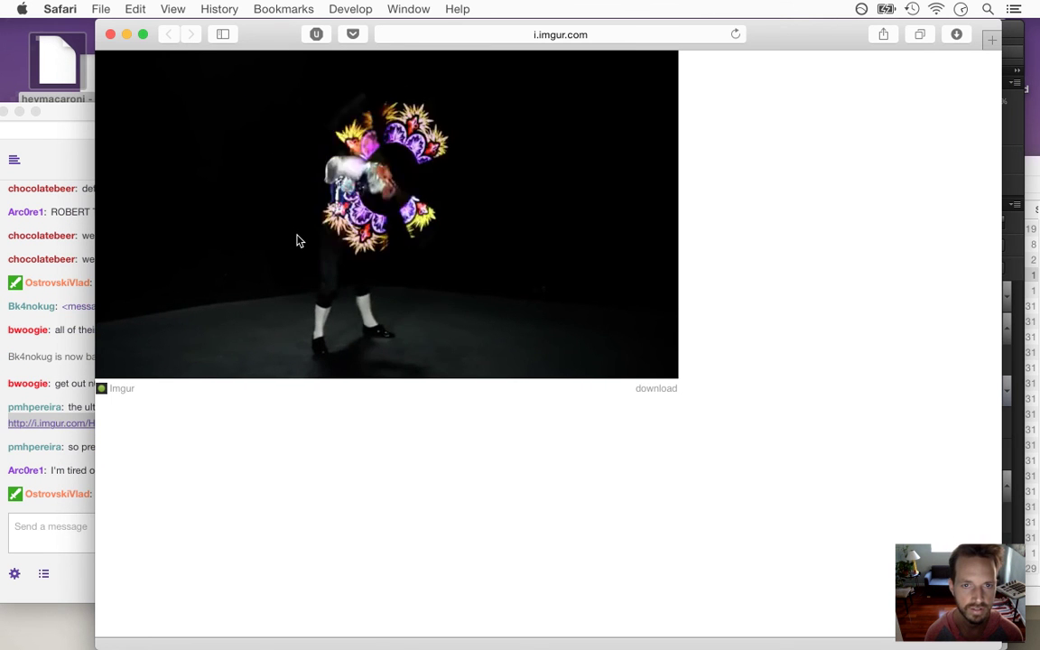
key("super+w")
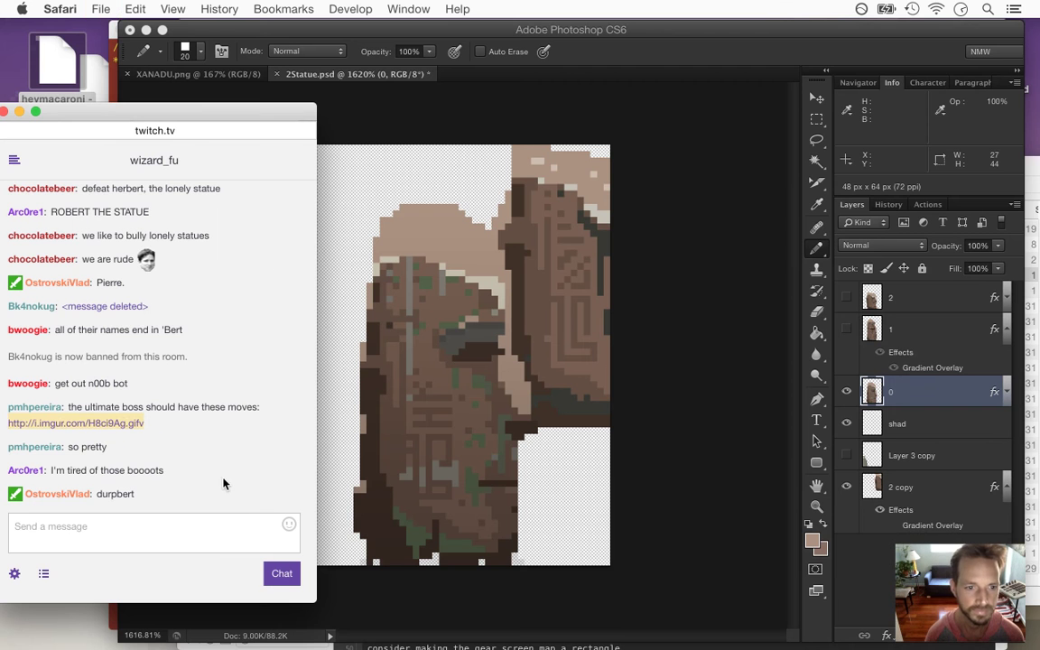
left_click_drag(136, 495, 115, 499)
Return to Photoshop, select the pale highlight rim on layer 0, paint it the lightest tan sampled from the 2 copy statue, and deselect
left_click(728, 69)
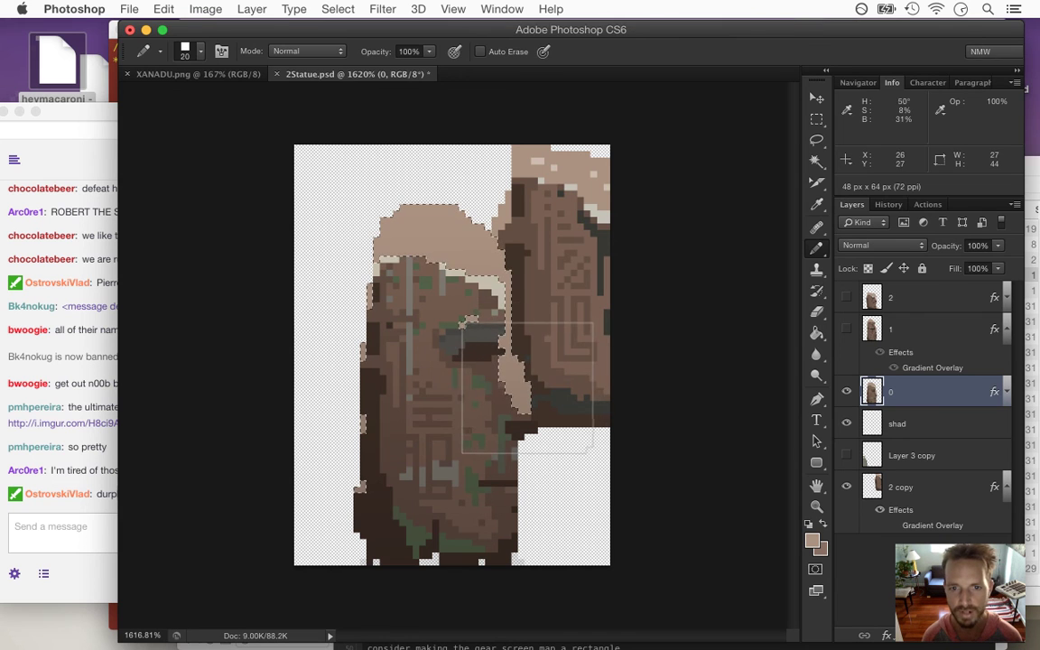
key("m")
left_click_drag(453, 174, 465, 184)
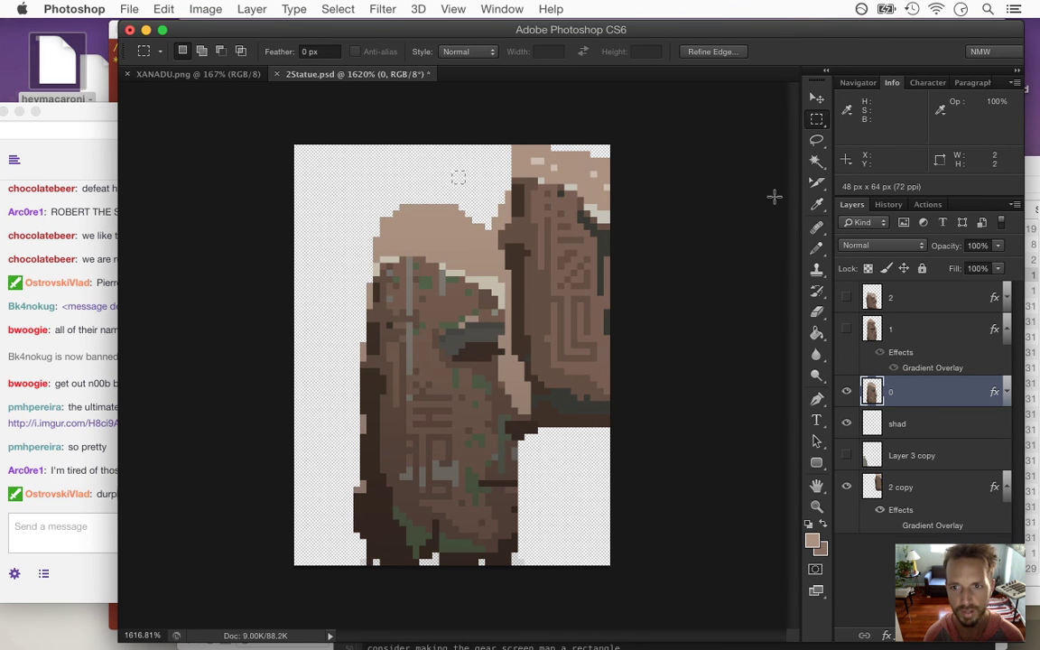
left_click(816, 160)
left_click(494, 285)
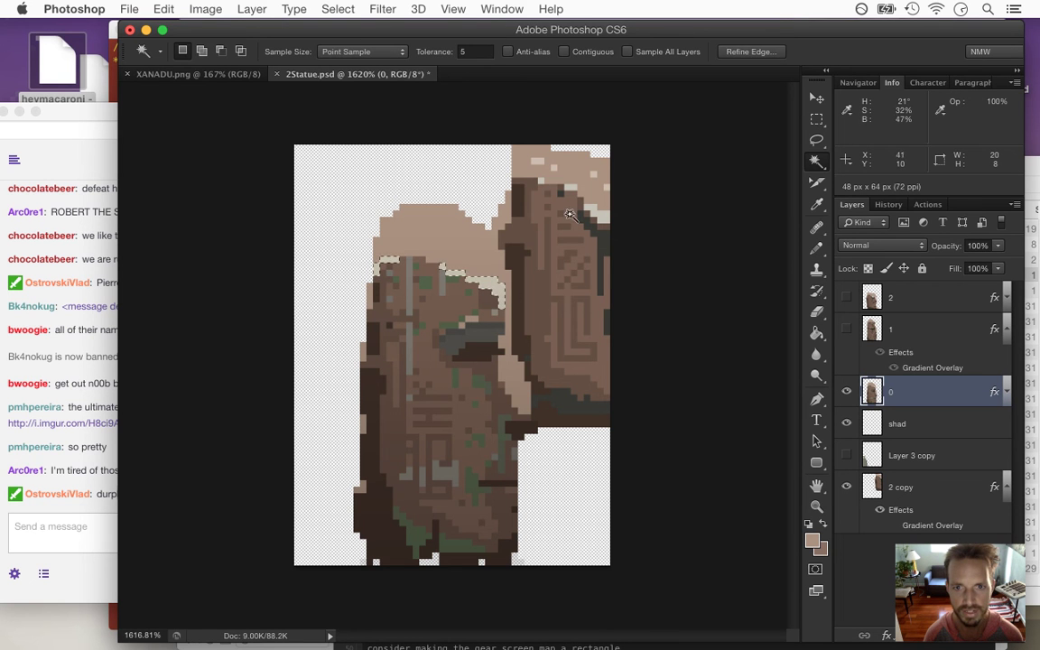
key("i")
left_click(549, 173)
key("b")
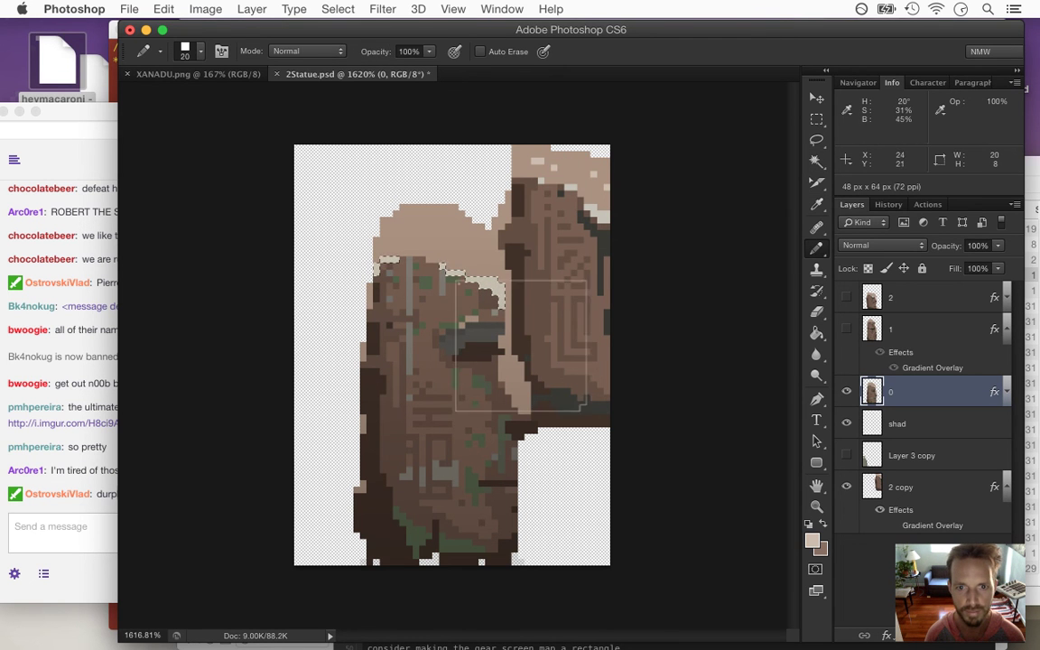
left_click_drag(384, 304, 424, 271)
key("m")
key("ctrl+d")
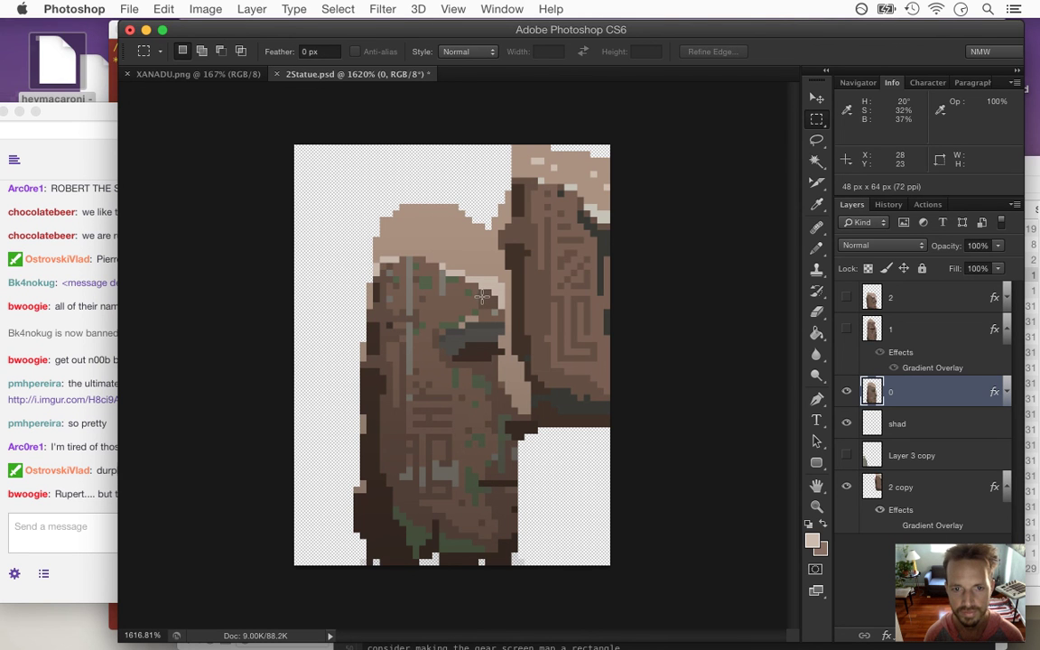
Select the green moss pixels on the layer 0 statue, paint them the dark grey-green sampled from the 2 copy statue, and deselect
key("i")
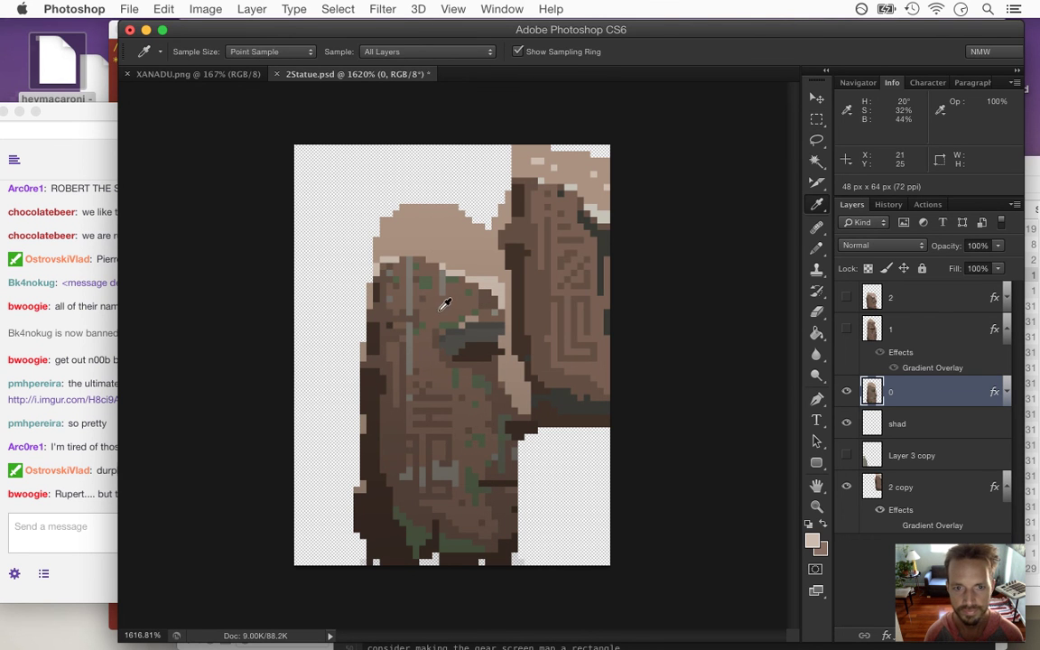
left_click(395, 277)
key("b")
mouse_move(415, 266)
left_mouse_down()
mouse_move(469, 307)
mouse_move(488, 343)
left_mouse_up()
key("m")
left_click(816, 160)
left_click(457, 286)
key("i")
left_click(546, 209)
key("b")
mouse_move(385, 300)
left_mouse_down()
mouse_move(431, 538)
mouse_move(504, 448)
left_mouse_up()
key("m")
left_click(476, 388)
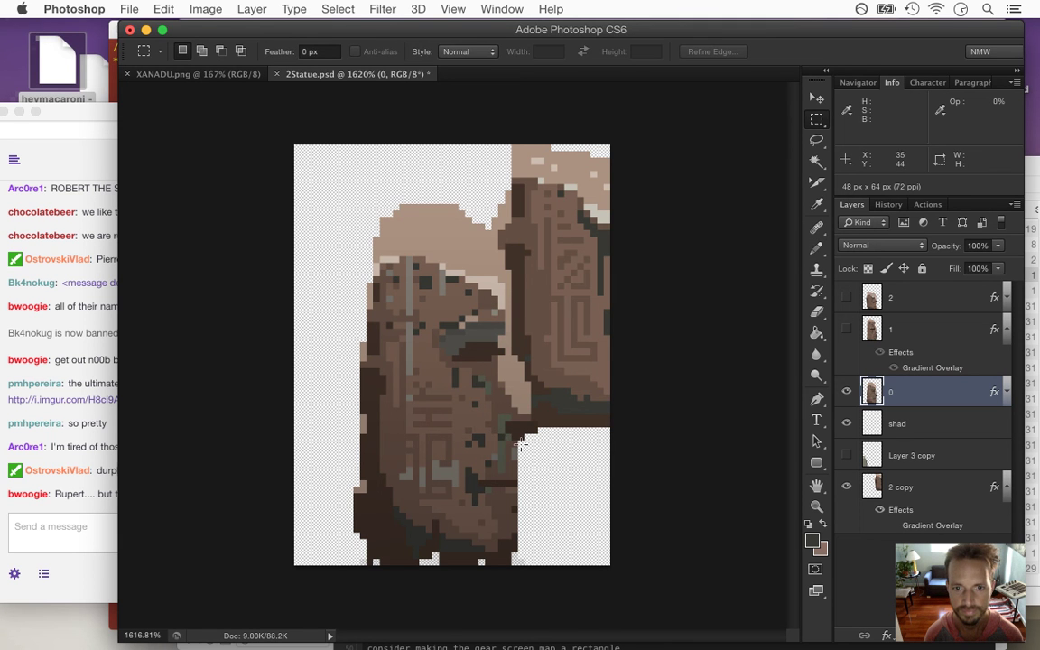
Paint over the leftover lighter moss pixels on the layer 0 cheek in dark grey-green with a 1 px Pencil, glancing at the chat
key("b")
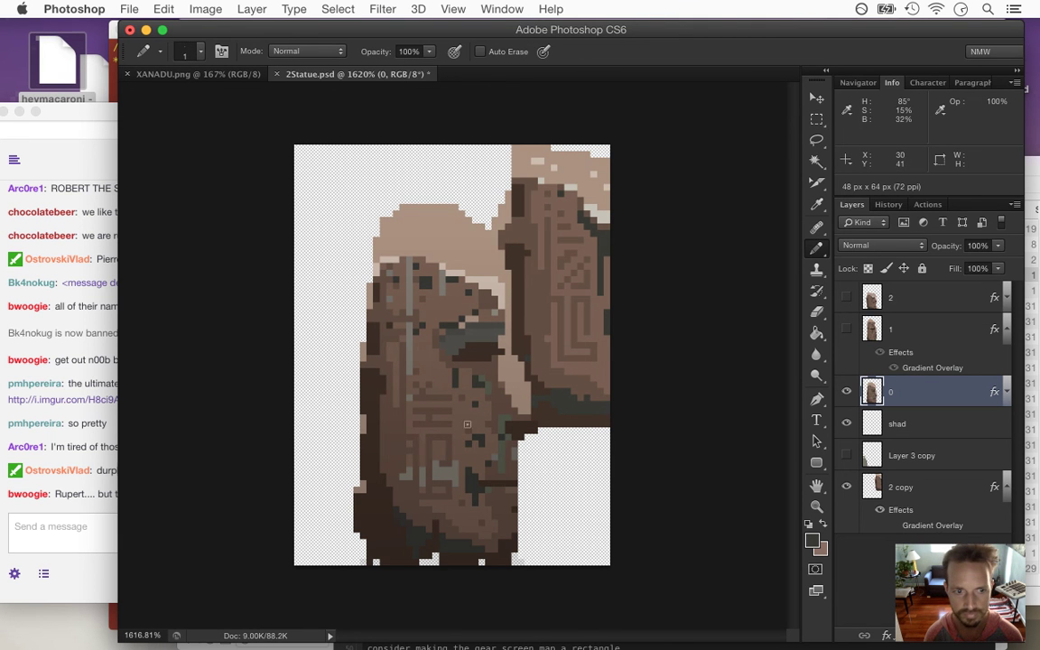
left_click(81, 494)
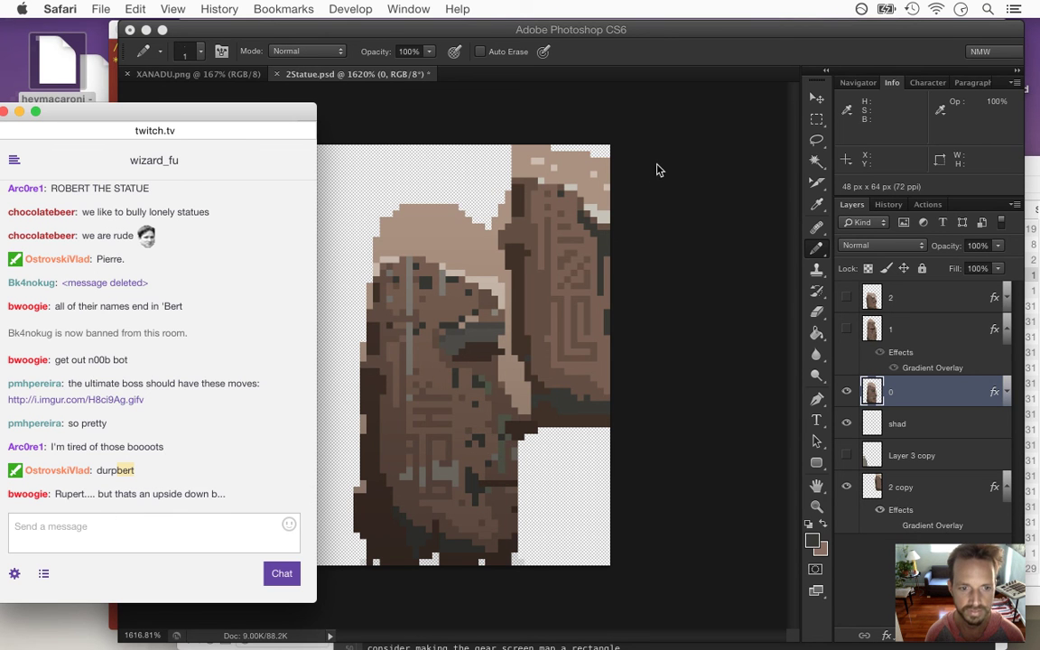
left_click(695, 70)
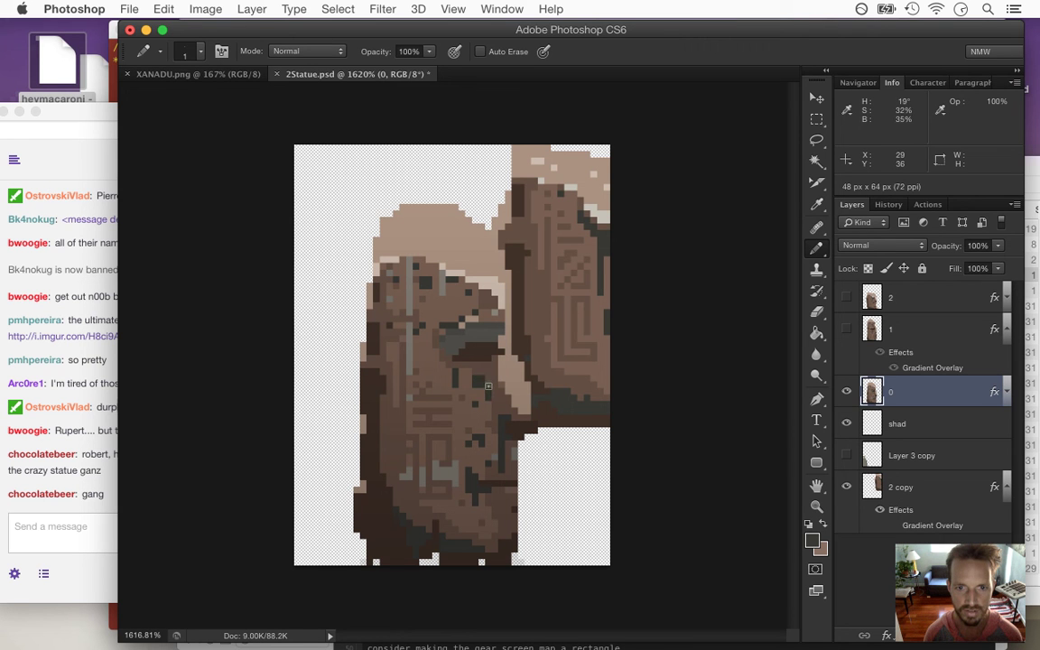
Read the name suggestions in the Twitch chat in Safari, view the posted morewords.com link in a new window, and close it
left_click(94, 507)
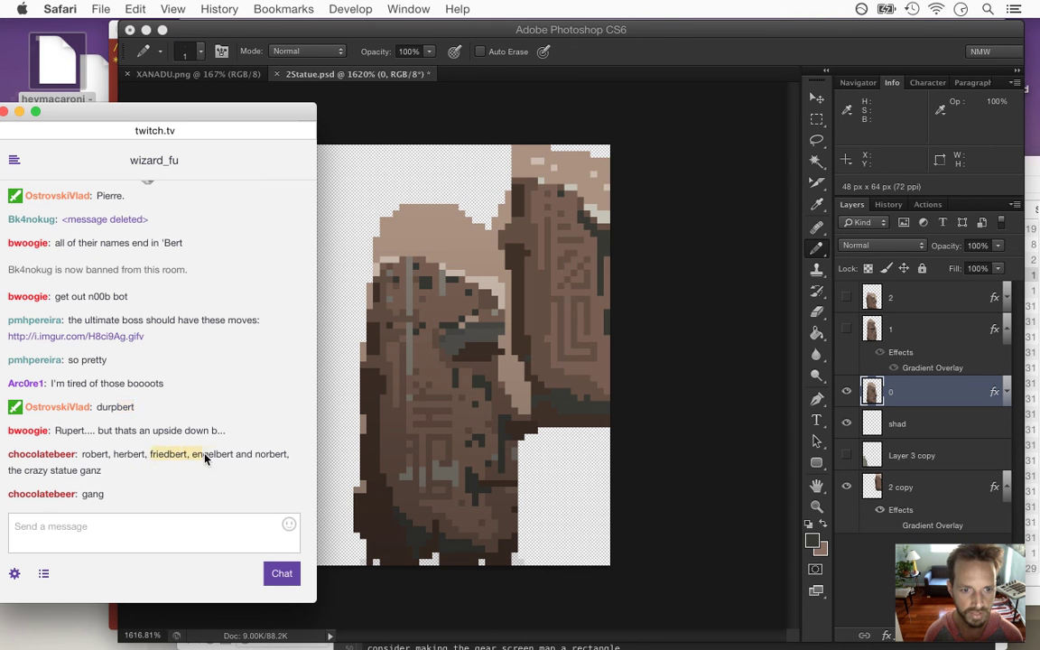
left_click_drag(256, 462, 258, 482)
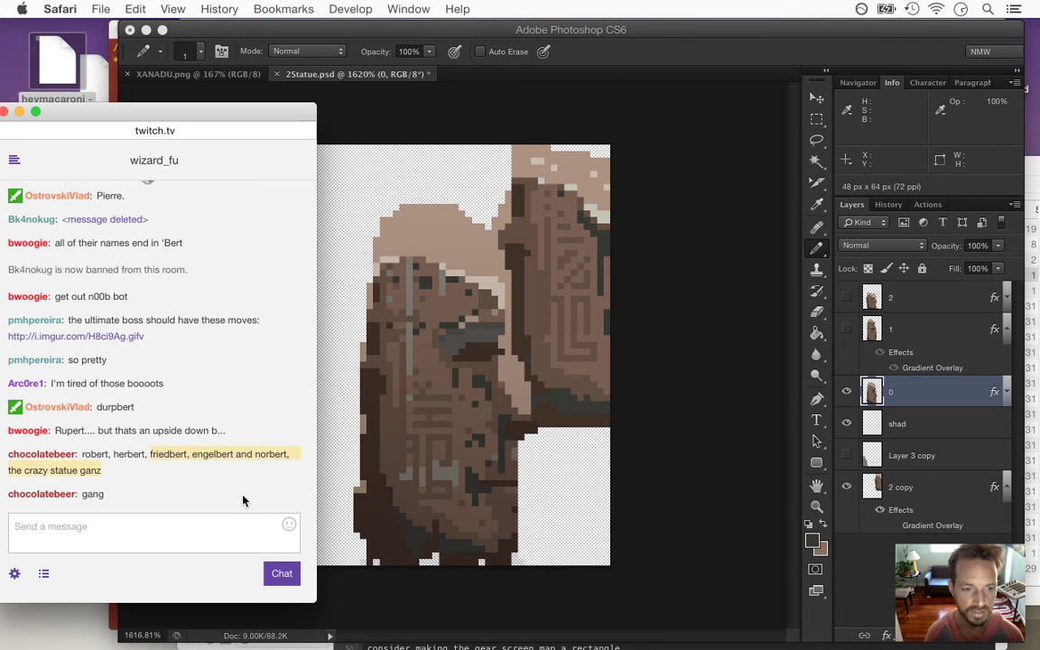
left_click(240, 487)
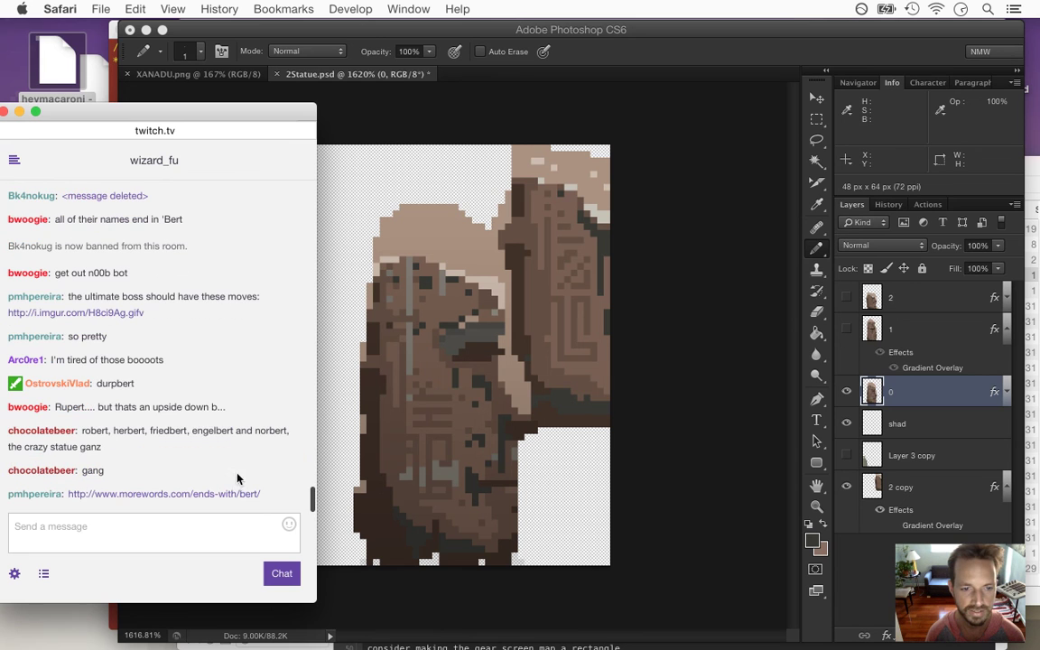
left_click_drag(201, 433, 223, 431)
left_click(228, 446)
right_click(176, 499)
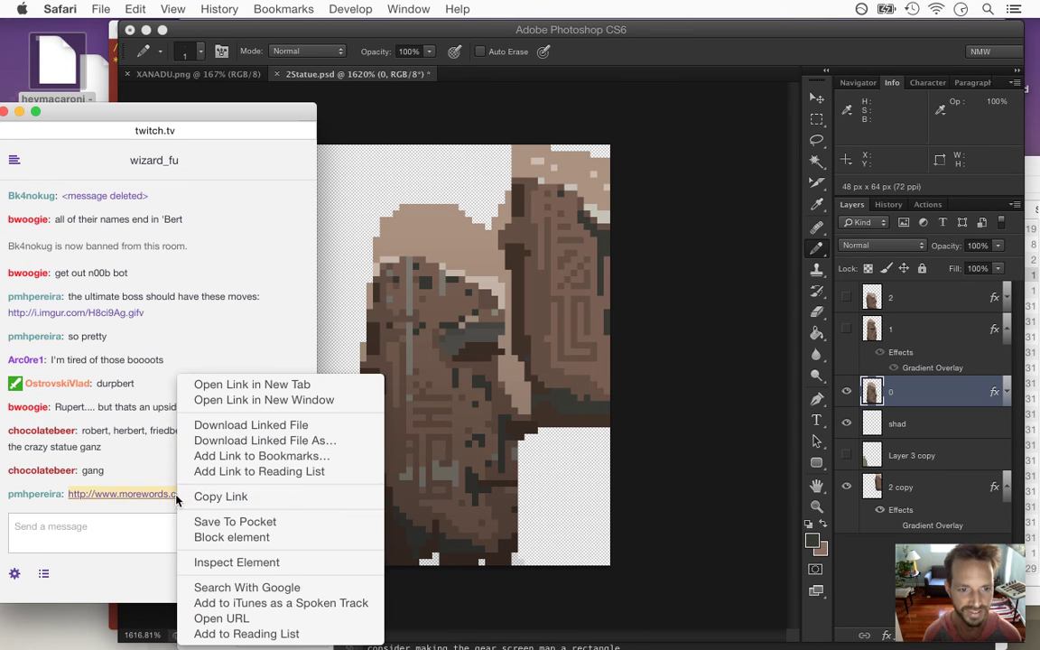
left_click(263, 400)
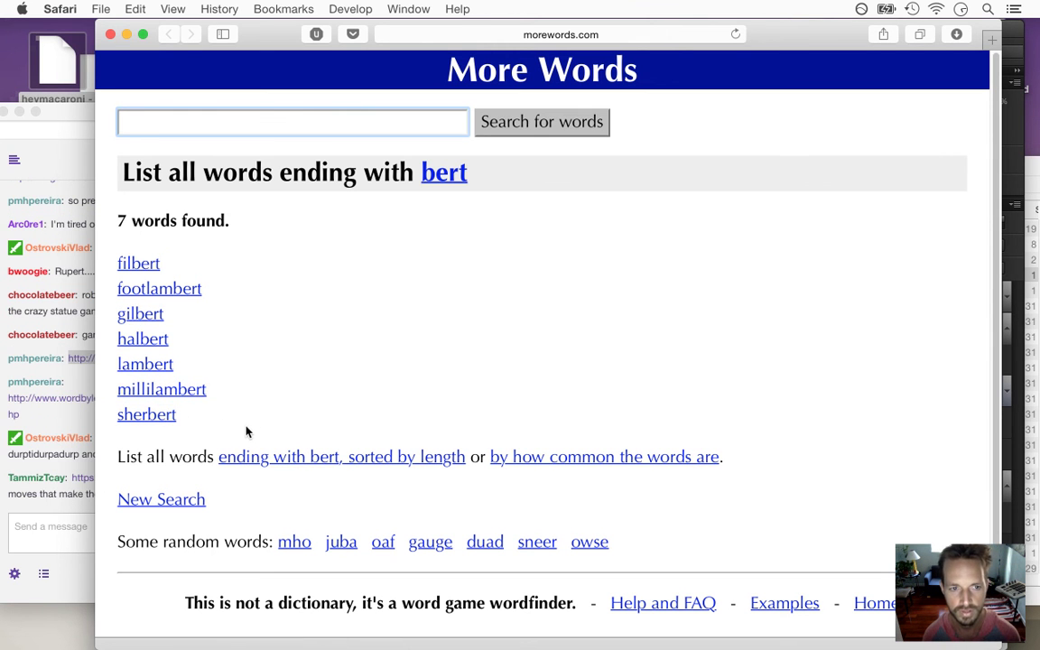
key("super+w")
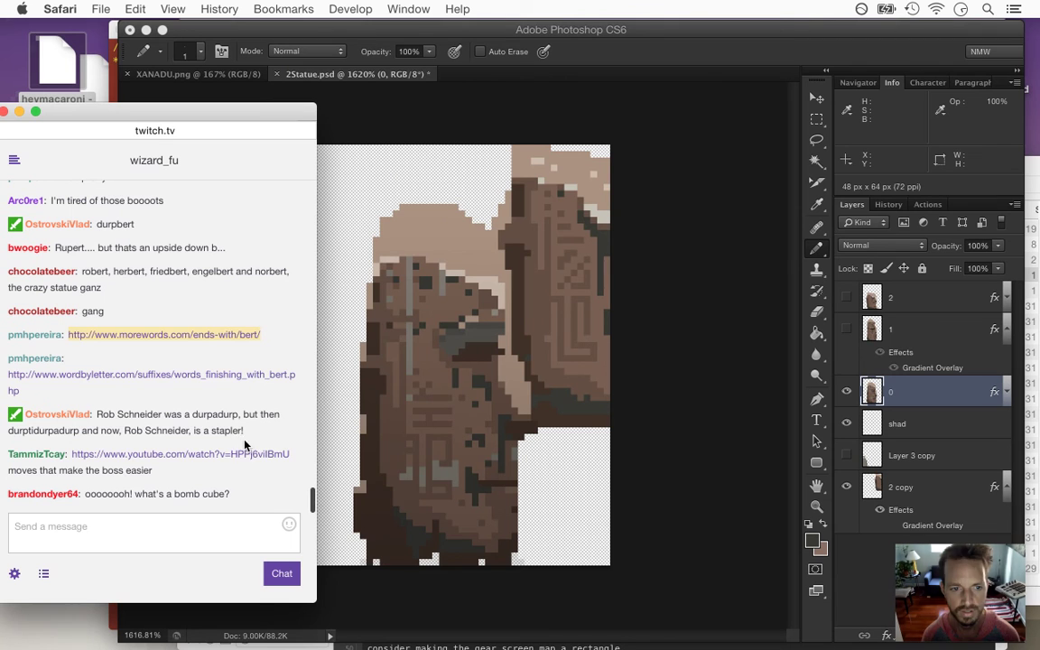
Open the wordbyletter.com link from the chat in a new tab, close it, and read the newest chat messages
right_click(233, 374)
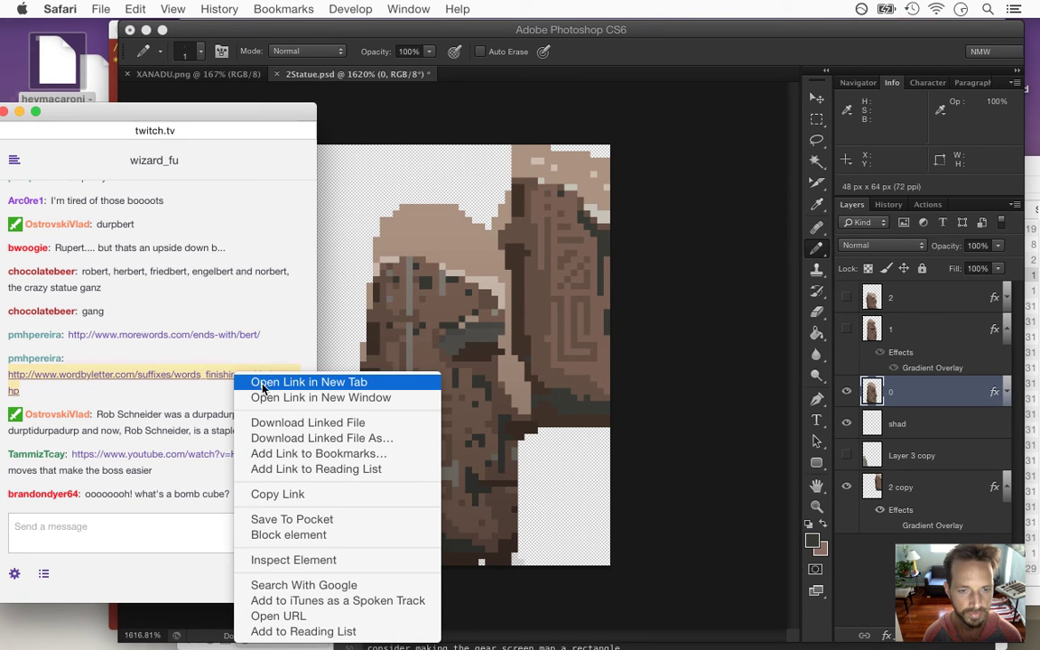
left_click(263, 387)
left_click(217, 129)
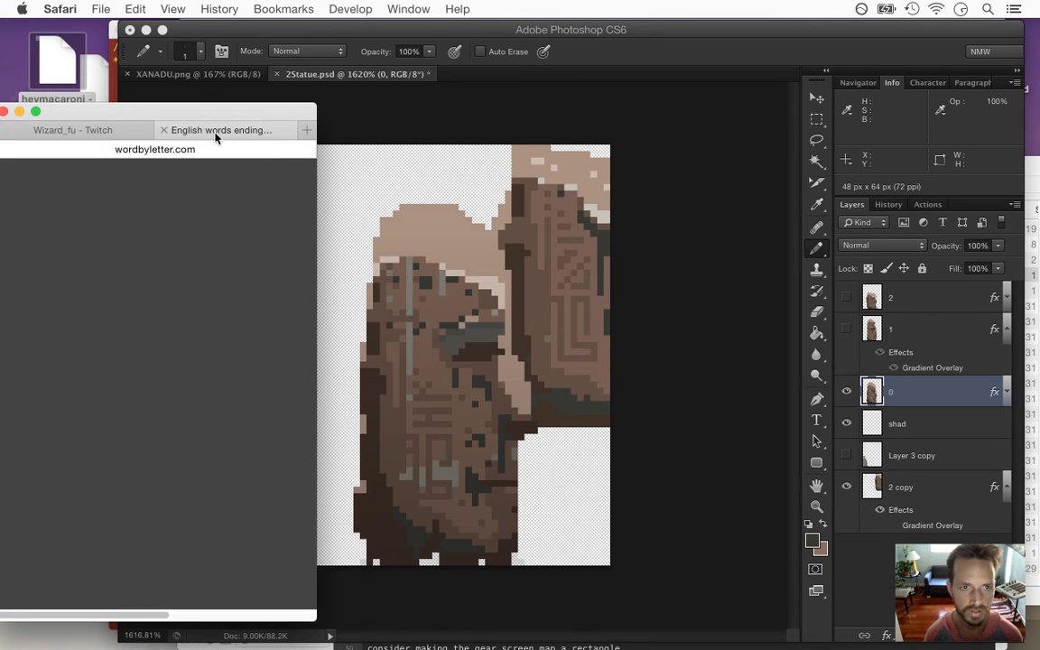
key("super+w")
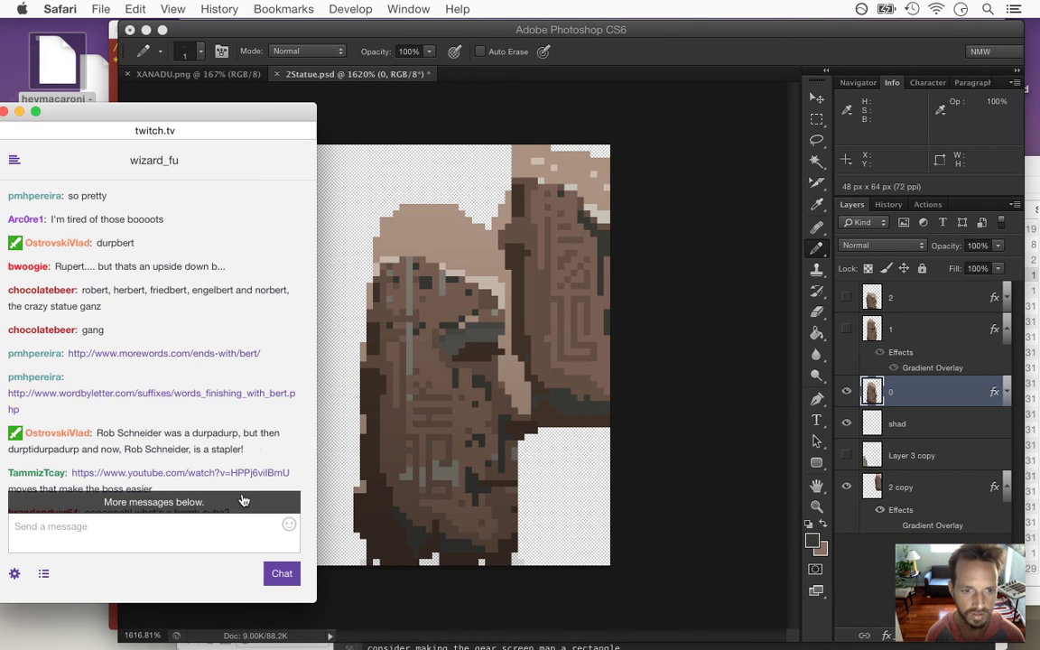
left_click(242, 499)
left_click_drag(143, 392, 212, 390)
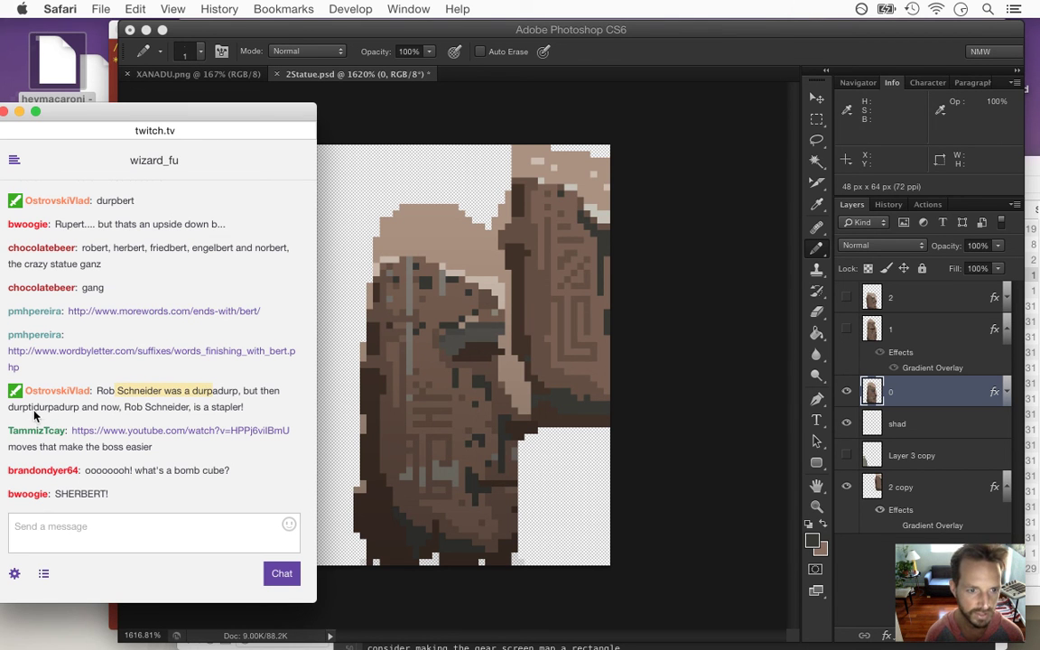
left_click_drag(145, 383, 234, 384)
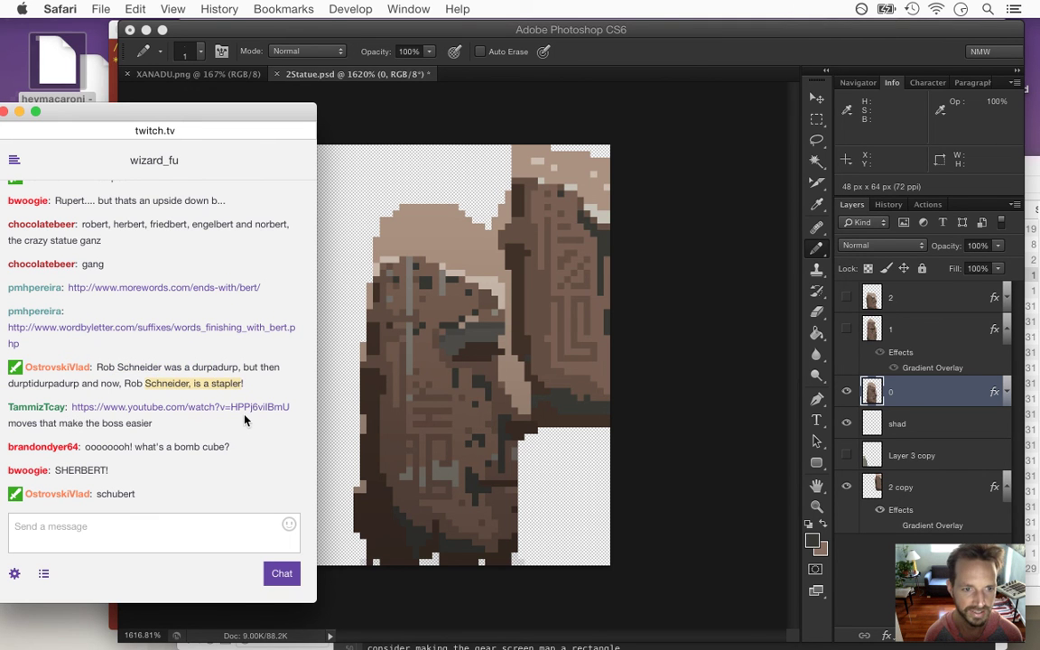
left_click(142, 426)
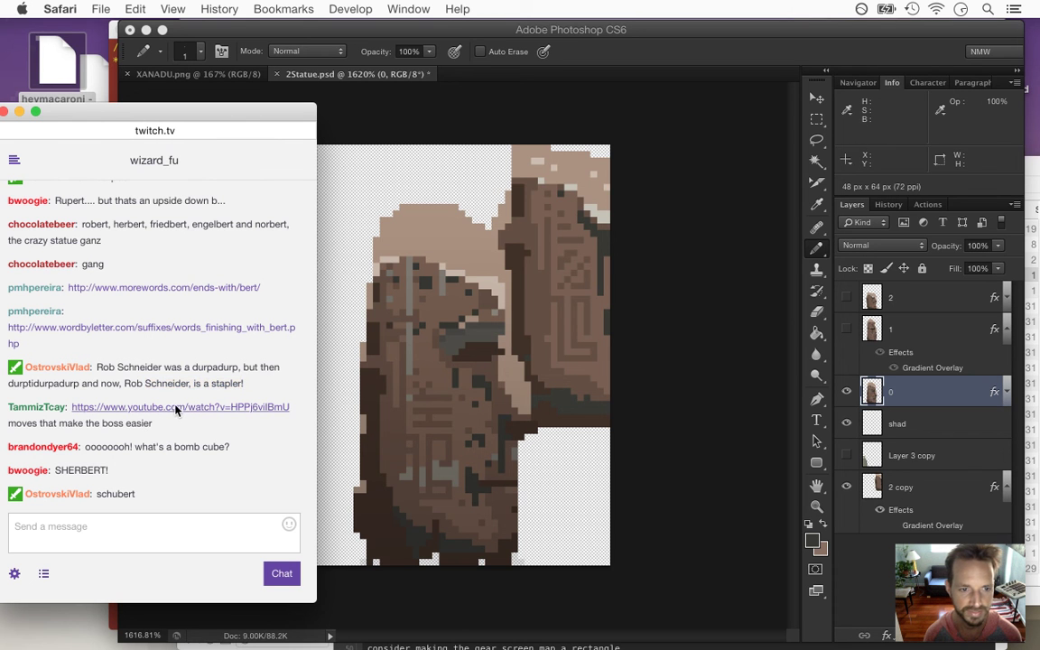
Open the YouTube link from the chat in a new window and lower the sound volume while the Star Wars Kid video plays
right_click(180, 410)
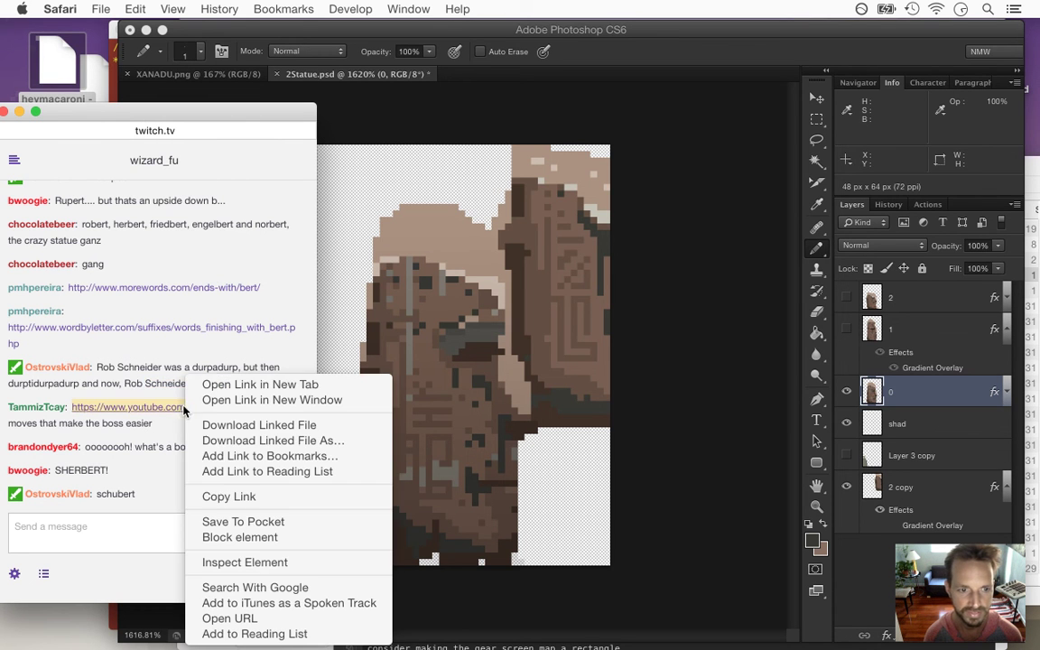
left_click(259, 398)
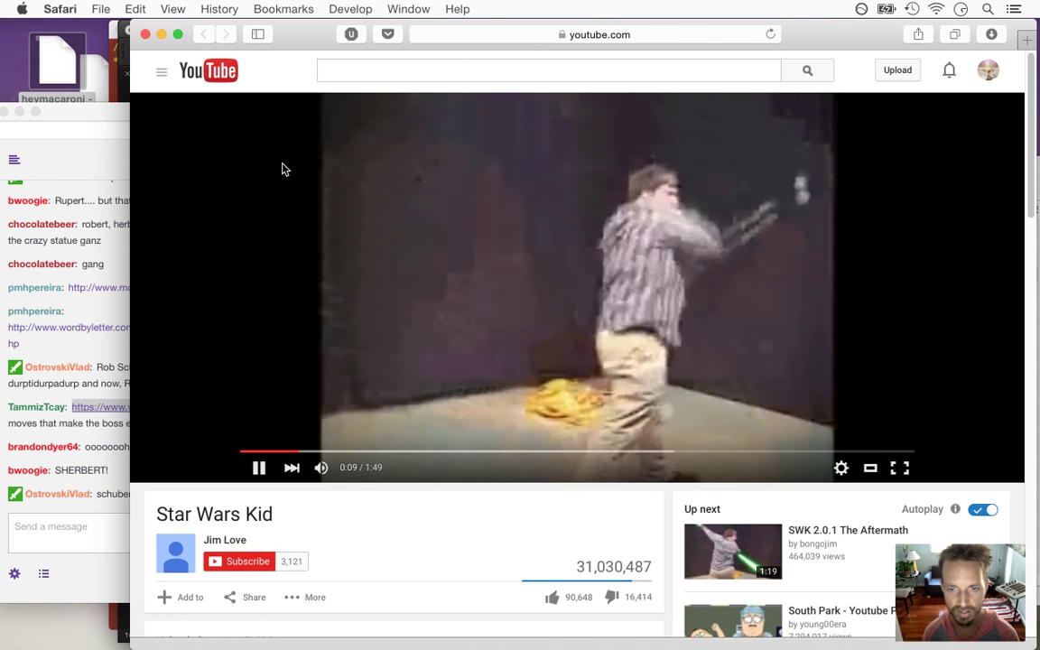
key("XF86AudioLowerVolume")
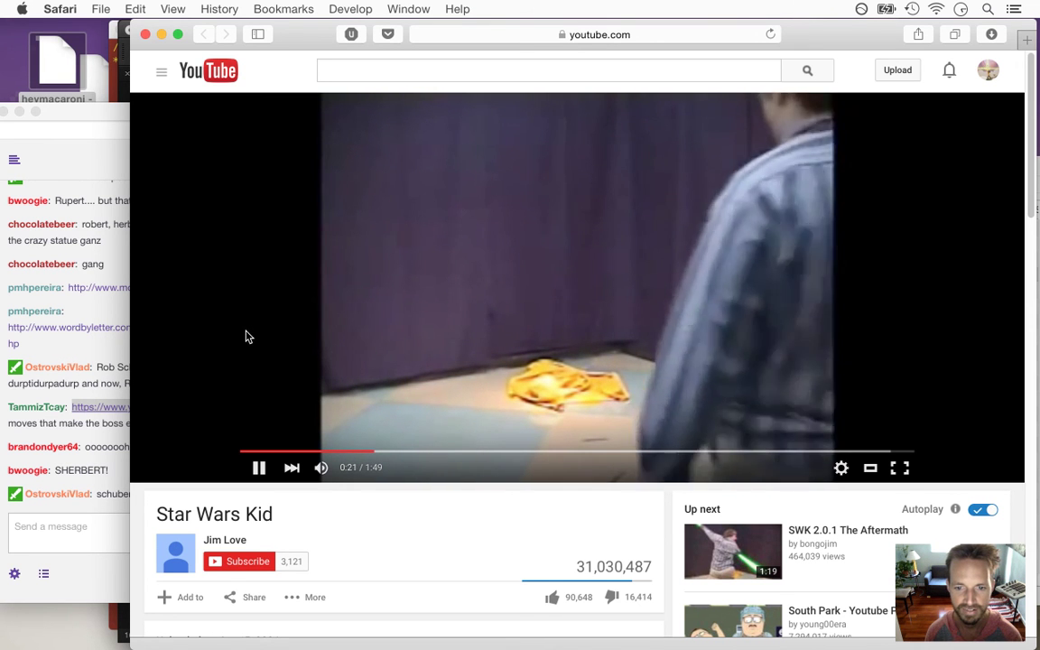
Read the latest chat messages, including the bomb cube question, and play the suggested YouTube video SWK 2.0.1 The Aftermath
left_click(99, 425)
left_click_drag(99, 399, 153, 413)
left_click(155, 412)
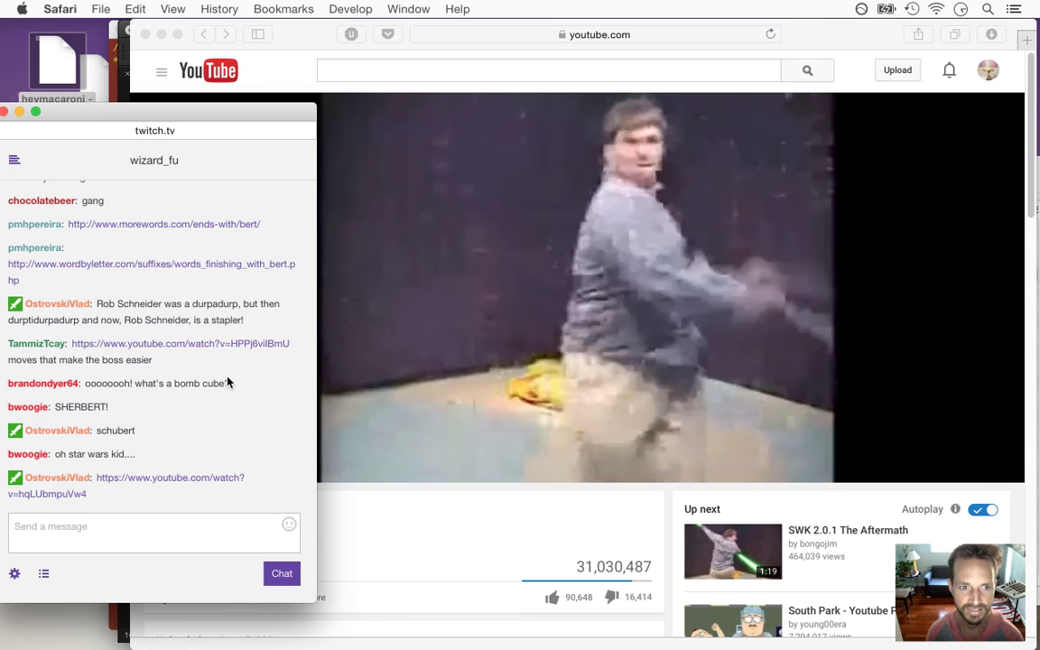
left_click_drag(127, 386, 224, 386)
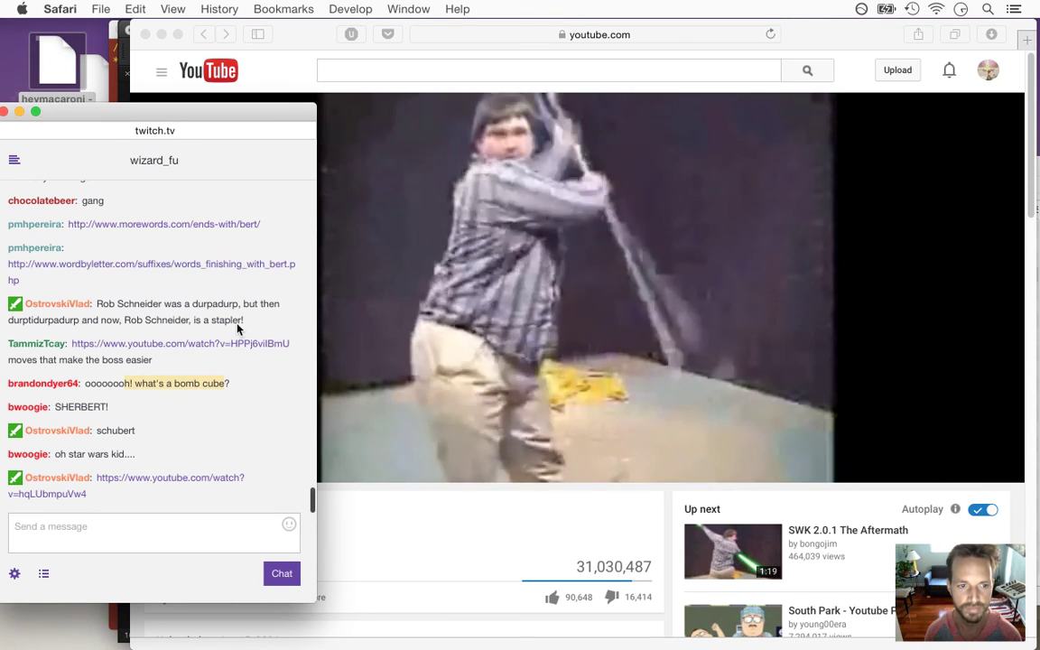
double_click(111, 431)
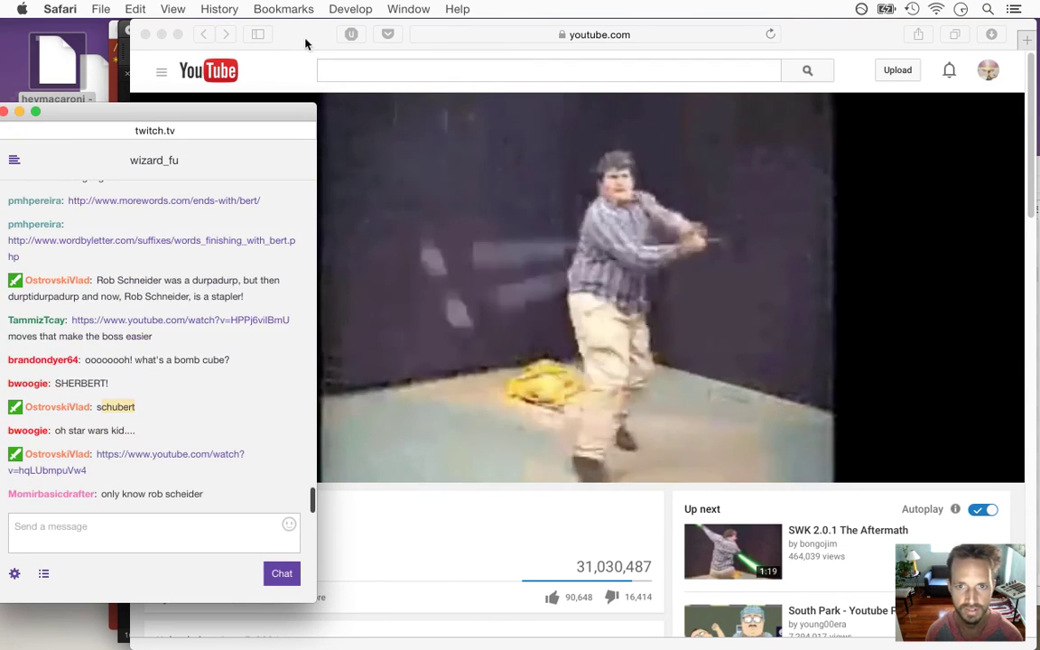
left_click(273, 35)
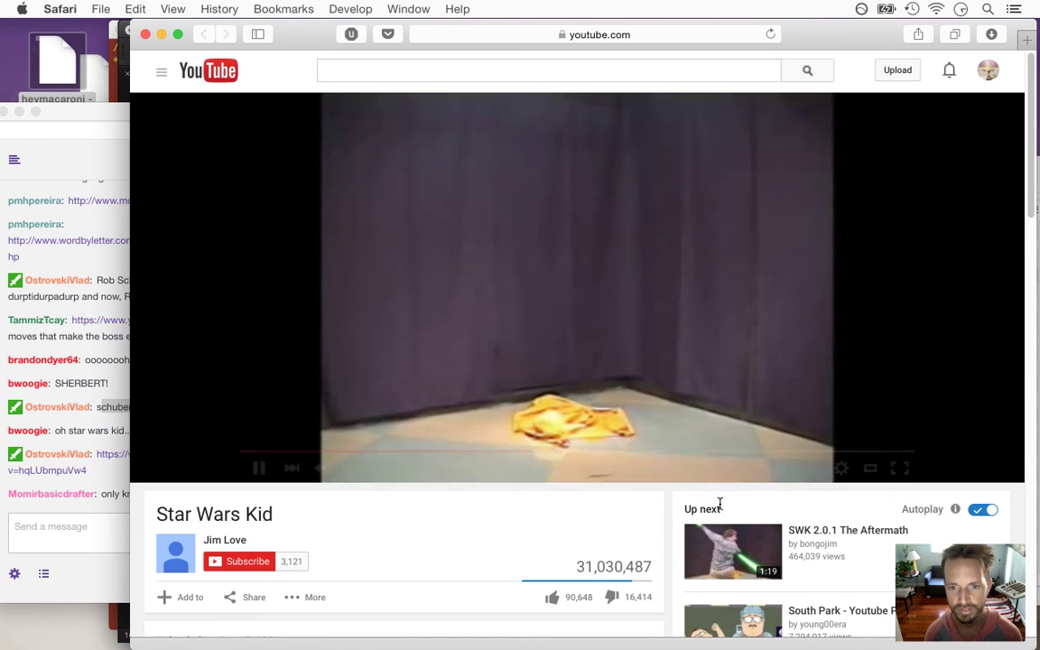
left_click(817, 534)
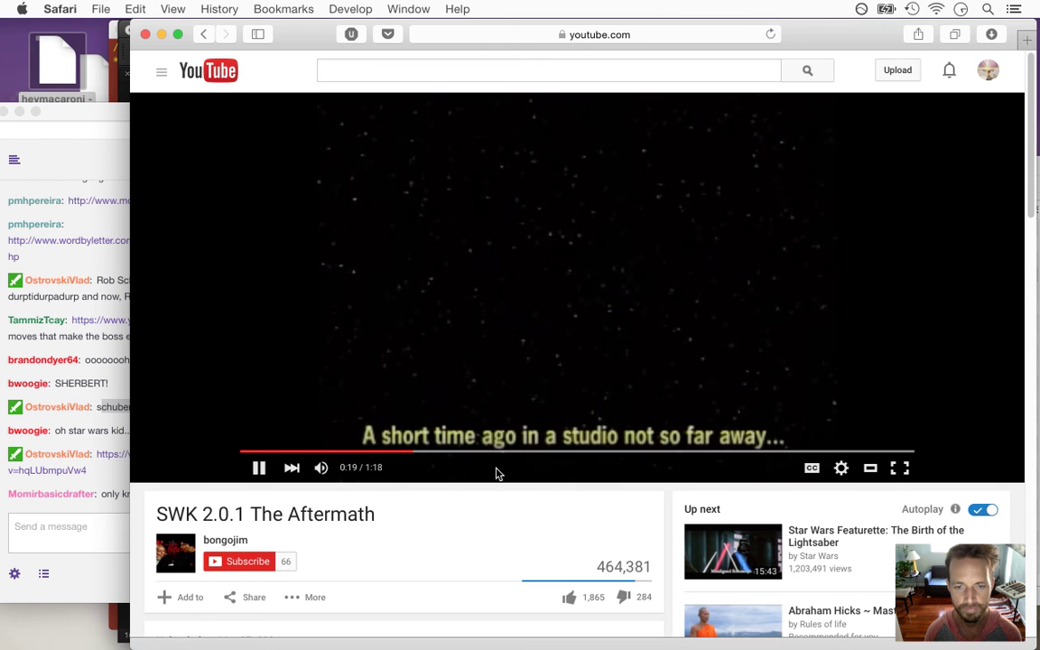
Skip ahead in the SWK 2.0.1 video, and open the chat's YouTube link v=hqLUbmpuVw4 in a new window with the sound muted
left_click(528, 451)
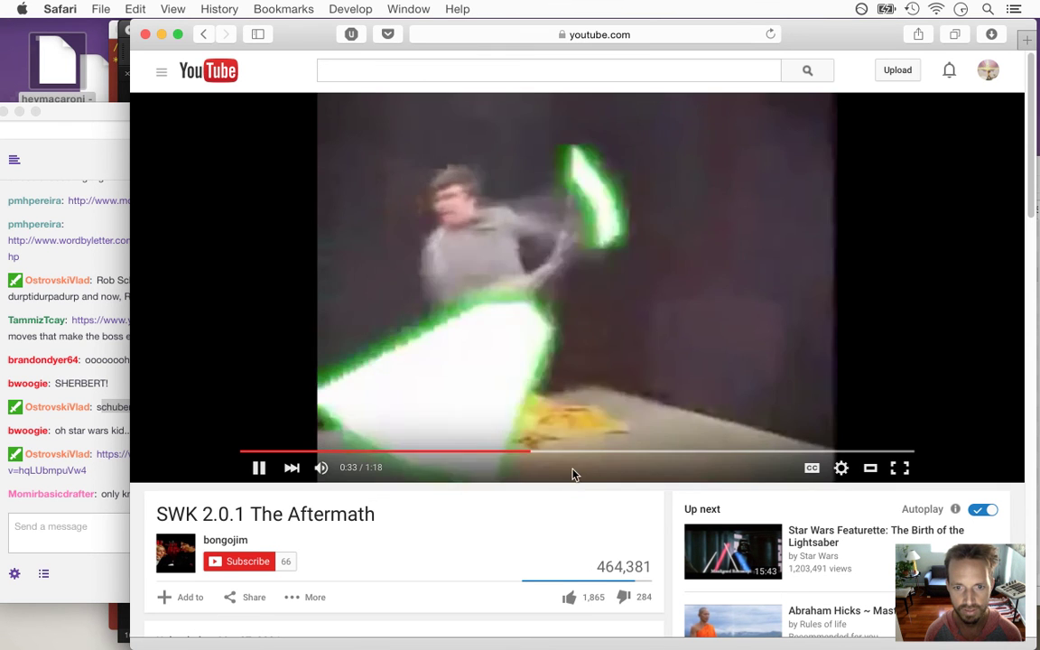
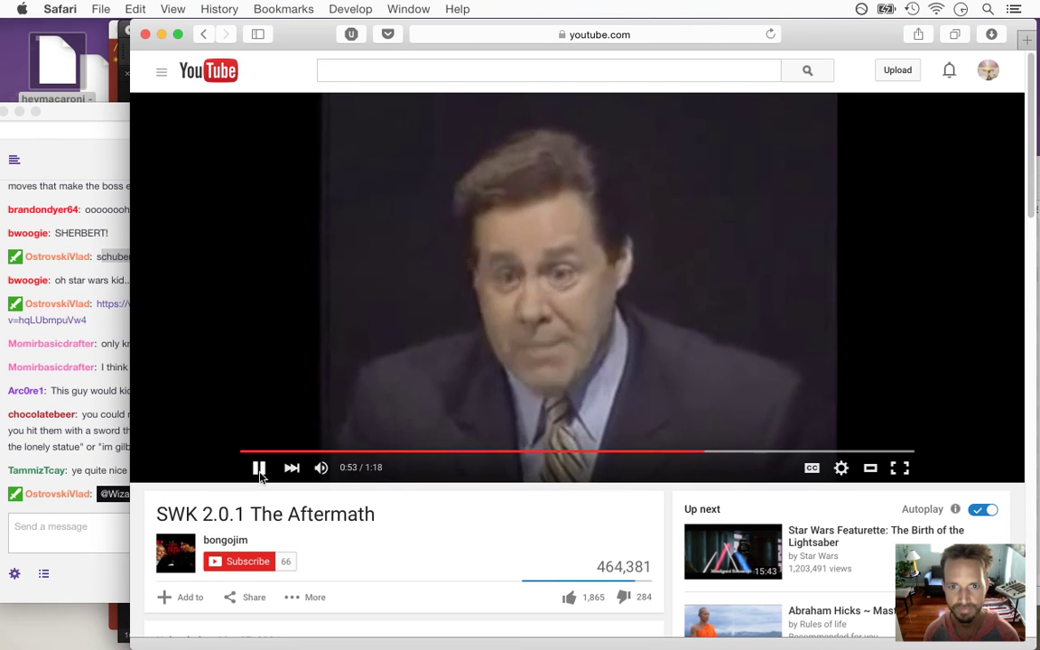
left_click(63, 457)
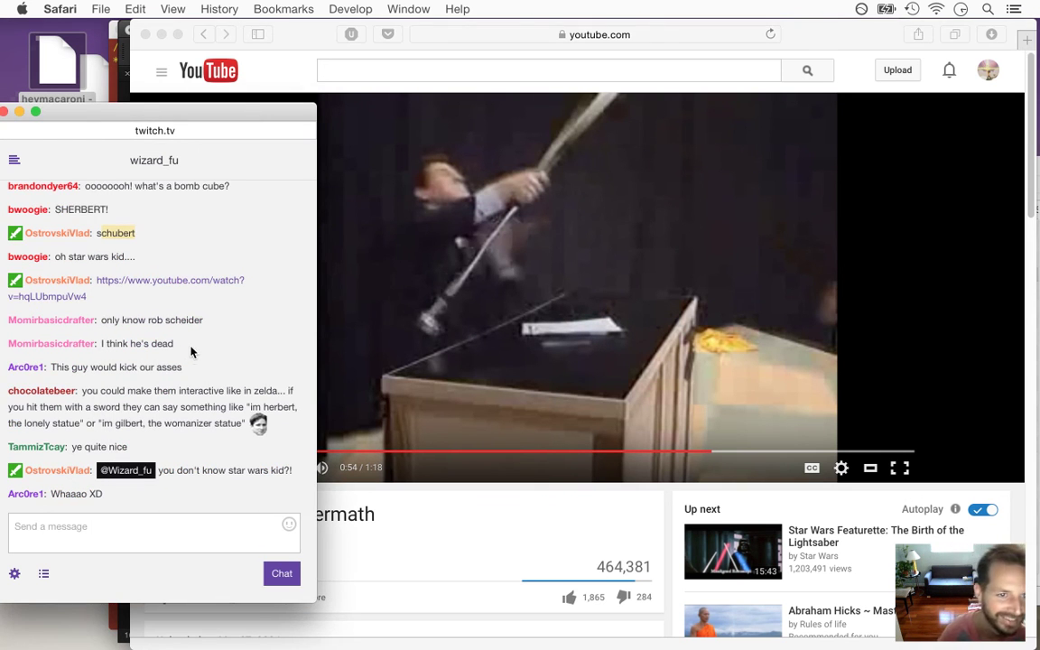
right_click(193, 282)
left_click(221, 301)
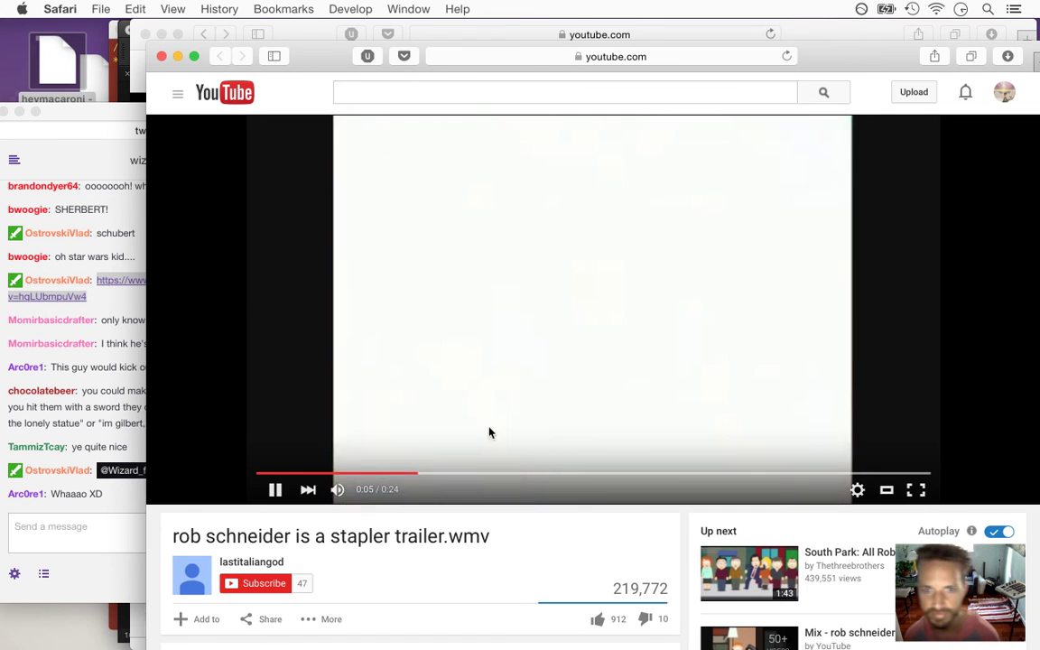
key("XF86AudioMute")
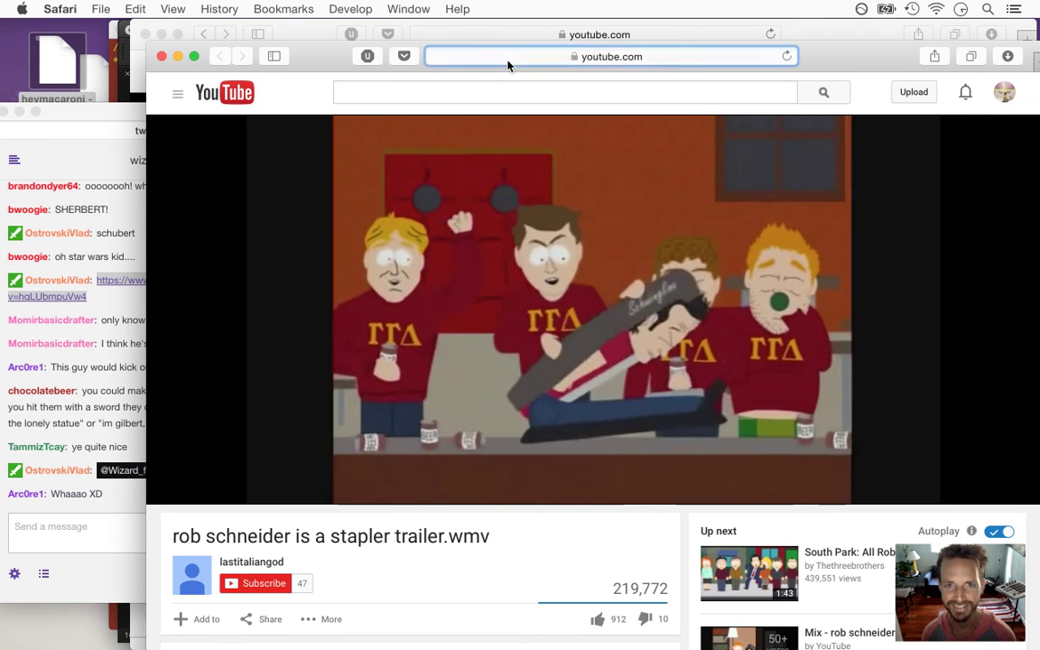
Save the address of the "rob schneider is a stapler" video as a shortcut on the desktop and close both YouTube windows
left_click(487, 57)
left_click_drag(436, 56, 45, 63)
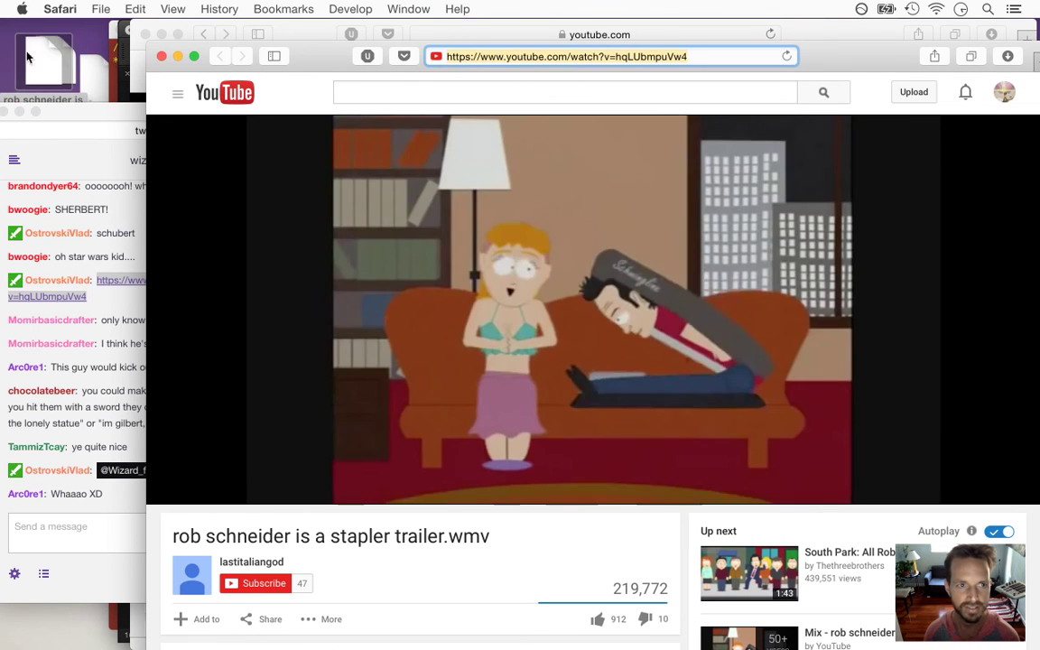
left_click(161, 56)
left_click(296, 36)
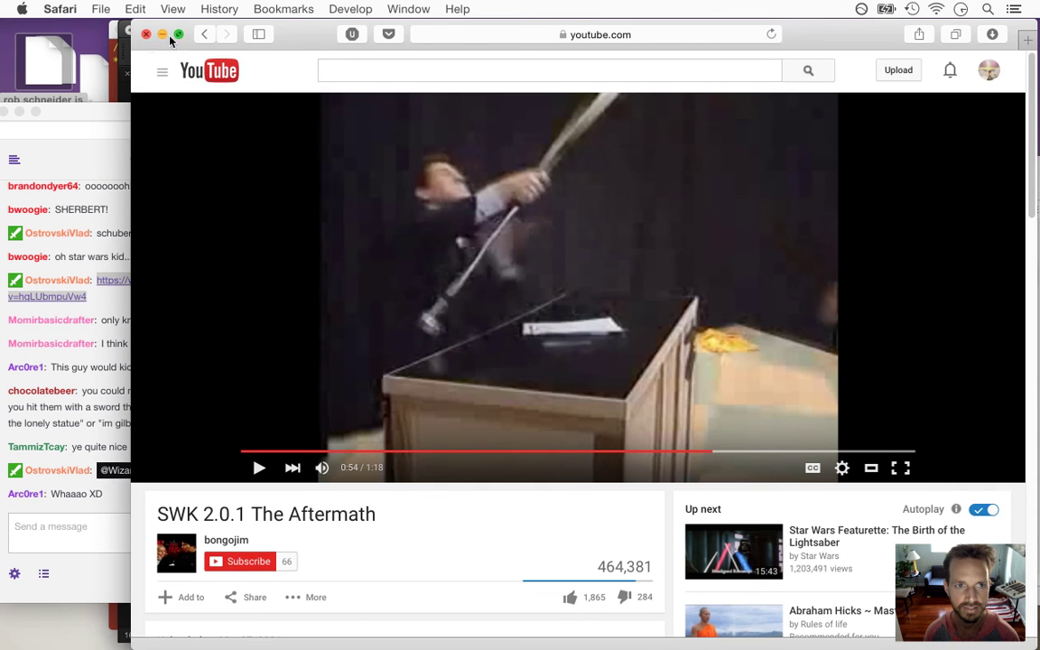
left_click(146, 35)
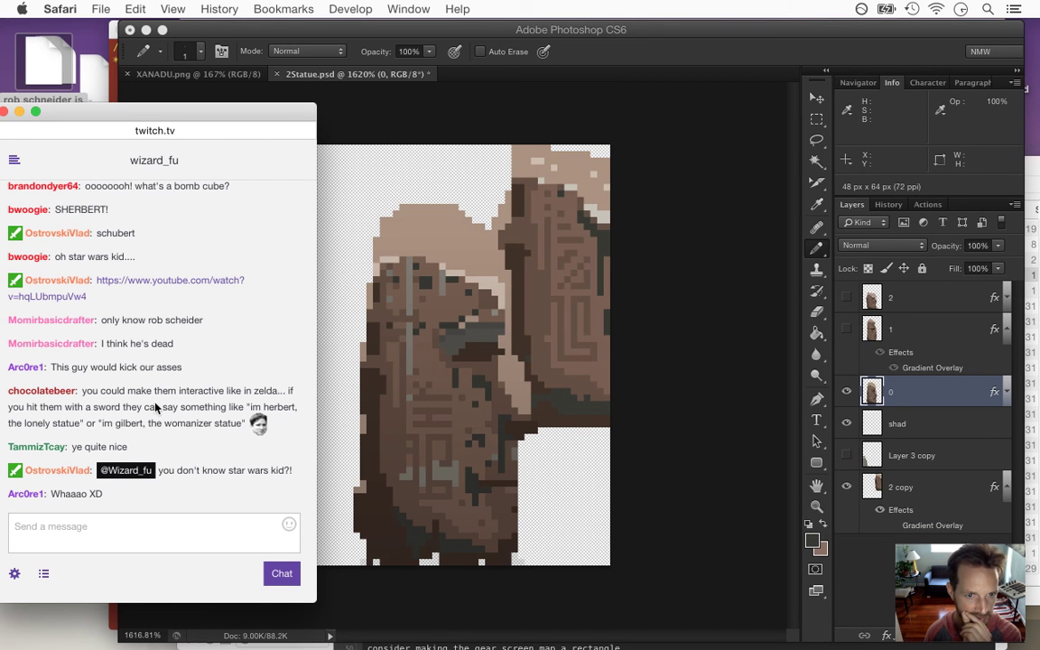
Read the chat's interactive statue idea and select the earlier name list "robert, herbert, friedbert, engelbert and norbert"
left_click_drag(129, 398, 218, 419)
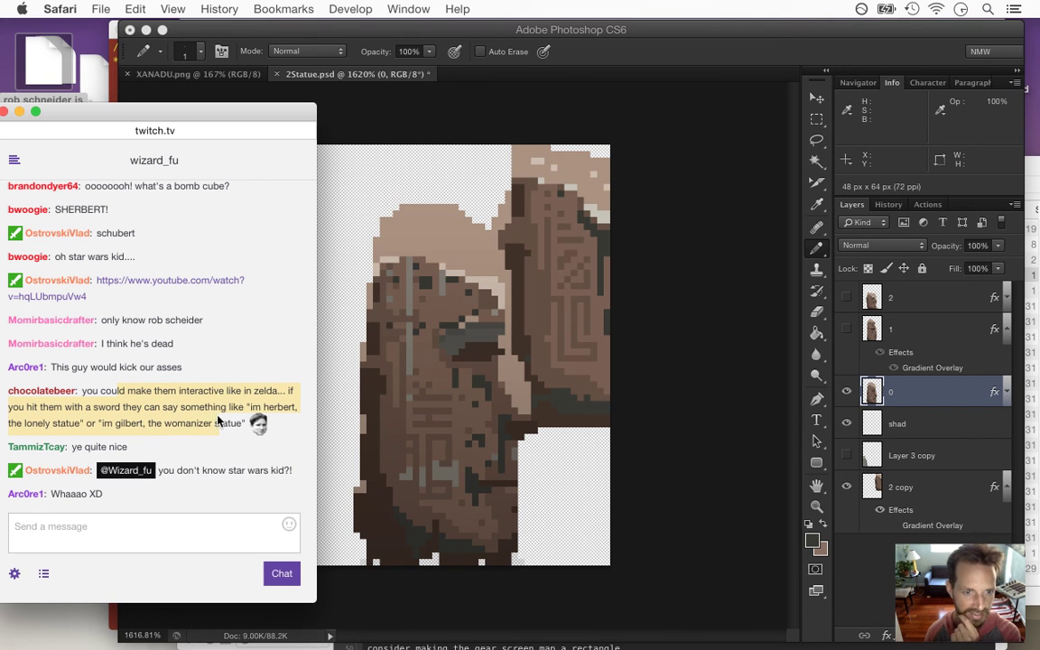
left_click(225, 359)
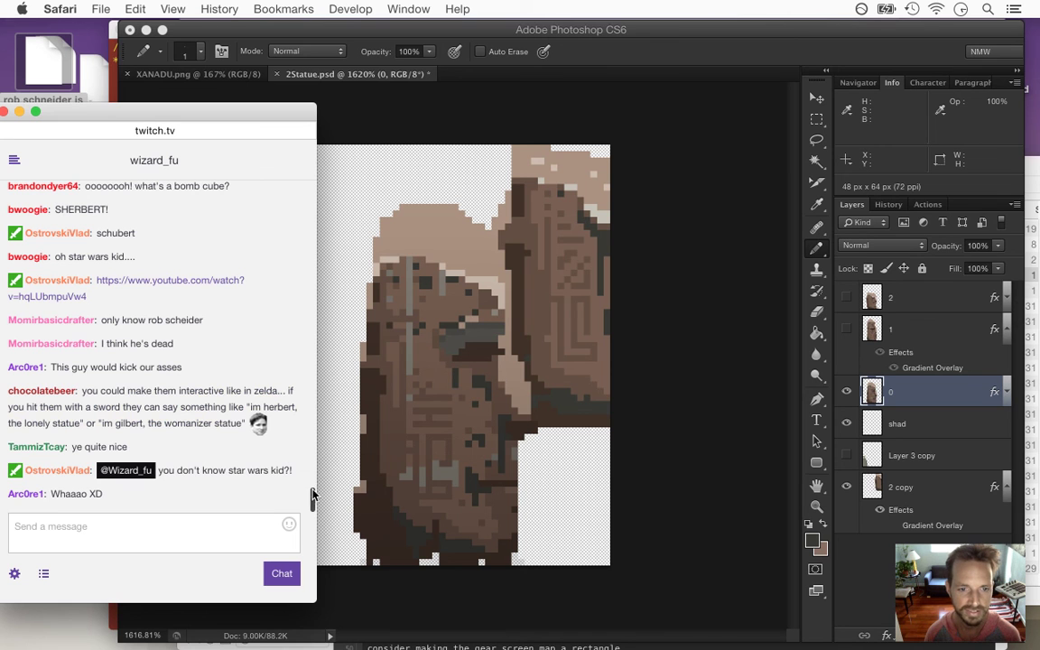
left_click_drag(313, 499, 313, 471)
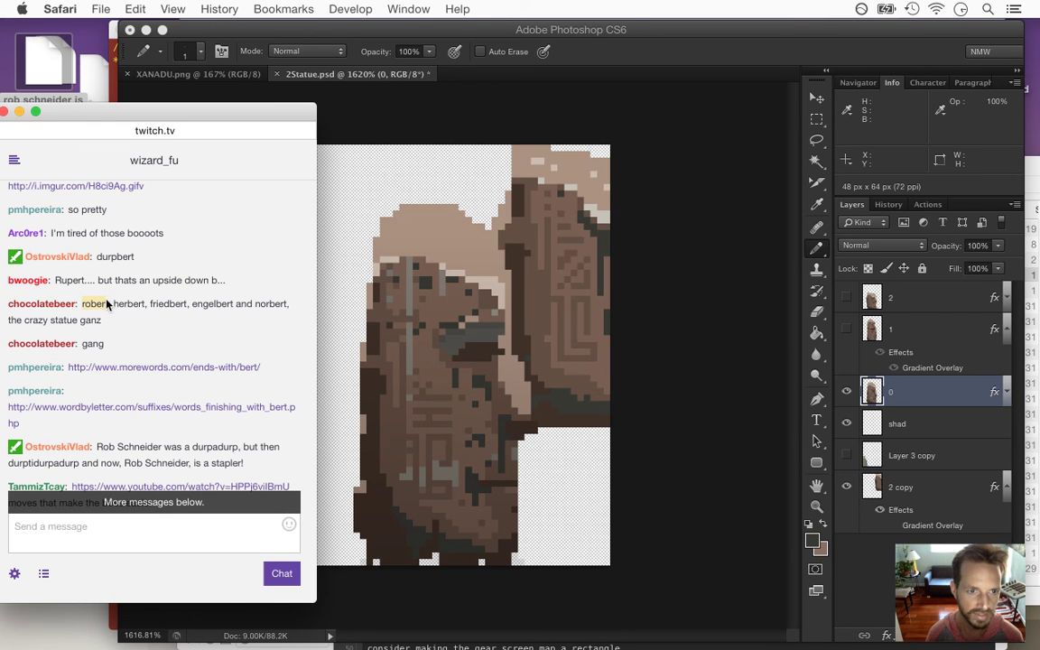
left_click_drag(188, 309, 287, 303)
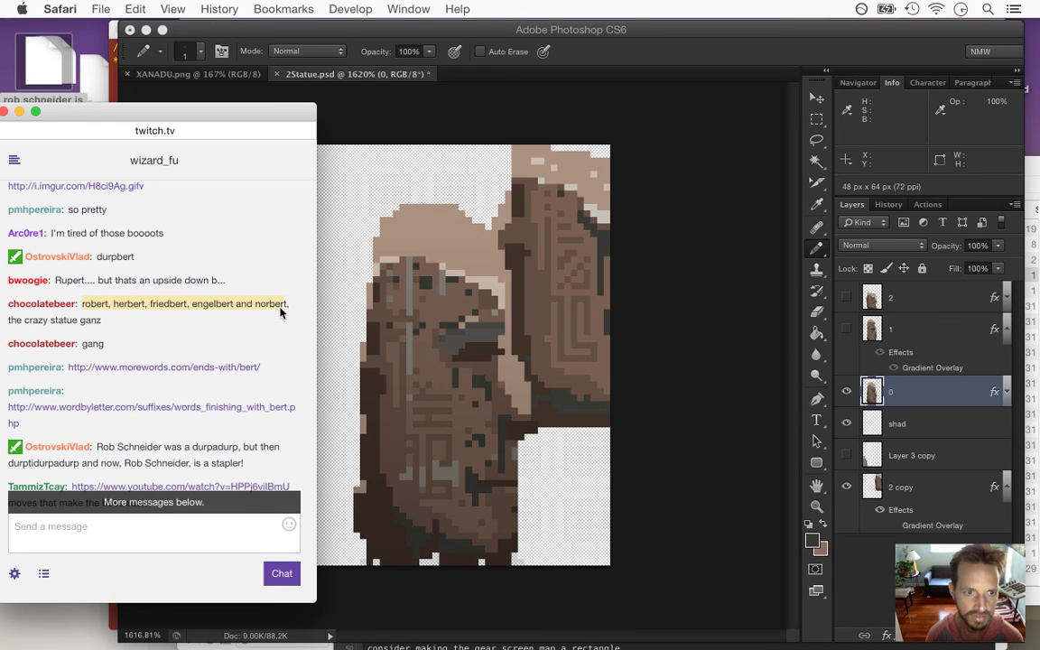
left_click(243, 502)
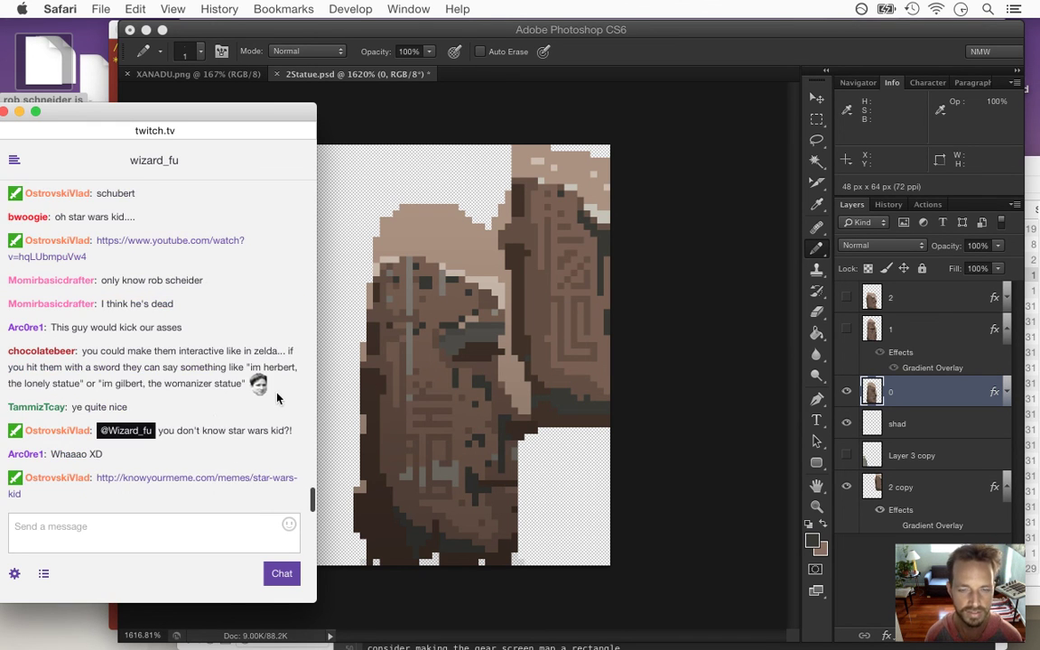
Switch to Xcode and complete the Ideas.txt entry as "statues interact if hit: robert, herbert, friedbert, engelbert and norbert, lambert, sherbert"
key("super+Tab")
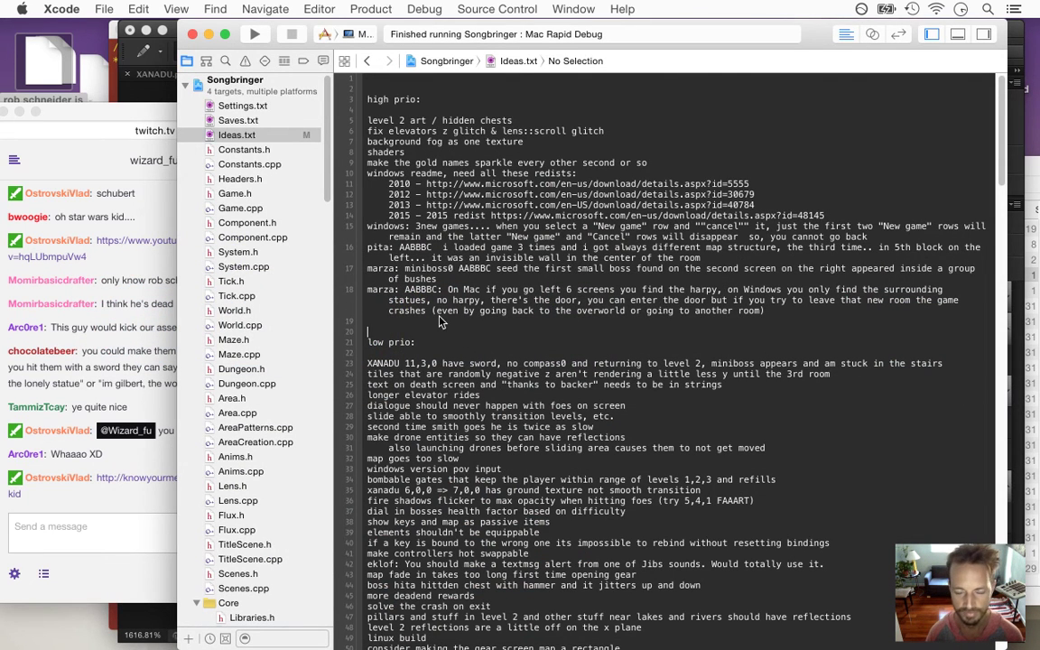
key("super+Down")
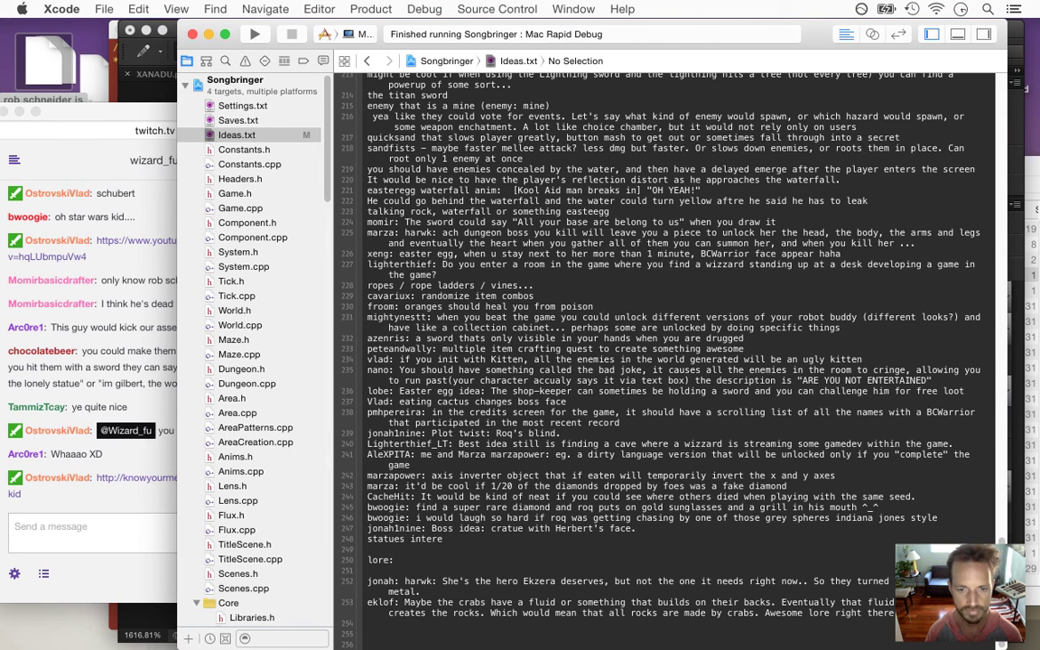
type("t if h")
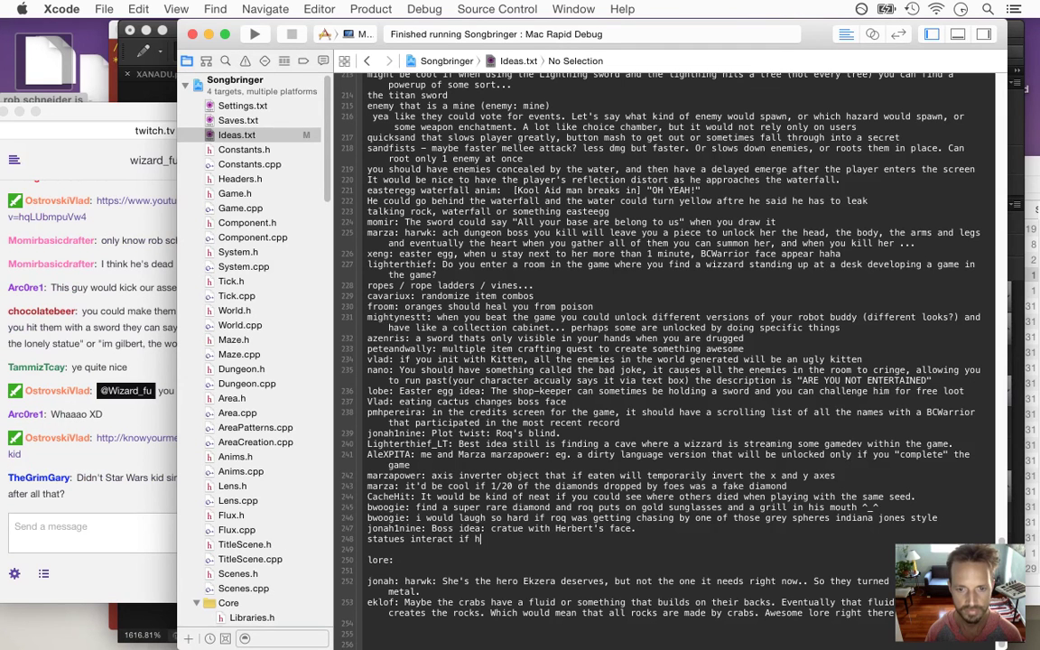
type("it:")
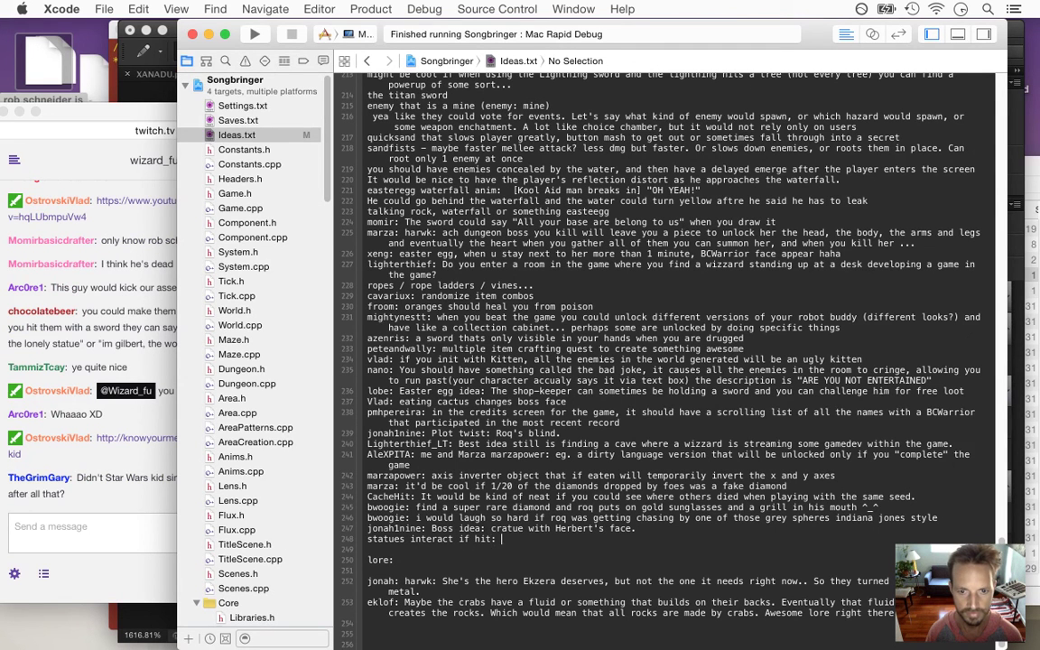
type("robert, herbert, friedbert, engelbert and norbert, lambert, sherbert")
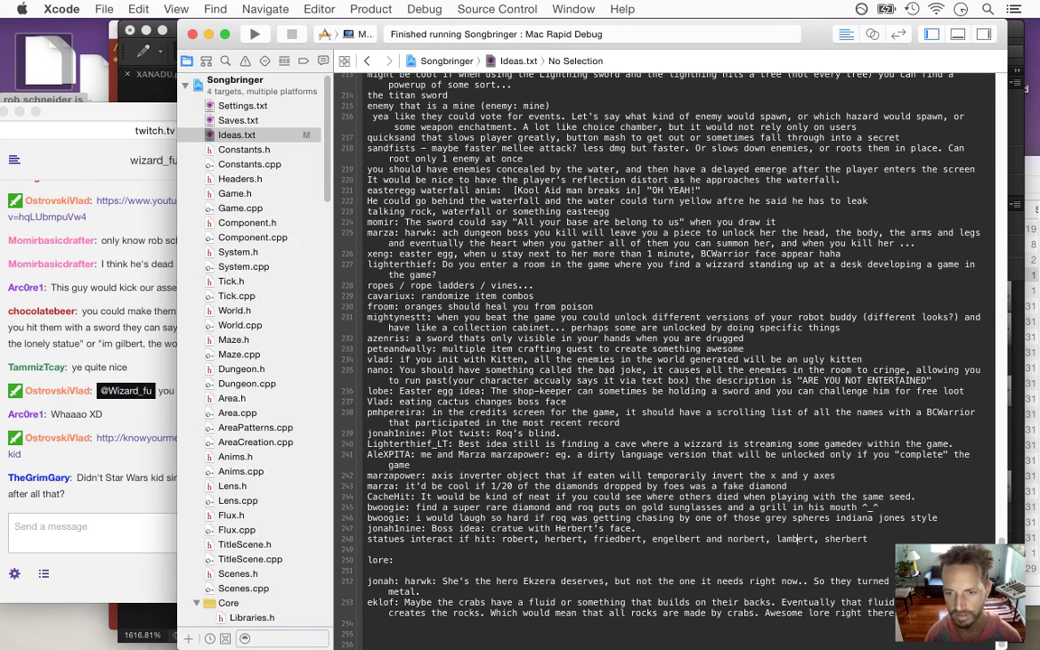
Replace the "and" between engelbert and norbert with a comma and append rupert to the statue name list
key("BackSpace")
key("BackSpace")
key("BackSpace")
key("BackSpace")
type(",")
key("super+Right")
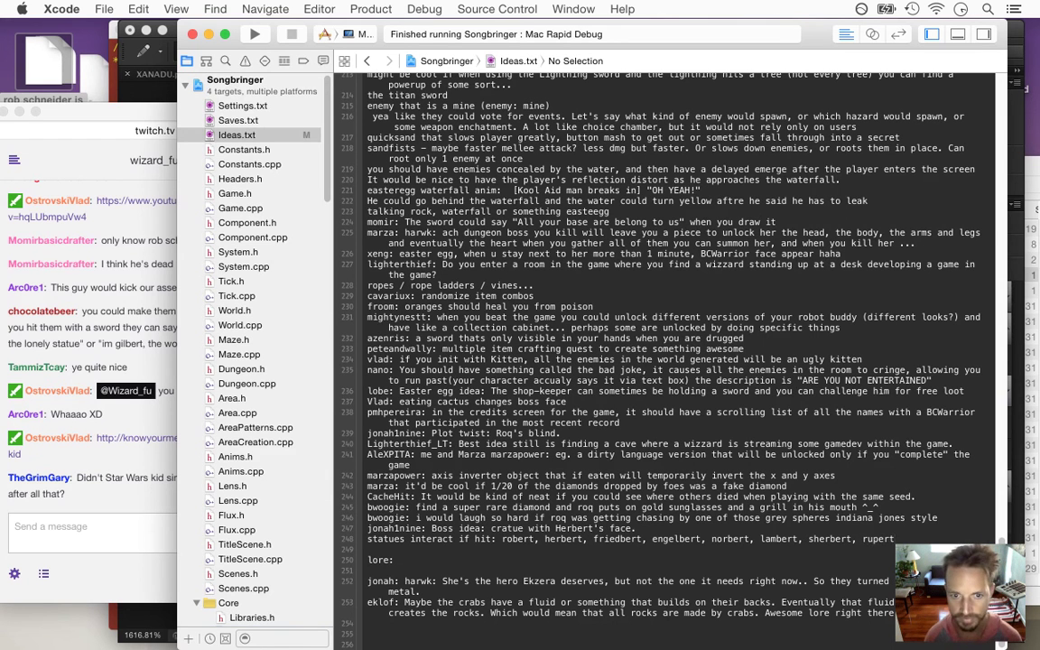
Check the newest Twitch chat messages and append gilbert to the statue name list in Ideas.txt
left_click(136, 413)
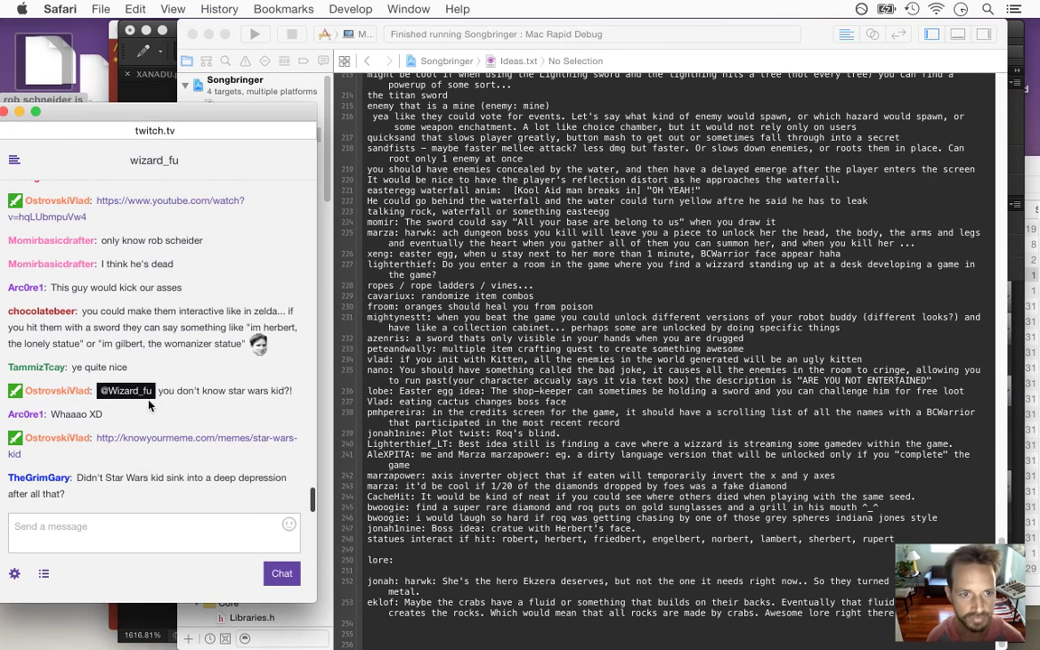
left_click_drag(175, 391, 244, 394)
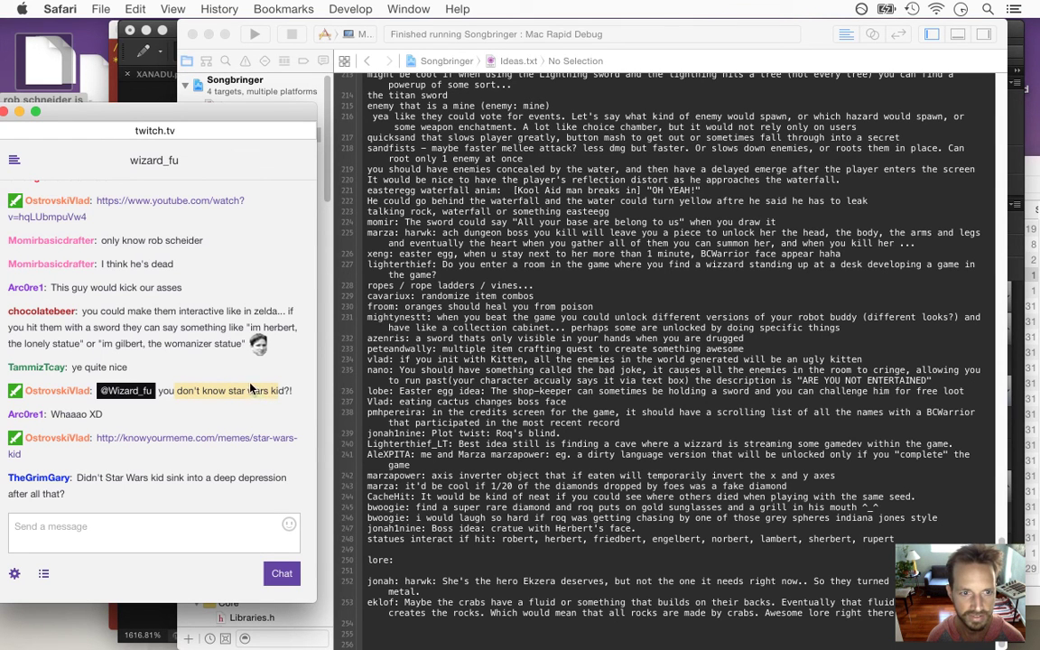
left_click(638, 548)
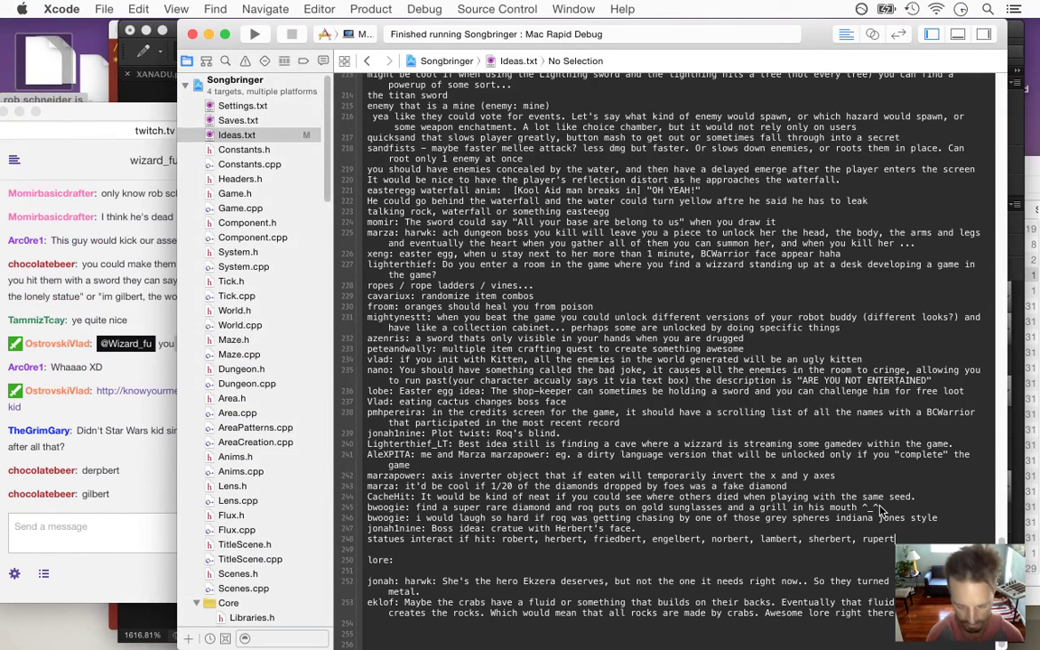
type(", gilbert")
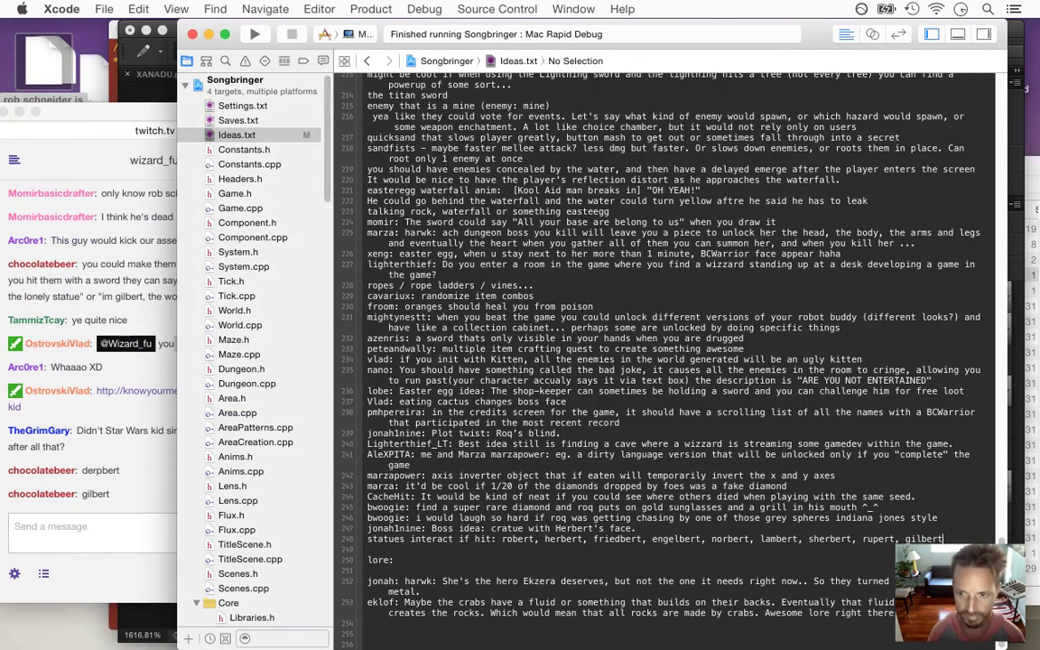
Open the knowyourmeme.com star-wars-kid link from the Twitch chat and skim the article's About, Origin and Spread sections
left_click(120, 381)
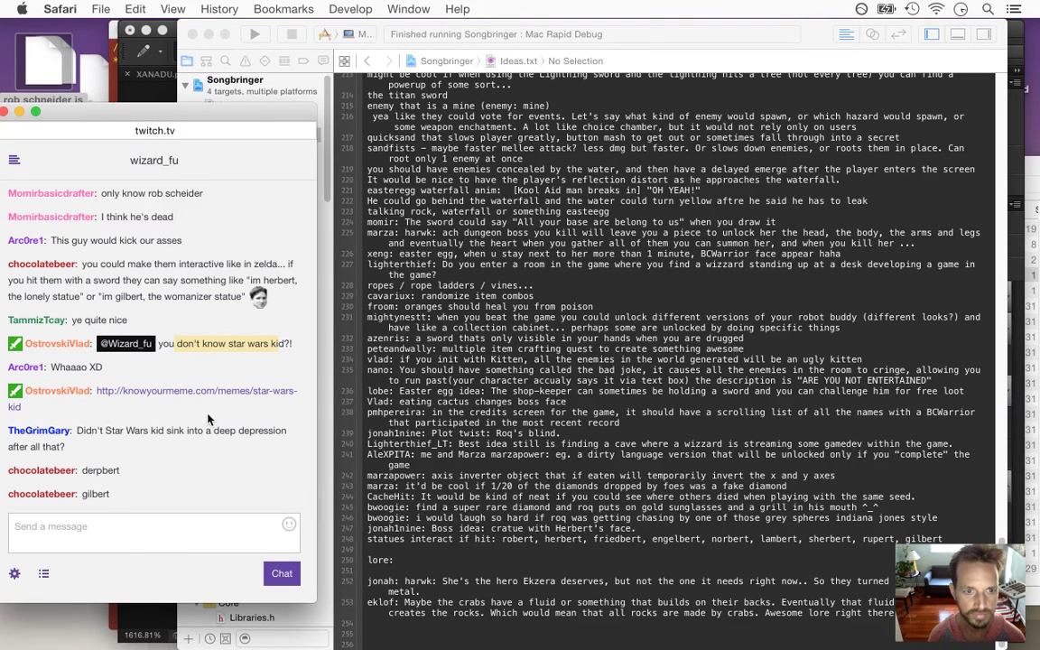
right_click(190, 400)
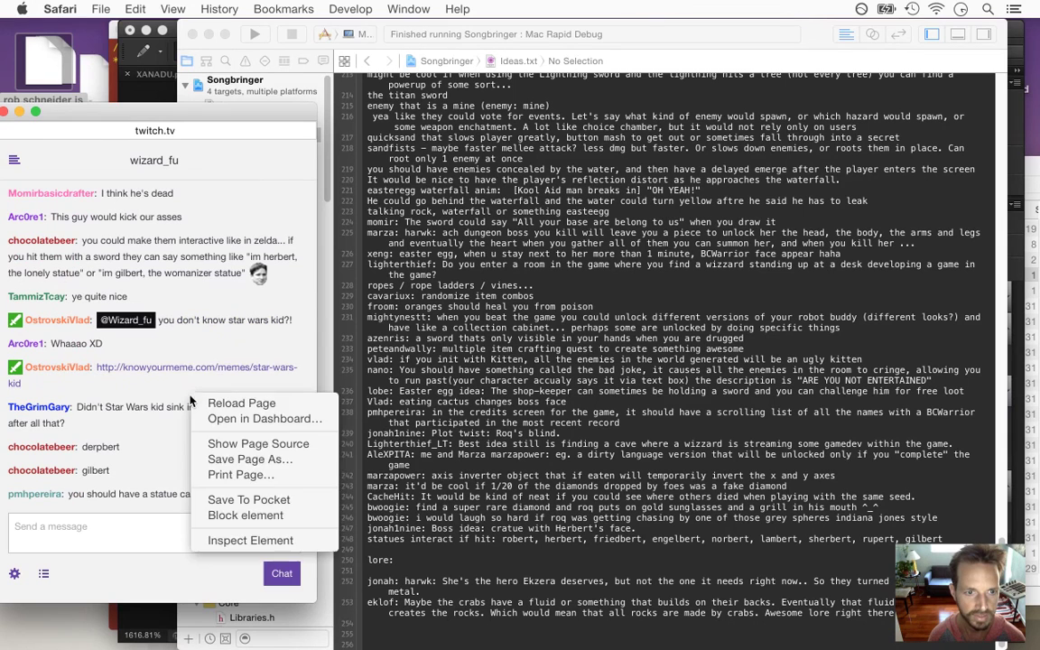
right_click(182, 367)
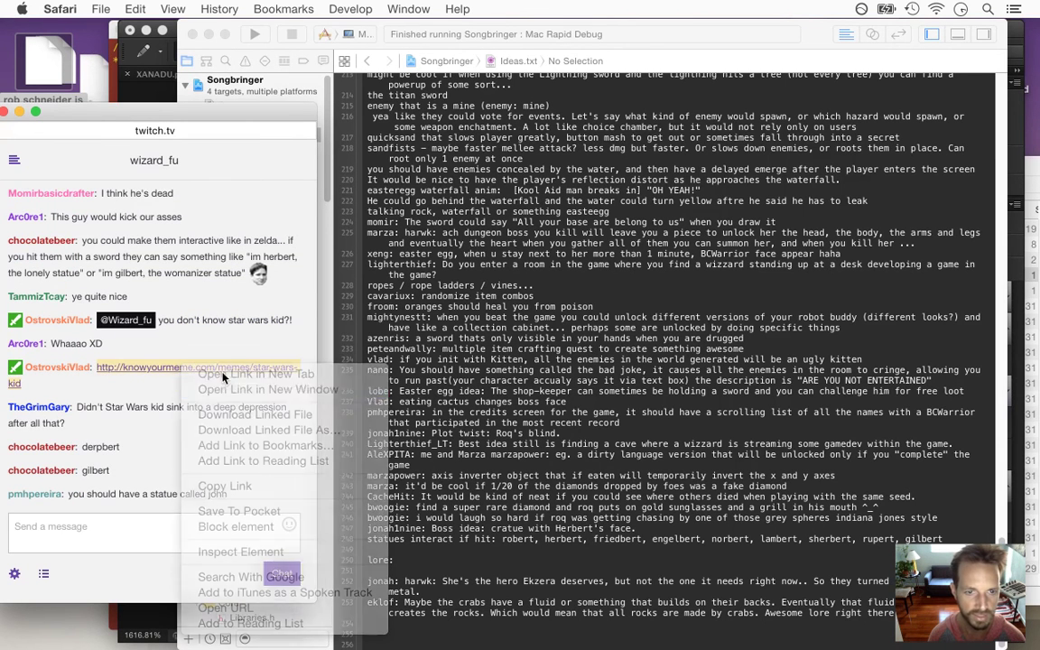
left_click(255, 371)
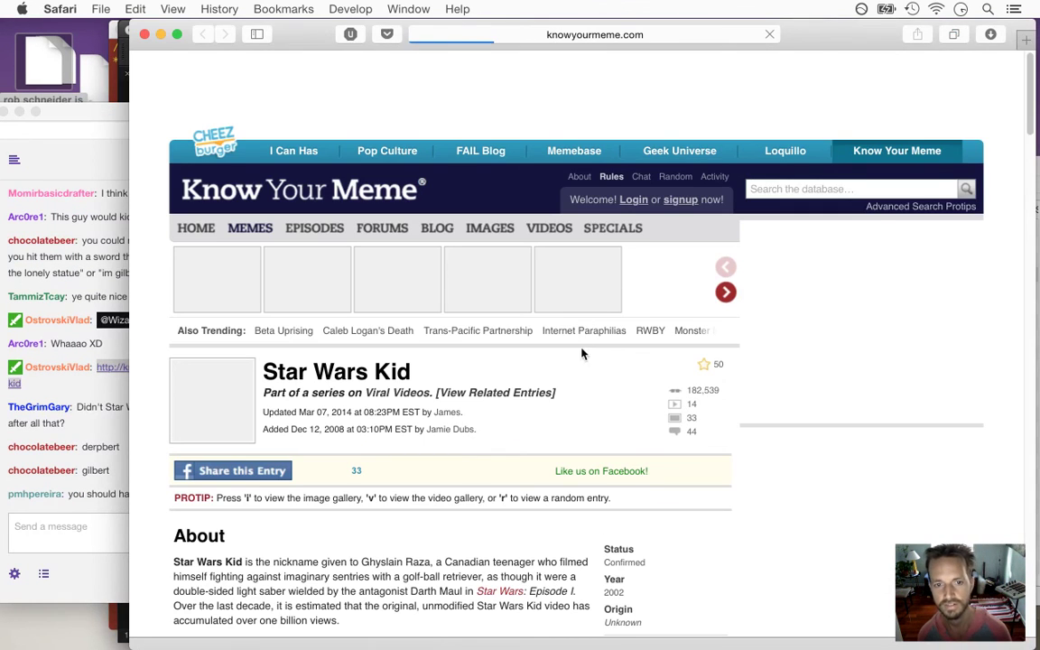
scroll(1024, 102, "down", 2)
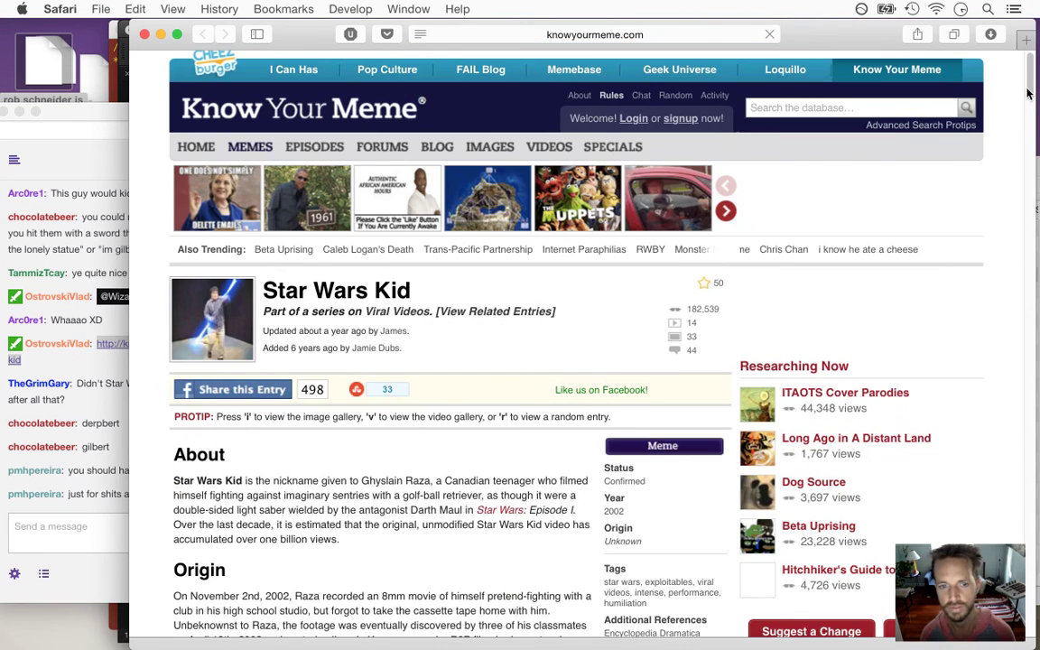
scroll(1027, 101, "down", 2)
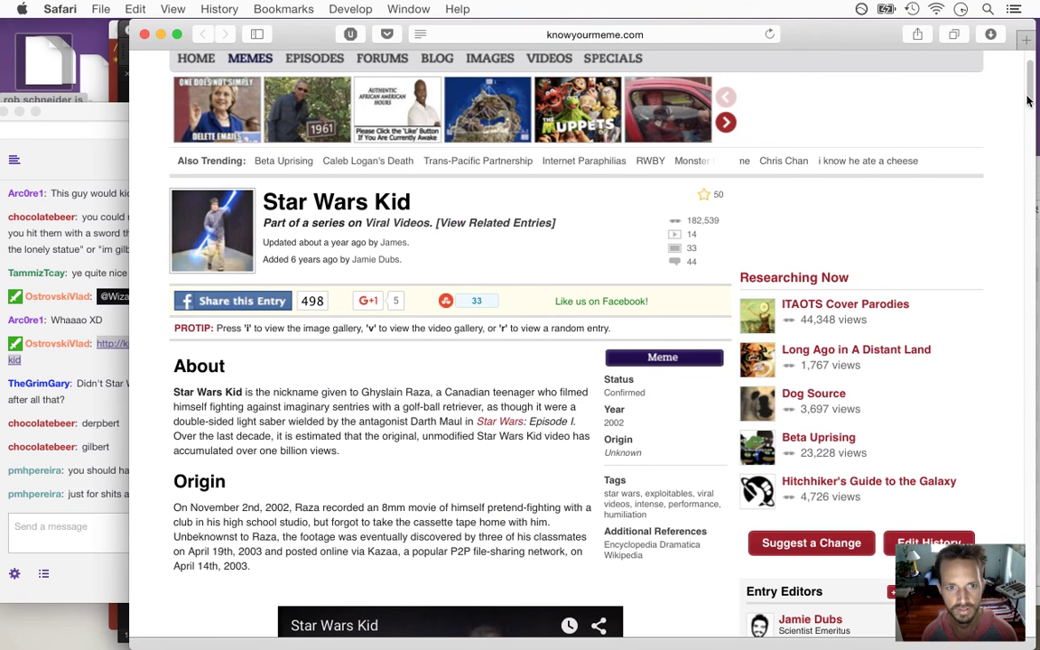
scroll(1027, 101, "down", 3)
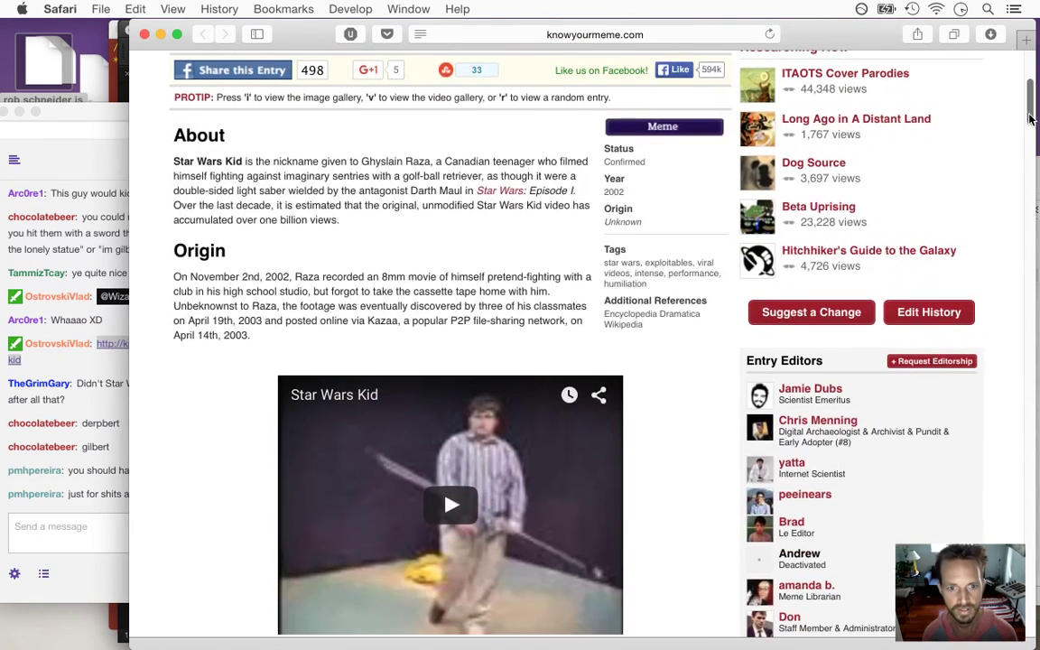
left_click_drag(1029, 117, 1031, 146)
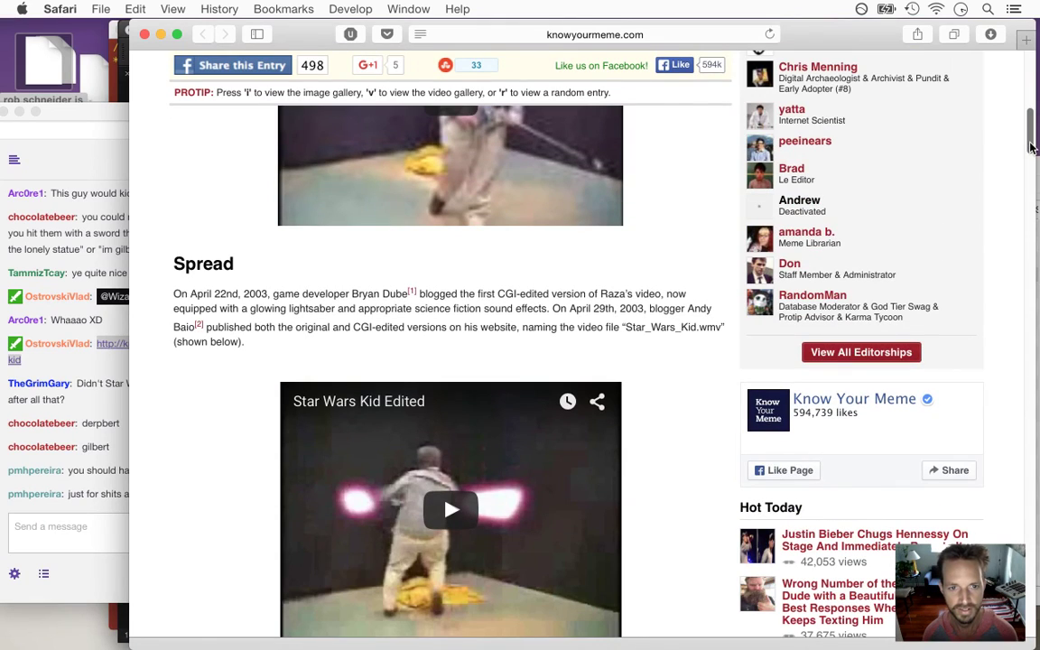
left_click_drag(1030, 146, 1025, 208)
left_click_drag(1023, 212, 898, 43)
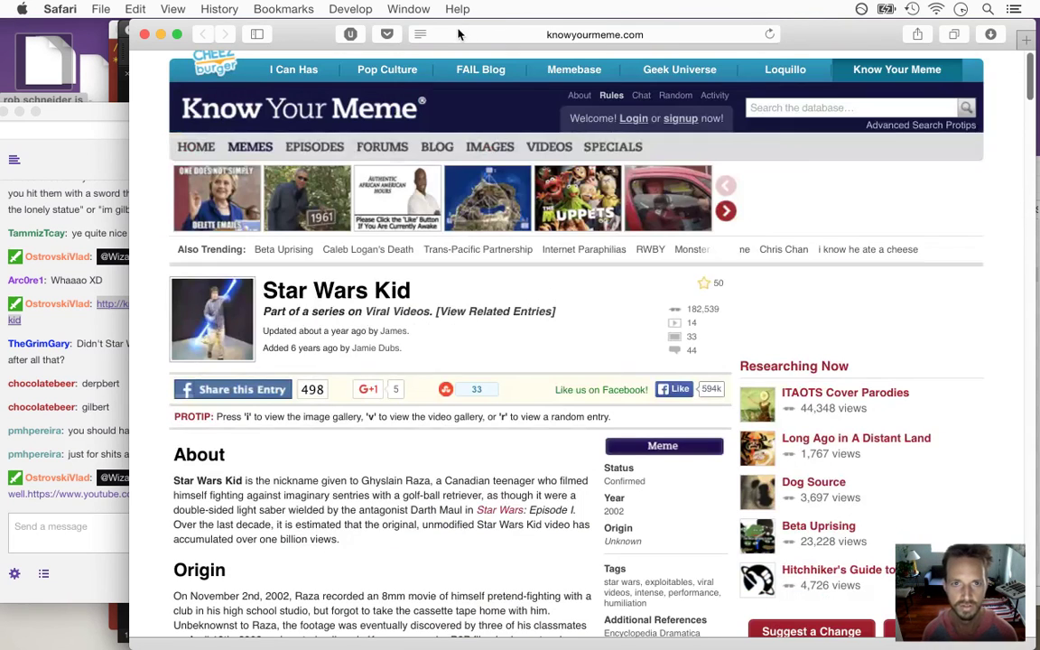
Save the address of the Know Your Meme Star Wars Kid page as a desktop shortcut and close its window
left_click(417, 35)
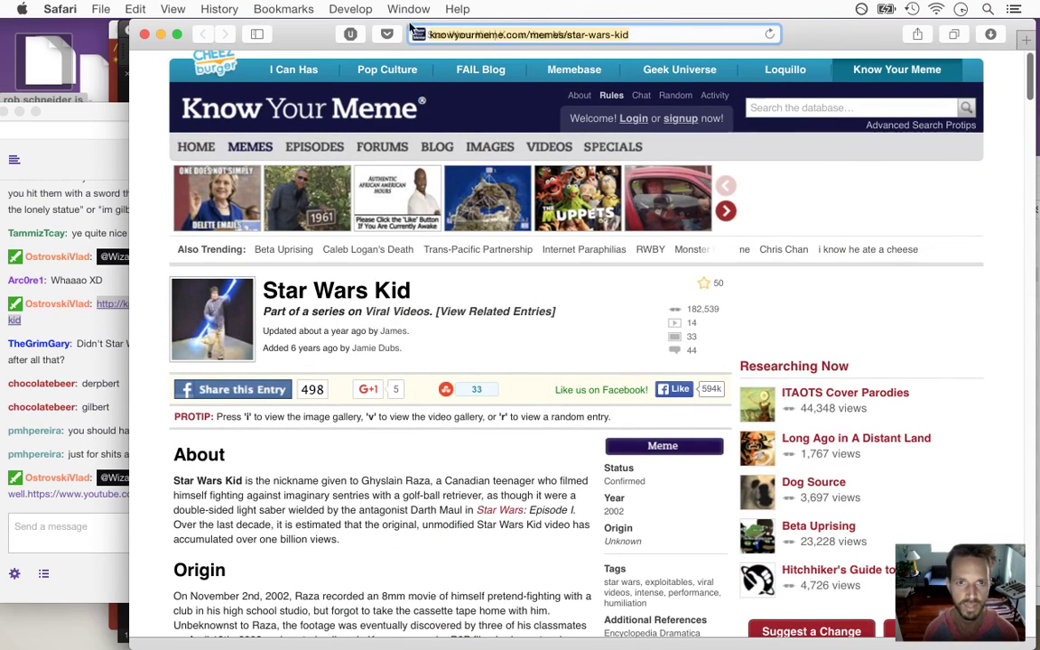
left_click(144, 34)
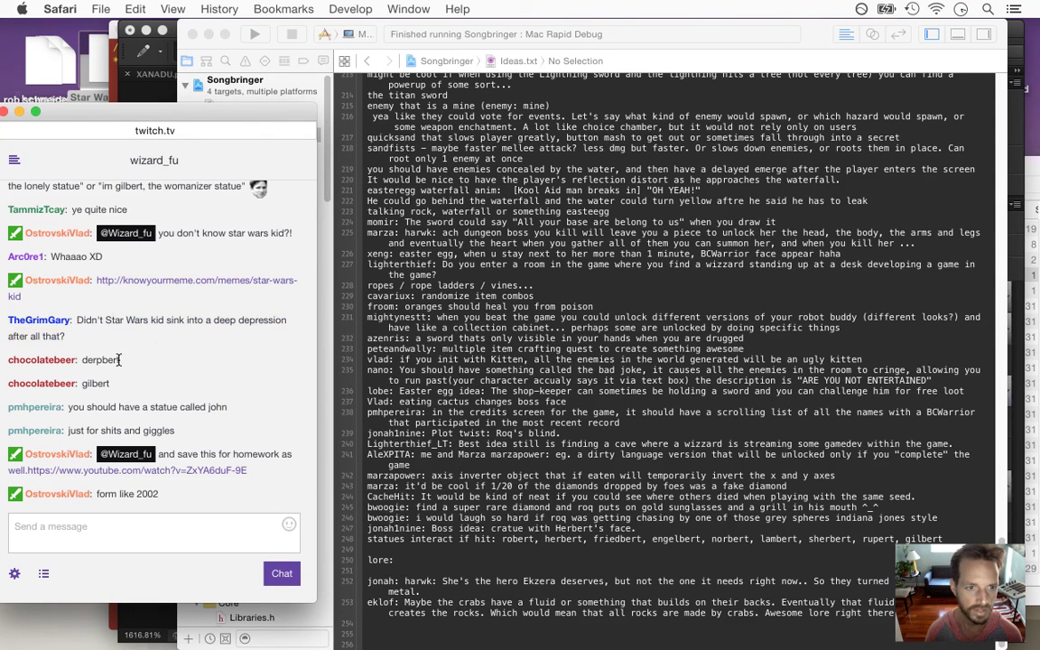
Copy derpbert from the Twitch chat and append it to the statue name list in Ideas.txt
left_click_drag(83, 360, 99, 363)
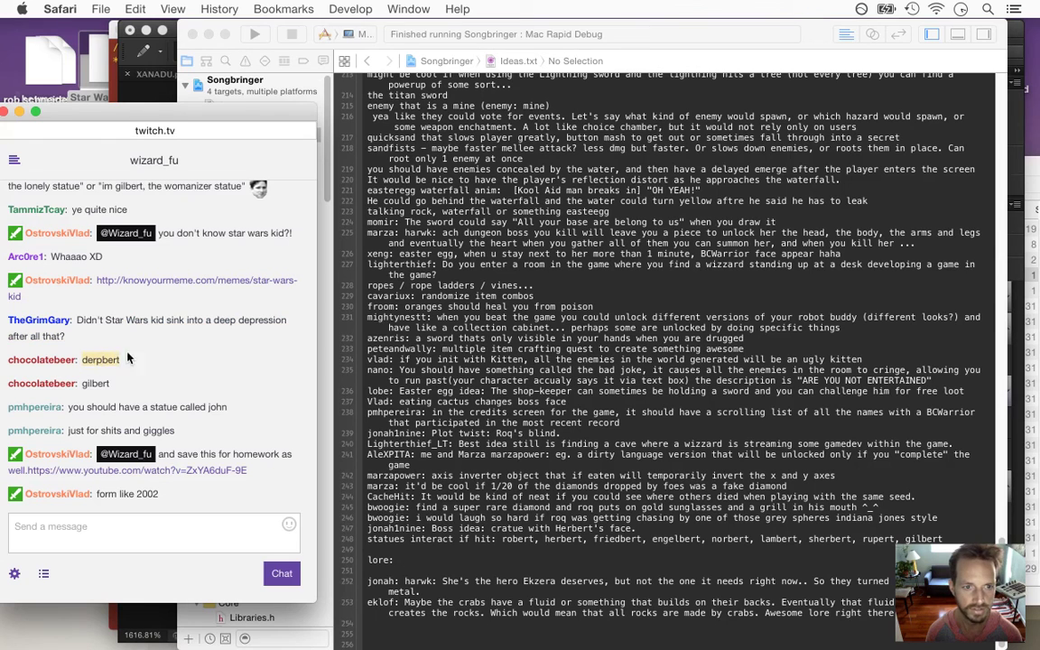
key("super+c")
left_click(624, 511)
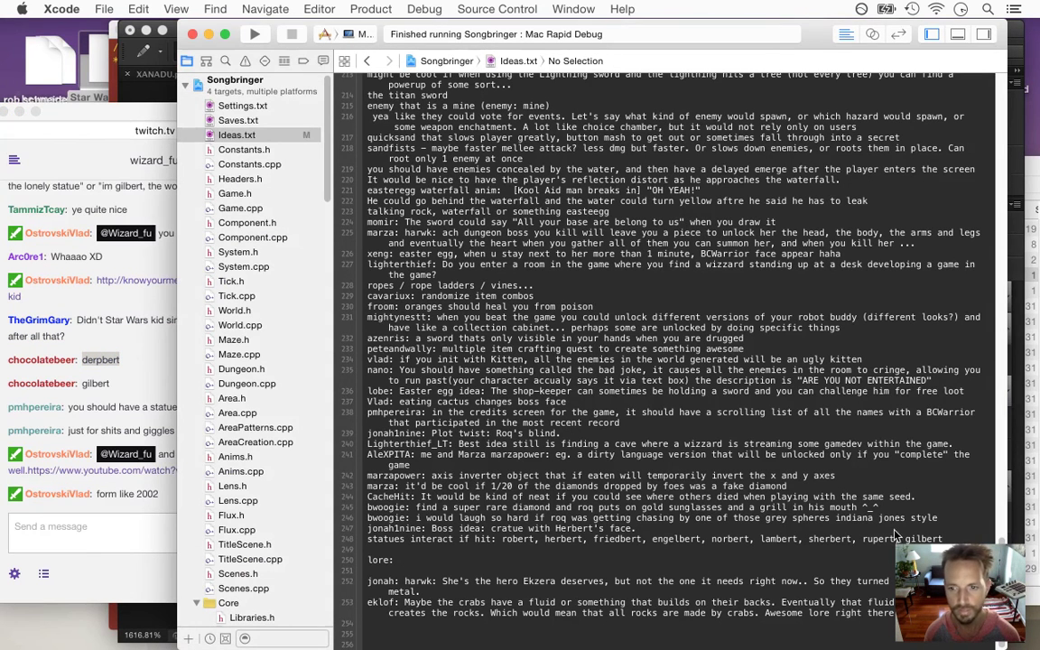
type(",")
key("super+v")
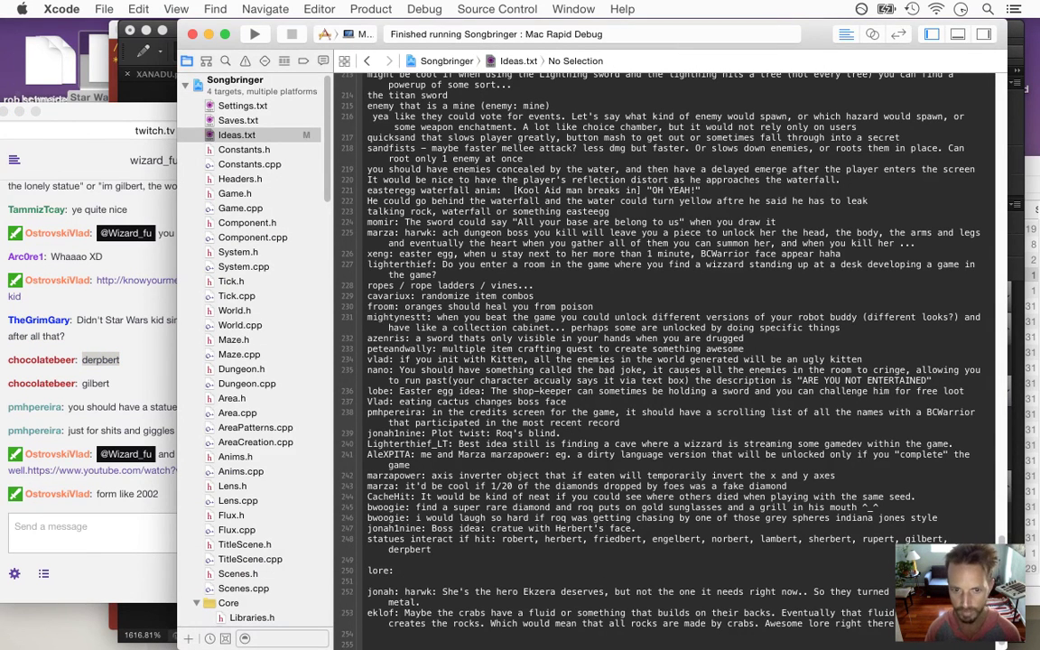
Append john from the Twitch chat to the statue name list, keeping a single space after the comma
left_click(142, 365)
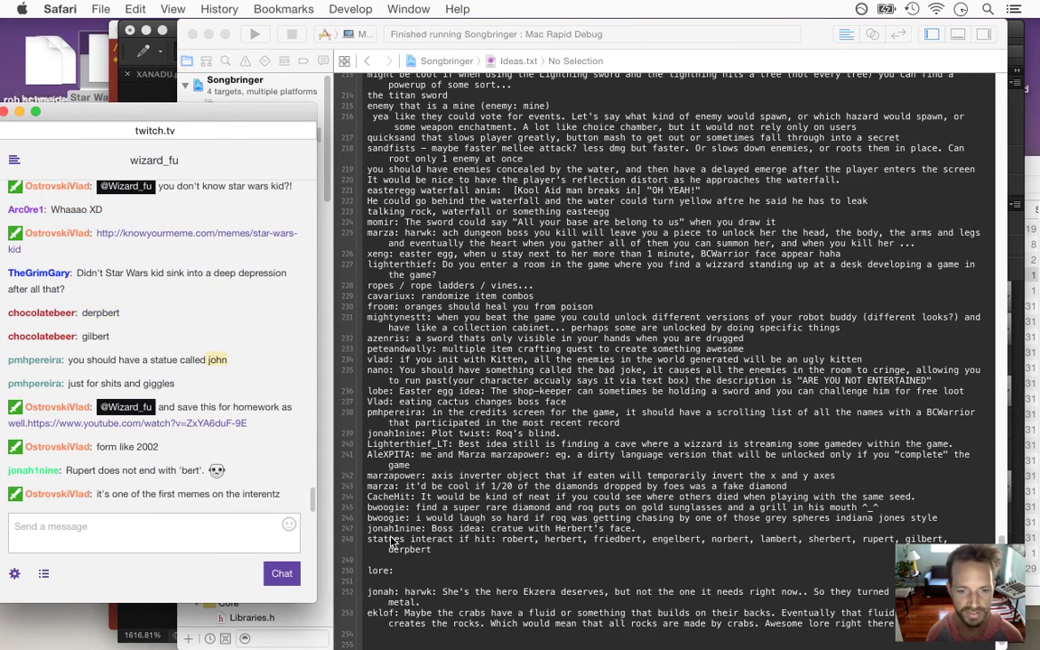
left_click(442, 553)
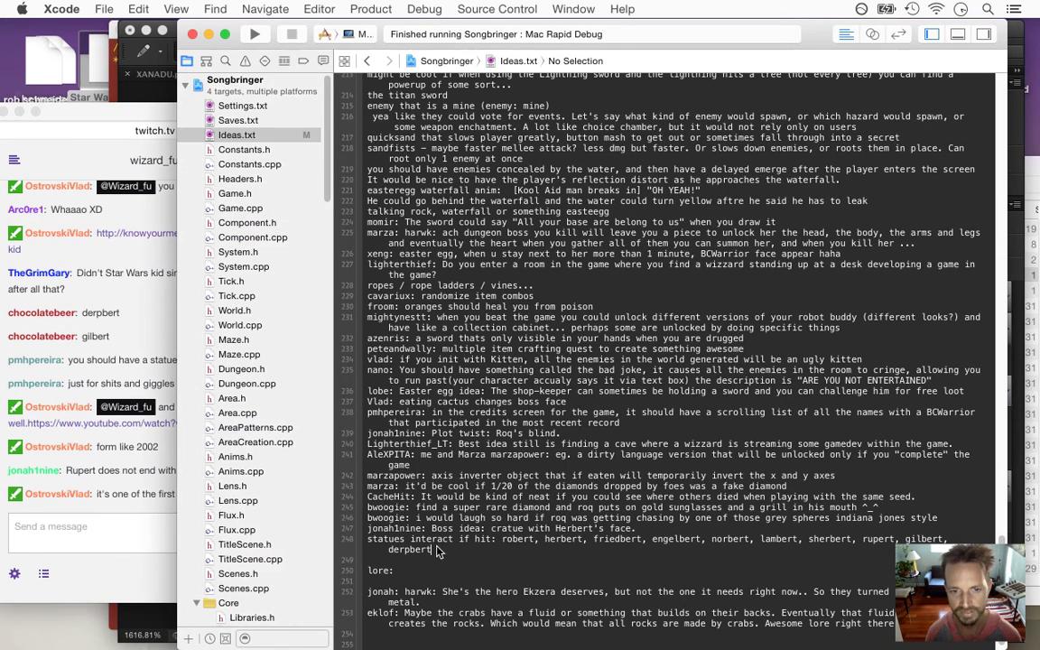
type(",  john")
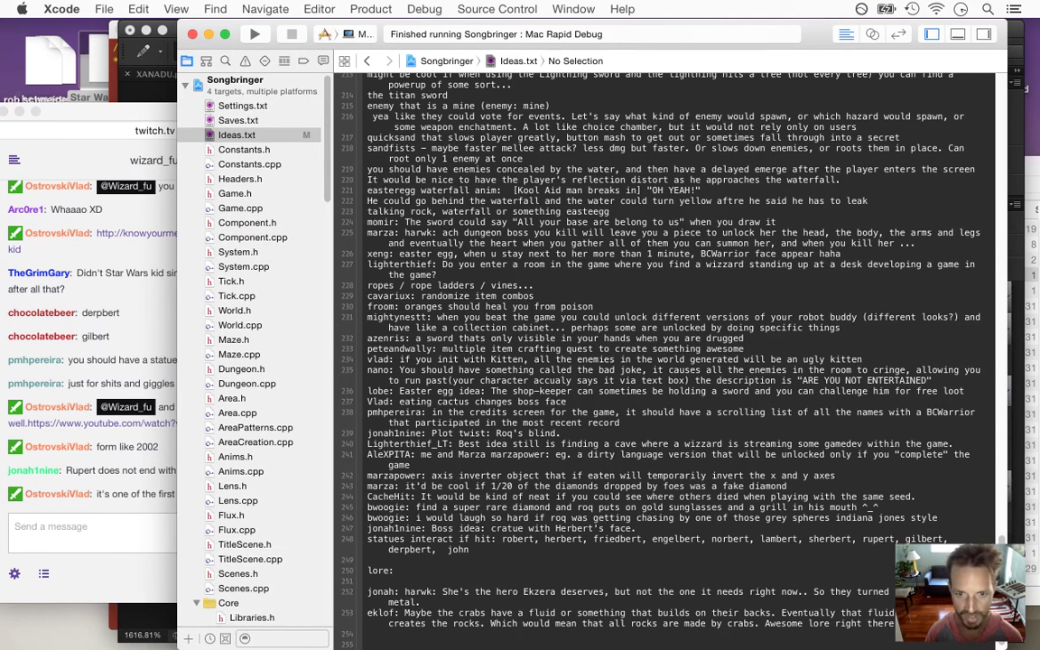
left_click(442, 549)
key("BackSpace")
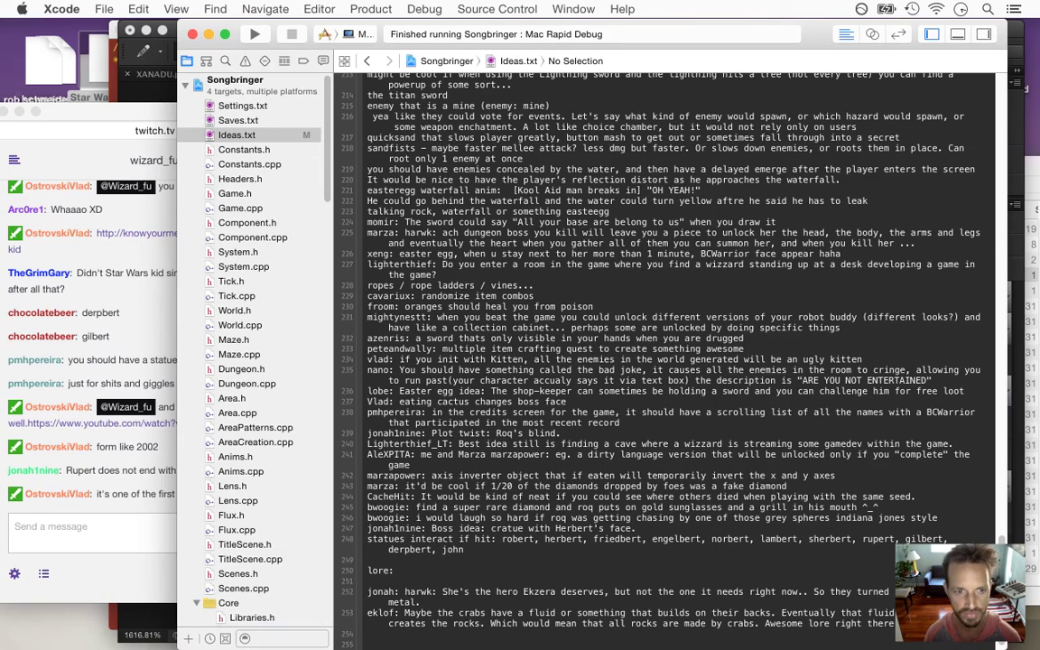
Copy the youtube.com/watch?v=ZxYA6duF-9E address from the Twitch chat's homework message and open it in a new browser window
left_click(153, 360)
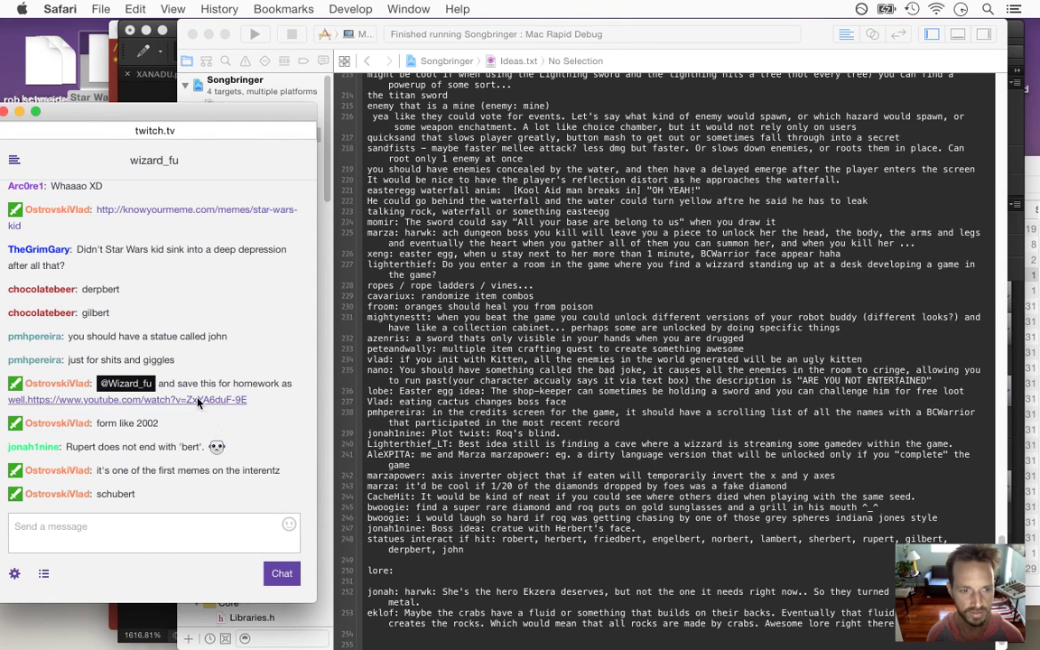
right_click(198, 401)
left_click(258, 398)
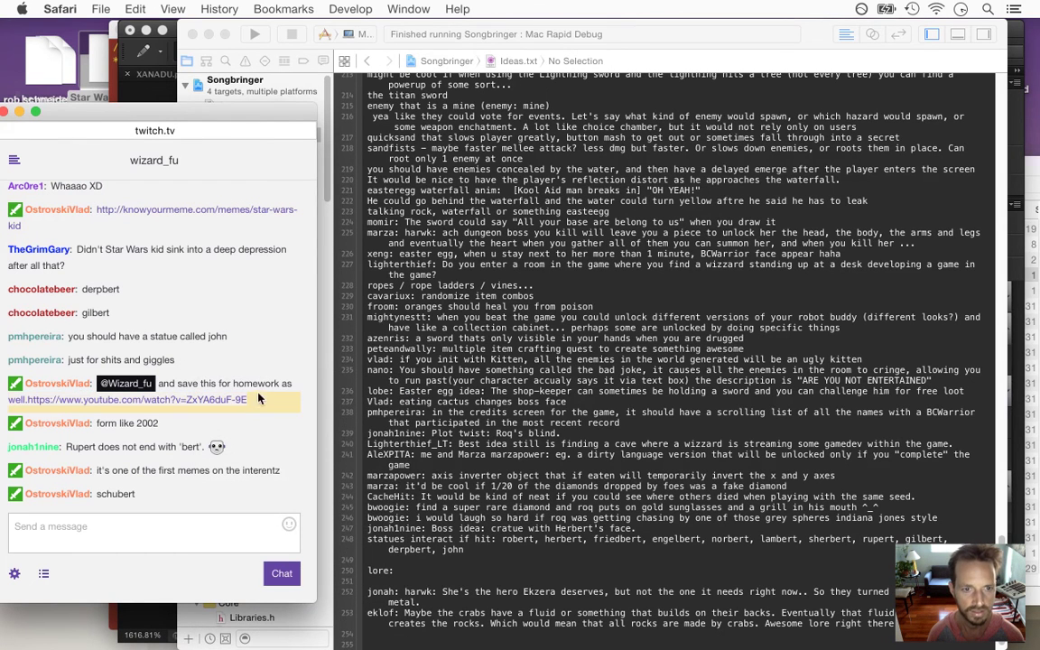
left_click_drag(246, 398, 27, 395)
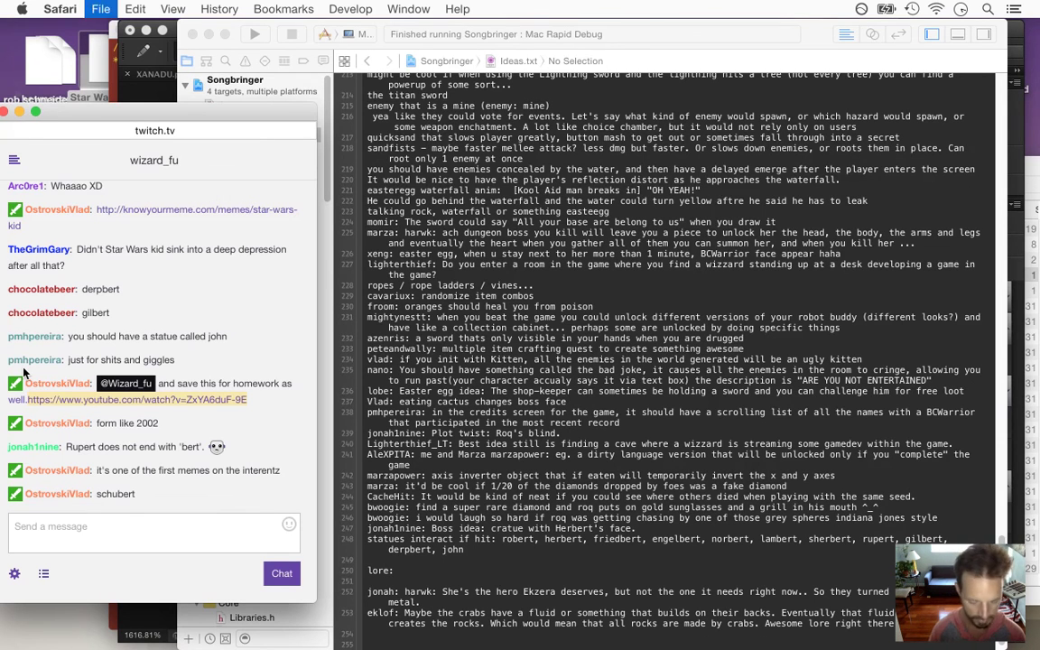
key("super+n")
key("super+v")
key("Return")
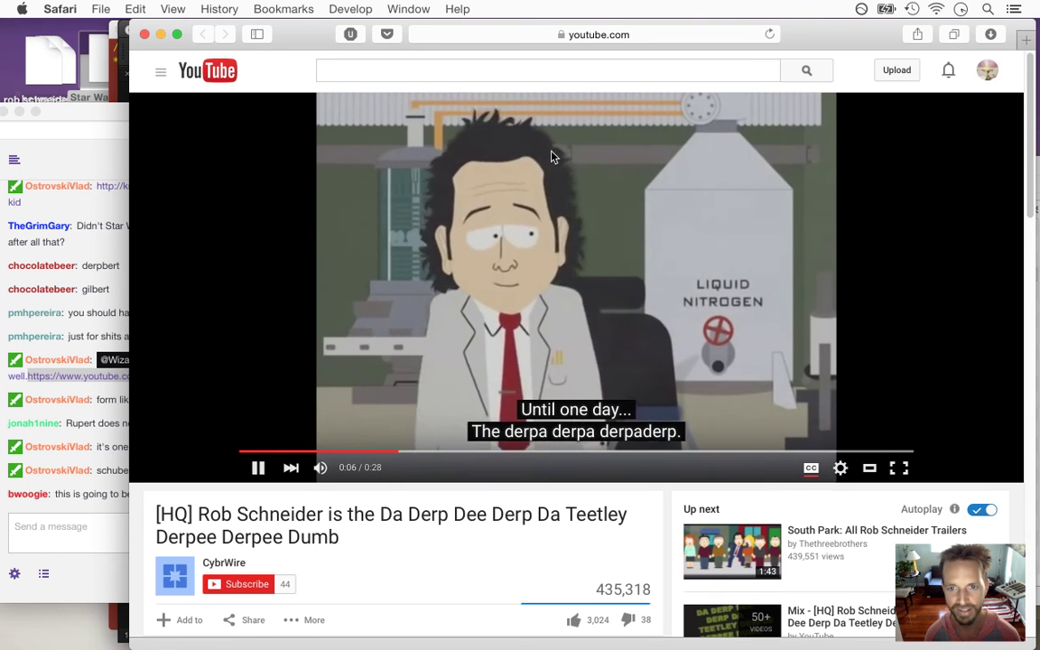
Save the address of the YouTube video page as a desktop shortcut and close its window
left_click(614, 34)
left_click_drag(418, 34, 71, 70)
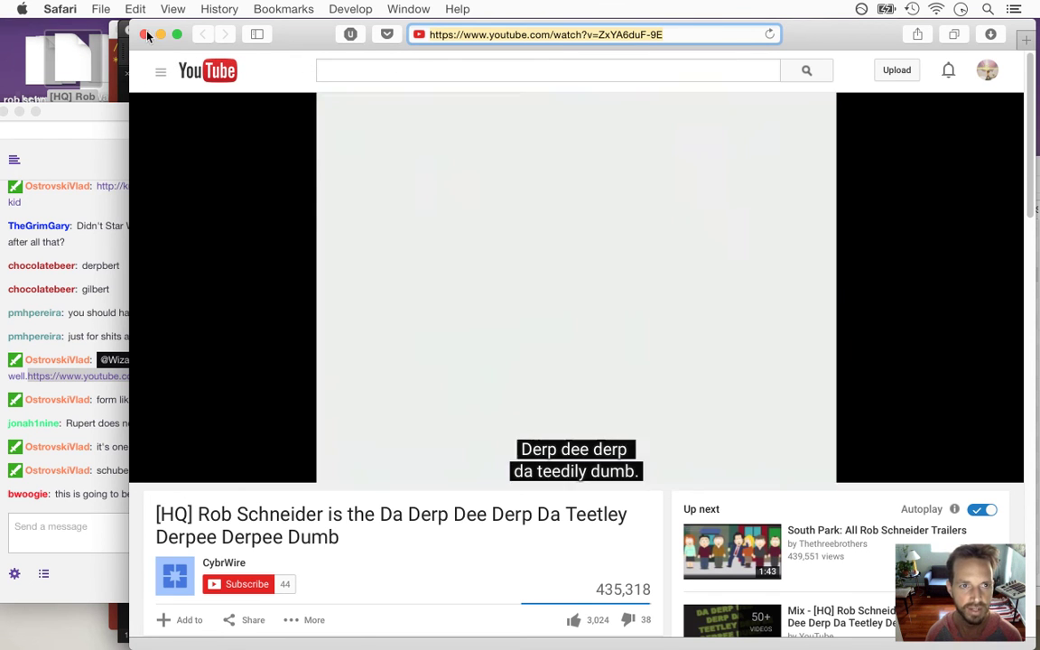
left_click(145, 35)
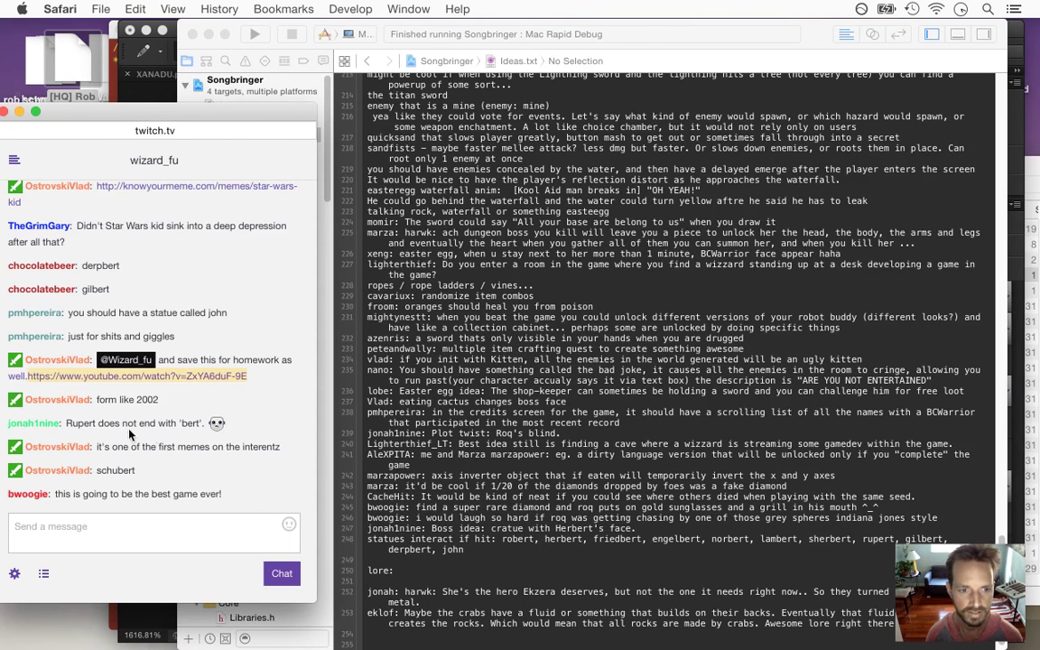
Read the chat remark about the "bert" ending and change rupert to rupbert in the statue name list
left_click_drag(9, 422, 185, 422)
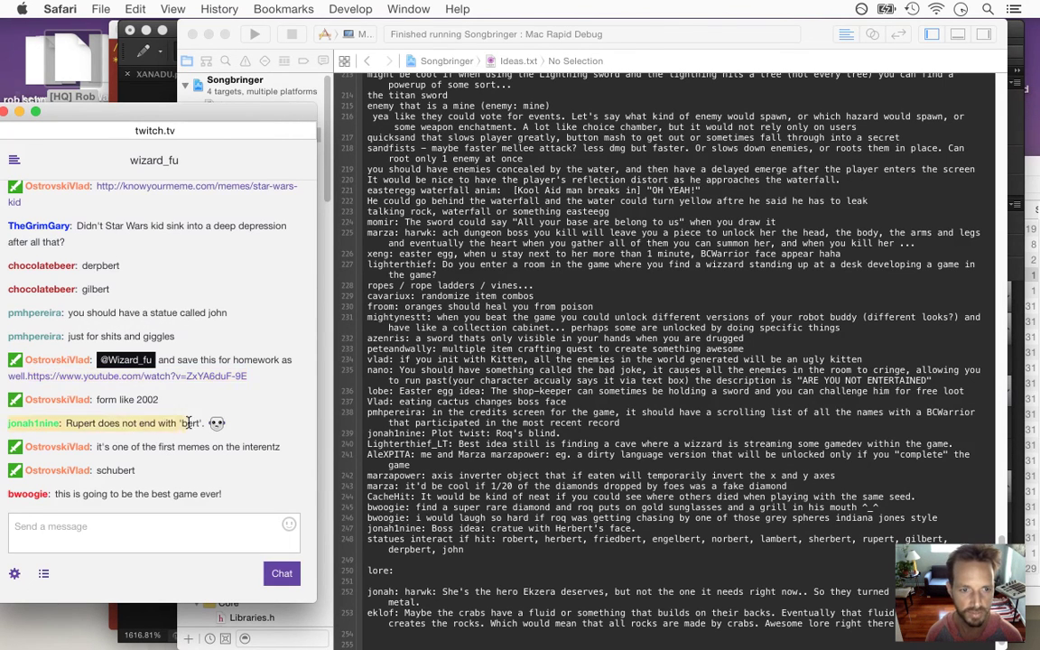
left_click_drag(88, 382, 135, 382)
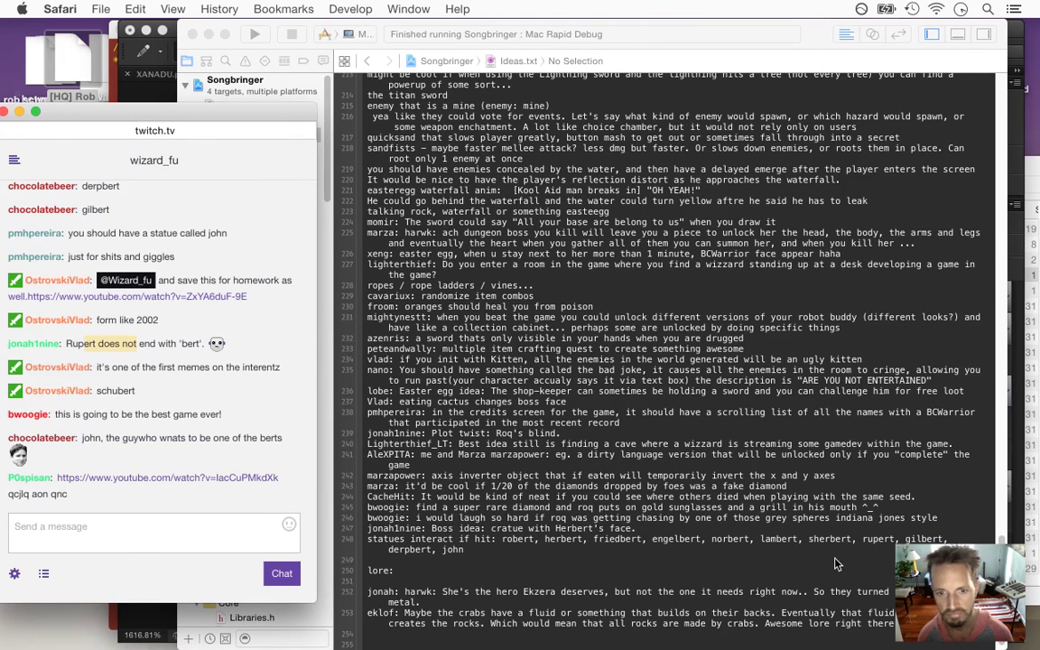
left_click(869, 539)
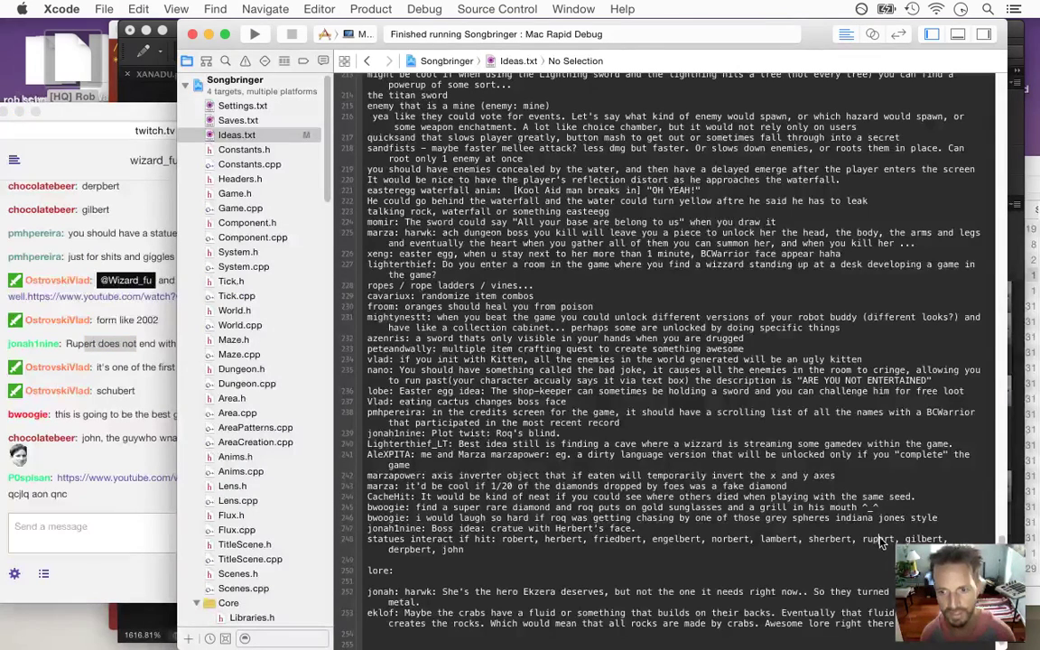
type("b")
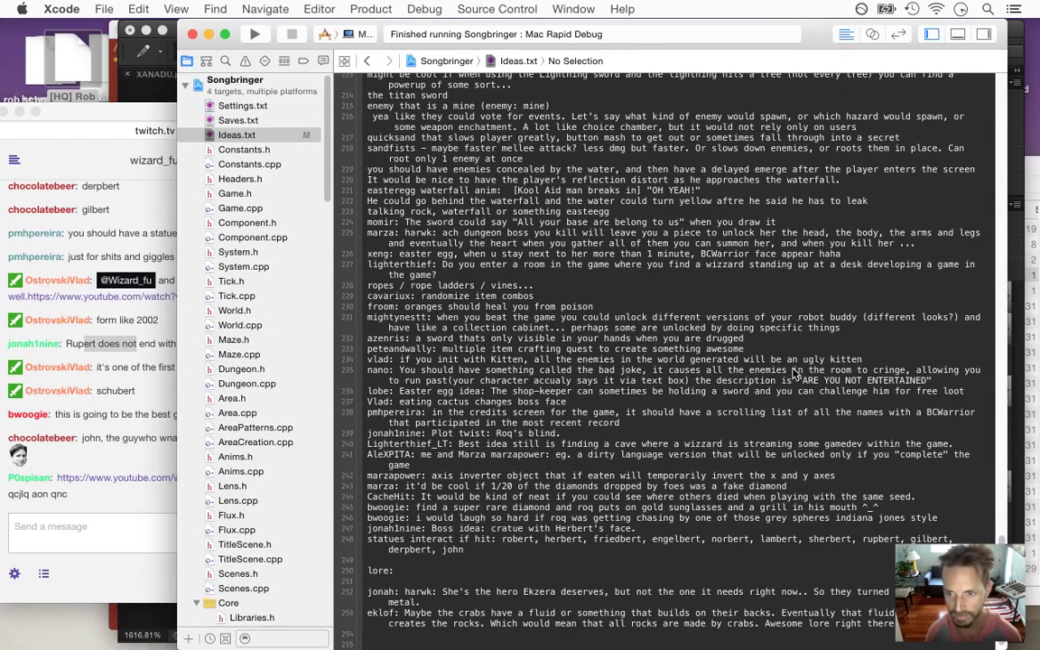
Copy schubert from the Twitch chat and insert it before rupbert in the statue name list
left_click(110, 398)
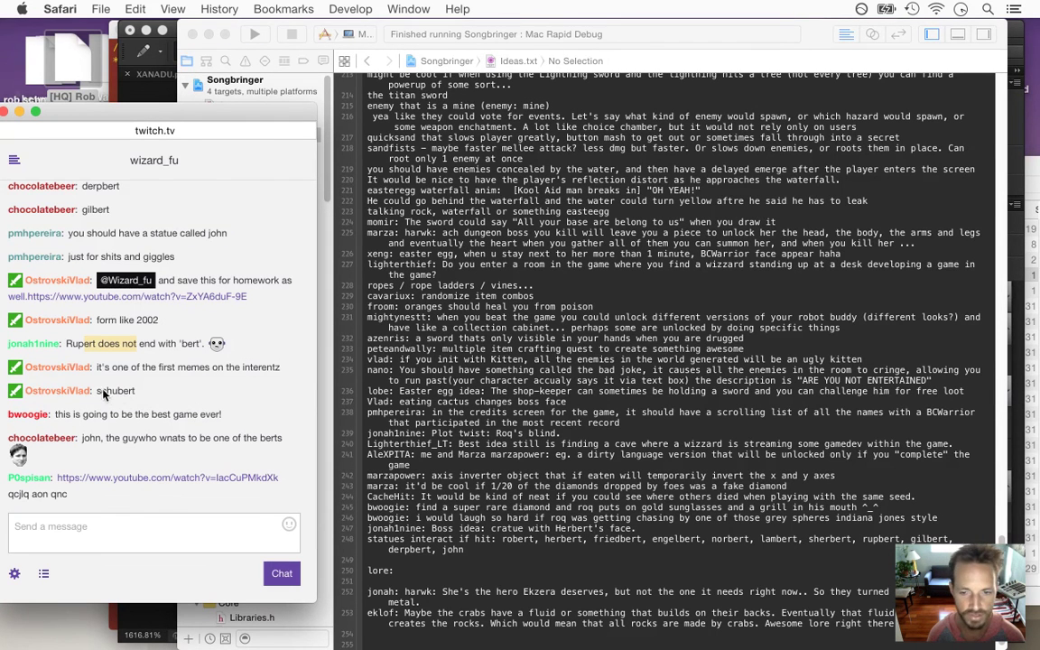
left_click_drag(135, 391, 105, 386)
key("super+c")
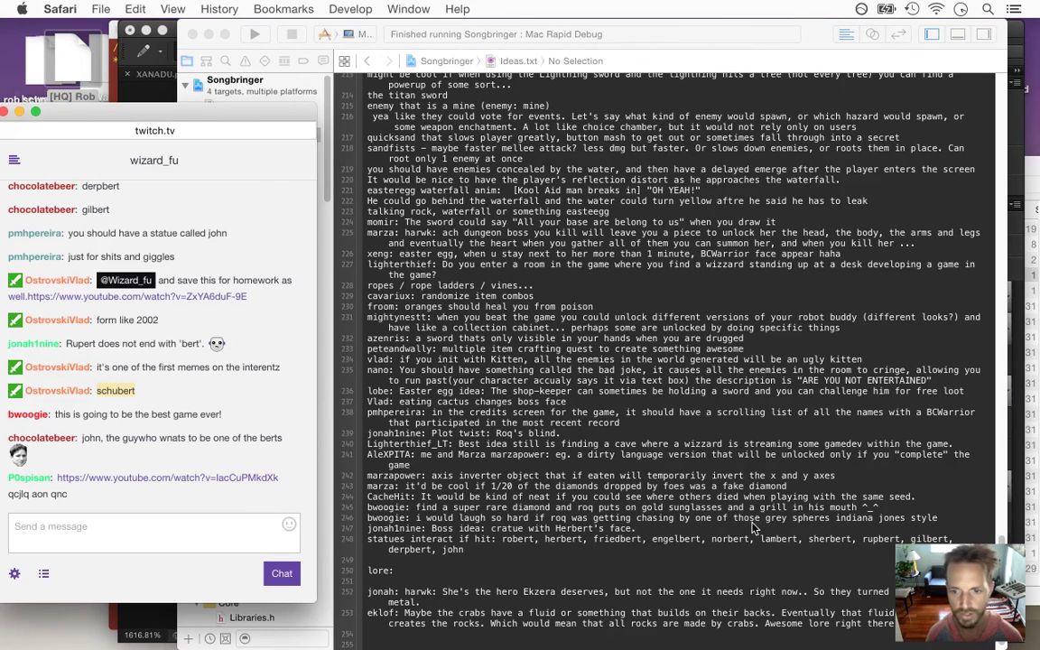
left_click(864, 544)
key("super+v")
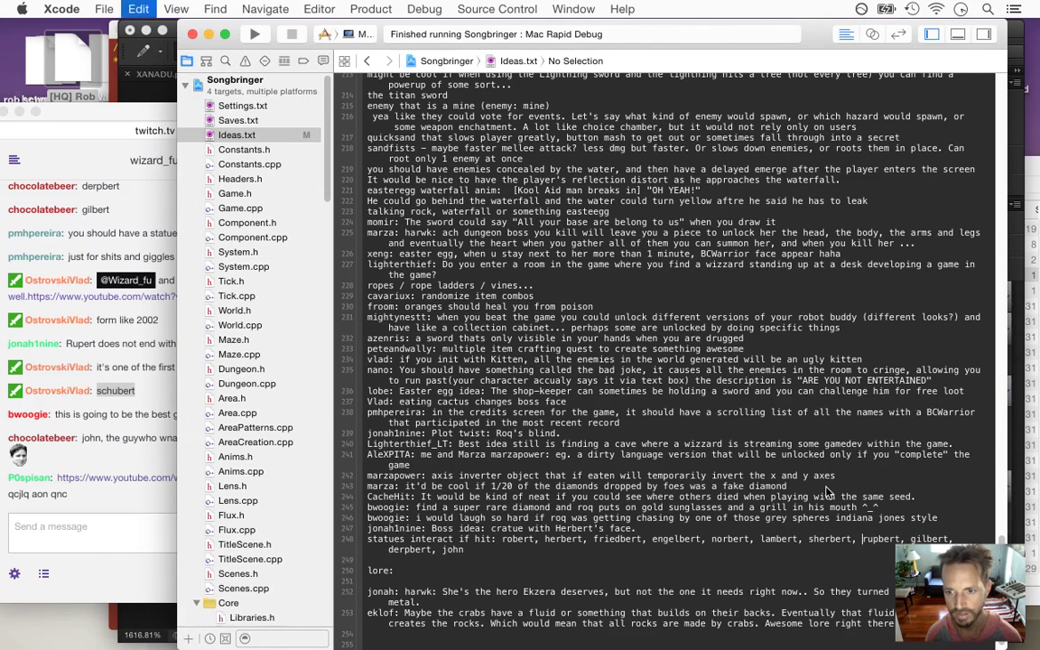
type(",")
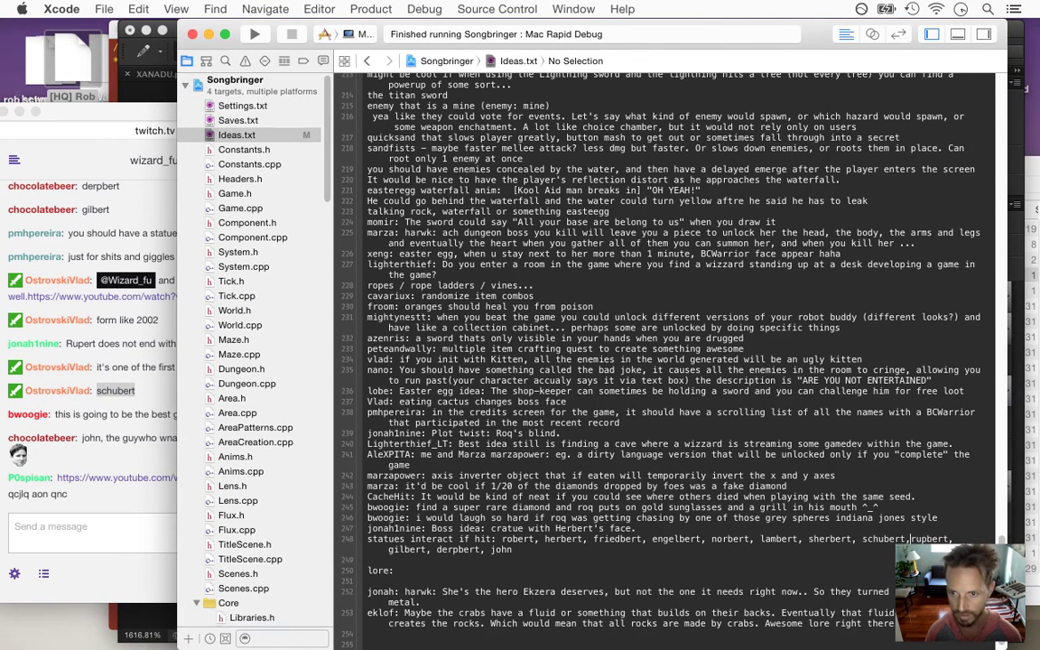
Read the newest chat messages and ban the user who posted the unsolicited YouTube link followed by gibberish
left_click(138, 452)
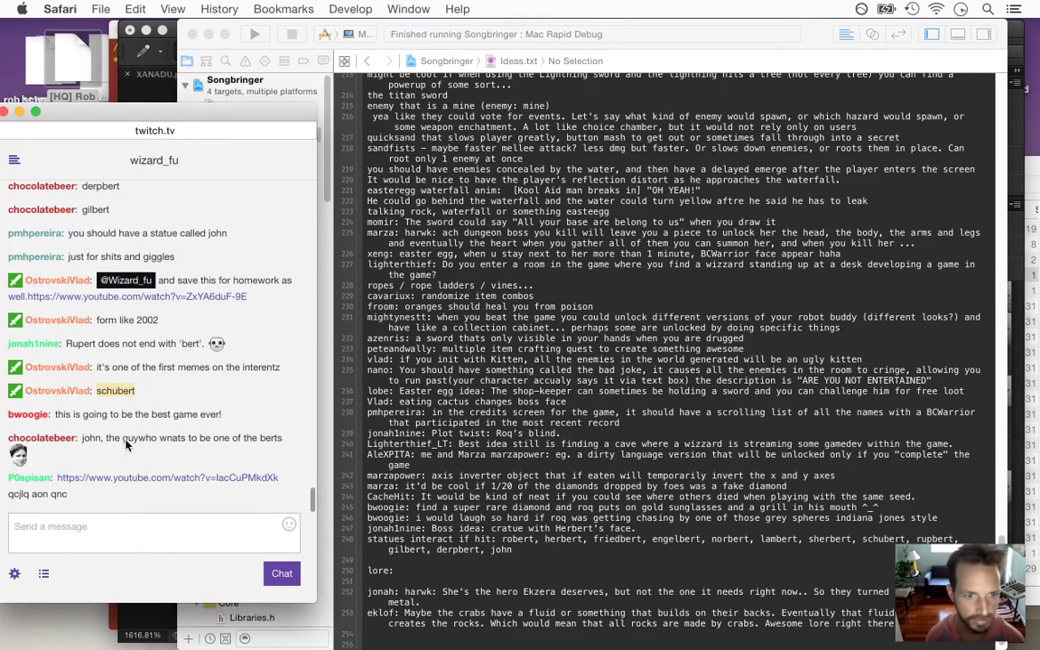
left_click_drag(103, 390, 168, 388)
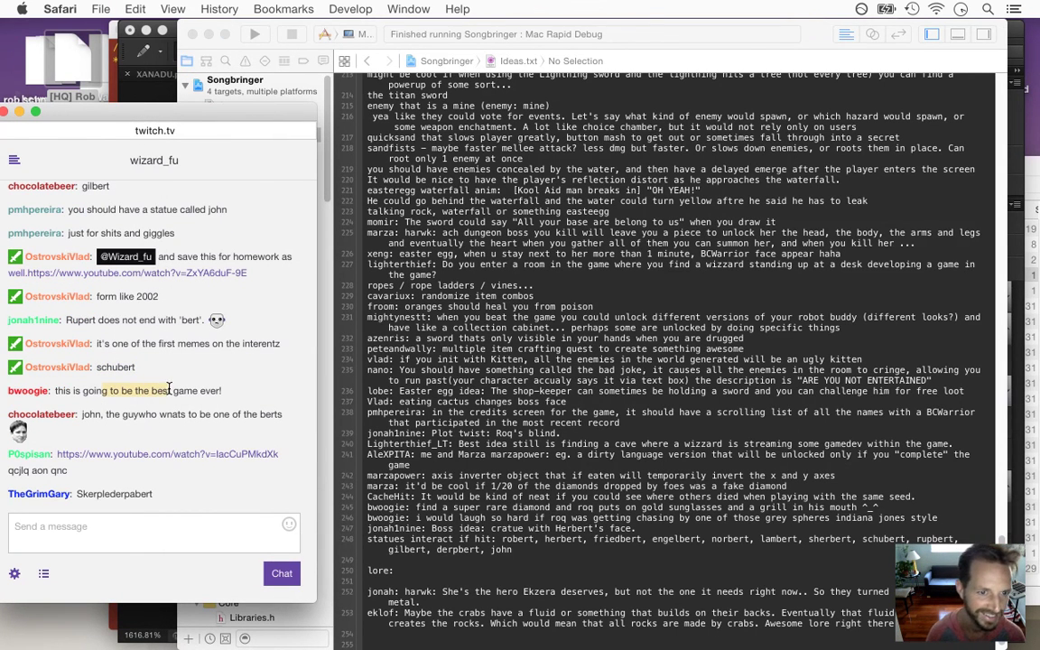
right_click(41, 456)
left_click(32, 456)
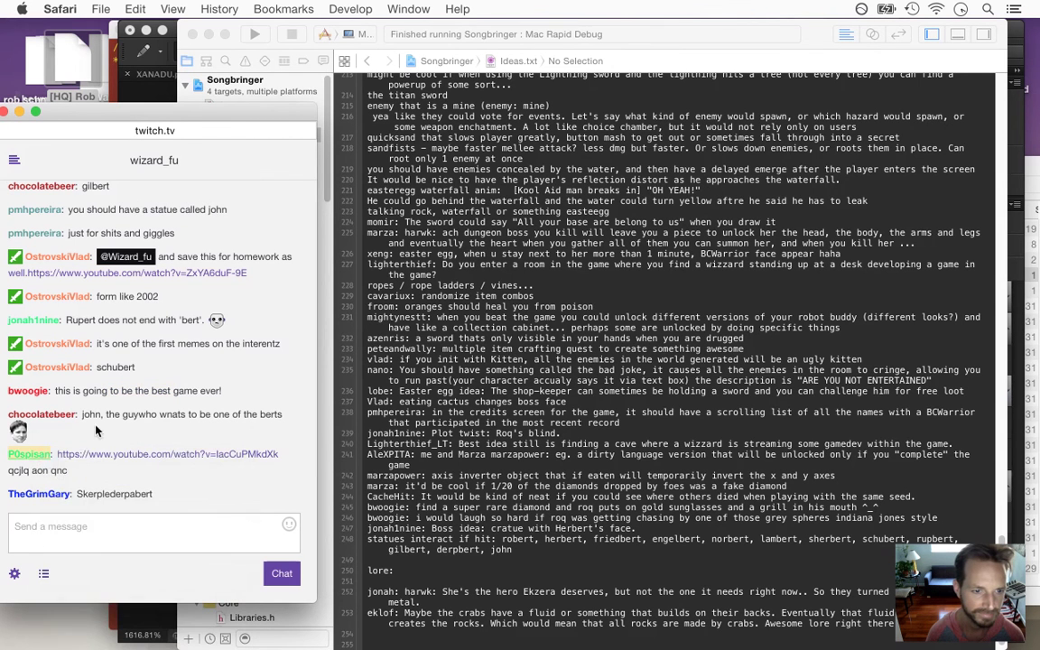
left_click(31, 456)
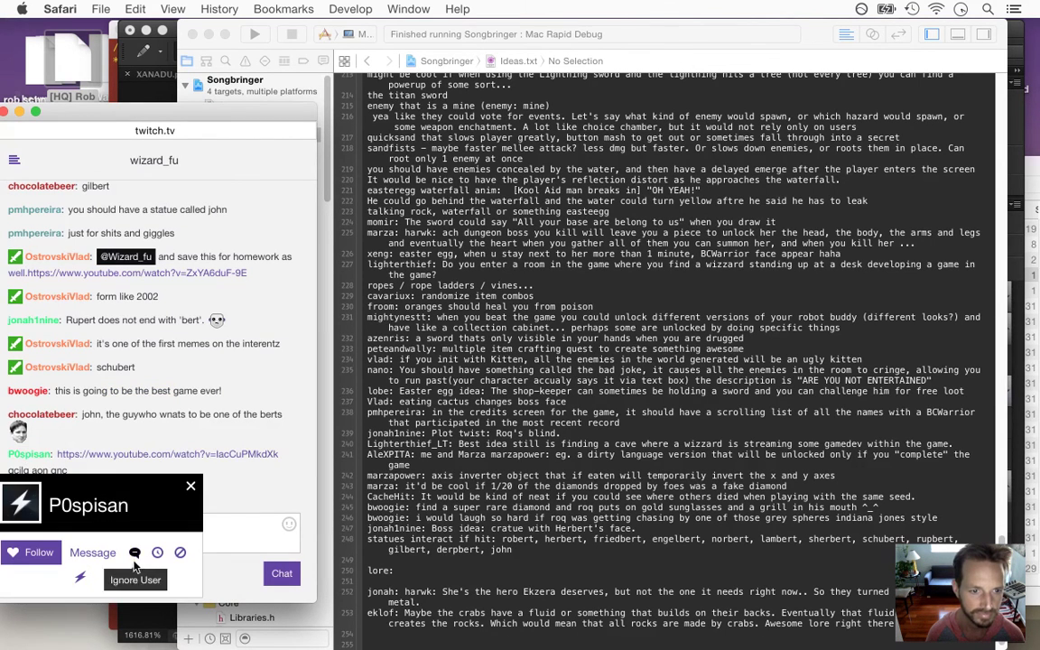
left_click(179, 554)
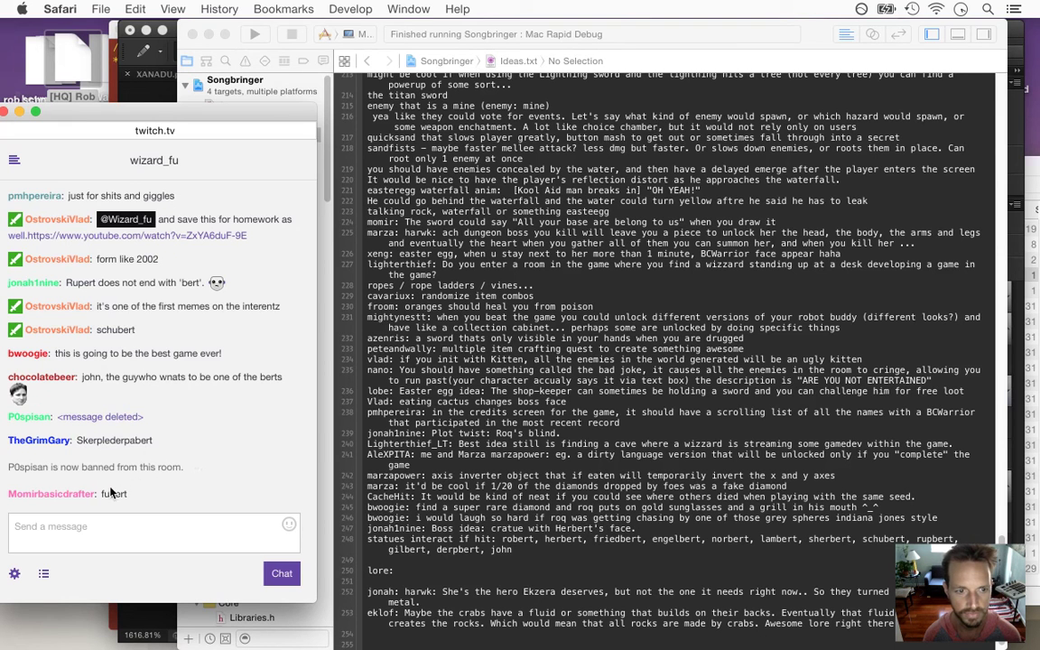
left_click_drag(104, 493, 127, 496)
left_click_drag(76, 440, 161, 440)
left_click(545, 552)
type(",")
key("super+v")
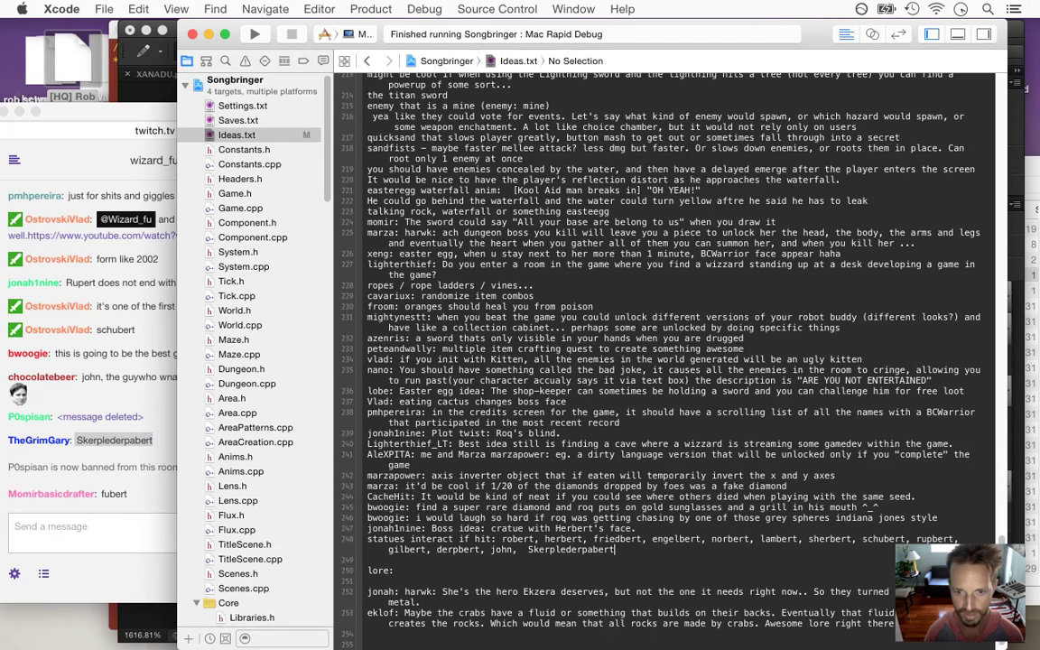
left_click(523, 548)
key("BackSpace")
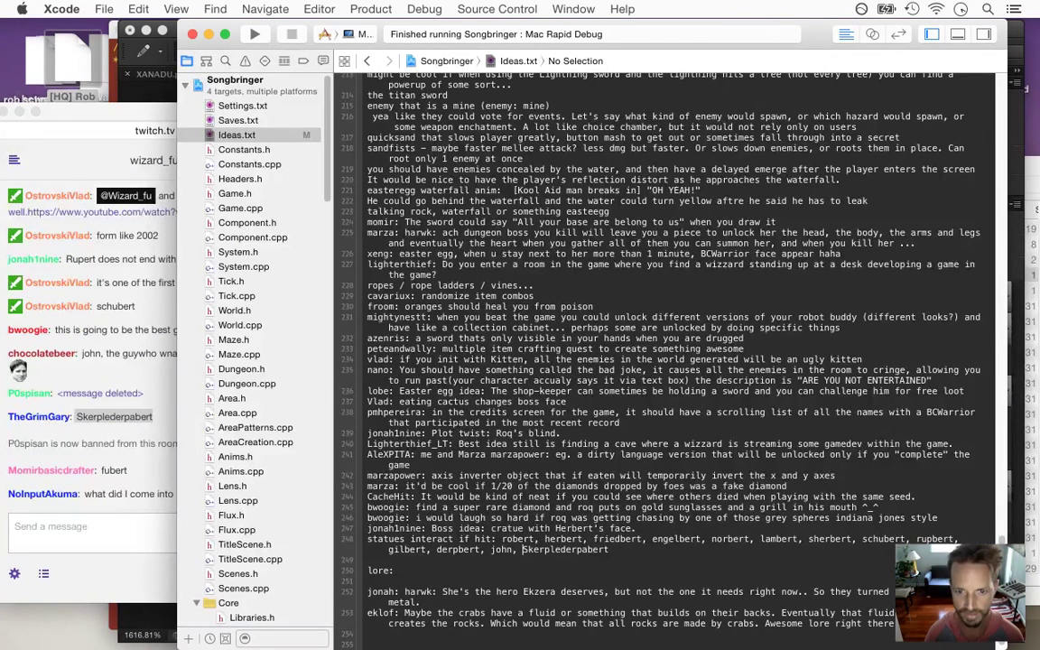
Copy fubert from the Twitch chat and append it to the statue name list in Ideas.txt
left_click(128, 476)
left_click_drag(127, 470, 102, 470)
key("super+c")
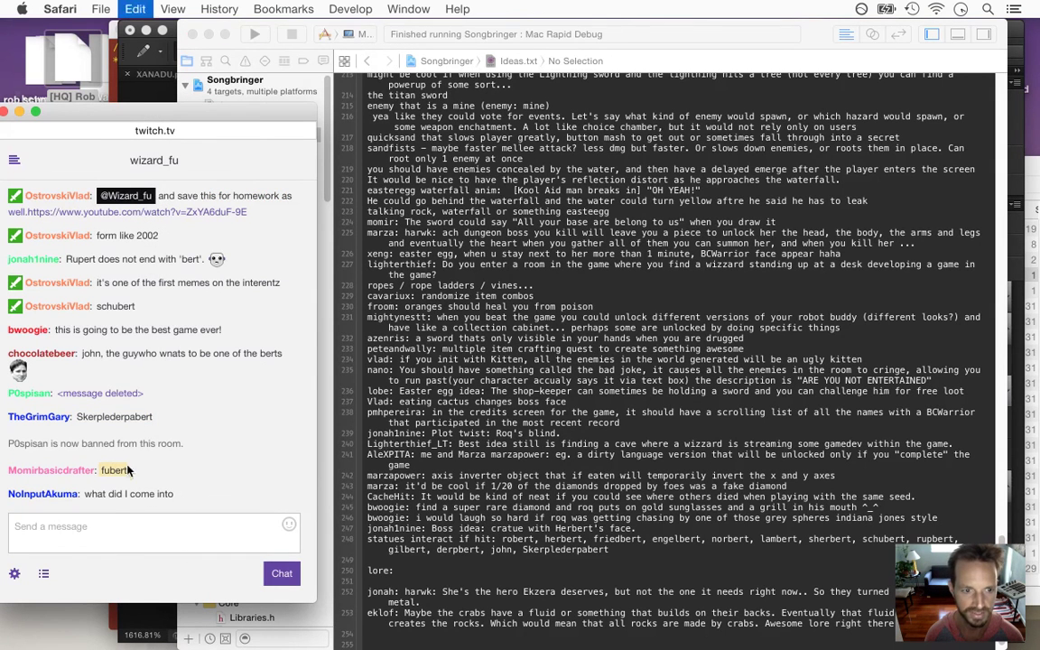
left_click(629, 557)
type(",")
key("super+v")
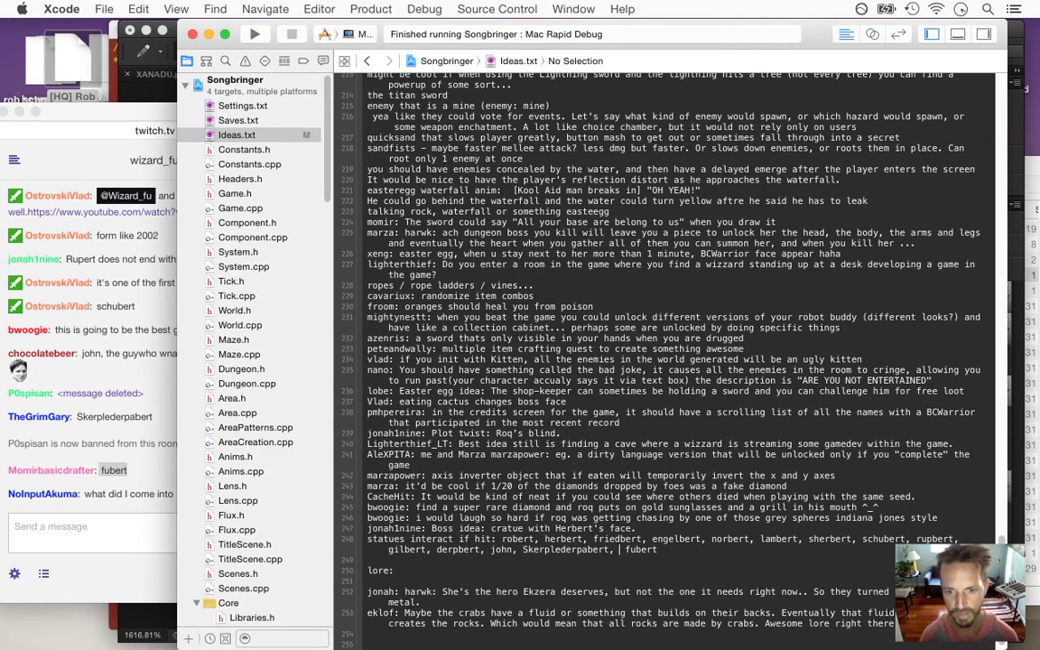
Switch to Photoshop and fill the grey areas of the front statue's eye socket with the dark brown sampled beside them
key("super+Tab")
key("super+Tab")
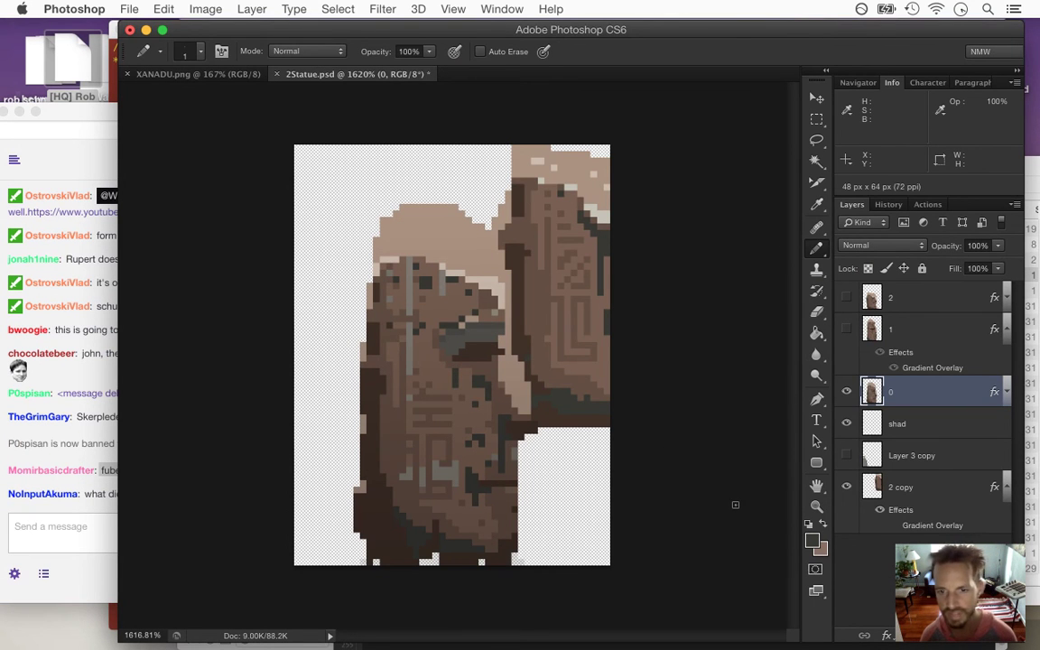
key("i")
left_click(483, 350)
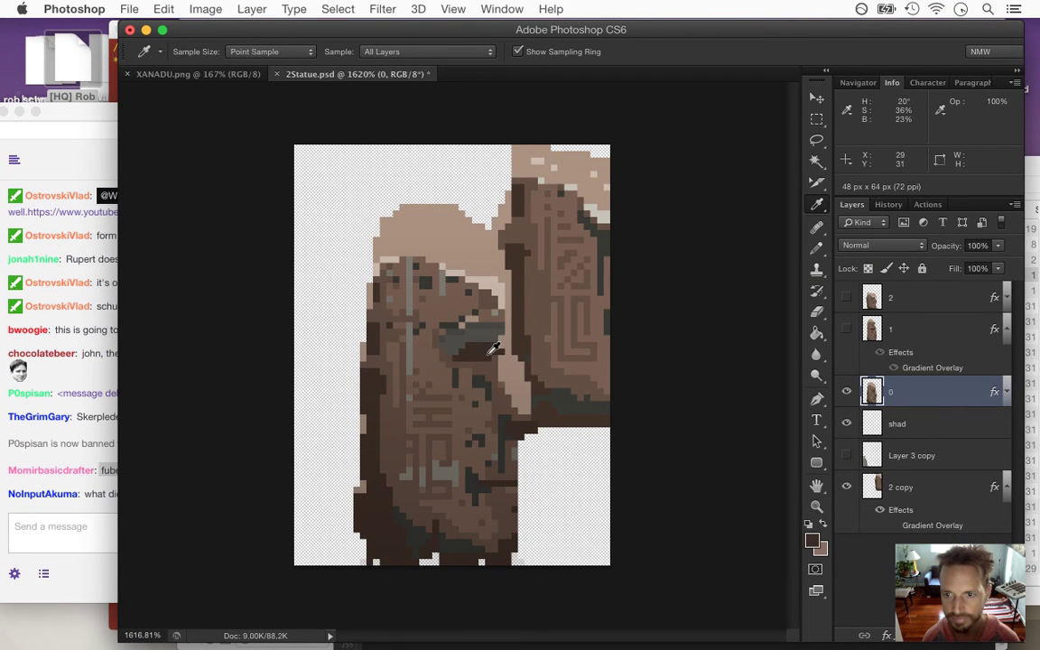
key("g")
left_click(482, 350)
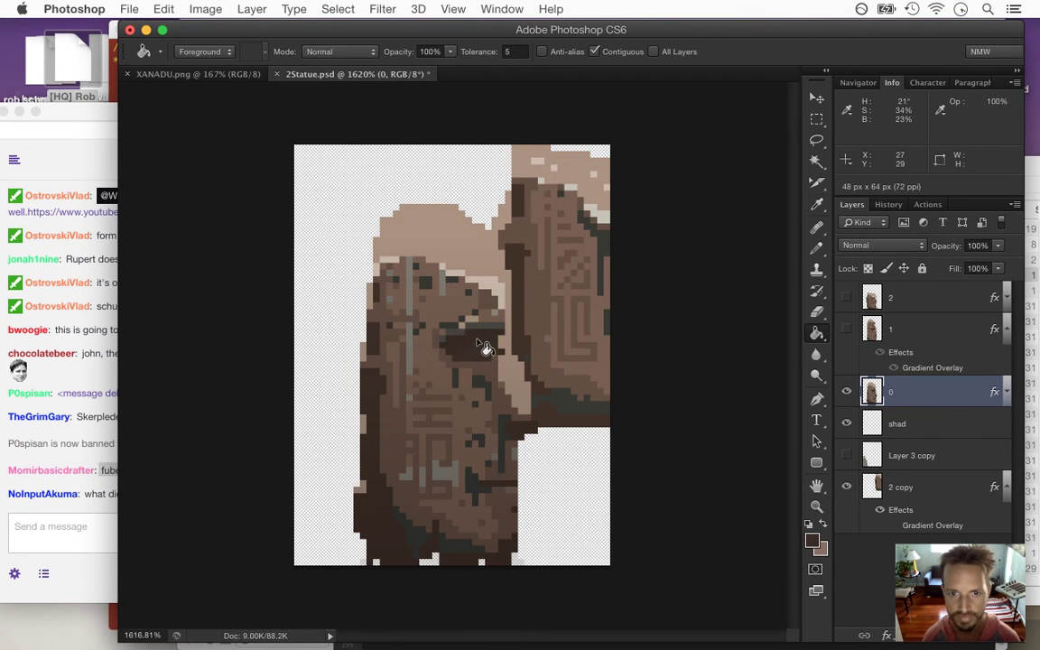
left_click(442, 338)
Recolour grey carving pixels on the front statue's lower face with a sampled mid brown, and toggle the shad layer to compare
key("b")
left_click(476, 436, "alt")
key("g")
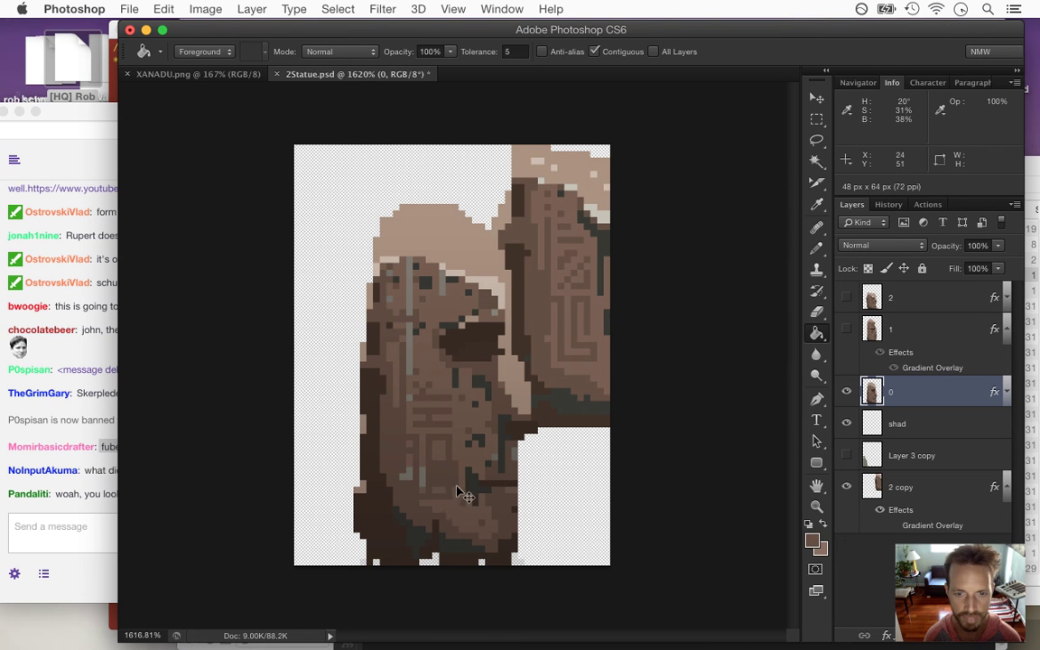
left_click(848, 423)
left_click(848, 423)
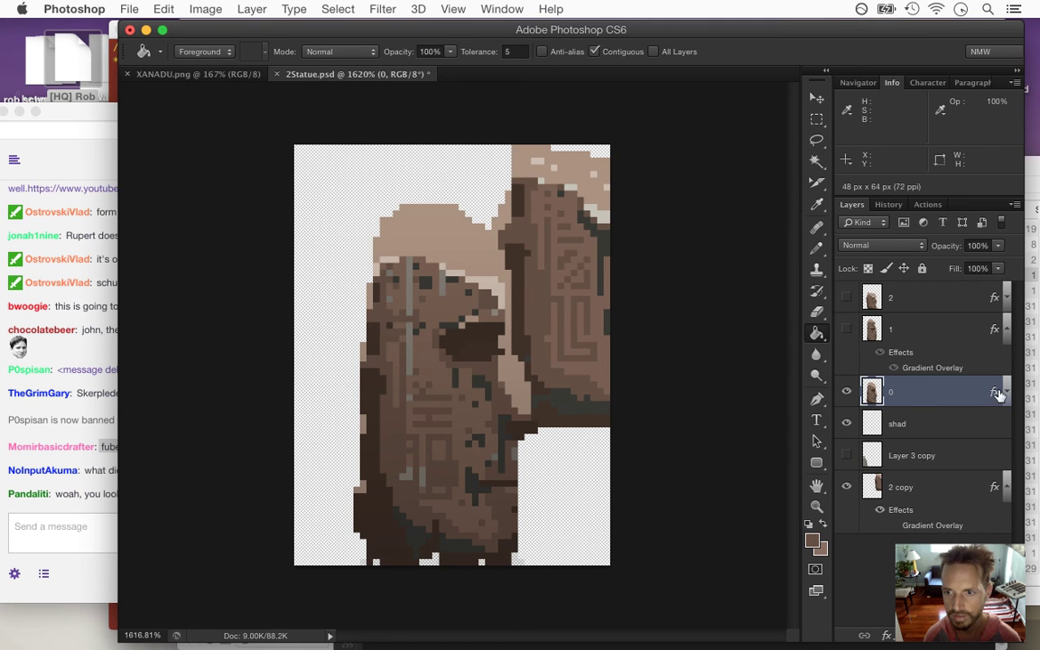
Turn off the Gradient Overlay effect on layer 0 and sample a mid brown from the front statue's cheek carvings
left_click(996, 392)
left_click(894, 429)
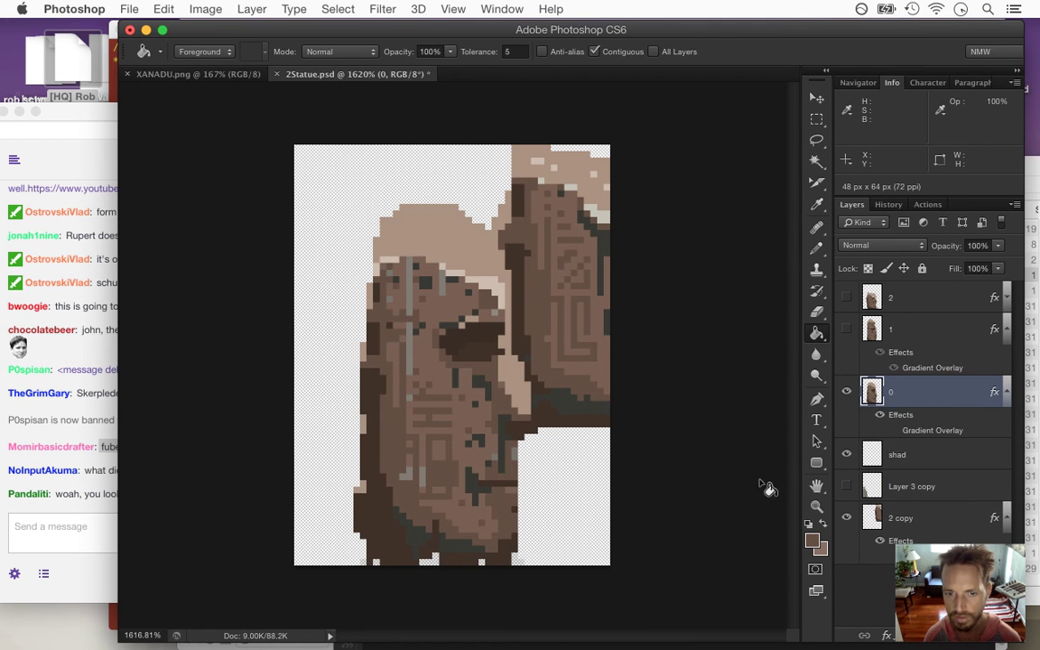
key("i")
left_click(429, 436)
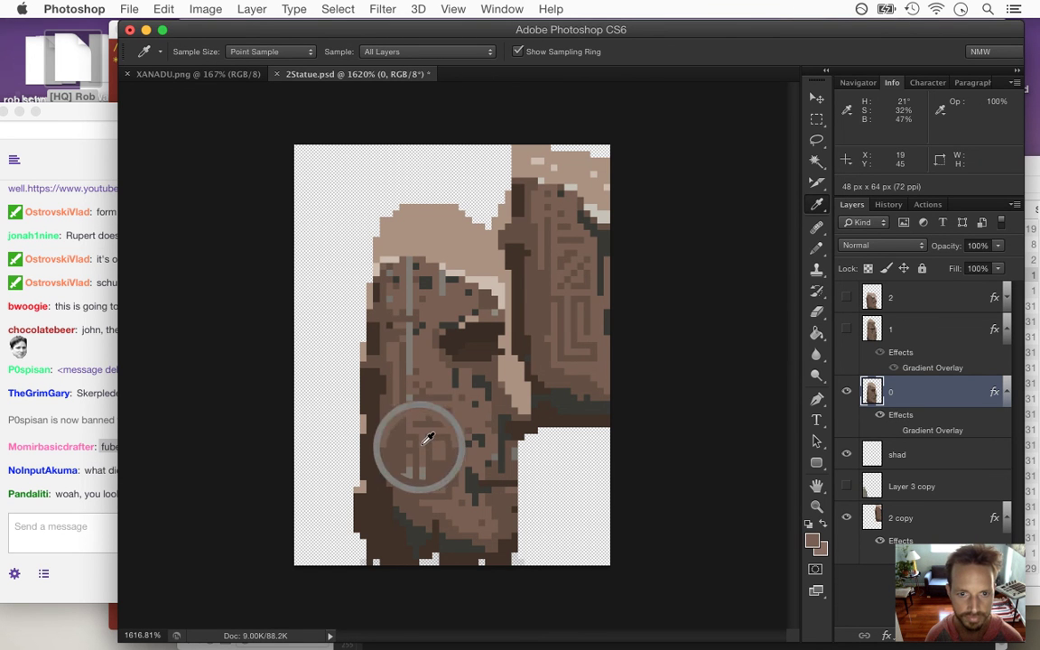
Switch to the Twitch chat, view the linked schubert statue reference image in a new window, and close that window
left_click(110, 506)
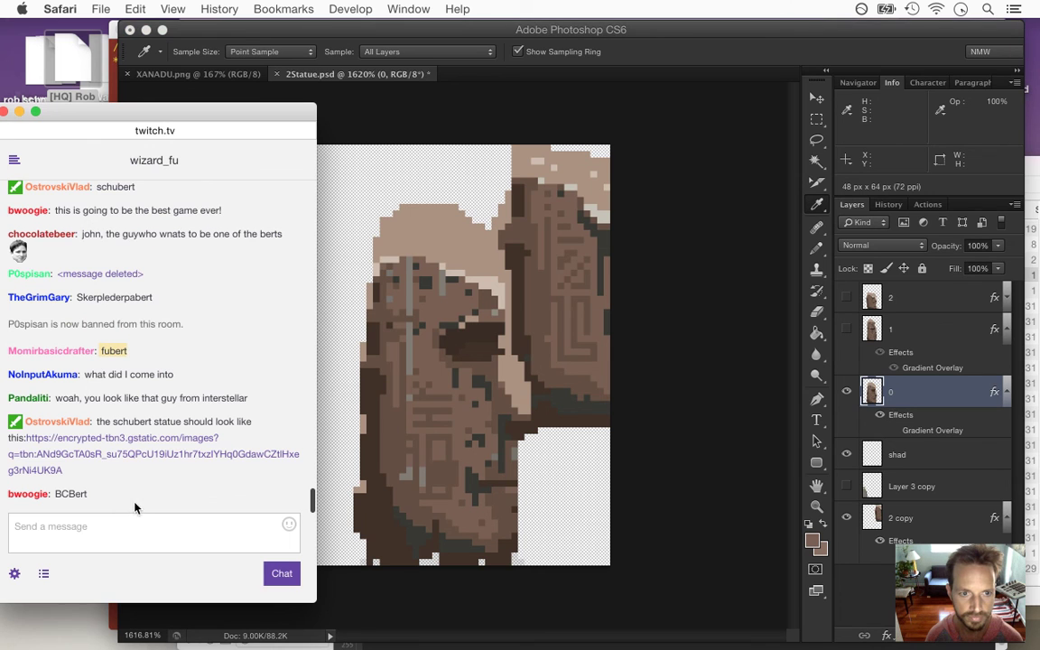
right_click(145, 415)
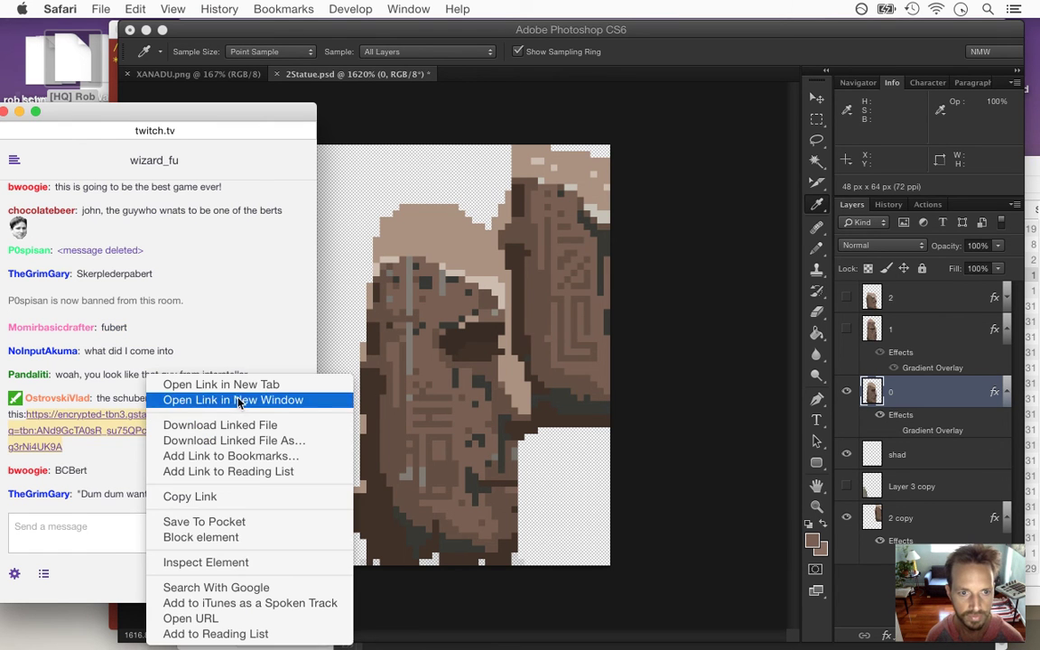
left_click(264, 390)
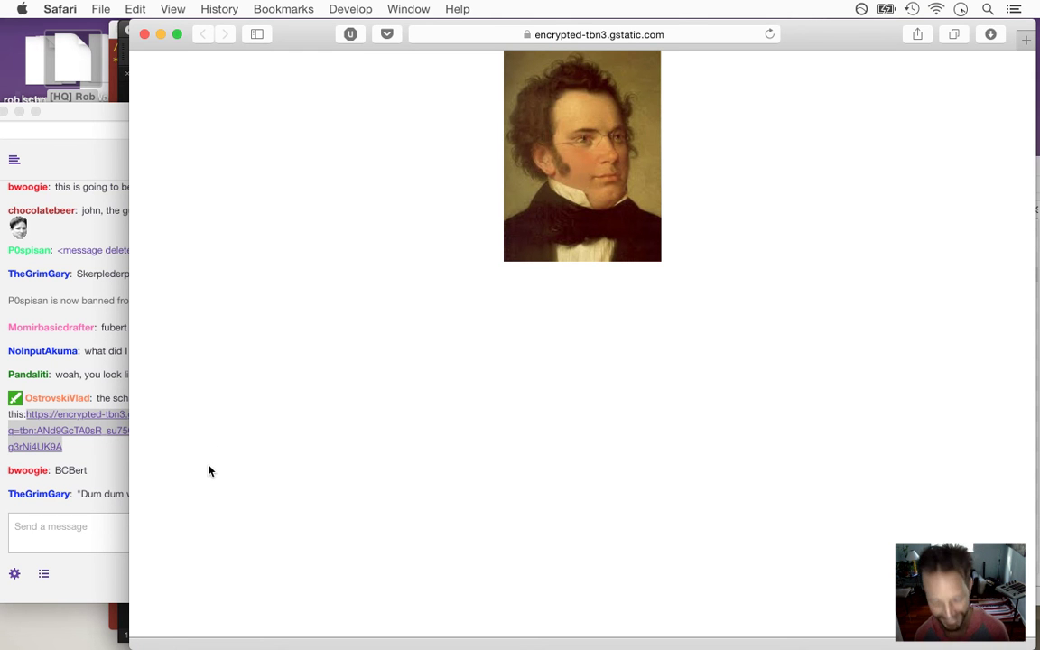
key("super+w")
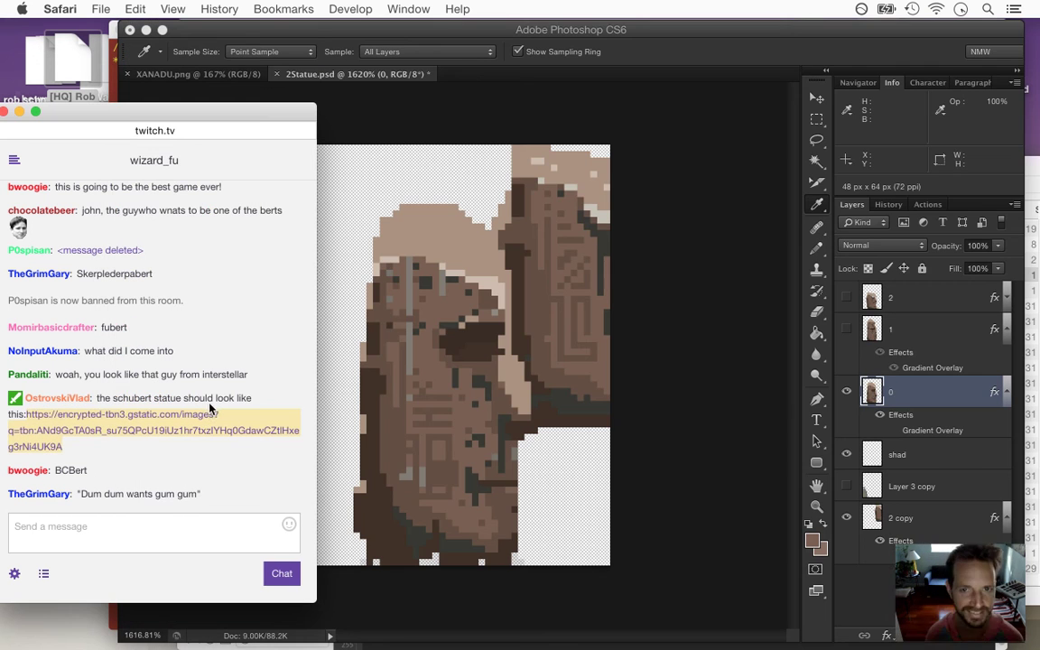
left_click_drag(90, 475, 67, 469)
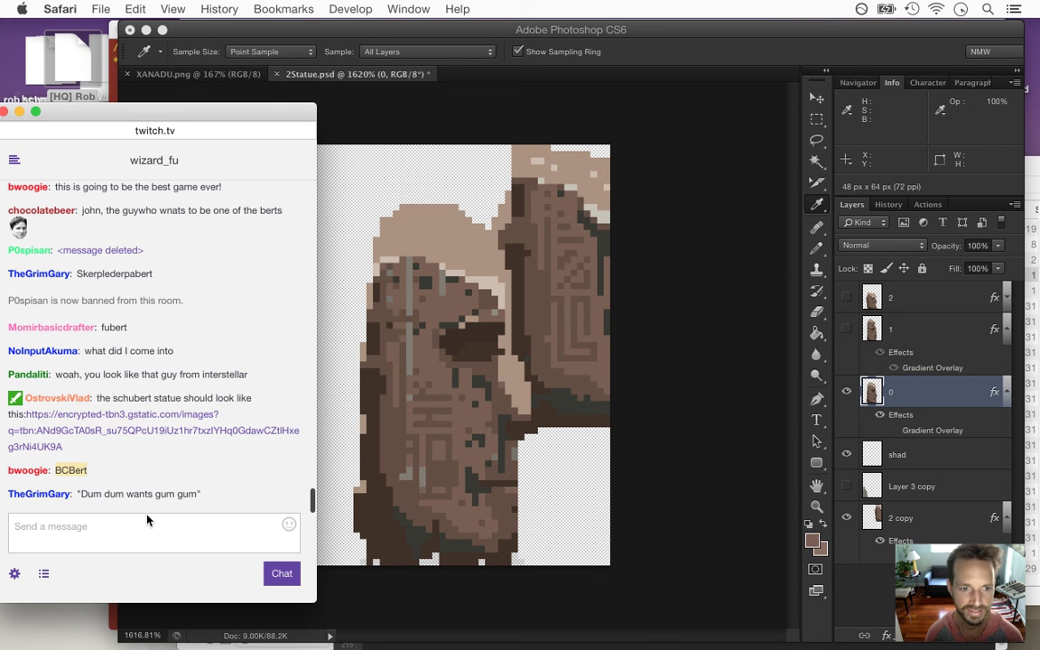
key("super+Tab")
left_click(356, 325)
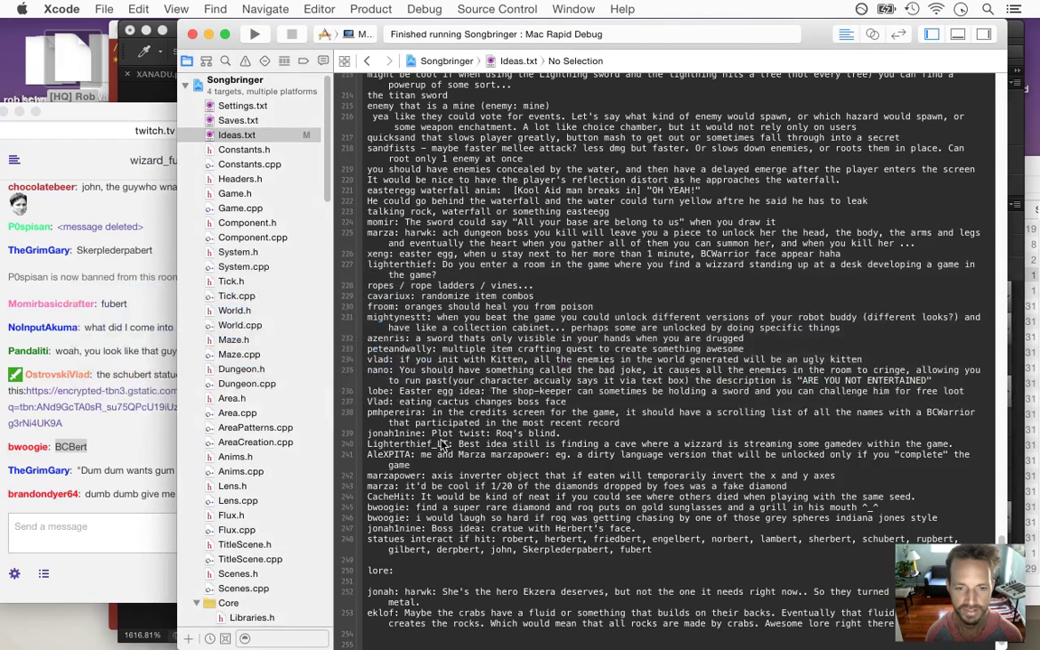
type(", BCBert")
key("super+Tab")
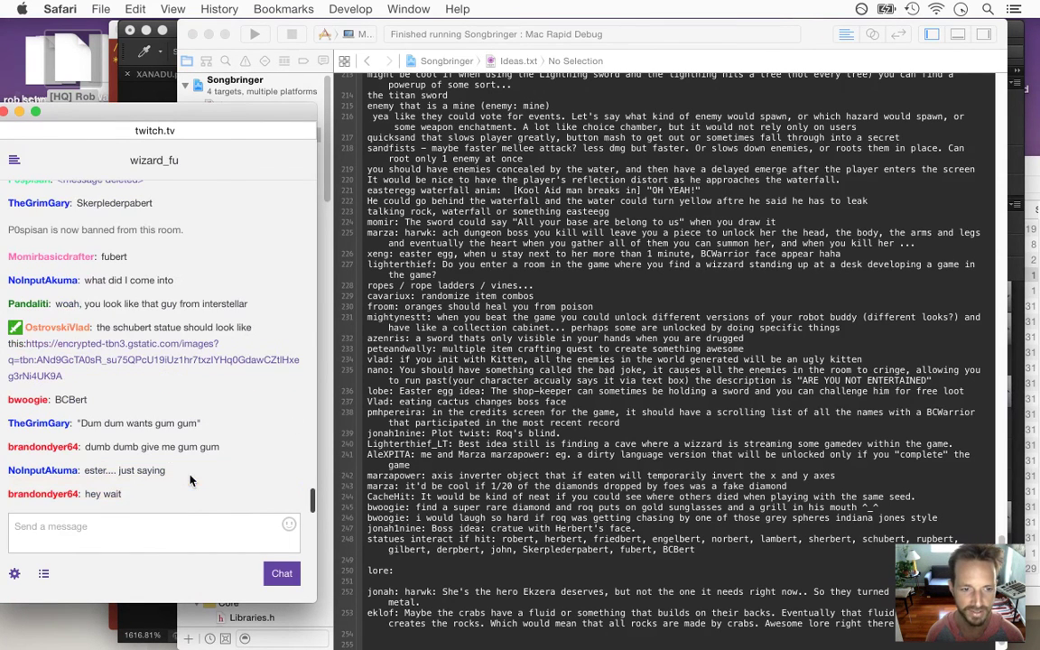
key("super+Tab")
key("super+Tab")
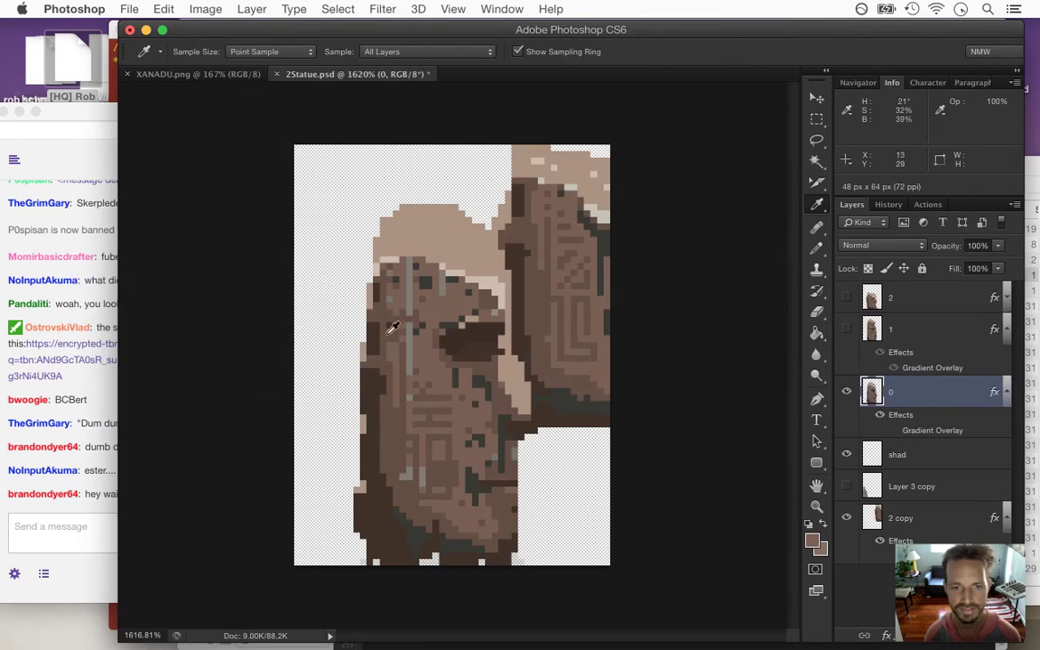
Paint over the vertical grey streak and stray grey pixels on the statue's face in layer 0 with a sampled brown
left_click(90, 450)
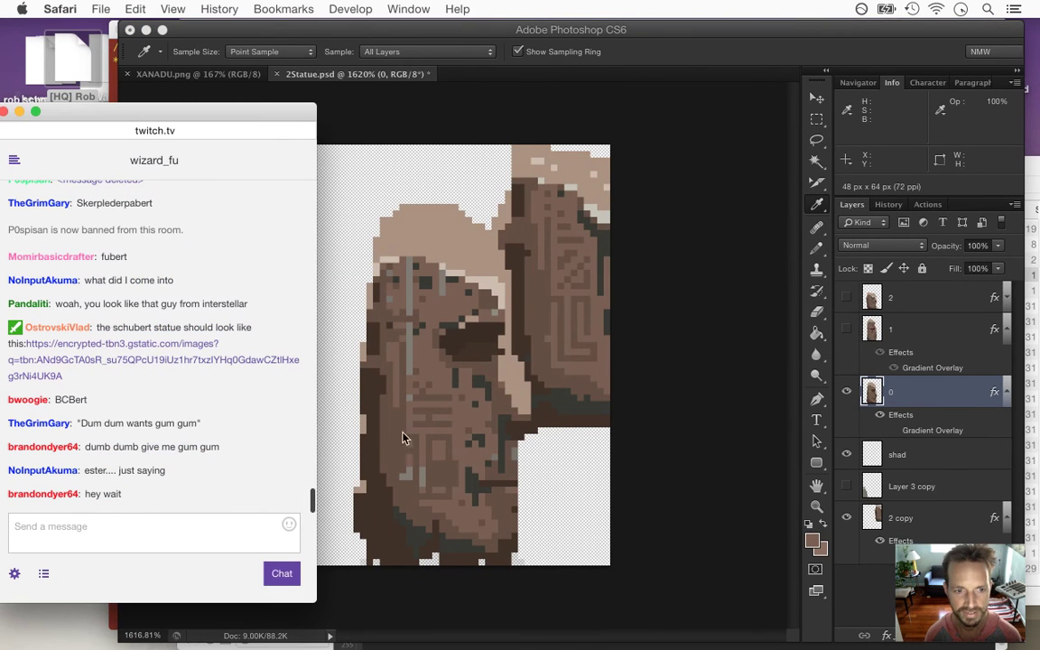
left_click(676, 495)
left_click(390, 321)
key("b")
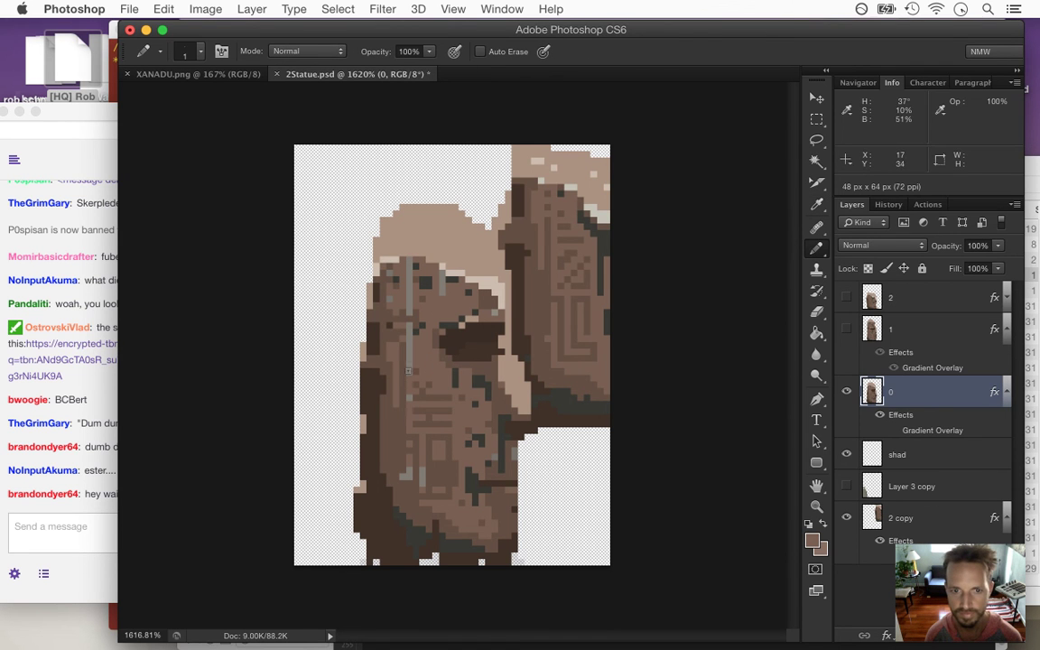
left_click_drag(409, 310, 407, 276)
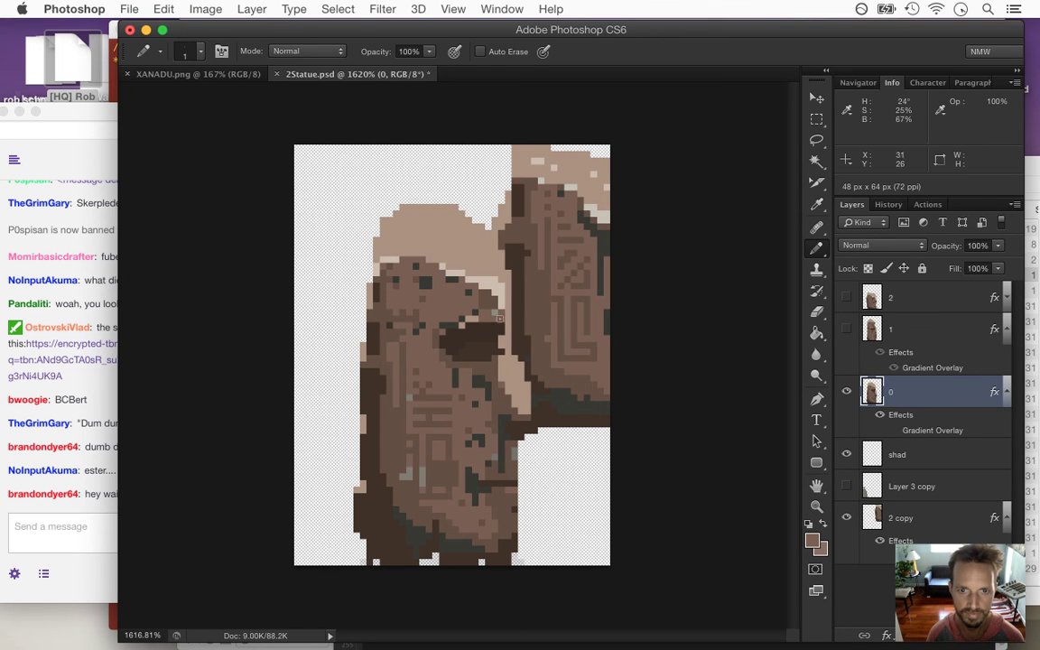
left_click(421, 485)
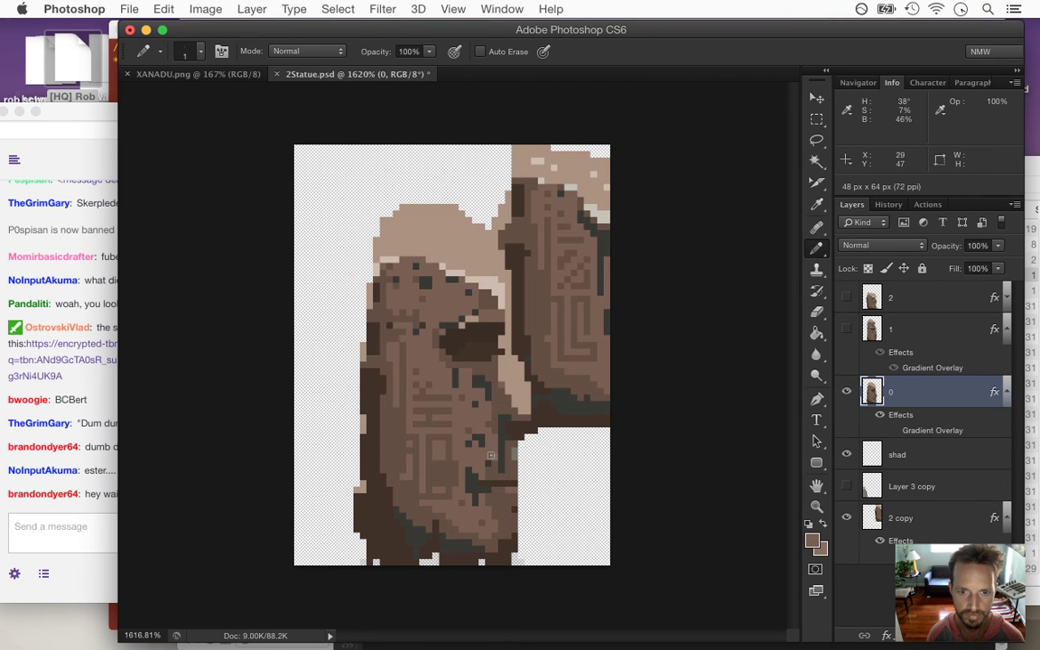
Touch up the carved maze pattern on the statue's cheek with browns sampled from the face
key("i")
key("b")
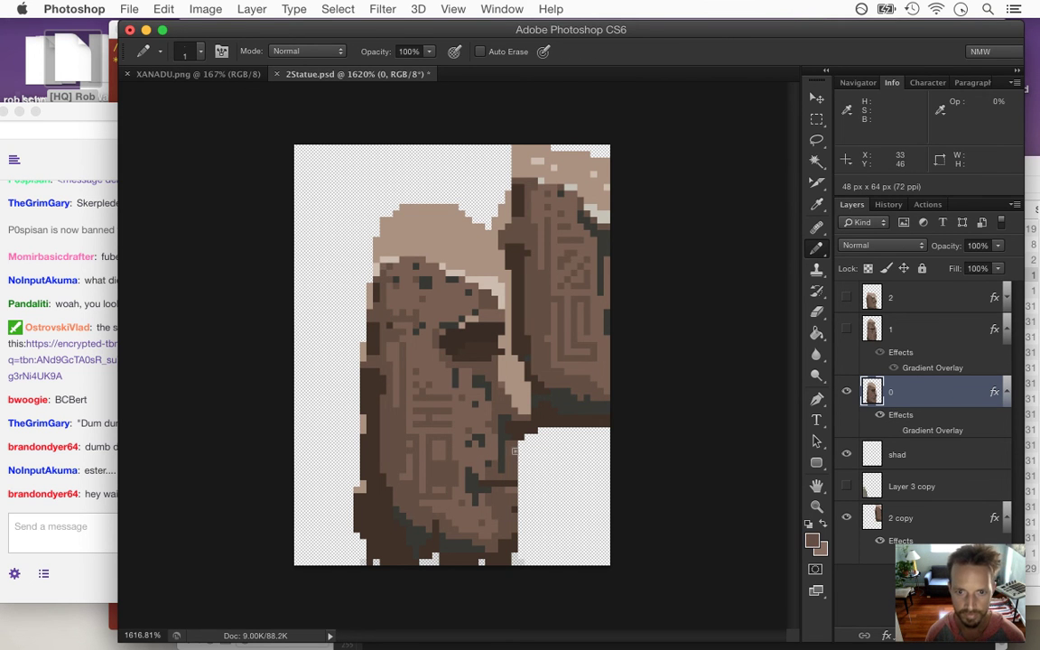
left_click(460, 453, "alt")
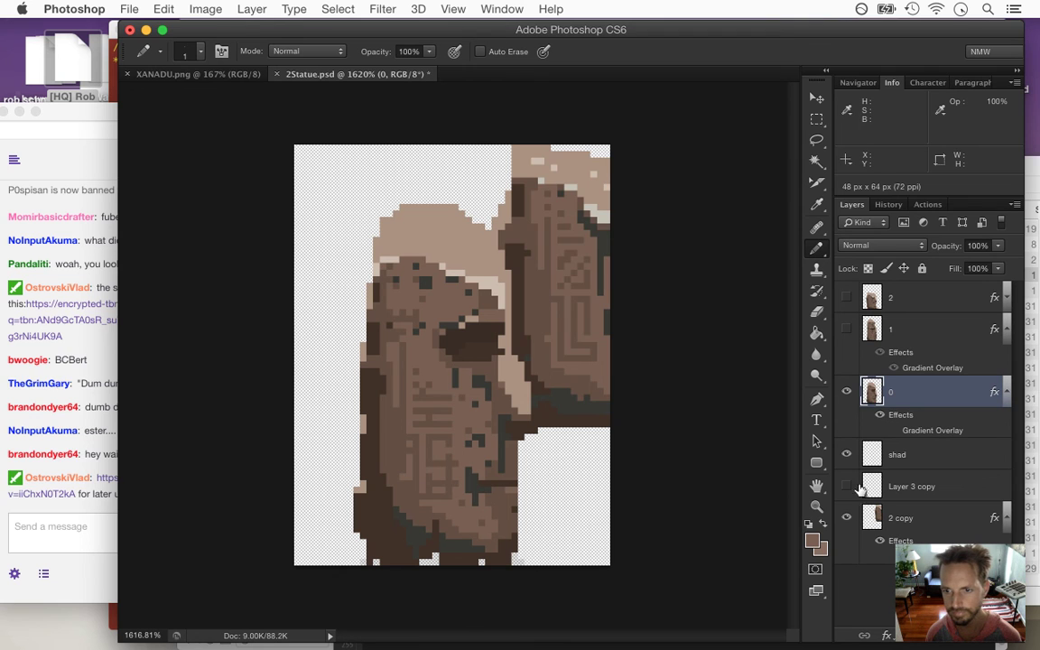
Hide the 2 copy layer, turn on layer 0's Gradient Overlay, and save the document
left_click(847, 518)
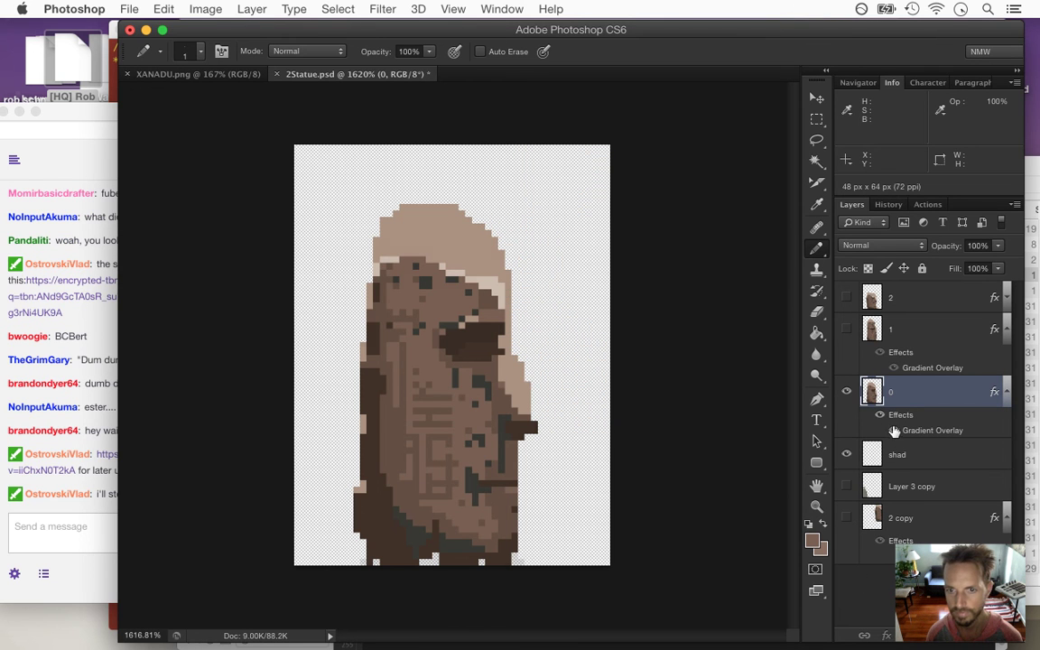
key("super+s")
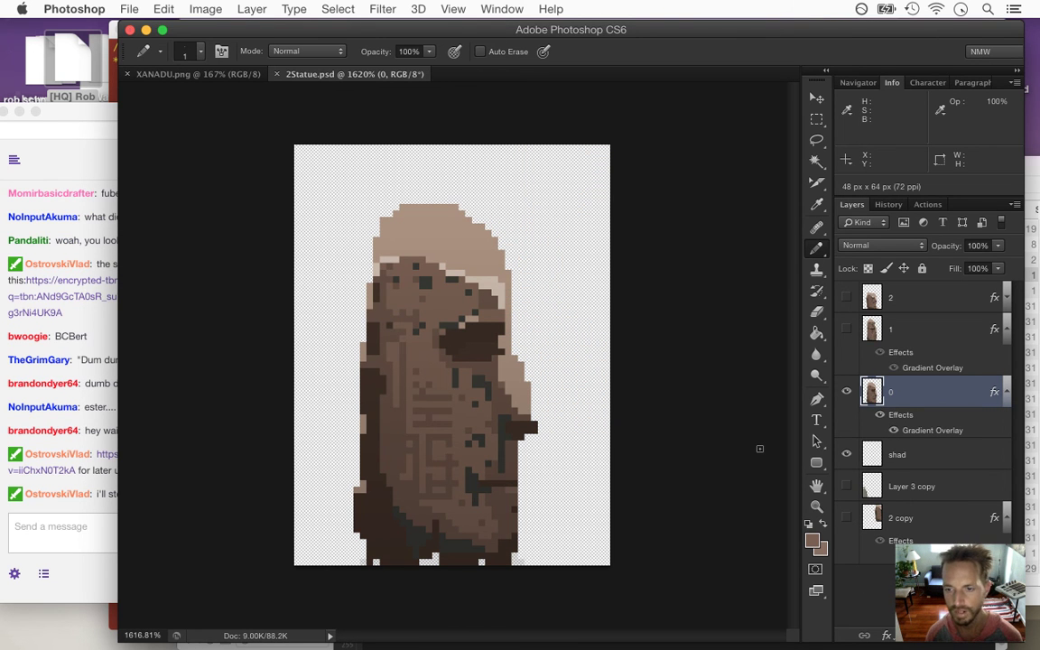
Export the statue for web as a PNG-24 with transparency, named 2Statue0.png, in the Level folder
left_click(129, 9)
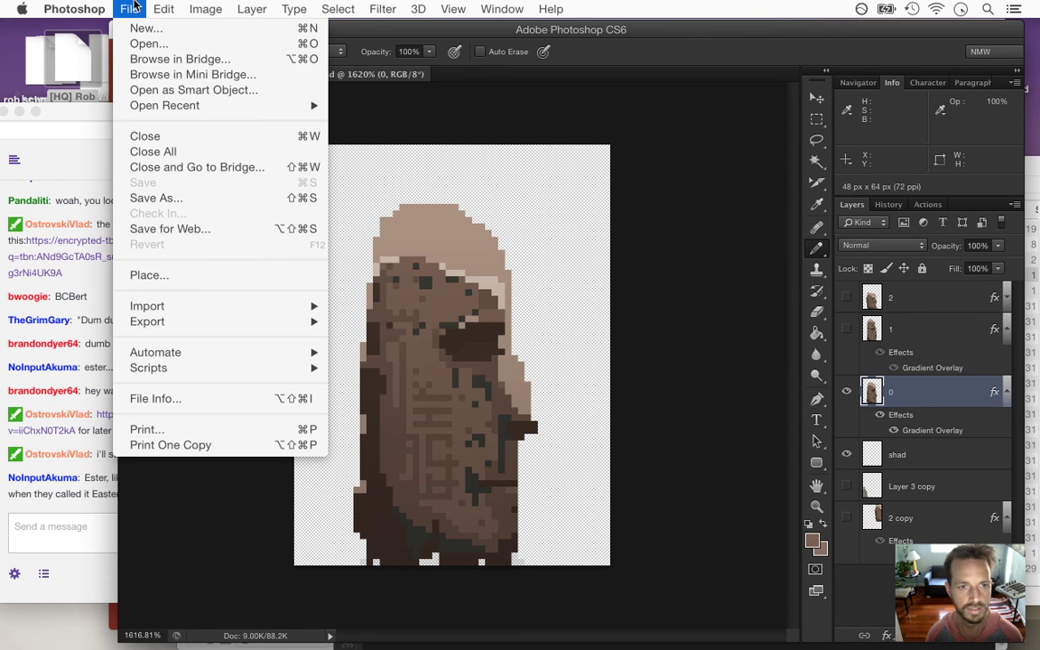
left_click(207, 230)
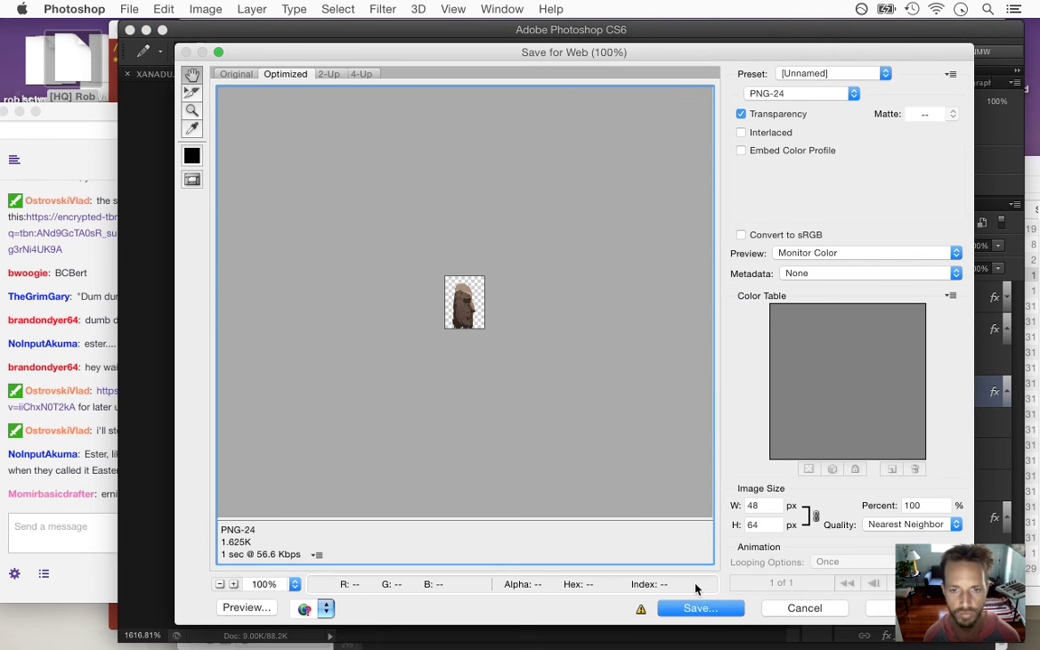
left_click(708, 610)
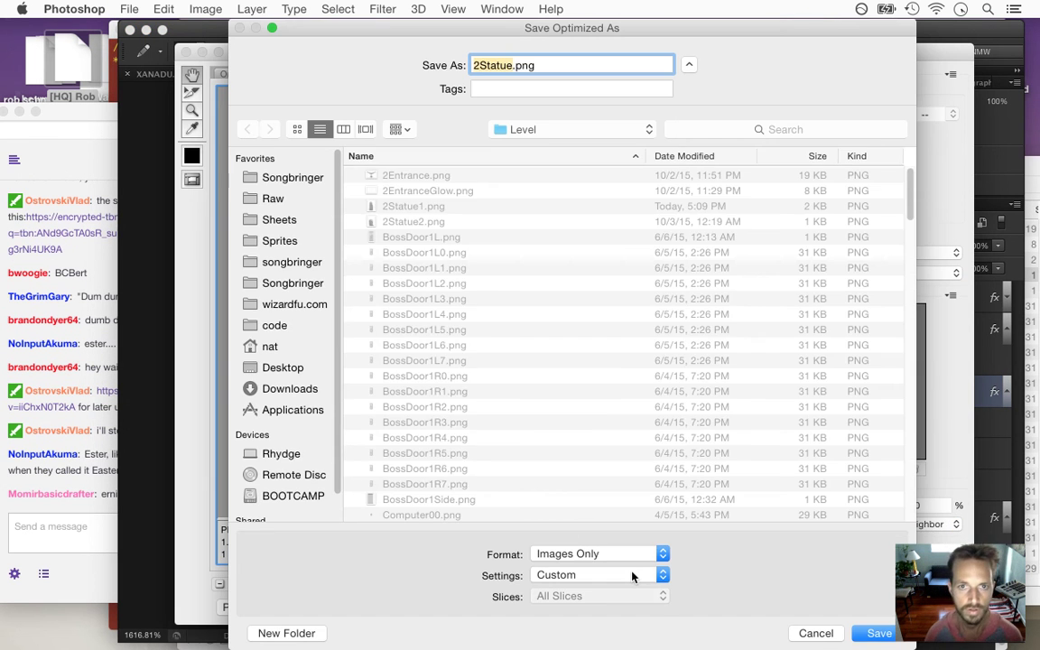
key("Right")
type("0")
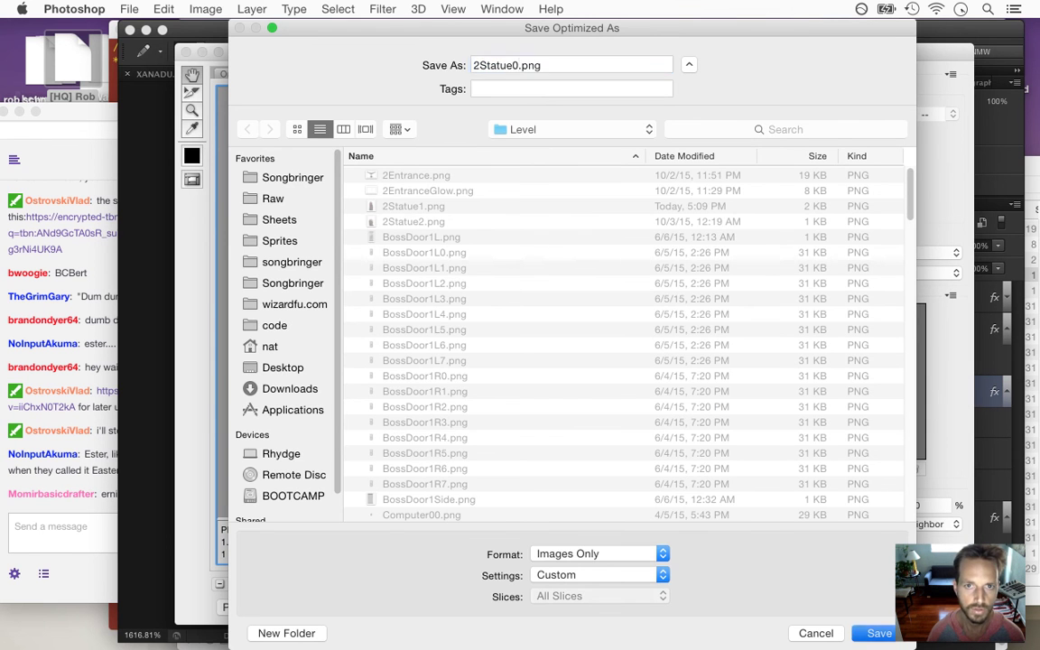
key("Return")
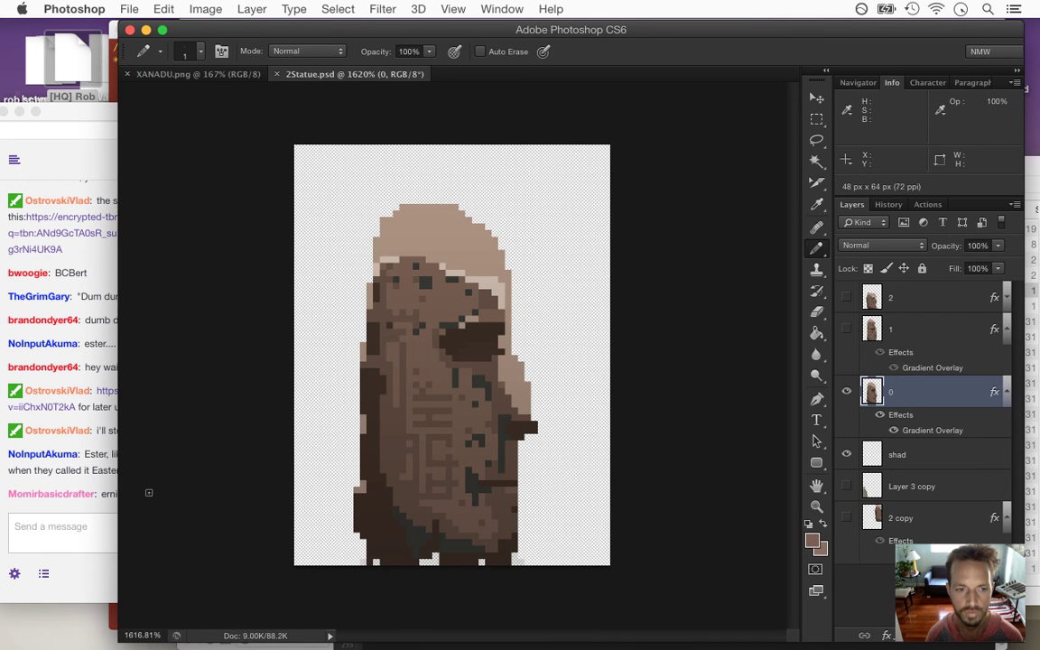
Open the YouTube link from the Twitch chat in a new window, save its address to the desktop, and close that window
left_click(93, 460)
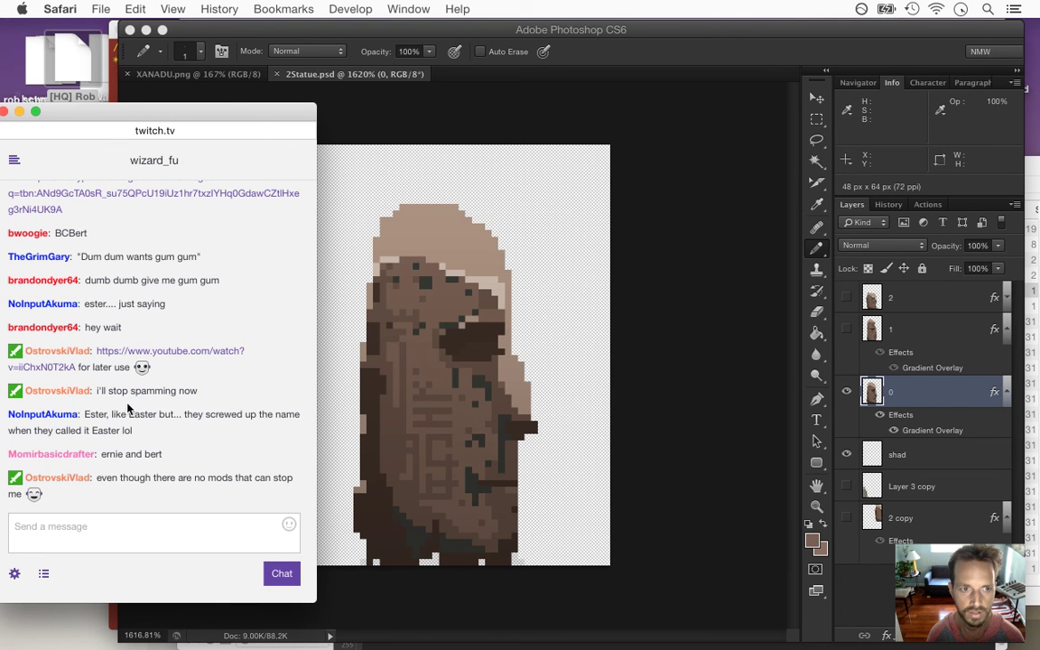
right_click(112, 352)
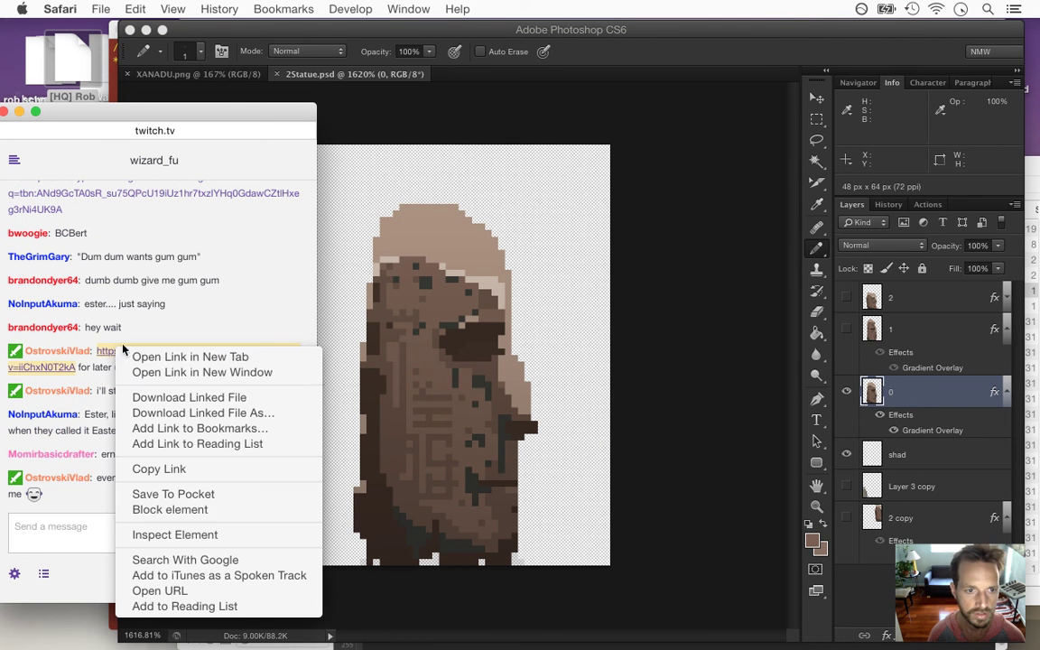
left_click(162, 370)
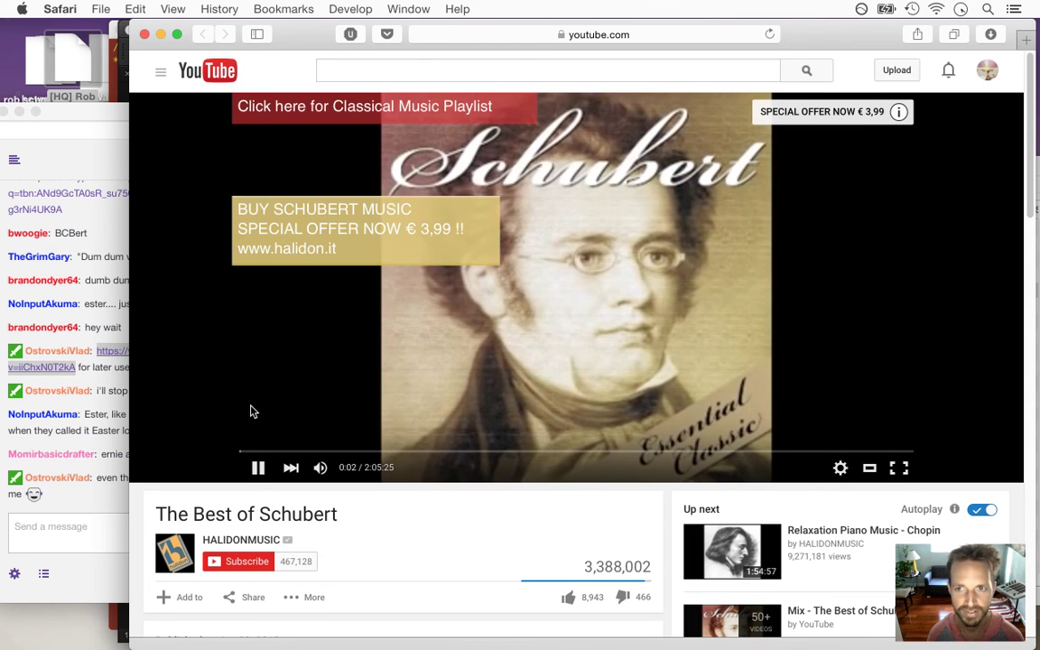
left_click(513, 36)
left_click_drag(513, 40, 18, 68)
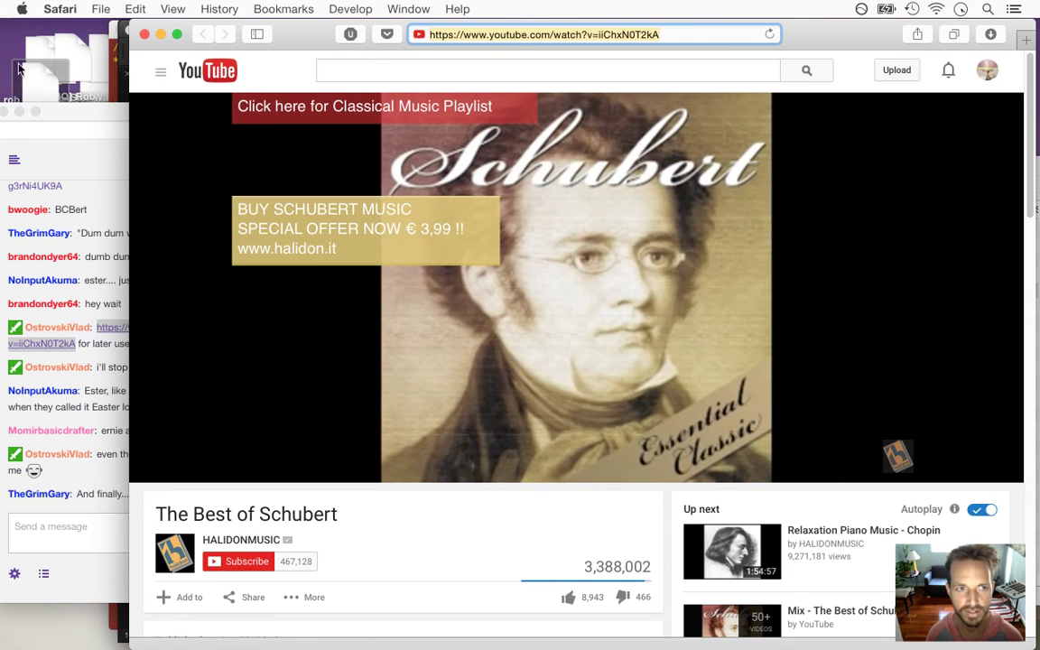
left_click(145, 36)
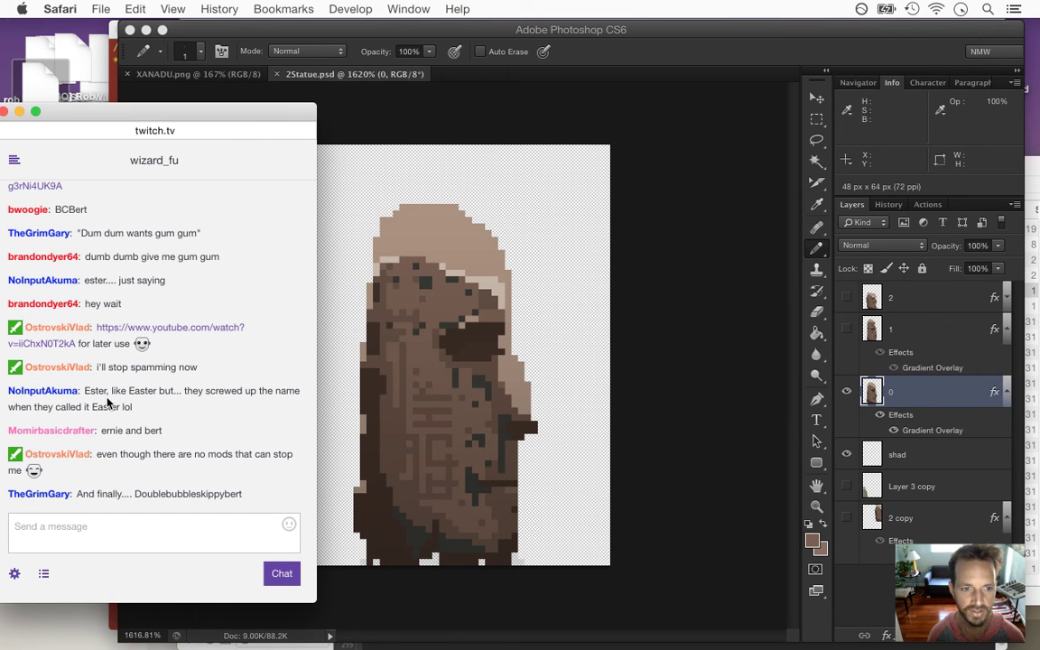
Read through the latest viewer messages in the Twitch chat
left_click_drag(87, 389, 155, 403)
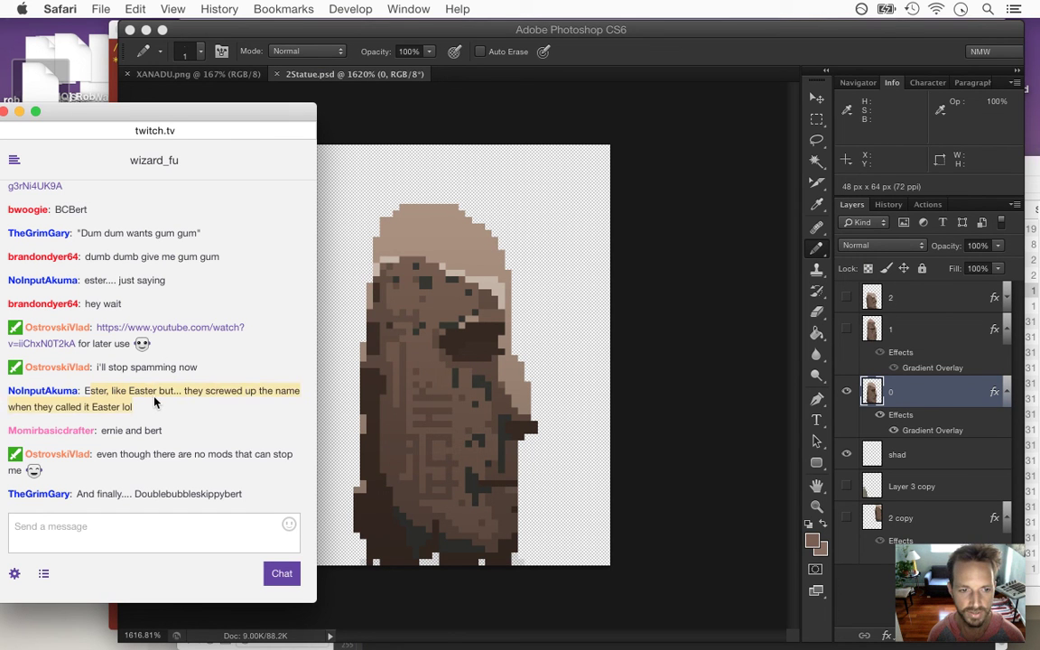
left_click(170, 410)
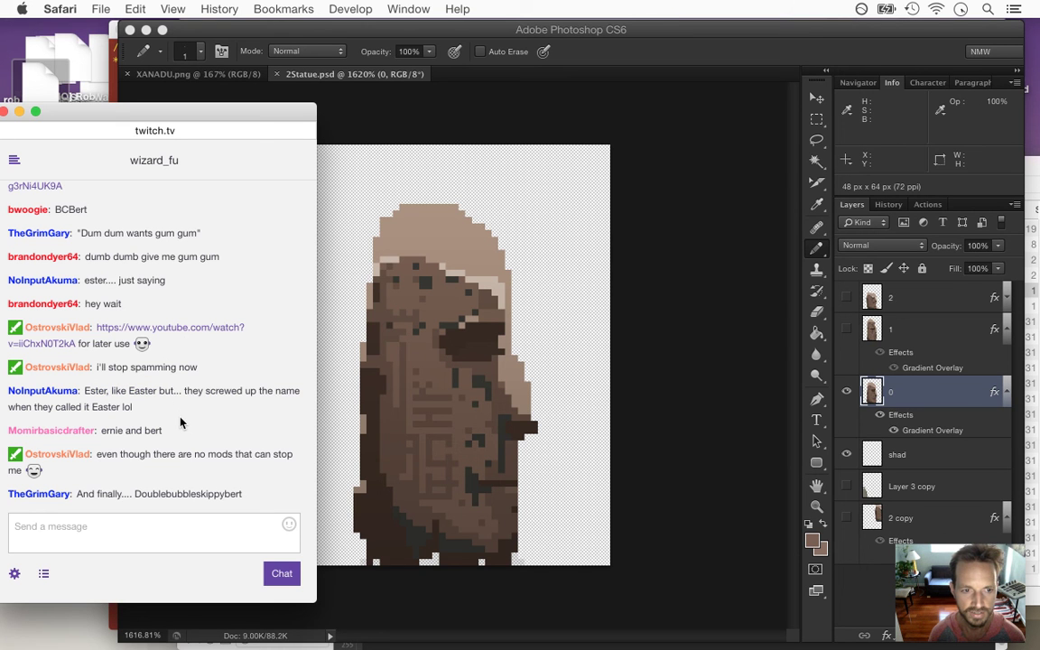
left_click_drag(101, 431, 151, 432)
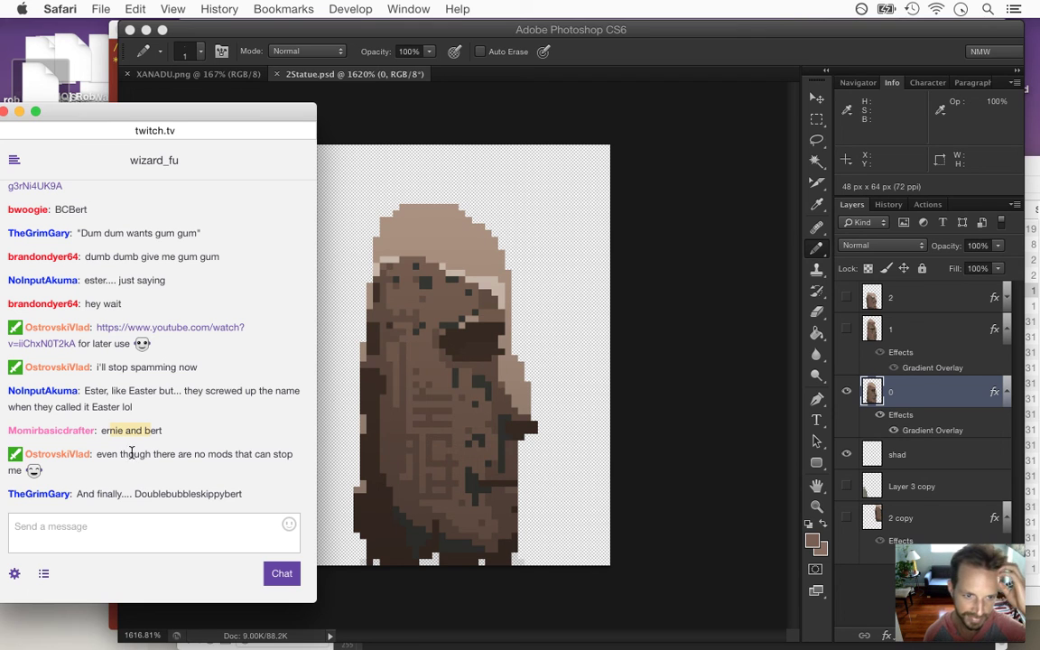
left_click_drag(198, 459, 207, 465)
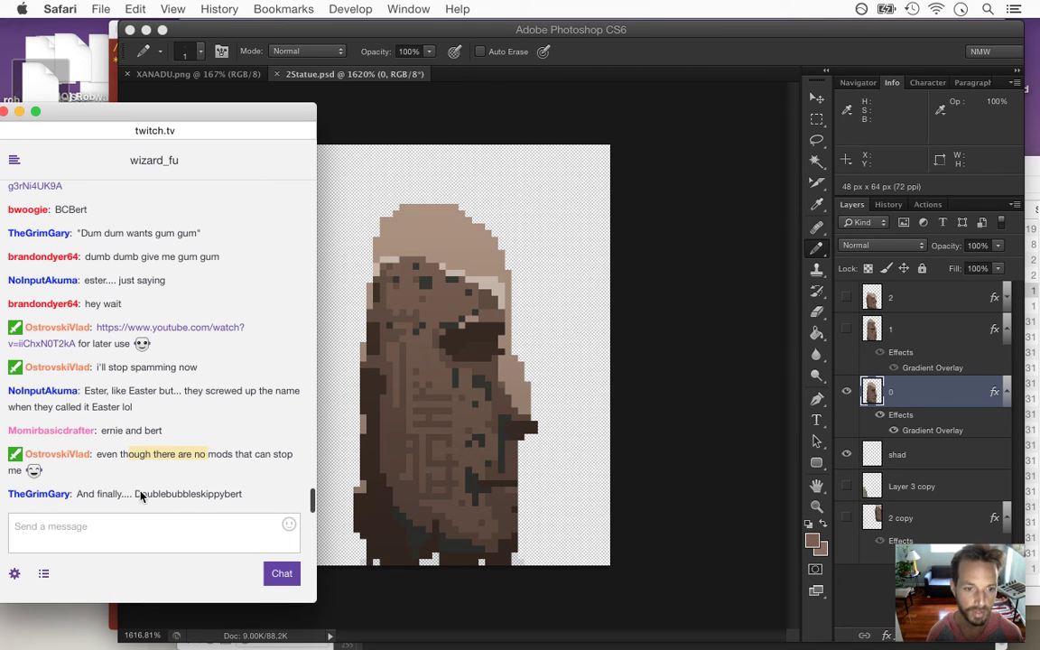
Switch to Xcode and append the chat suggestion "Doublebubbleskippybert" to the statue names line in Ideas.txt
left_click_drag(137, 495, 226, 496)
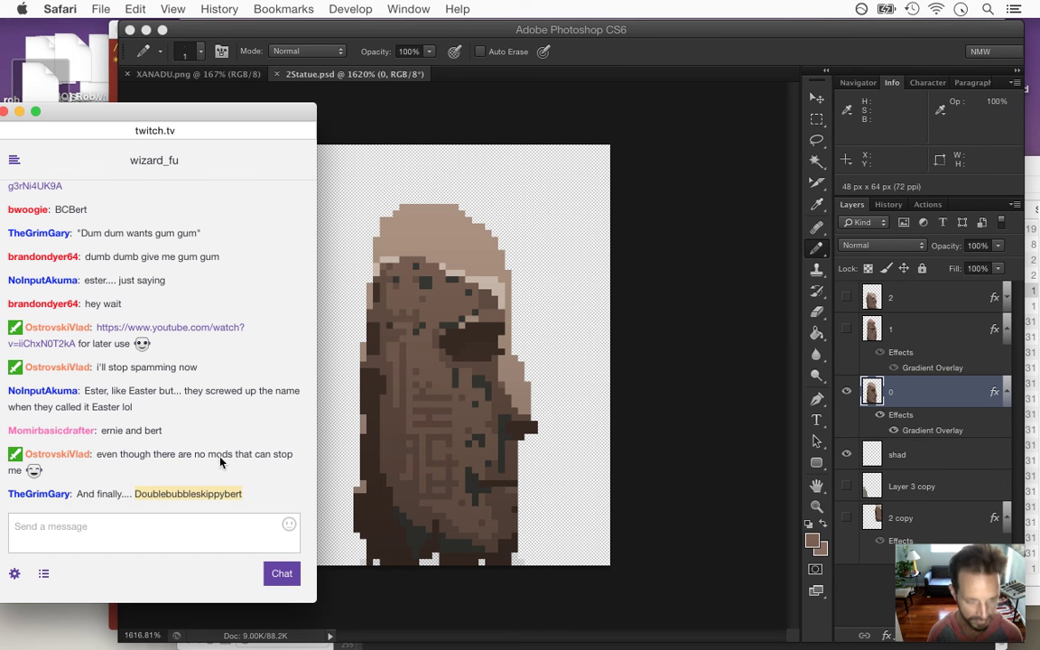
key("super+Tab")
key("super+Tab")
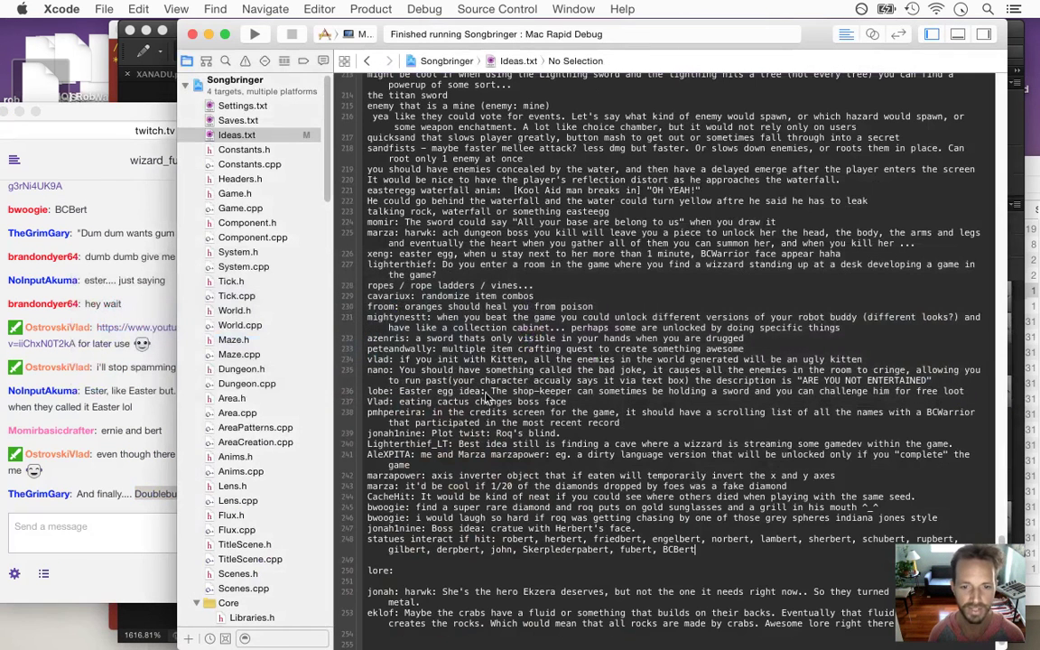
type(",")
type("Doublebubbleskippybert")
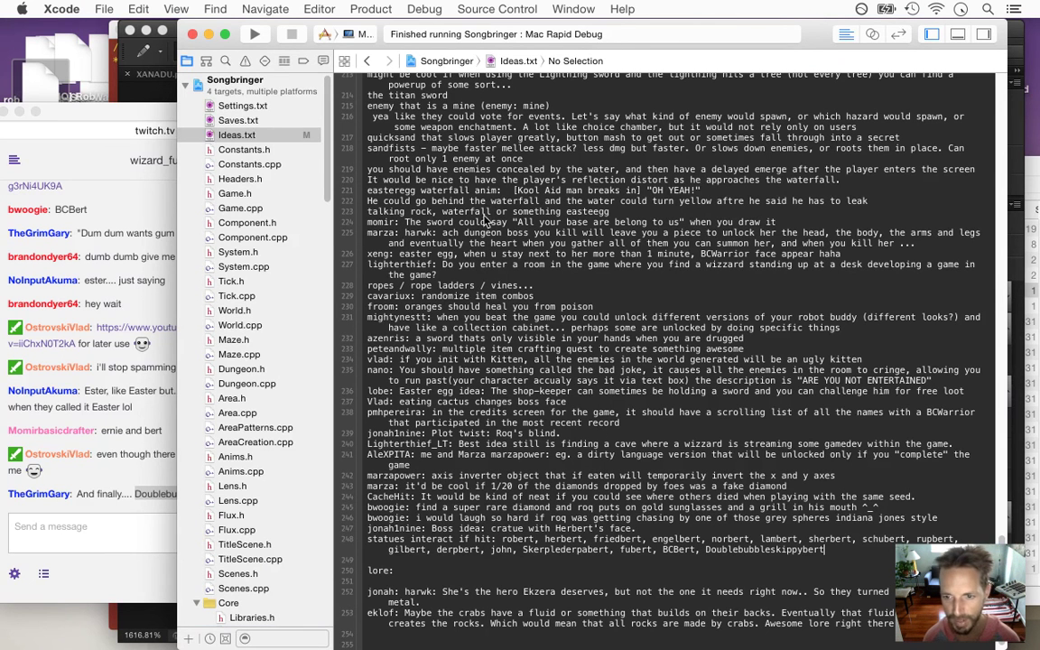
key("super+Tab")
key("super+Tab")
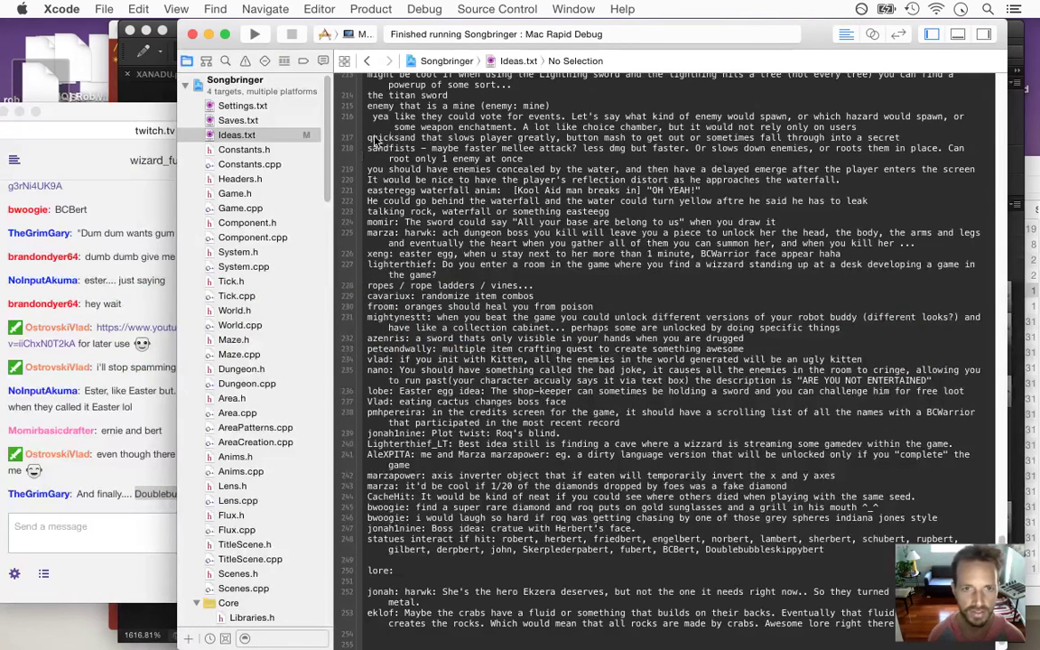
key("super+Tab")
key("super+Tab")
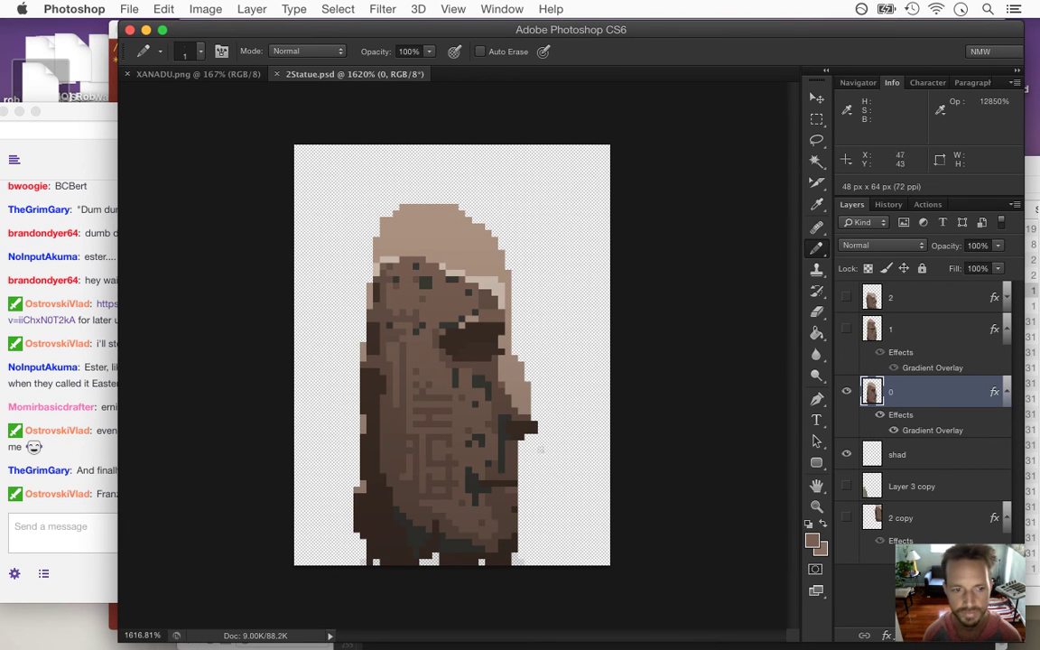
Switch to Xcode, open AreaCreation.cpp and search it for "statue"
key("super+Tab")
key("super+shift+Tab")
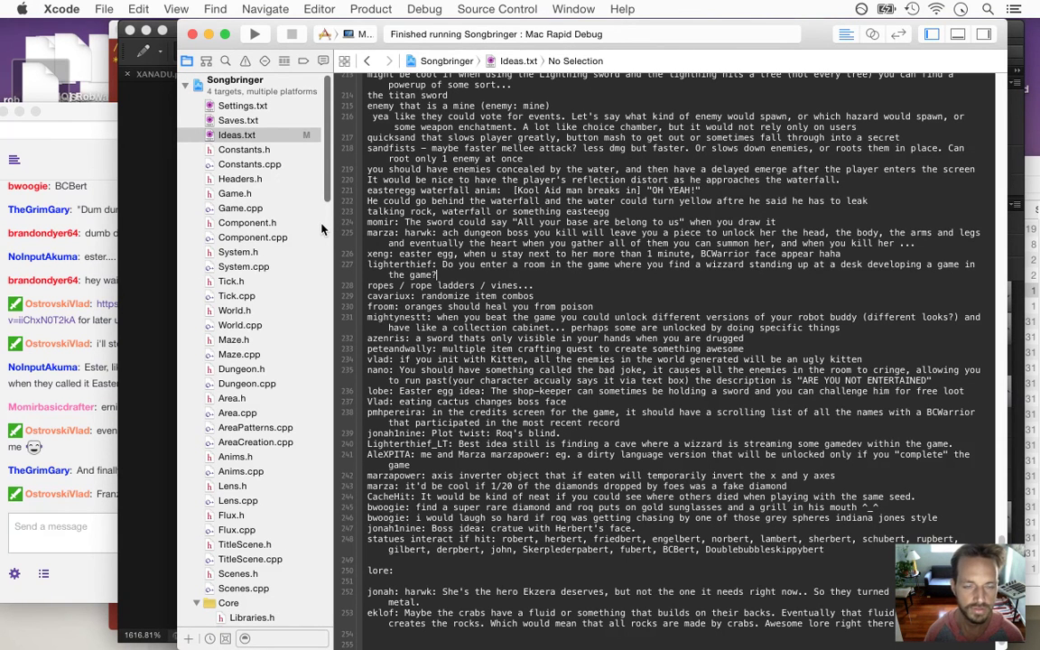
left_click(261, 442)
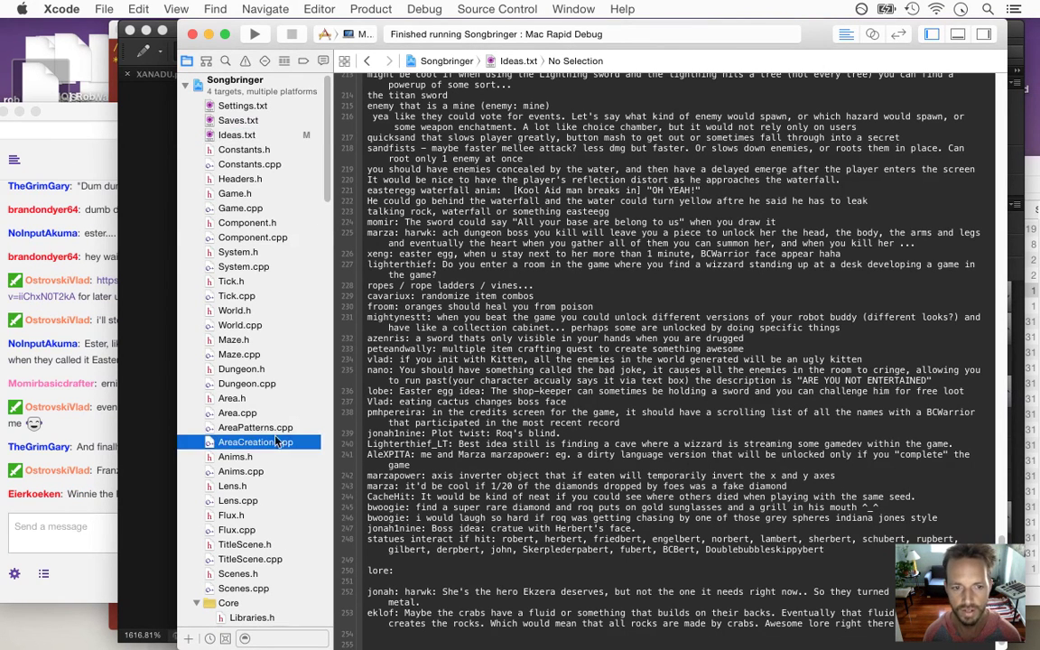
key("super+f")
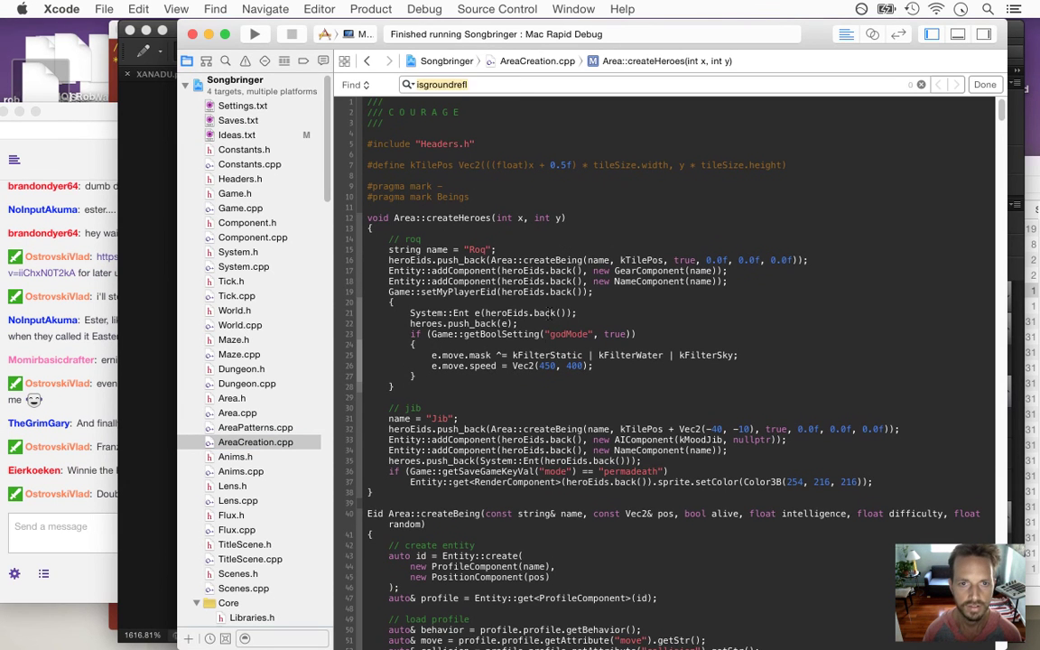
type("statue")
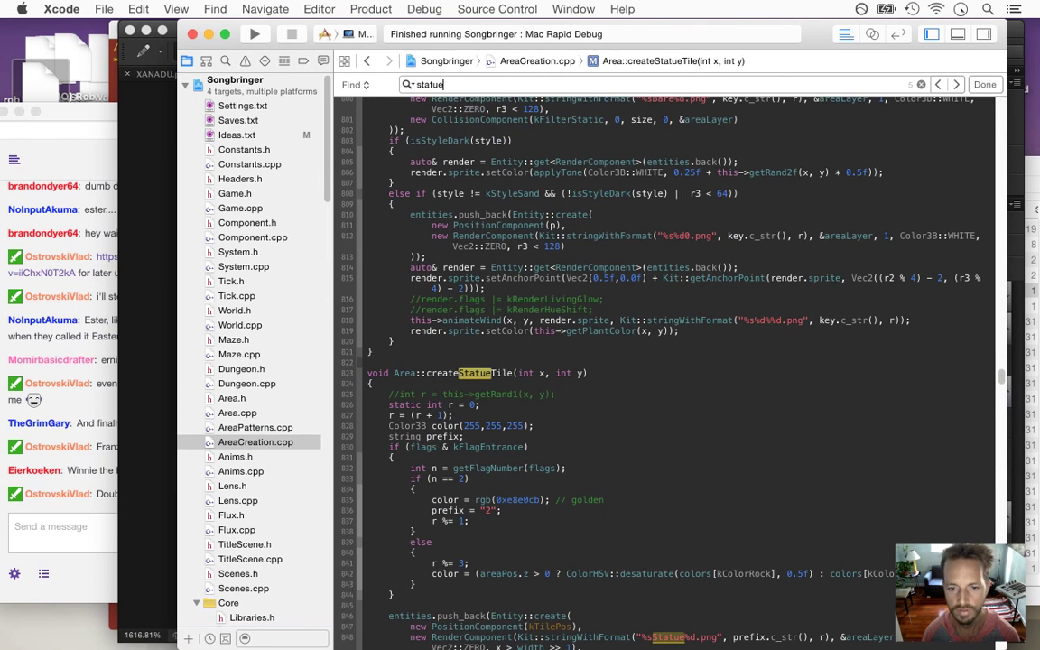
Change the golden statue case (n == 2) in createStatueTile to r %= 3, then build and run the game
left_click(533, 524)
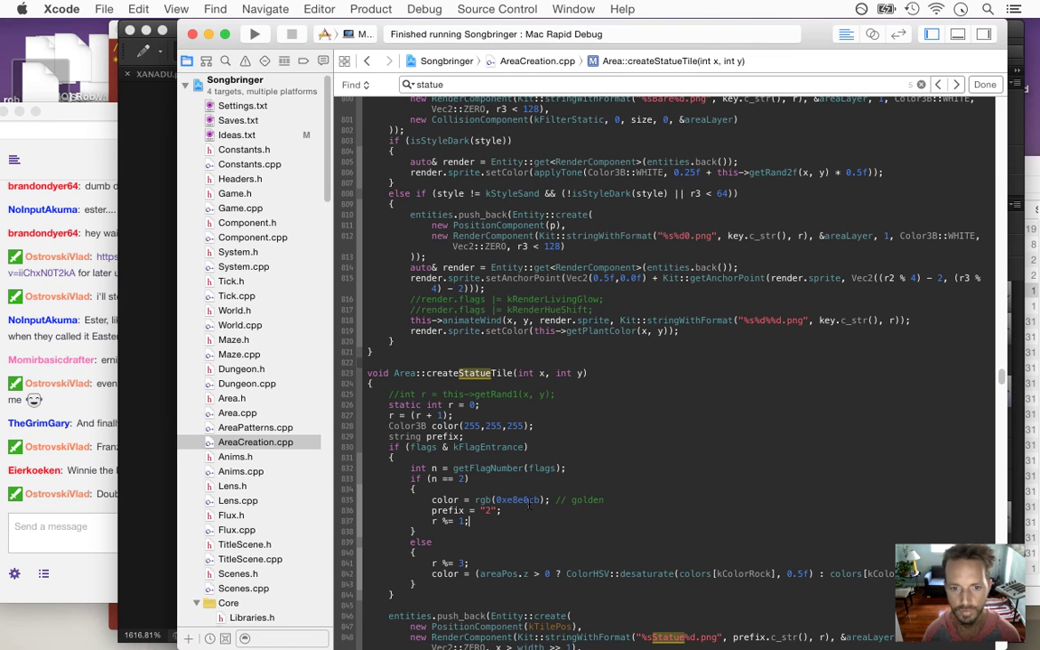
type("4")
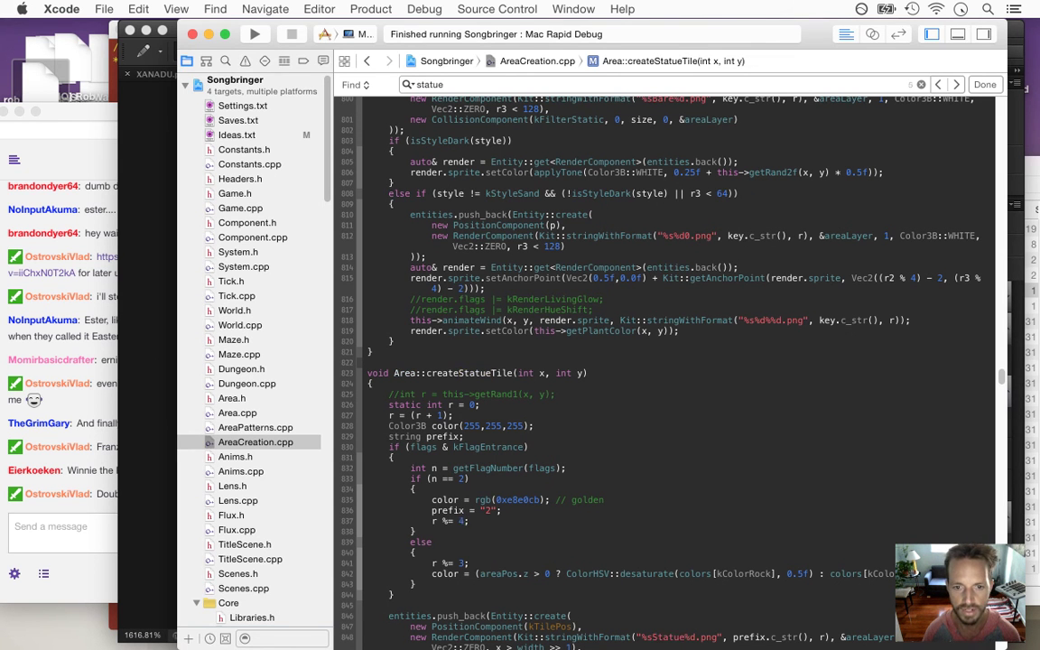
key("super+r")
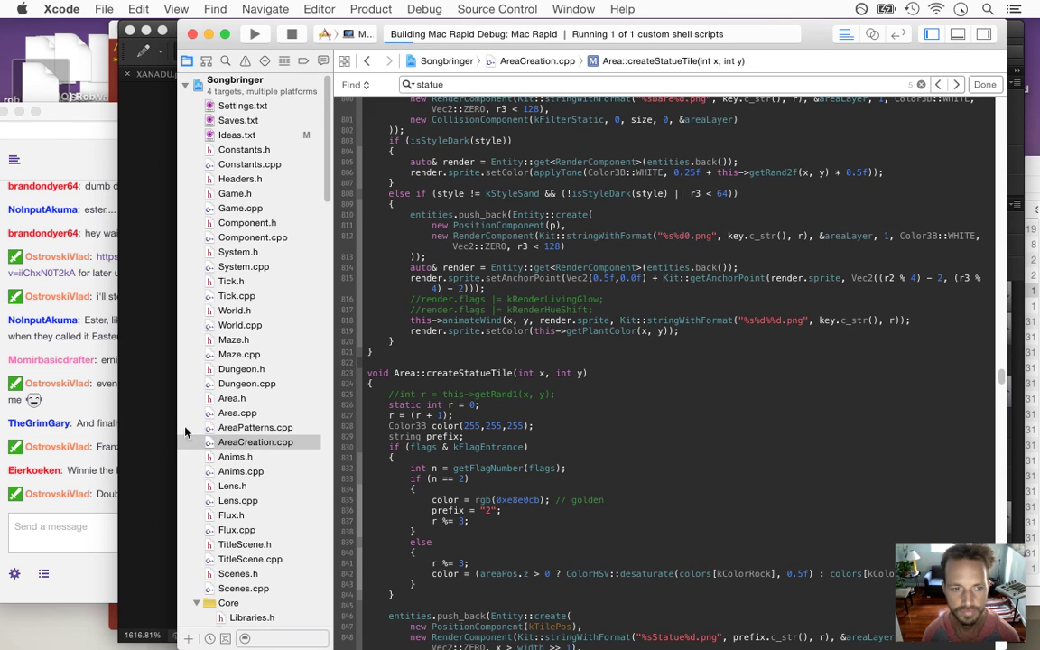
left_click(99, 488)
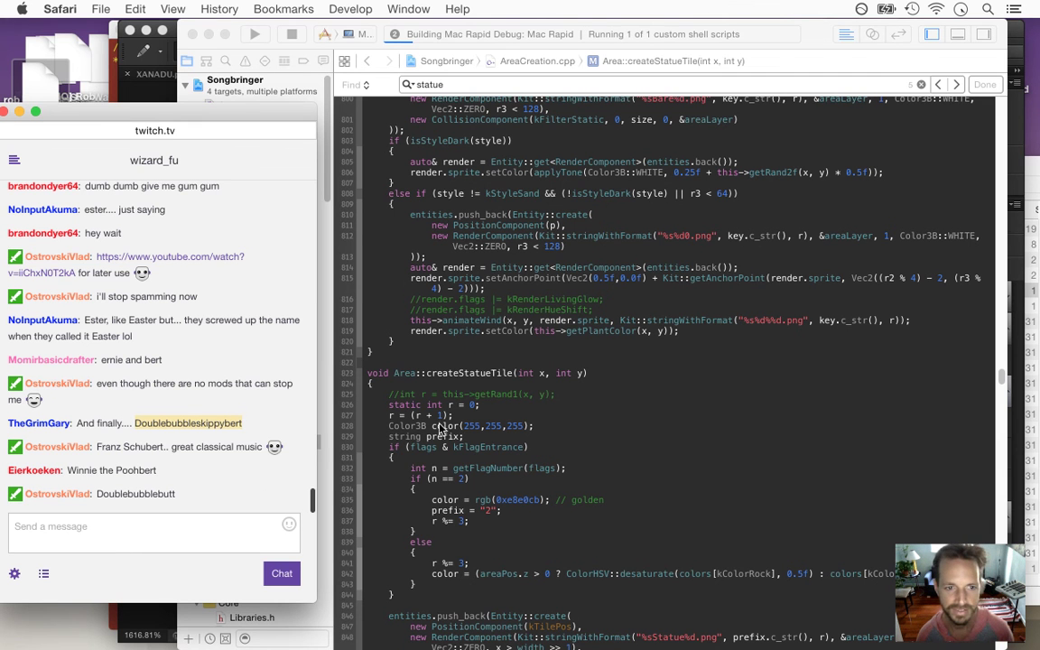
Switch back to Xcode and close the search bar in AreaCreation.cpp while the game builds
left_click(454, 467)
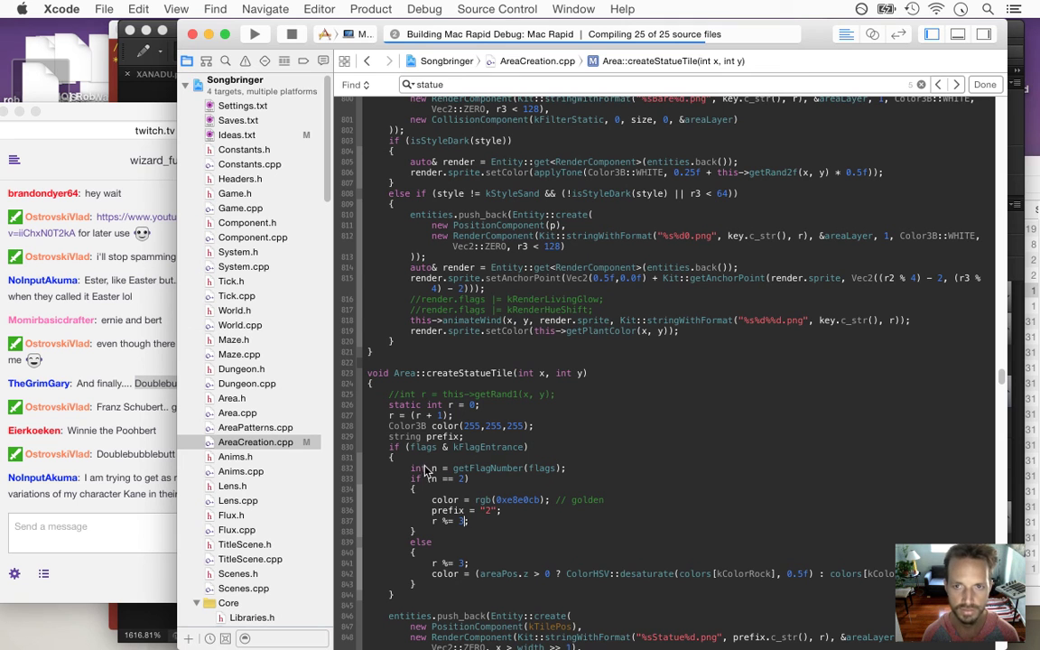
left_click(985, 85)
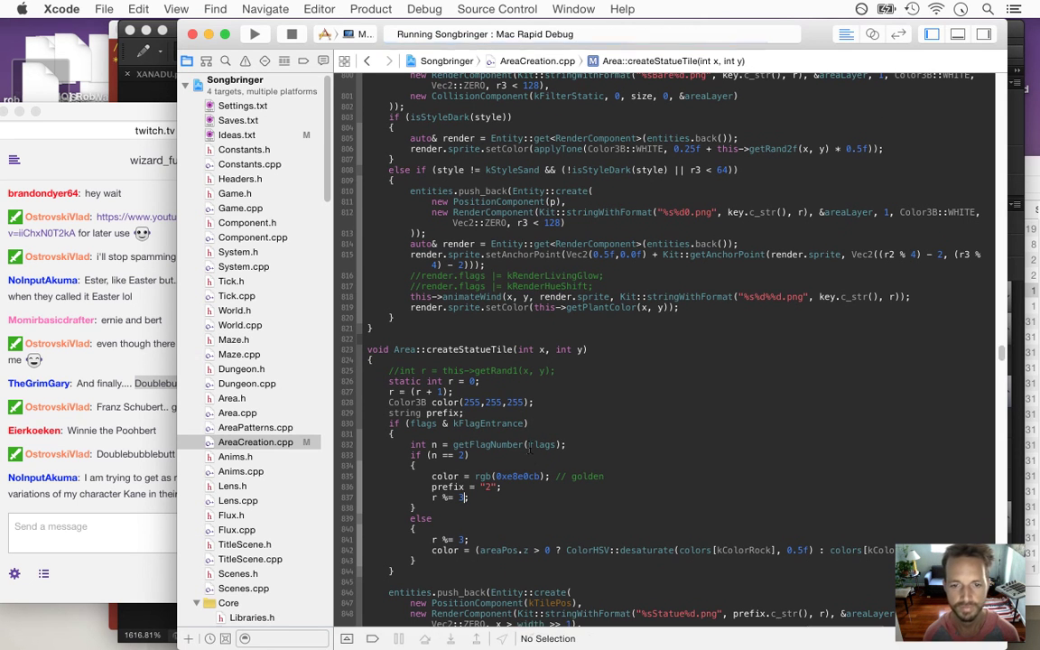
left_click(132, 490)
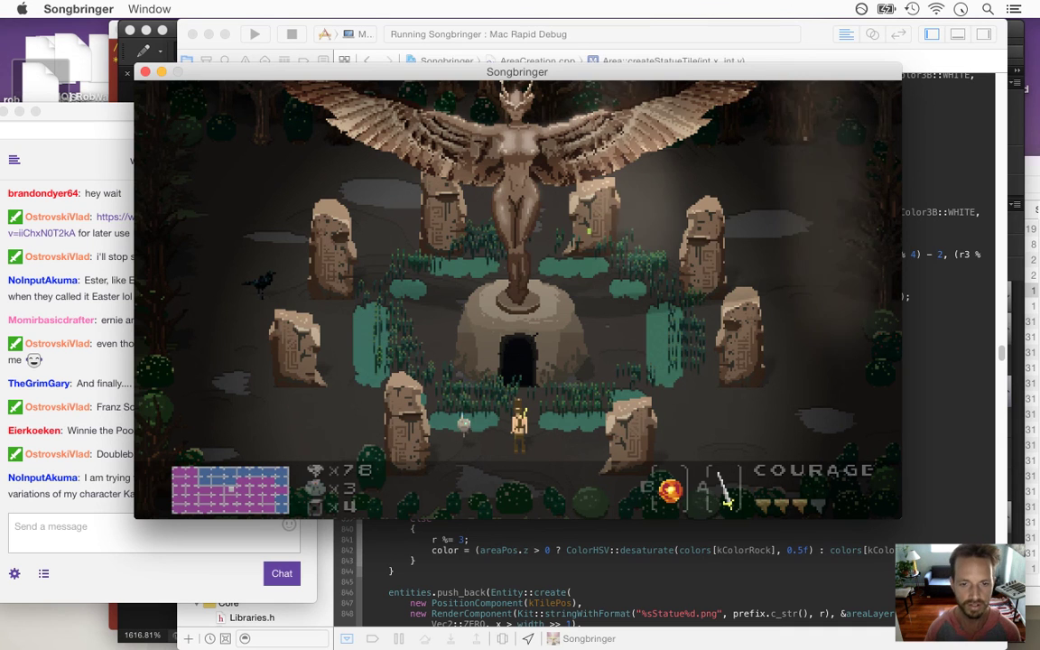
Walk the character around the winged entrance statue in the running game to examine the surrounding ring of stone head statues
key("Right")
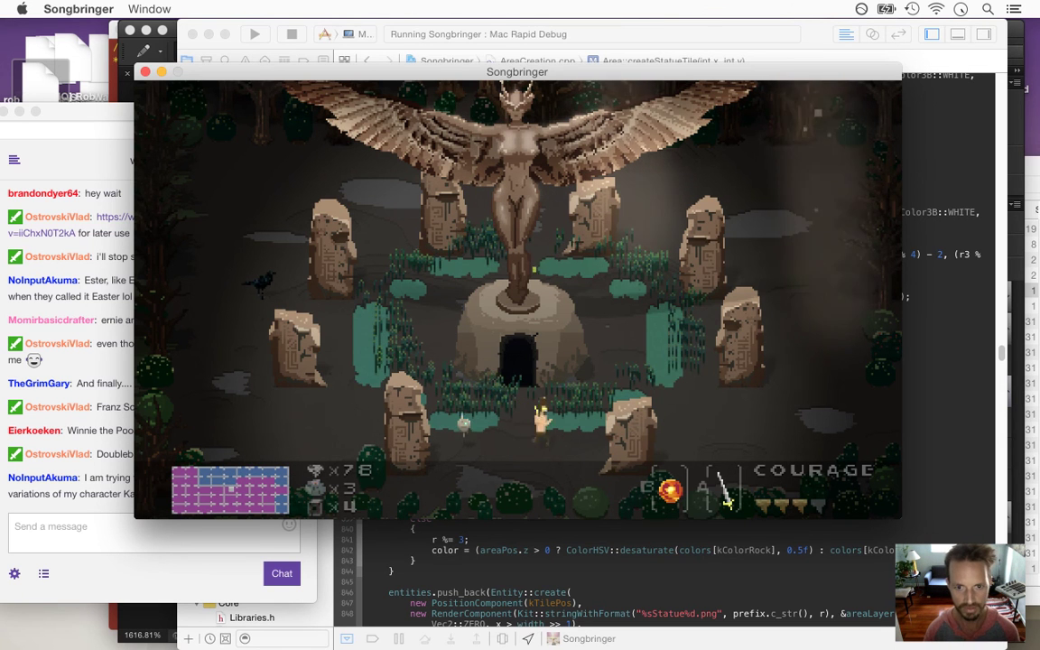
key("Left")
key("Down")
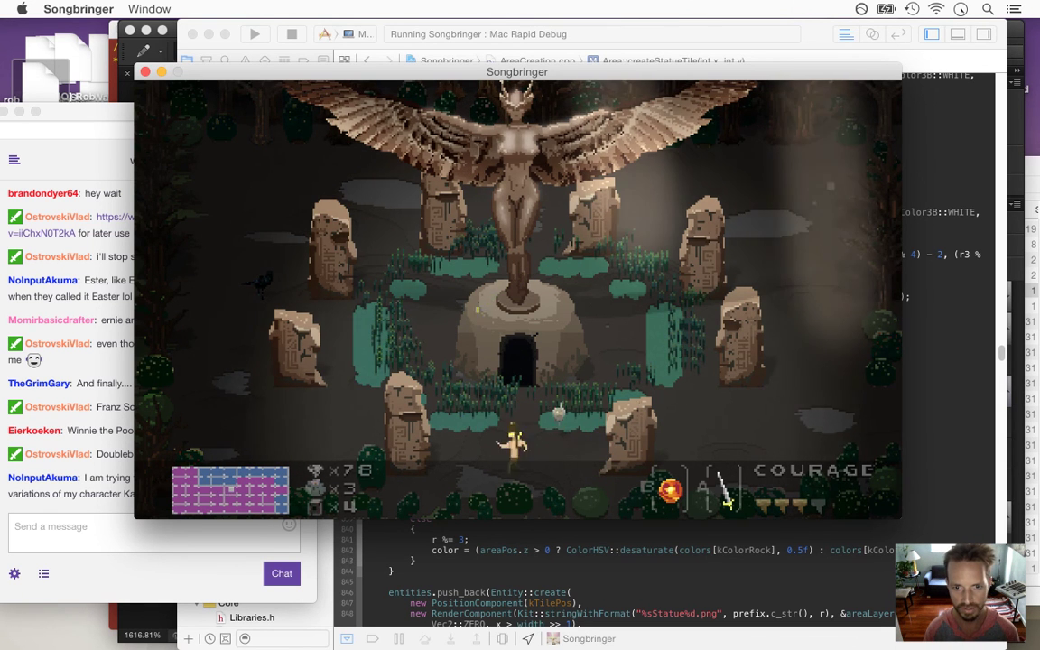
key("Up")
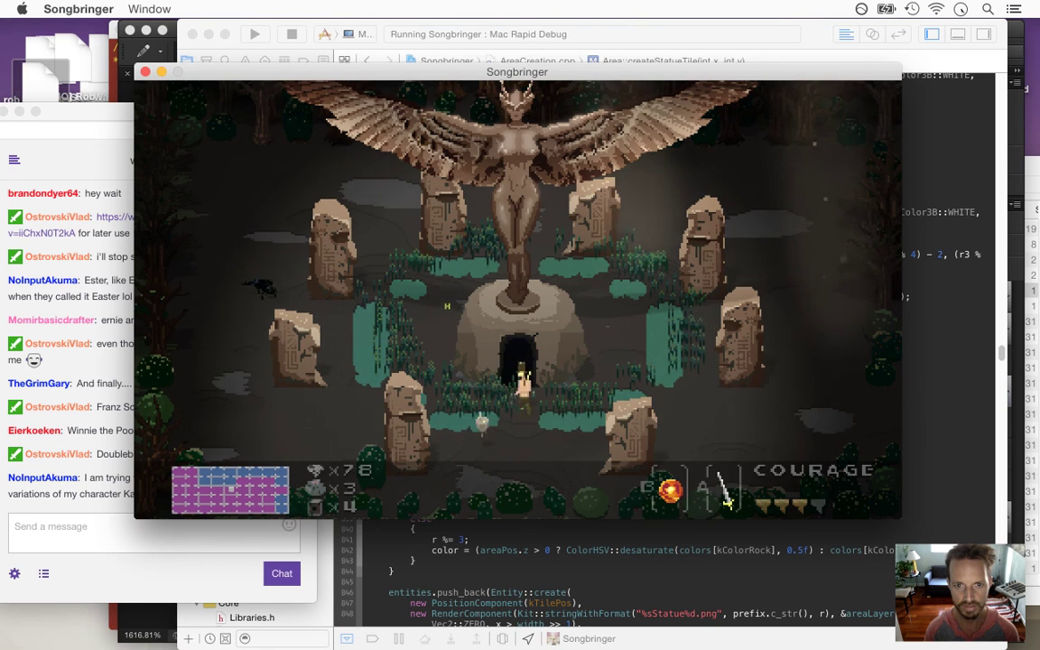
key("Up")
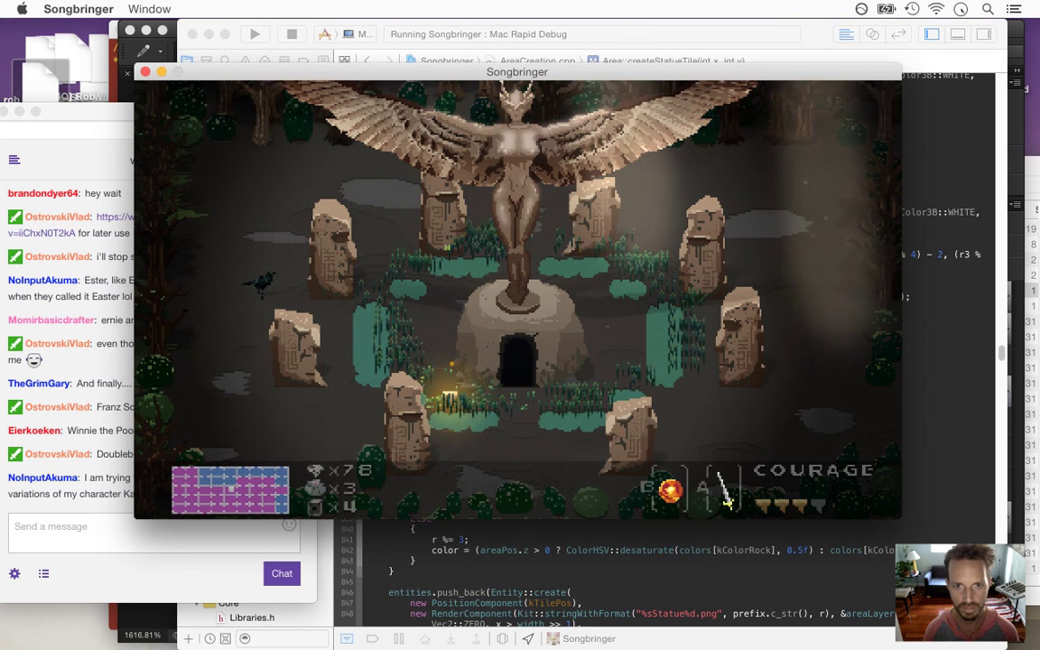
key("Up")
key("Left")
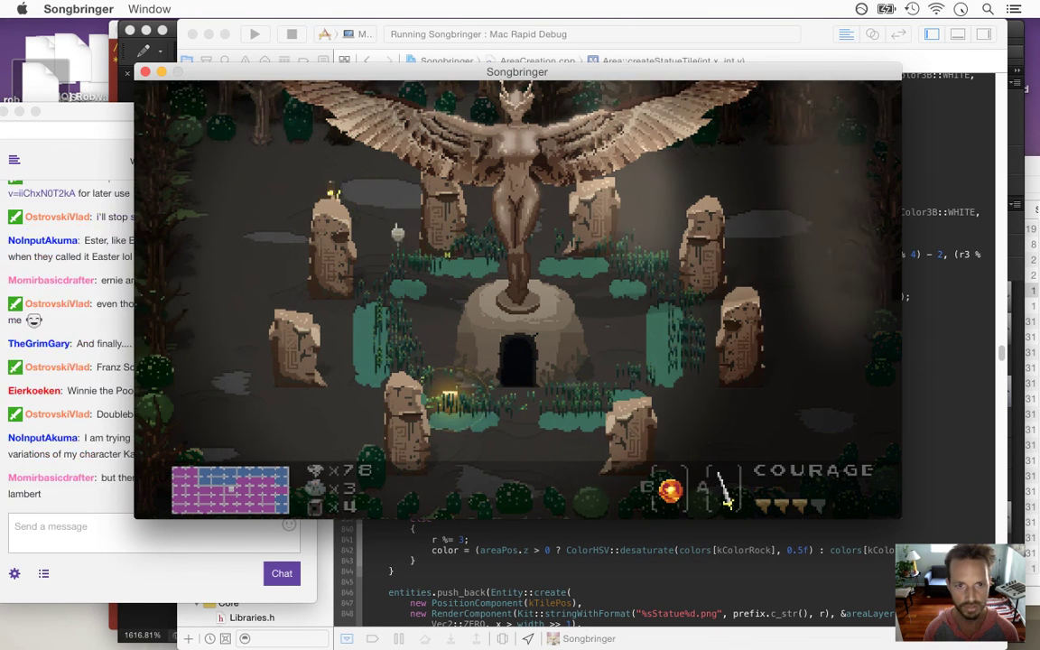
key("Down")
key("Up")
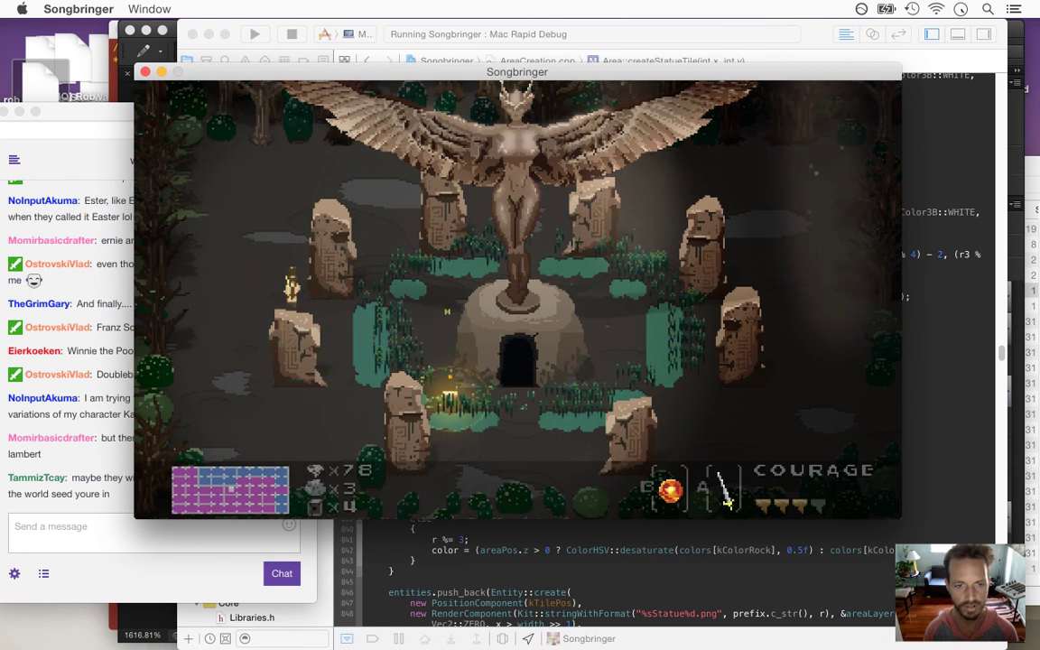
key("Up")
key("Right")
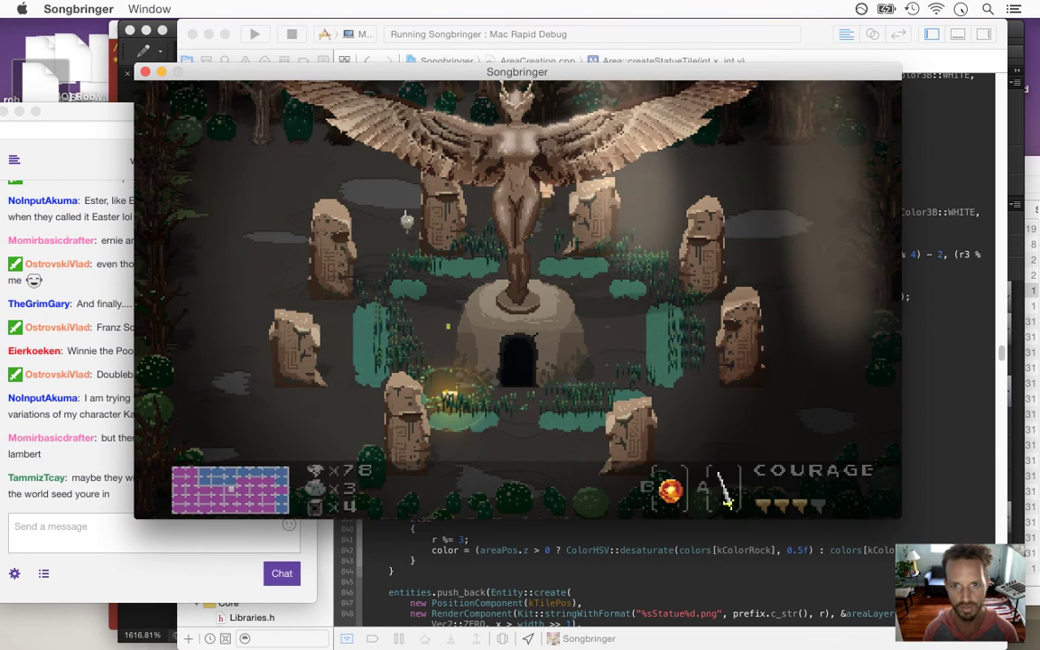
key("Right")
key("Down")
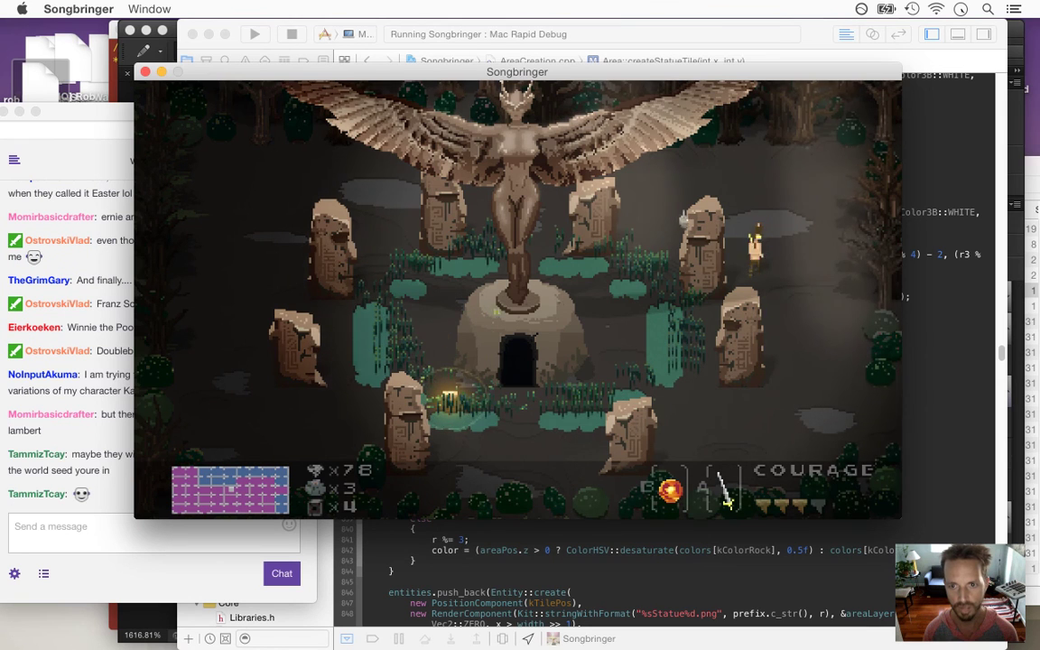
key("Down")
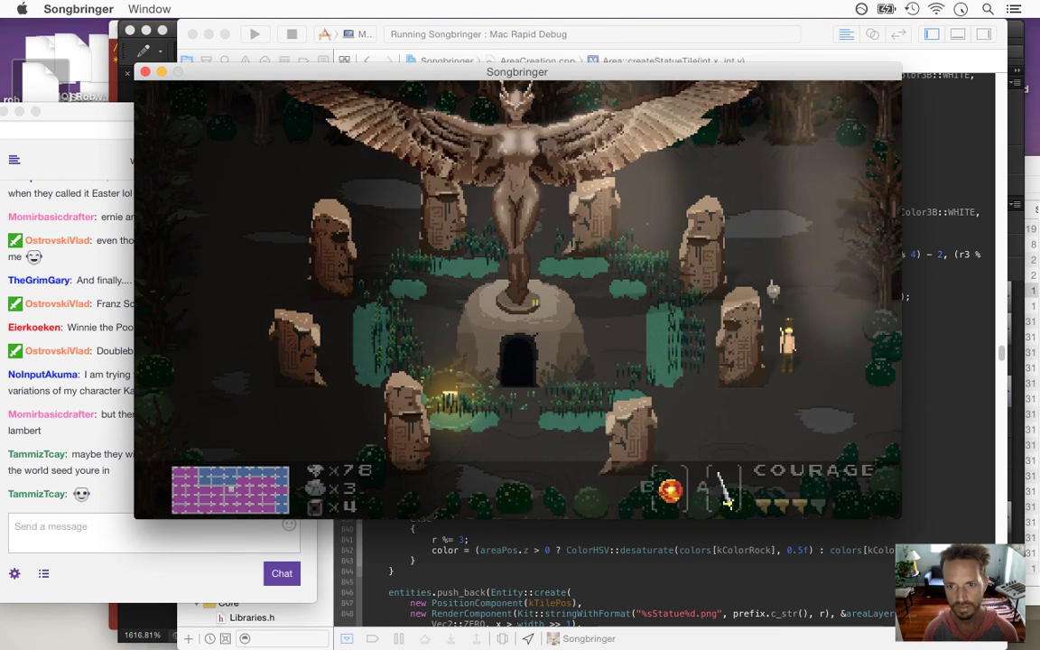
key("Left")
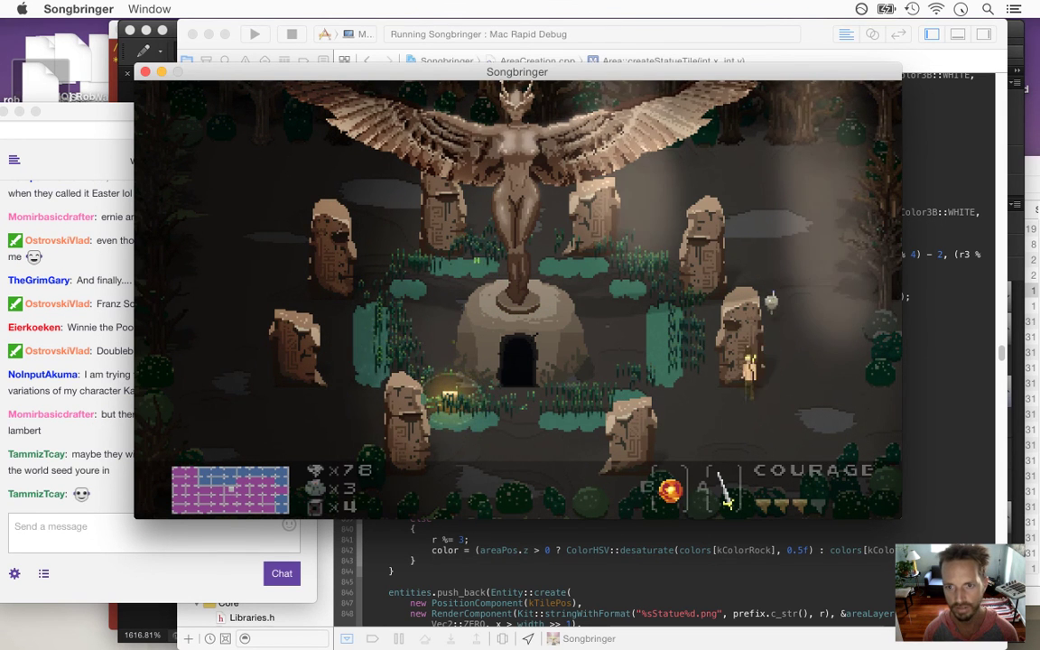
key("Down")
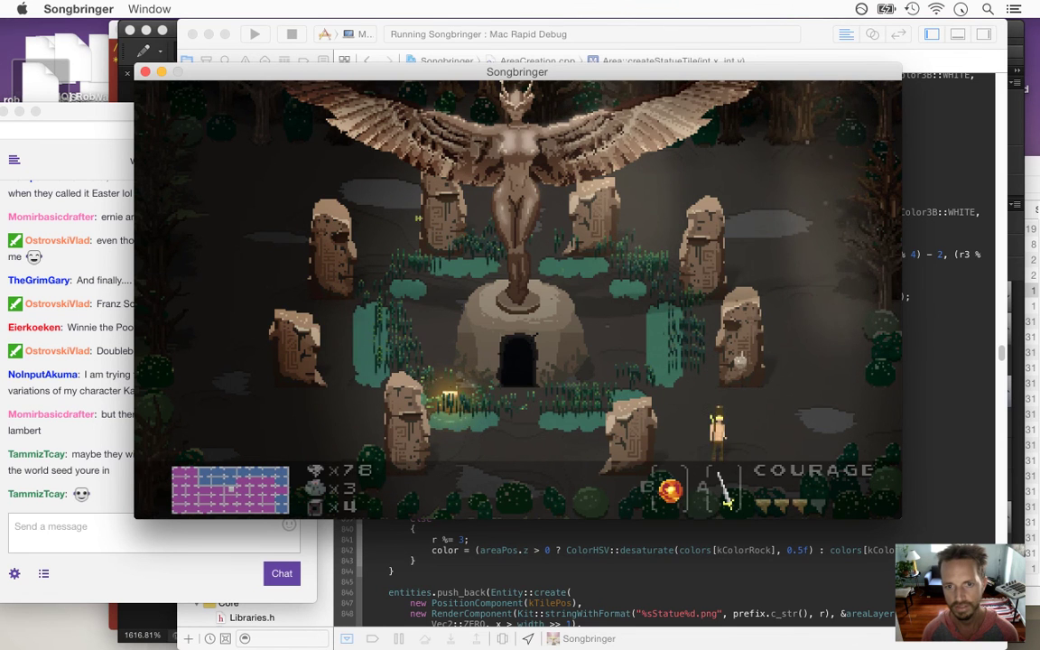
key("Left")
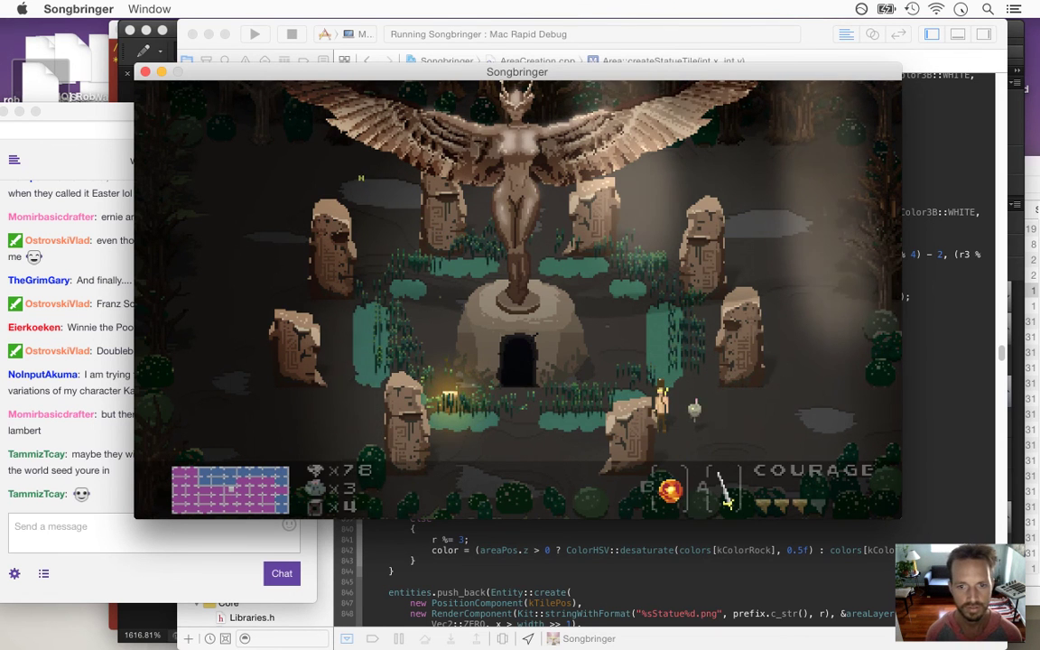
Quit the running game and switch to Photoshop with the 2Statue.psd document
key("super+q")
key("super+Tab")
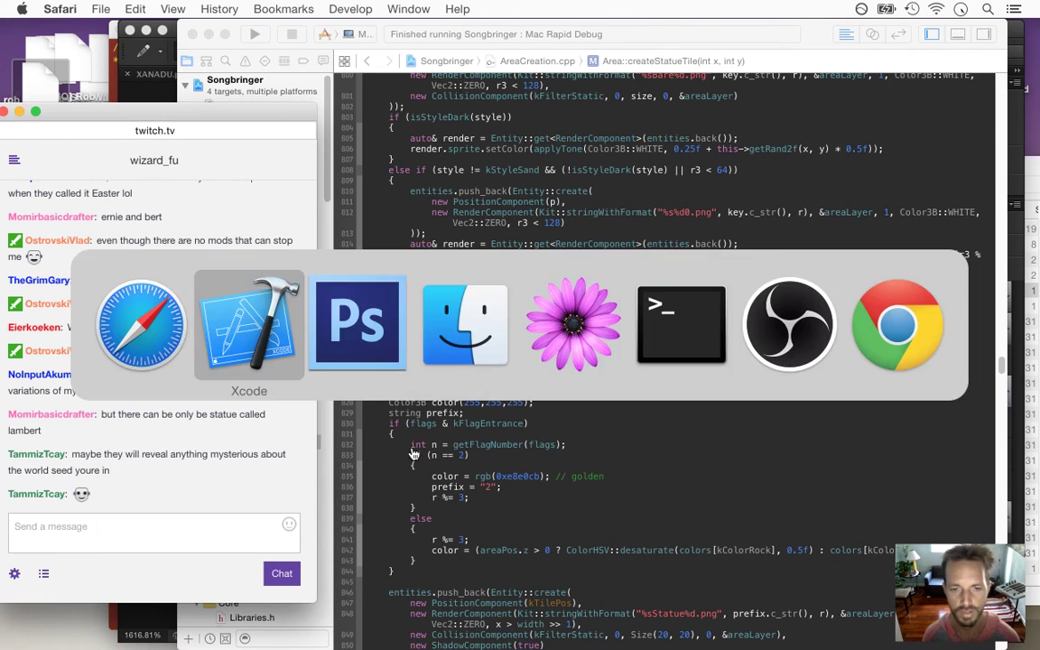
key("super+Tab")
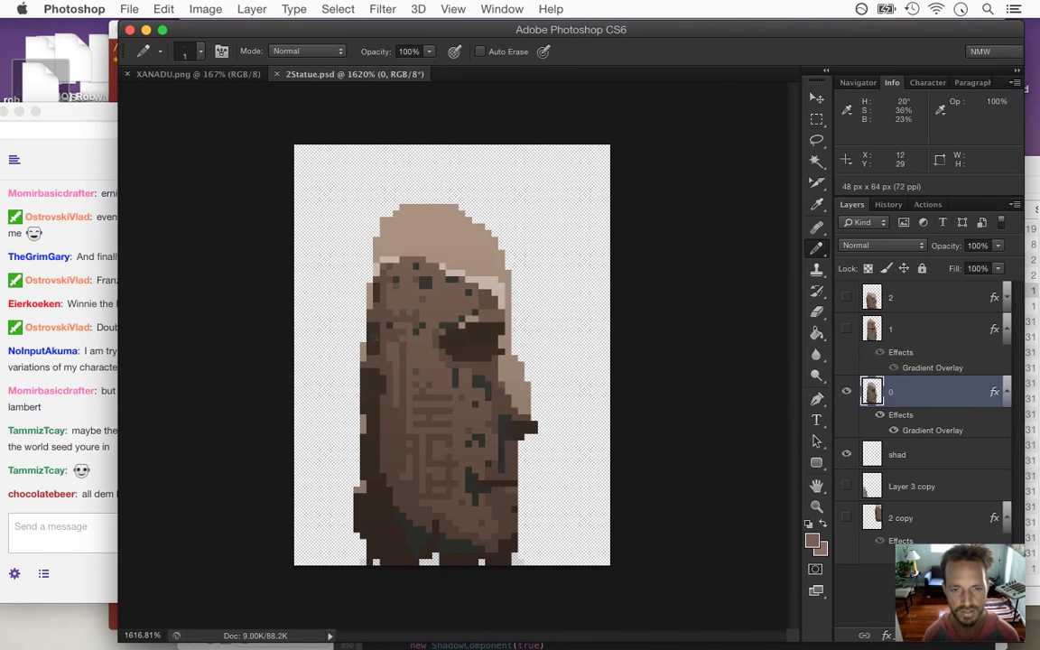
Switch to the Twitch chat and read the latest viewer messages about the statues and further "bert" name suggestions
left_click(86, 425)
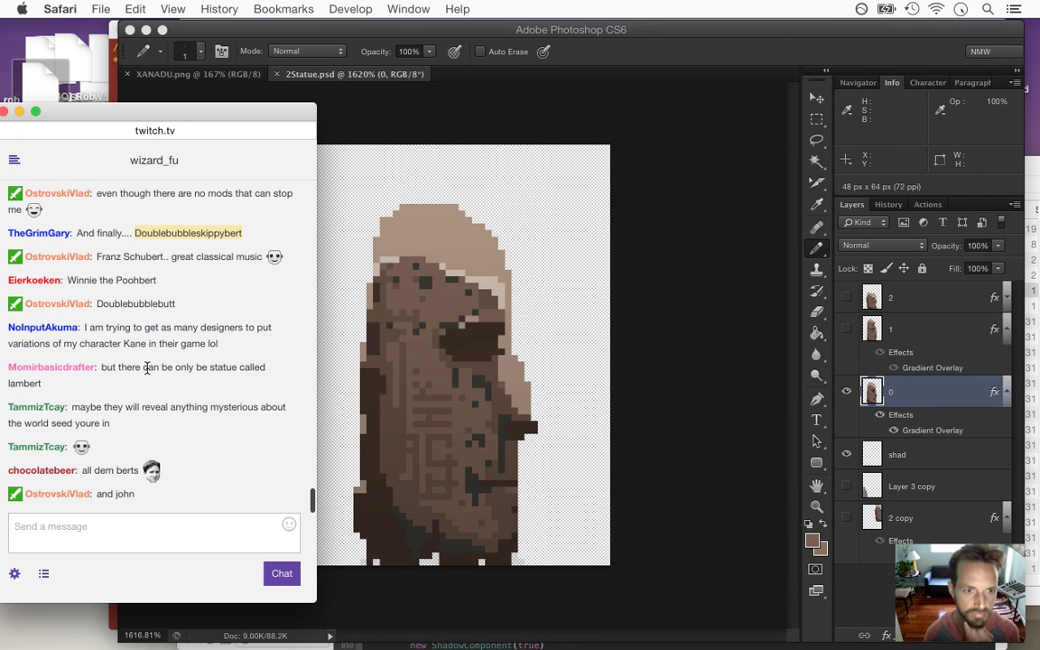
left_click_drag(118, 370, 186, 398)
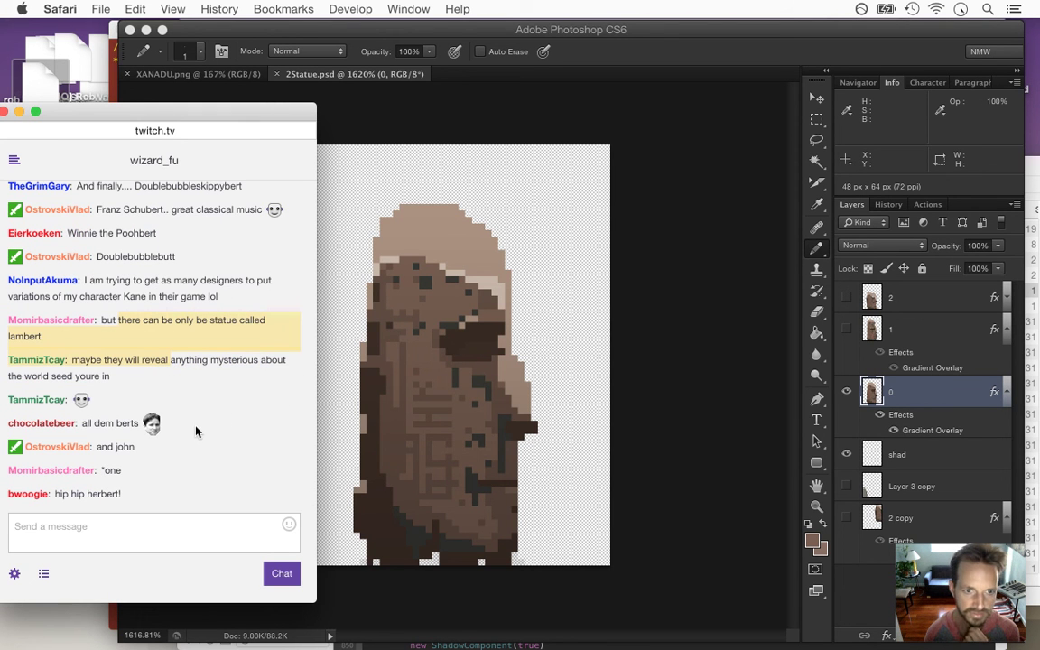
left_click(130, 379)
left_click_drag(81, 361, 115, 382)
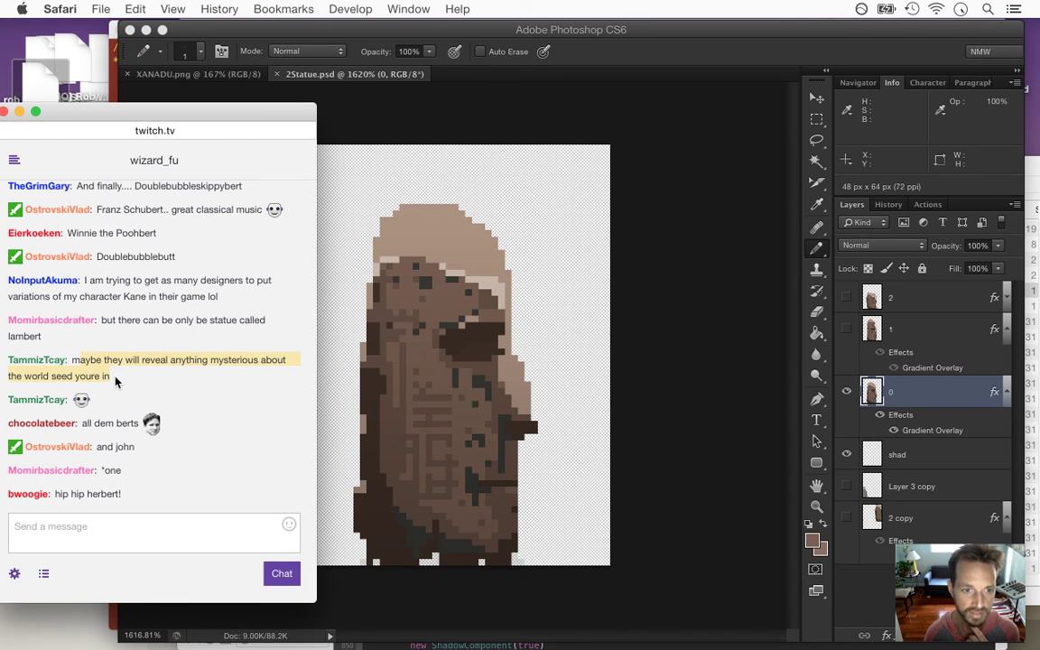
left_click_drag(97, 446, 150, 462)
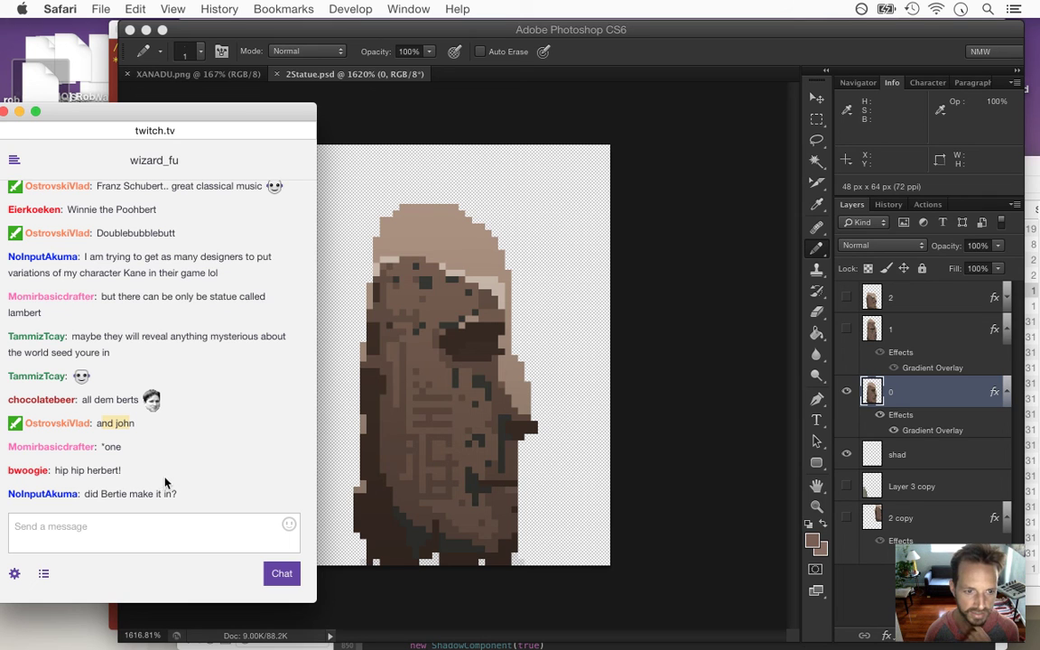
left_click_drag(100, 496, 126, 495)
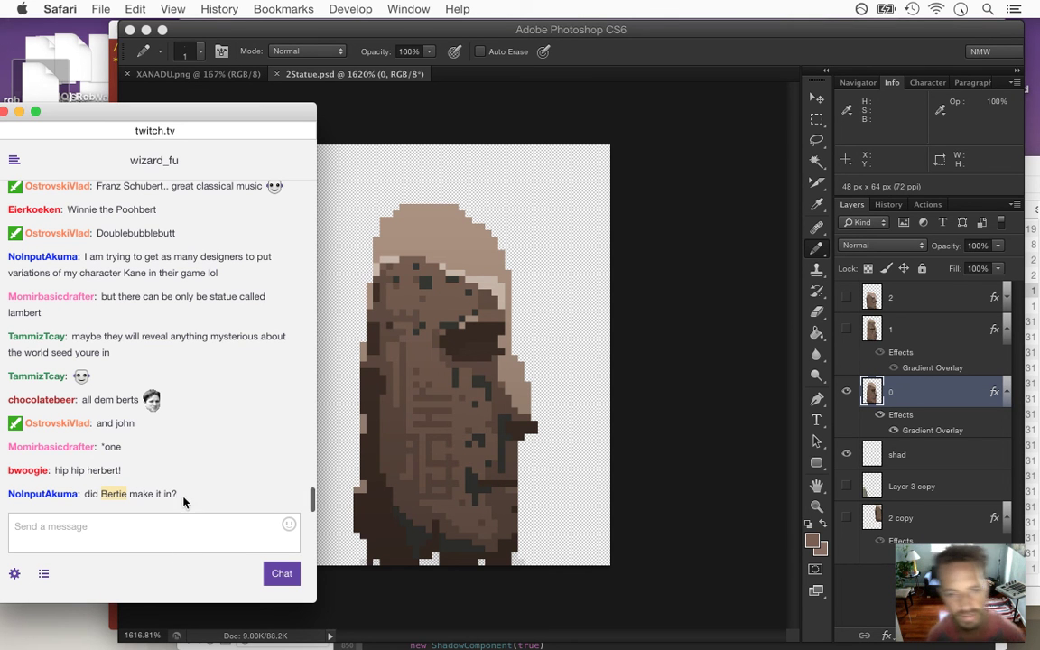
left_click(720, 133)
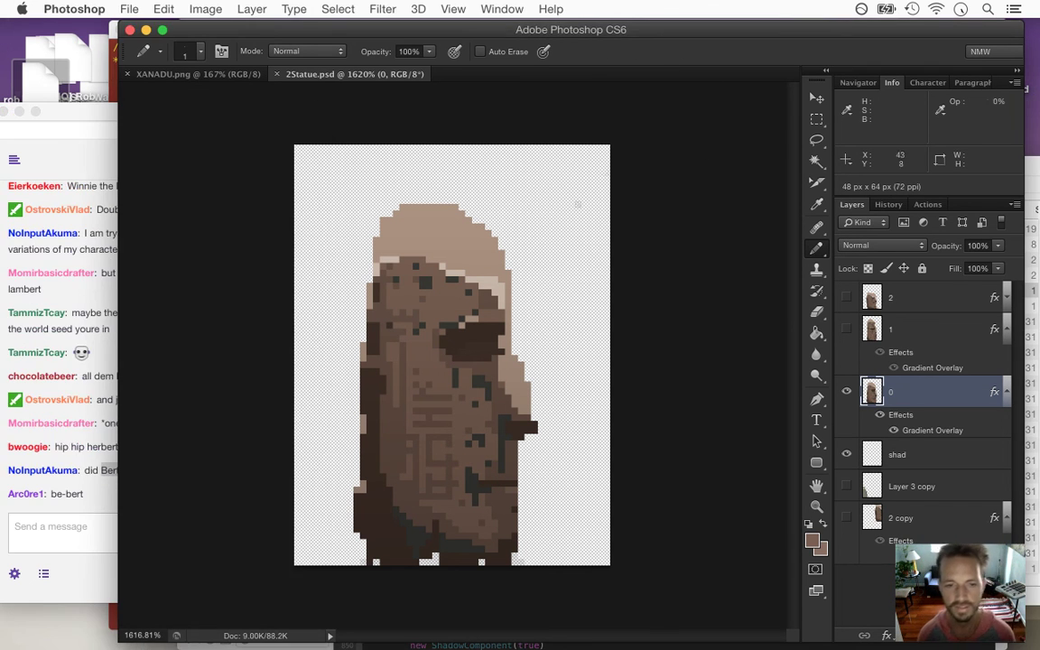
left_click(78, 512)
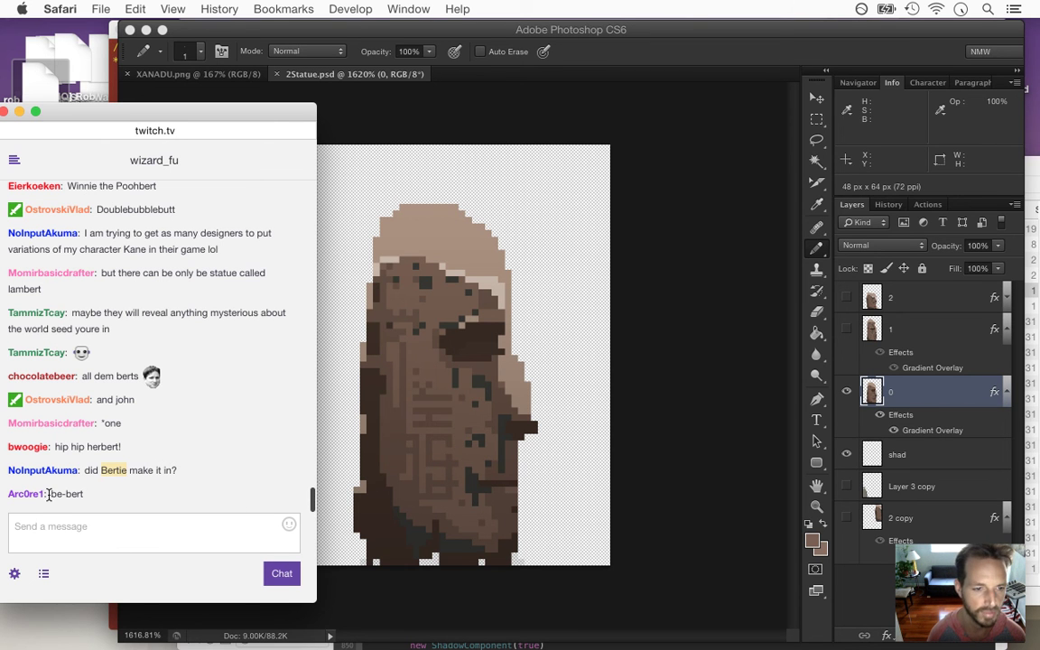
left_click_drag(49, 503, 83, 494)
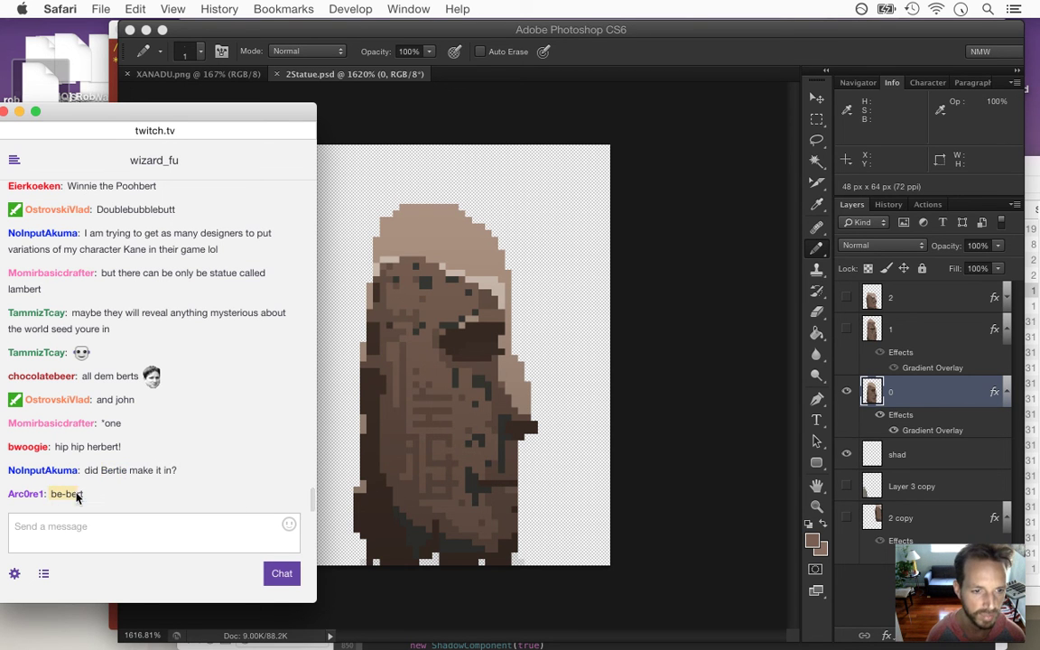
In Photoshop, add a Brightness/Contrast adjustment layer above layer 2 of 2Statue.psd and set its brightness to -15
left_click(677, 343)
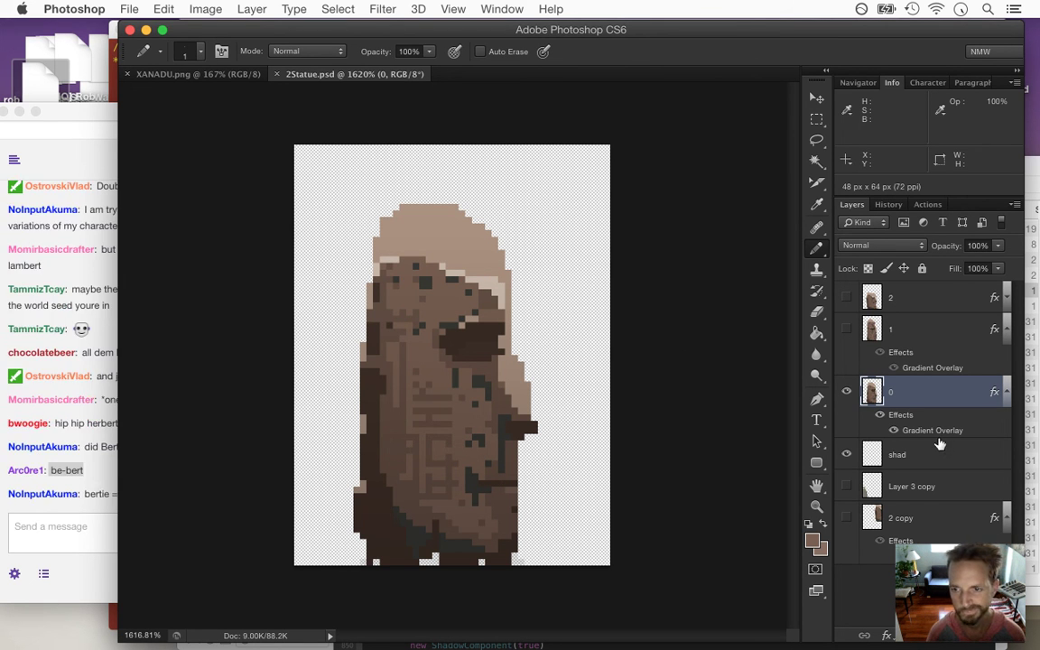
left_click(912, 299)
left_click(931, 636)
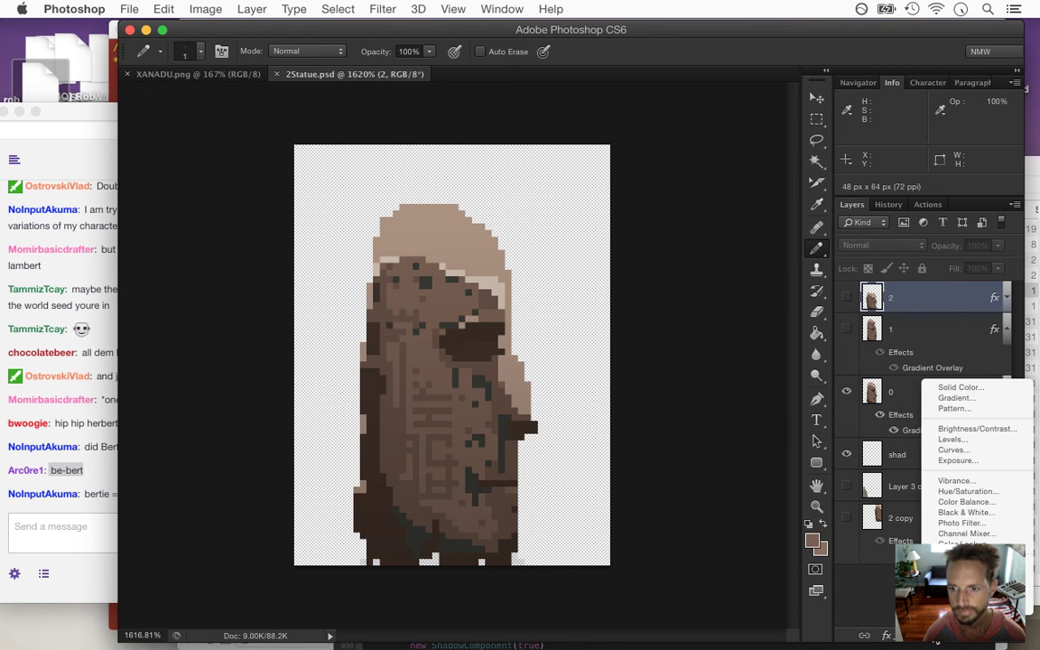
left_click(971, 429)
left_click(729, 175)
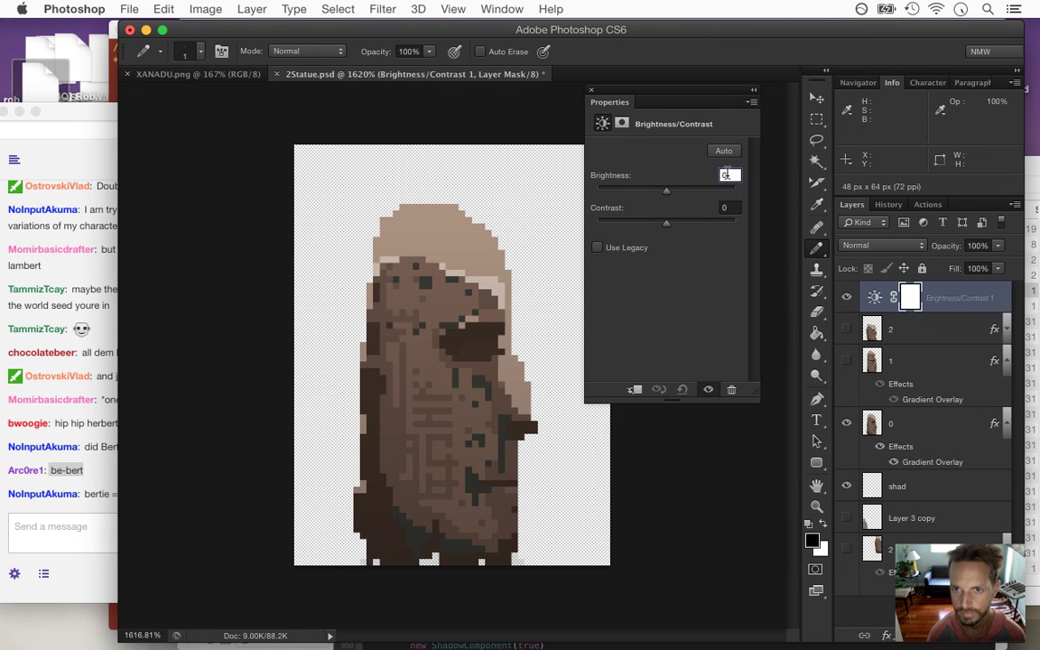
type("1")
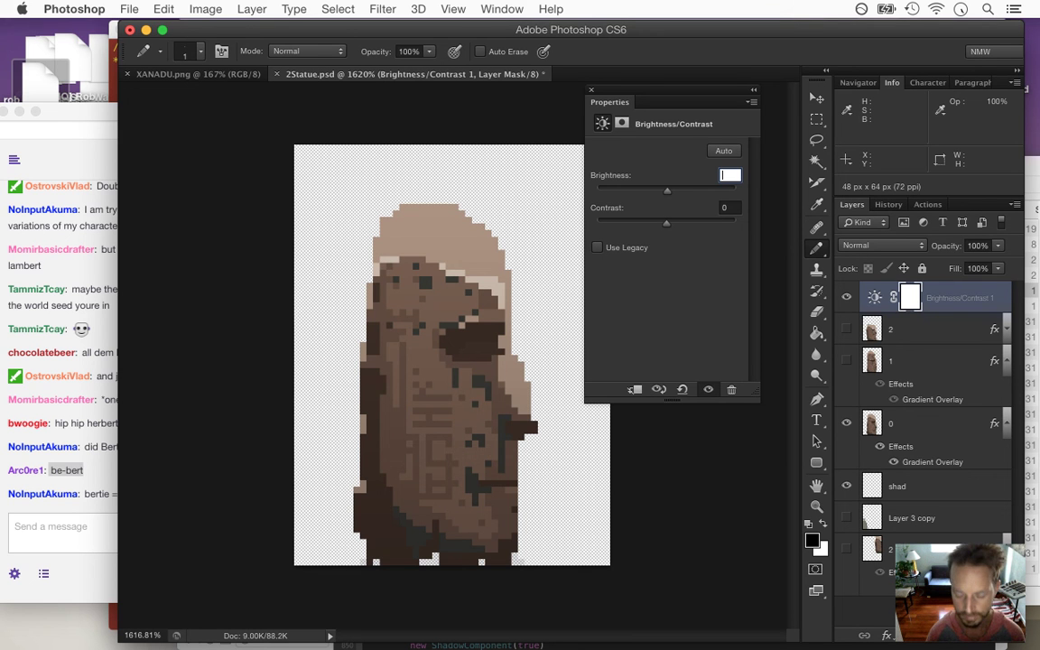
type("10")
key("Tab")
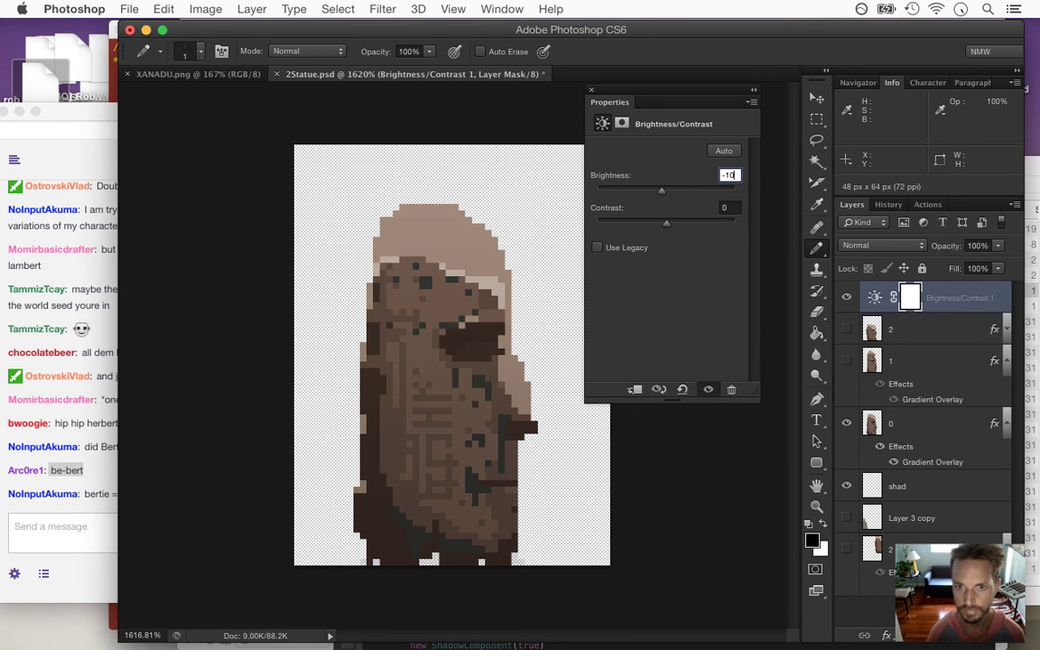
left_click_drag(668, 191, 659, 194)
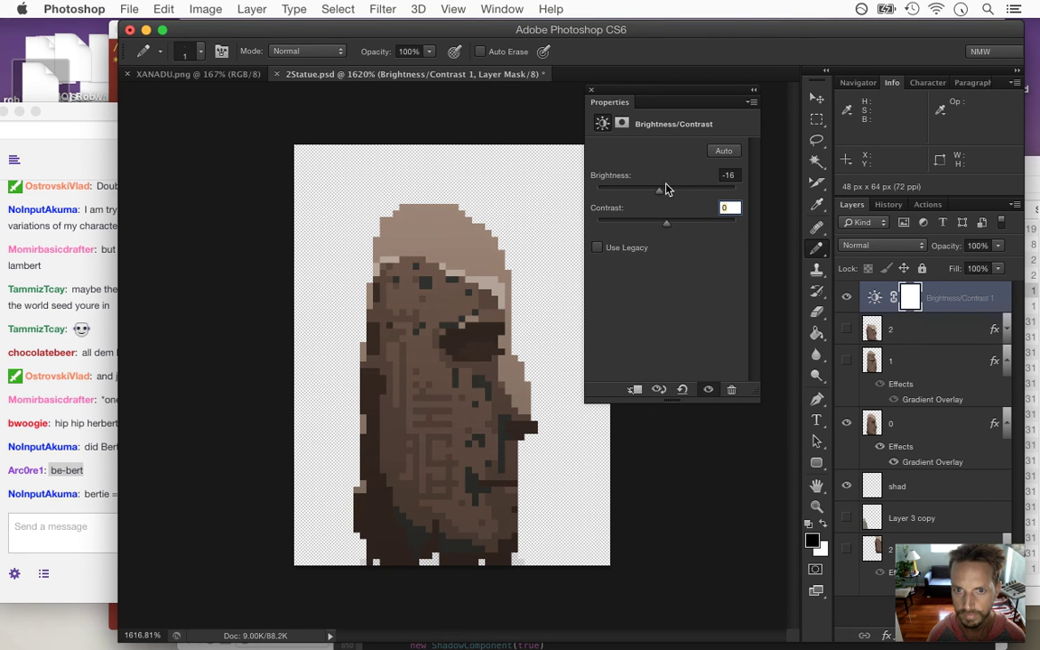
left_click(733, 175)
key("Up")
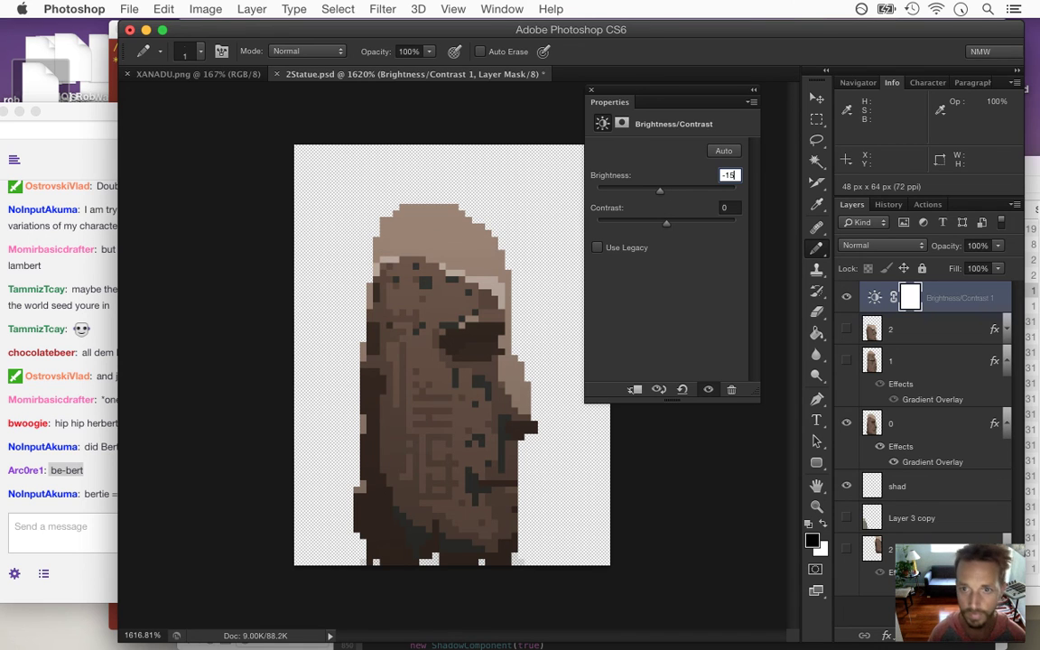
Close the adjustment's properties, delete the mask of the Brightness/Contrast layer and save 2Statue.psd
left_click(590, 91)
key("super+s")
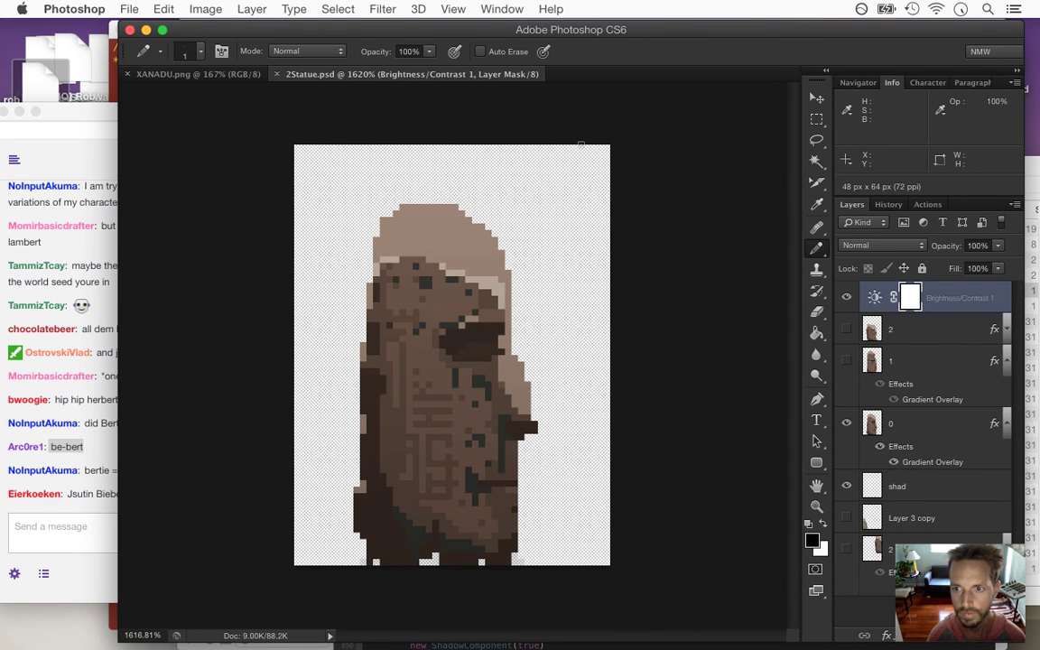
right_click(909, 297)
left_click(817, 331)
key("super+s")
Export the darkened layer 0 statue for the web as 2Statue0.png in the Level folder, replacing the existing file
left_click(128, 9)
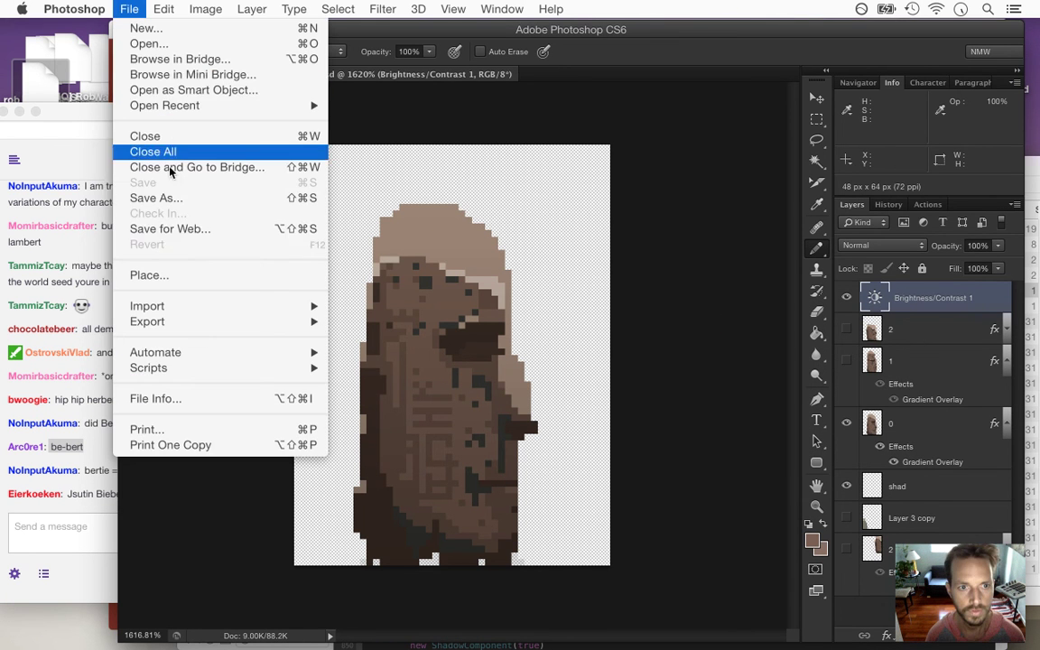
left_click(167, 228)
key("Return")
type("3")
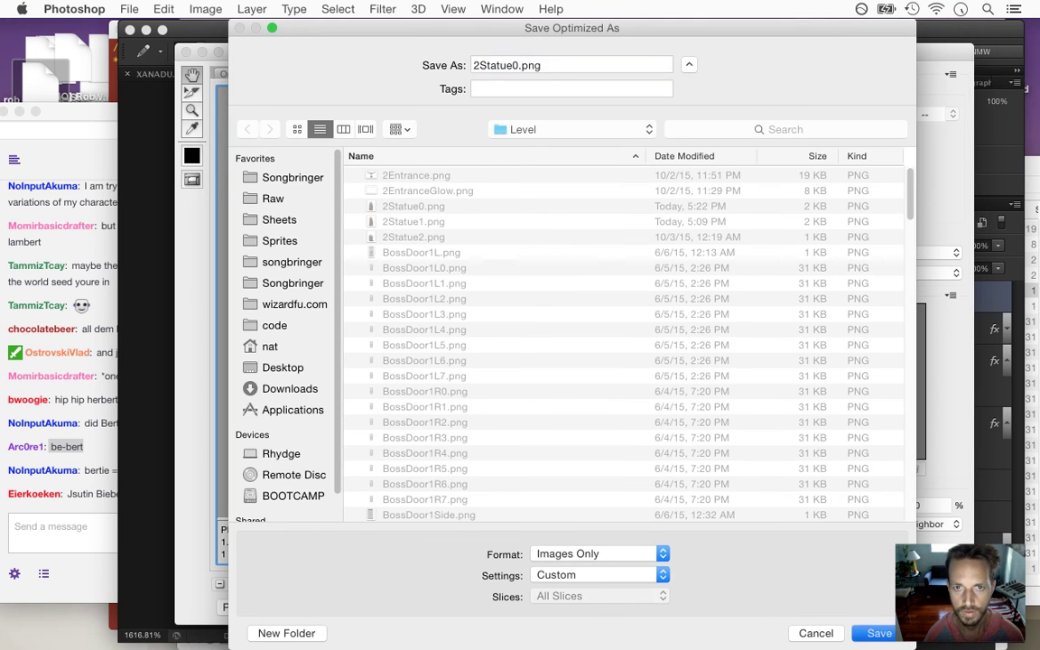
key("Return")
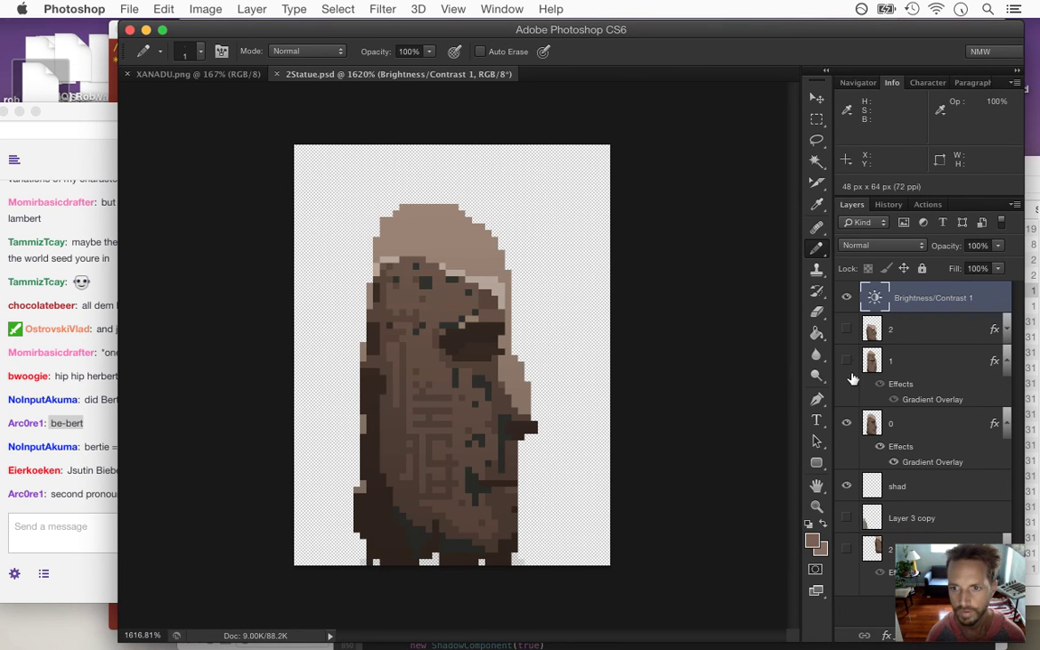
Hide layer 0, show layer 1 and collapse the effects lists of both layers
left_click(846, 422)
left_click(846, 360)
left_click(1007, 423)
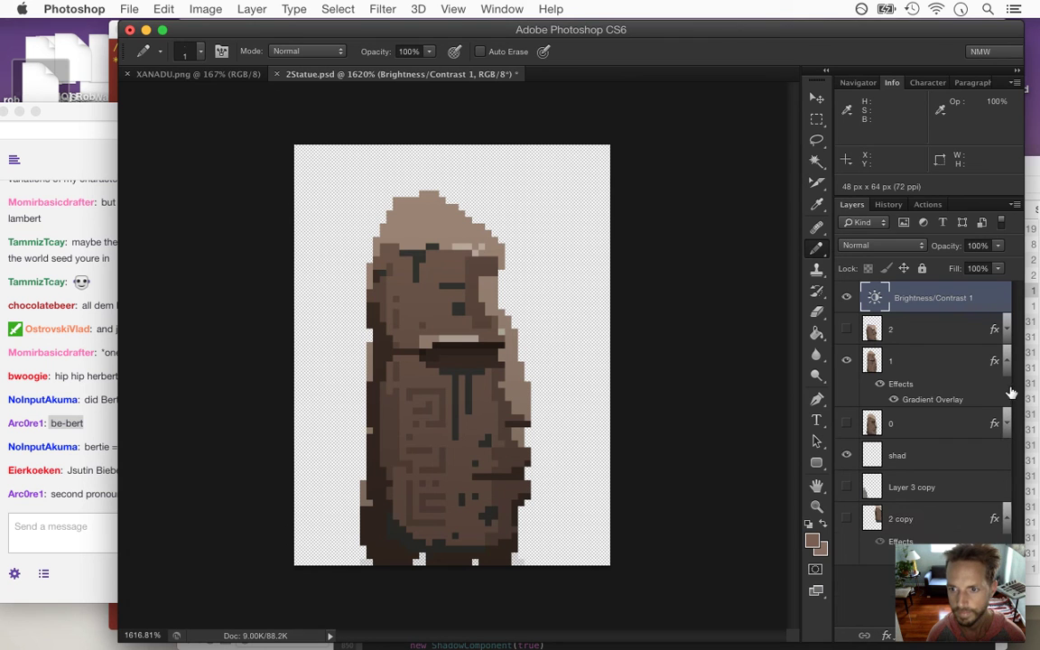
left_click(1007, 360)
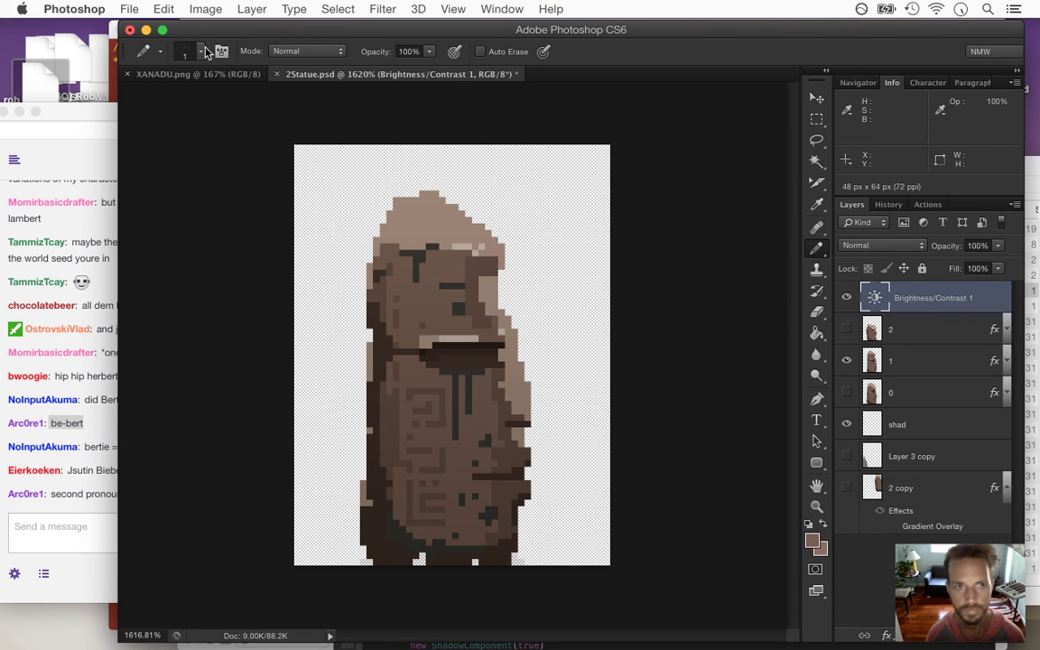
Export the layer 1 statue for the web as a PNG-24 named 2Statue1.png, replacing the existing file
left_click(129, 9)
left_click(183, 221)
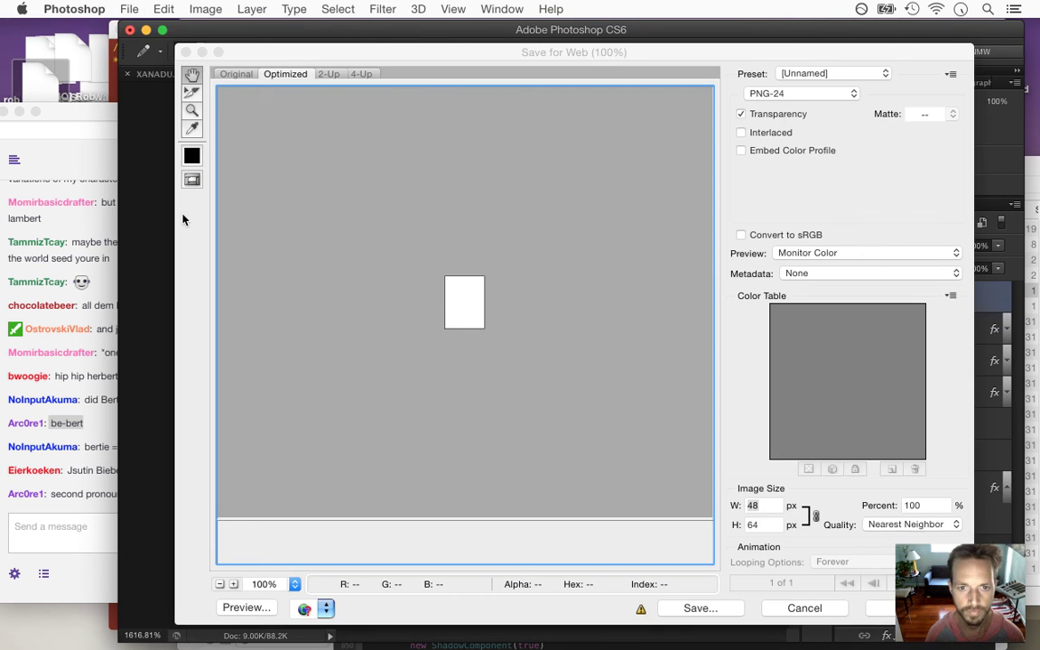
key("Return")
key("Right")
type("1")
key("Return")
key("Return")
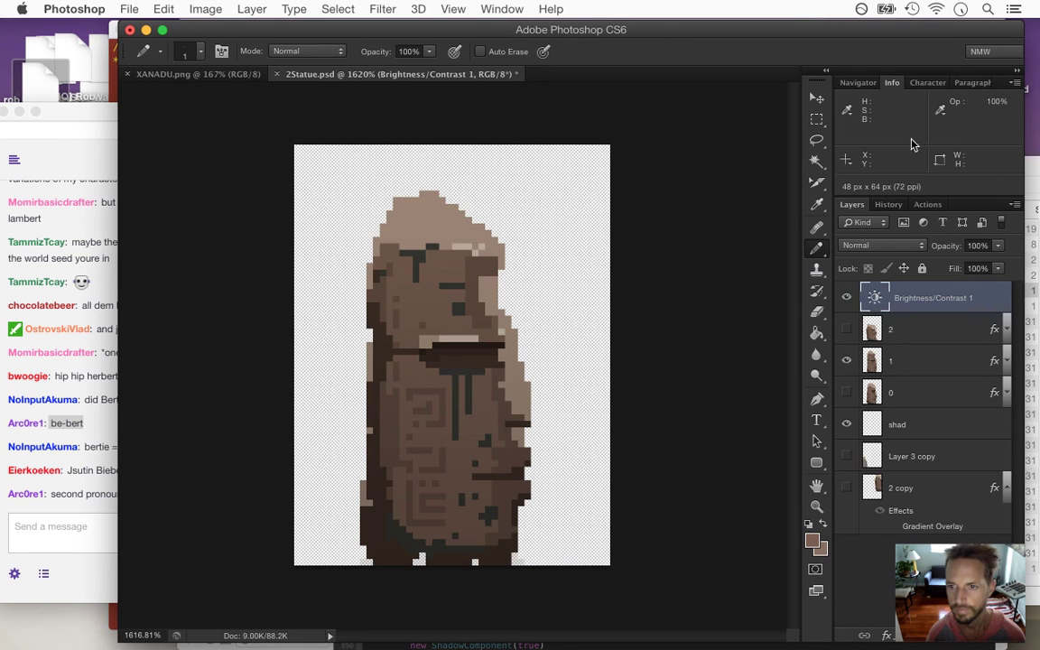
Hide layer 1 and show layer 2, leaving the effects list of layer 2 collapsed
left_click(848, 338)
left_click(847, 330)
left_click(1005, 329)
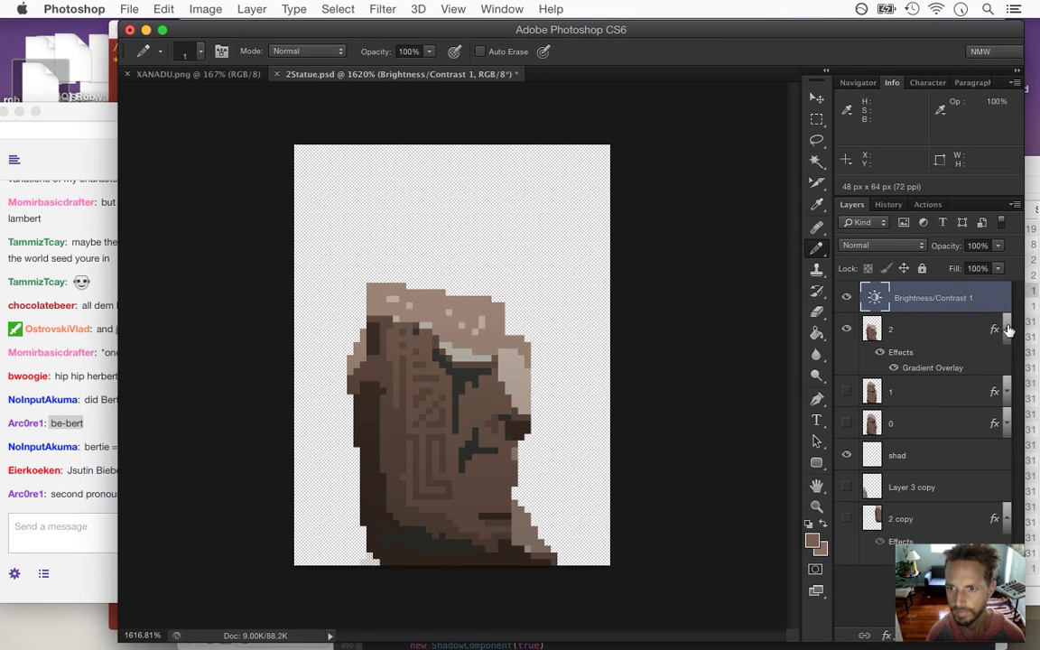
left_click(1008, 330)
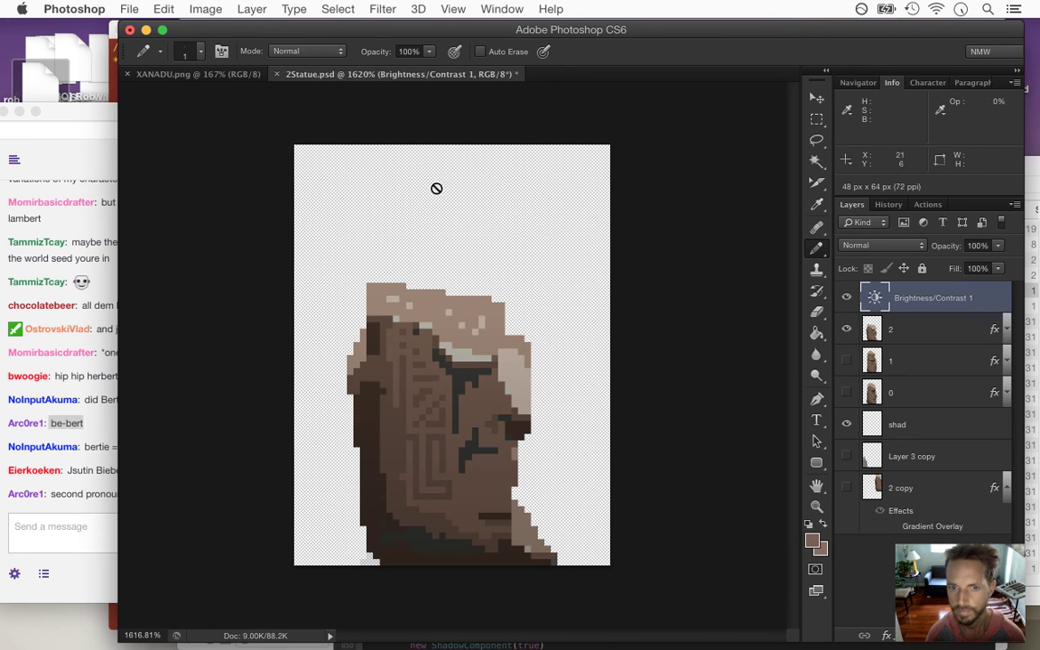
Export the layer 2 statue for the web as a PNG-24 named 2Statue2.png, replacing the existing file
left_click(128, 9)
left_click(180, 230)
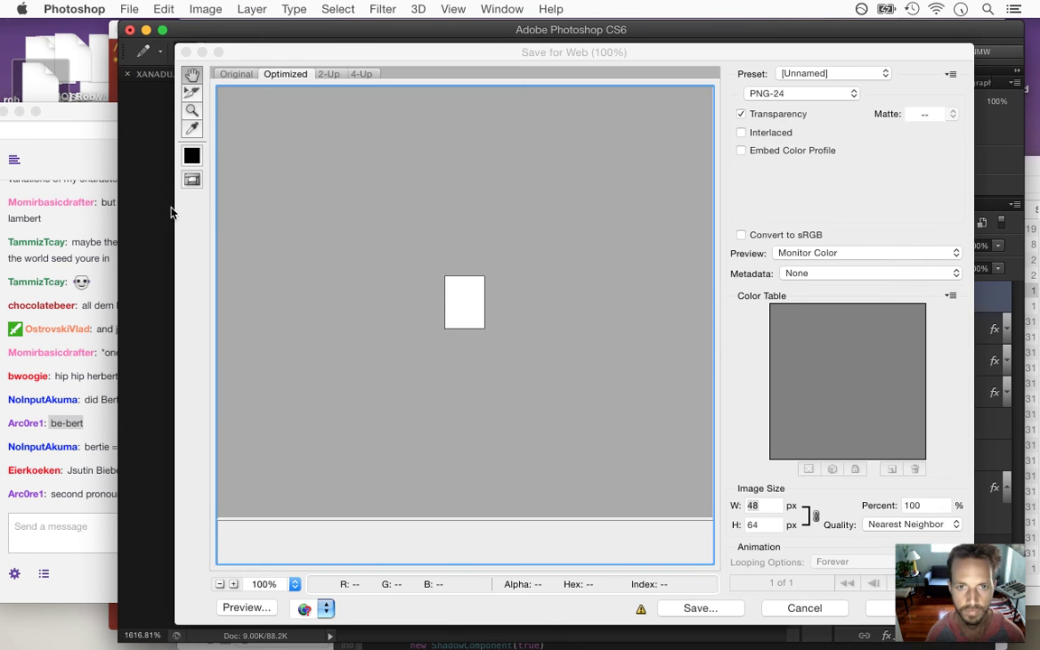
key("Return")
key("Right")
type("2")
key("Return")
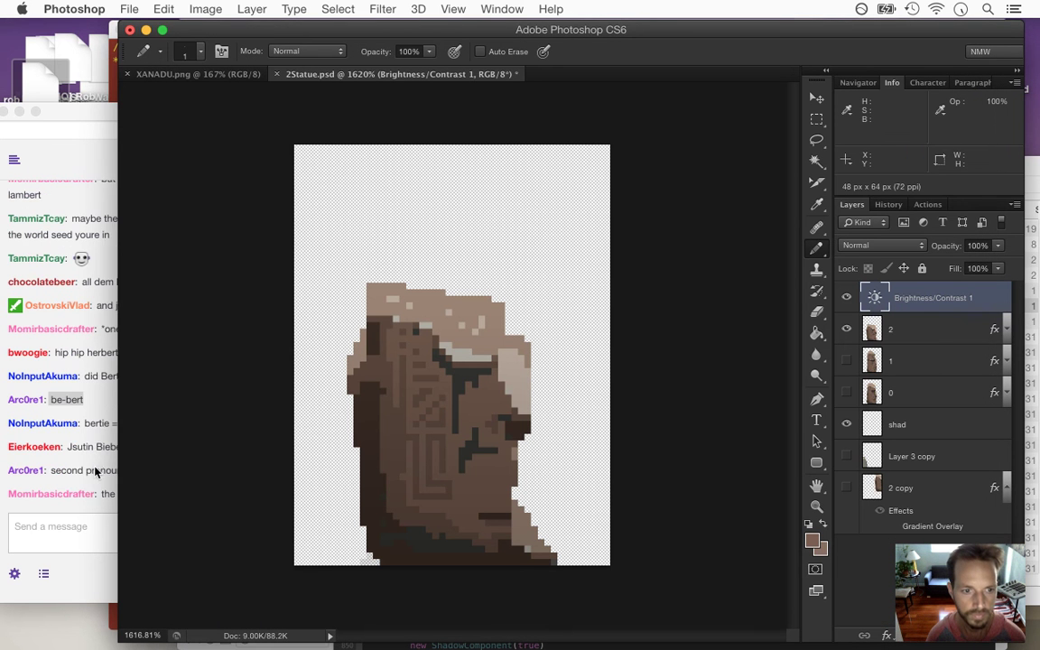
Switch to the Twitch chat, read the latest "bert" name suggestions from viewers, and return to Photoshop
left_click(105, 416)
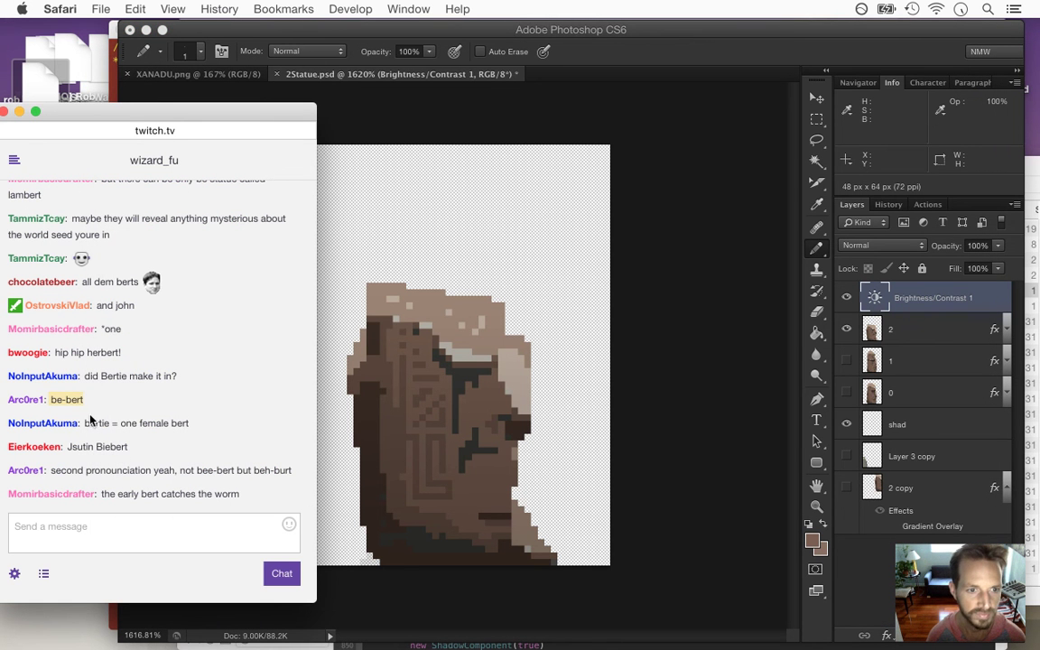
left_click_drag(85, 423, 191, 422)
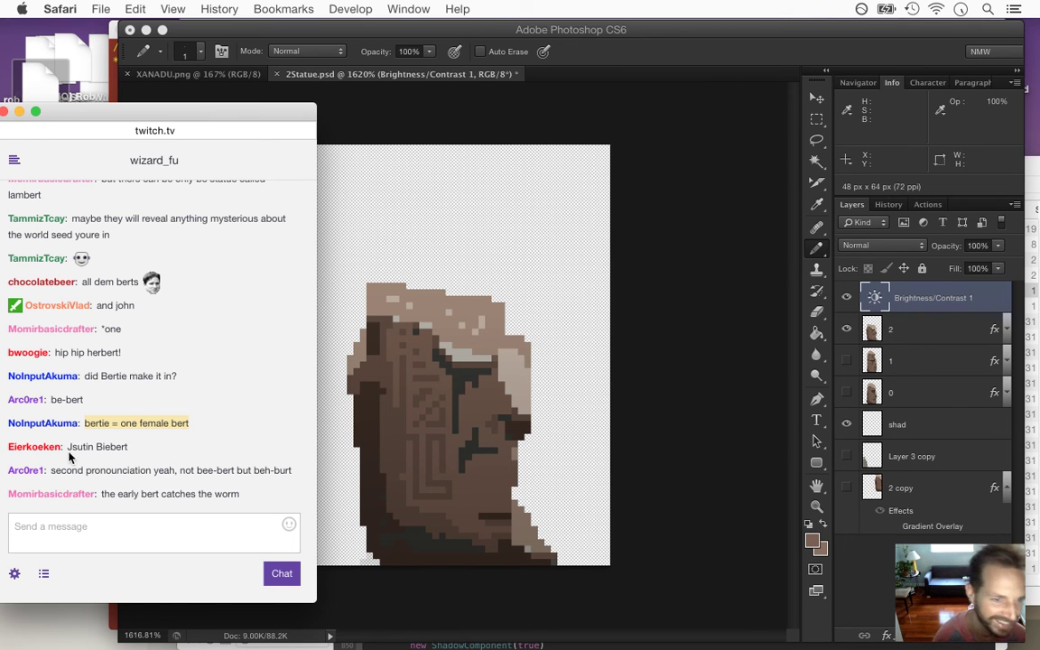
left_click_drag(70, 449, 130, 446)
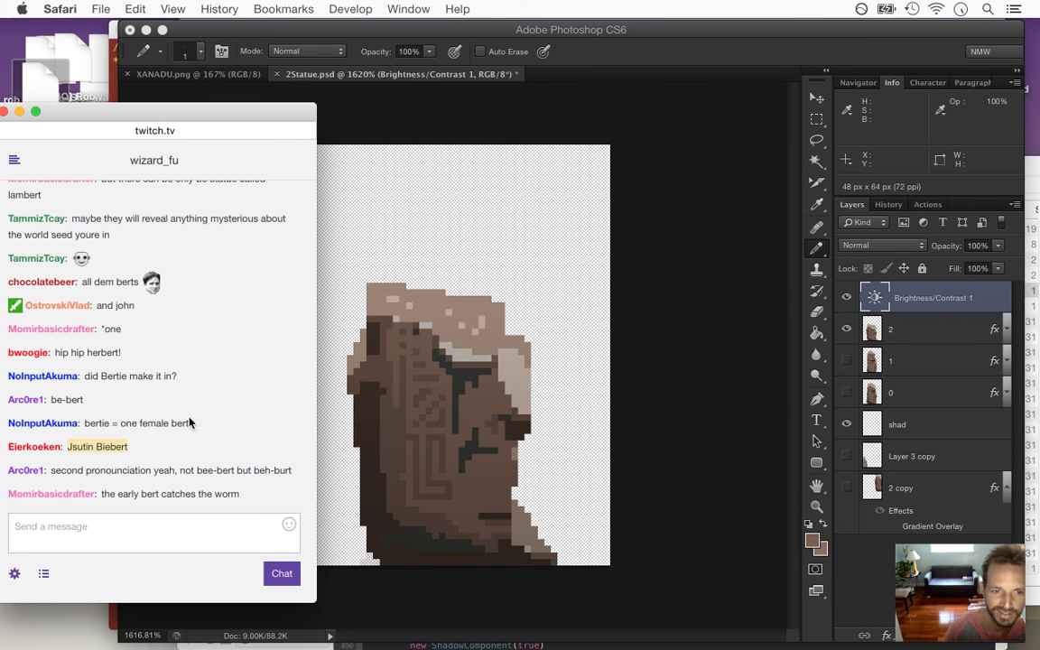
left_click(418, 175)
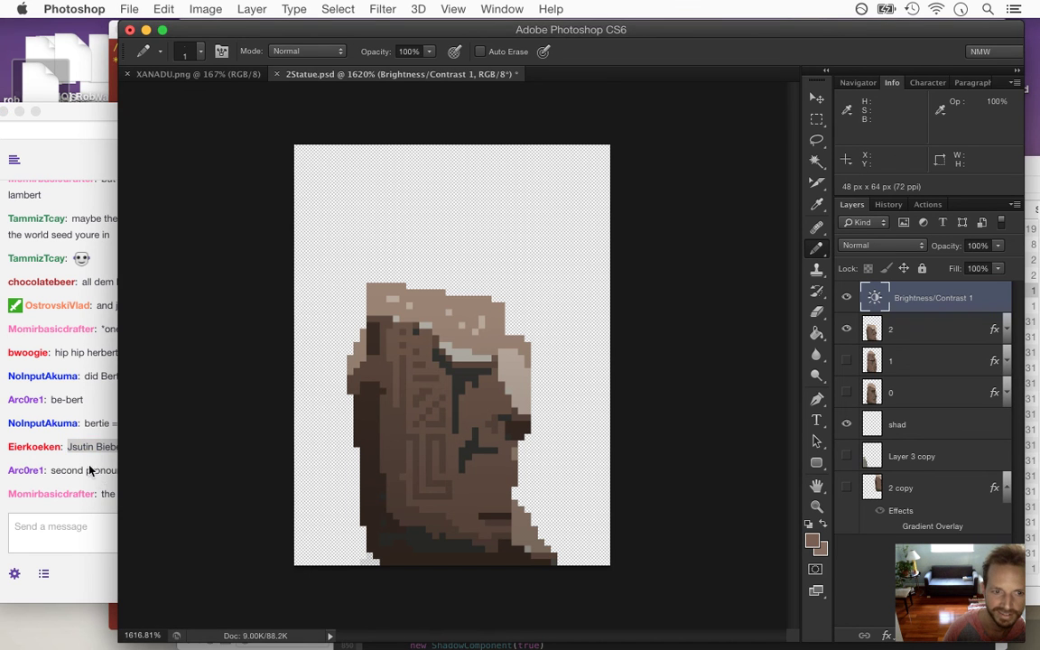
Copy the "Jsutin Biebert" message from the Twitch chat and switch to Xcode
left_click(77, 452)
left_click_drag(64, 446, 128, 448)
key("super+c")
key("super+Tab")
key("super+Tab")
key("super+Tab")
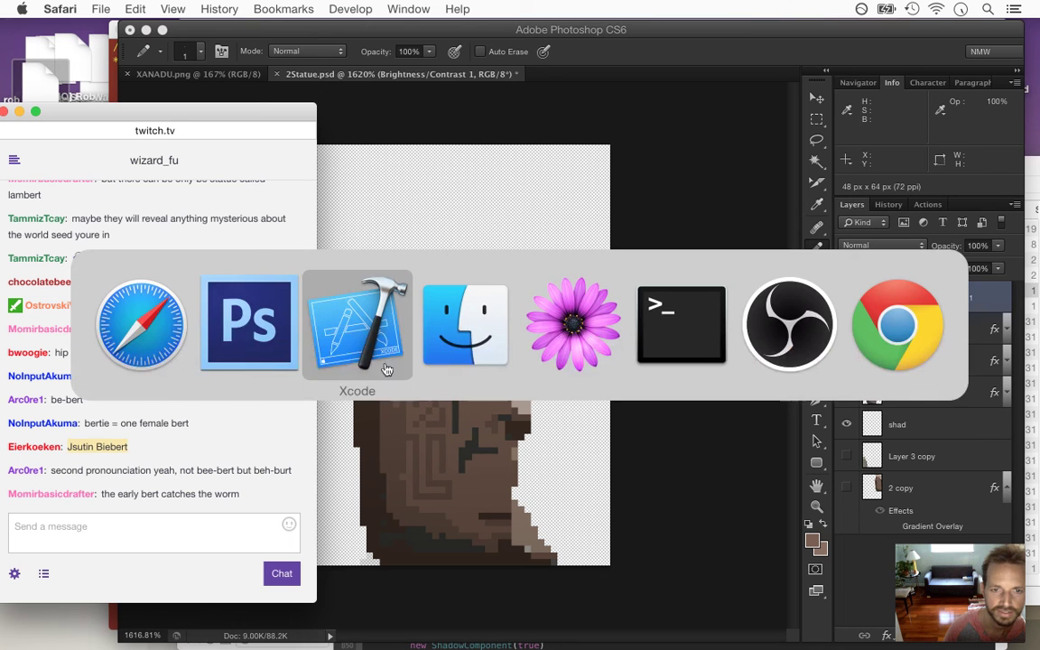
key("super+Tab")
key("super+Tab")
key("super+Tab")
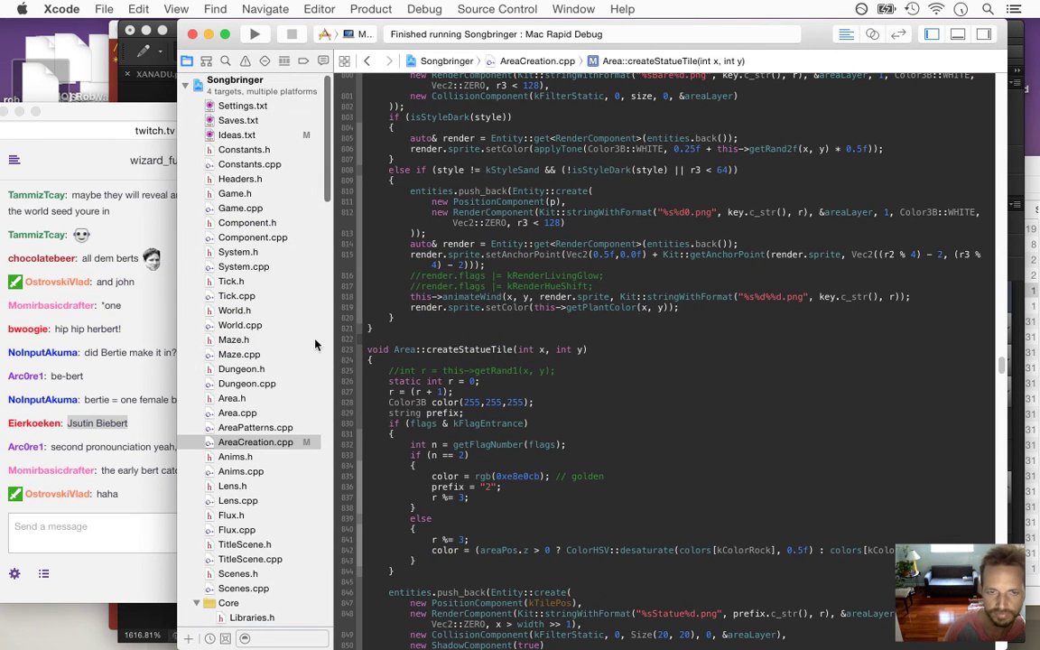
Open Ideas.txt, append a comma and "Jsutin Biebert" to the statue names on the "statues interact if hit" line, and save
left_click(271, 134)
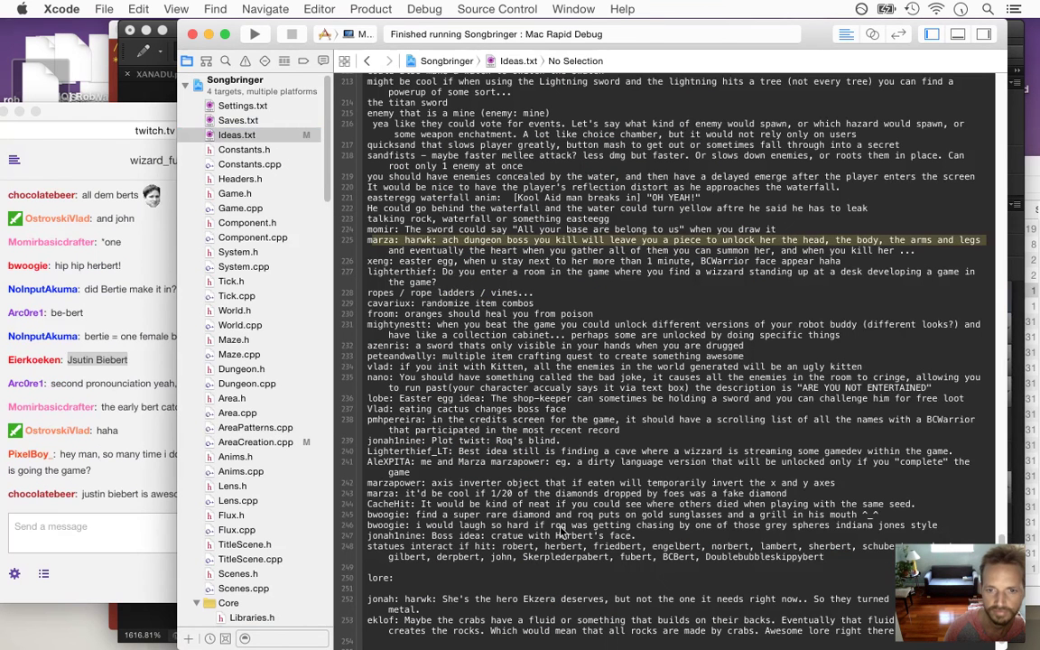
left_click(848, 565)
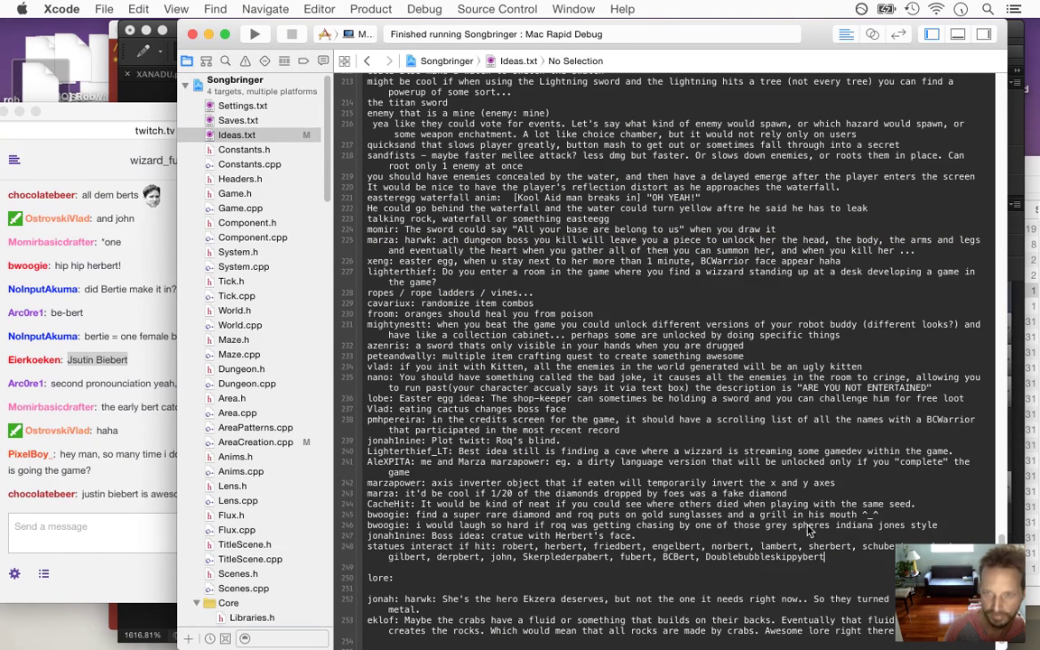
type(",")
key("super+v")
key("super+s")
Run the Songbringer project and walk the character around the ring of statues to check the darkened sprites in the game
key("super+r")
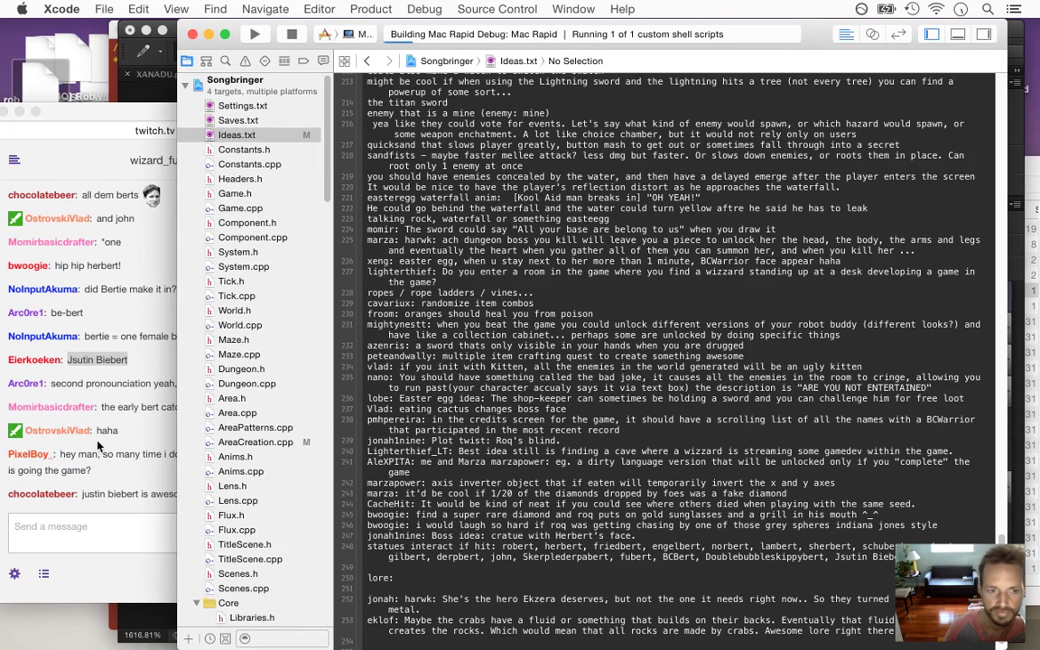
left_click(80, 458)
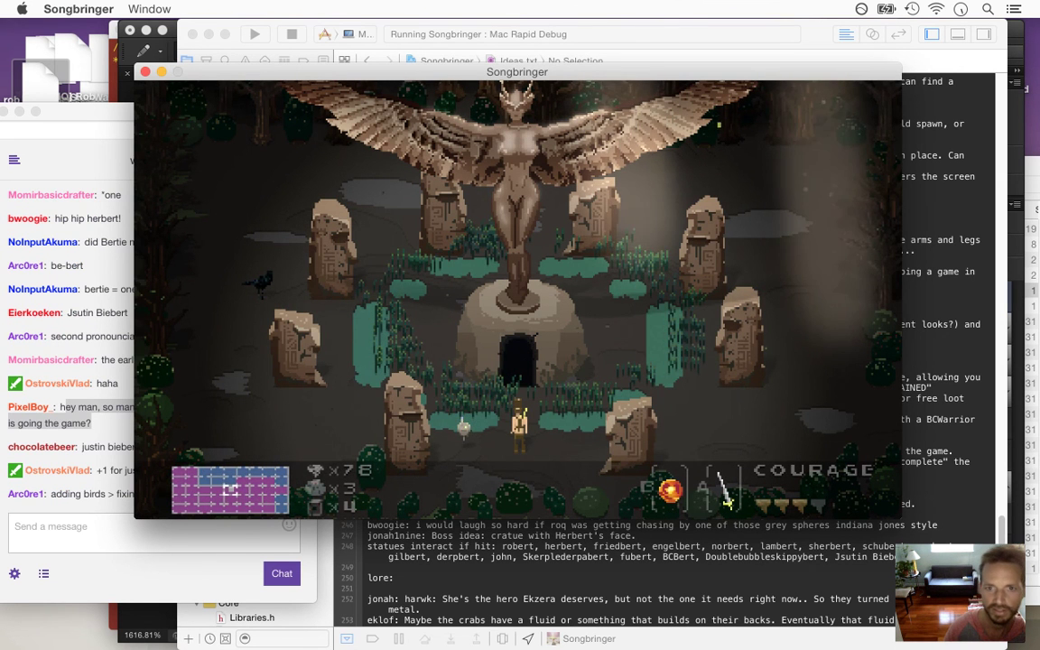
key("Left")
key("Left")
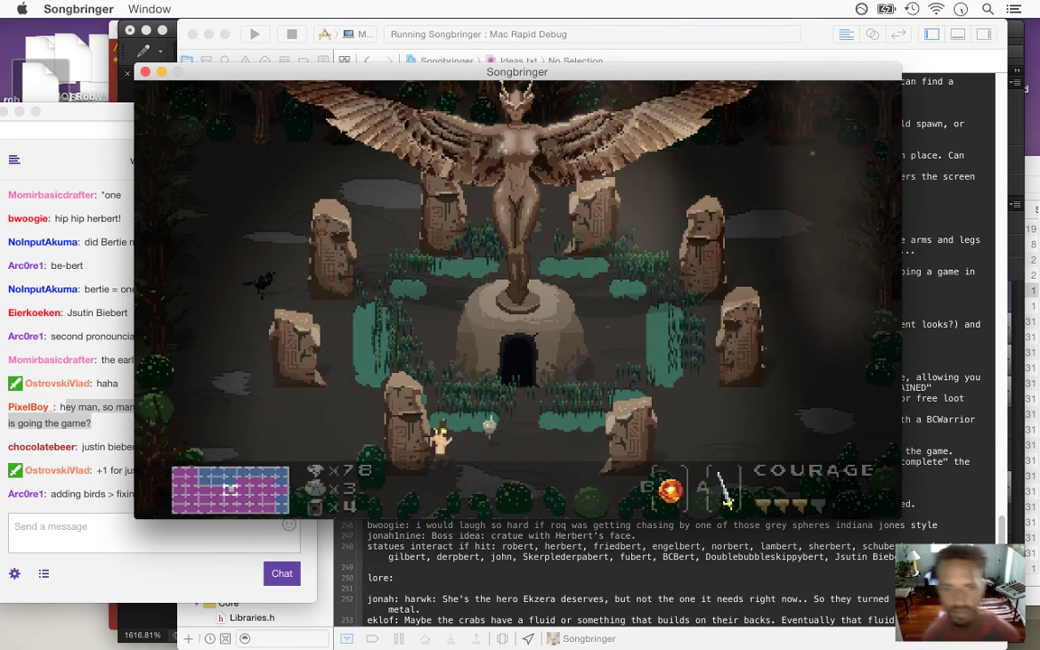
key("Right")
key("Up")
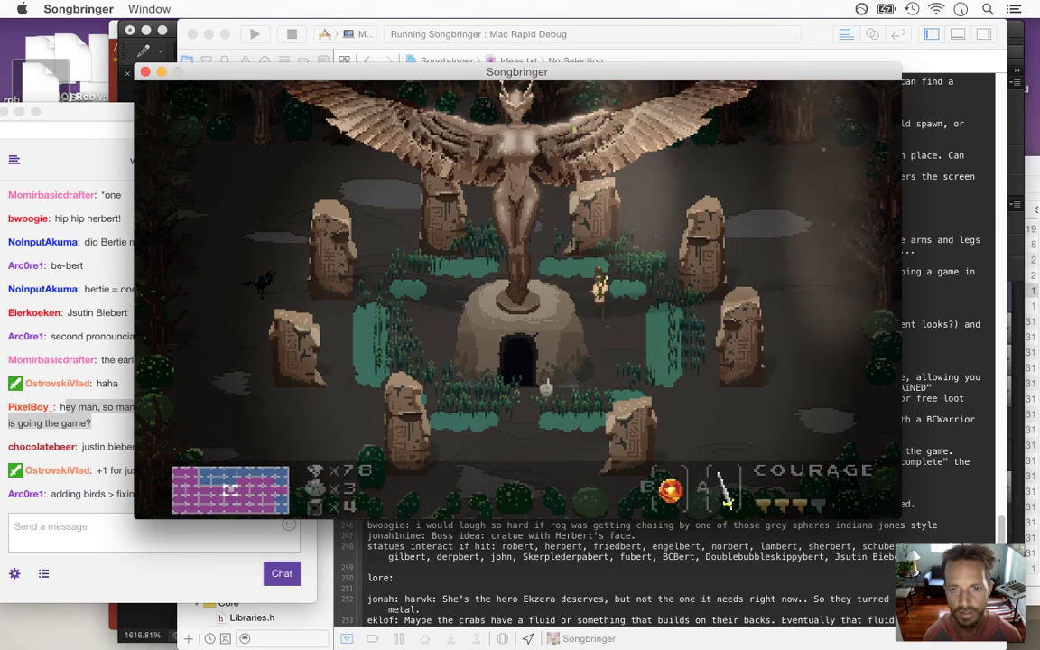
key("Left")
key("Up")
key("Up")
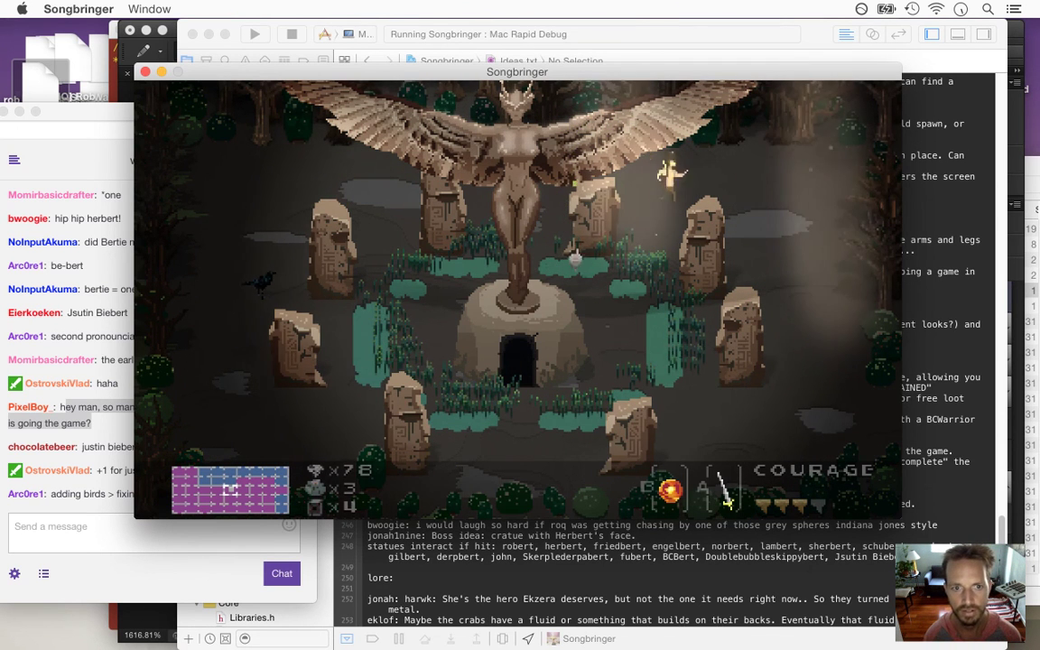
key("Right")
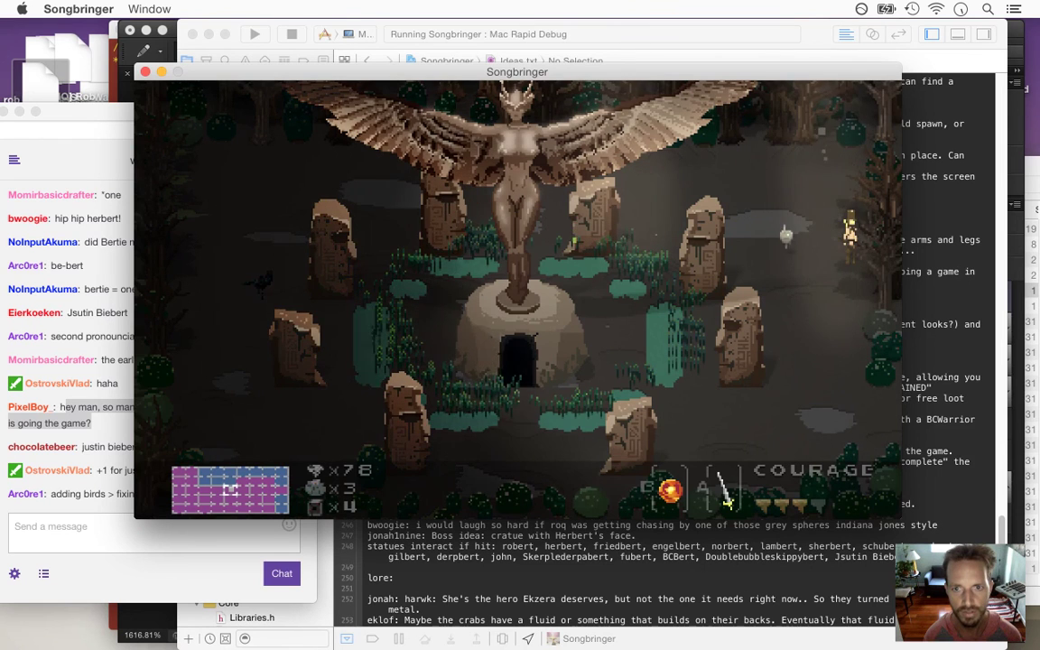
key("Left")
key("Up")
key("Left")
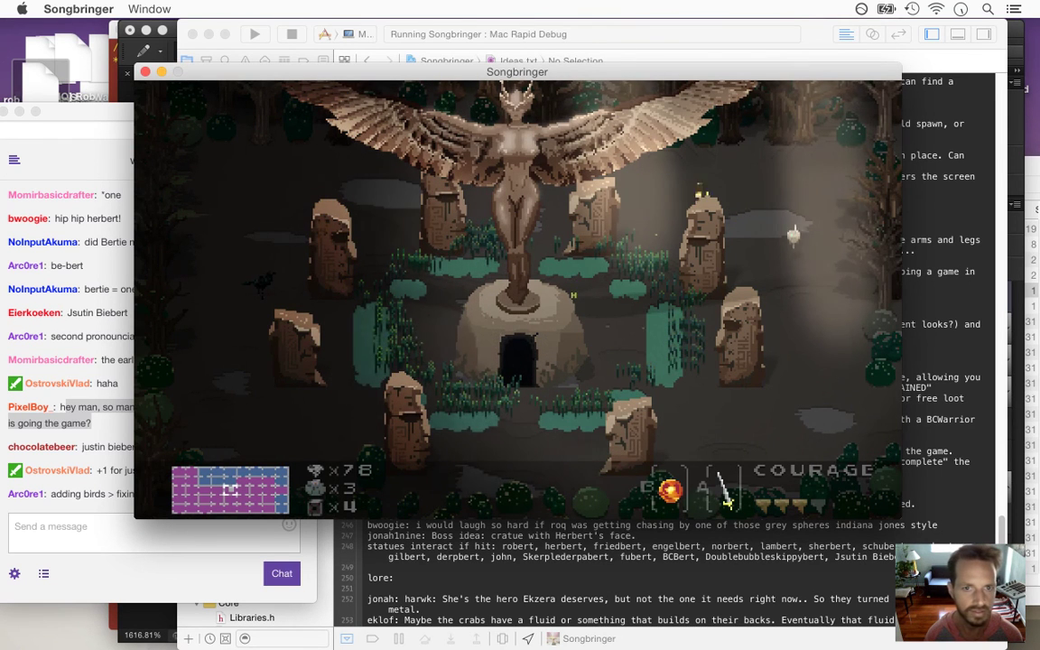
key("Left")
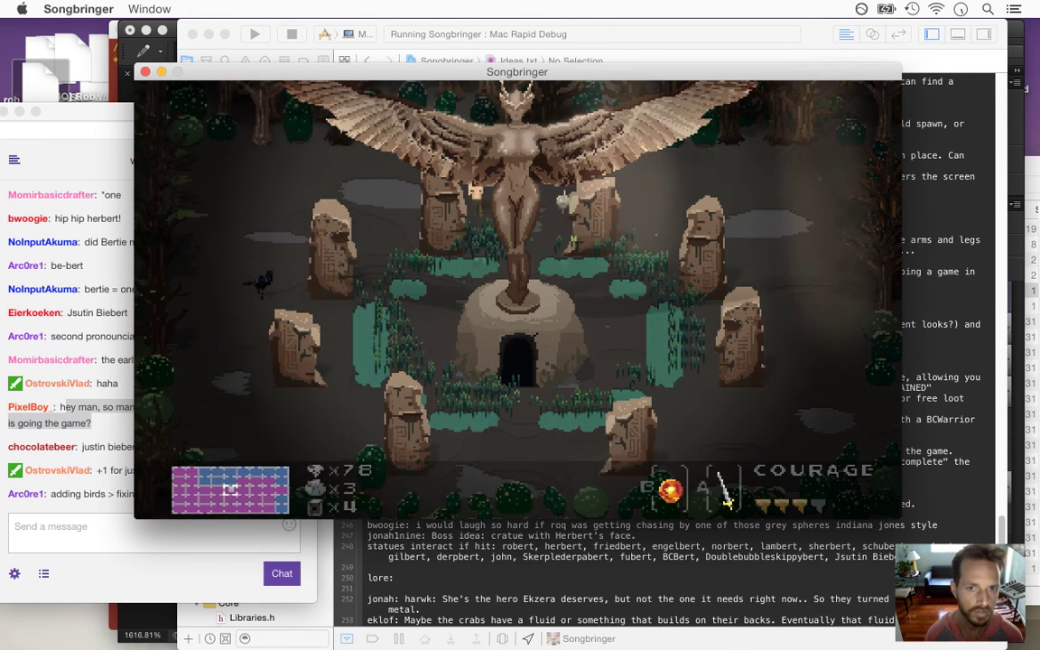
key("Left")
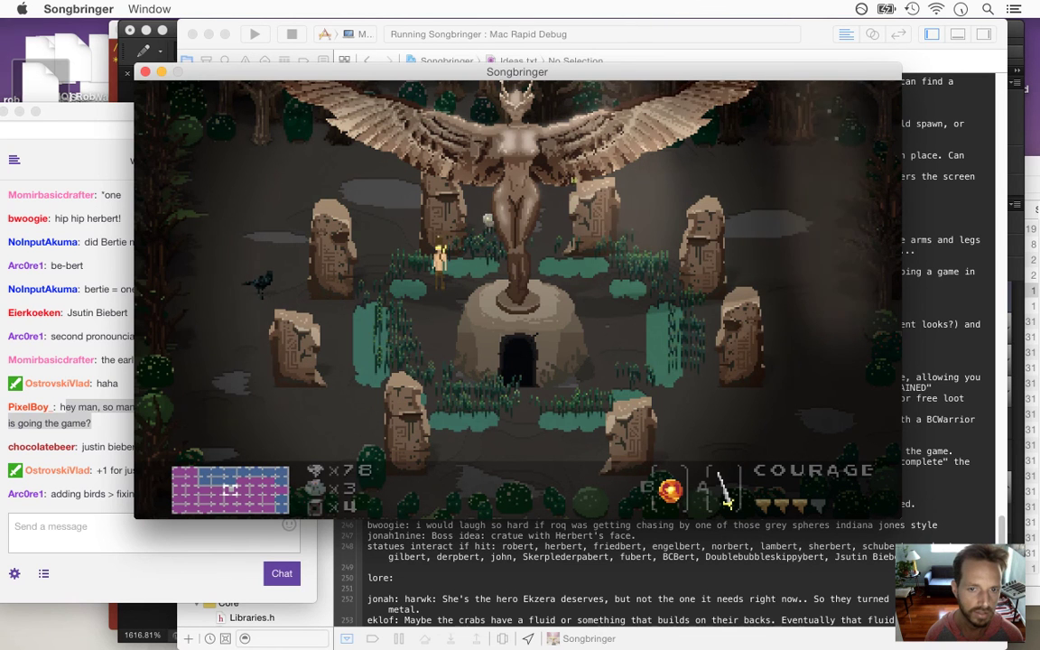
Walk the character to the doorway beneath the winged statue and enter it
key("Down")
key("Right")
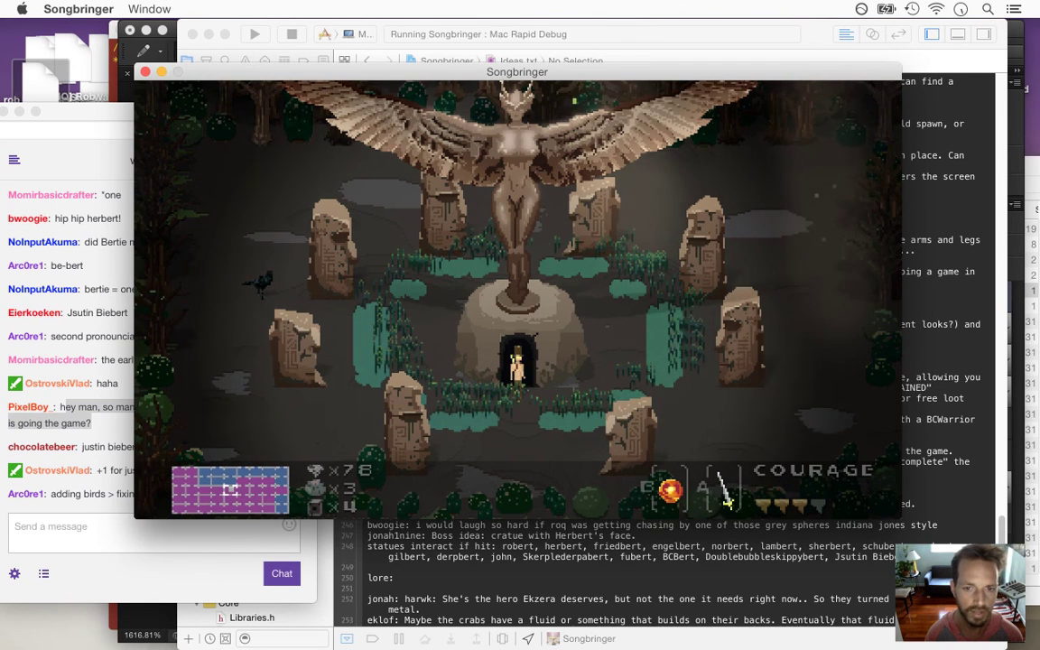
key("Down")
key("Up")
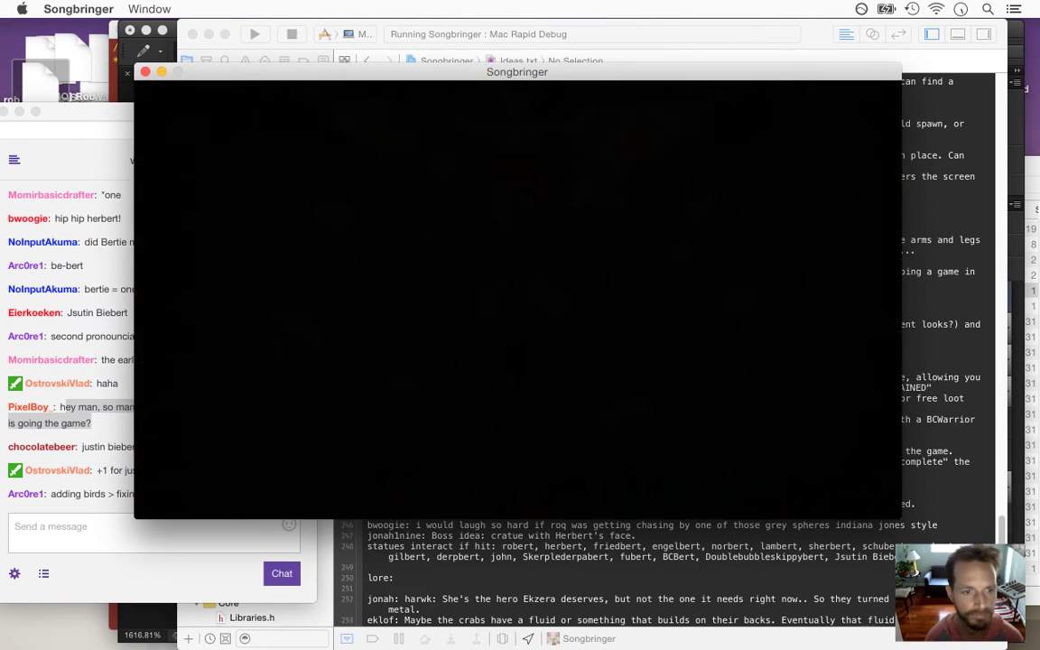
Switch to the Twitch chat, read the viewers' question about the game and the remark about adding birds, and return to the game
key("super+Tab")
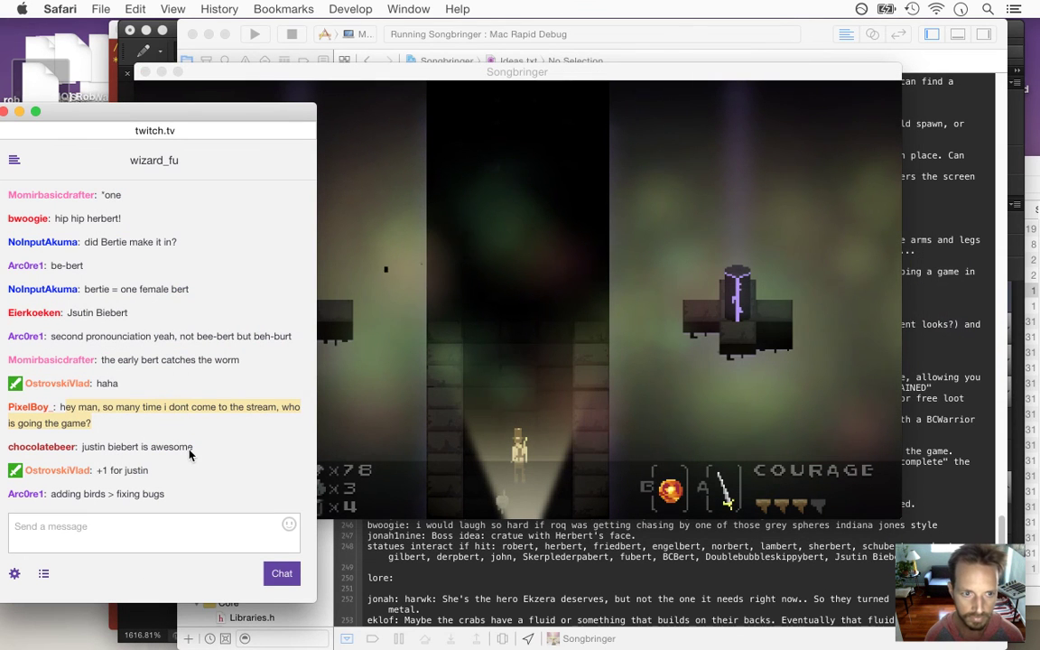
left_click(131, 423)
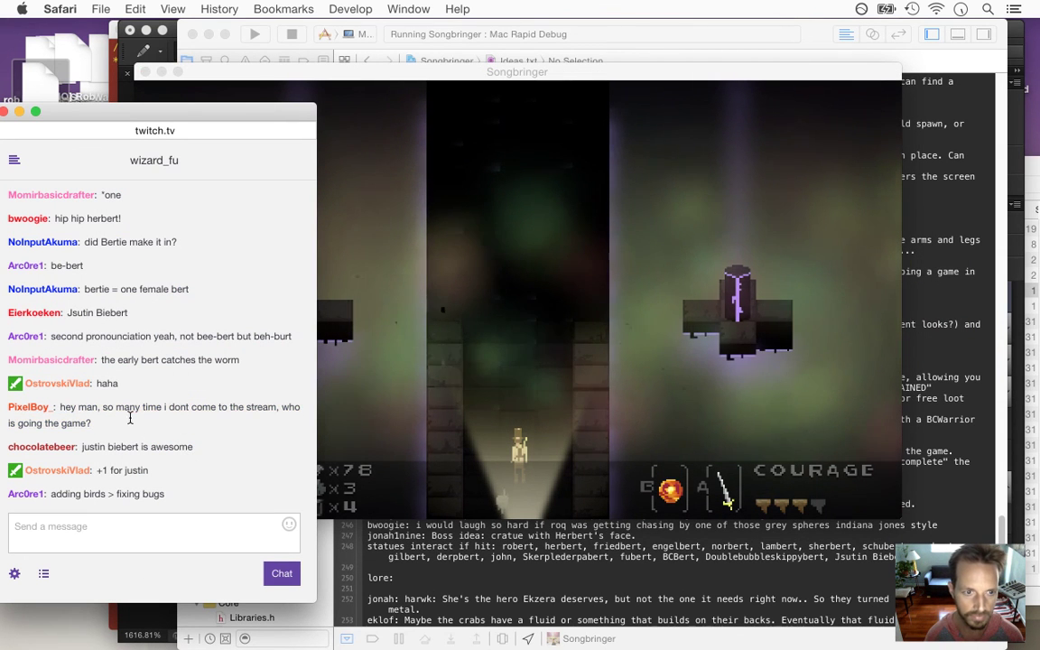
left_click_drag(180, 407, 92, 423)
left_click(284, 411)
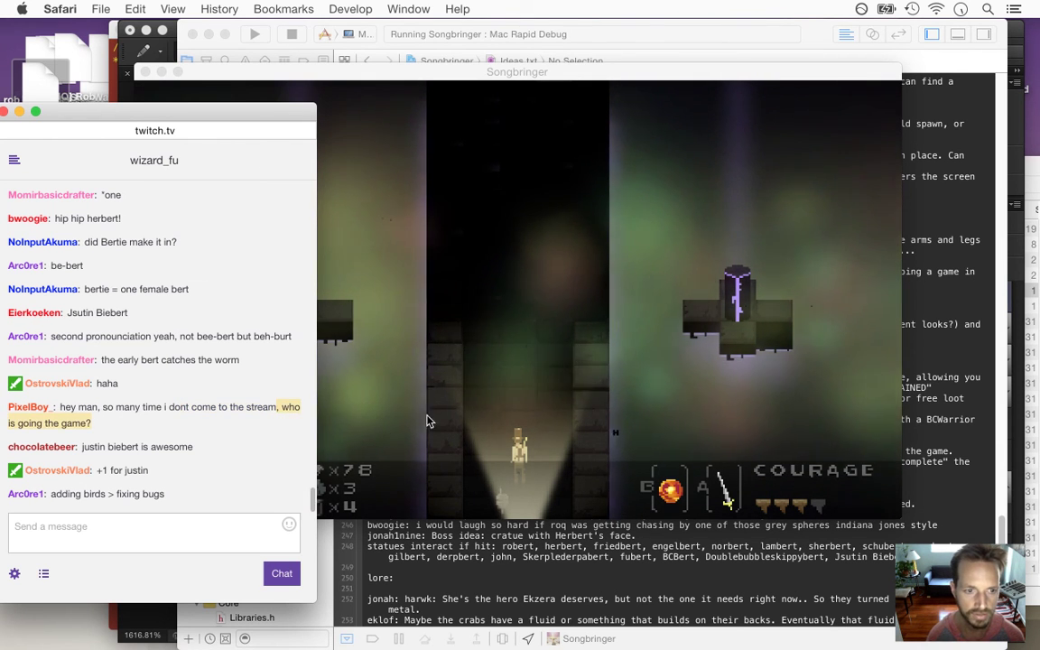
left_click_drag(52, 494, 105, 495)
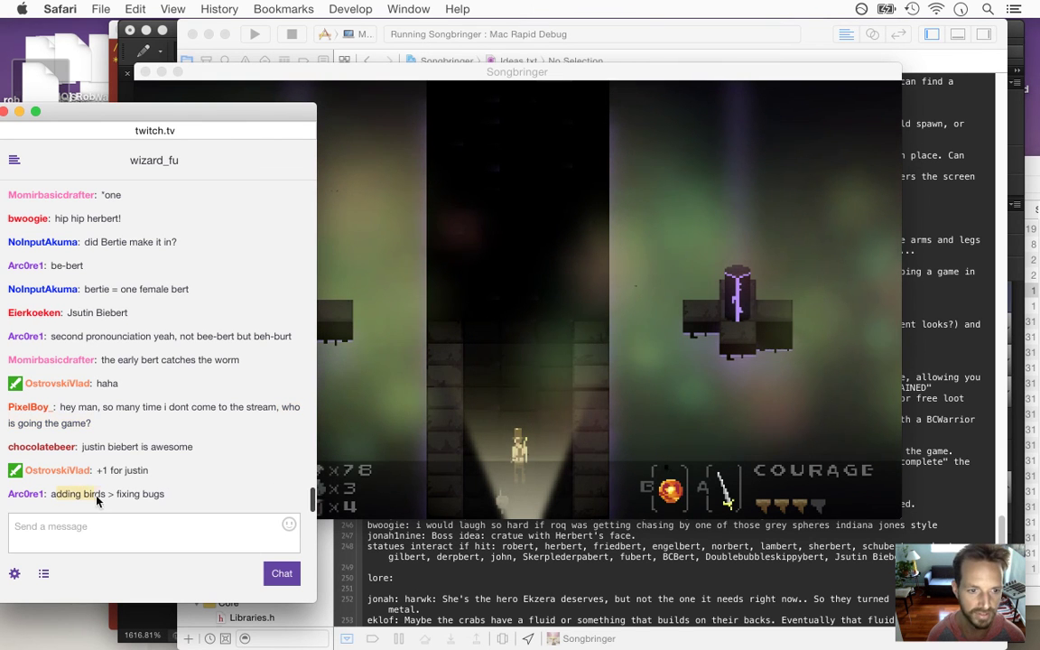
left_click(478, 404)
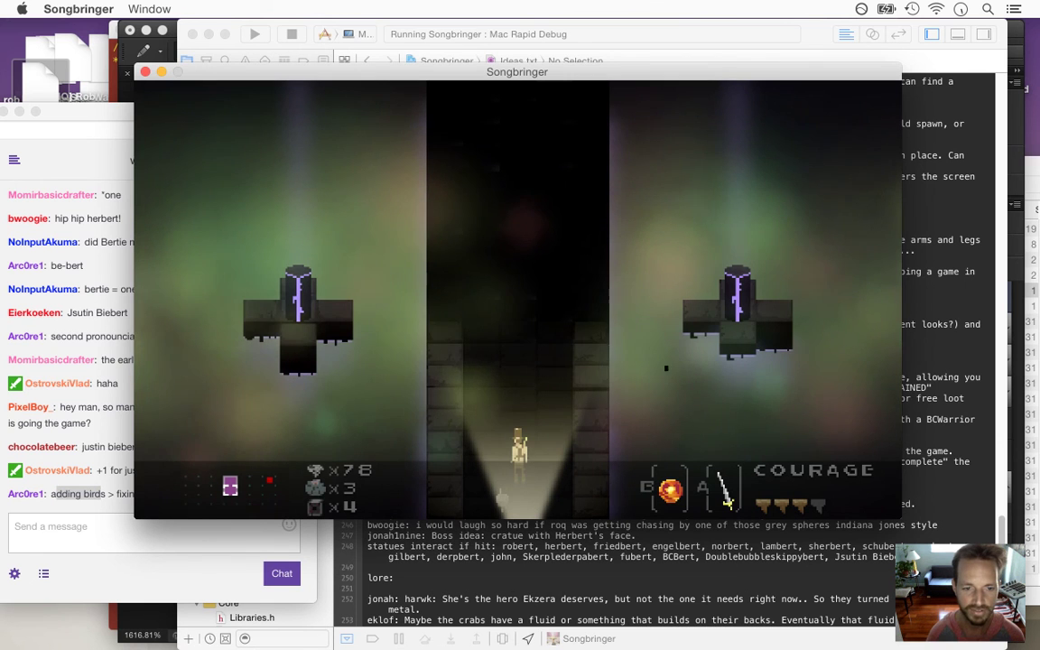
Walk the character up the dark corridor and check this area's map on the equipment screen
key("w")
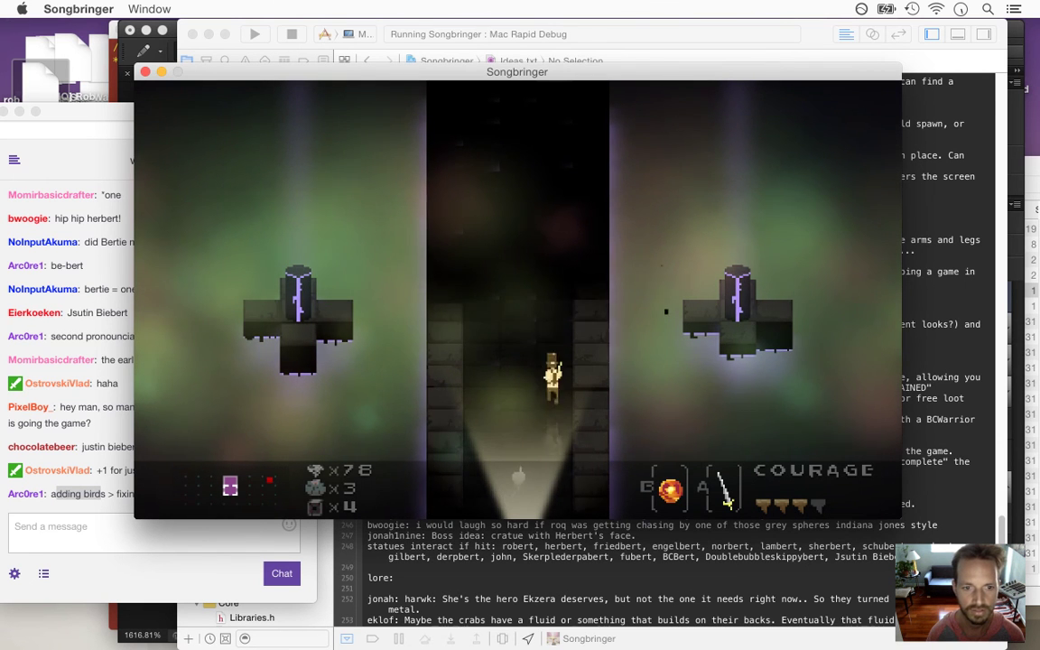
key("w")
key("w")
key("Escape")
key("Escape")
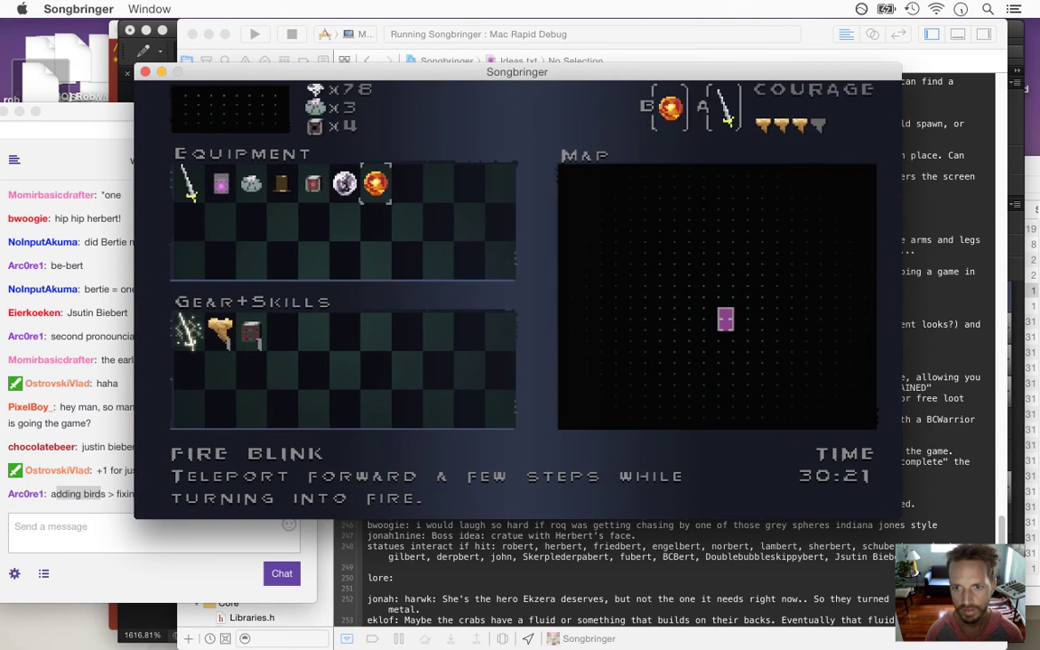
key("Escape")
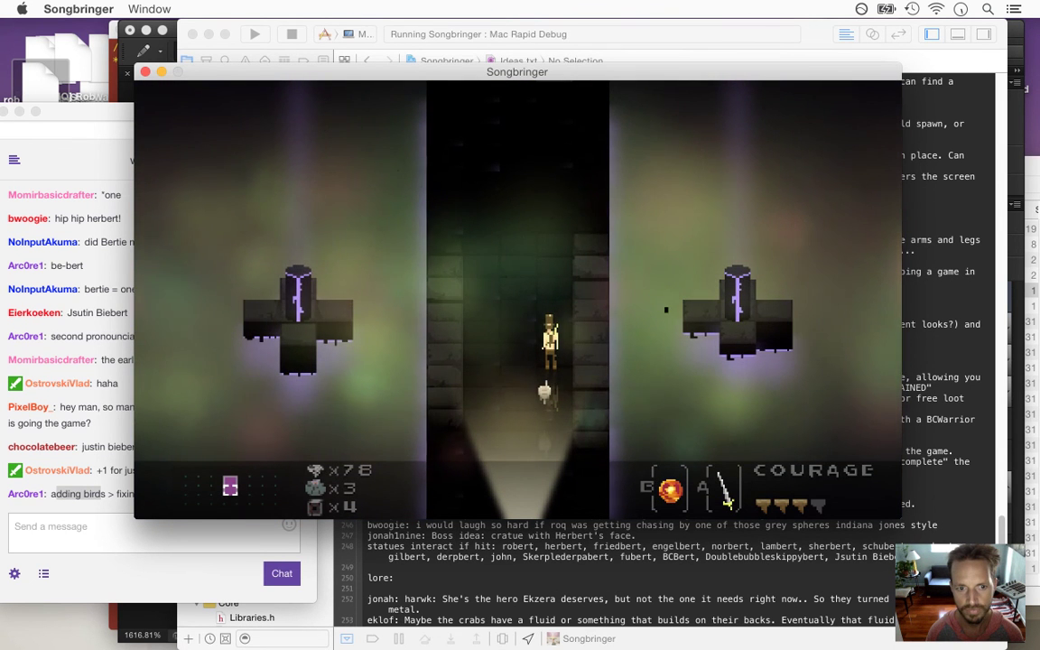
Walk back out to the statue ring to check the outdoor map, and re-enter the doorway beneath the winged statue
key("Down")
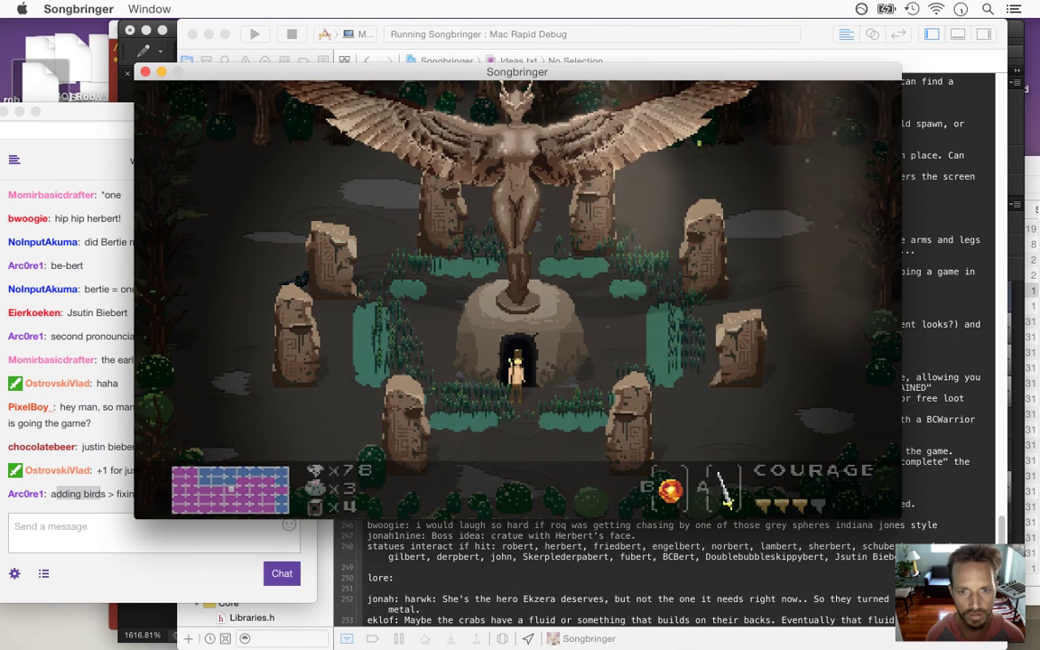
key("Down")
key("Escape")
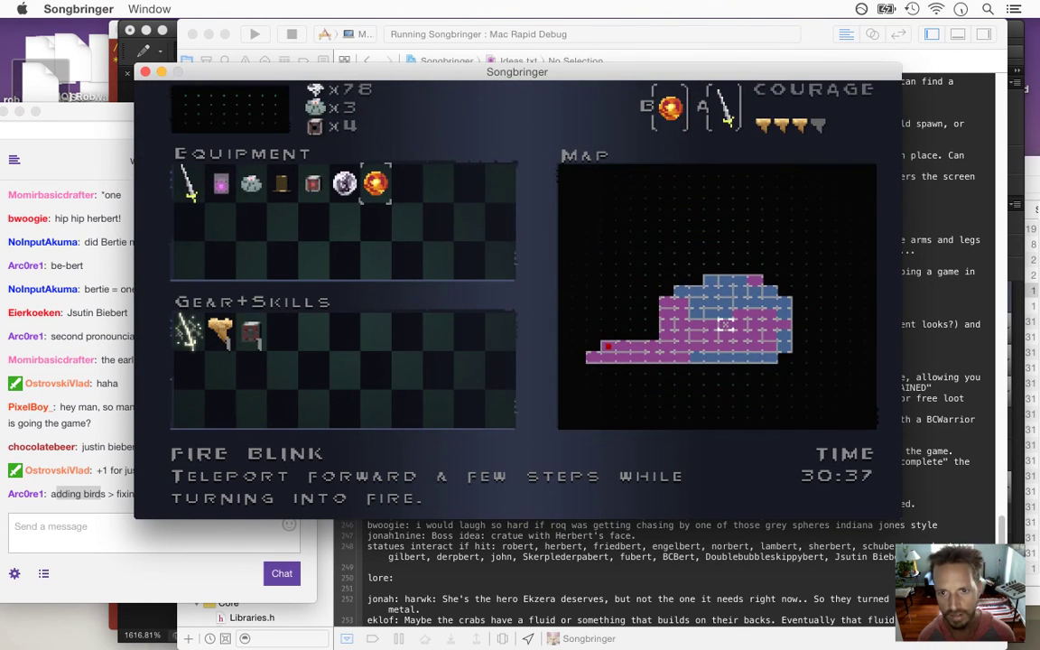
key("Escape")
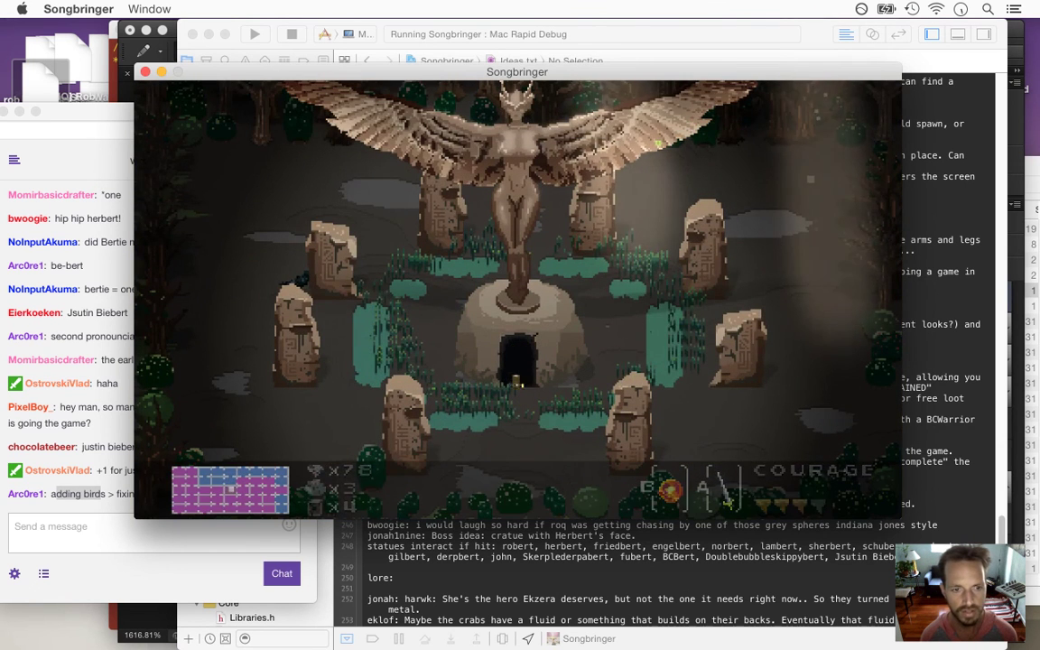
key("Up")
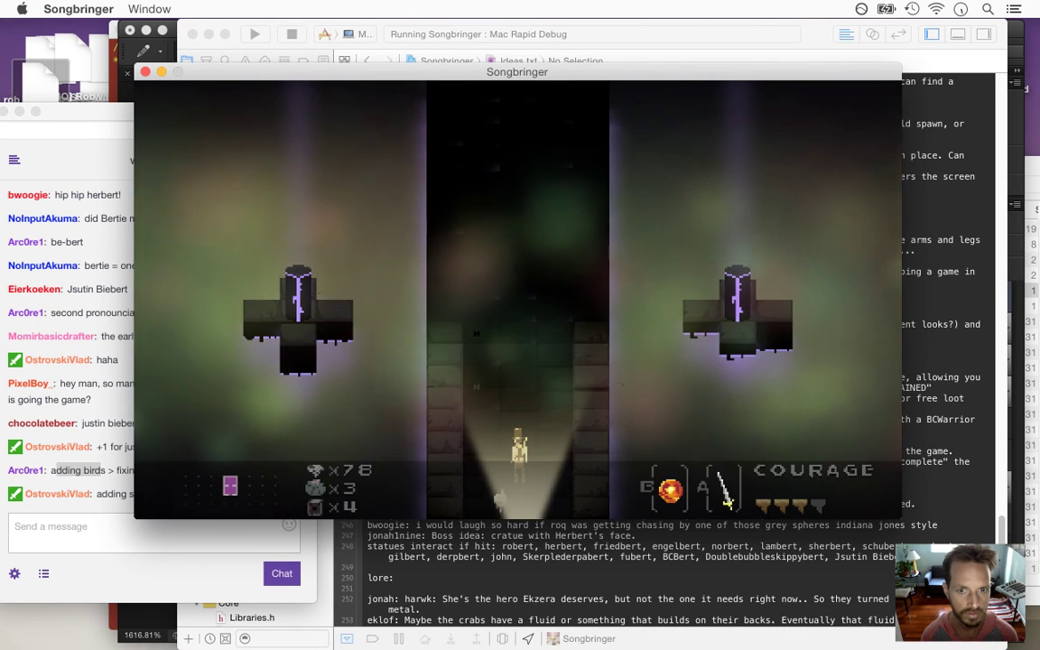
Quit the game and read the viewers' latest Twitch chat messages about the berts and the red dot in the update video
key("super+q")
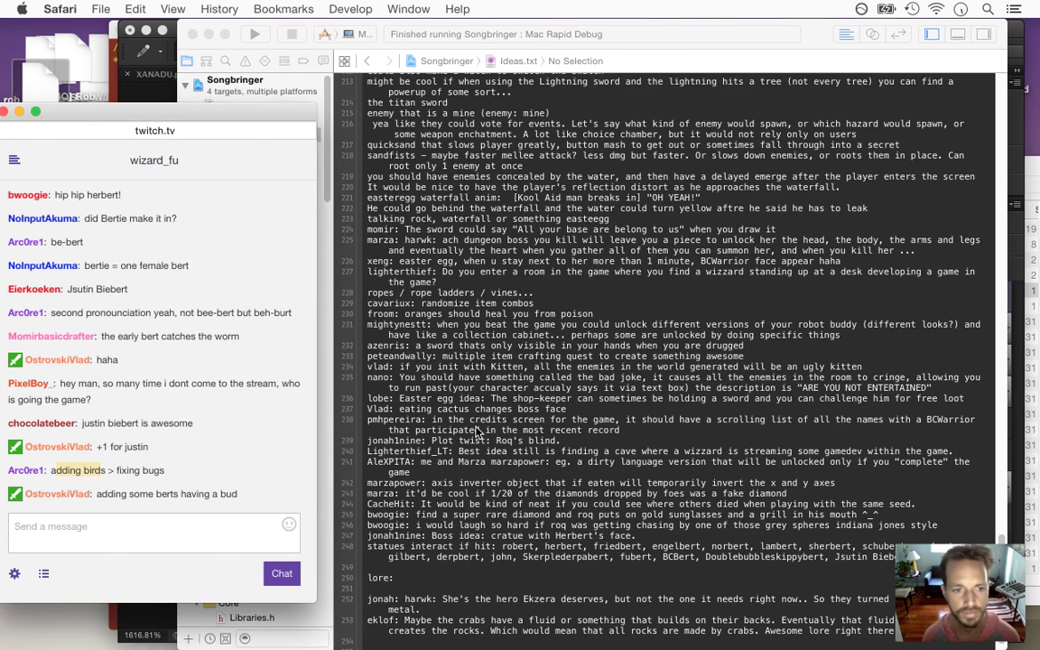
left_click(404, 400)
left_click(153, 498)
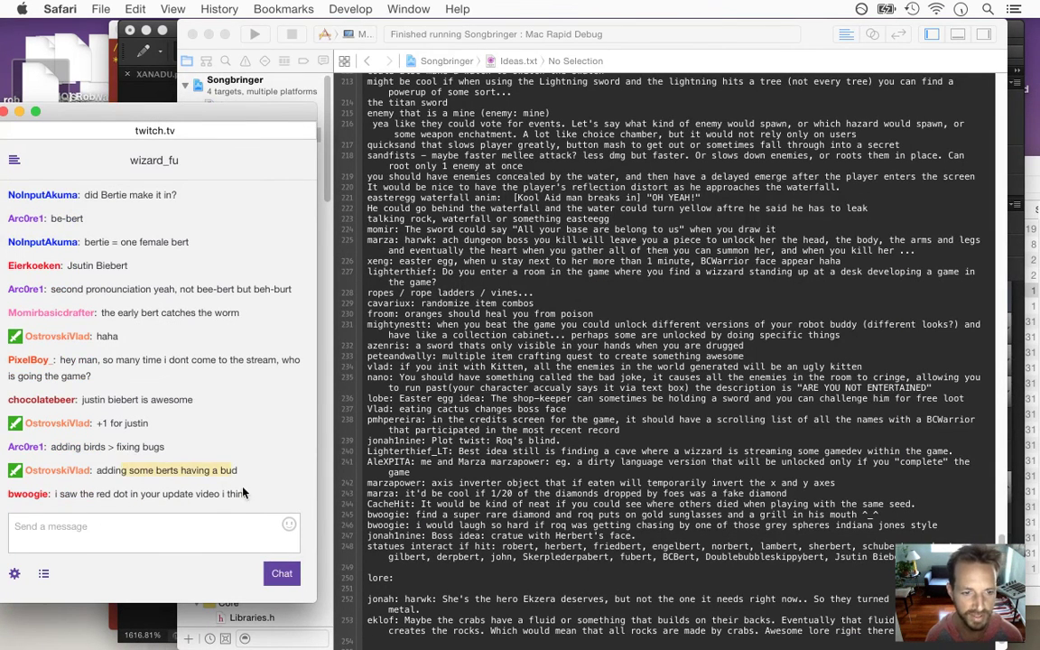
left_click(97, 495)
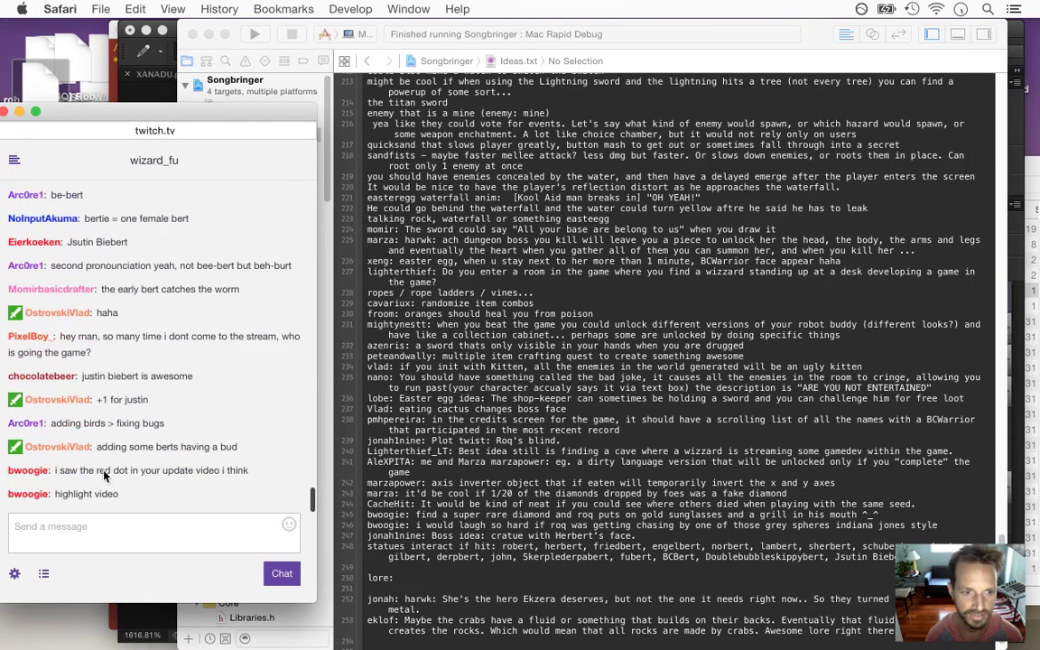
left_click_drag(56, 470, 118, 495)
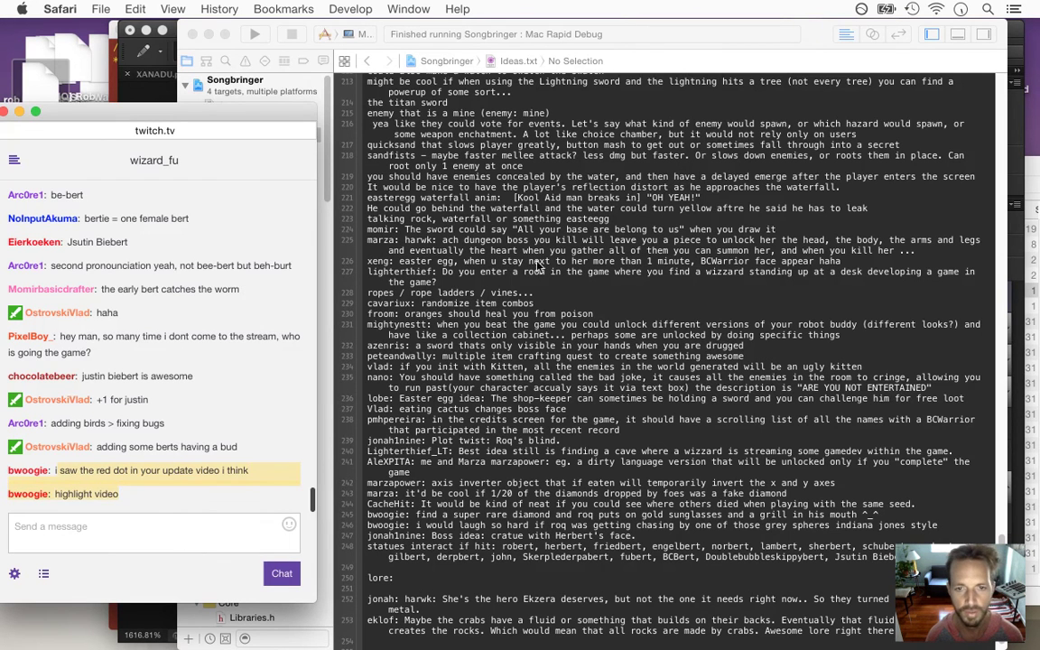
Switch to Xcode, open Area.cpp and find the resetBossPos function by searching from the top of the file for "resetbo"
left_click(535, 259)
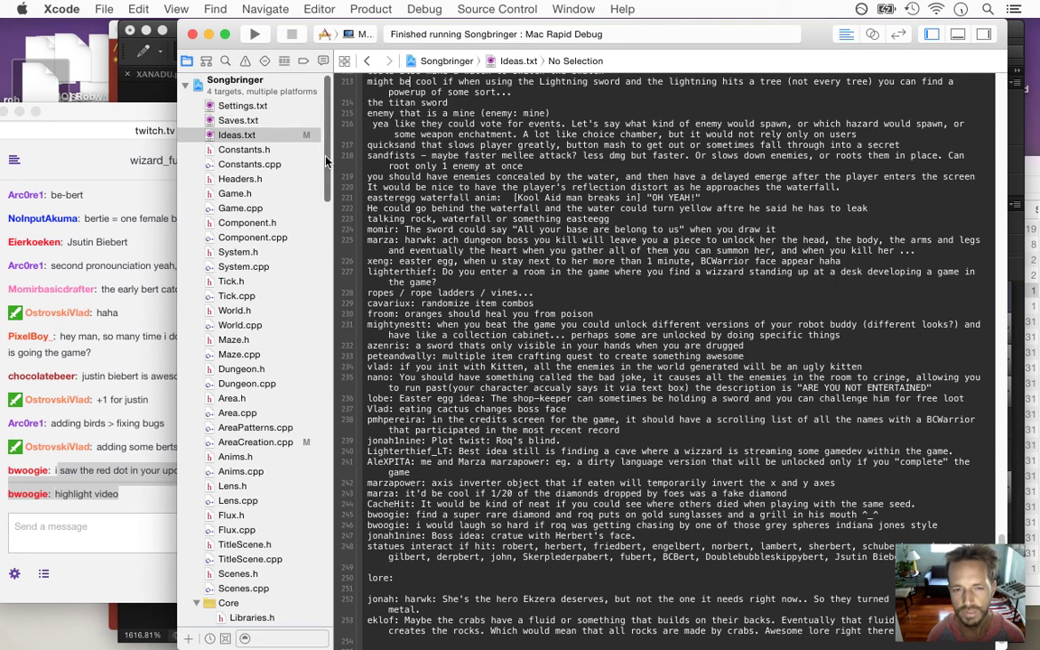
scroll(298, 226, "down", 2)
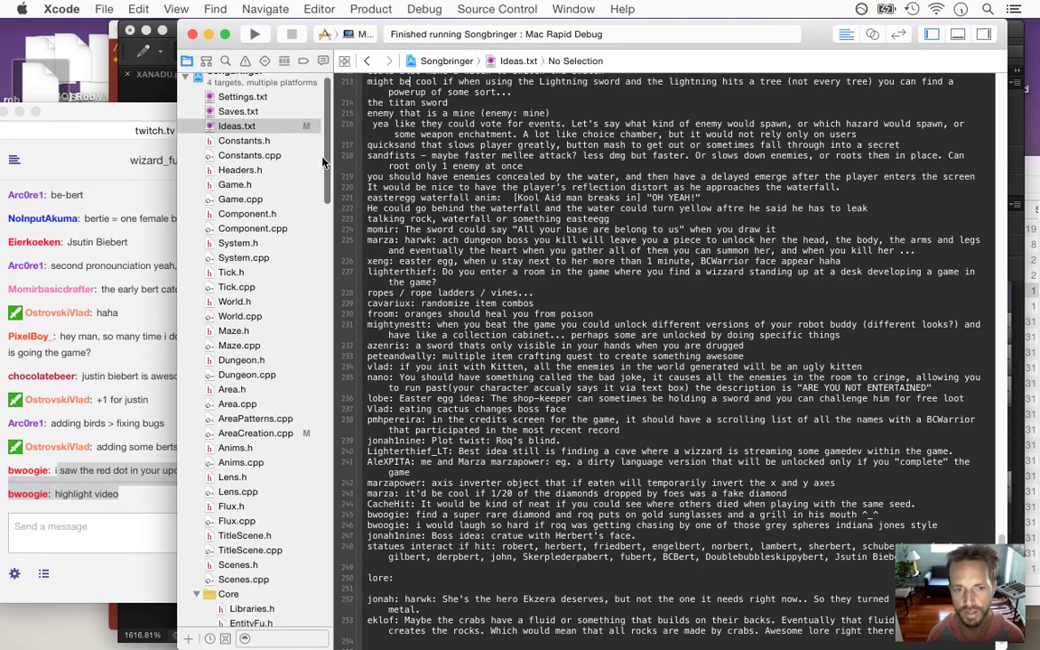
scroll(266, 362, "up", 3)
left_click(269, 414)
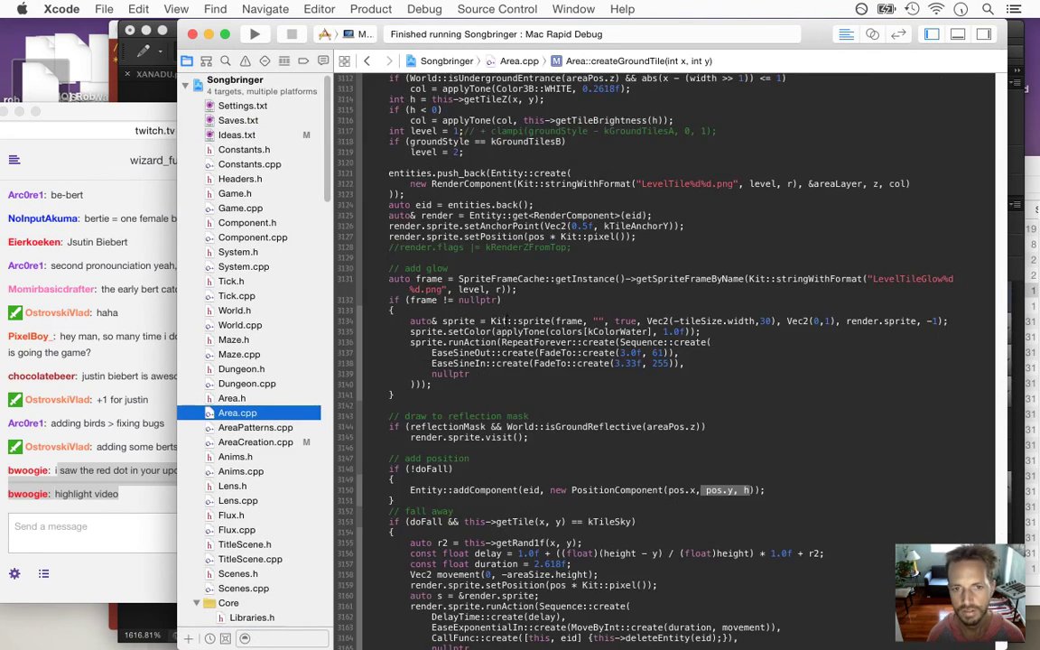
key("super+Up")
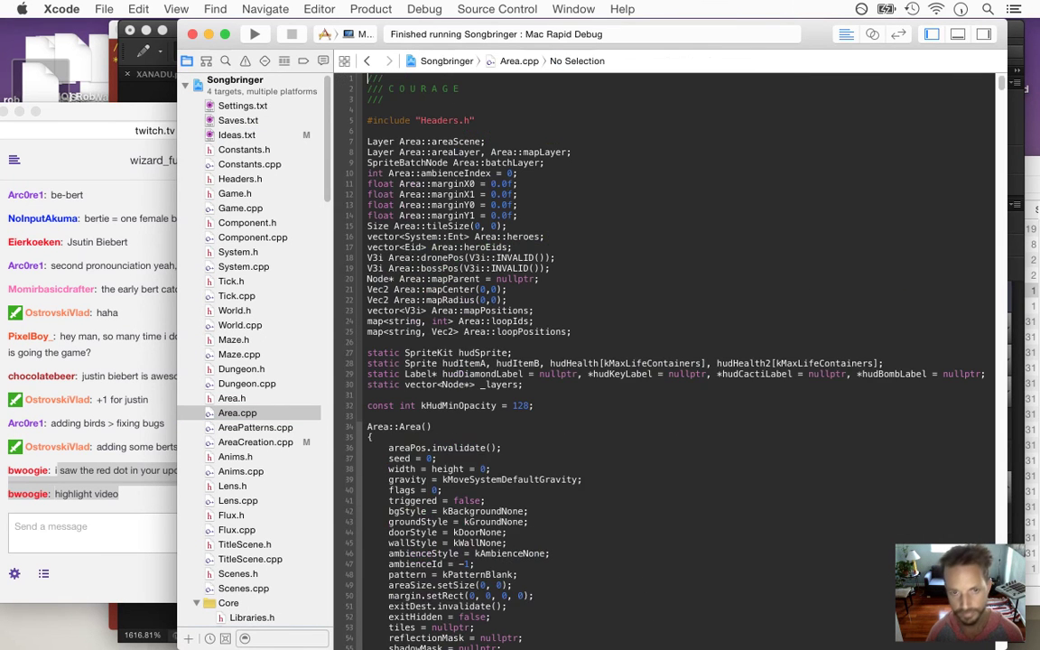
key("super+f")
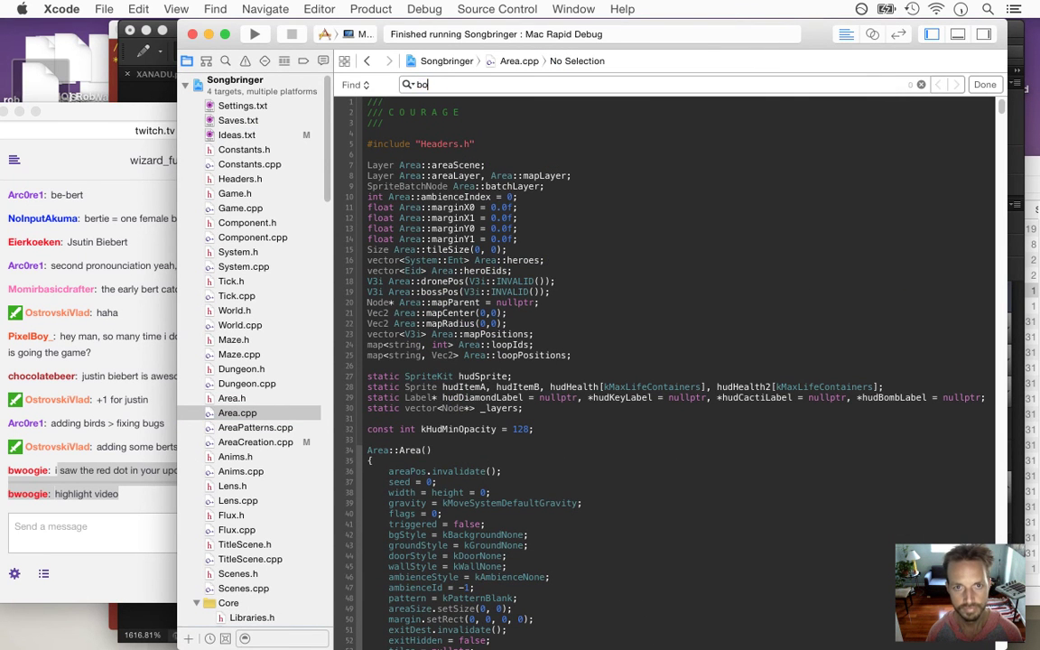
type("reset")
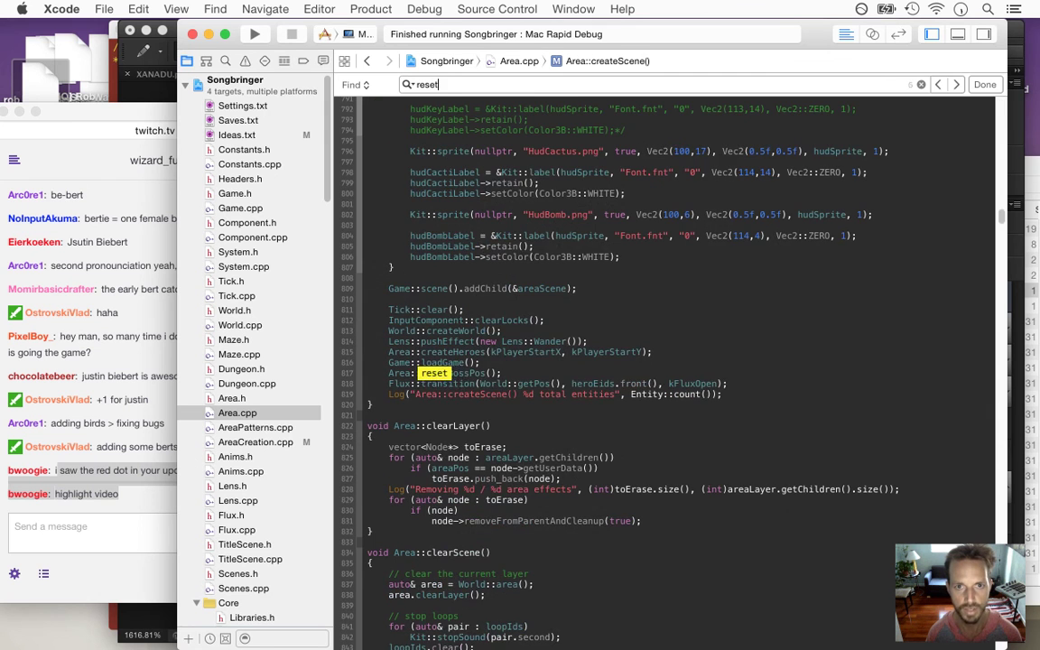
type("bo")
key("Return")
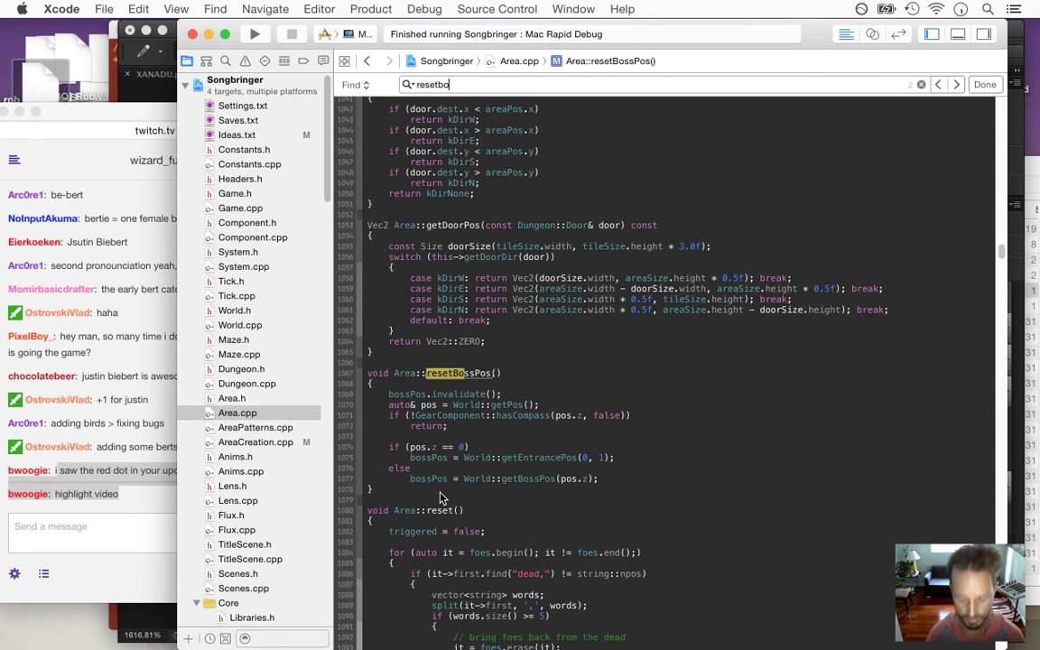
Search the whole project for "resetbosspos" and open the call in Flux.cpp
key("super+shift+f")
key("BackSpace")
key("BackSpace")
type("bosspo")
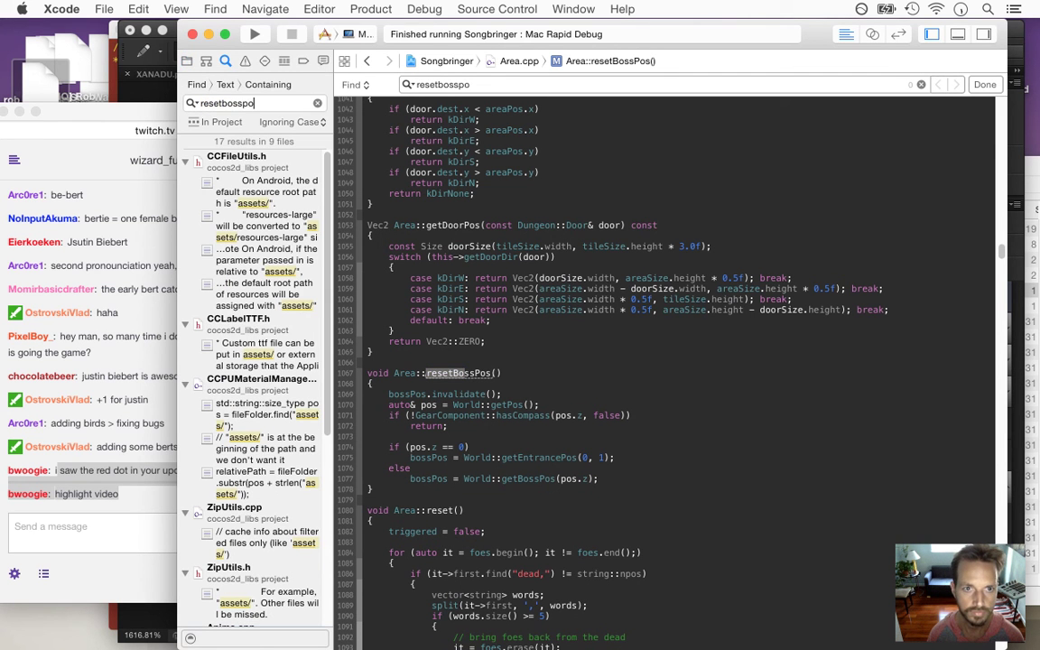
type("s")
key("Return")
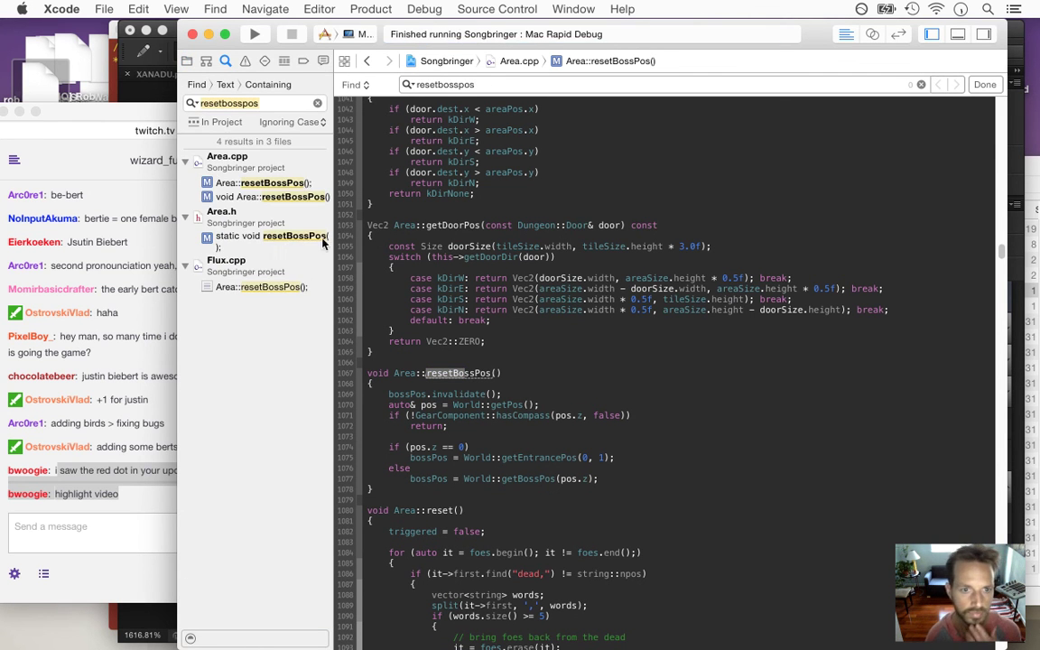
left_click(274, 293)
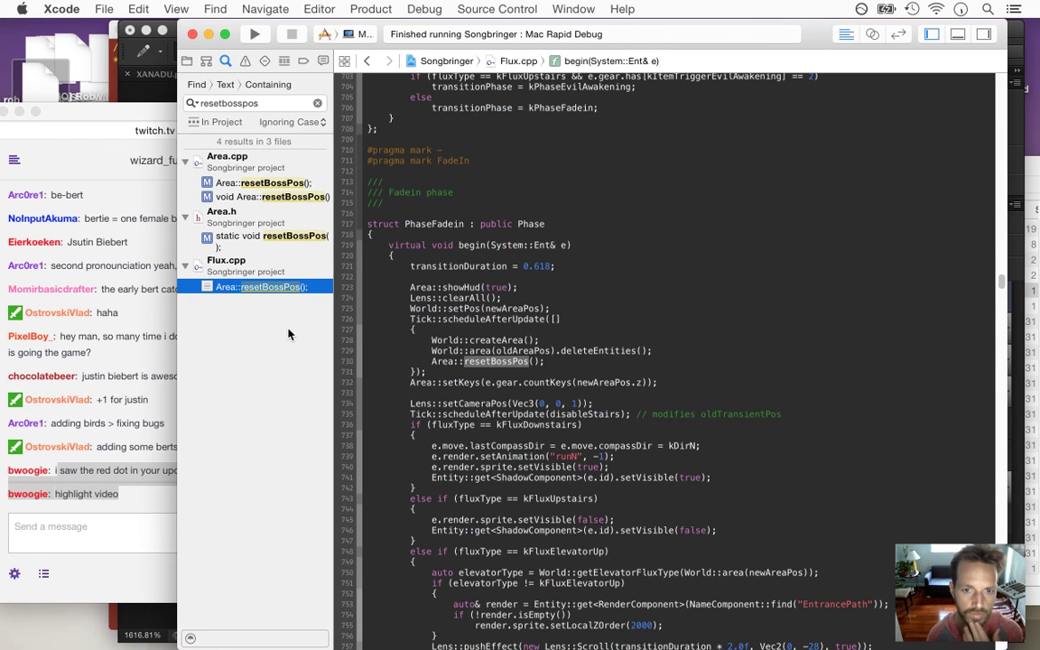
In PhaseFadein's scheduleAfterUpdate block, move the Area::resetBossPos() line above World::createArea()
left_click(430, 366)
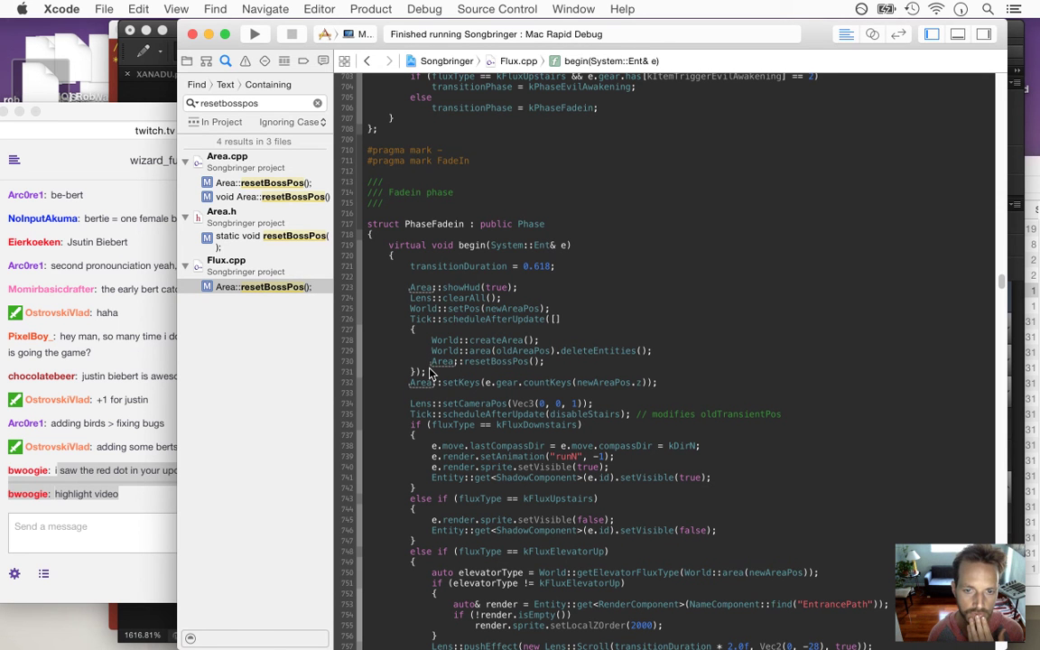
mouse_move(1036, 571)
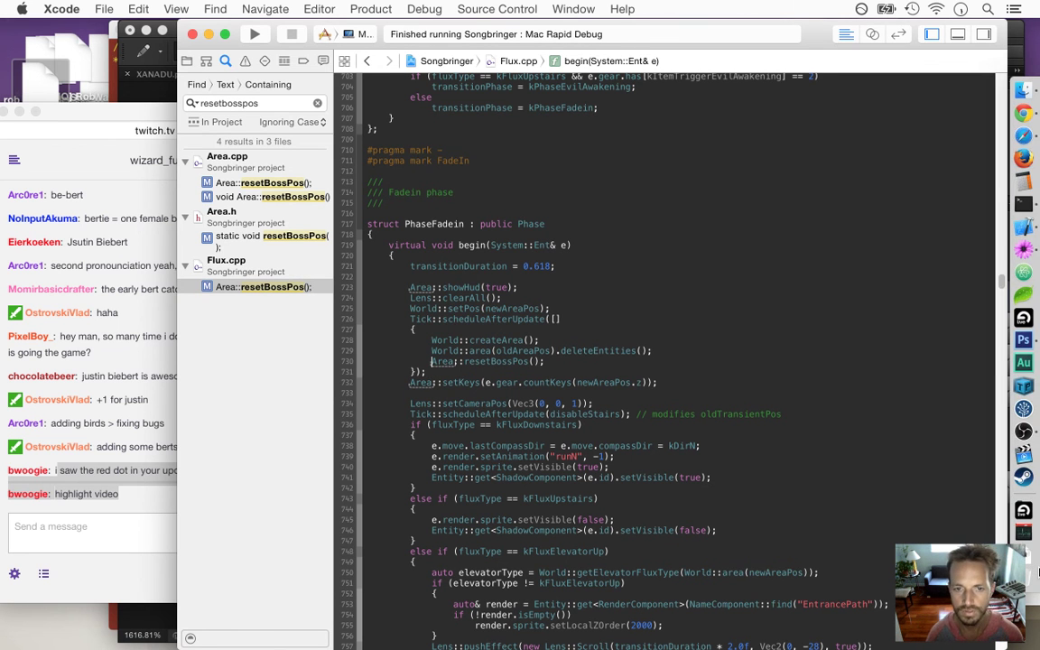
key("super+alt+bracketleft")
key("super+alt+bracketleft")
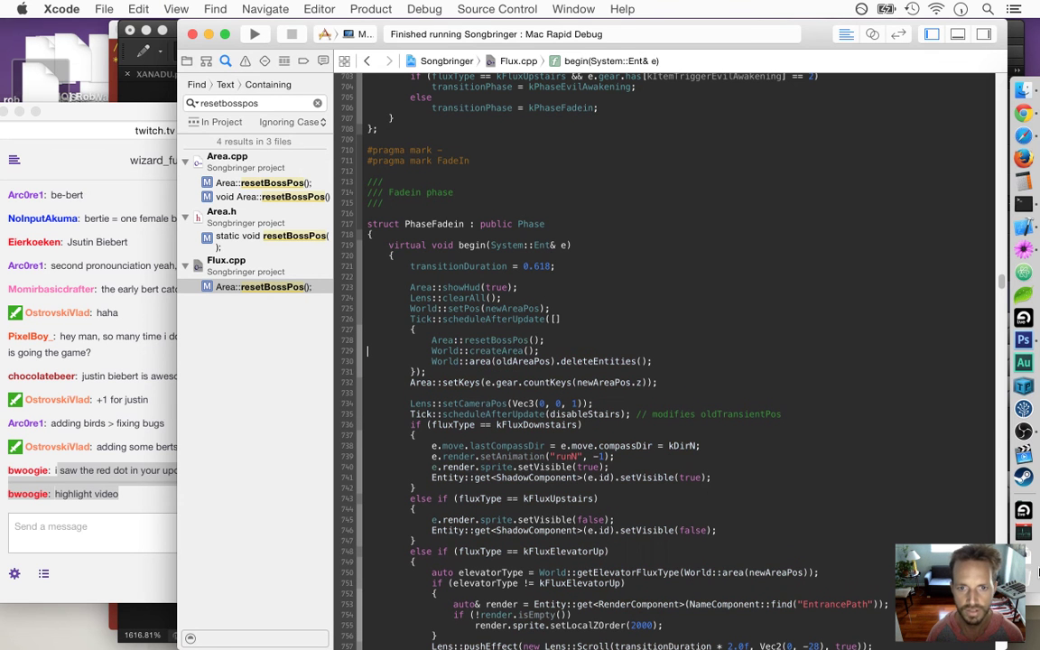
Run the project and check the map on the equipment screen, both outside at the statues and inside the doorway
key("super+r")
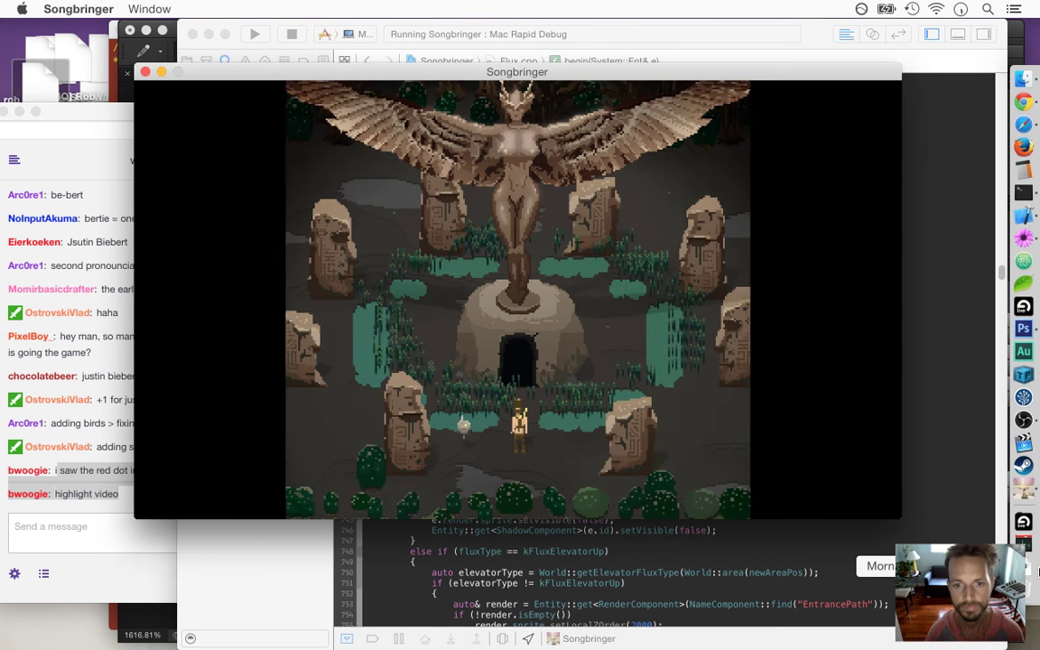
key("Escape")
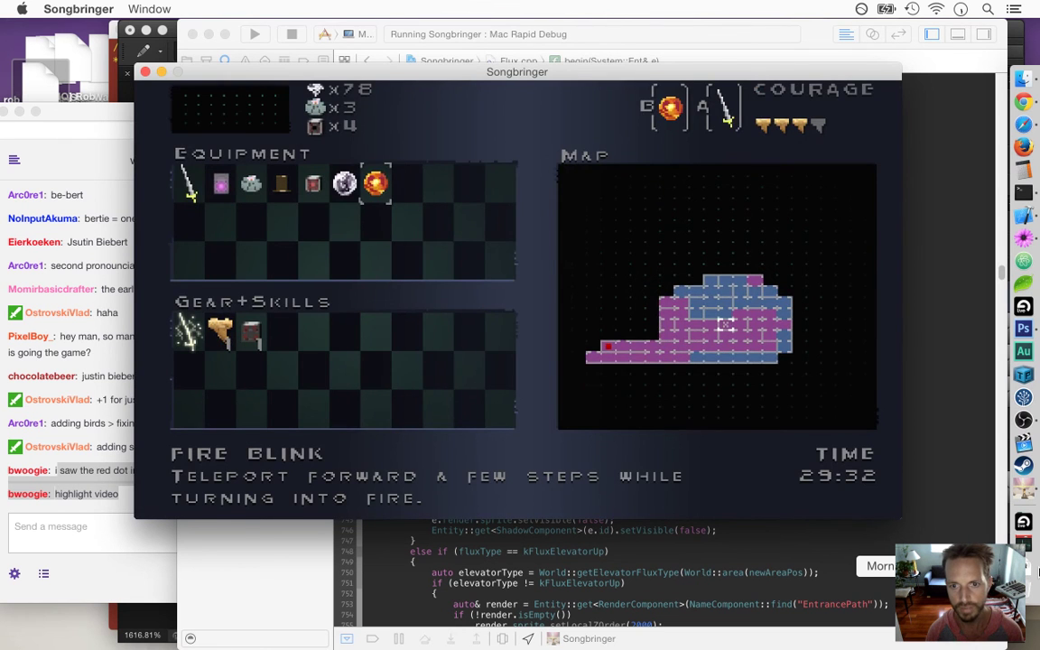
key("Escape")
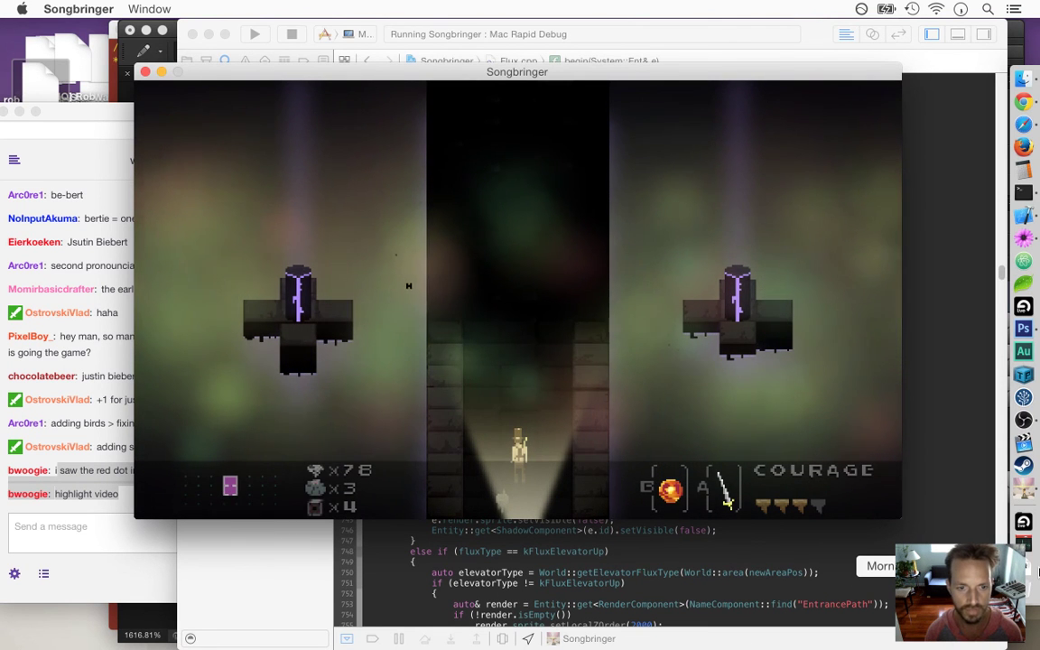
key("Escape")
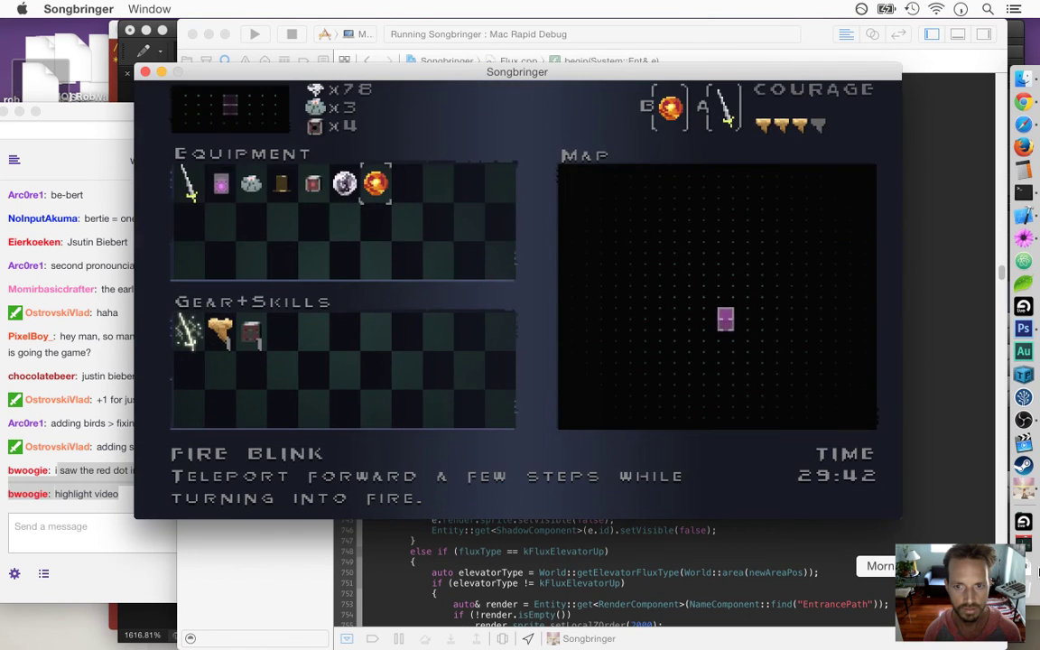
key("Escape")
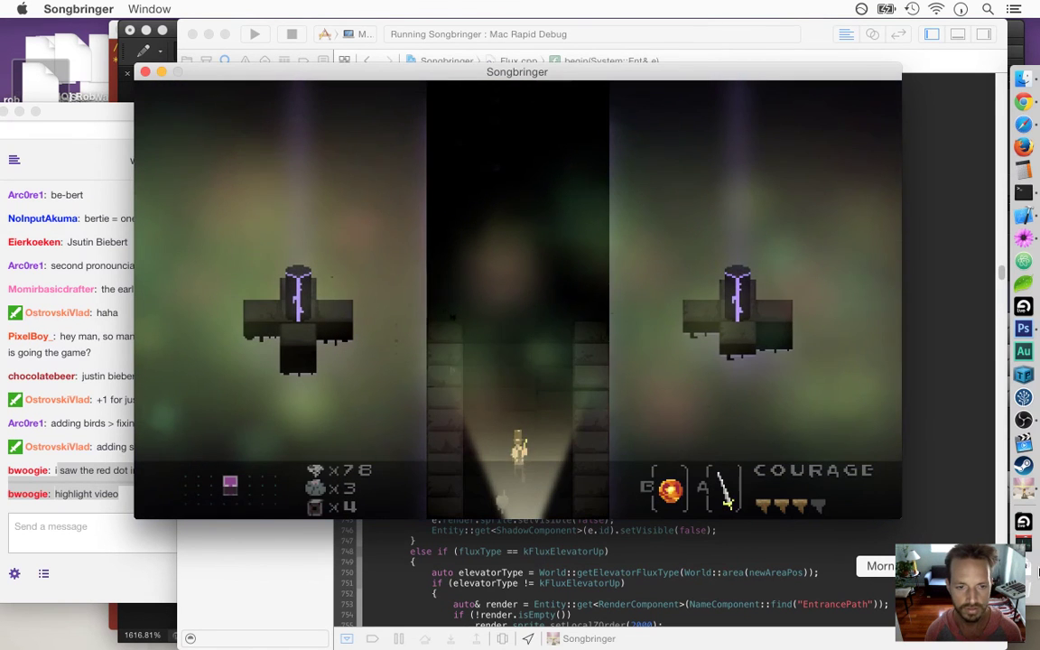
Walk the character through the corridor to the Level 2 statue room and toward its statues, lowering the system volume on arrival
key("Up")
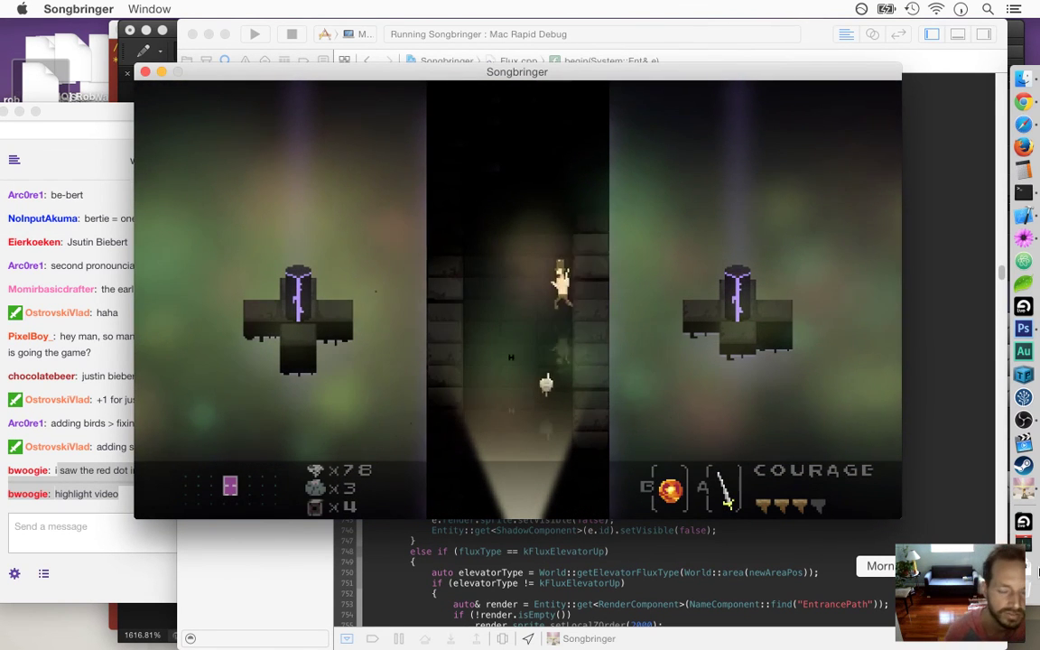
key("Up")
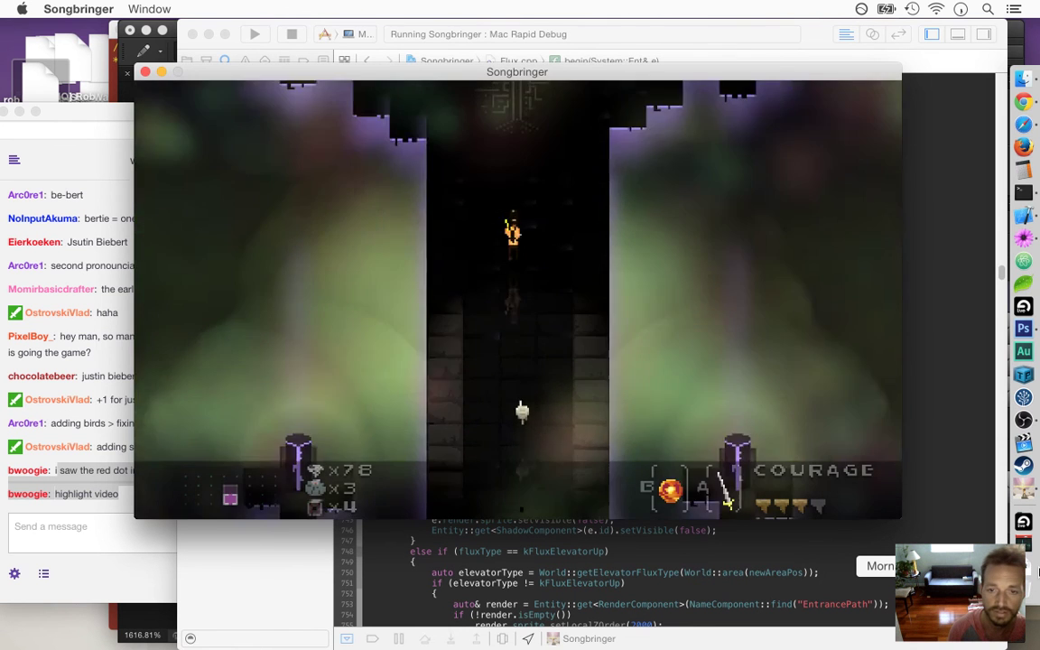
key("Up")
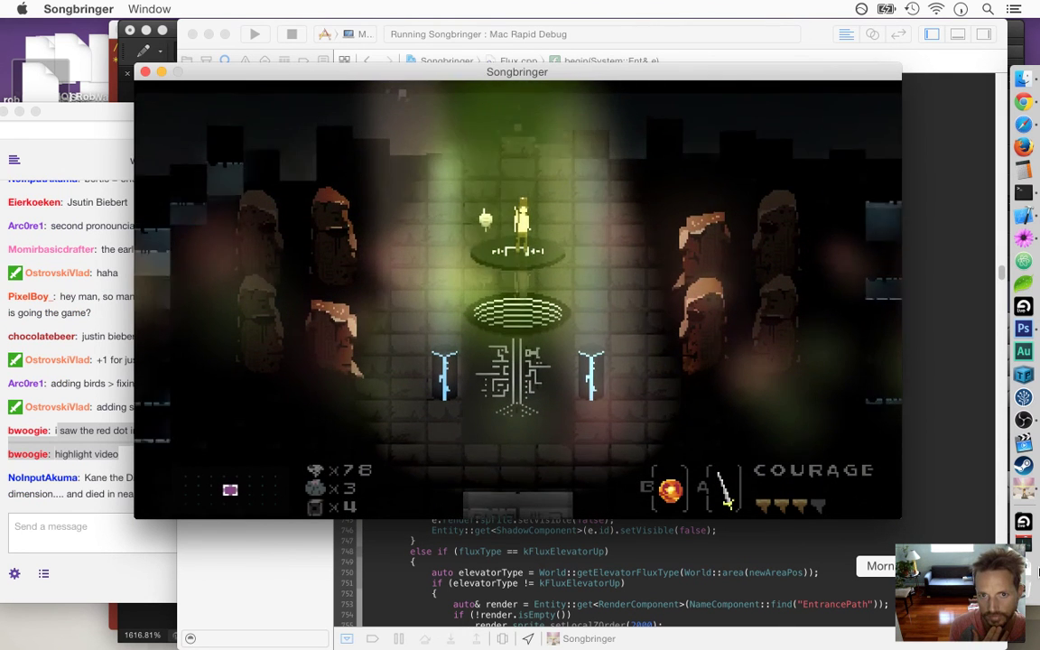
key("XF86AudioLowerVolume")
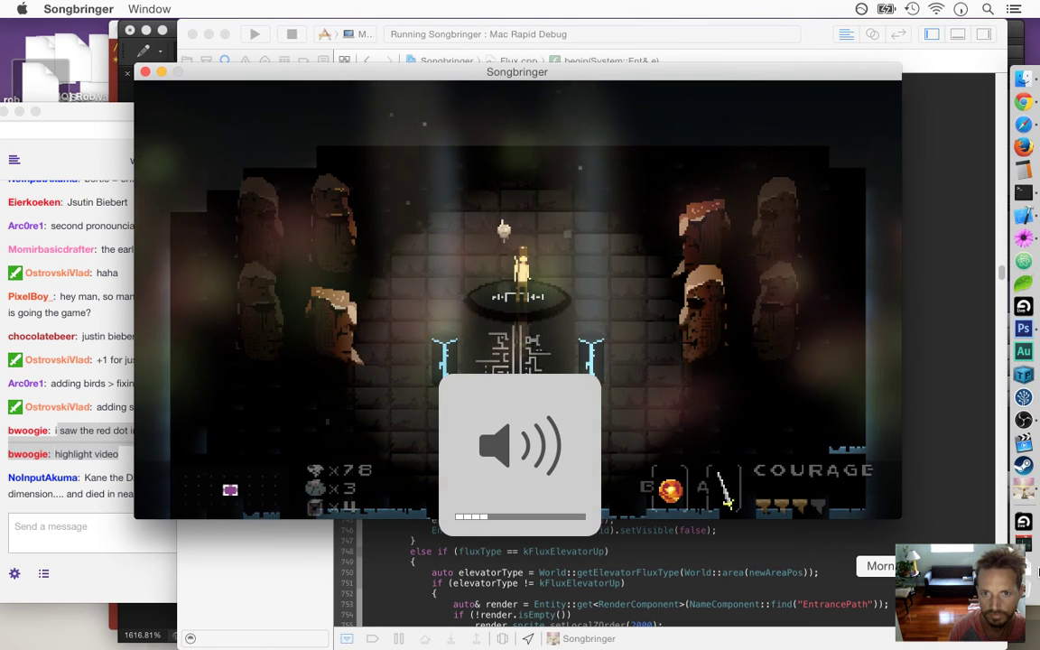
key("Right")
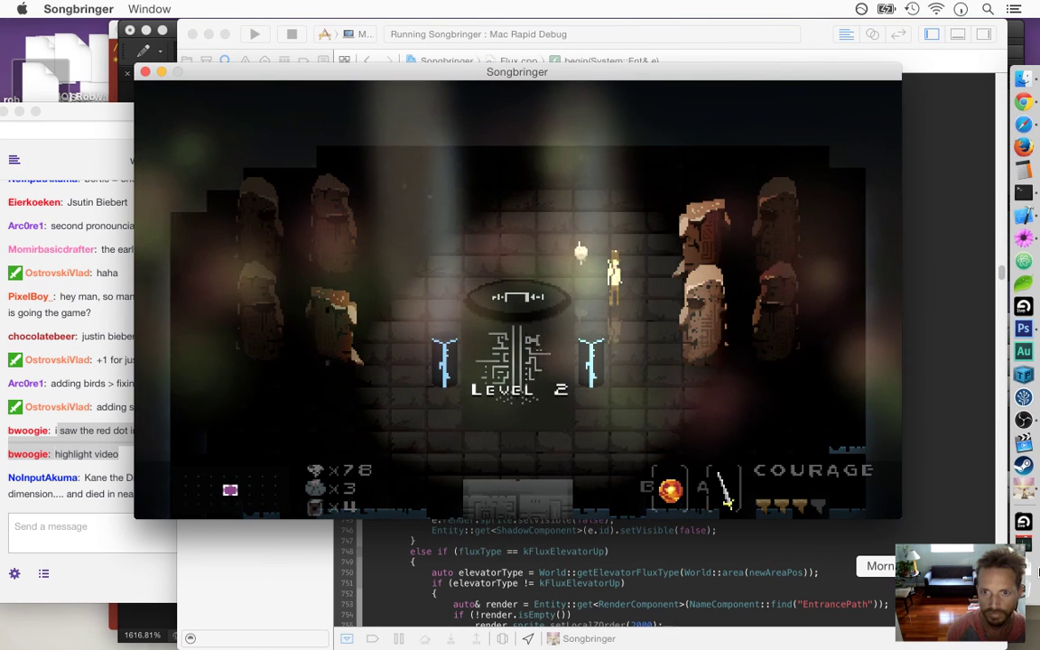
key("Right")
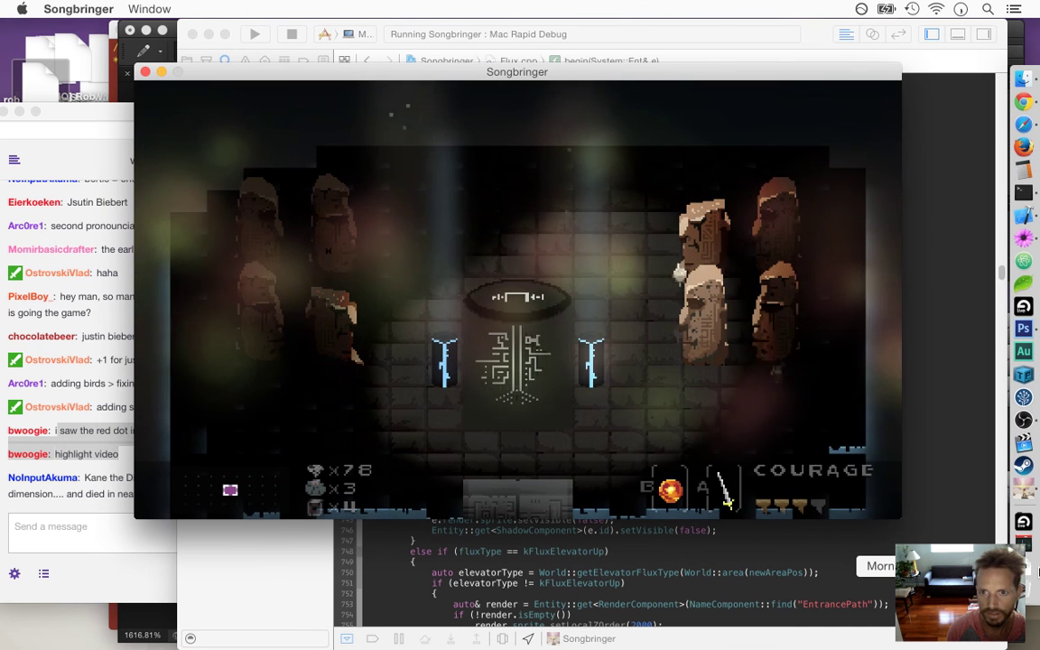
Walk the character from the east statues across to the west pair to check the darkened sprites under the room lighting
key("Left")
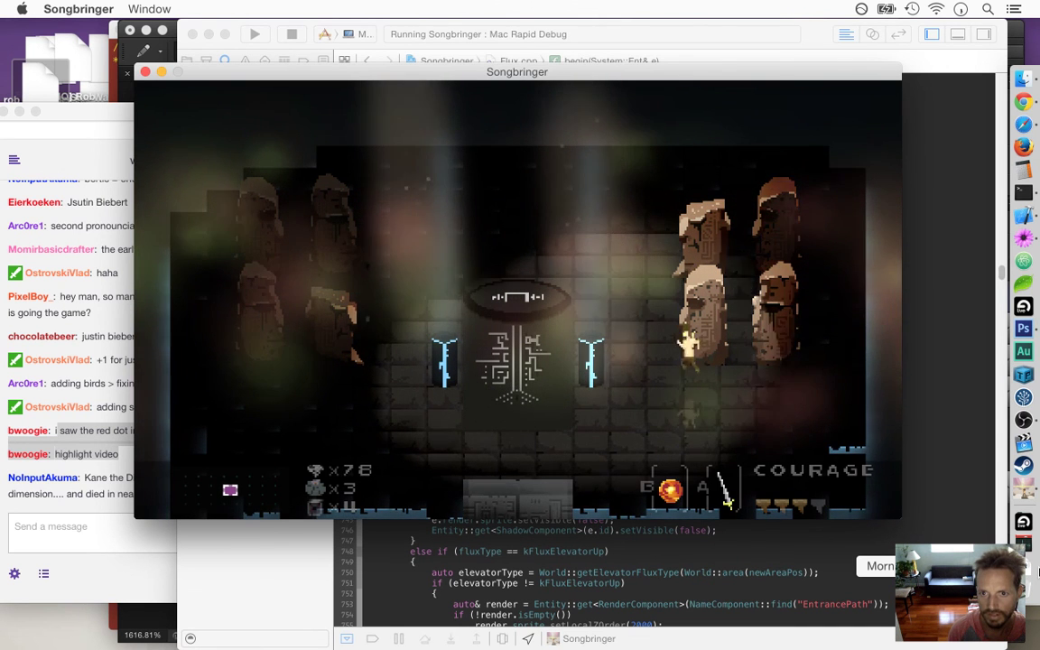
key("Left")
key("Up")
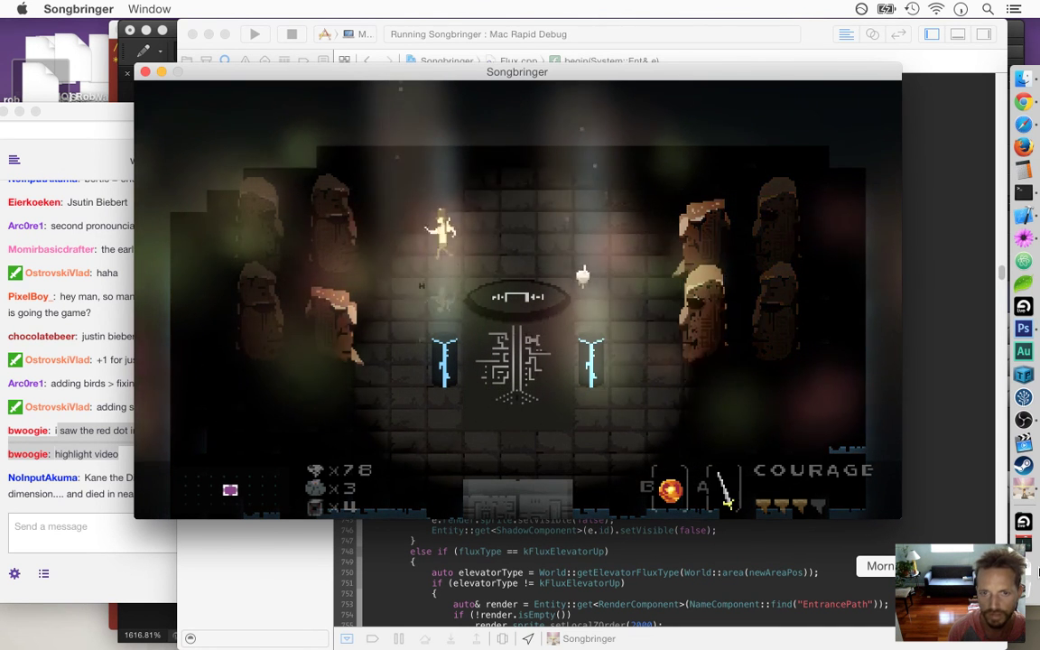
key("Down")
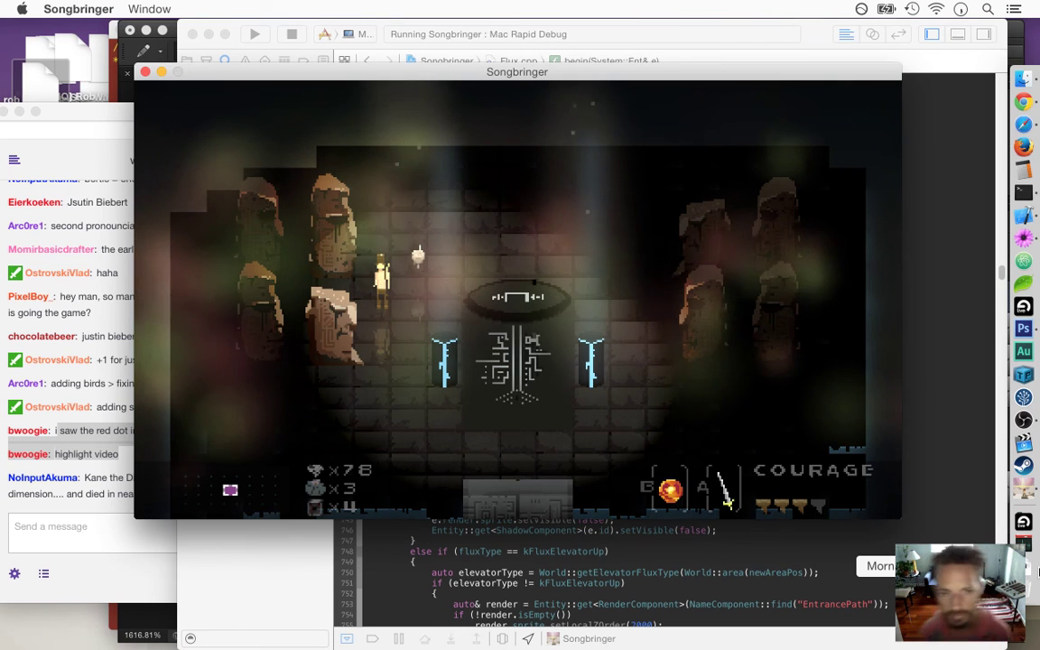
Switch to the Twitch chat in Safari and highlight the message about Kane the Dimensional Lord while reading it
key("super+Tab")
key("super+Tab")
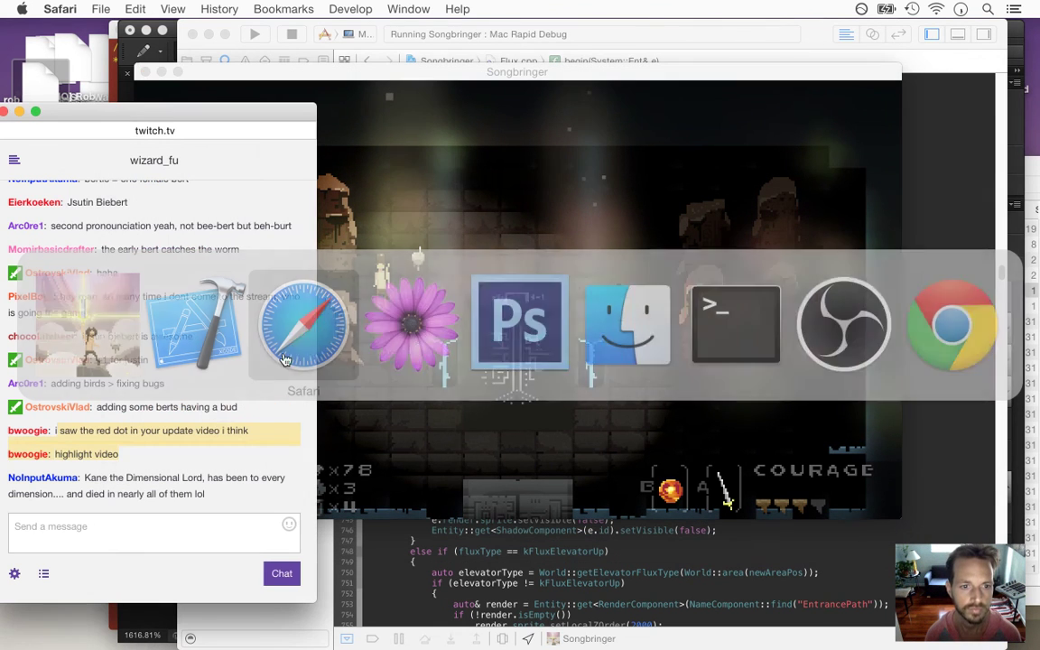
left_click_drag(87, 479, 203, 496)
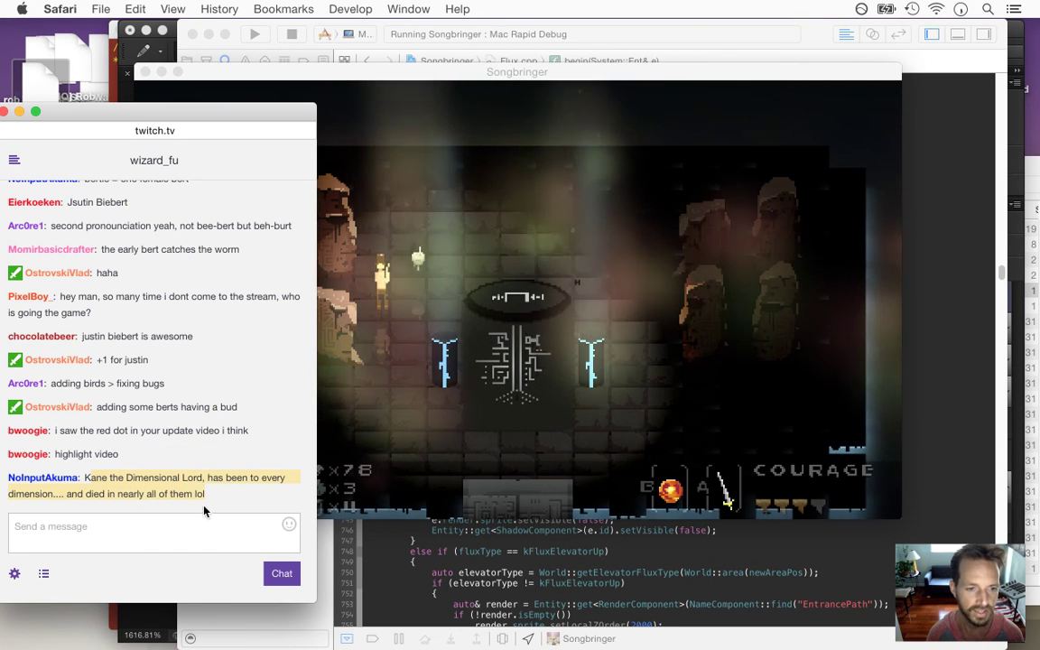
left_click(152, 481)
left_click_drag(86, 494, 167, 497)
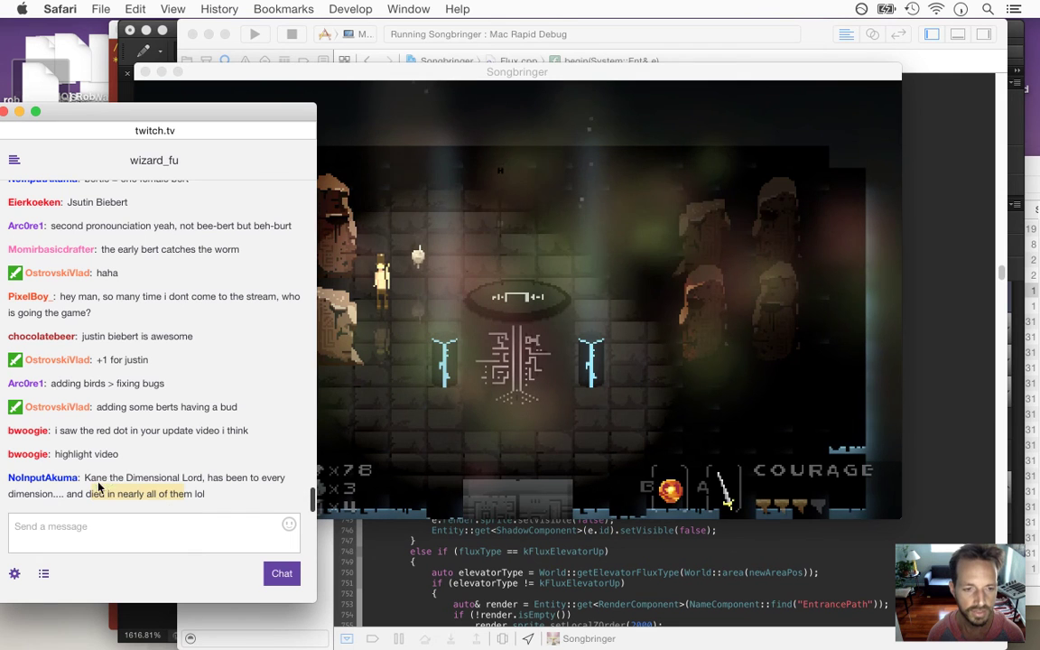
left_click_drag(88, 481, 202, 492)
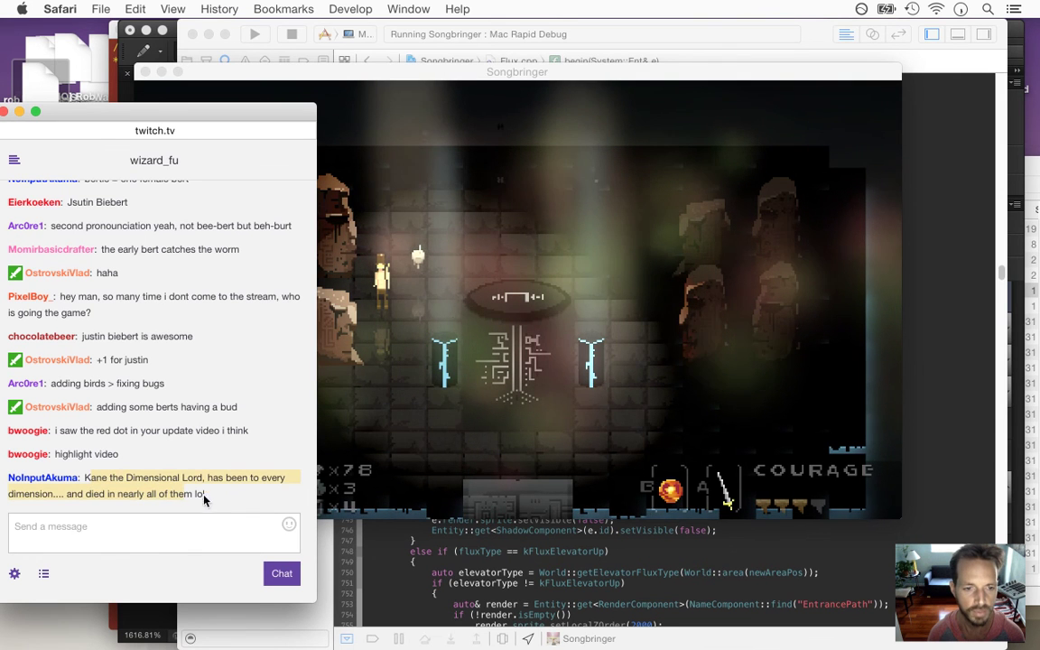
Return to the Songbringer game and walk the character south past the circuit pattern, out of the statue room into the pool room
left_click(434, 411)
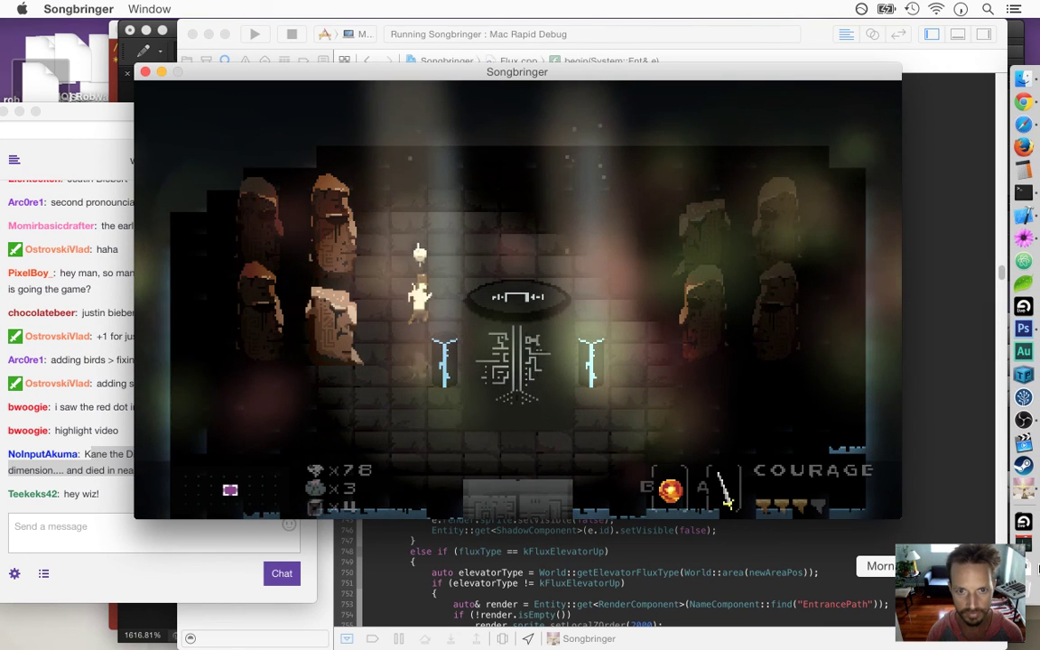
key("Right")
key("Down")
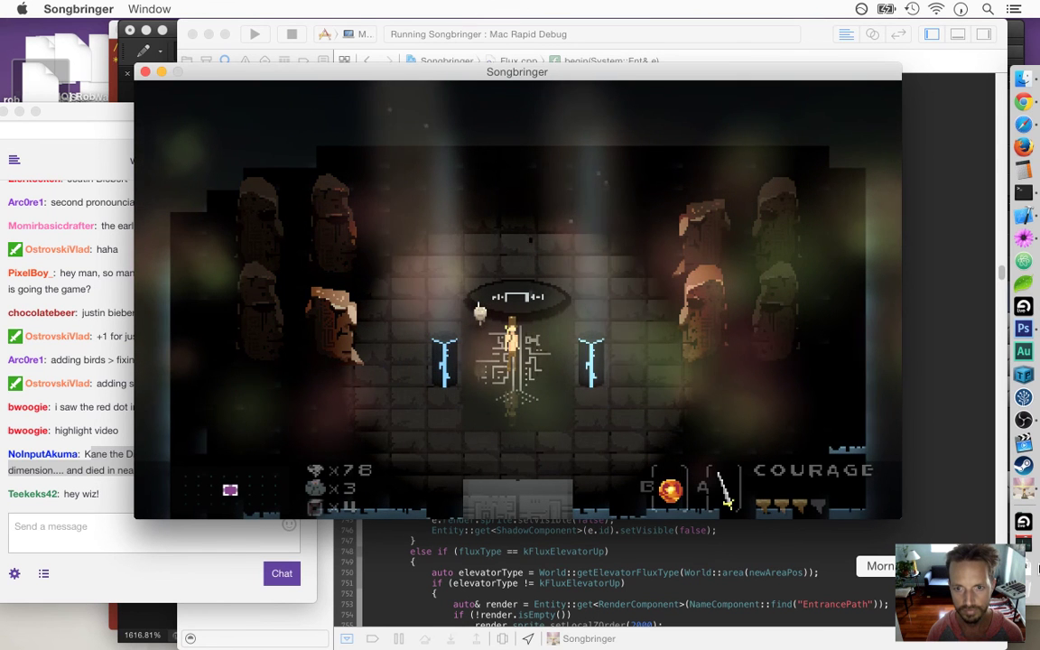
key("Down")
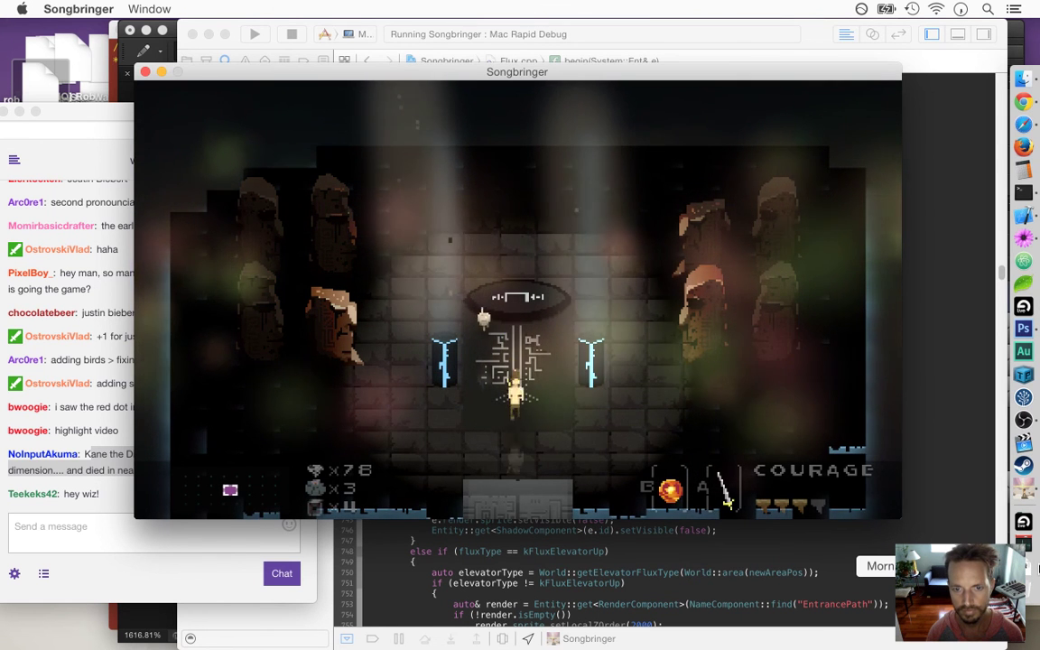
key("Down")
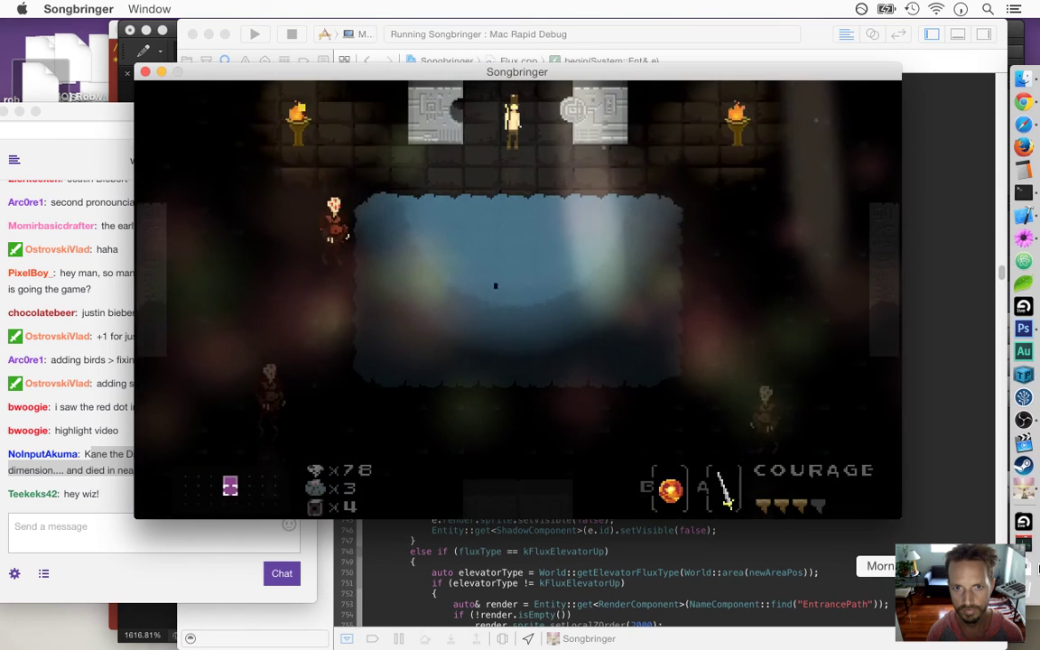
key("Down")
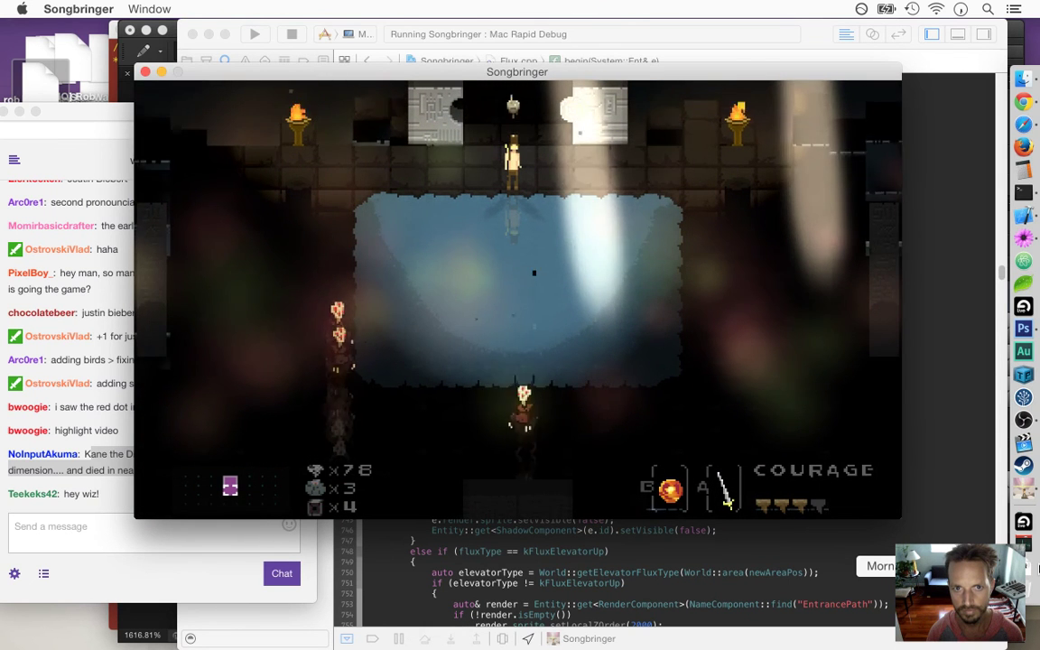
Walk the character around the east side of the pool past the horned enemies and continue through the dungeon to check its rooms
key("Left")
key("Up")
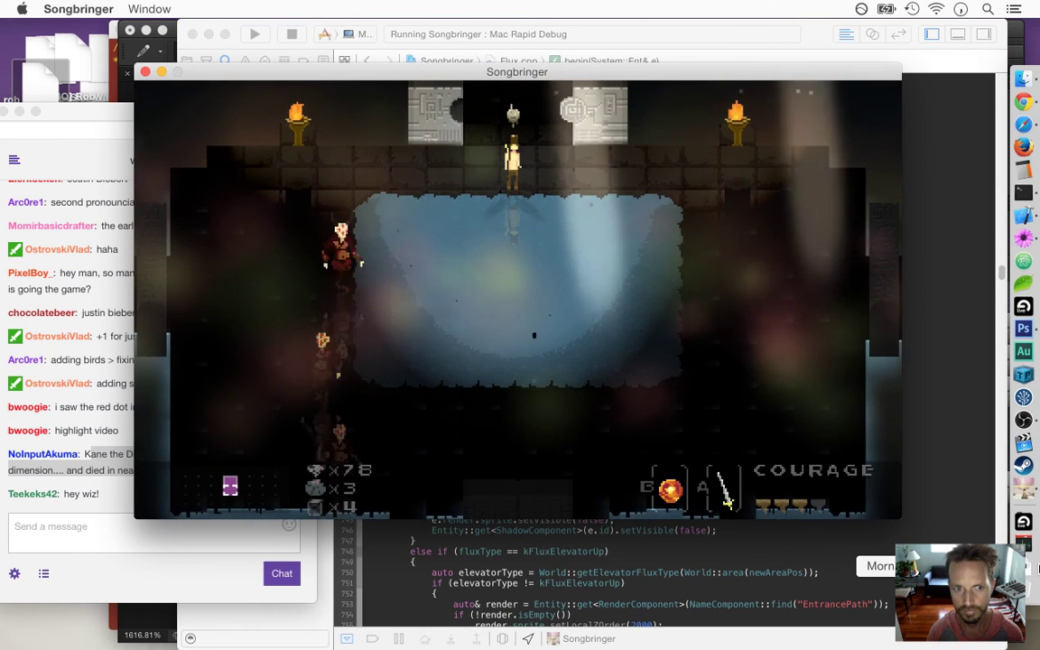
key("Left")
key("Up")
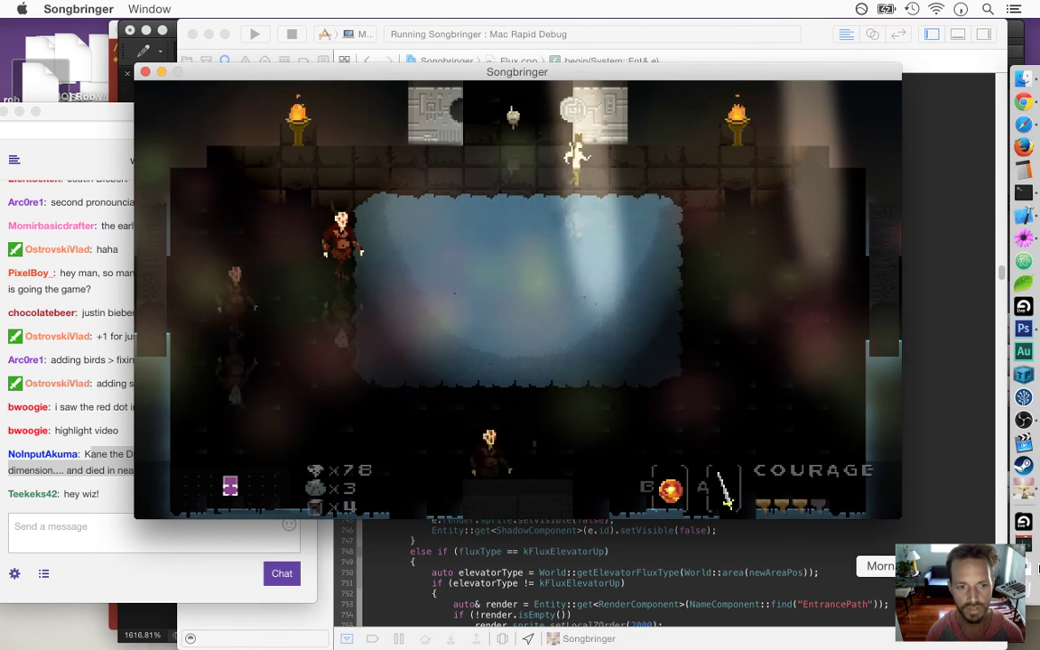
key("Right")
key("Right")
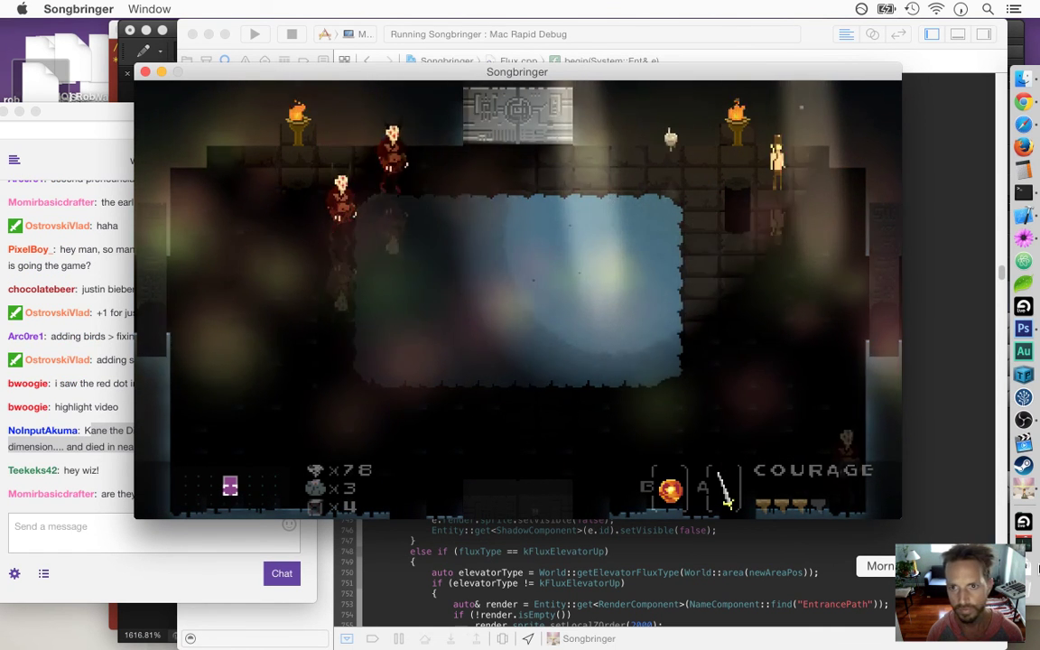
key("Left")
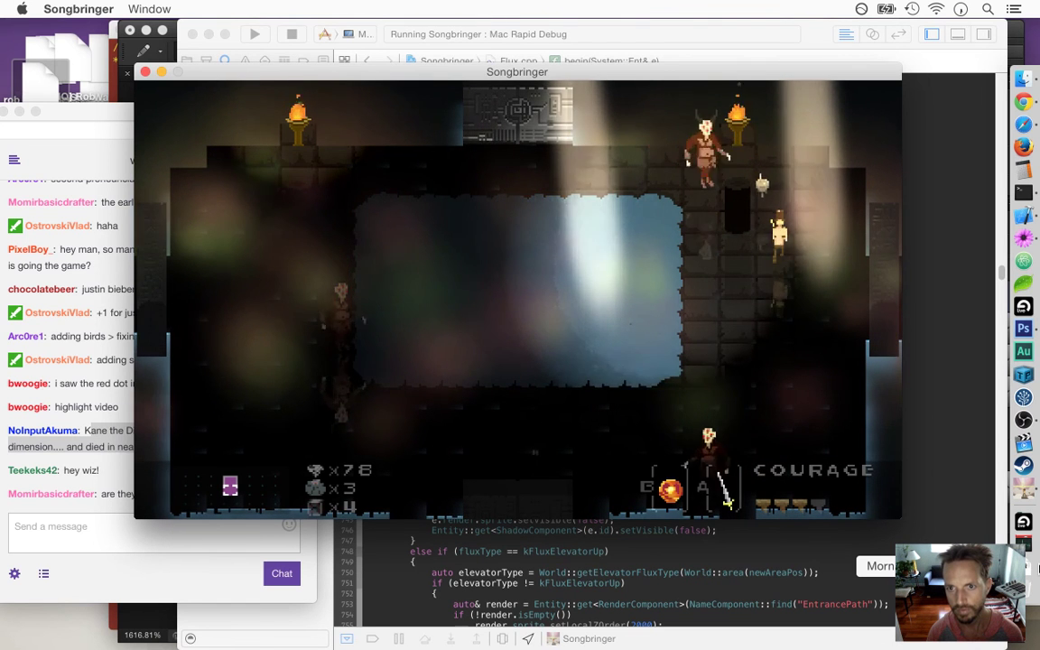
key("Left")
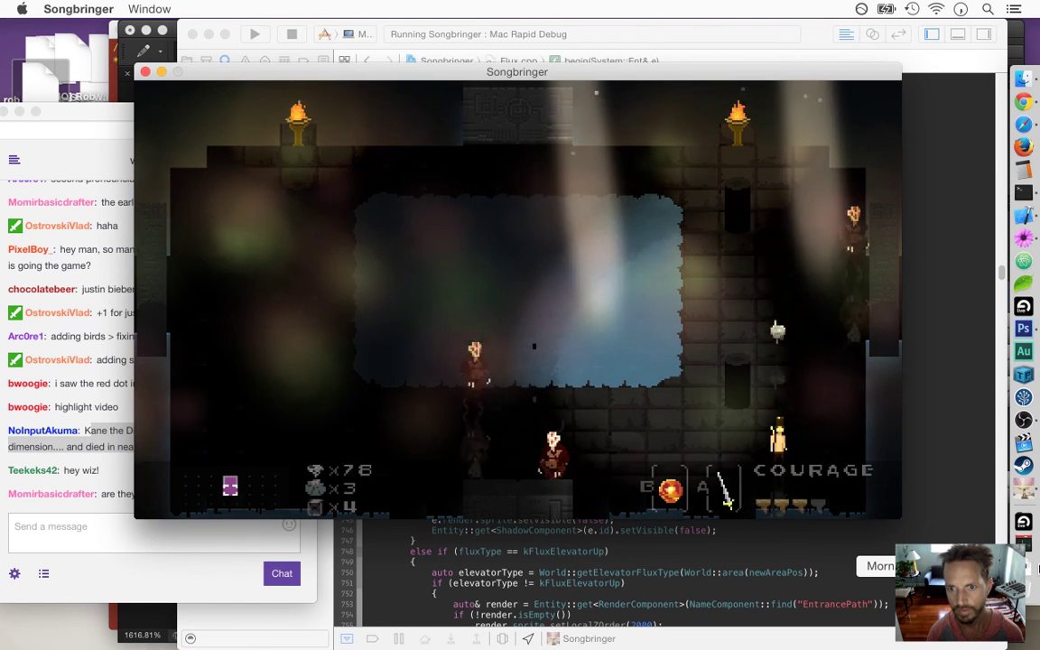
key("Left")
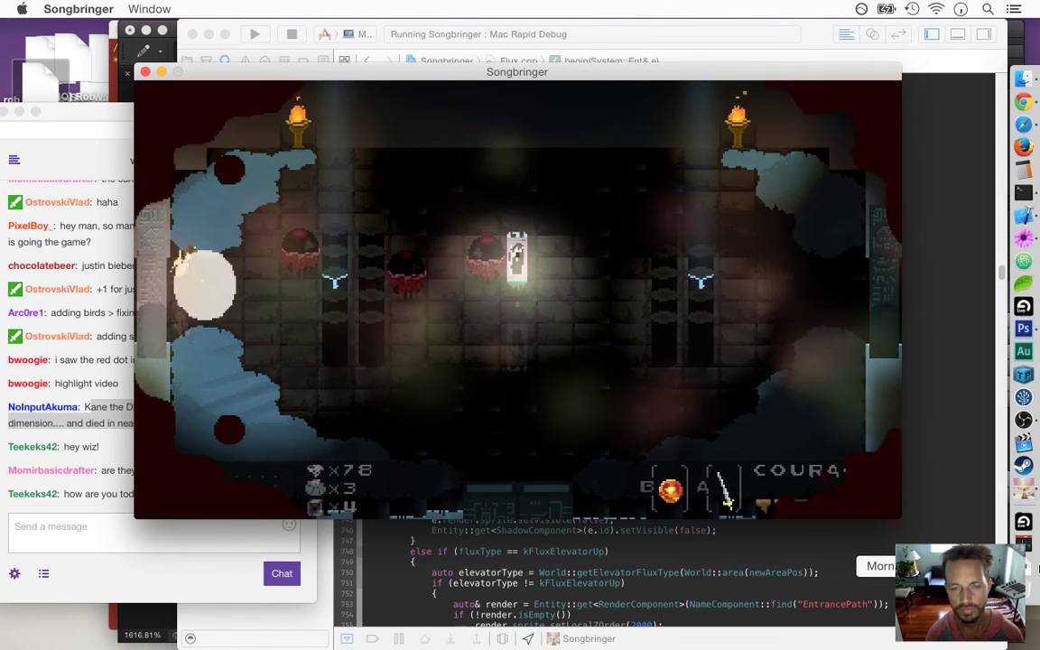
Quit the game and highlight the "how are you today?" message in the Twitch chat
key("super+q")
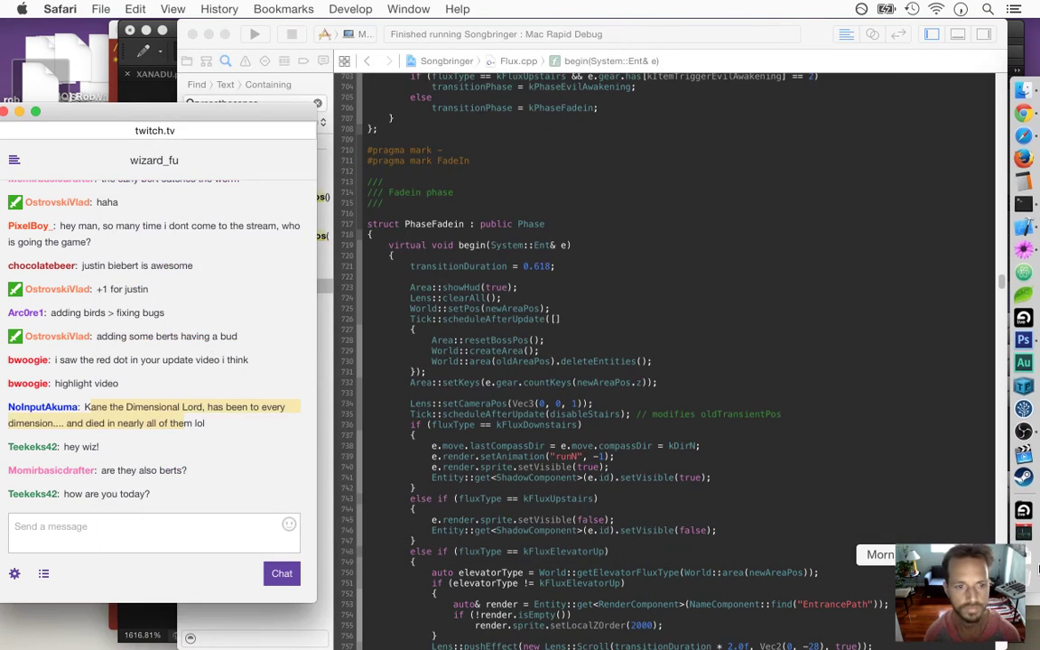
left_click(204, 456)
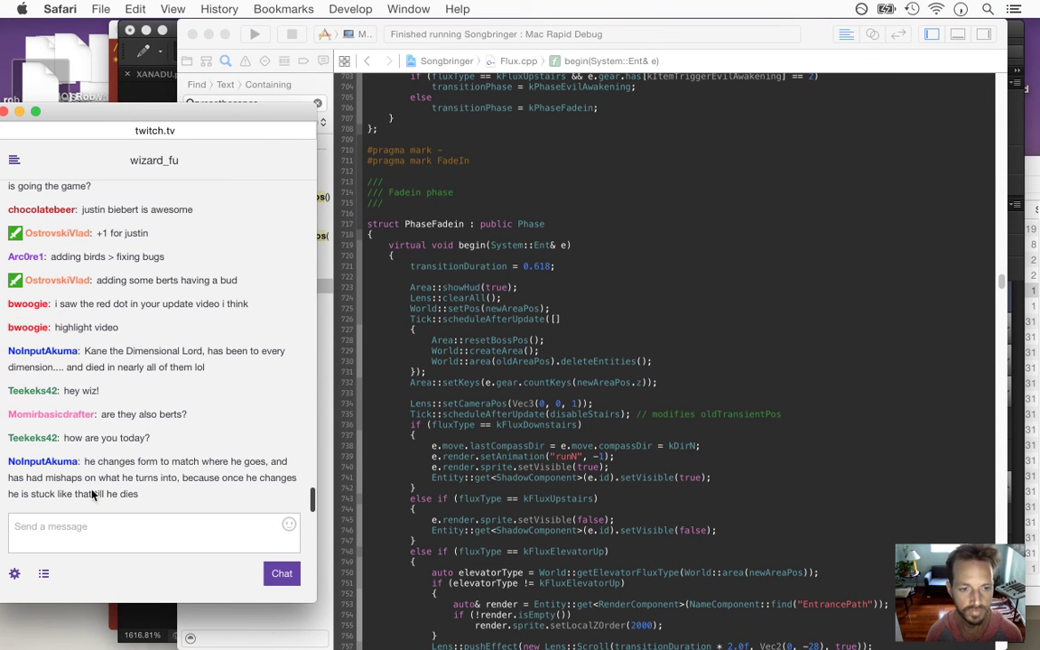
left_click_drag(92, 440, 154, 440)
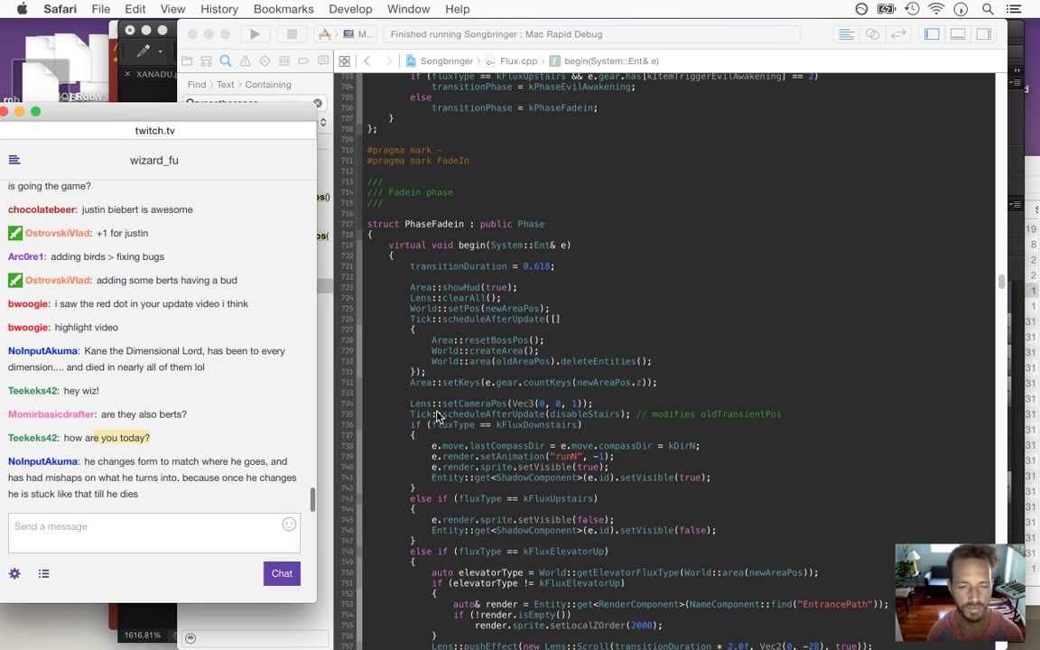
Switch to Xcode, open Ideas.txt from the project files and review the high prio list at its beginning
left_click(632, 291)
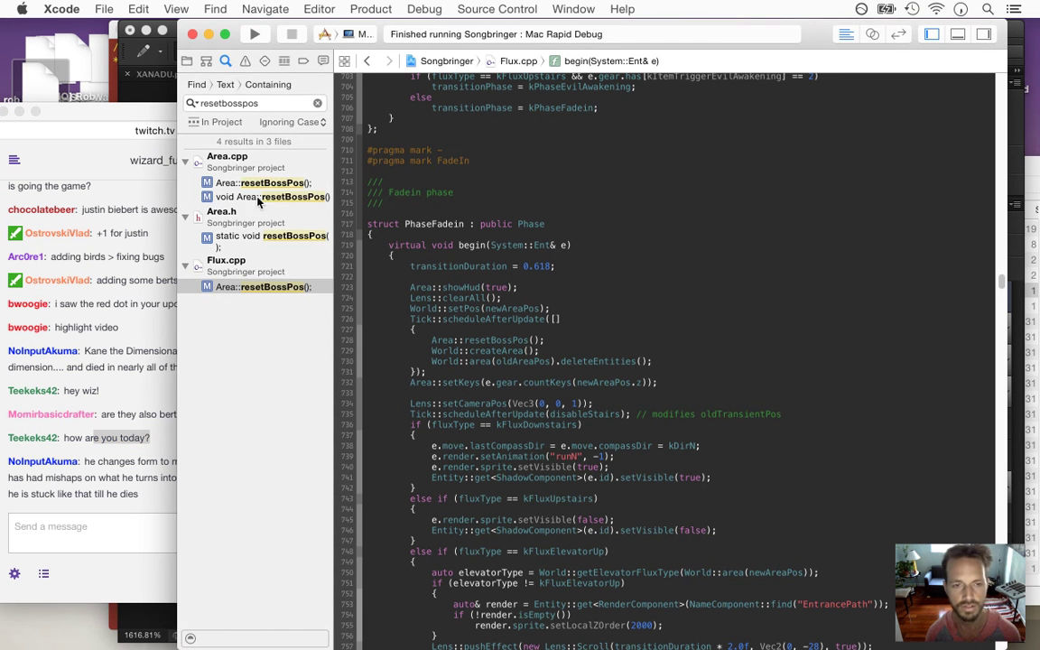
left_click(187, 61)
left_click(258, 134)
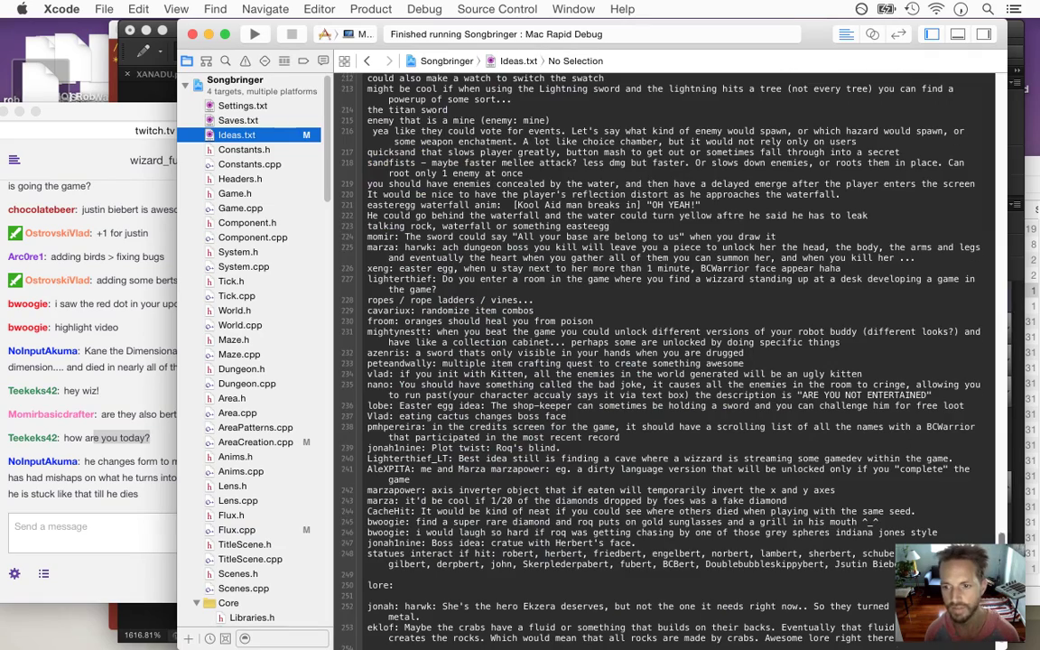
scroll(452, 158, "up", 20)
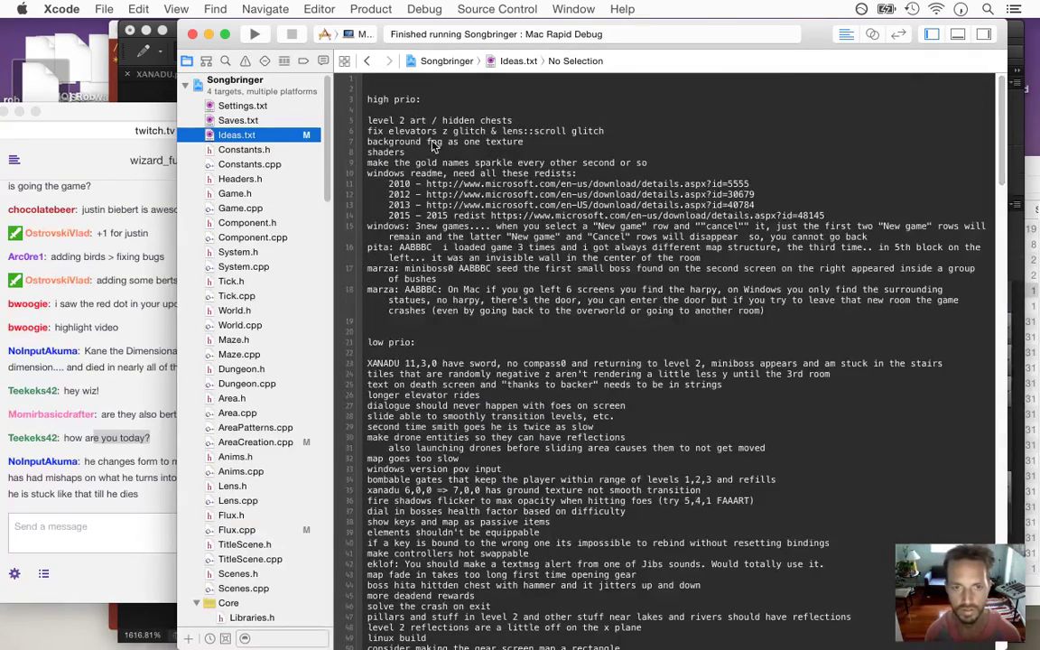
left_click_drag(361, 105, 502, 325)
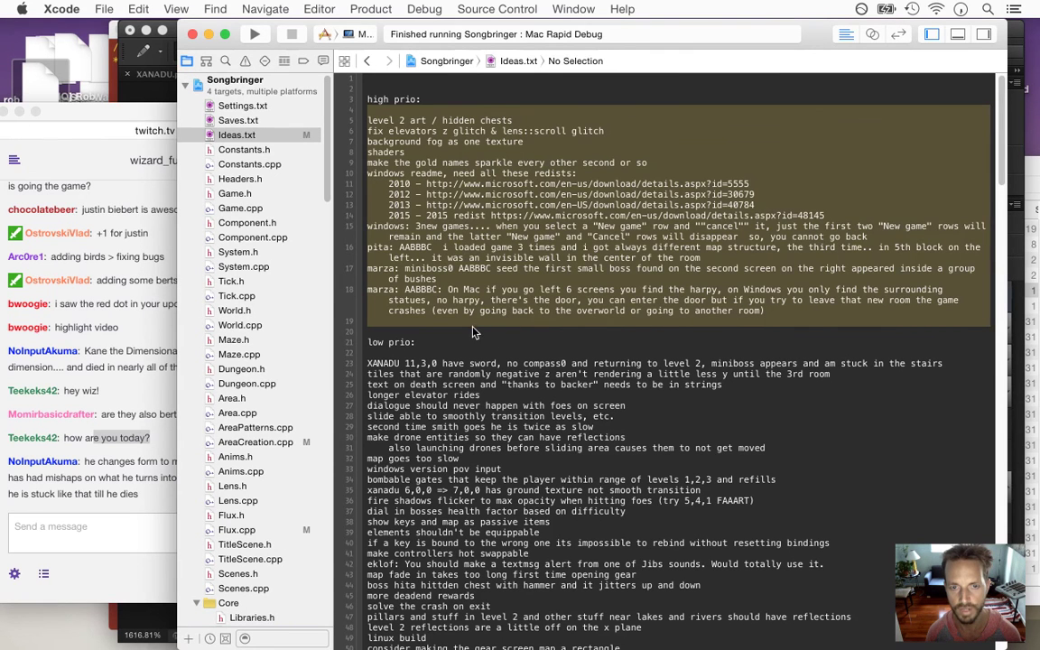
left_click(441, 328)
left_click_drag(368, 152, 496, 318)
left_click(501, 318)
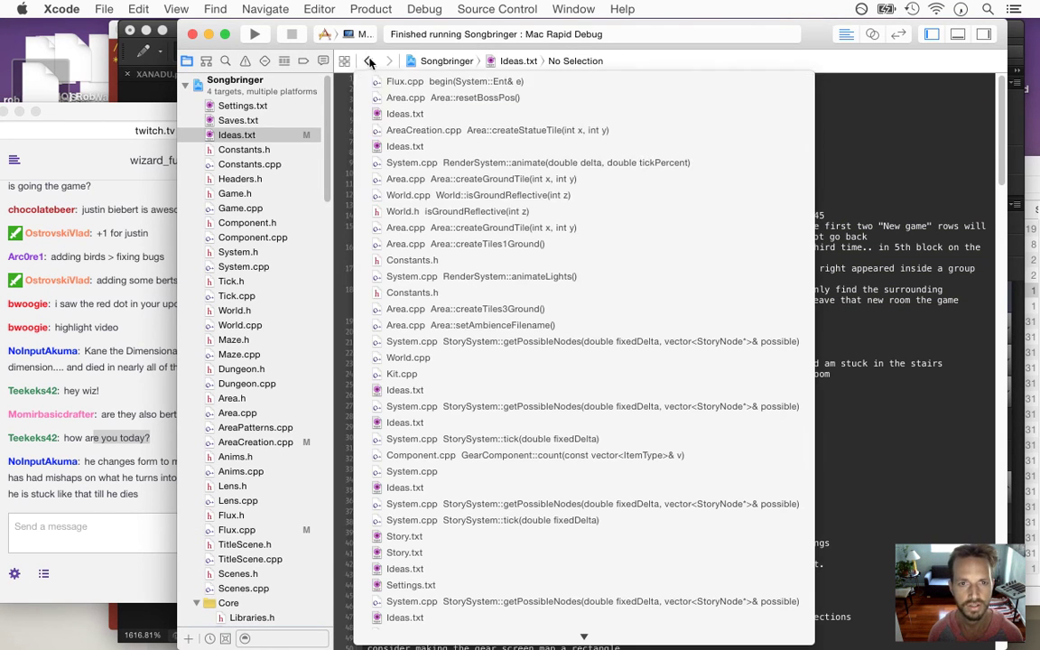
Revisit the PhaseFadein begin function in Flux.cpp through the navigation history and return to Ideas.txt
left_click(366, 61)
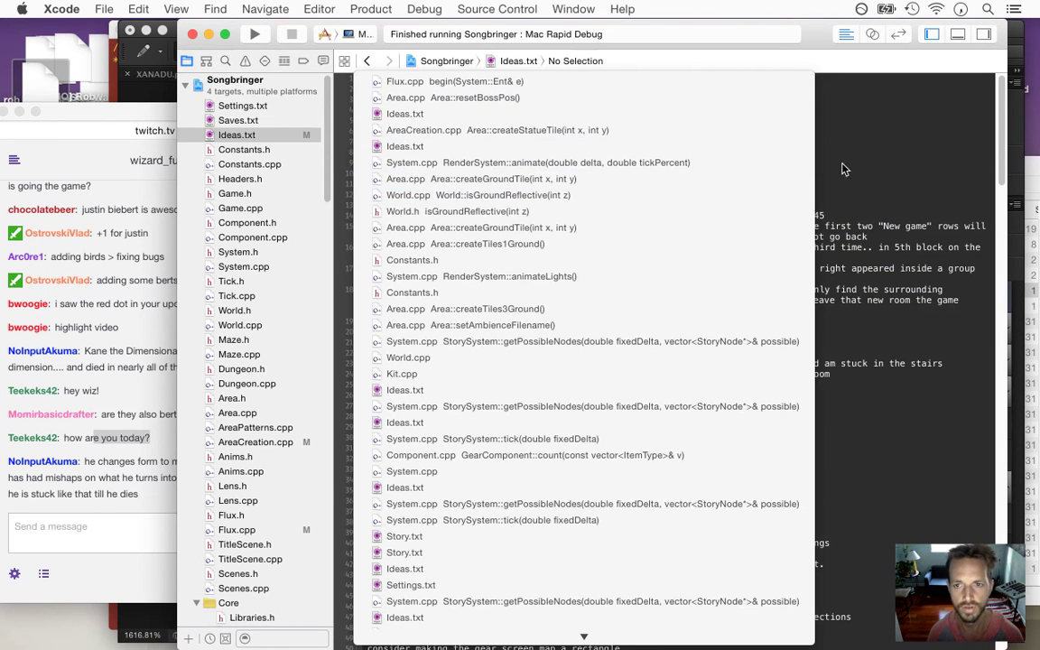
left_click(370, 79)
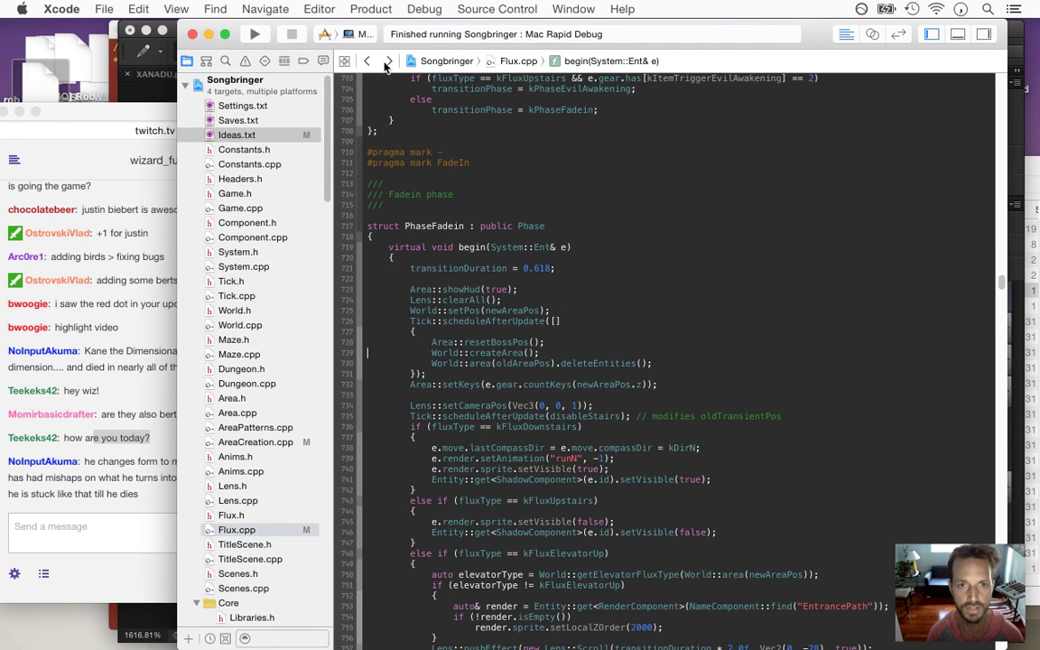
key("ctrl+super+Left")
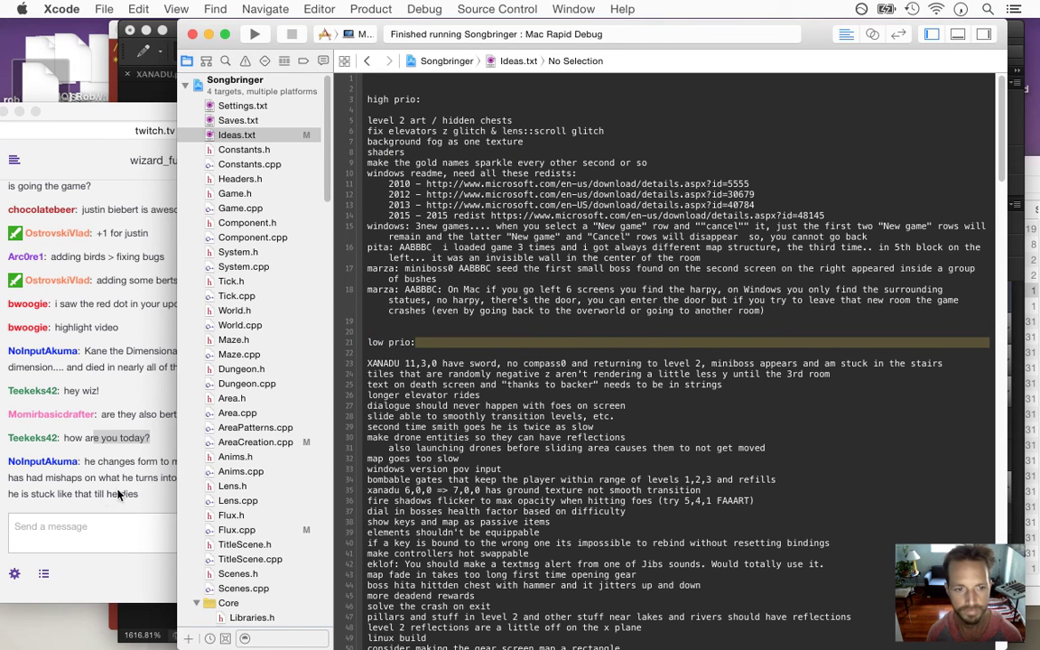
Read and highlight the Twitch chat message about the character changing form to match where he goes
left_click(118, 493)
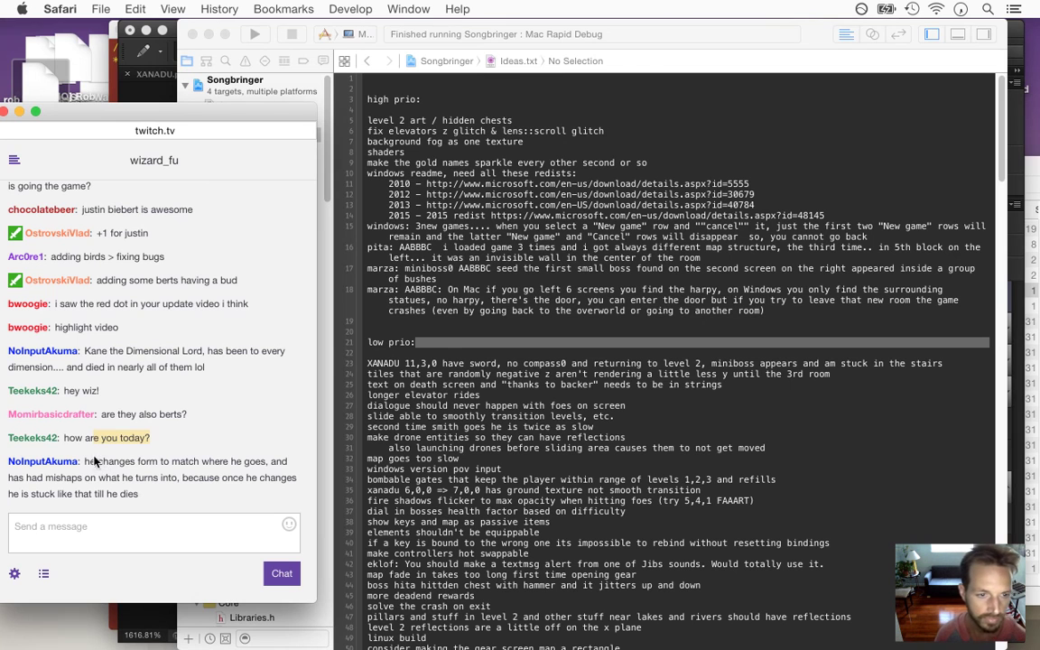
left_click_drag(95, 461, 155, 492)
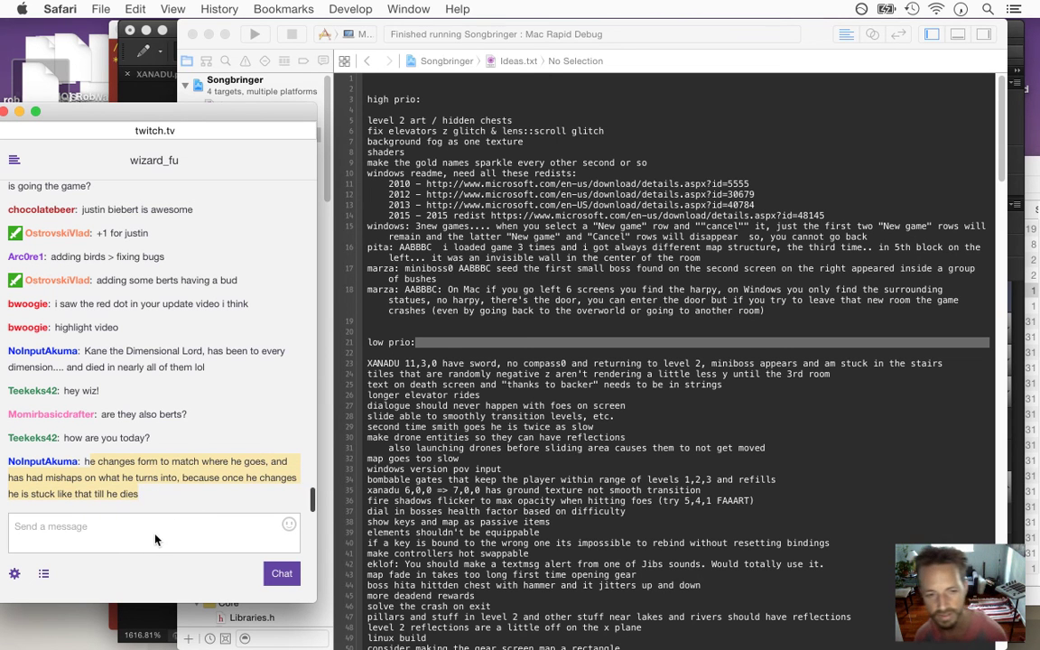
left_click(109, 469)
left_click_drag(99, 463, 140, 493)
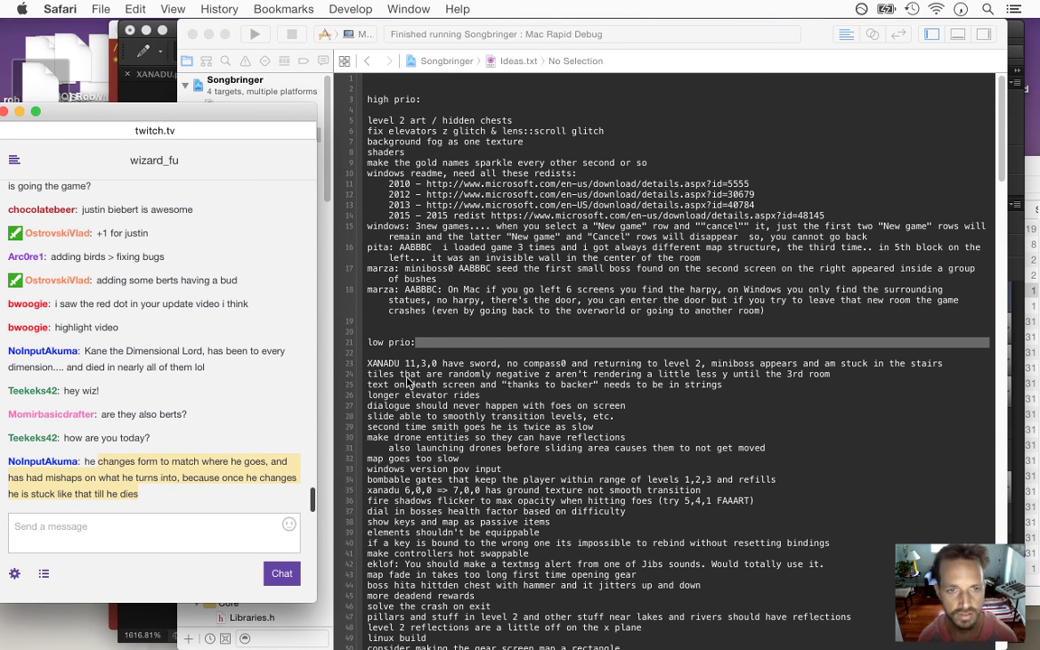
Quit Chrome, check the Level folder in Finder, and return to Ideas.txt in Xcode
key("super+Tab")
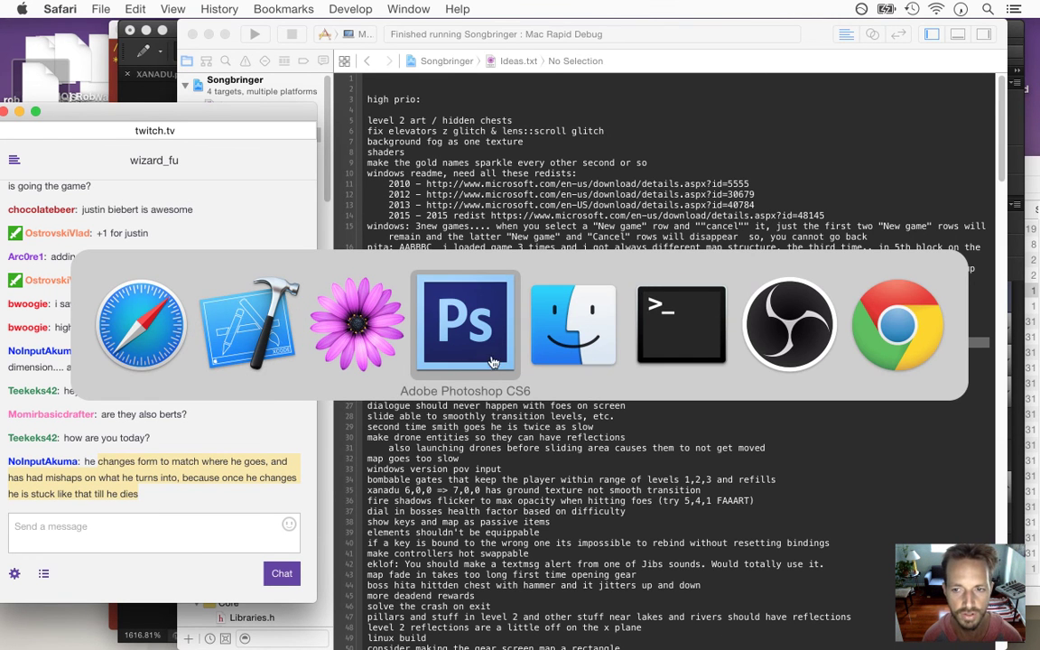
key("super+q")
left_click(621, 352)
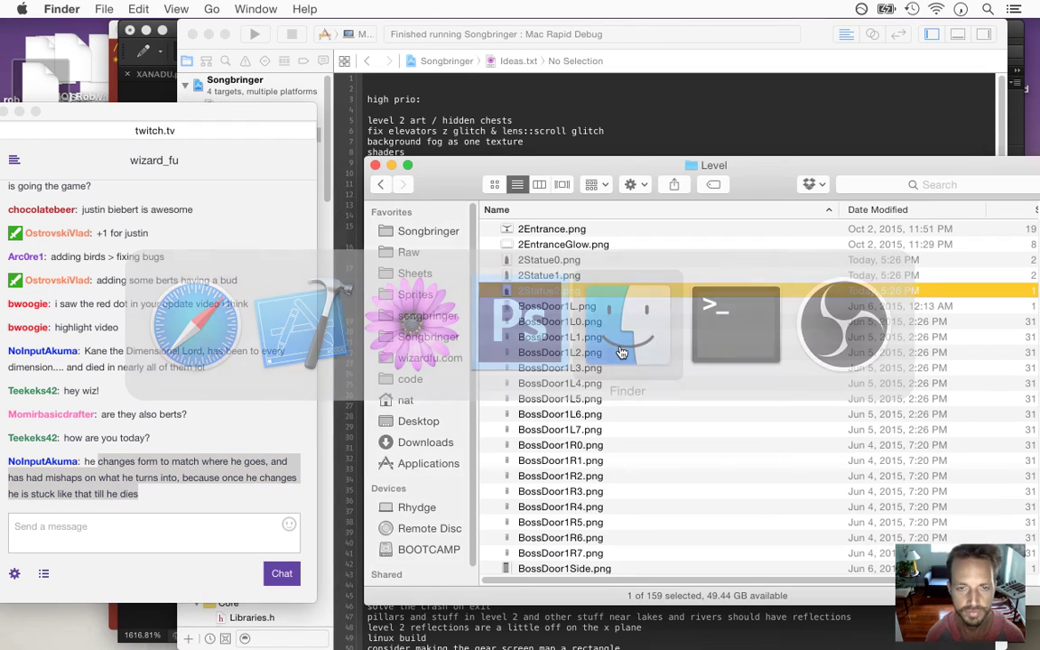
key("super+Tab")
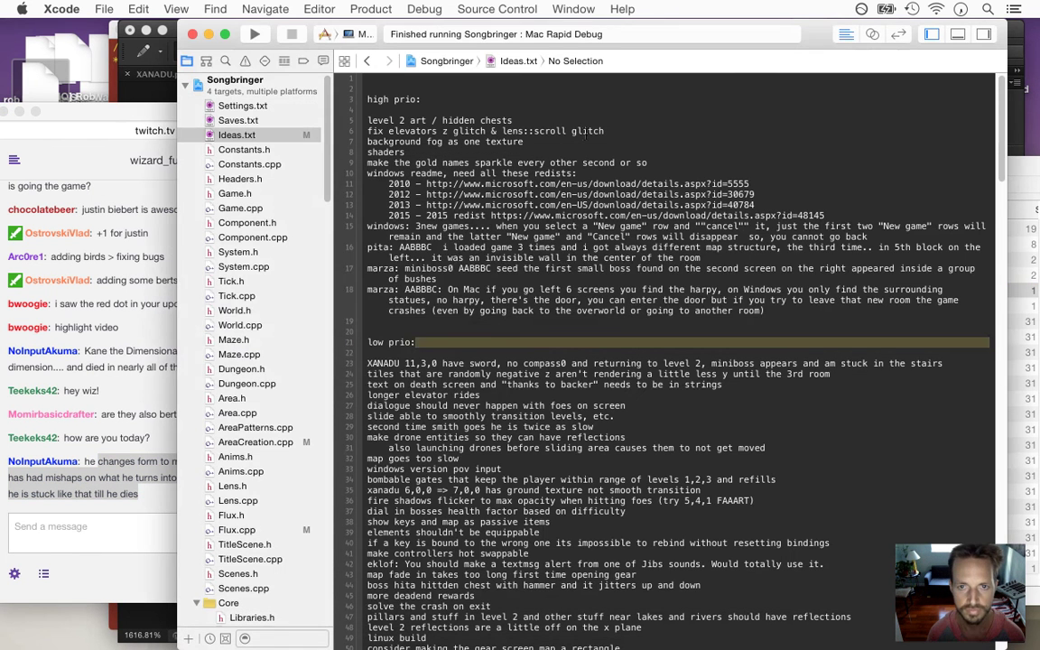
Highlight the "/ hidden chests" part of the level 2 art entry in the high prio list of Ideas.txt
key("super+Tab")
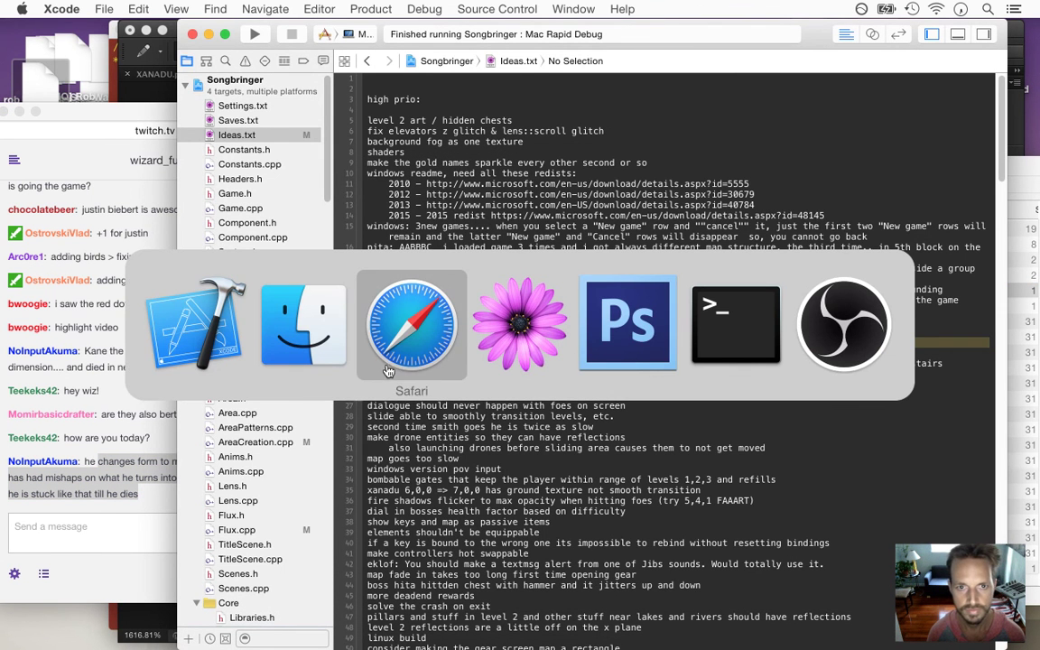
key("super+shift+Tab")
key("super+shift+Tab")
left_click_drag(431, 120, 469, 122)
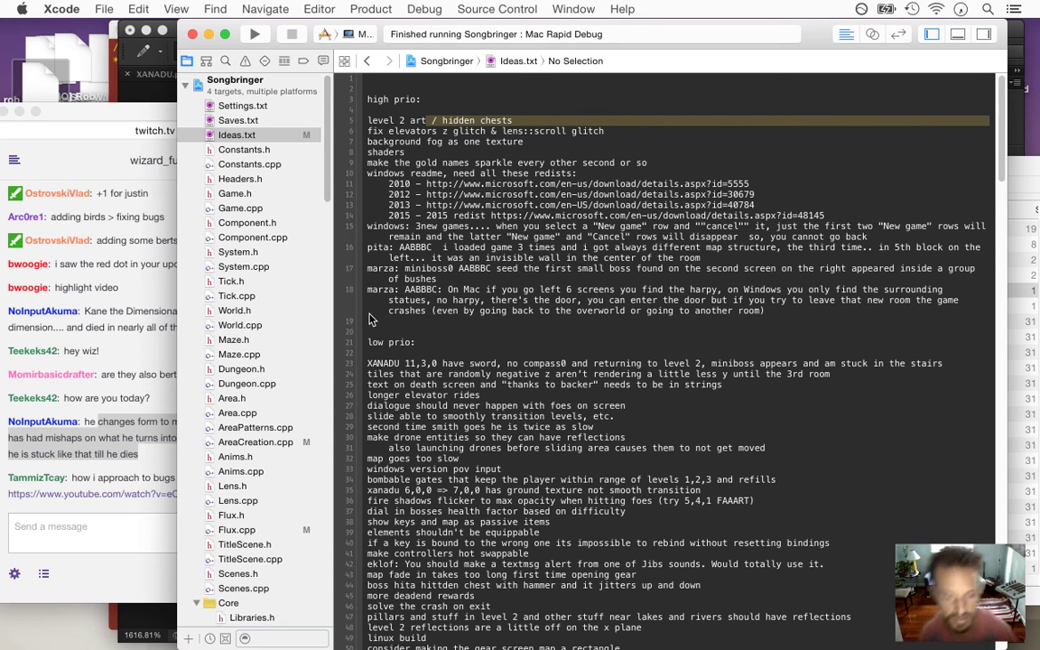
Switch to Photoshop and open Level2Pillar.psd from the Level folder inside Sprites
key("super+Tab")
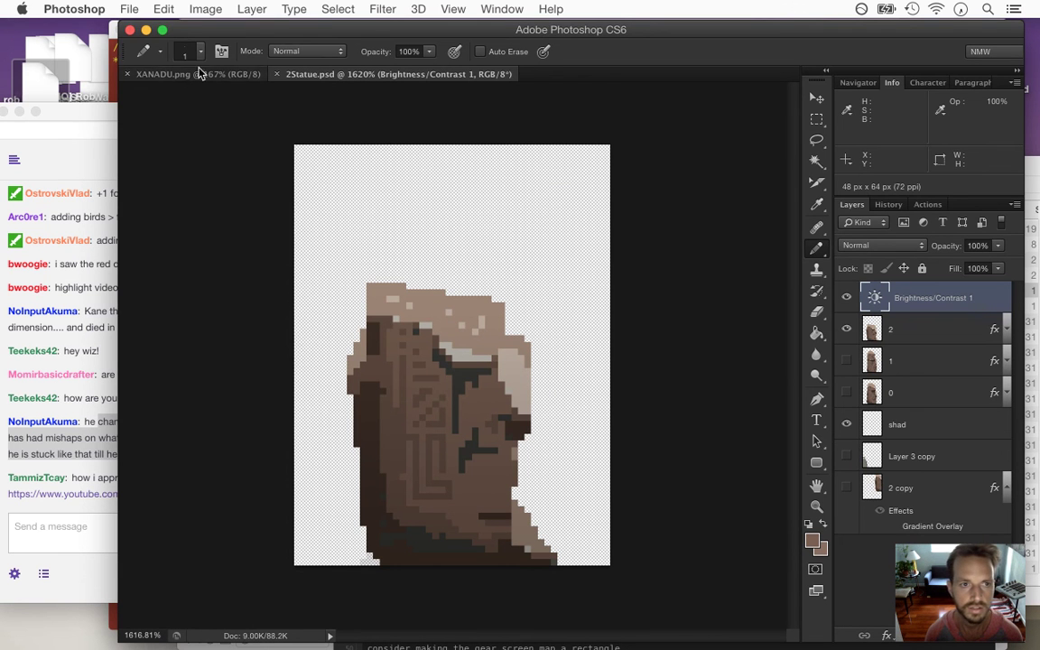
left_click(129, 9)
left_click(141, 42)
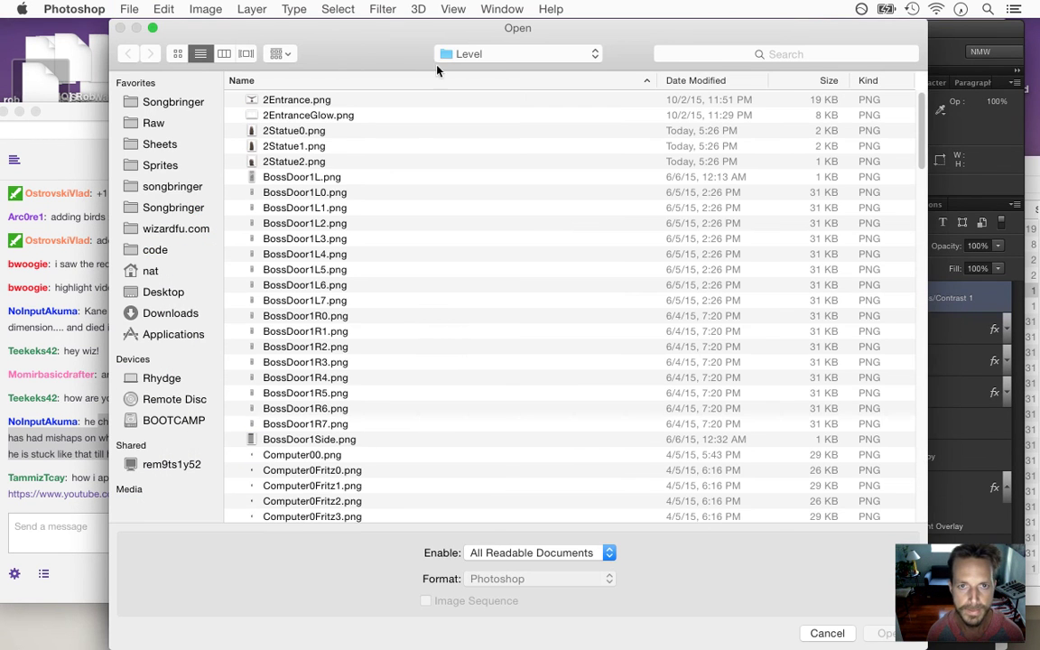
left_click(187, 165)
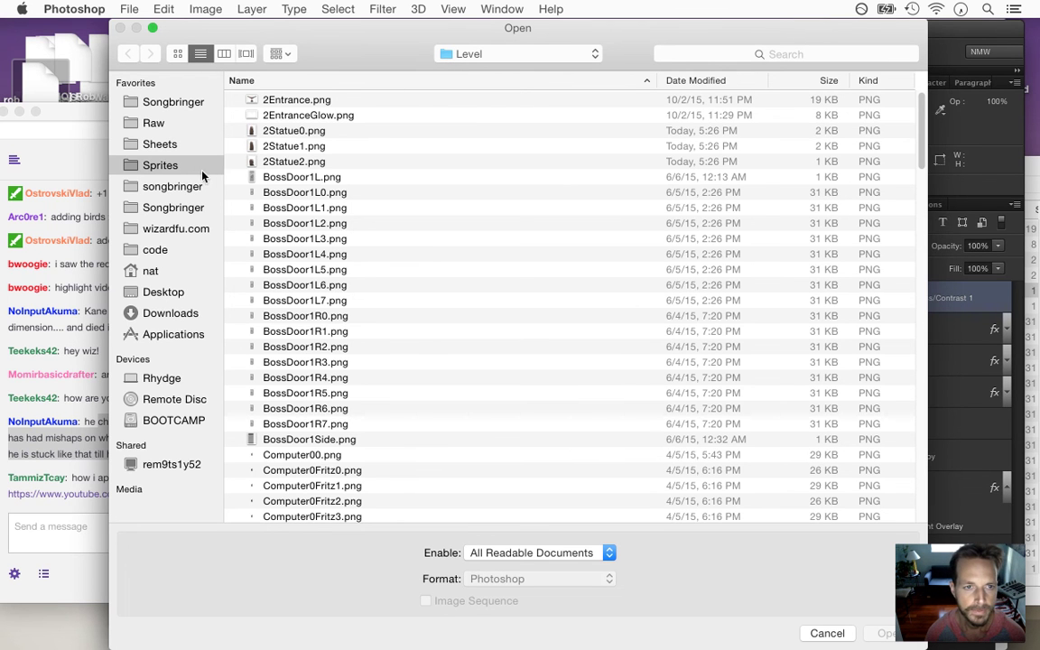
left_click(289, 240)
double_click(291, 240)
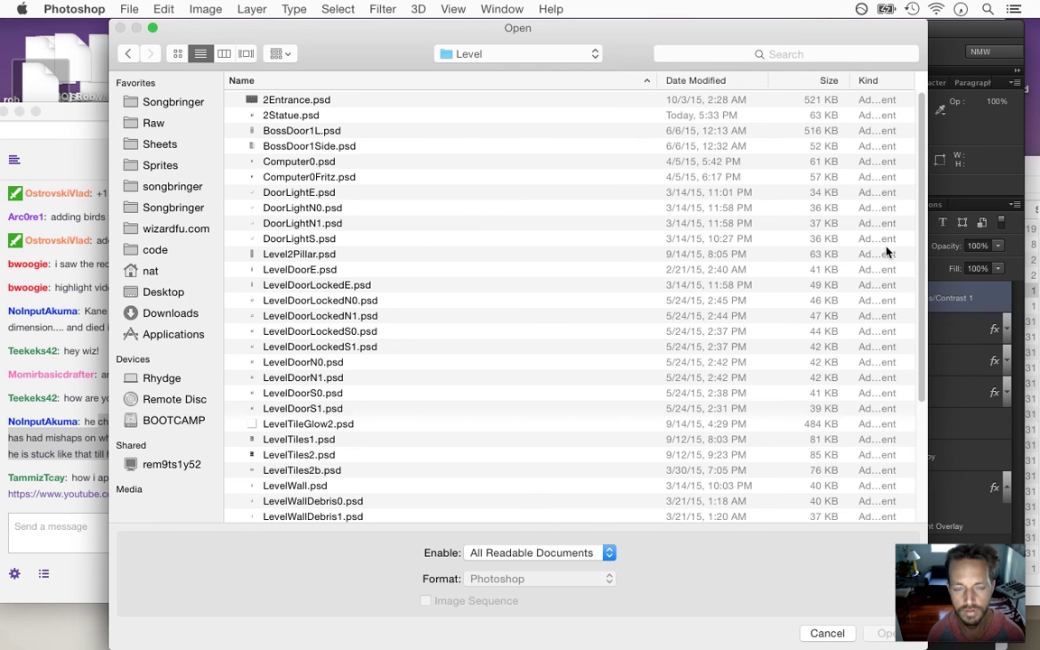
left_click(418, 258)
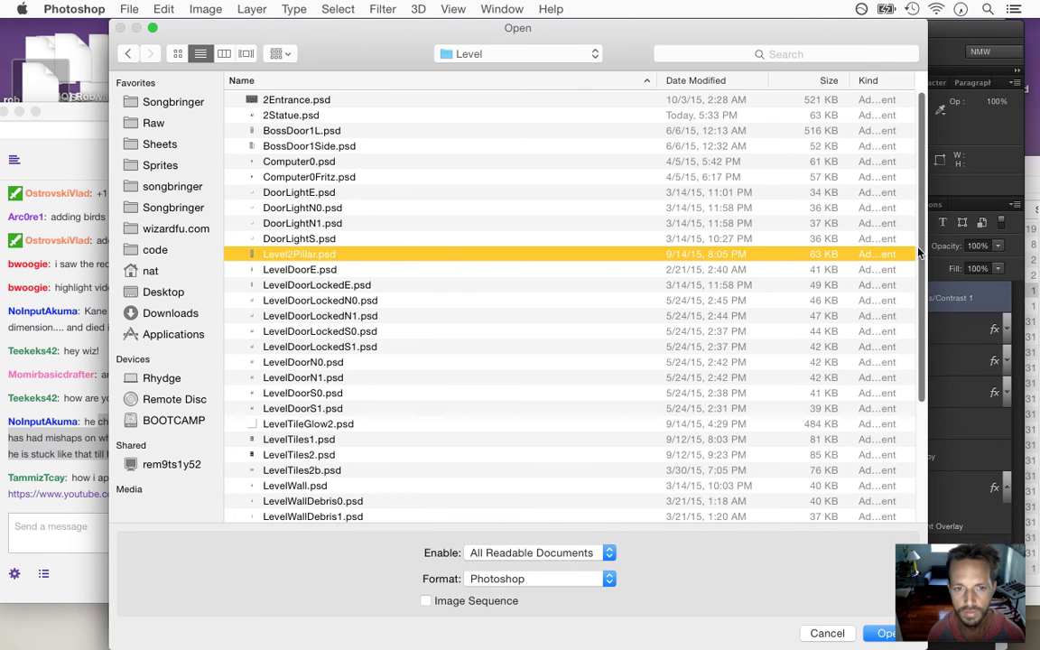
left_click_drag(918, 257, 907, 404)
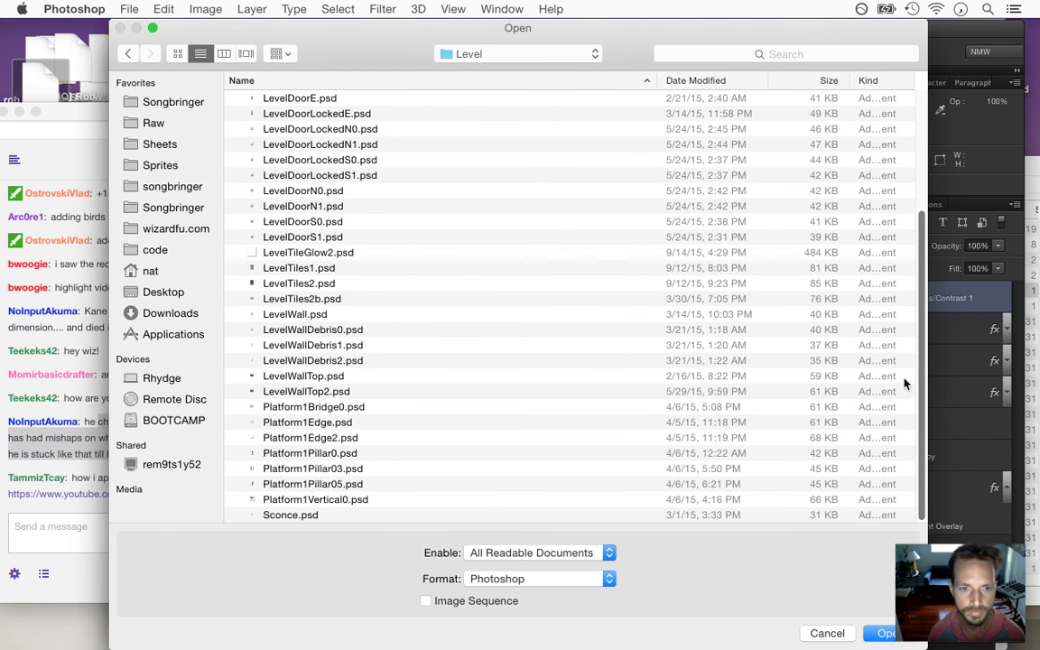
scroll(903, 378, "up", 5)
scroll(904, 239, "up", 1)
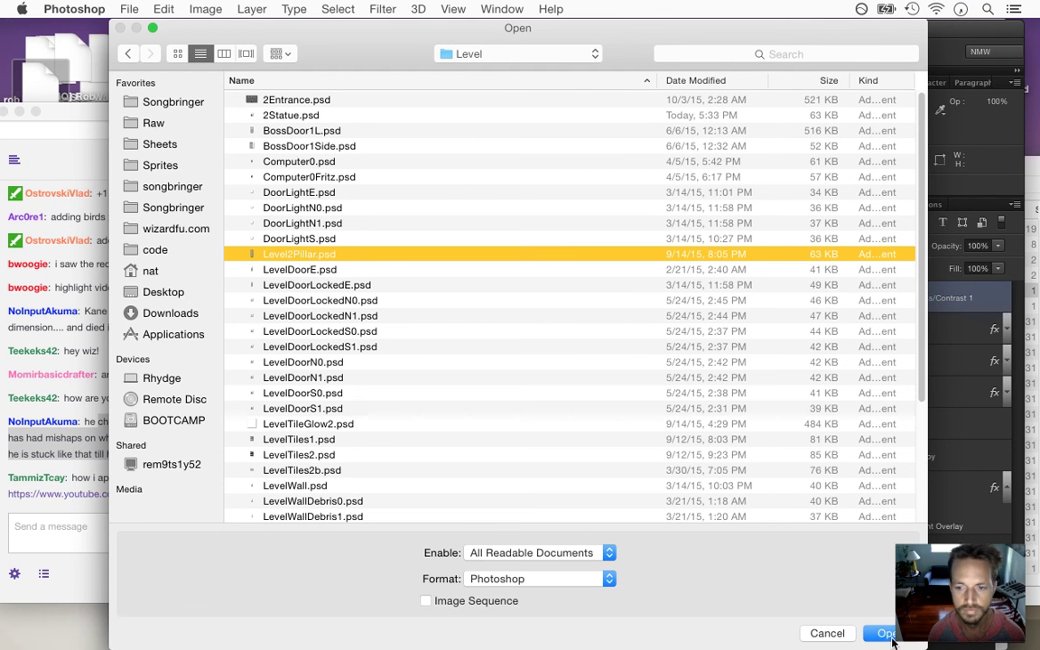
key("Return")
Open the YouTube link about approaching bugs from the Twitch chat, watch the clip and close its window
left_click(84, 464)
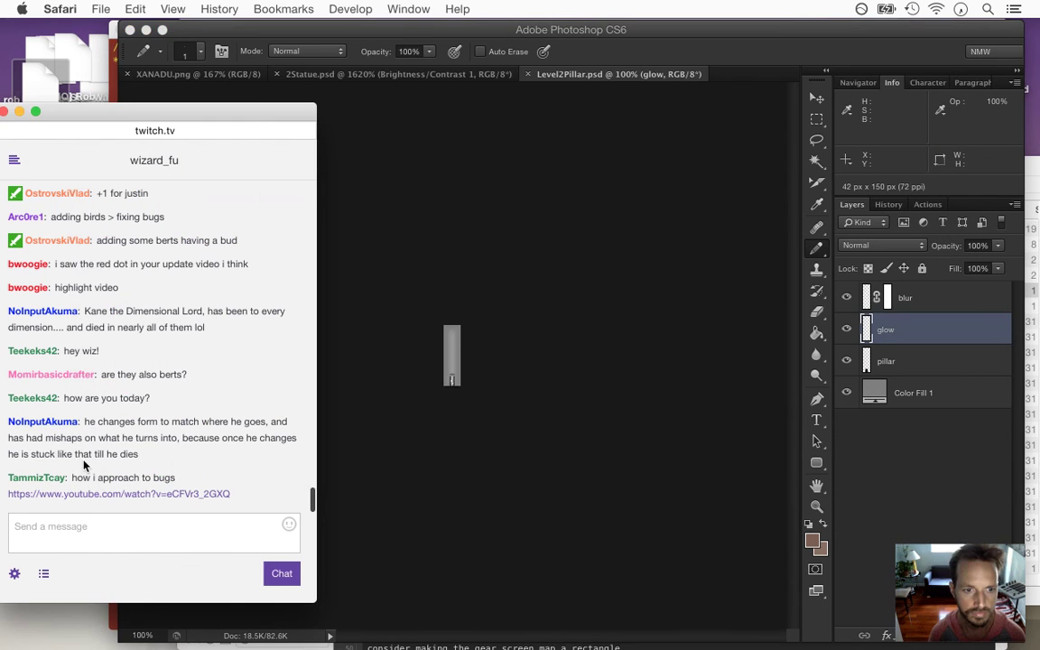
right_click(115, 495)
left_click(185, 400)
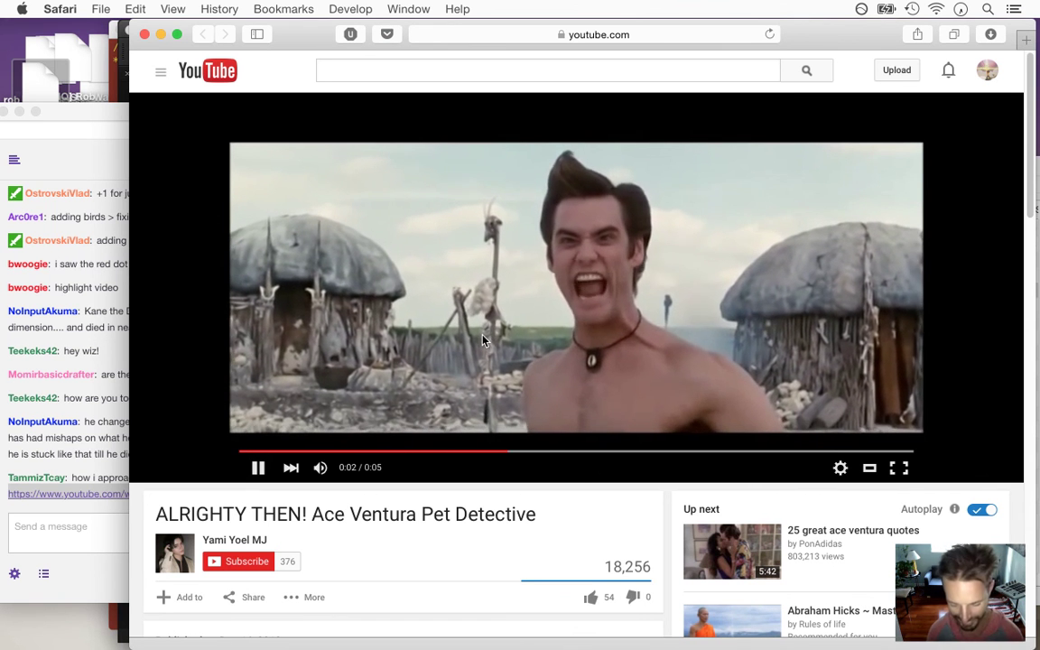
key("XF86AudioMute")
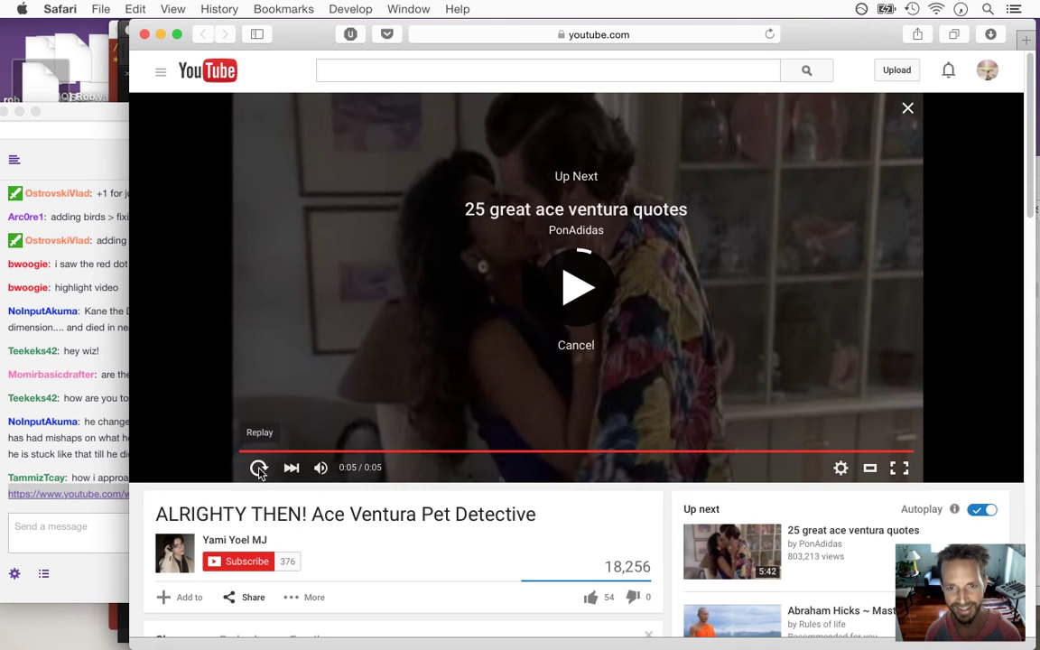
left_click(128, 38)
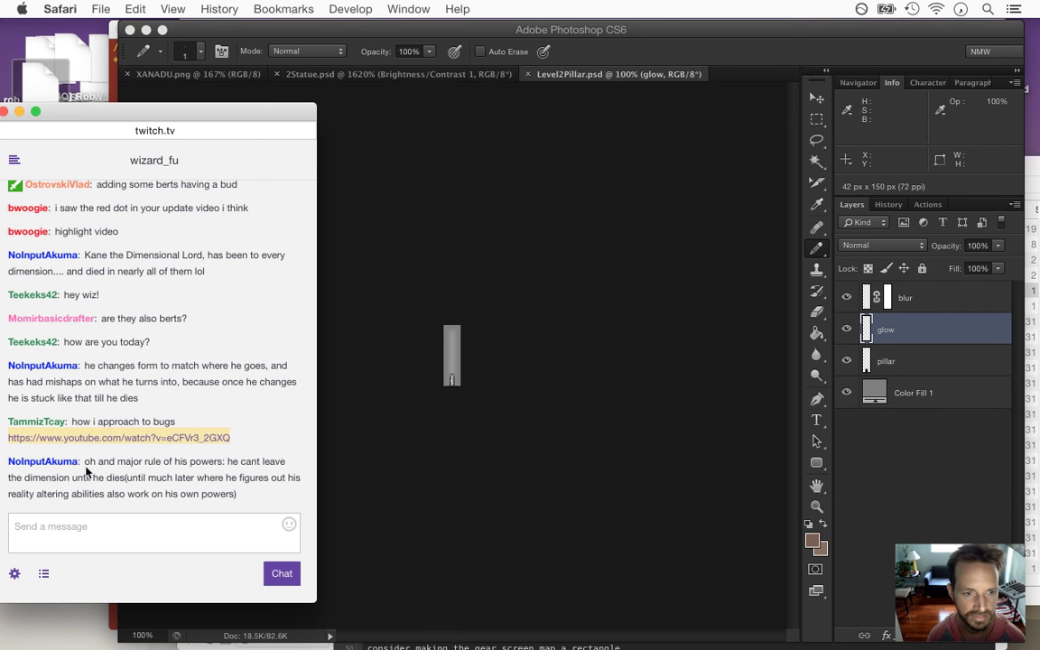
Read and highlight the Twitch chat message about the major rule of the character's powers
left_click_drag(103, 462, 127, 473)
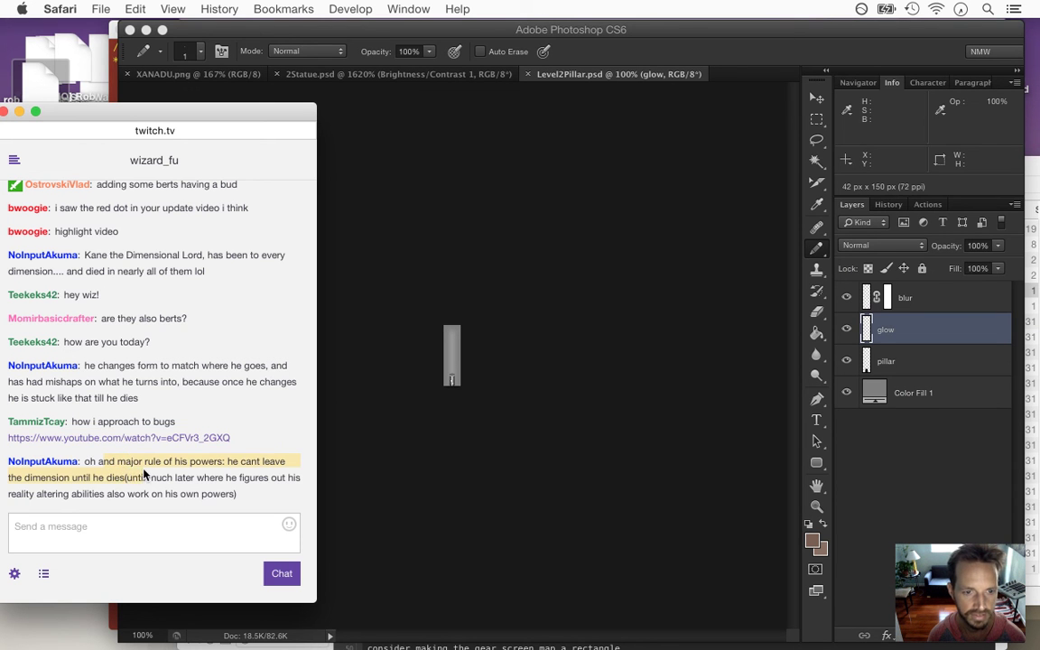
left_click_drag(143, 474, 233, 495)
left_click_drag(83, 461, 117, 479)
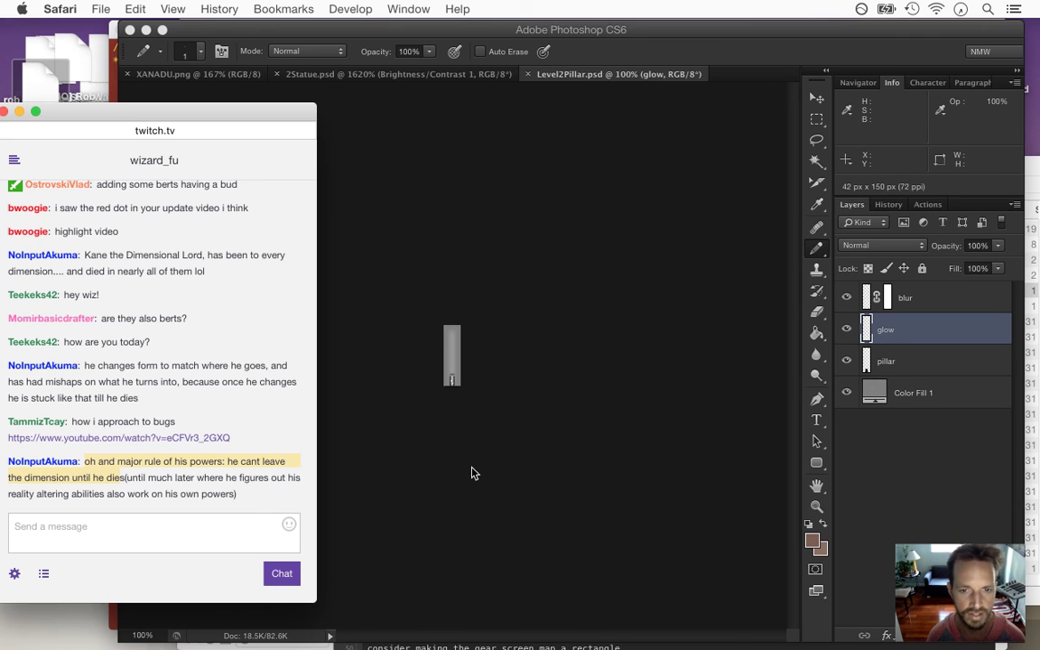
Return to Photoshop, toggle the glow layer's visibility to inspect the pillar artwork, and hide the blur layer
left_click(473, 446)
left_click_drag(452, 381, 582, 406)
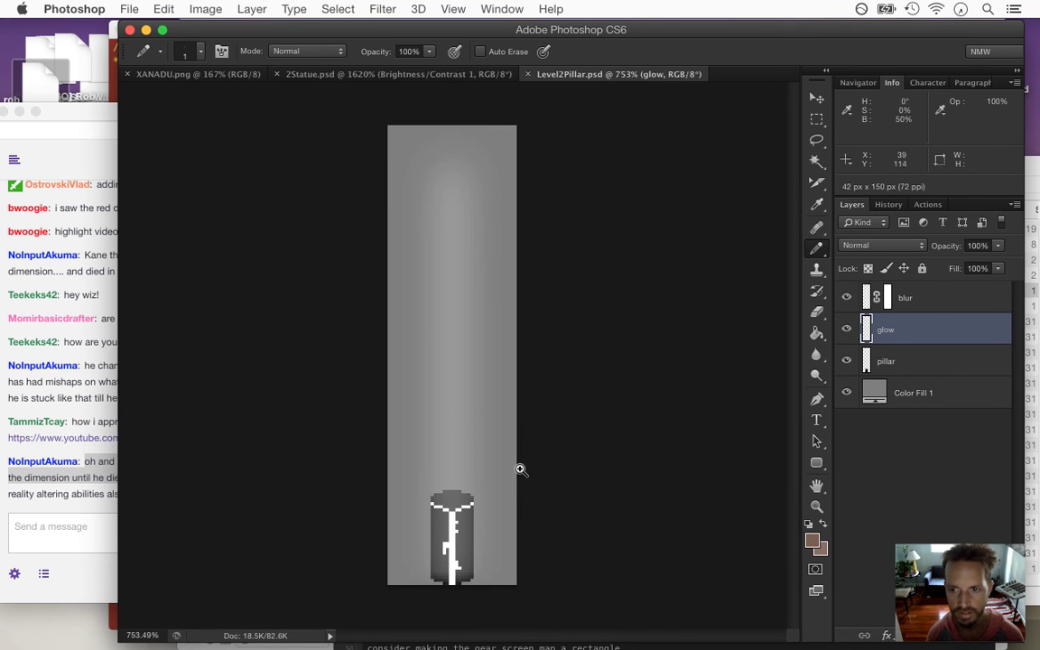
left_click(854, 366)
left_click(846, 330)
left_click(846, 329)
left_click(862, 329)
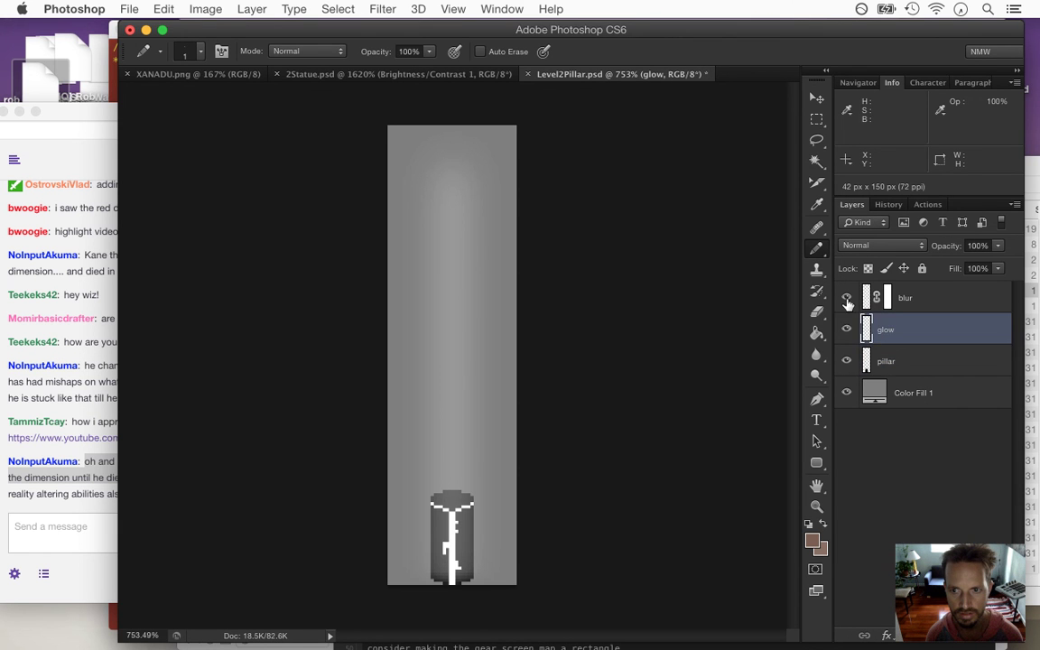
left_click(846, 298)
Sample the white of the pillar's glow line and paint a white patch in the centre of the pillar's top on the glow layer
left_click_drag(527, 531, 522, 528)
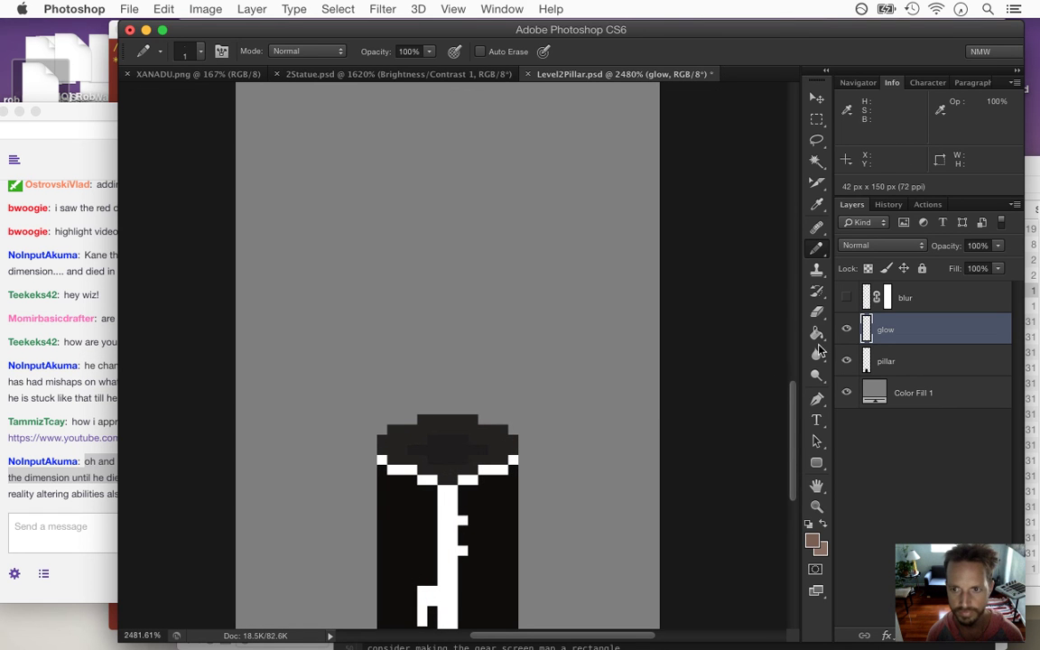
left_click(441, 495, "alt")
mouse_move(440, 450)
left_mouse_down()
mouse_move(434, 443)
mouse_move(447, 438)
mouse_move(459, 453)
mouse_move(485, 450)
mouse_move(412, 448)
left_mouse_up()
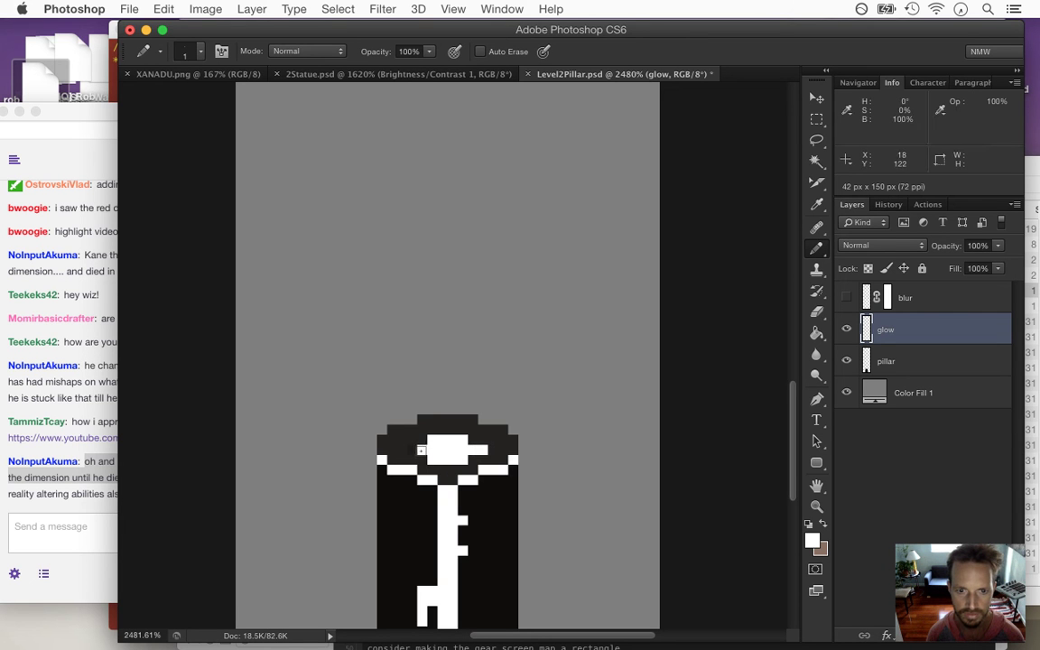
left_click_drag(550, 406, 455, 381)
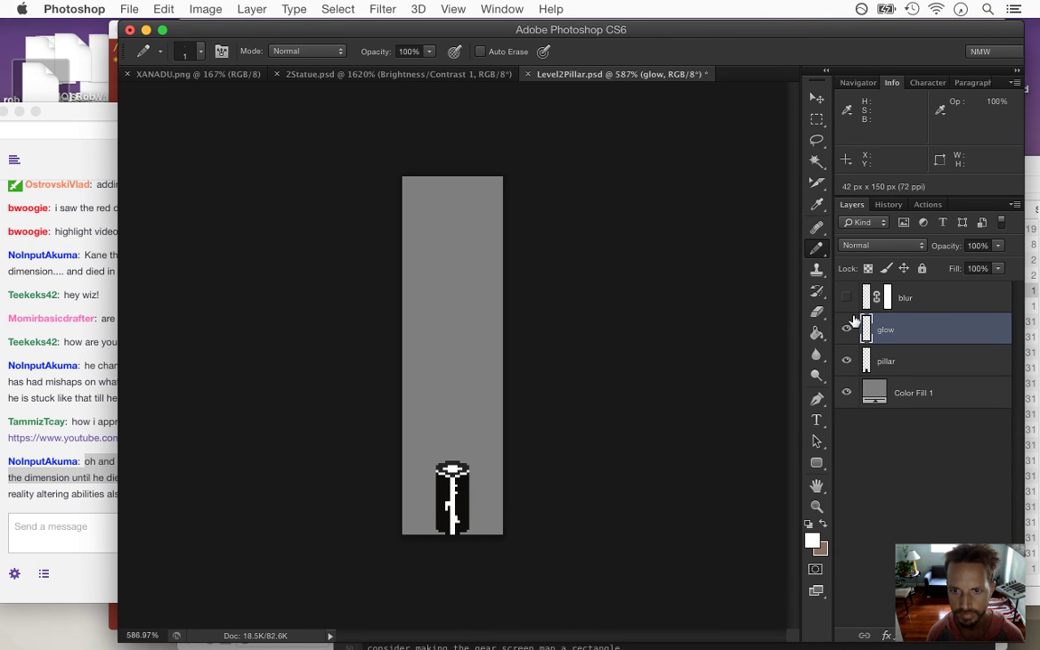
Show the blur layer again, hide the Color Fill 1 background and save Level2Pillar.psd
left_click(845, 299)
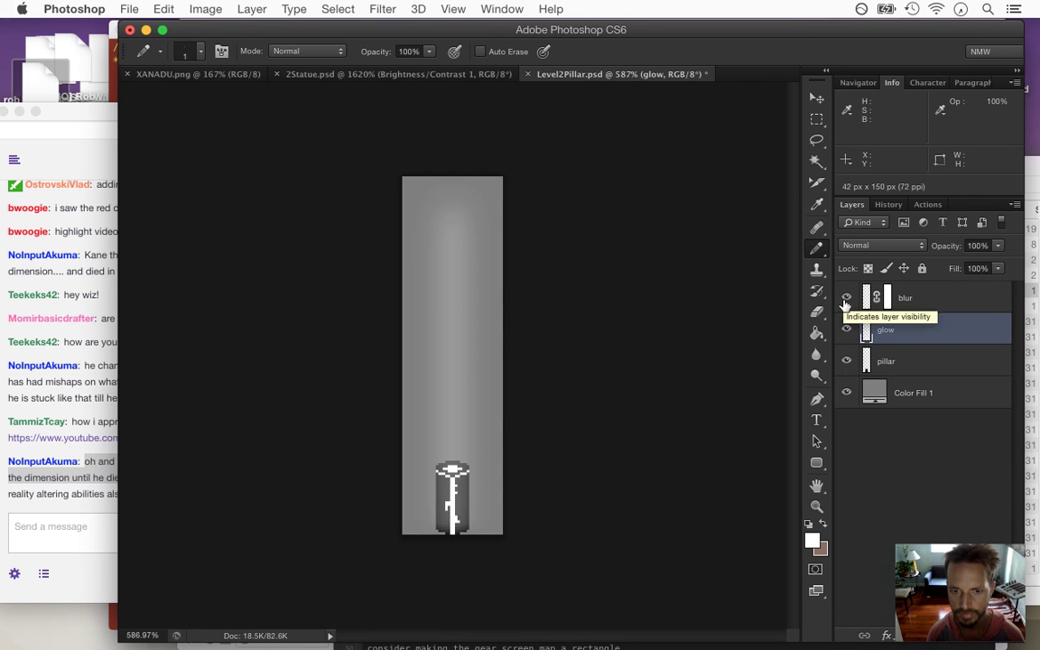
left_click(846, 393)
key("super+s")
left_click(129, 10)
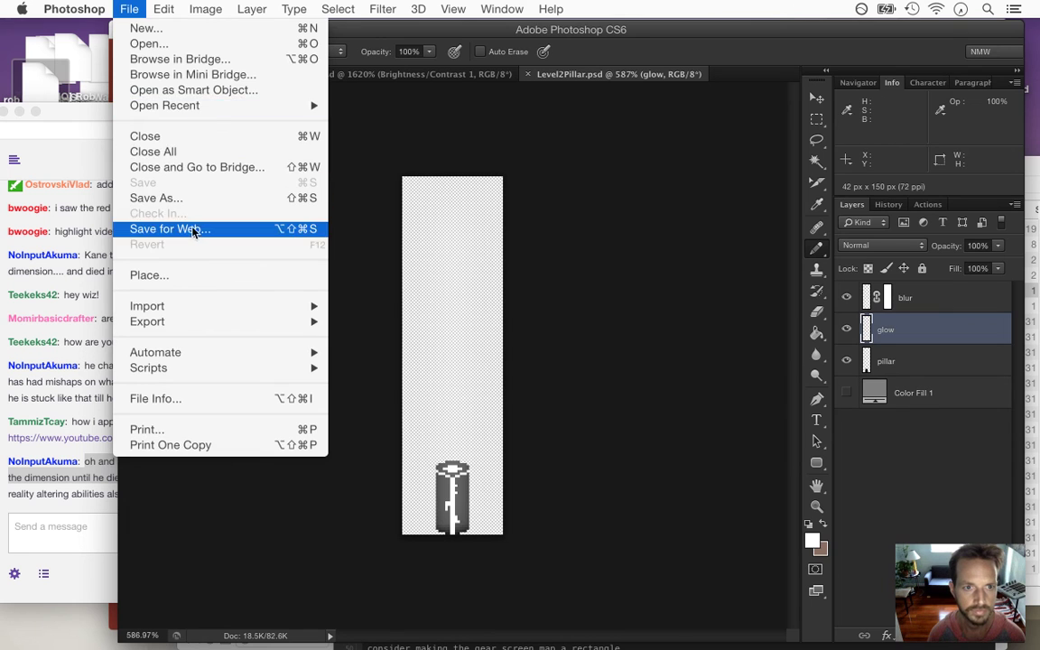
left_click(192, 224)
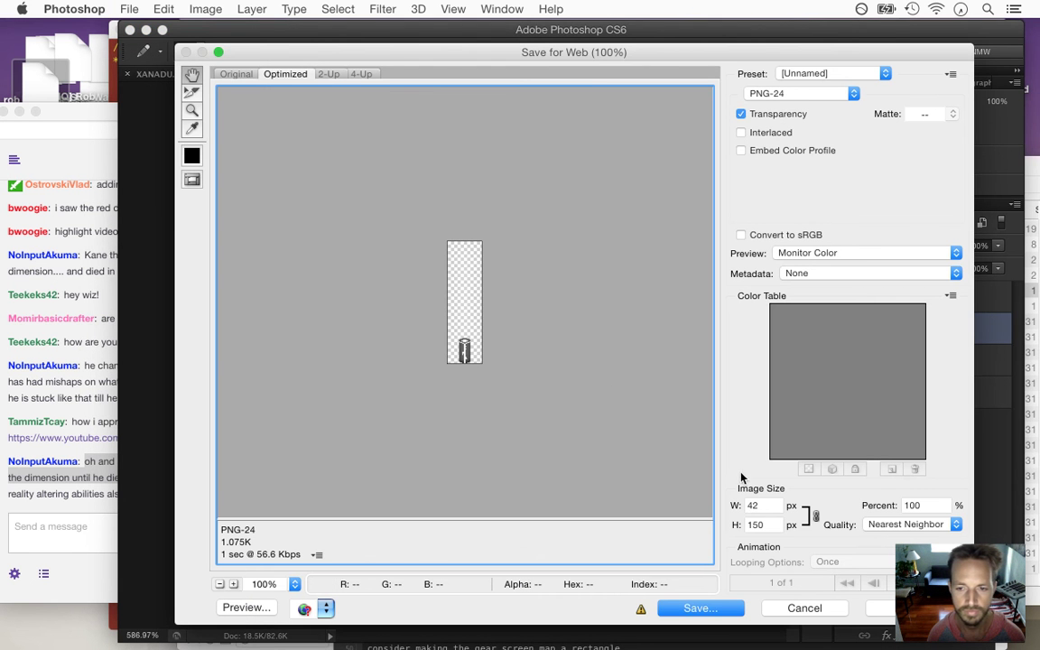
left_click(713, 609)
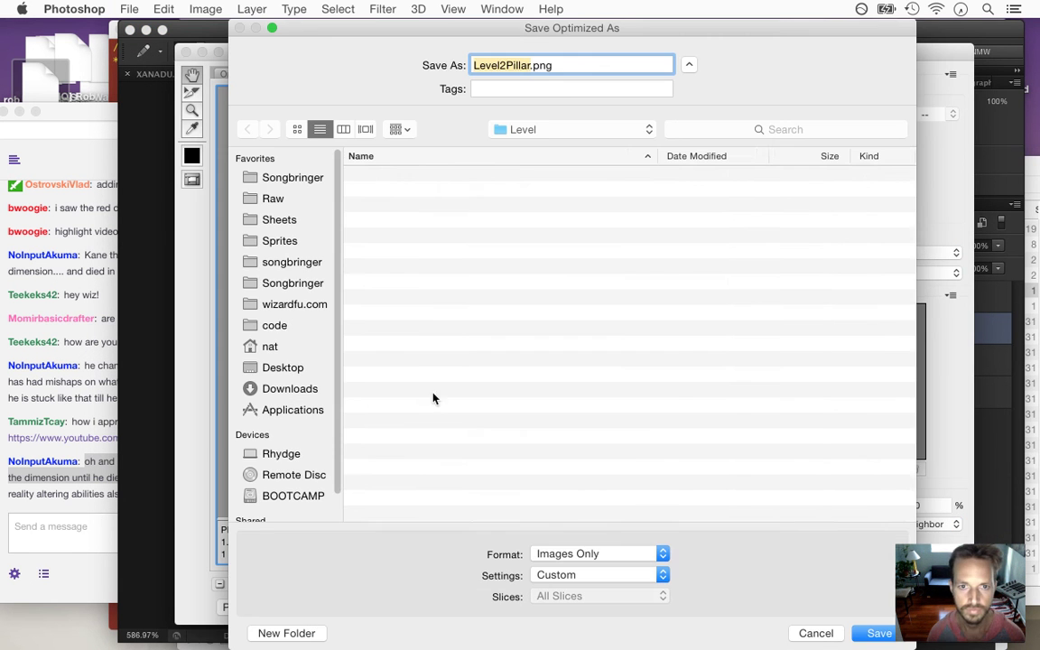
left_click(533, 131)
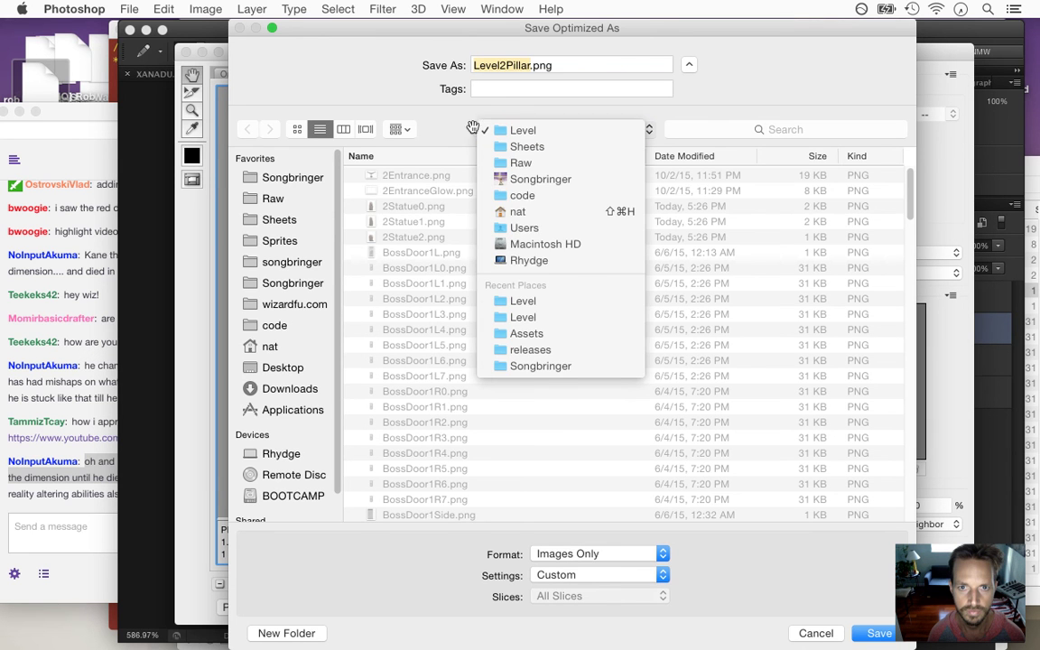
left_click(453, 136)
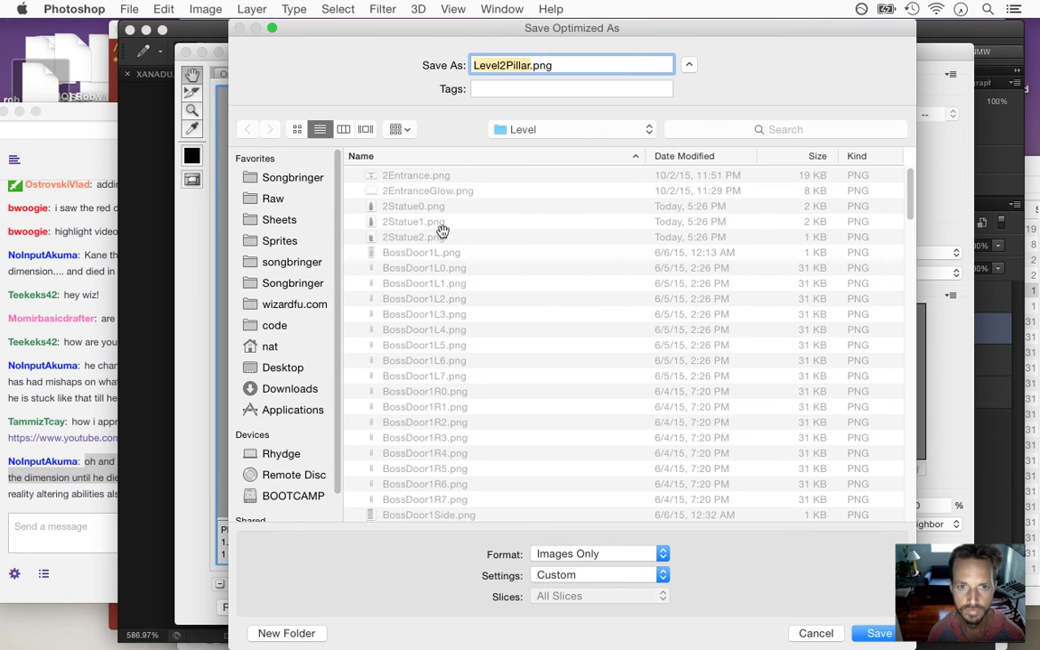
scroll(910, 269, "down", 5)
left_click_drag(909, 269, 910, 293)
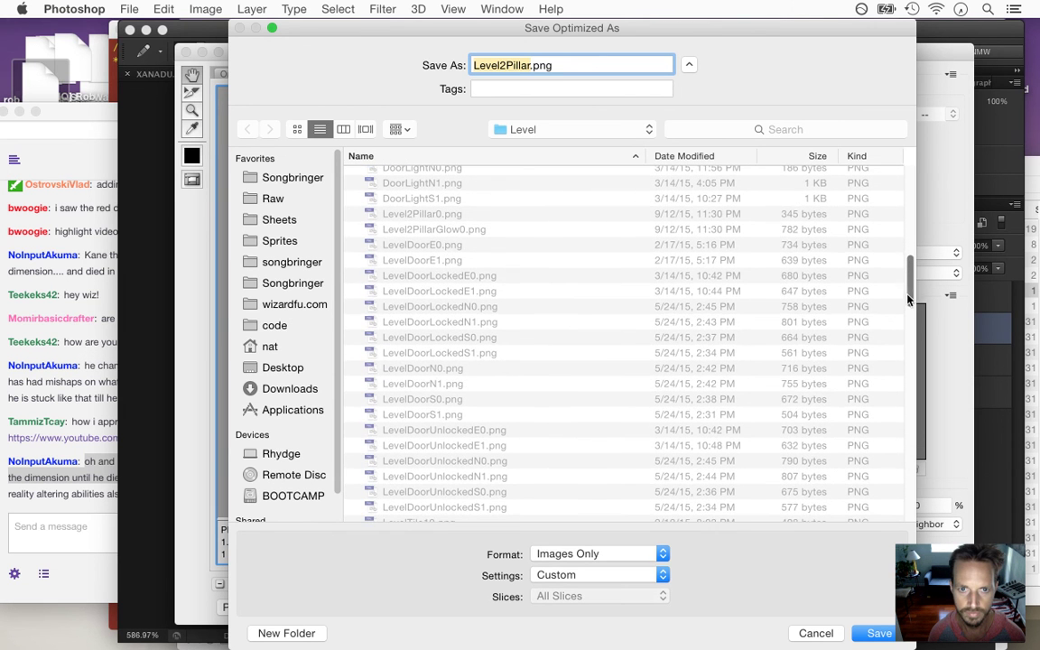
left_click(429, 215)
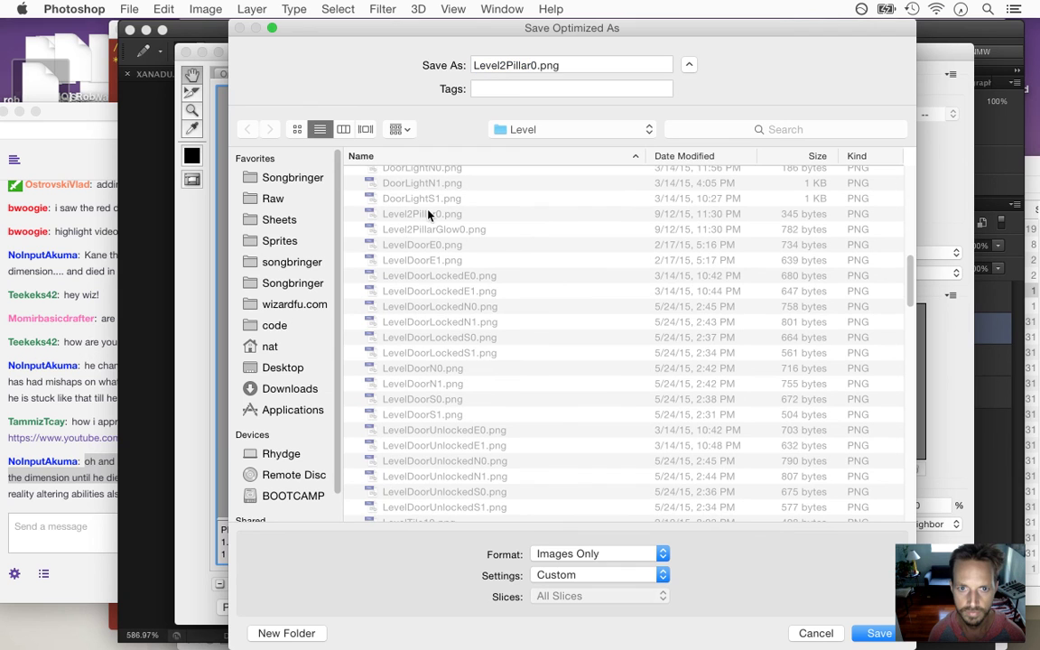
left_click(815, 633)
left_click(802, 605)
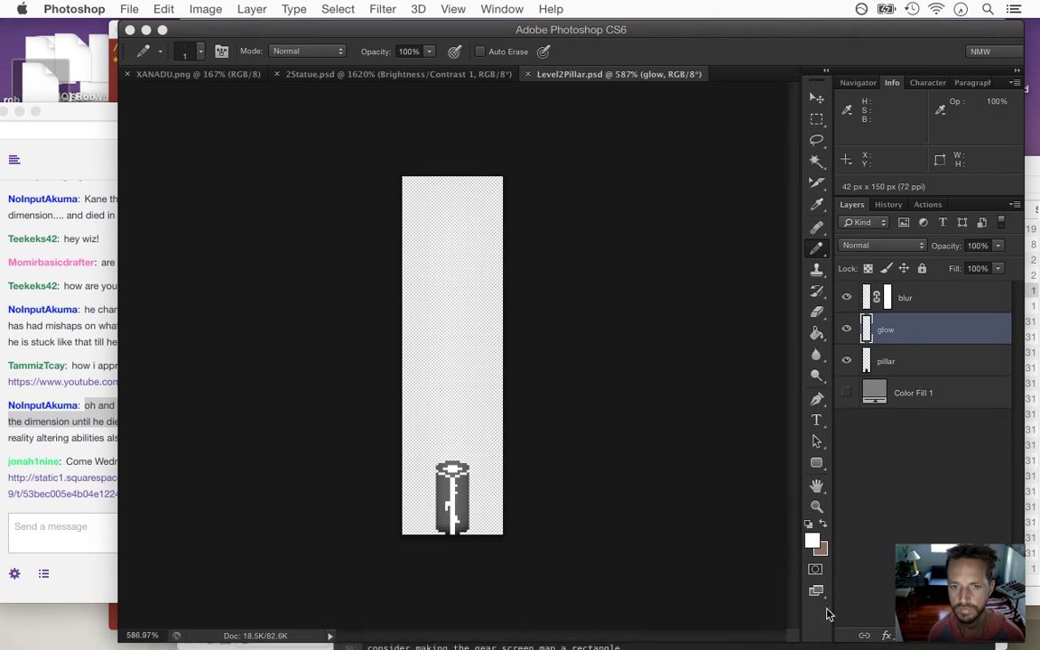
Hide the glow and blur layers, leaving only the pillar layer shown
left_click(846, 330)
left_click(848, 298)
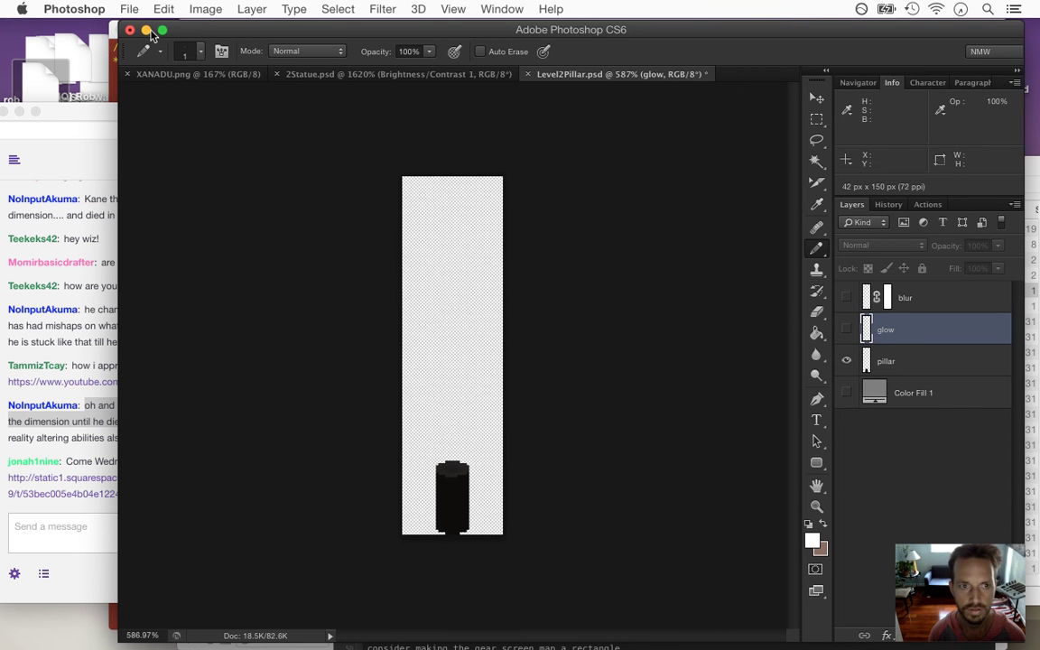
Open the Squarespace image link about the alpha release from the Twitch chat, read the comic, close it and return to Photoshop
key("super+Tab")
left_click(254, 327)
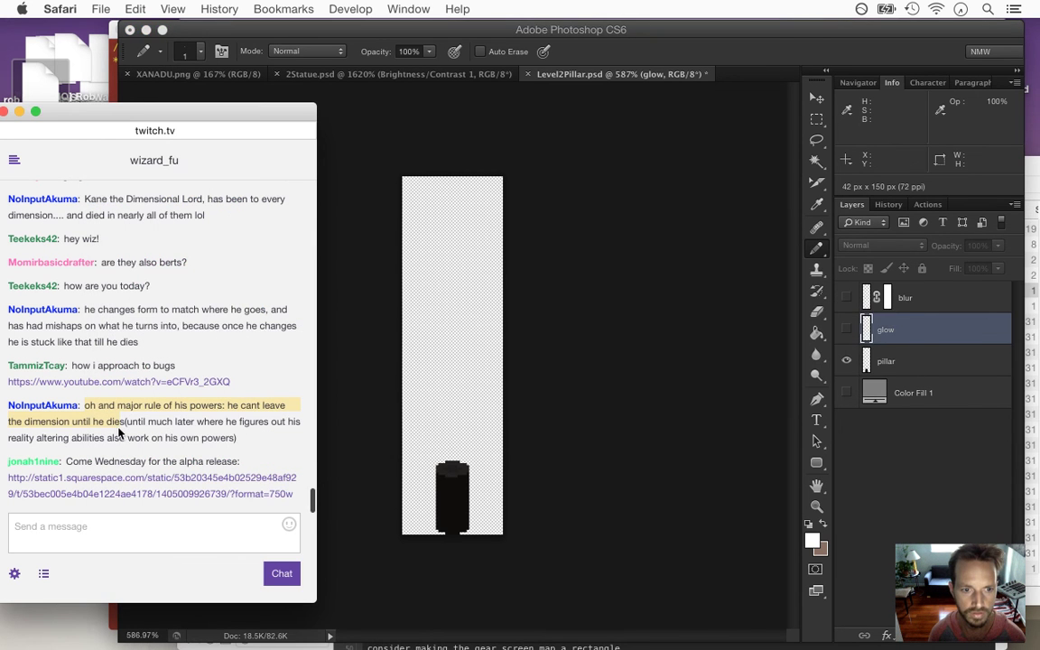
right_click(144, 481)
left_click(262, 400)
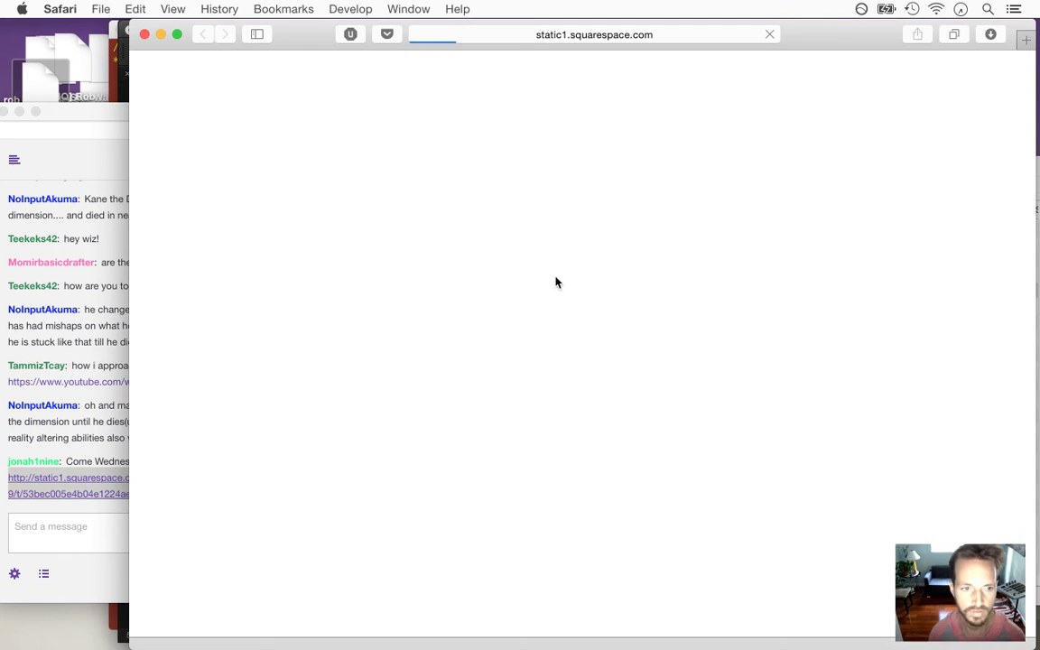
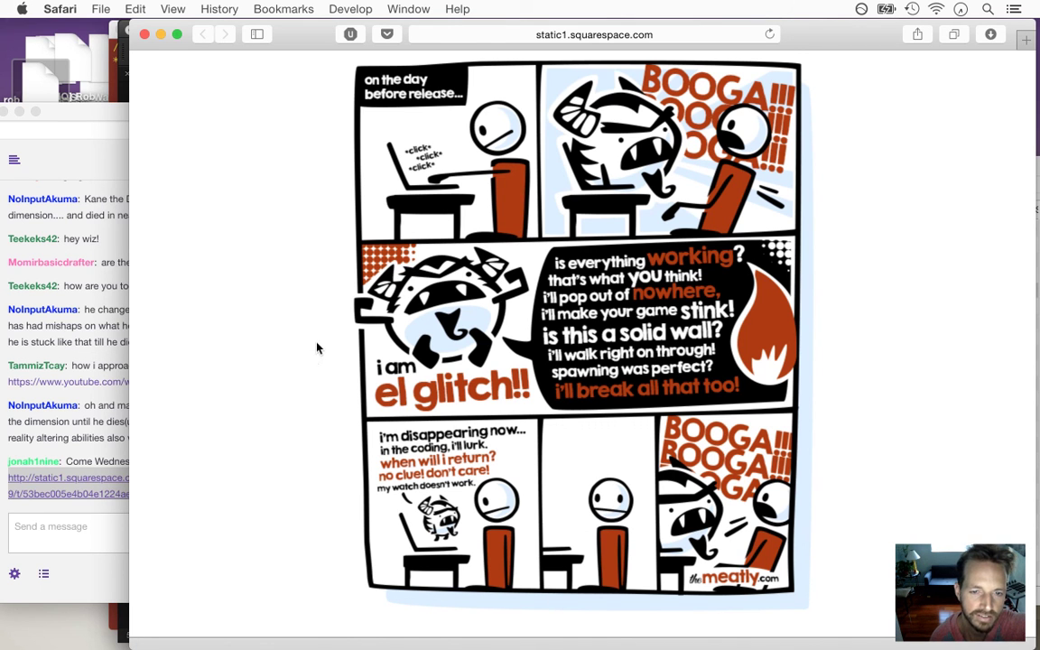
left_click(144, 35)
left_click(411, 294)
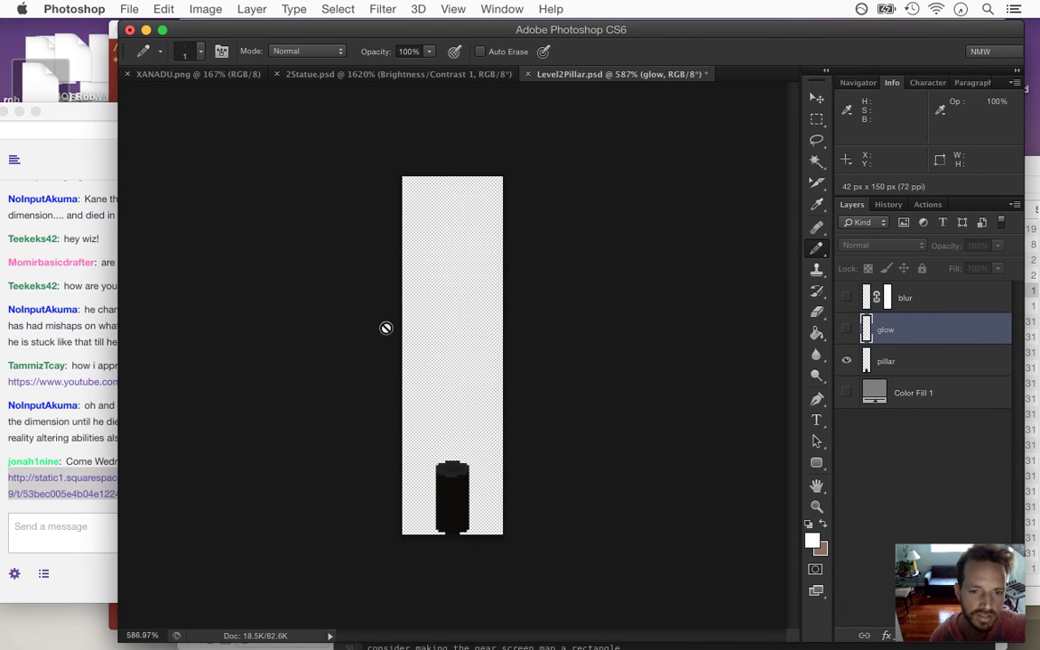
Switch to Finder, preview the existing Level2Pillar0.png in the Level folder, and return to Photoshop
key("super+Tab")
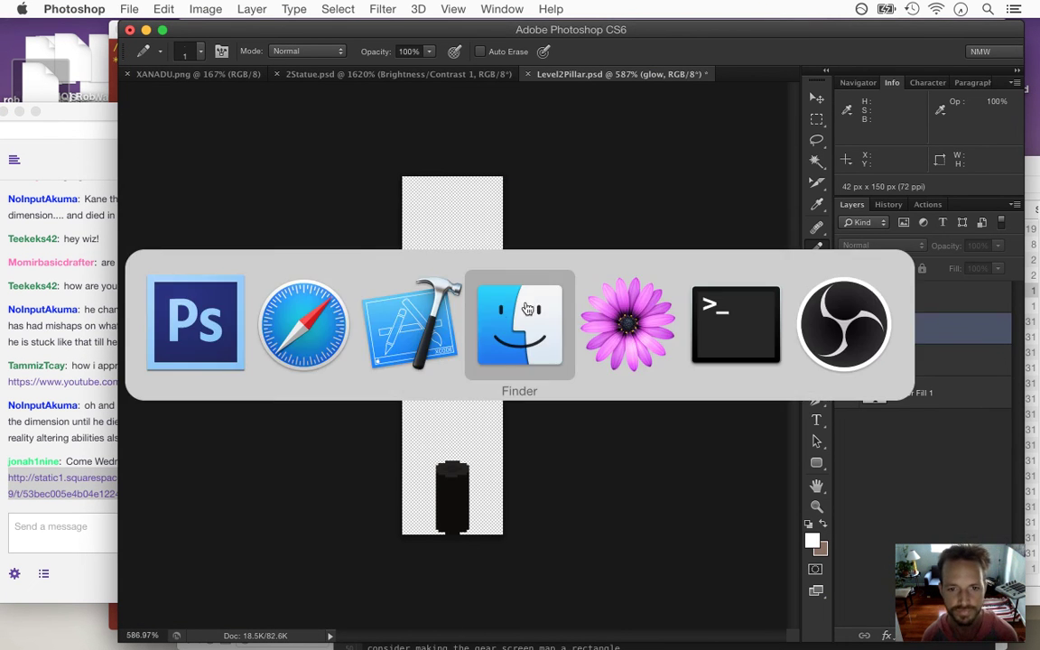
left_click(529, 304)
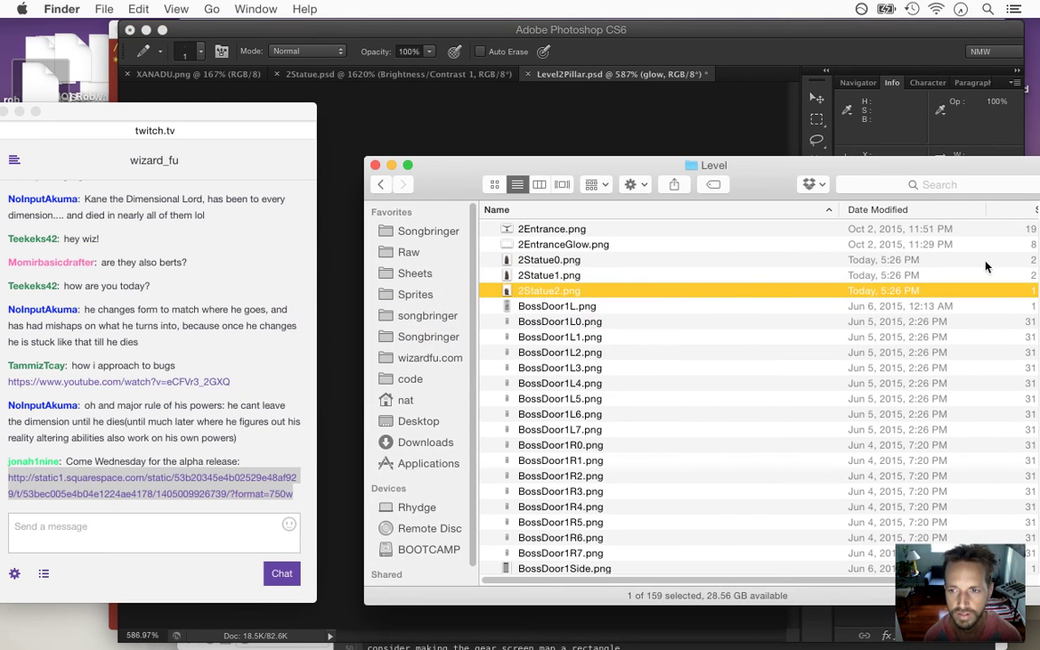
left_click_drag(967, 166, 913, 146)
left_click_drag(990, 239, 970, 293)
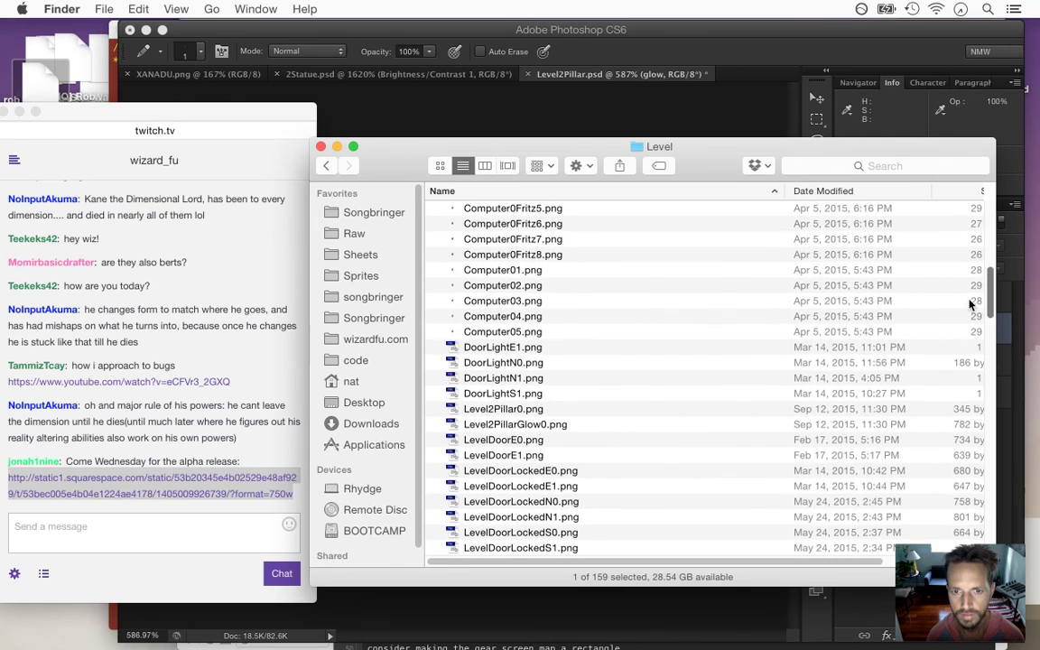
left_click(511, 411)
key("space")
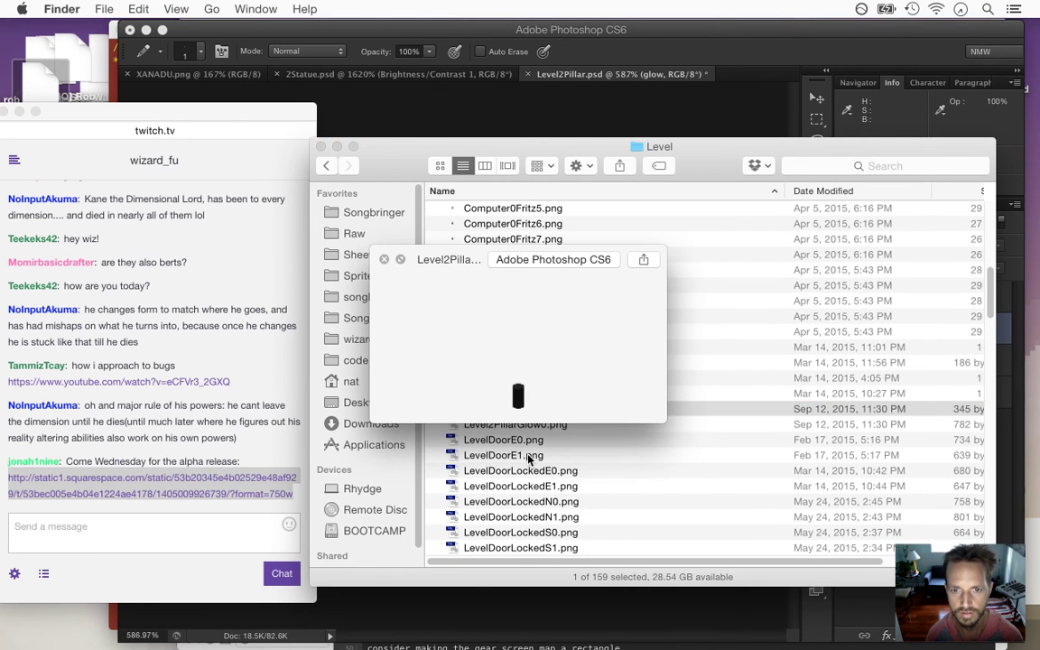
key("space")
left_click(586, 94)
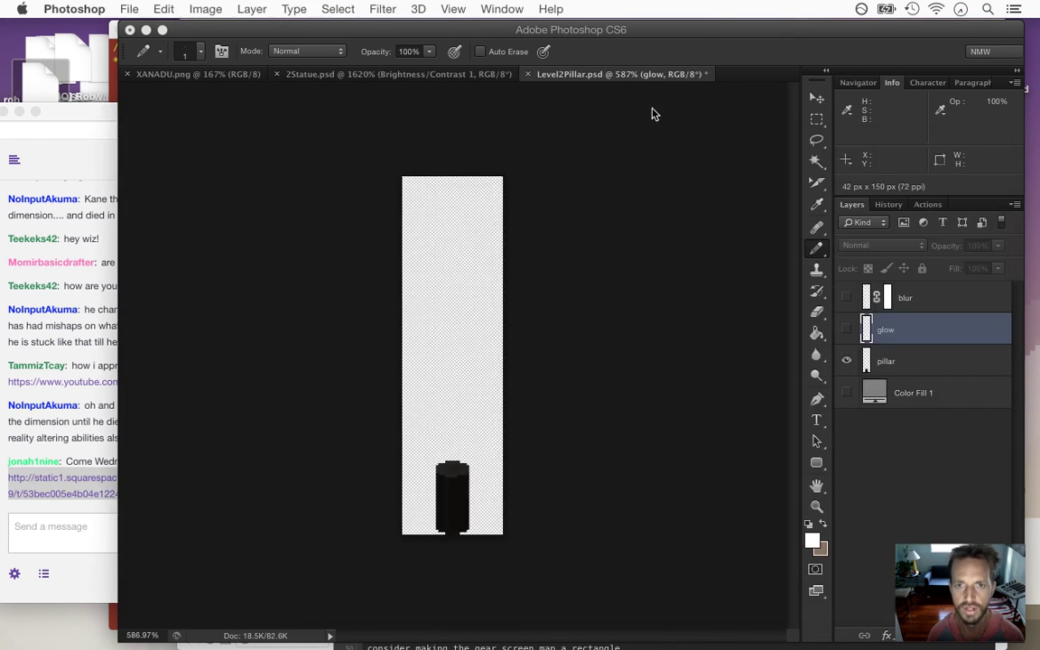
Export the visible pillar layer for web as a transparent PNG-24, replacing Level2Pillar0.png in the Level folder
left_click(129, 9)
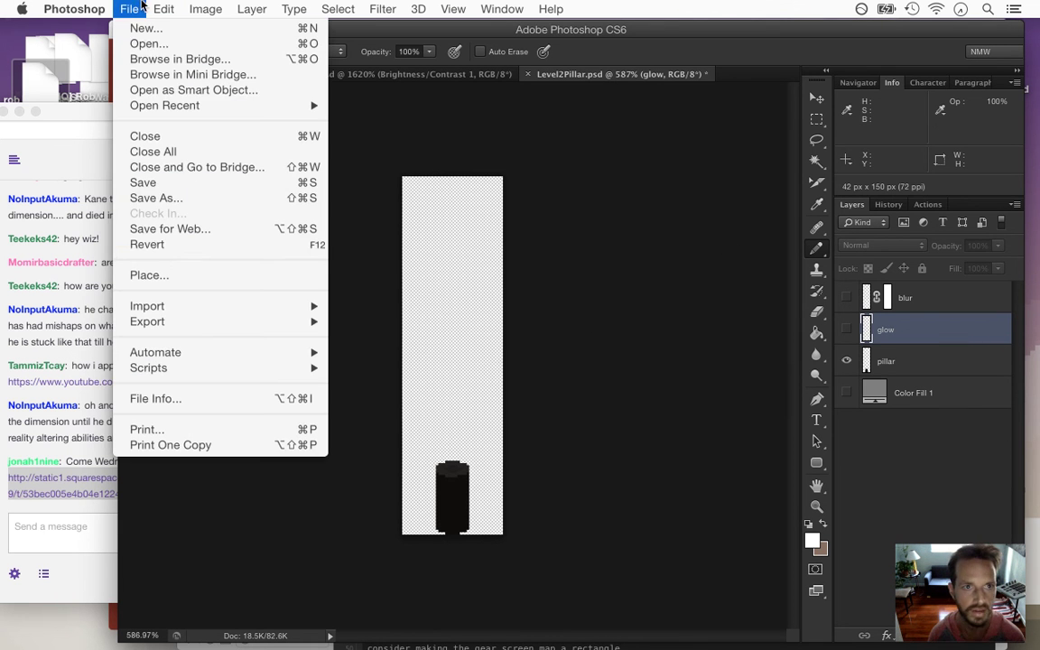
left_click(202, 232)
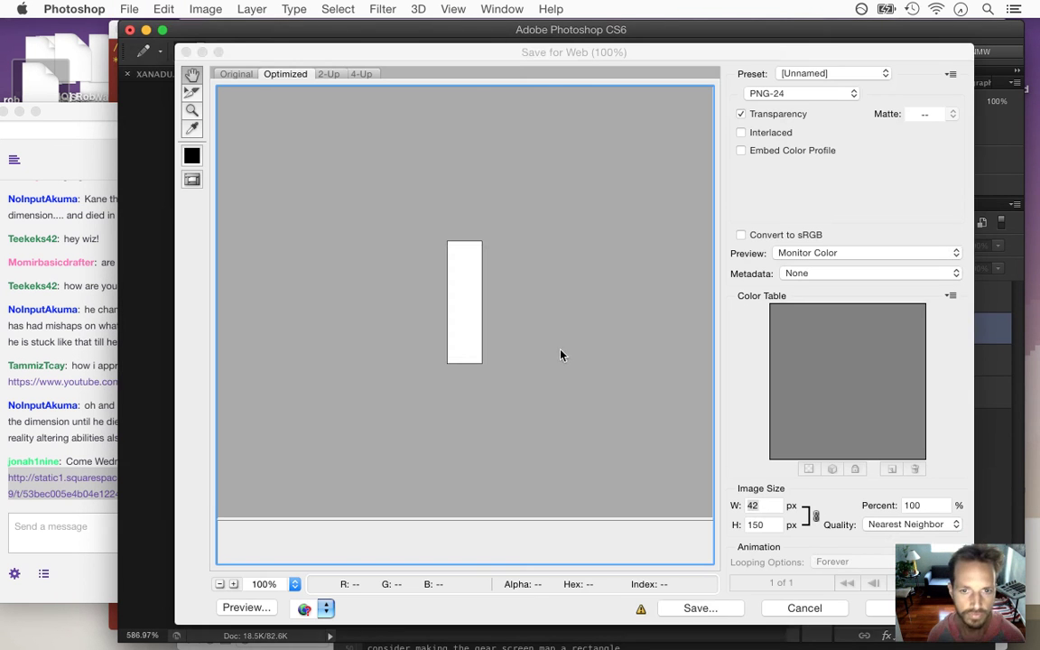
left_click(729, 607)
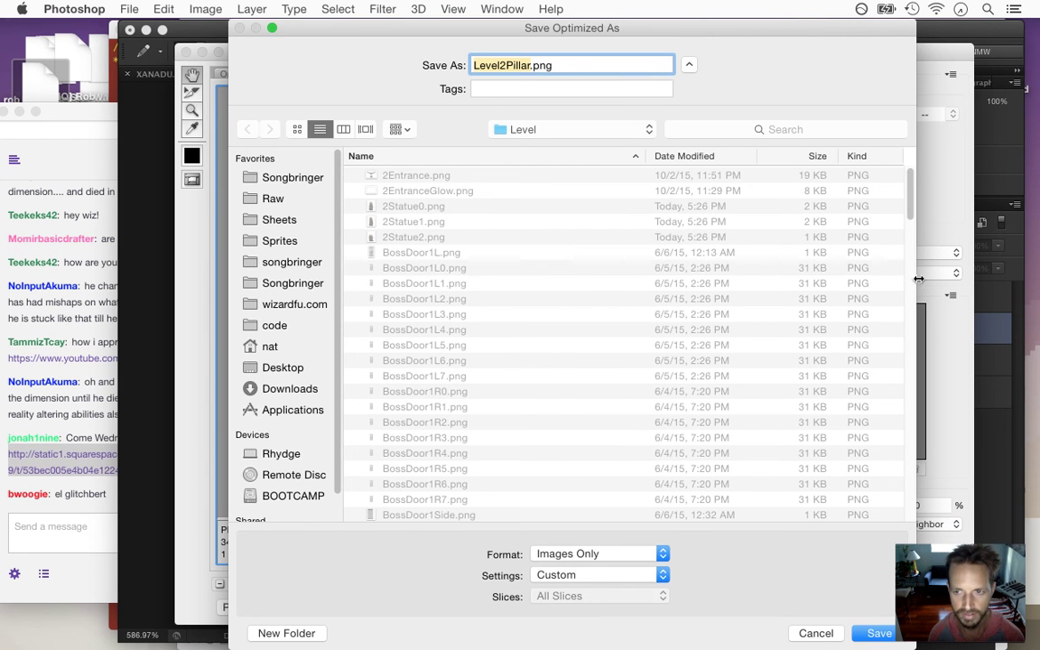
scroll(912, 208, "down", 10)
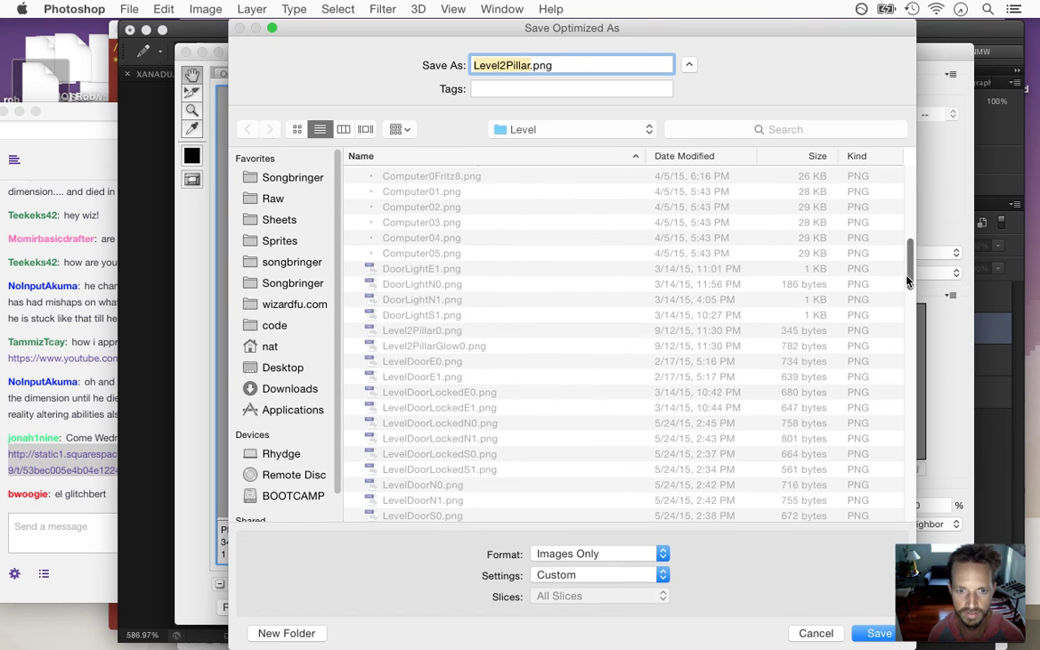
left_click(420, 299)
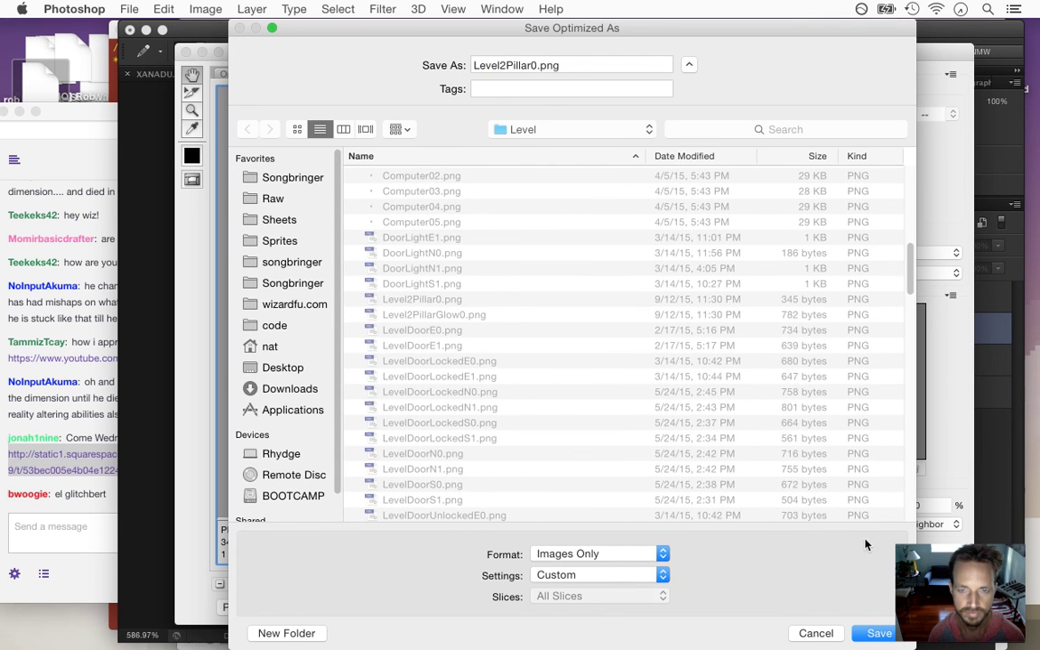
left_click(876, 635)
left_click(732, 377)
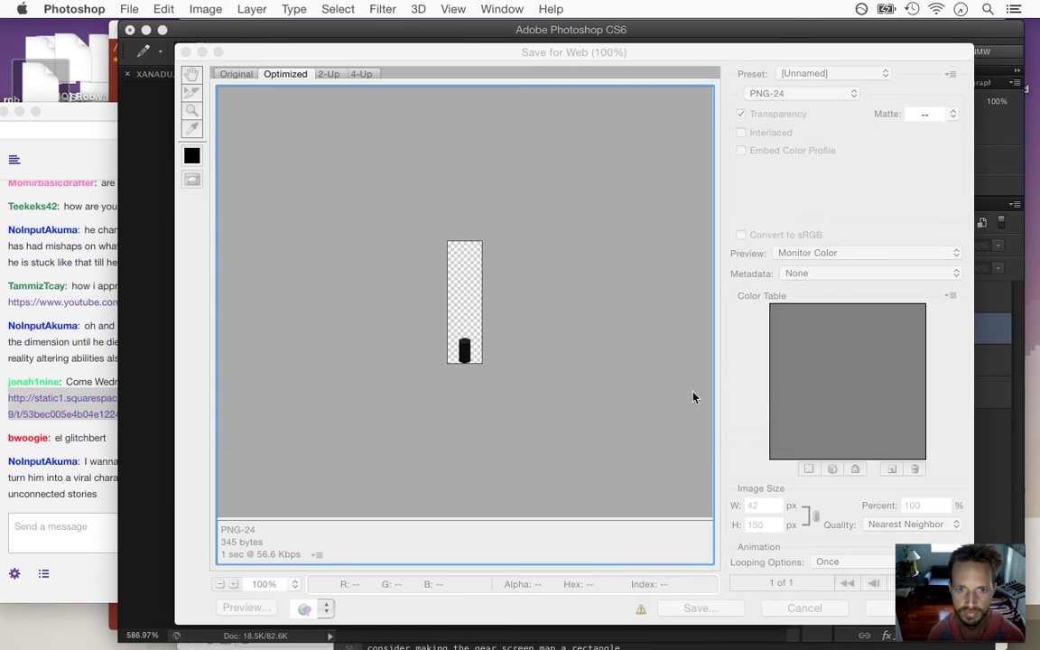
Show only the glow and blur layers and export them for web as PNG-24, replacing Level2PillarGlow0.png in the Level folder
left_click_drag(845, 332, 845, 297)
left_click(846, 360)
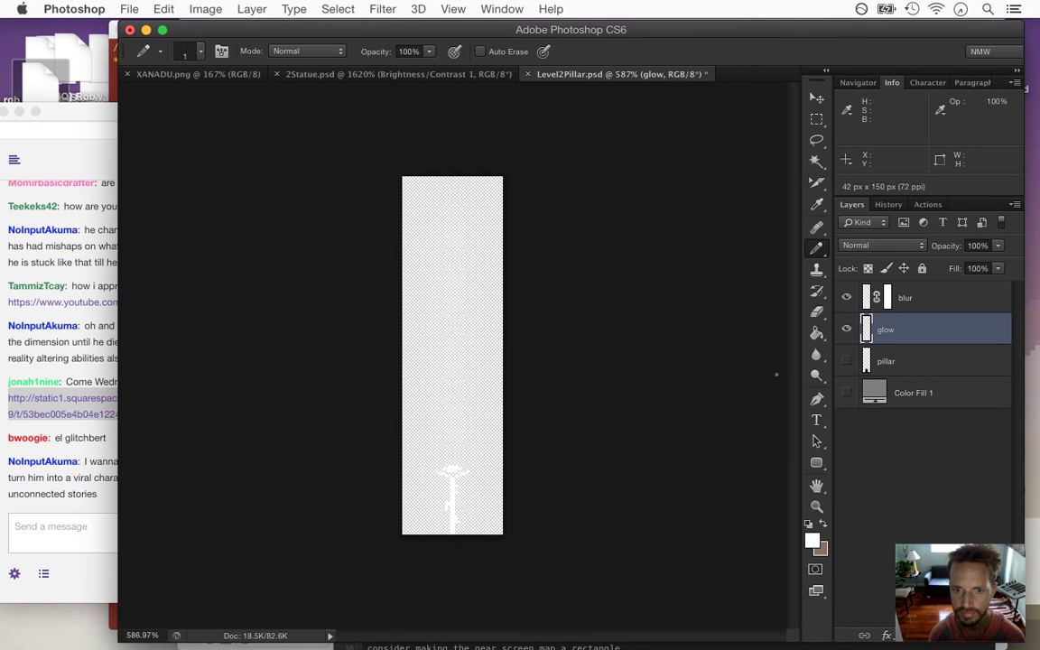
left_click(128, 10)
left_click(171, 226)
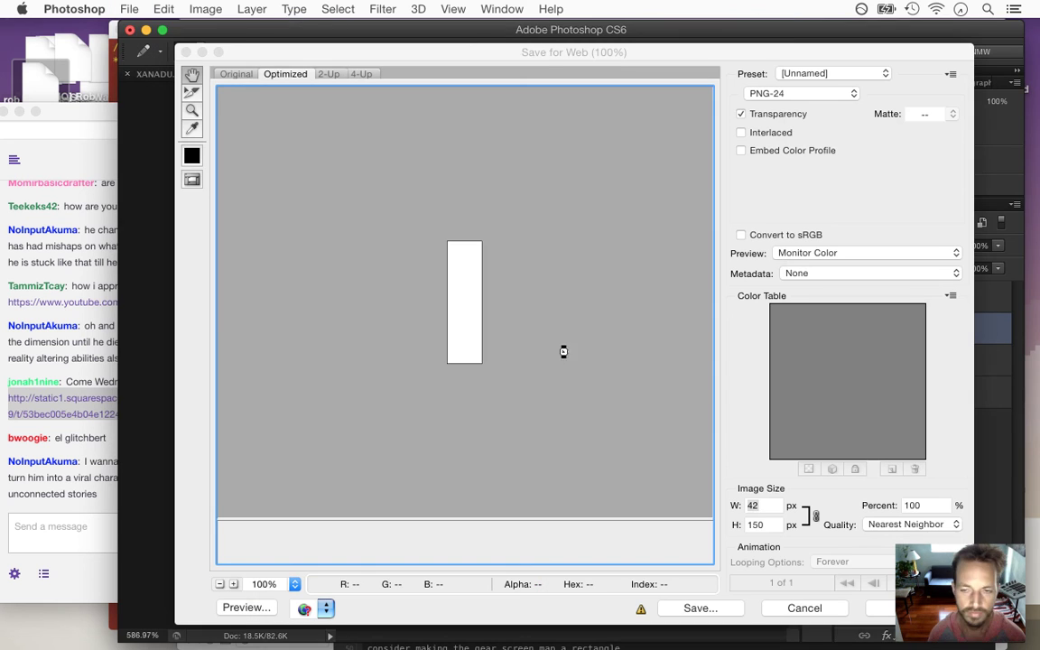
left_click(727, 607)
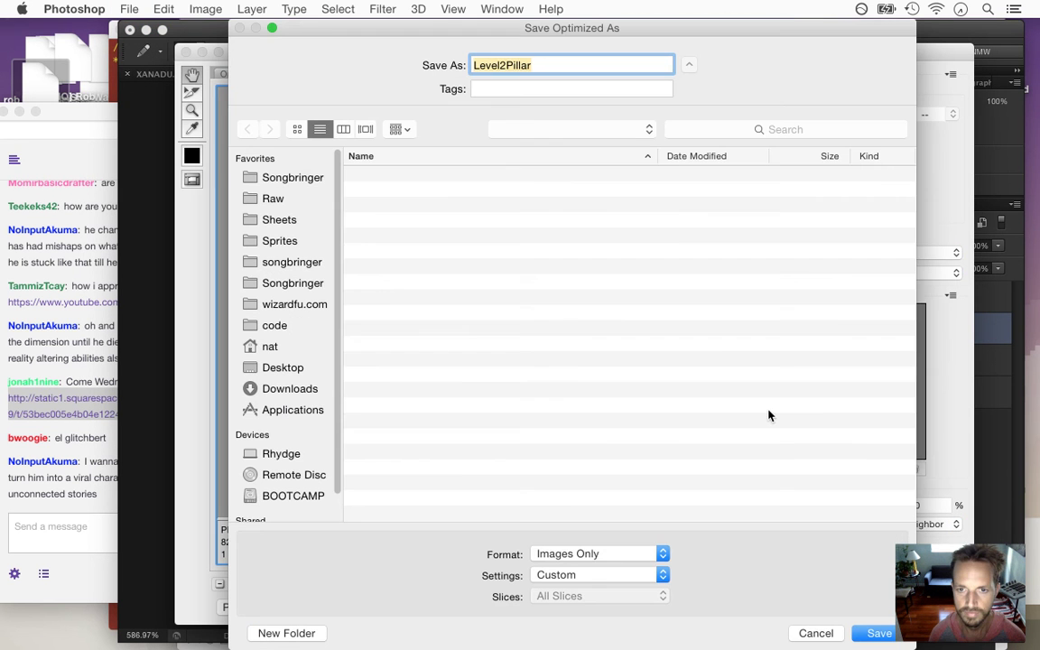
scroll(902, 259, "down", 10)
scroll(903, 259, "down", 5)
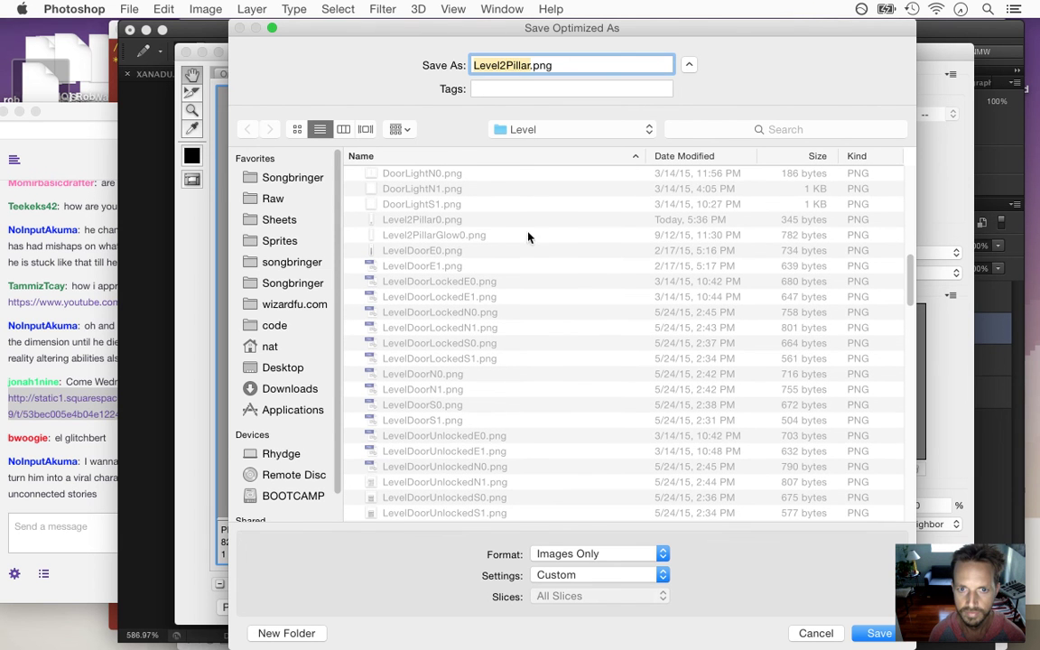
left_click(456, 237)
left_click(872, 632)
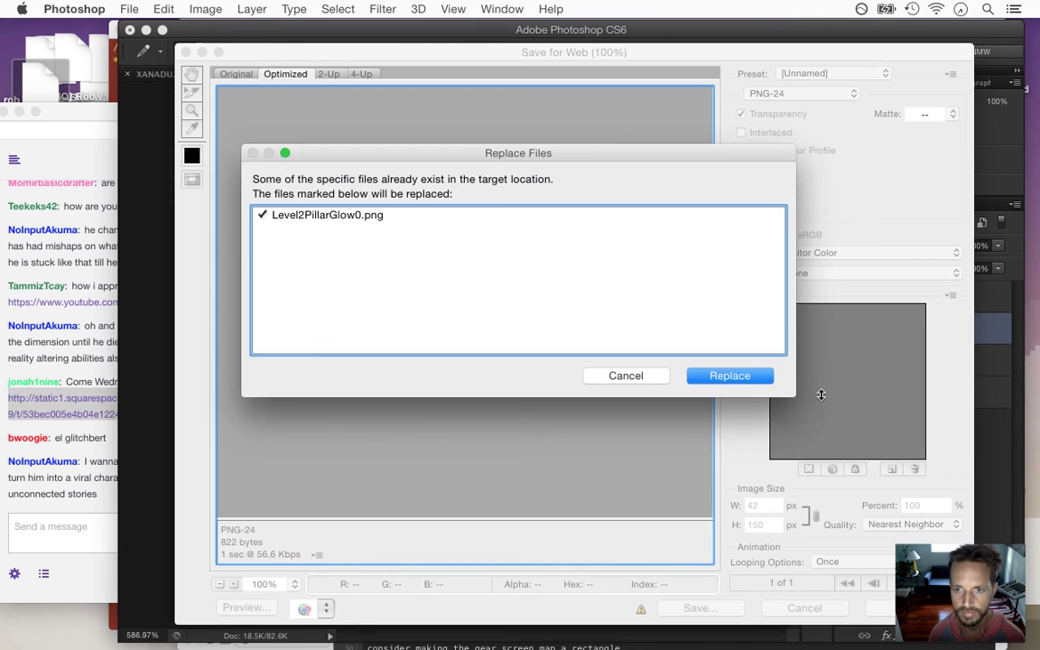
left_click(729, 376)
Read the newest Twitch chat messages about the viral character idea, the song lyrics and the soy milk joke
left_click(95, 493)
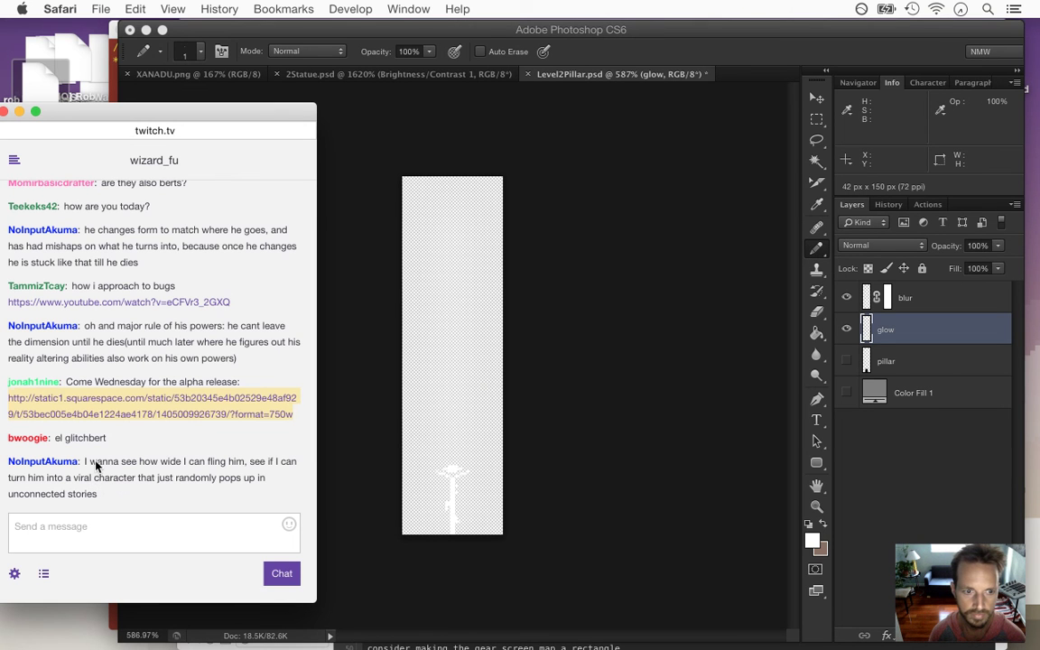
left_click_drag(97, 467, 127, 491)
left_click(126, 482)
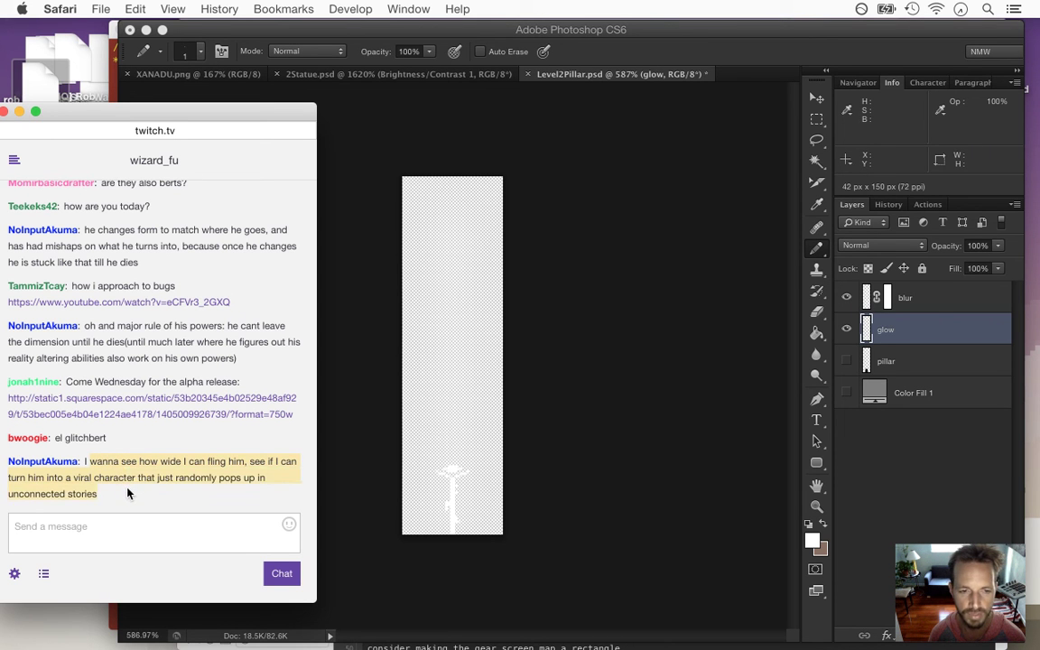
left_click(148, 492)
left_click_drag(97, 460, 144, 547)
left_click(157, 515)
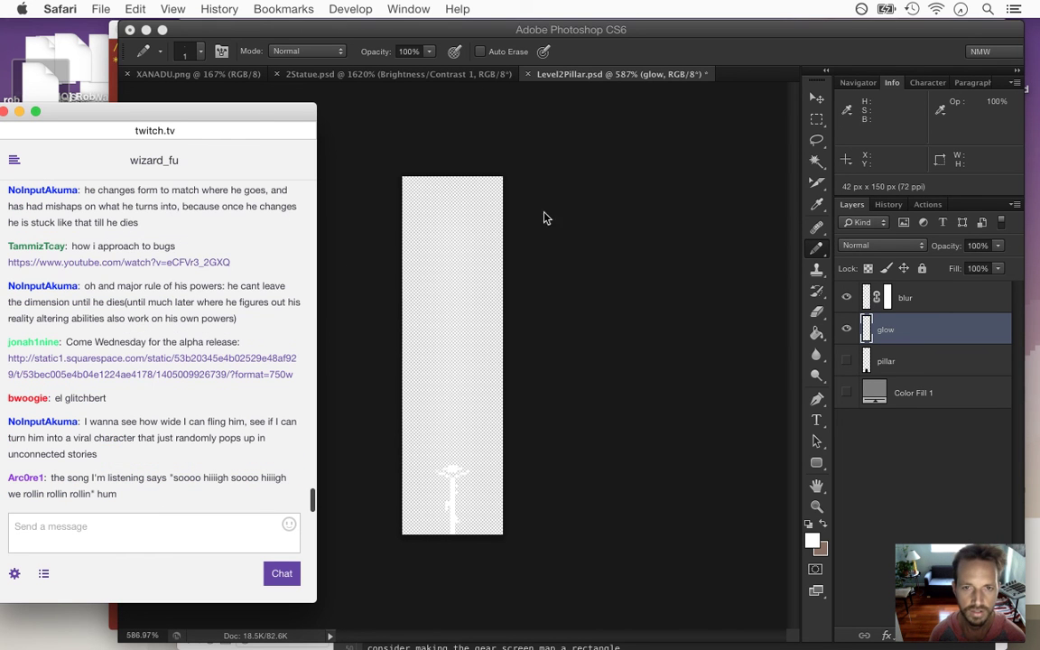
left_click_drag(89, 420, 126, 451)
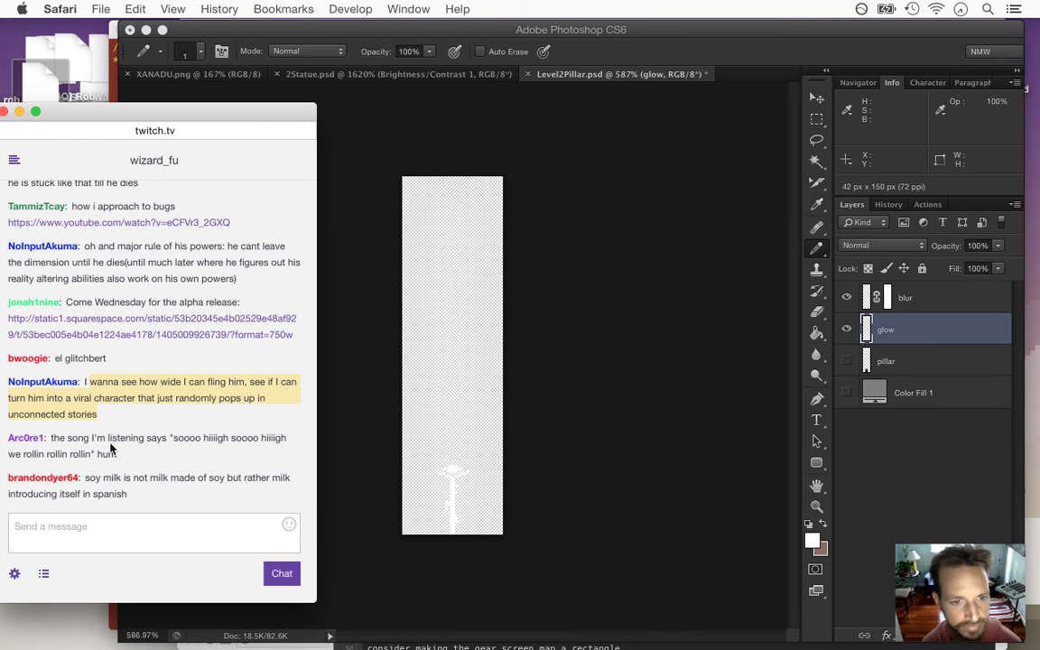
left_click_drag(170, 438, 205, 457)
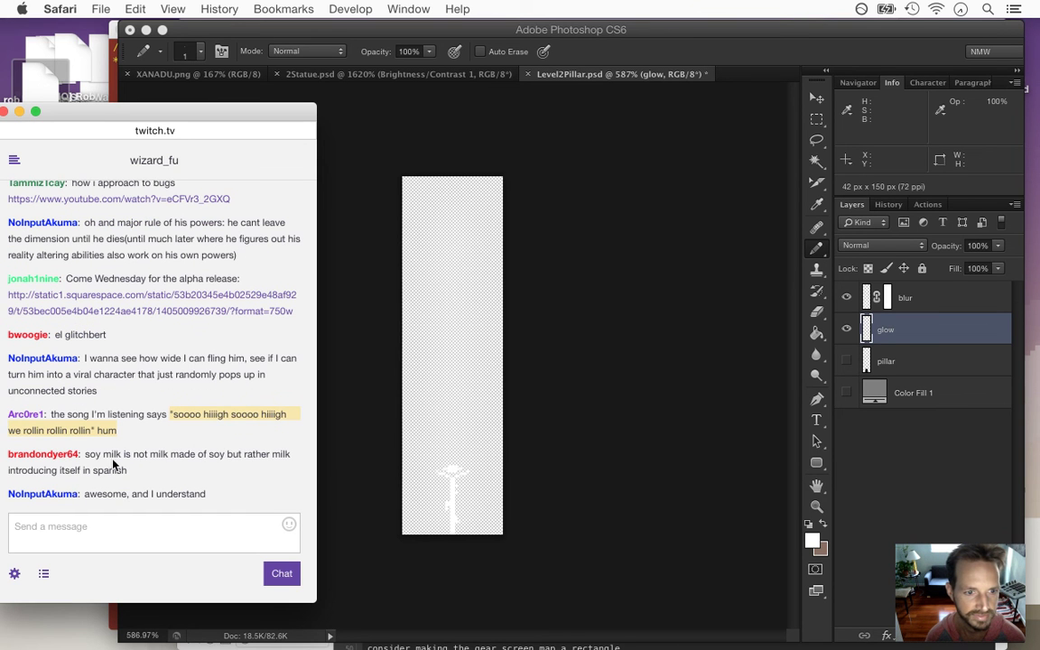
left_click_drag(102, 455, 132, 469)
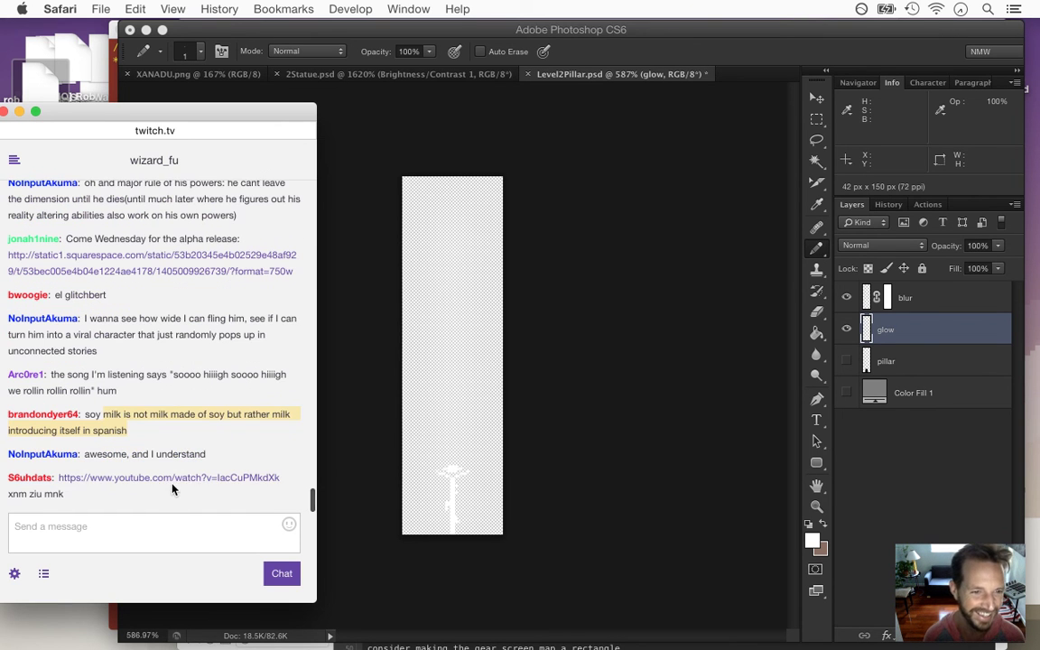
left_click(117, 428)
left_click_drag(100, 419, 154, 437)
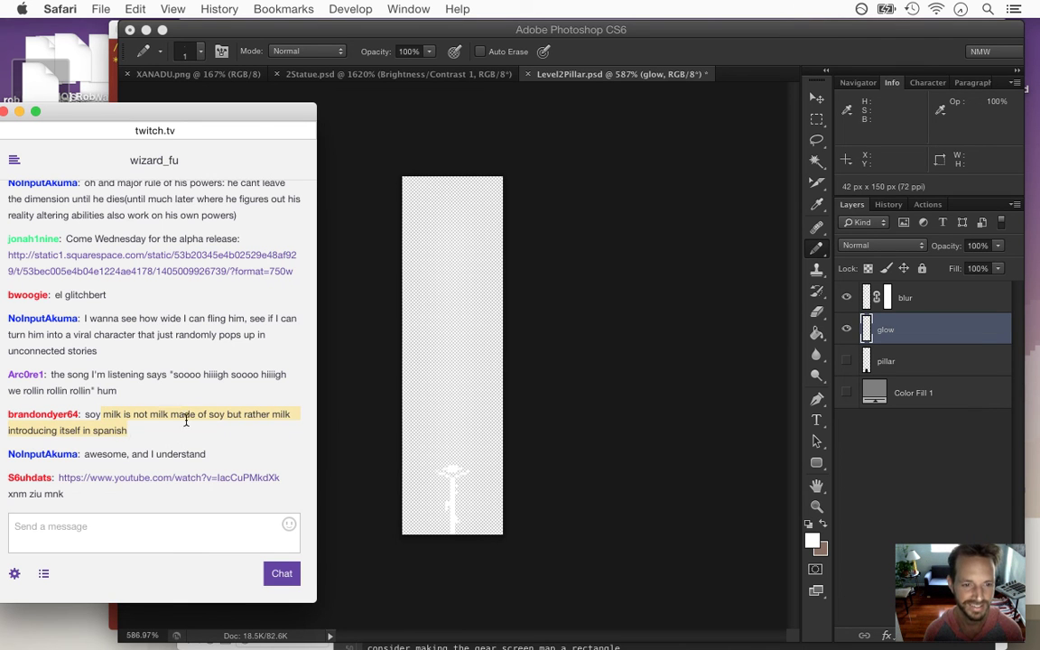
left_click(113, 458)
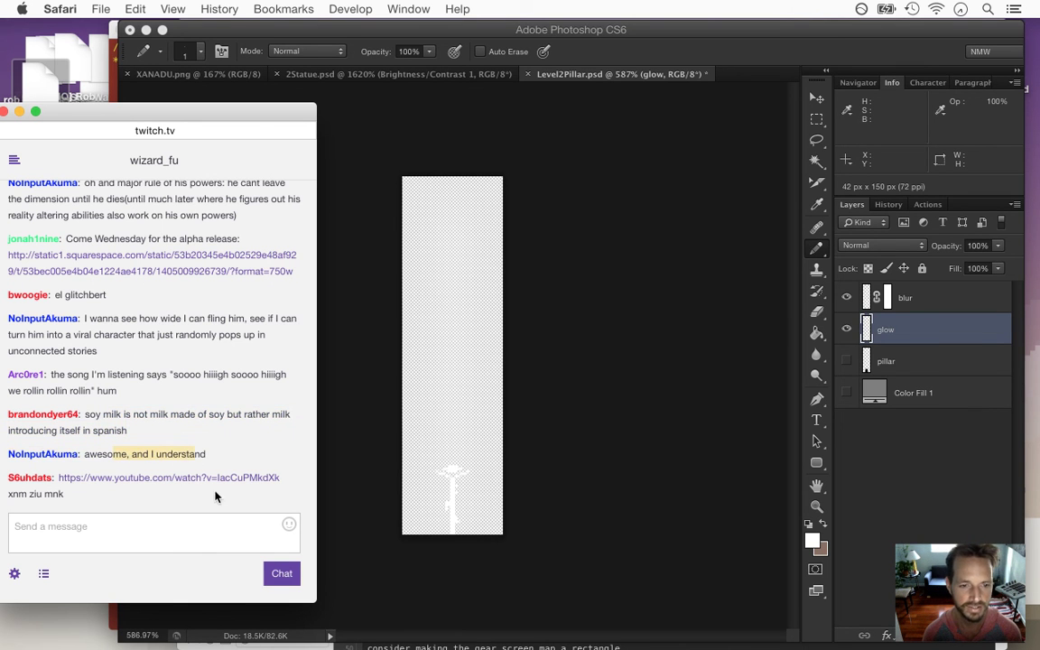
left_click(166, 437)
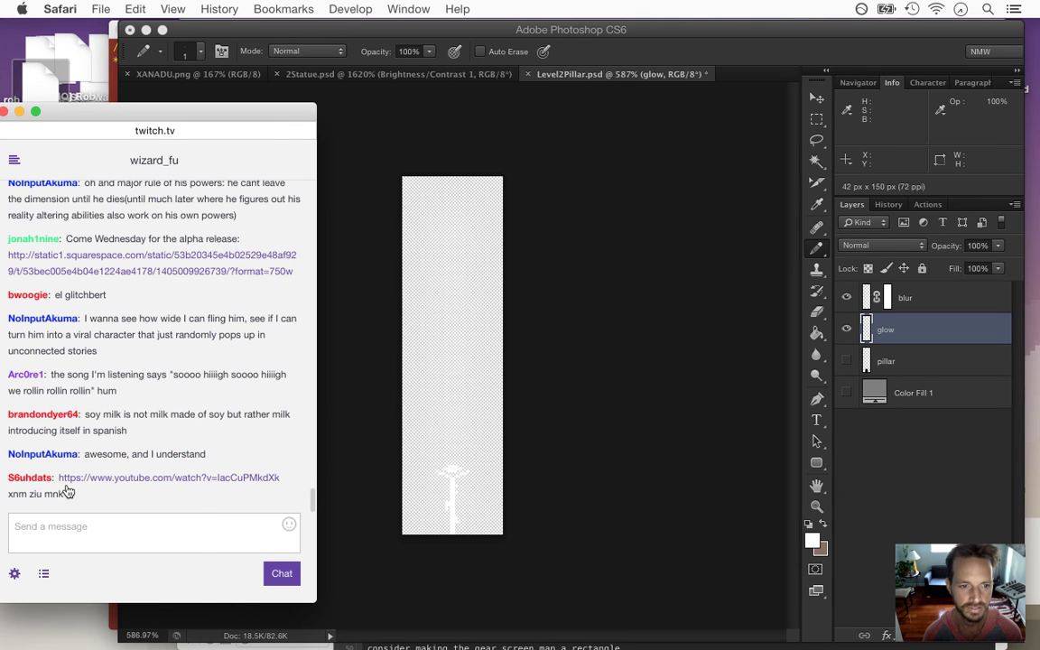
Ban the viewer who posted the YouTube link with gibberish text from the Twitch chat and close their user card
left_click(34, 478)
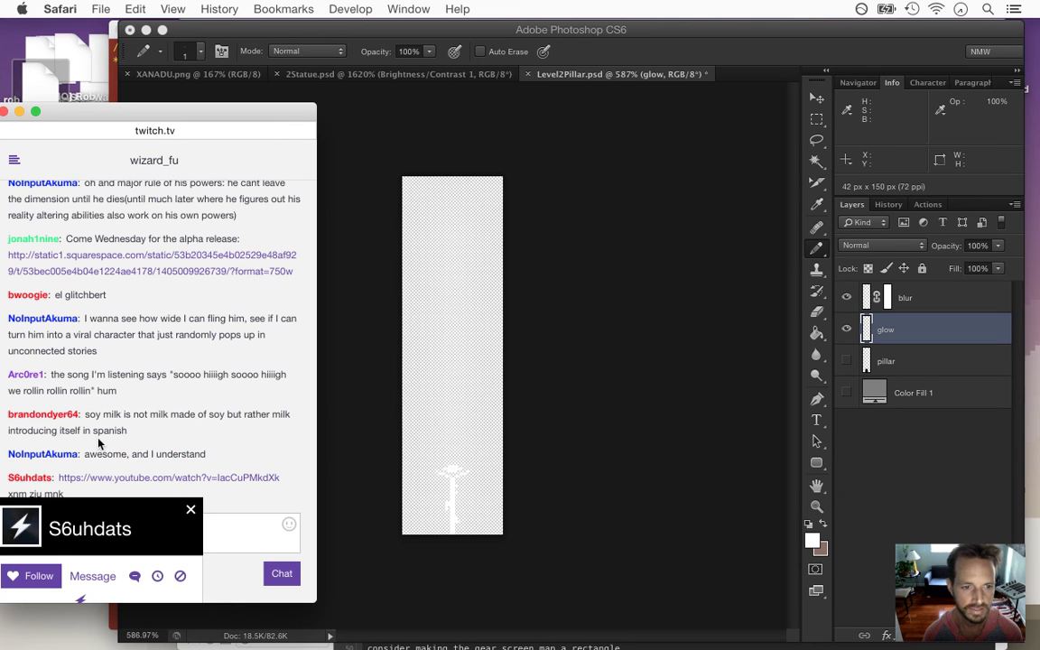
left_click(180, 576)
left_click(190, 511)
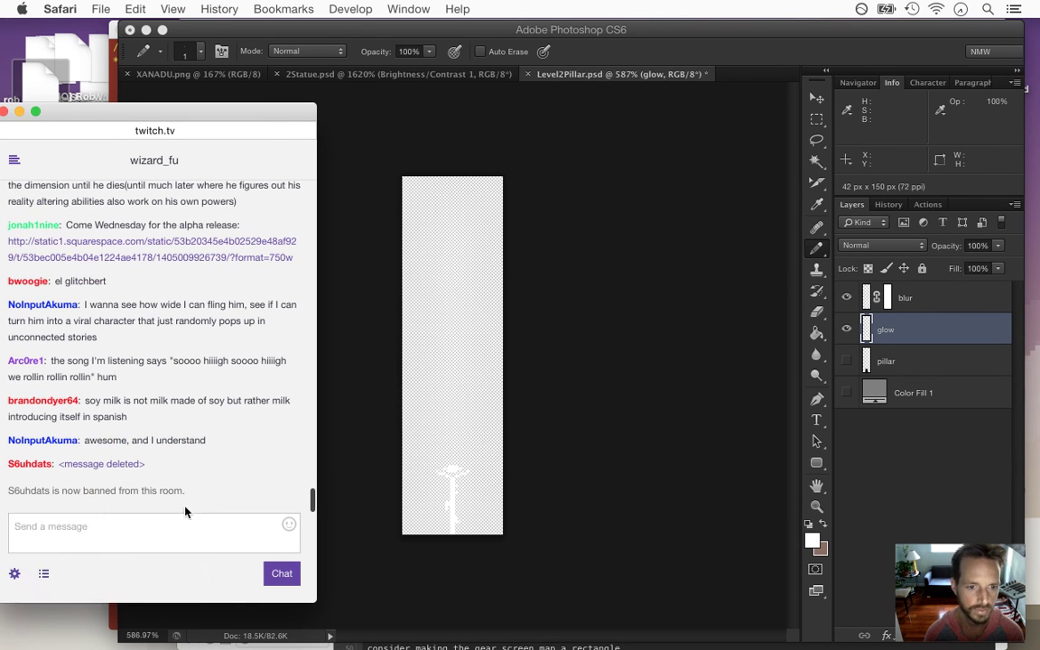
Return to Photoshop and show the pillar and Color Fill 1 layers again
left_click(663, 179)
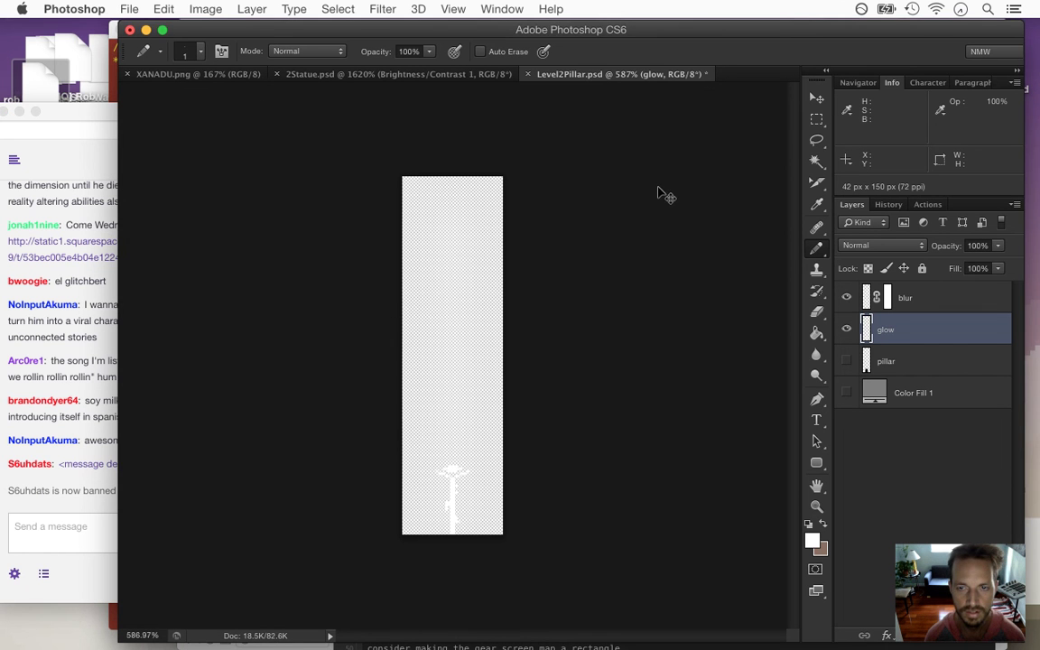
left_click(846, 361)
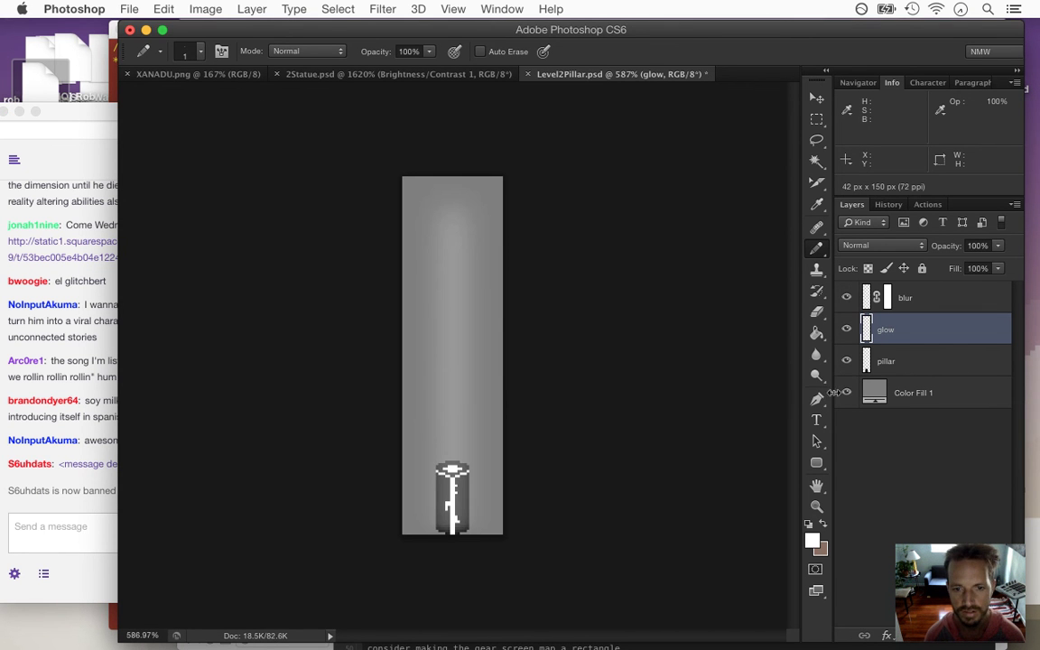
Switch to Xcode and run the Songbringer project to load the new pillar sprites in the game
key("super+Tab")
key("super+Tab")
key("super+Tab")
key("super+r")
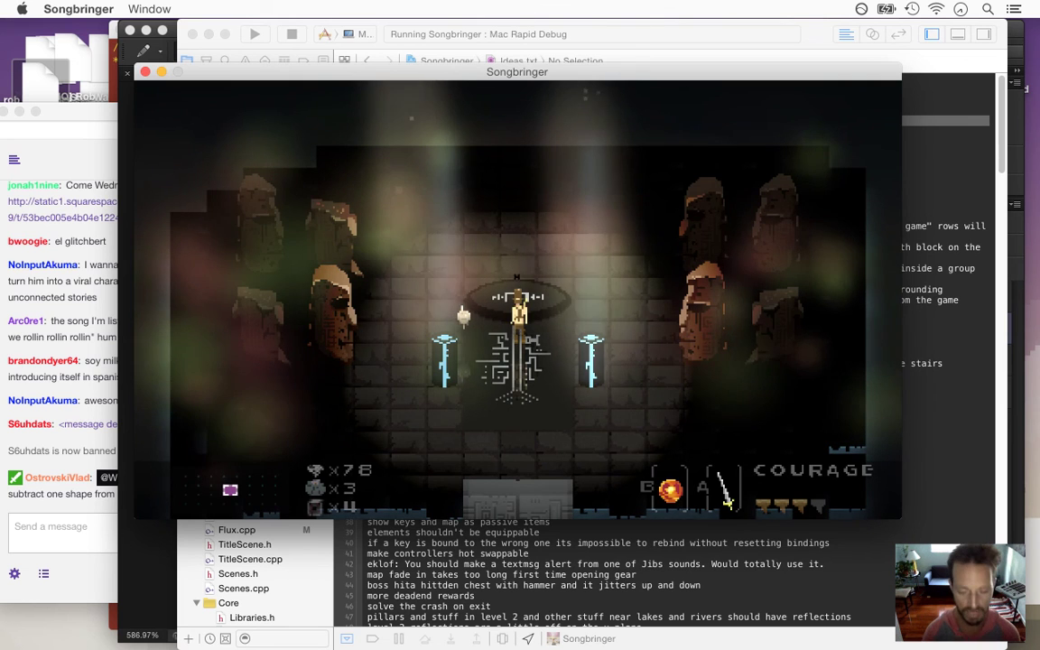
Walk the hero down out of the pillar room and fight the horned enemies around the pool, adjusting the sound volume
key("Down")
key("Down")
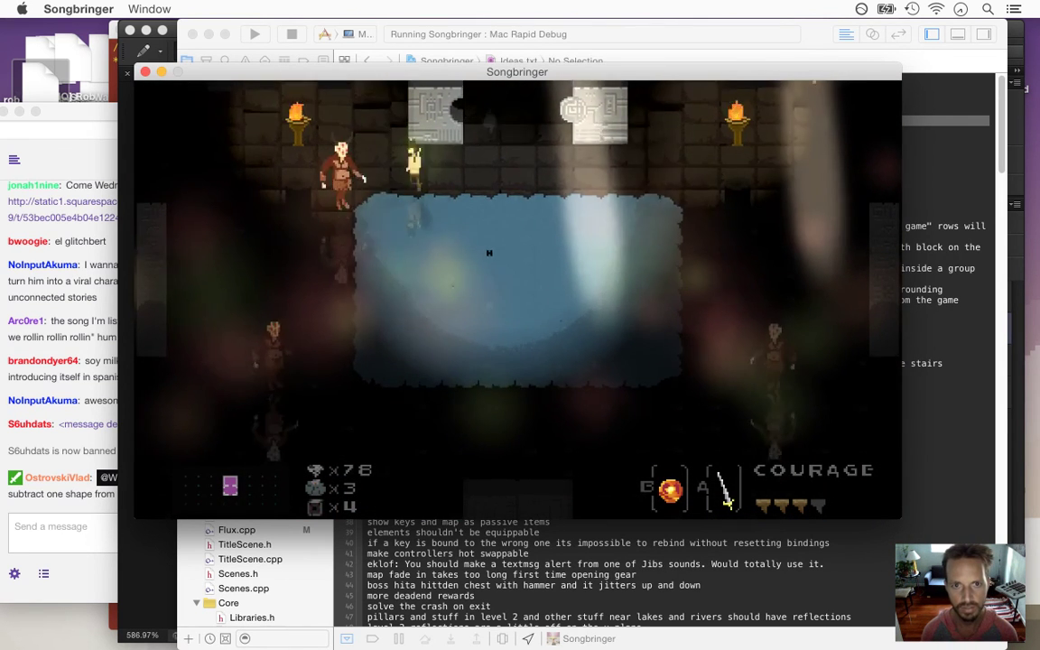
key("x")
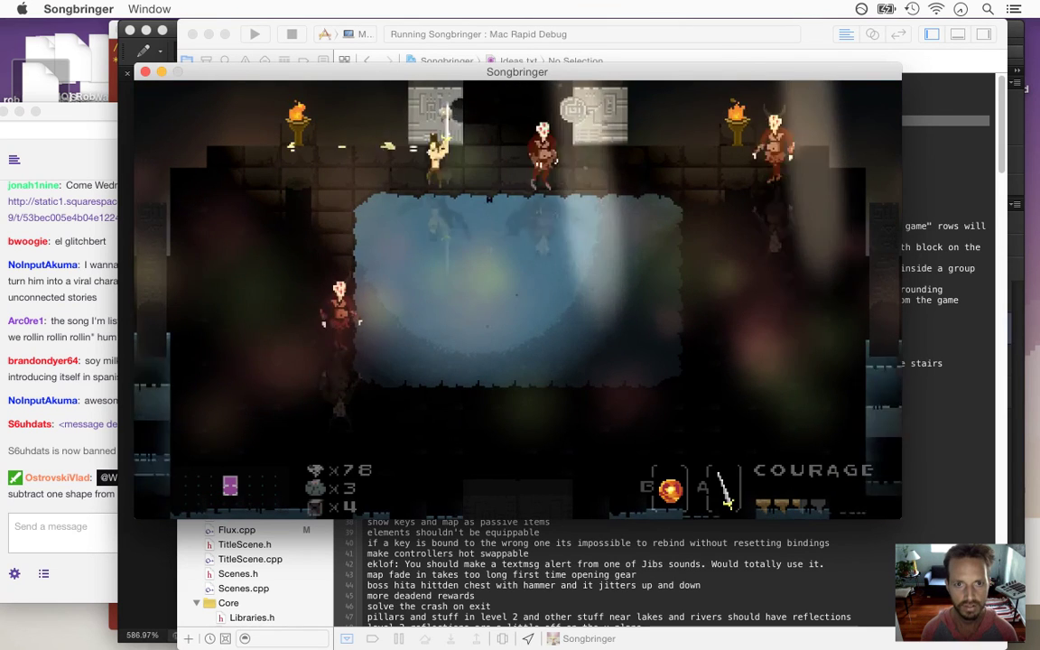
key("XF86AudioRaiseVolume")
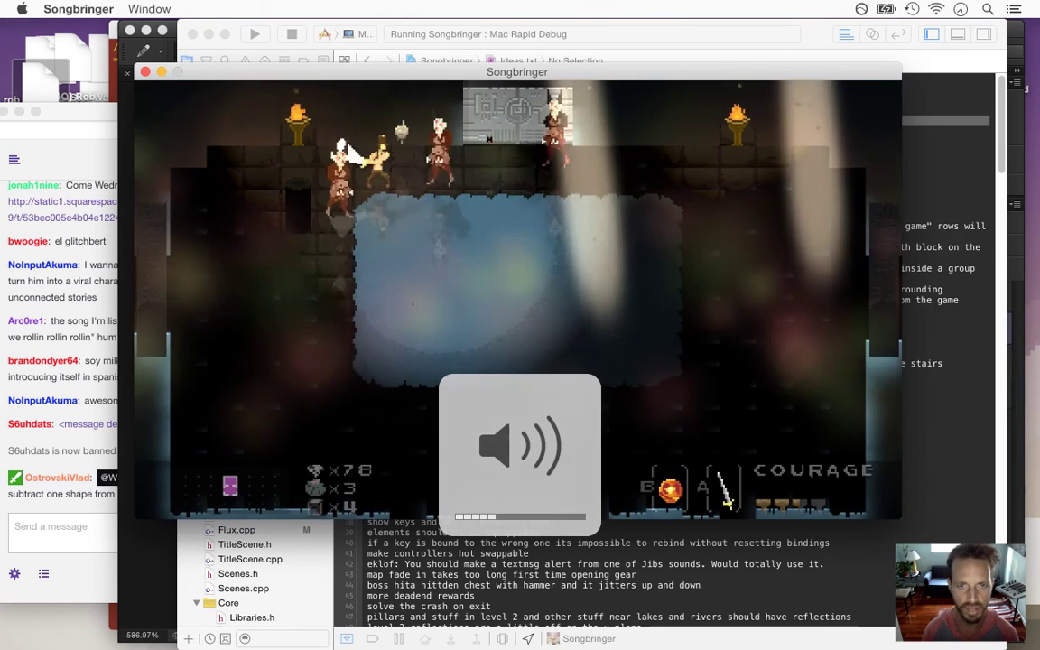
key("XF86AudioLowerVolume")
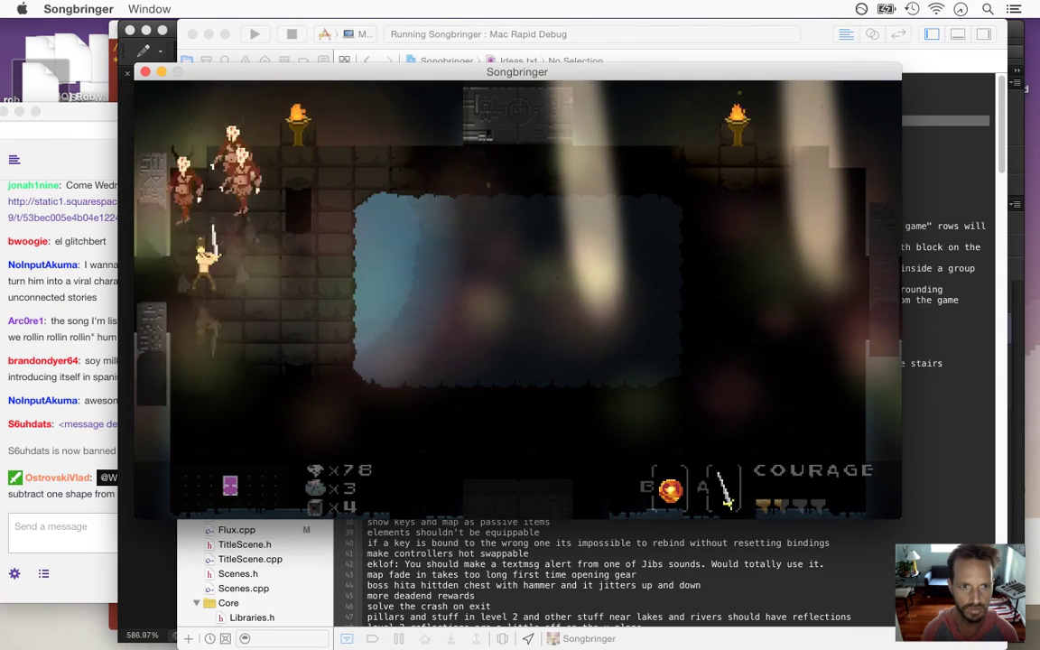
Walk the hero around the water channel room to examine the level 2 torches, light beams and reflections in the game
key("Right")
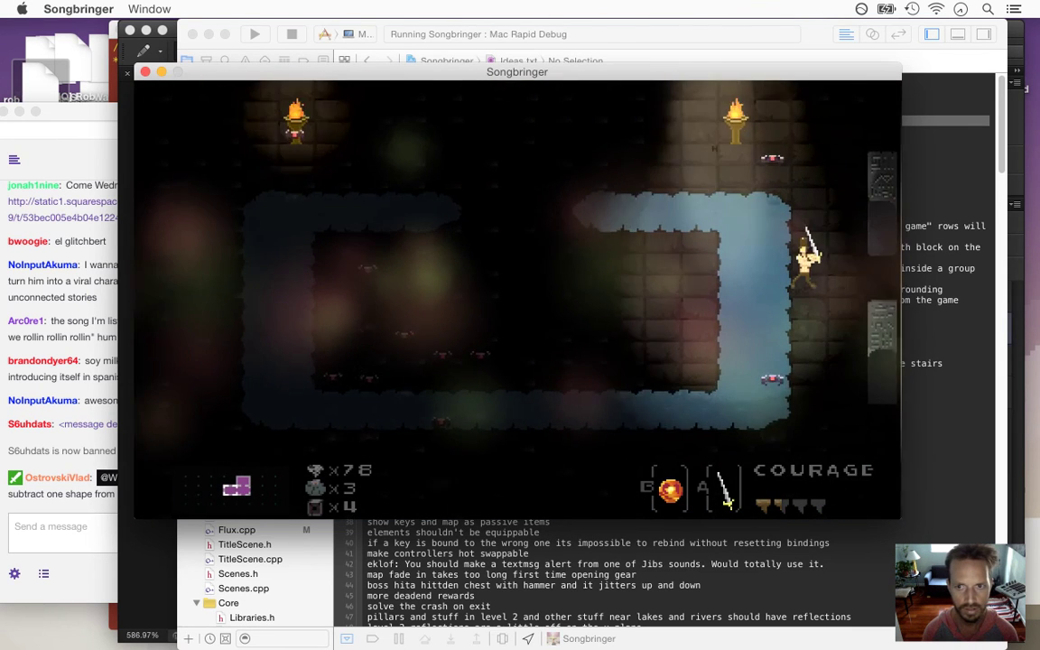
key("Up")
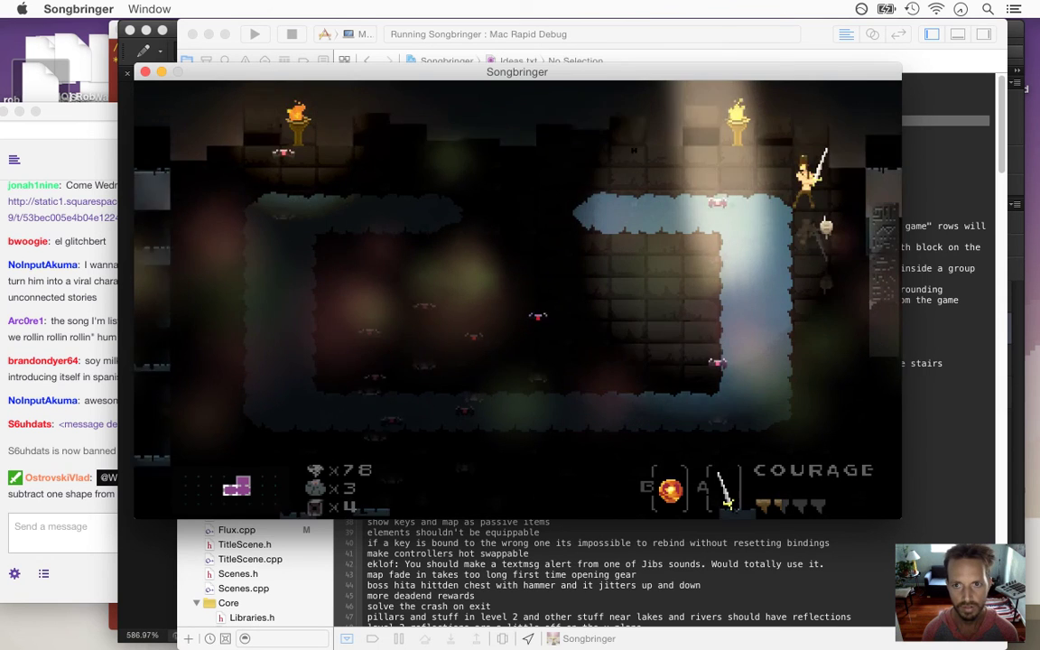
key("Left")
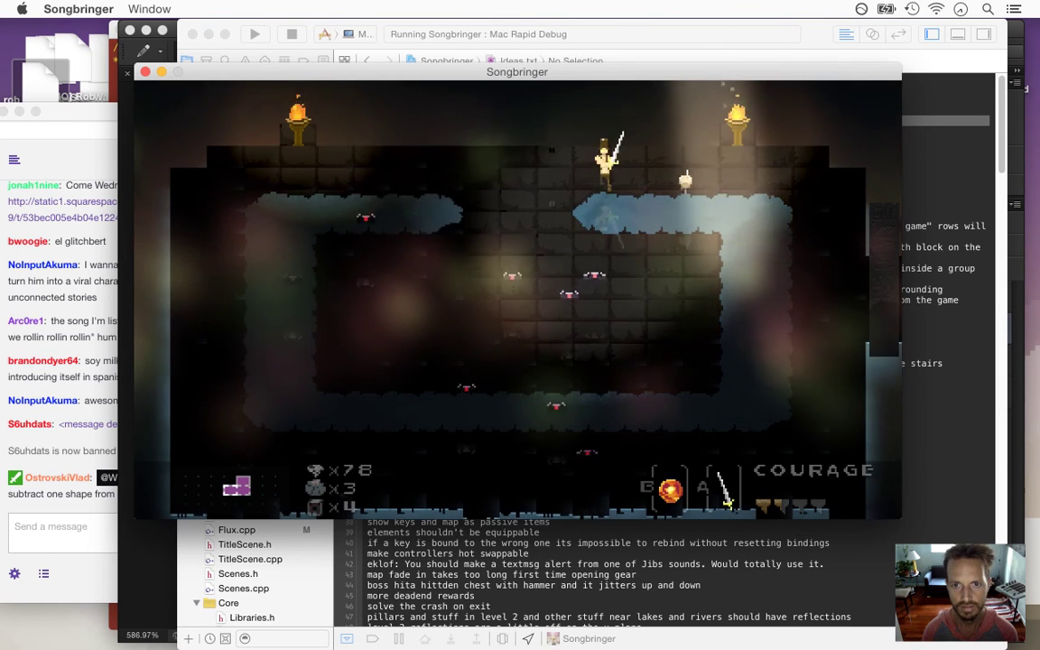
key("Left")
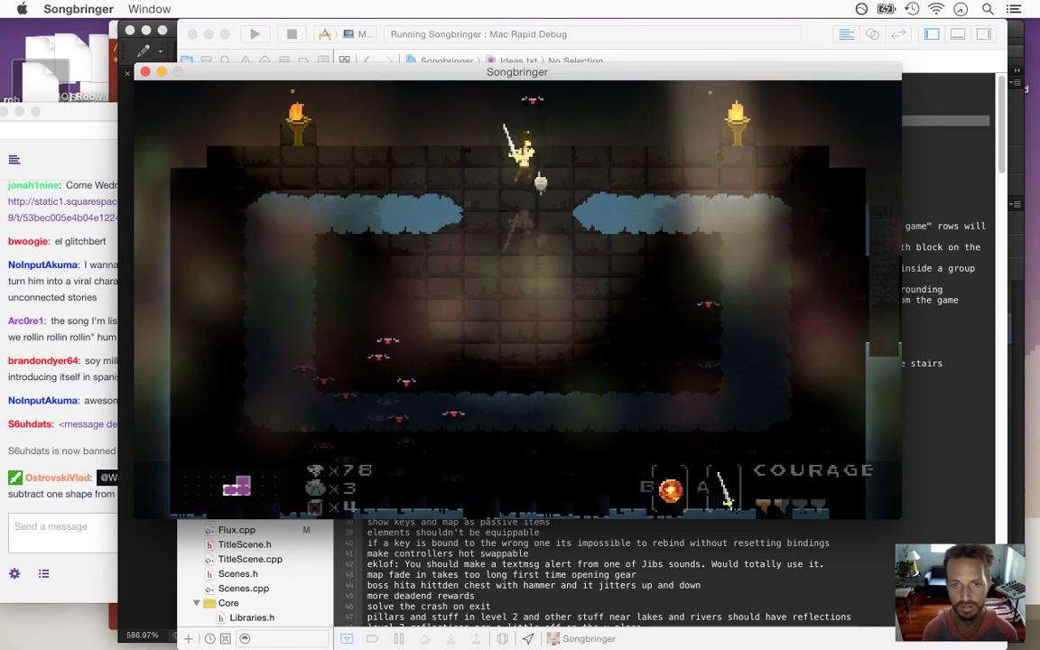
key("Right")
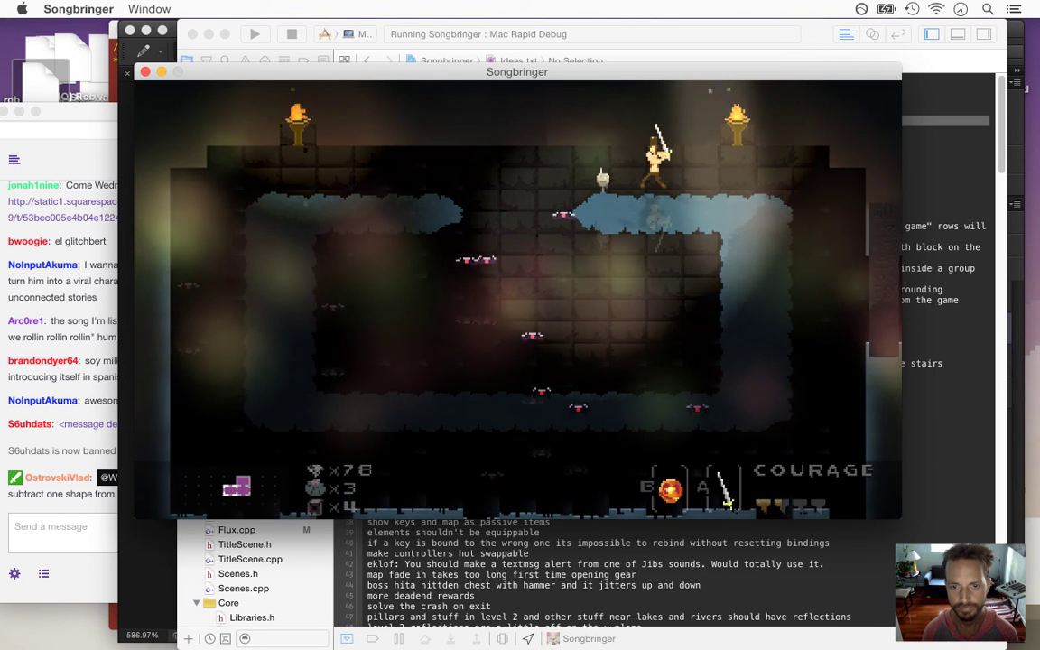
key("Right")
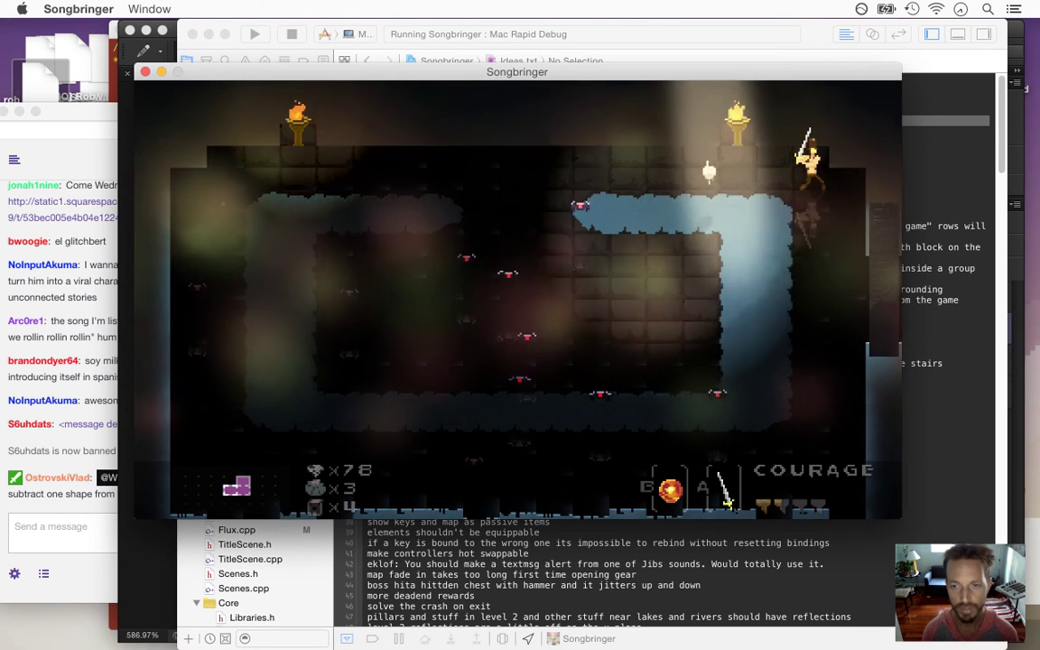
key("Down")
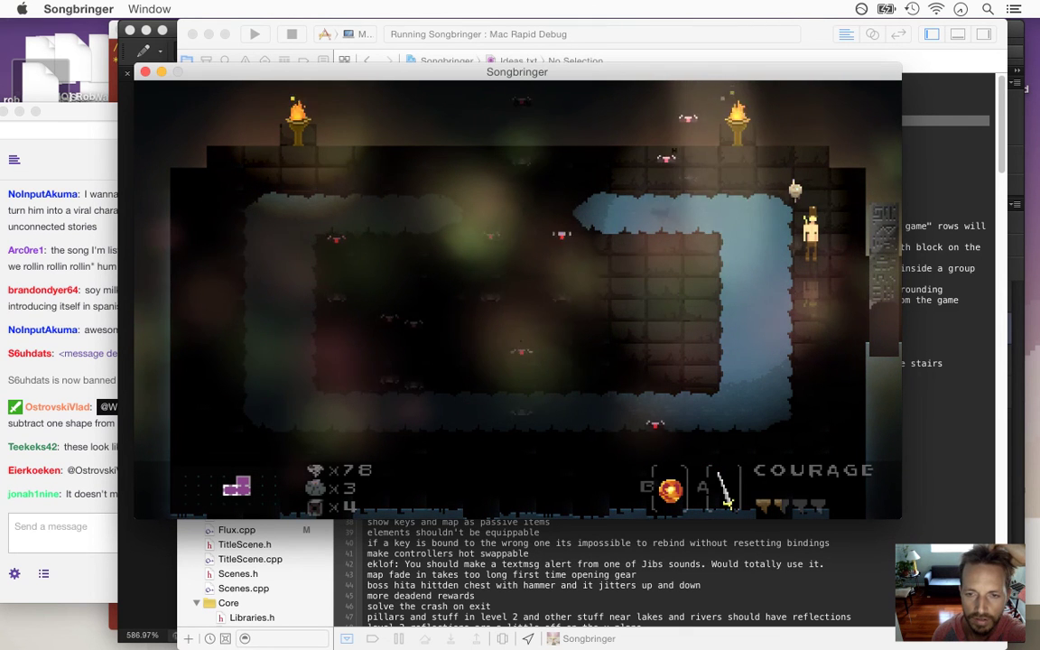
key("Down")
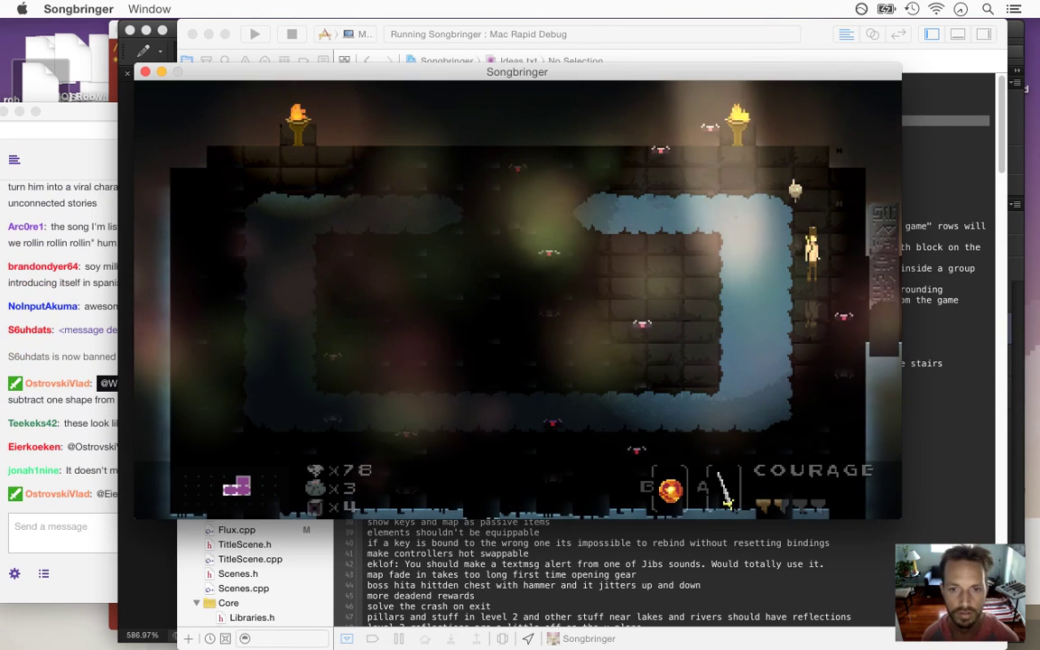
Quit the game and read the Twitch chat question about subtracting one shape from another in Photoshop
key("super+q")
left_click(84, 430)
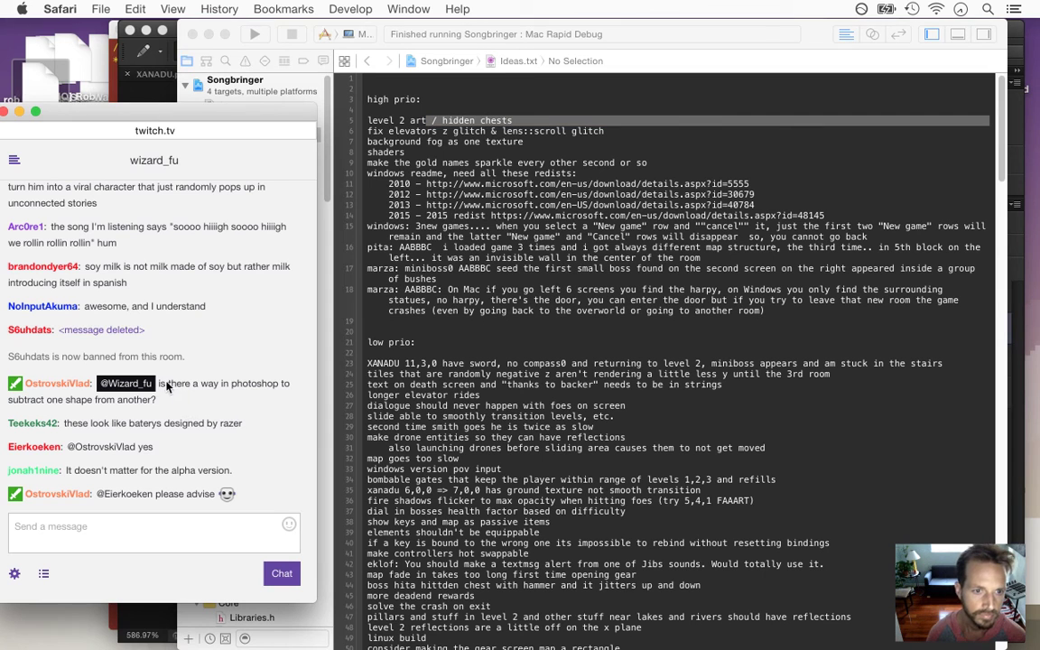
left_click_drag(160, 386, 189, 399)
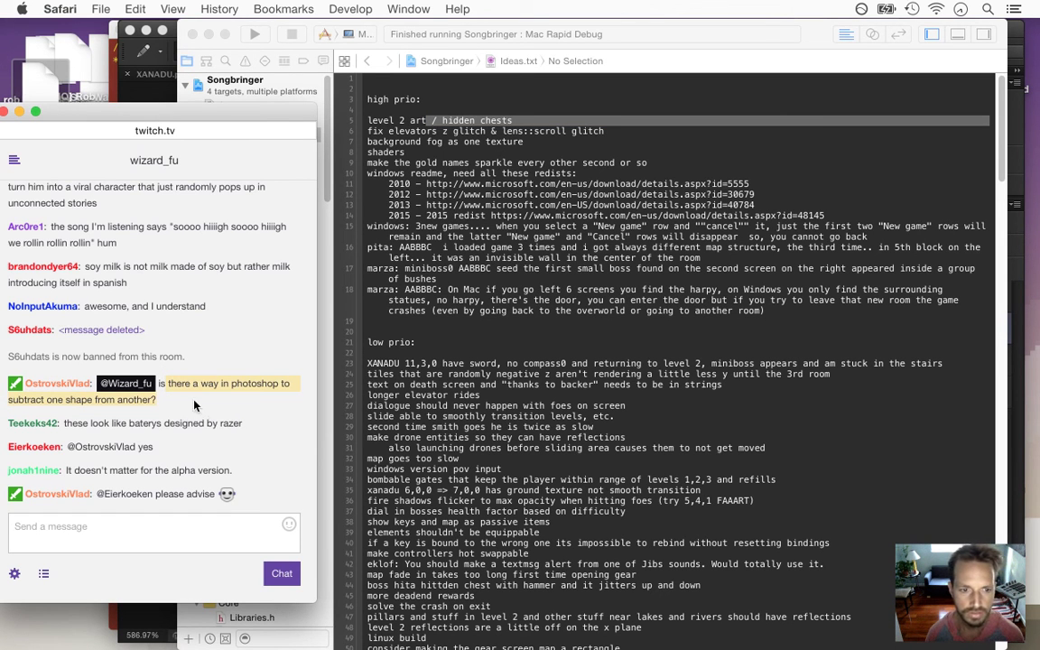
Bring Photoshop up behind the Twitch chat and read the replies about the alpha version and Vector Mask
key("super+Tab")
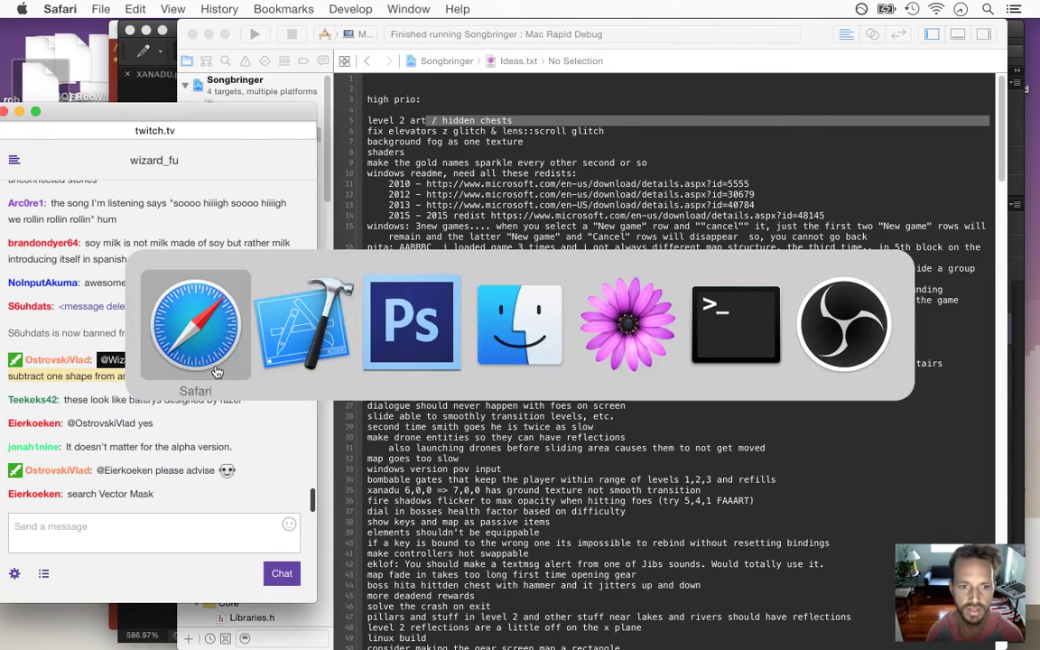
left_click(418, 342)
left_click(93, 446)
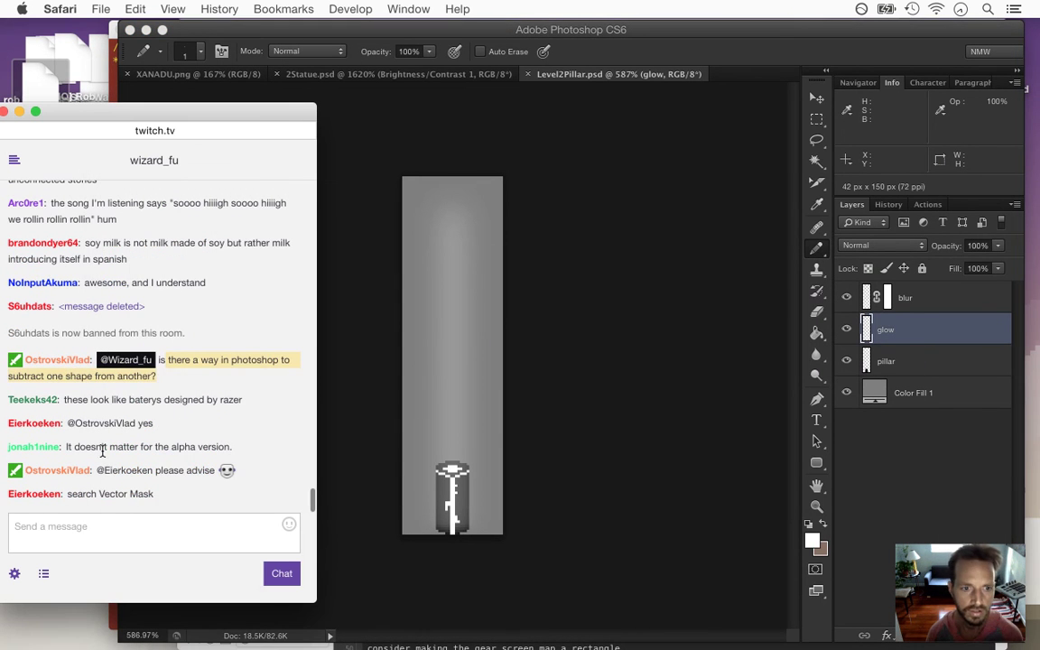
left_click_drag(86, 407, 234, 401)
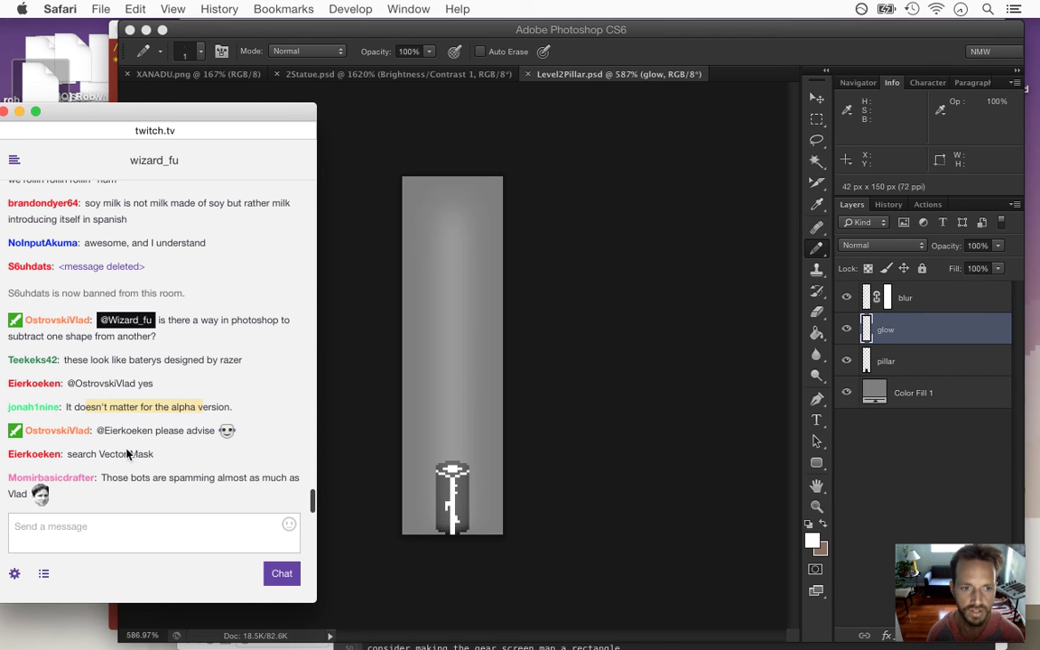
left_click_drag(96, 454, 150, 457)
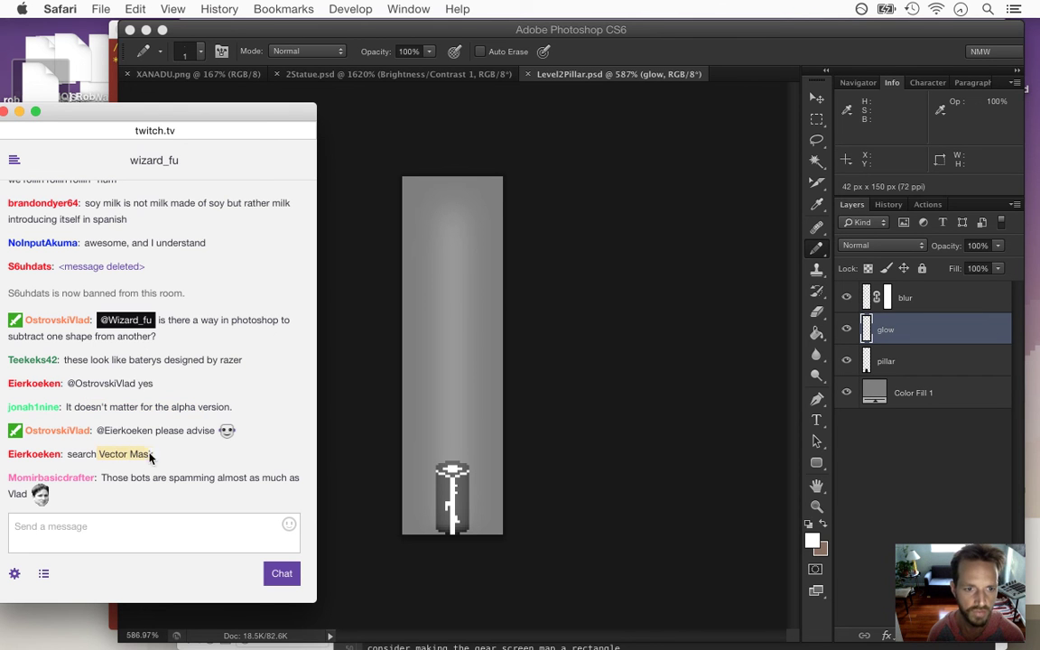
Create a new 205 by 205 pixel transparent RGB document in Photoshop at 144 pixels/inch
left_click(356, 381)
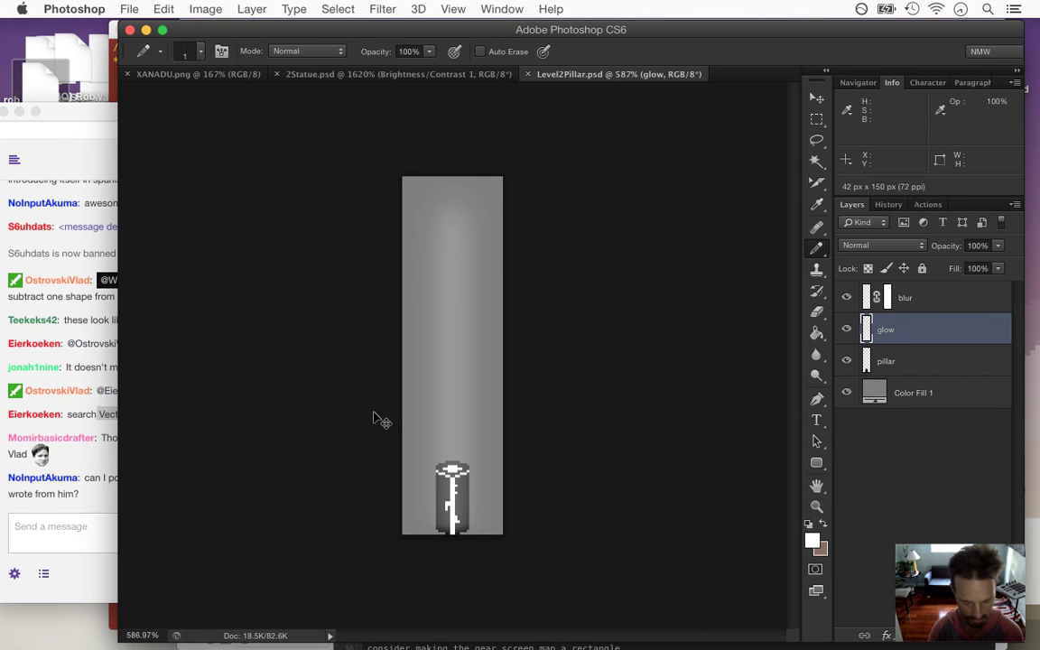
key("super+n")
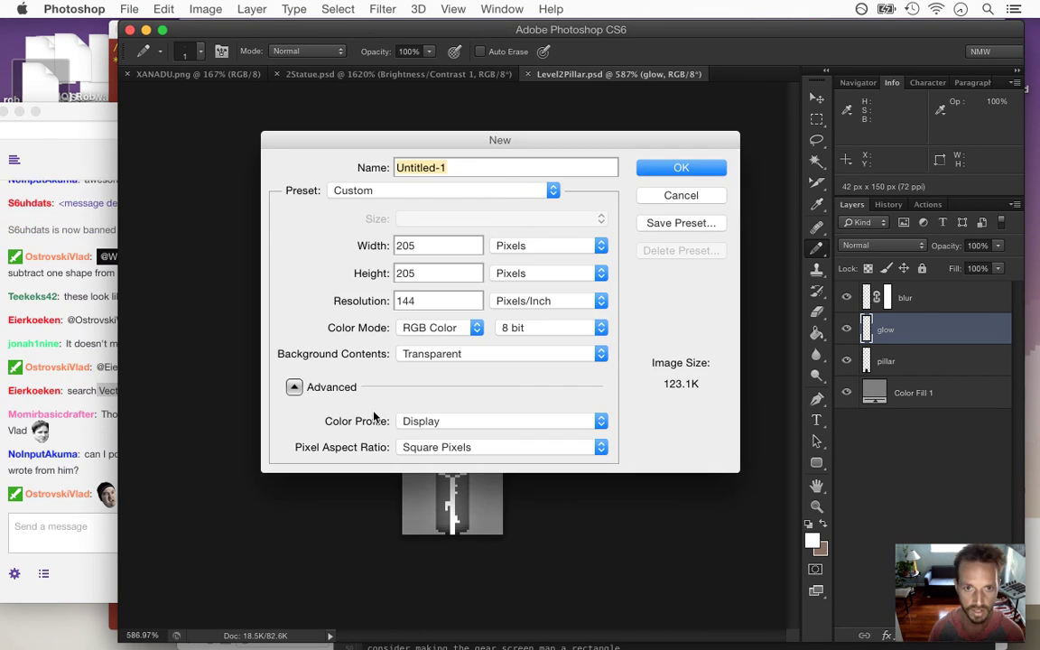
left_click(708, 164)
left_click_drag(400, 332, 679, 366)
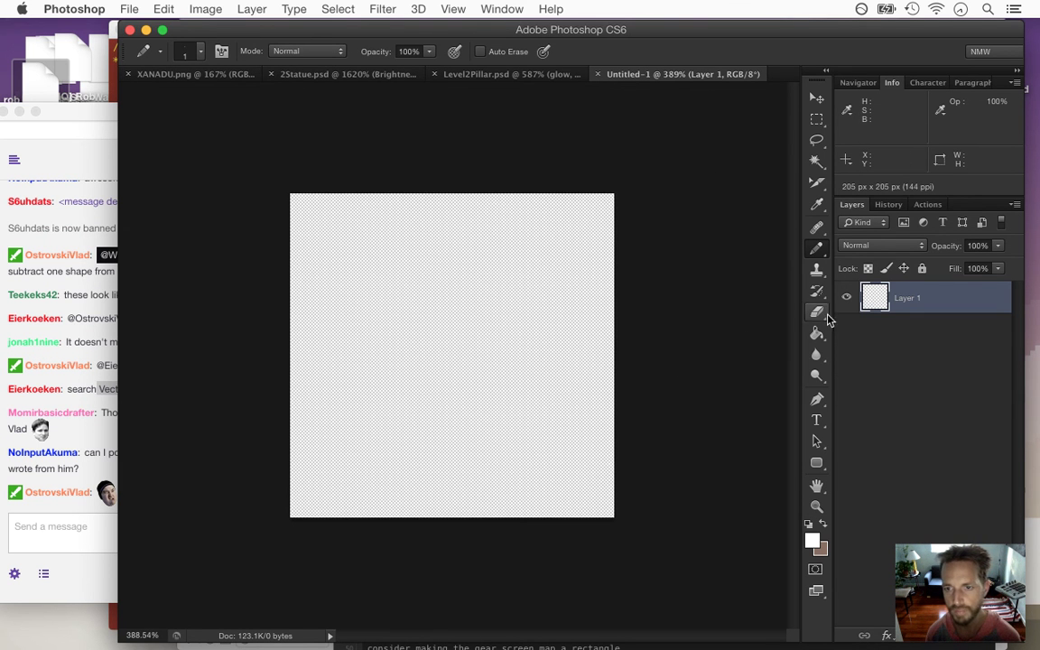
mouse_move(352, 266)
left_mouse_down()
mouse_move(338, 304)
mouse_move(379, 319)
mouse_move(366, 248)
mouse_move(339, 296)
mouse_move(388, 316)
left_mouse_up()
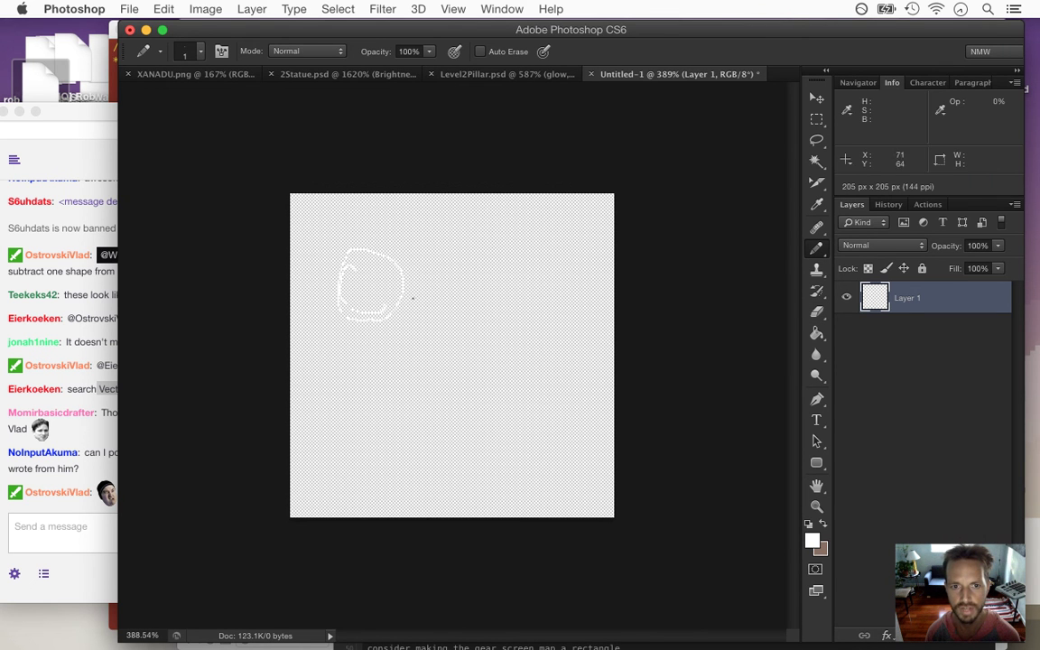
Fill a rectangle about 92 by 83 px on Layer 1 with brown #897063, up and left of the canvas centre, and deselect it
left_click(816, 118)
left_click(469, 293)
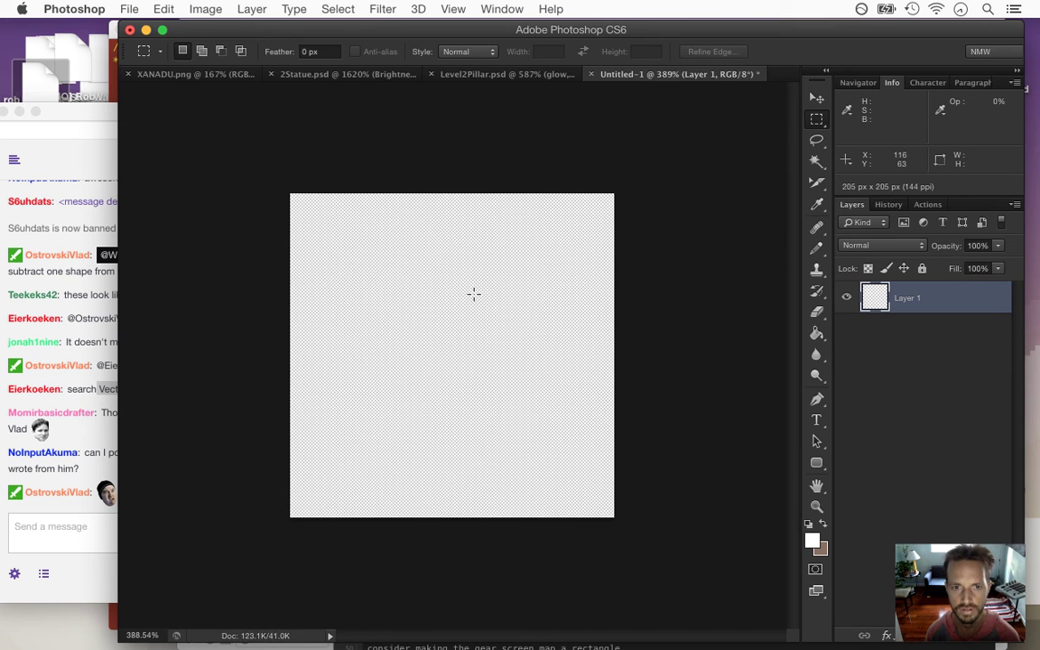
left_click_drag(325, 259, 471, 391)
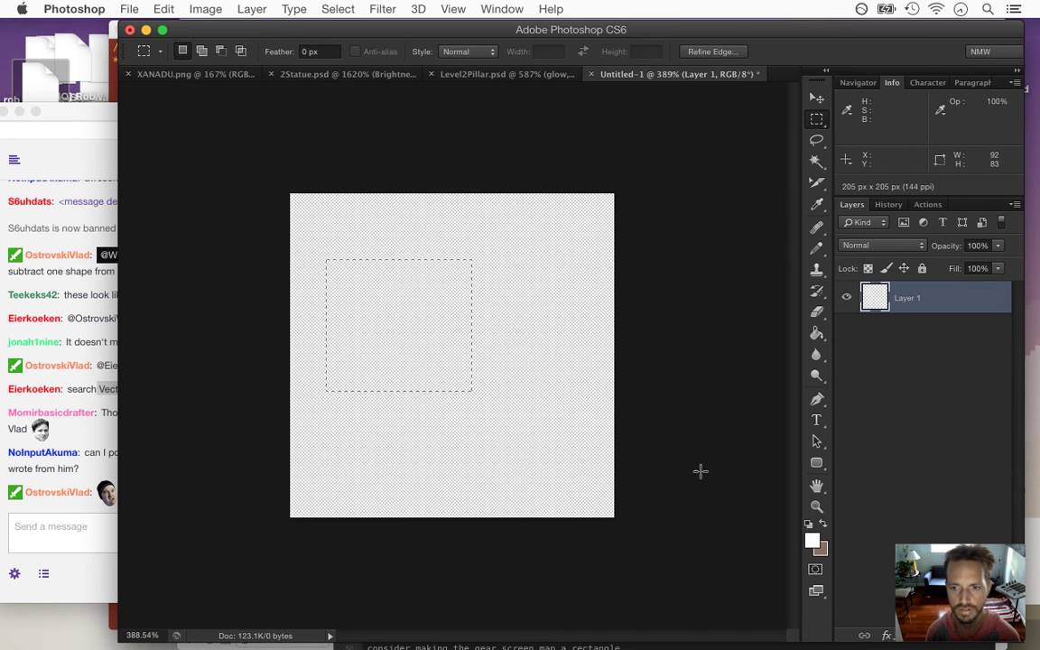
key("b")
left_click(820, 548)
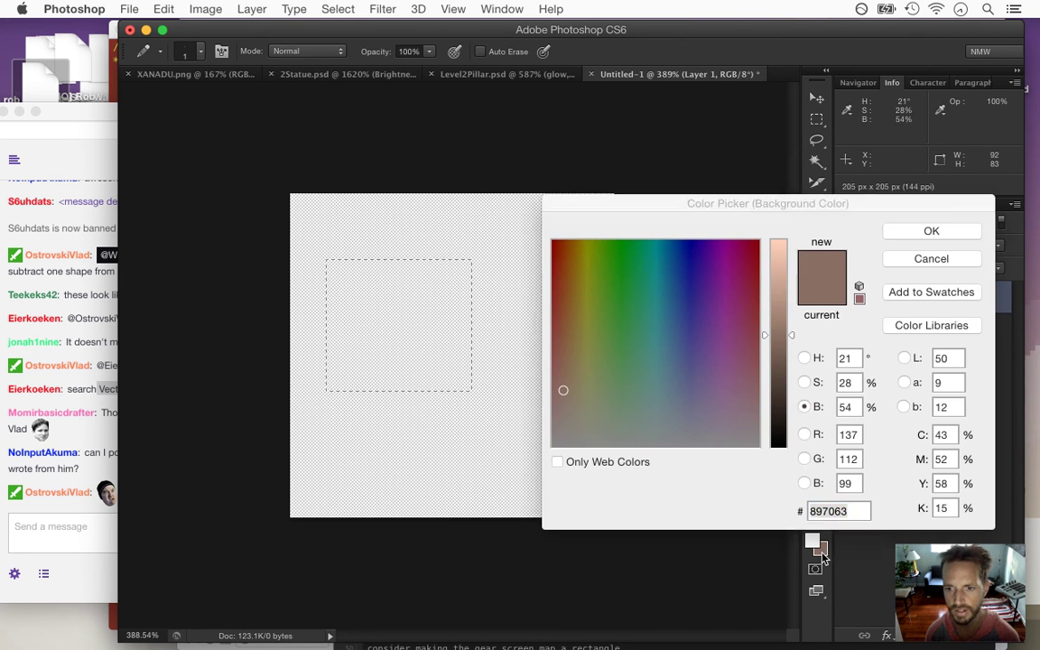
left_click(931, 231)
key("x")
key("g")
left_click(387, 300)
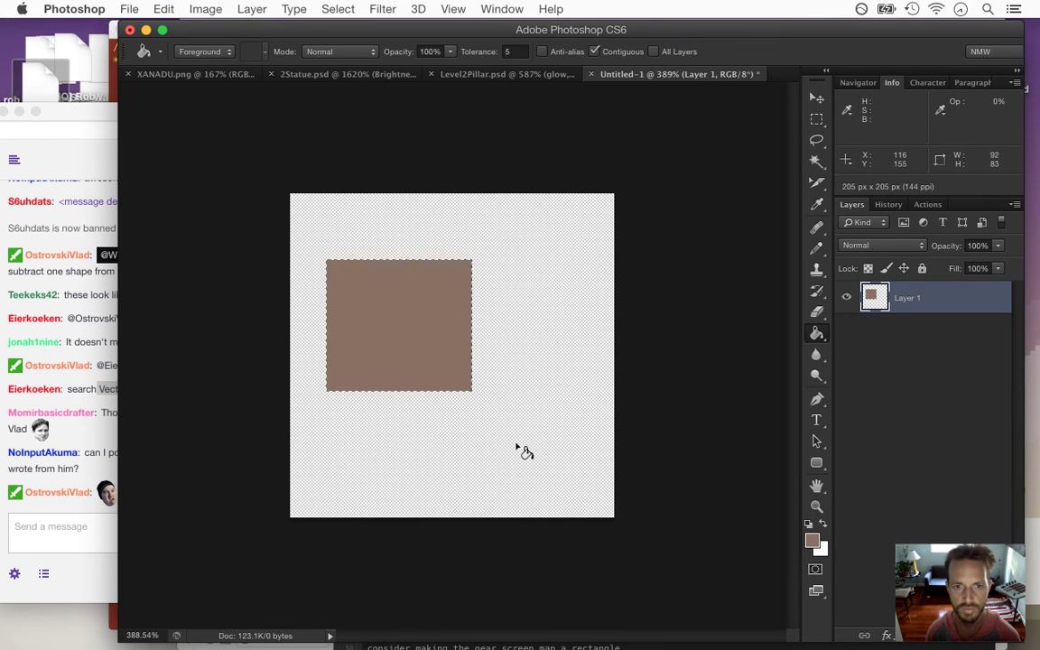
key("m")
key("super+d")
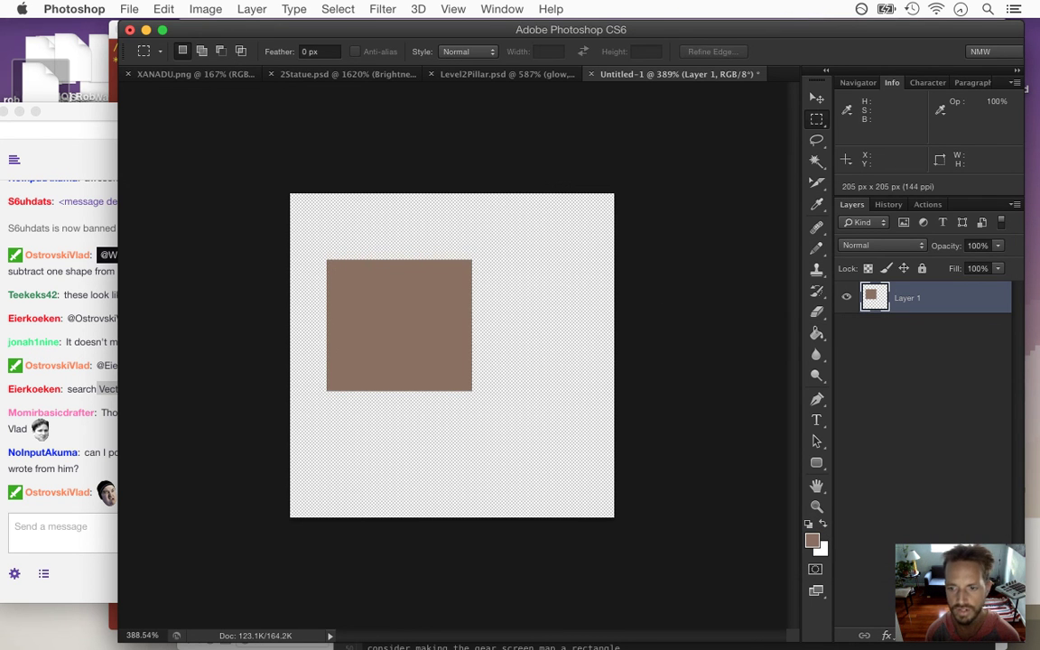
Add a new layer and fill a rectangle about 96 by 88 px overlapping the brown one's lower-right corner with #d5ae9a, ending deselected
left_click(973, 637)
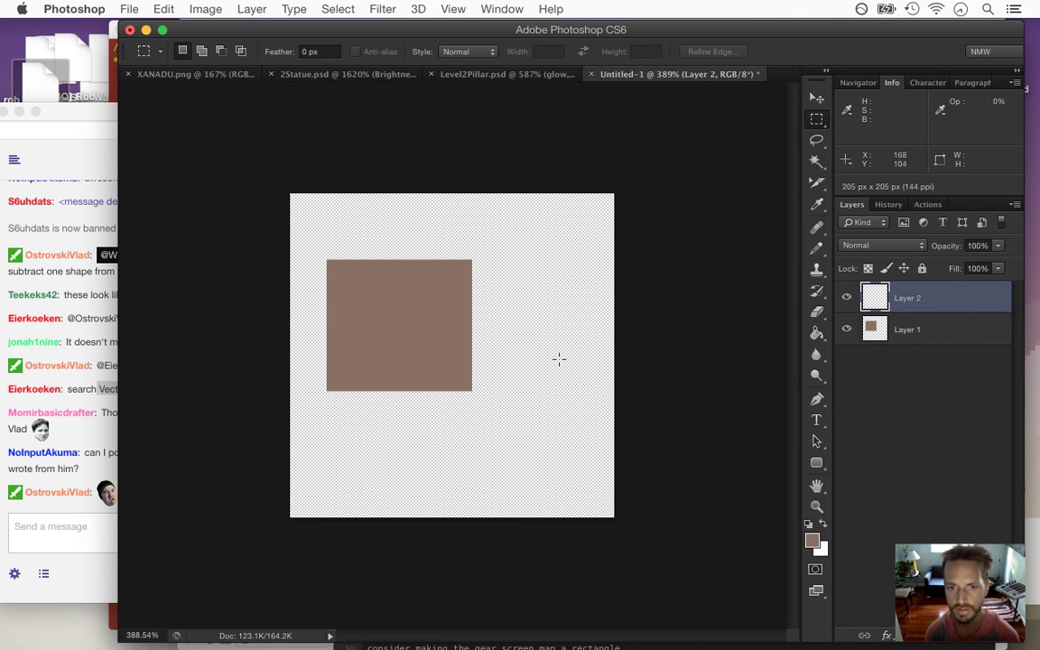
left_click_drag(416, 321, 566, 460)
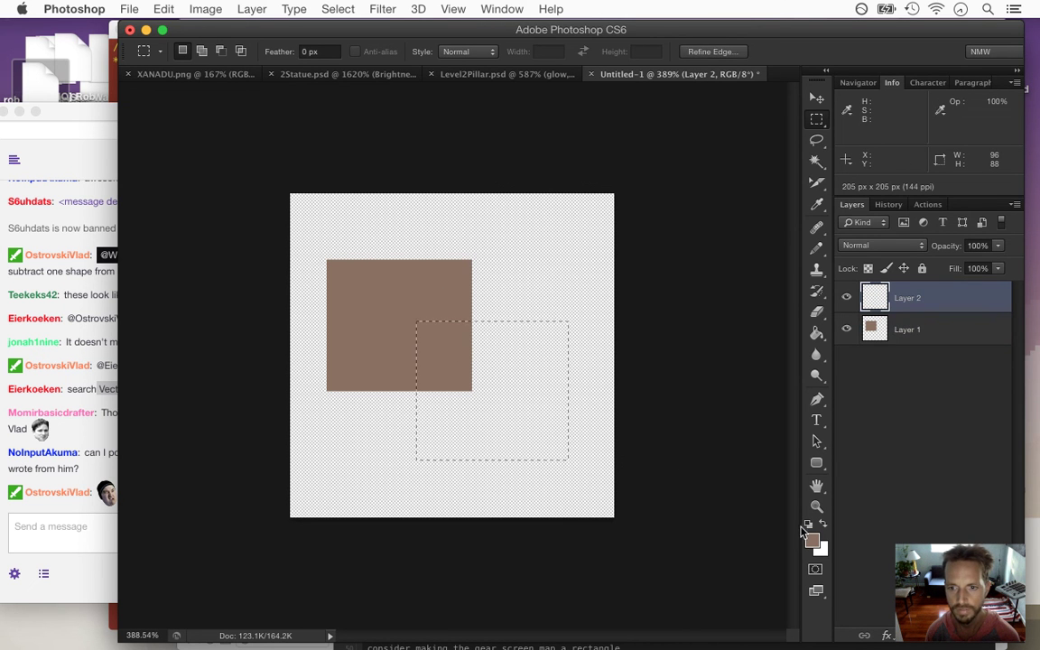
left_click(811, 540)
left_click(781, 286)
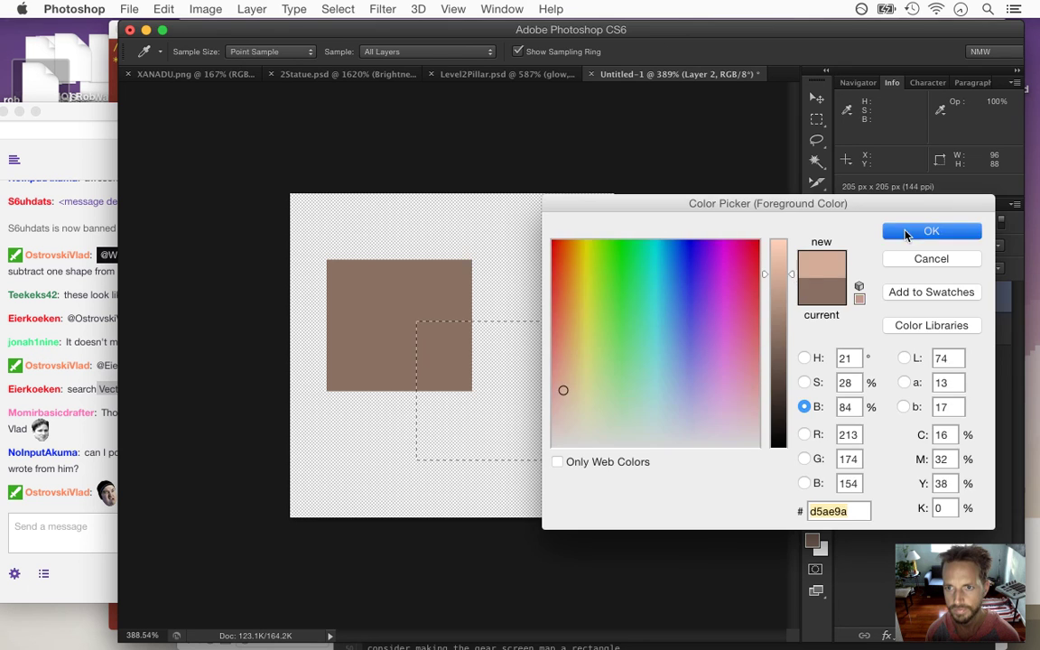
left_click(911, 231)
key("g")
left_click(496, 436)
key("m")
key("ctrl+d")
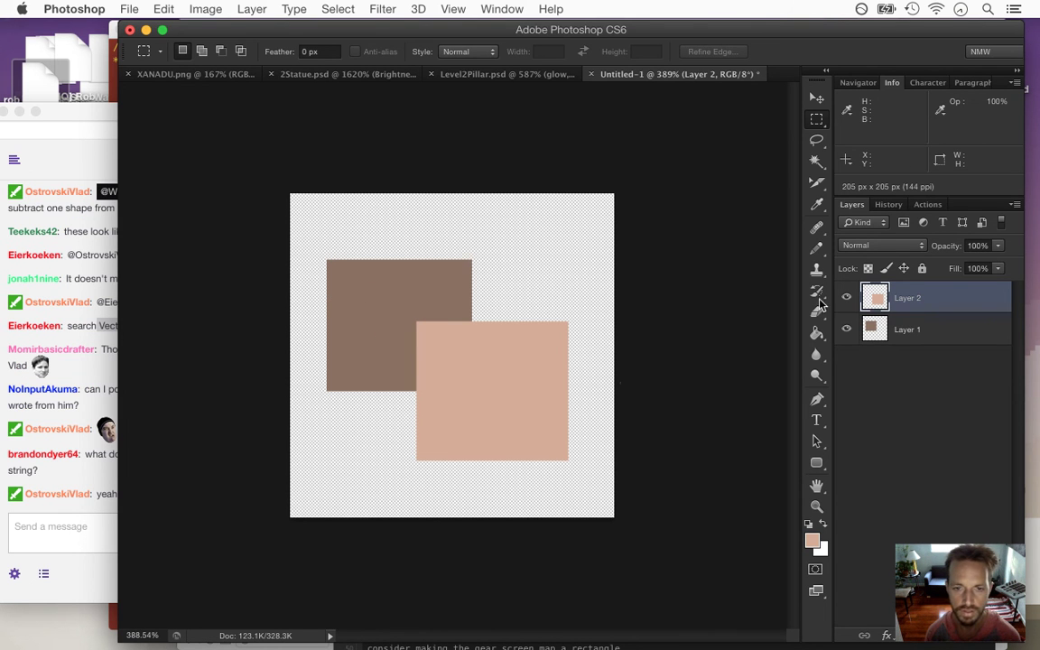
Load Layer 1's rectangle outline as the selection and delete that area from Layer 2, leaving nothing selected
left_click(878, 300, "super")
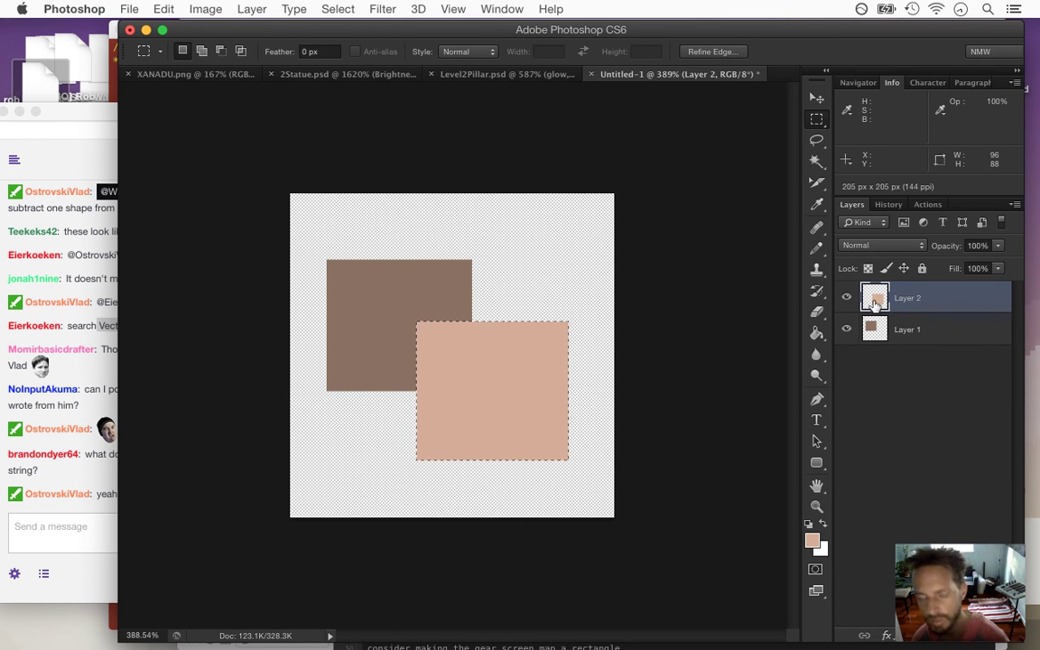
key("super+d")
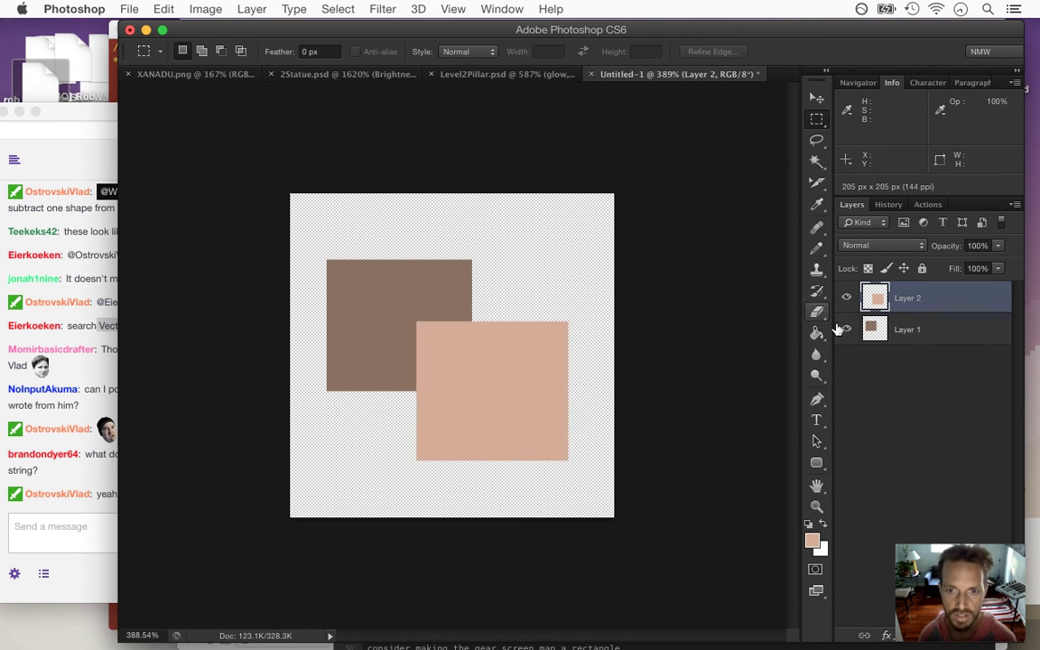
left_click(881, 311, "super")
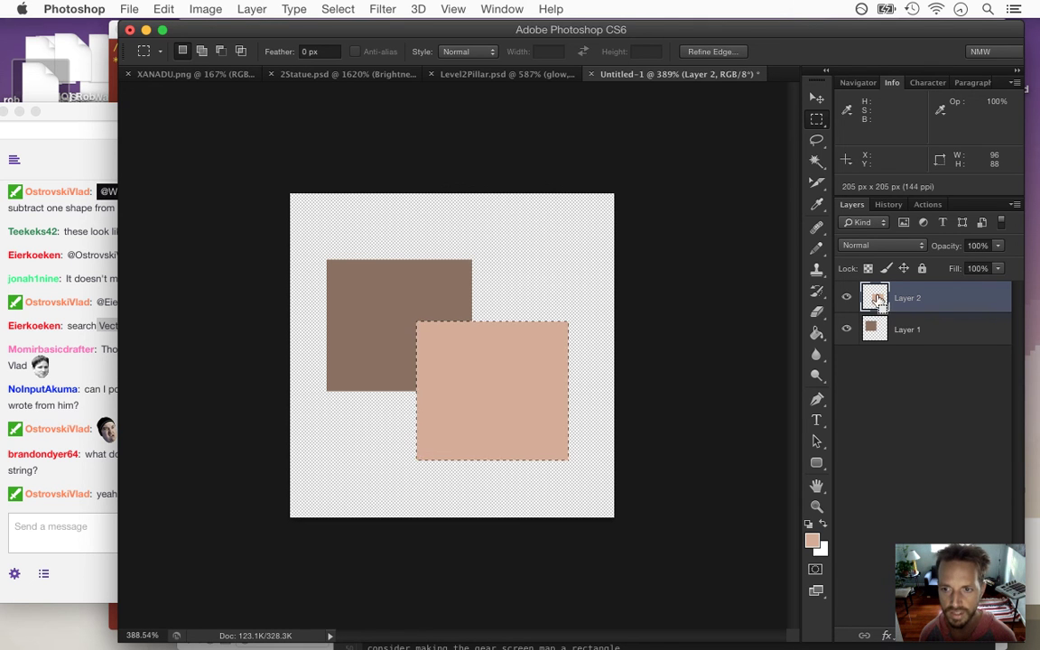
left_click(873, 330, "super")
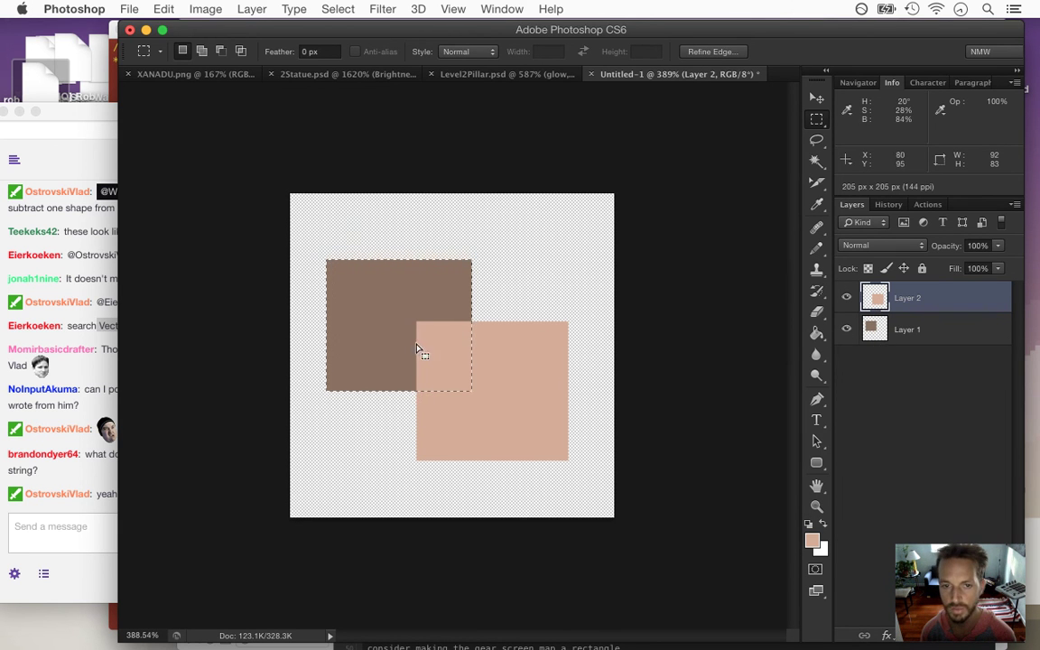
key("Delete")
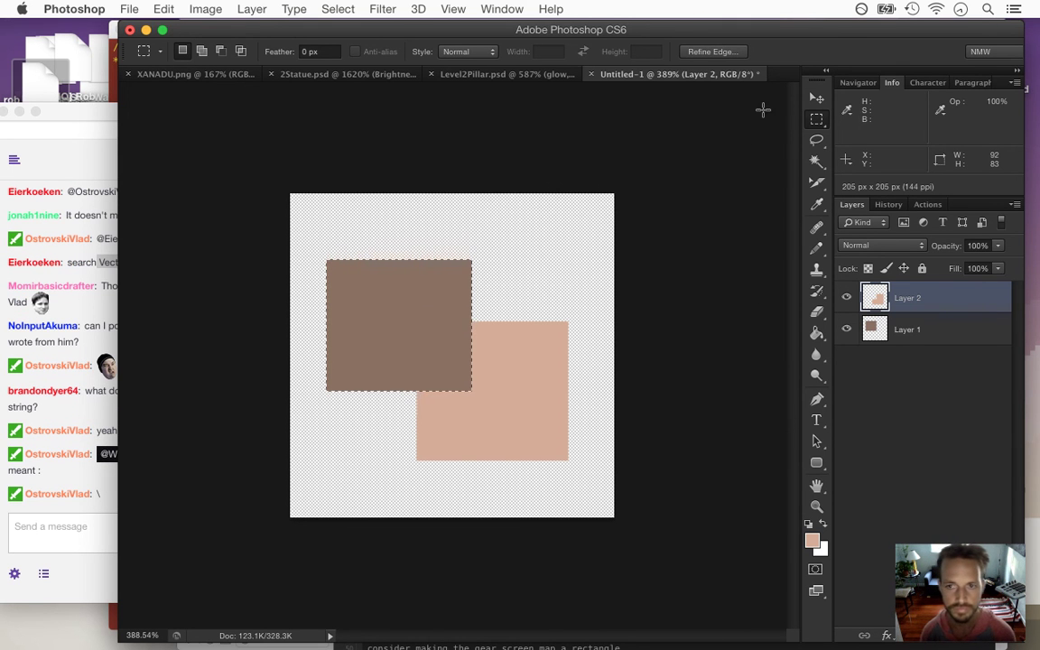
Switch to the Twitch chat in Safari and read the messages about the book chapter link and the story-test string
left_click(106, 310)
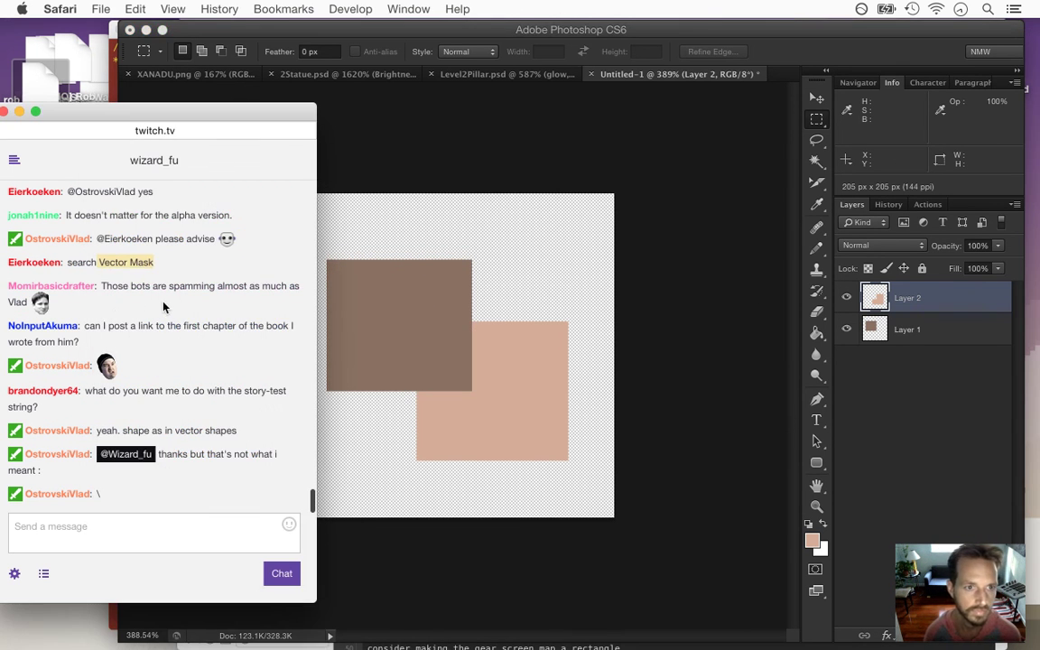
left_click_drag(130, 287, 136, 272)
left_click(197, 315)
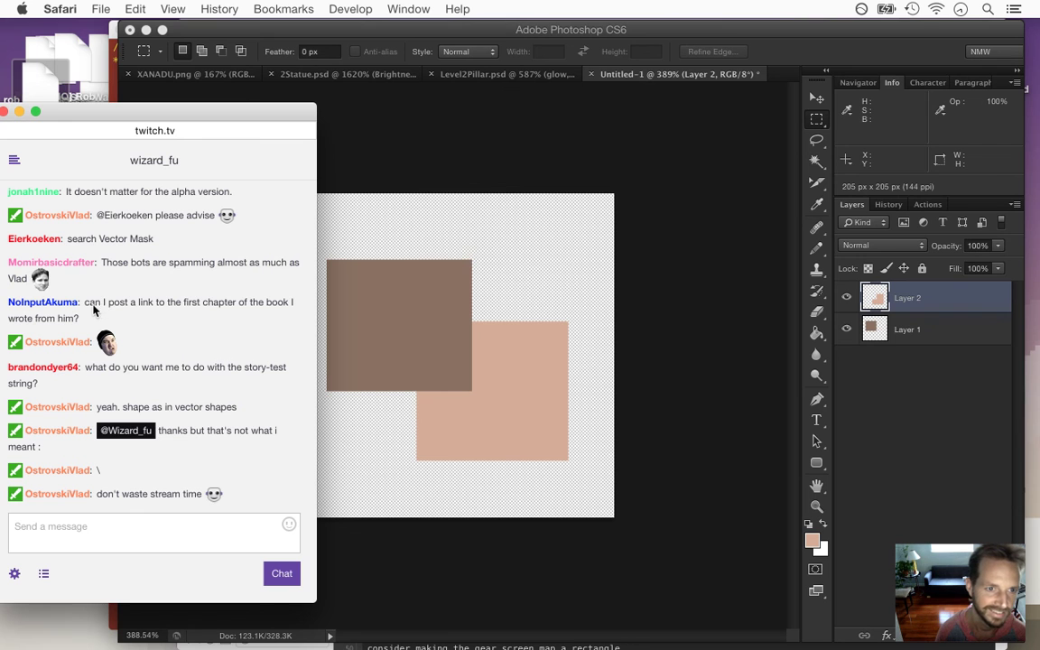
left_click_drag(104, 307, 150, 319)
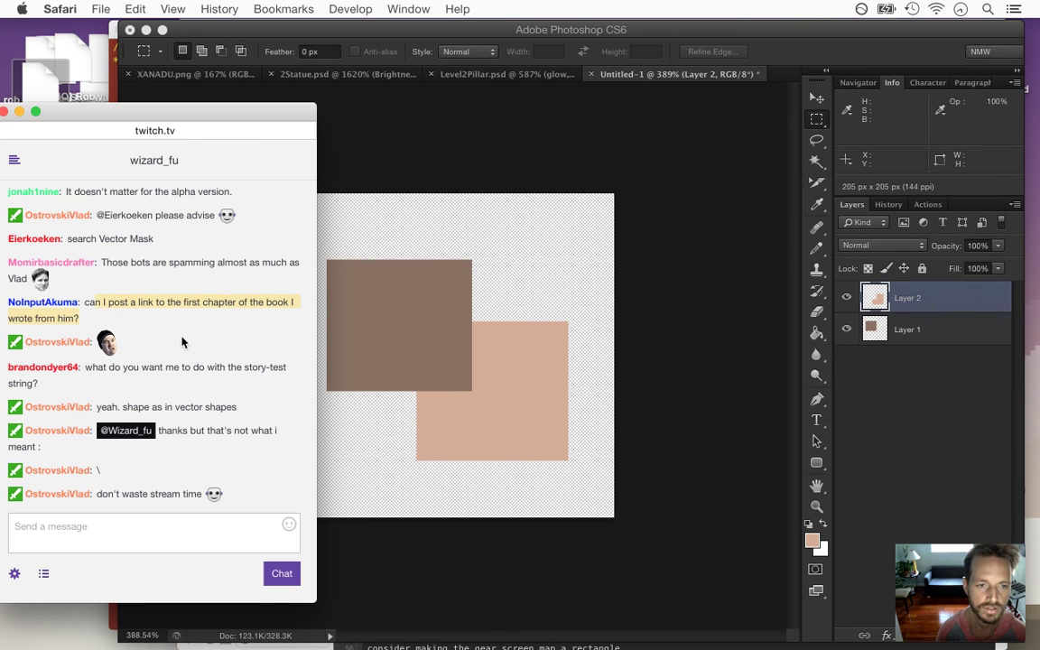
left_click(127, 380)
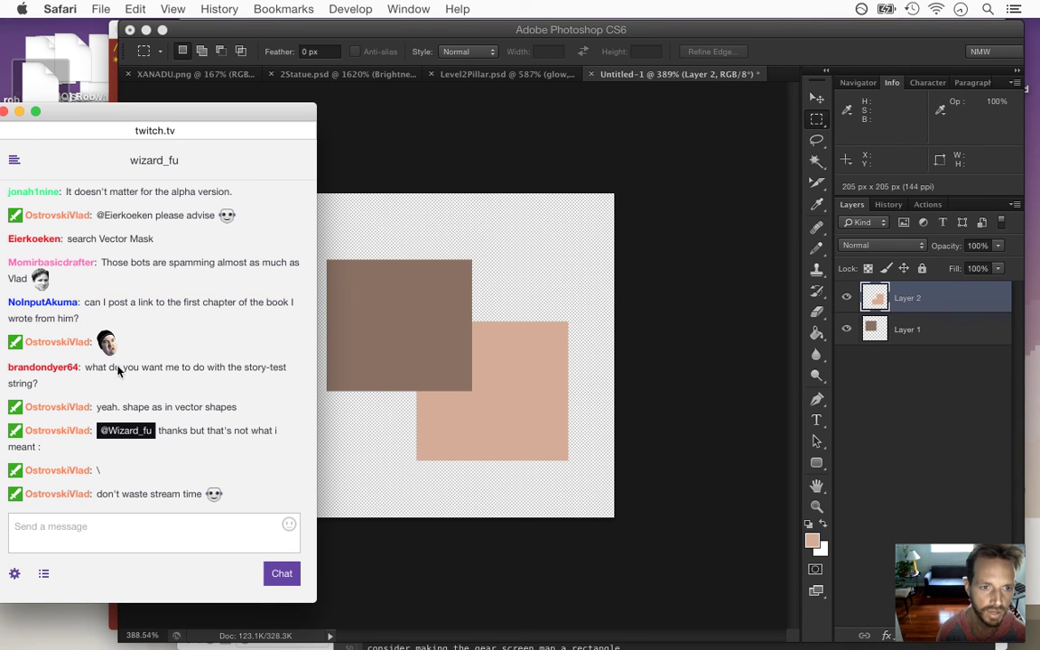
left_click_drag(135, 373, 177, 385)
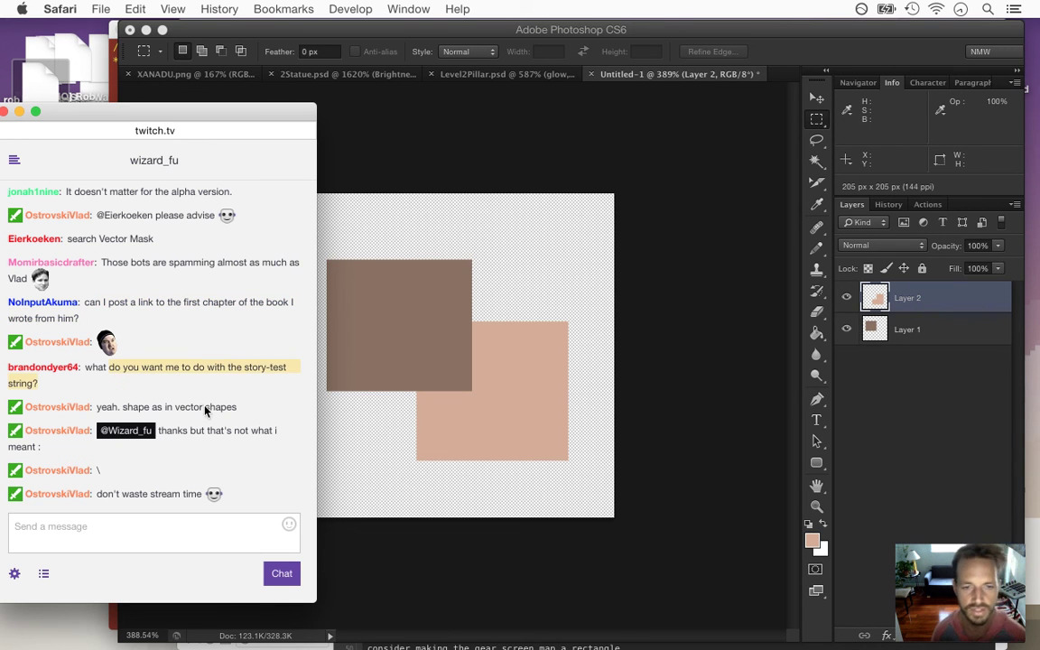
left_click(241, 395)
left_click_drag(278, 369, 288, 380)
left_click(246, 371)
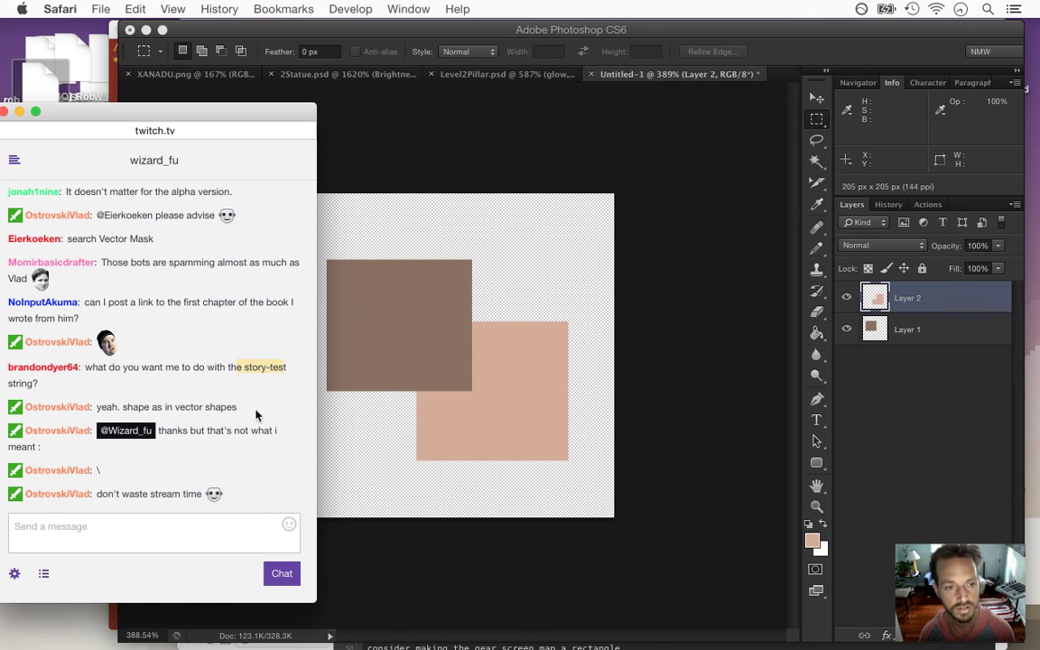
left_click_drag(157, 366, 246, 395)
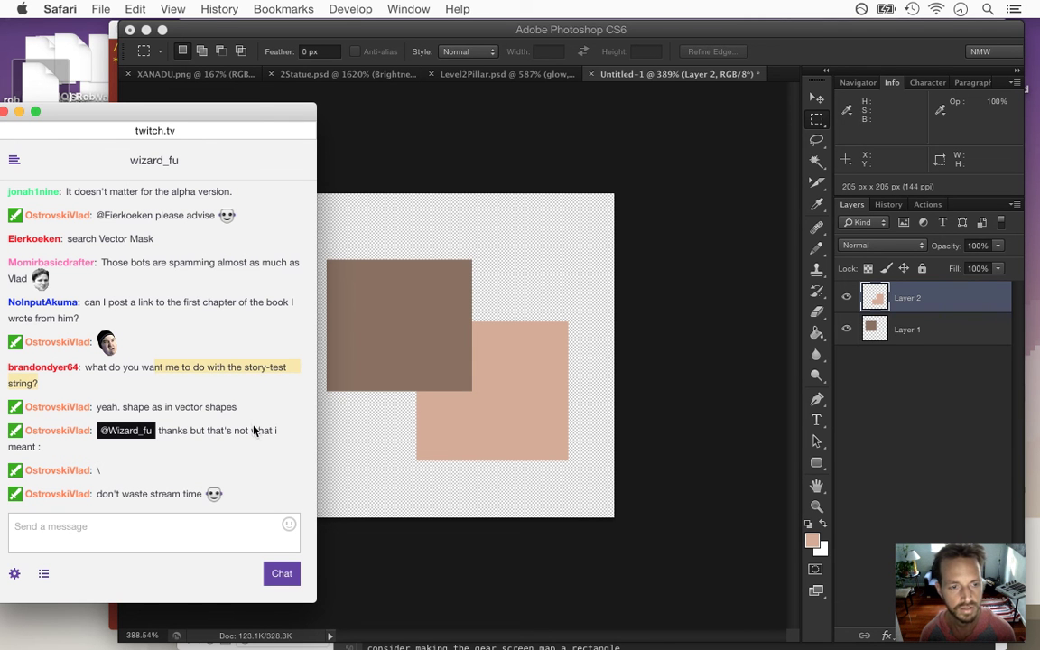
Switch to Xcode and add the line "remove the test string from strings" at the start of the low prio list in Ideas.txt
key("super+Tab")
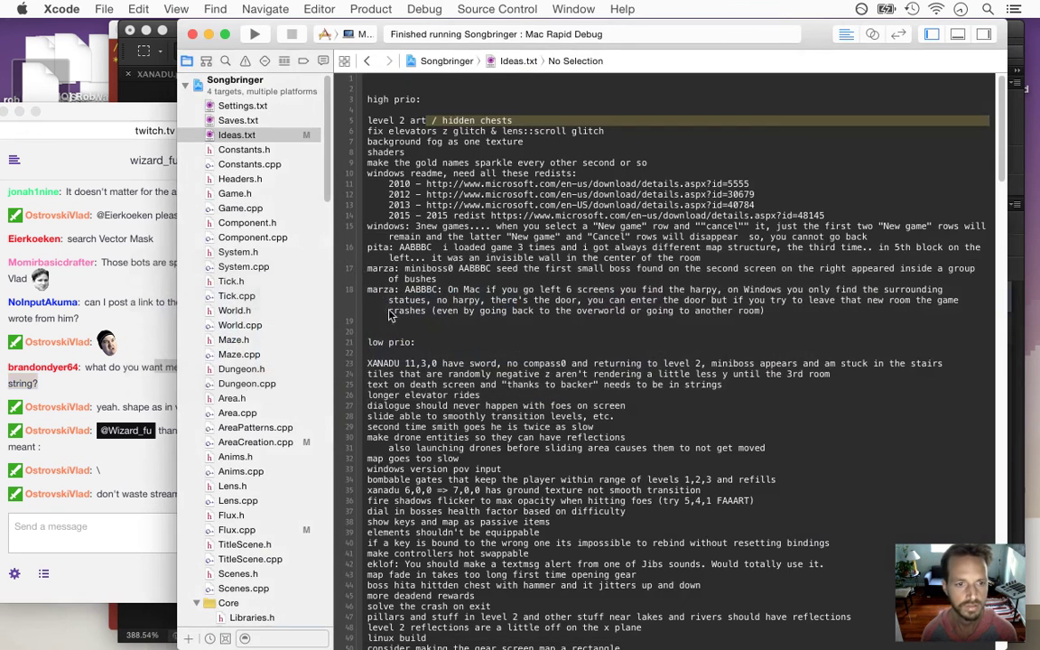
left_click(289, 140)
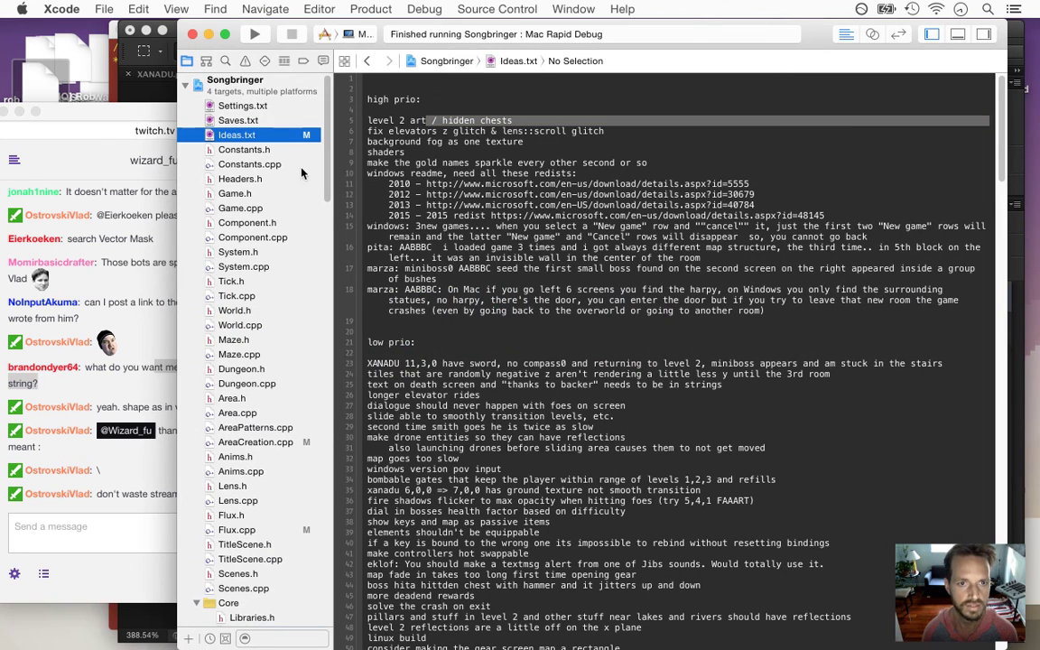
left_click(443, 354)
key("Return")
type("remove the test")
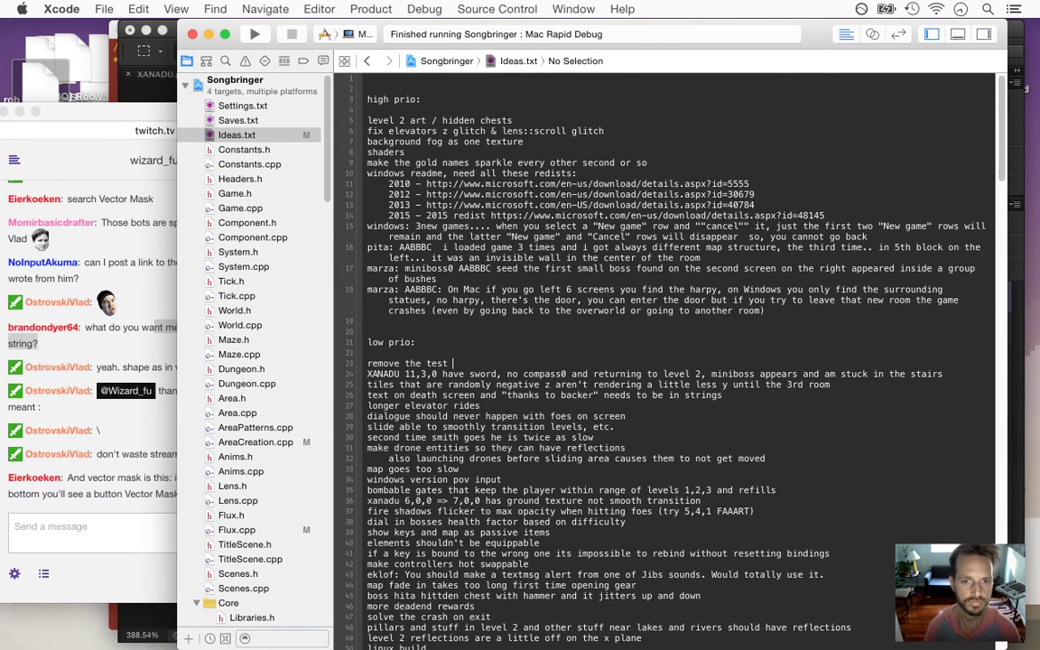
type(" string from strings")
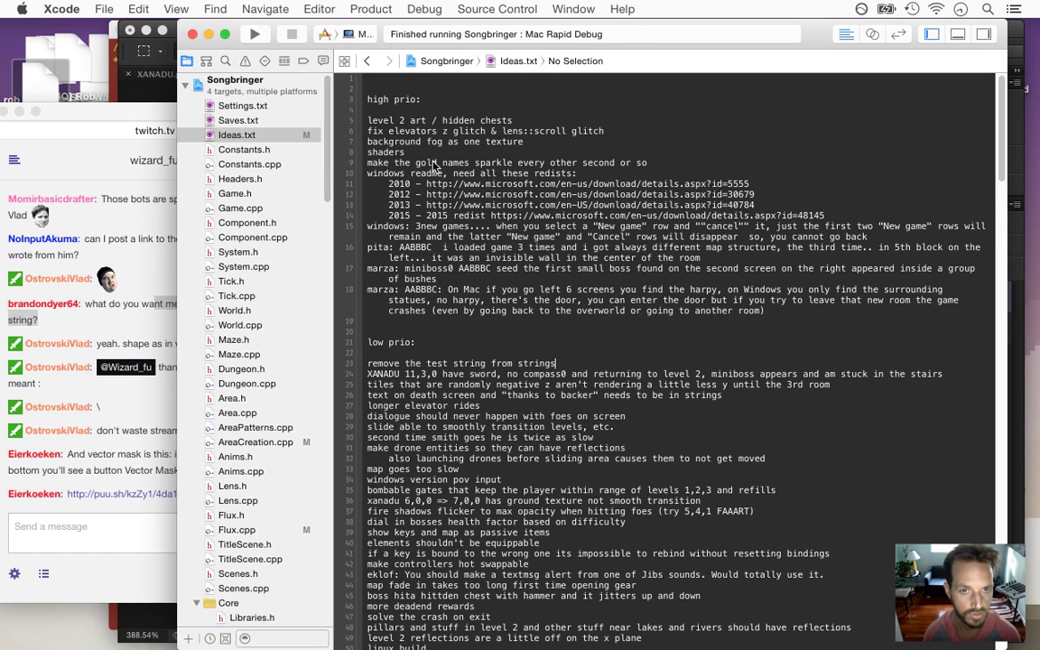
left_click(371, 61)
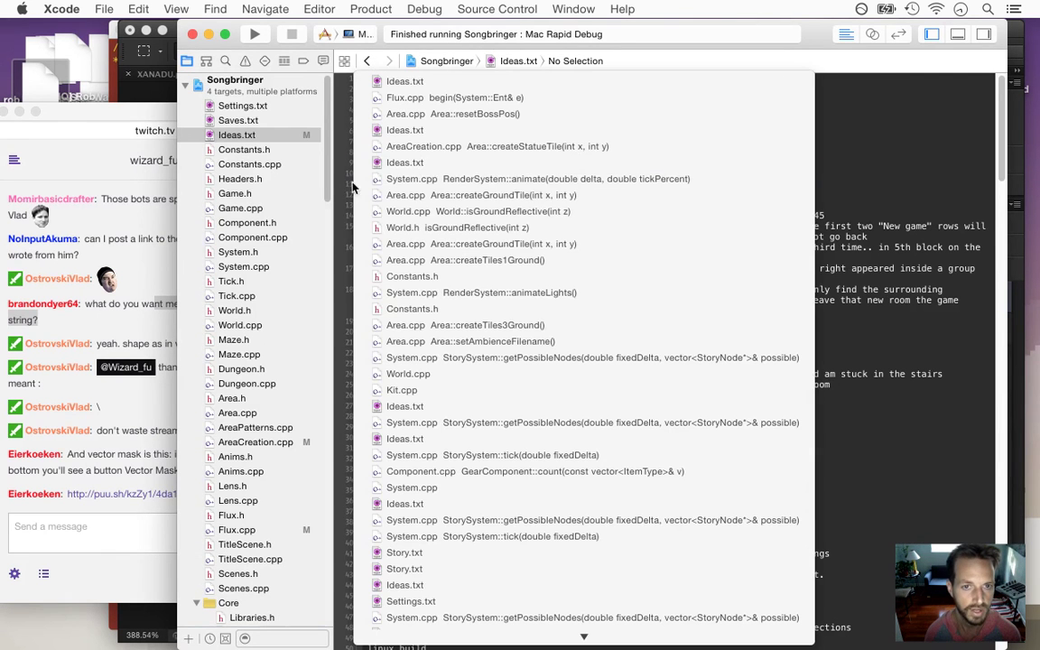
key("Escape")
left_click(368, 62)
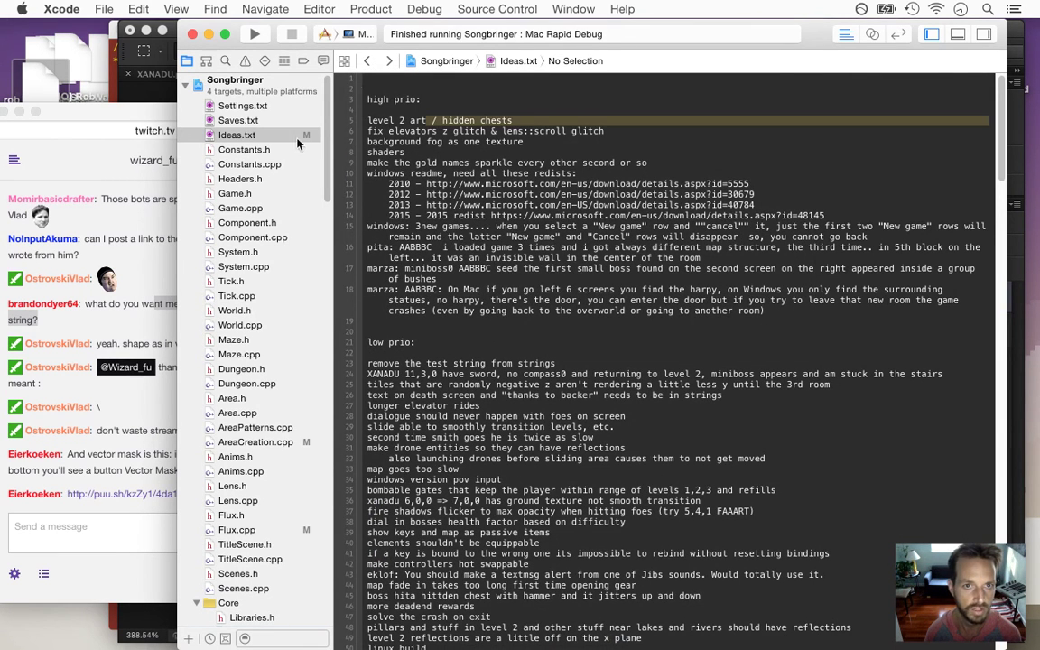
Switch back to the Twitch chat in Safari and read the reply explaining how to add a vector mask
left_click(156, 403)
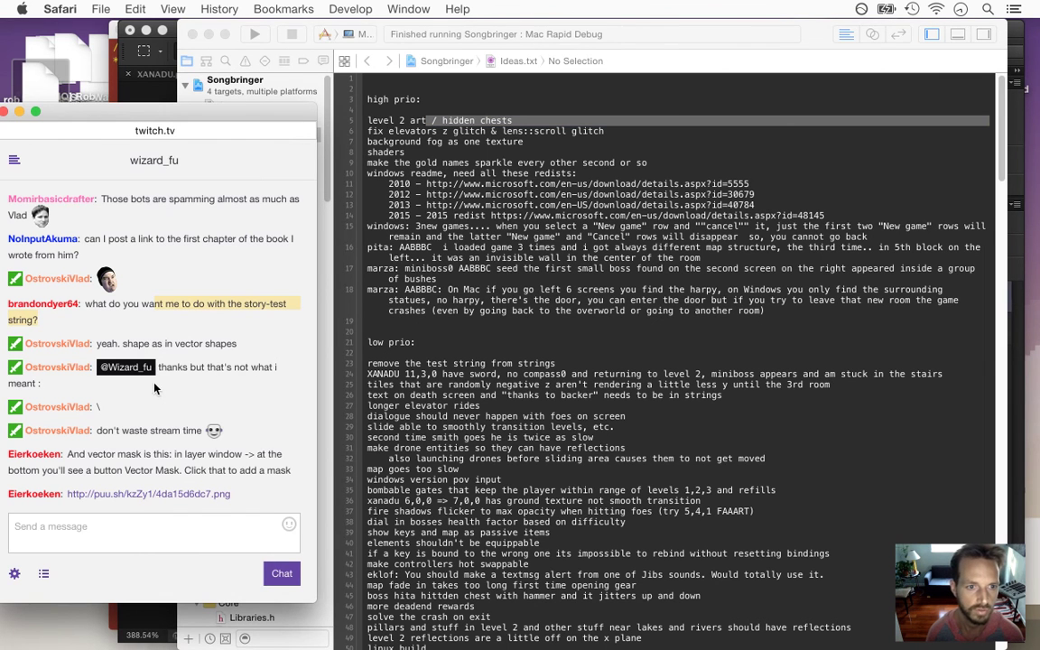
left_click(125, 338)
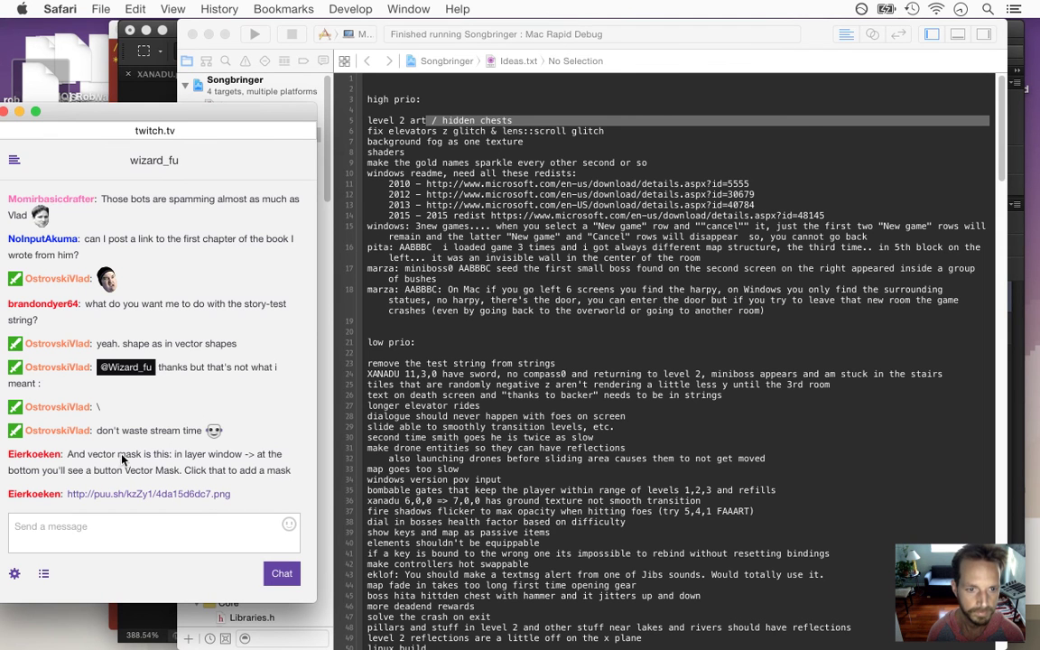
left_click_drag(106, 452, 171, 466)
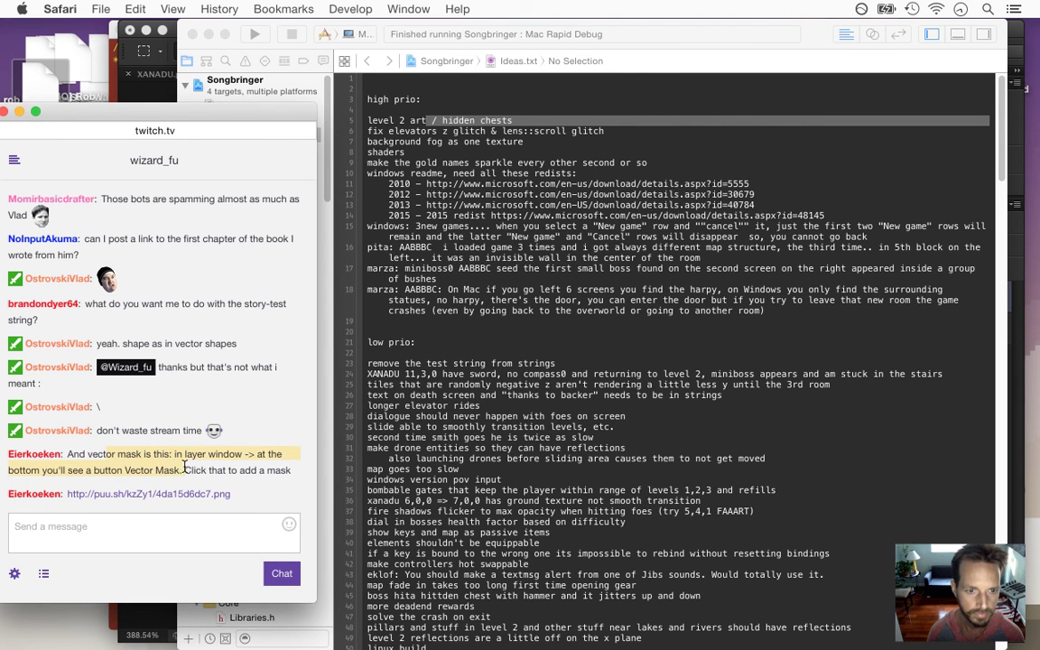
Open the puu.sh image linked in the chat, view it in a new window, and close it
left_click(218, 501)
left_click(223, 492)
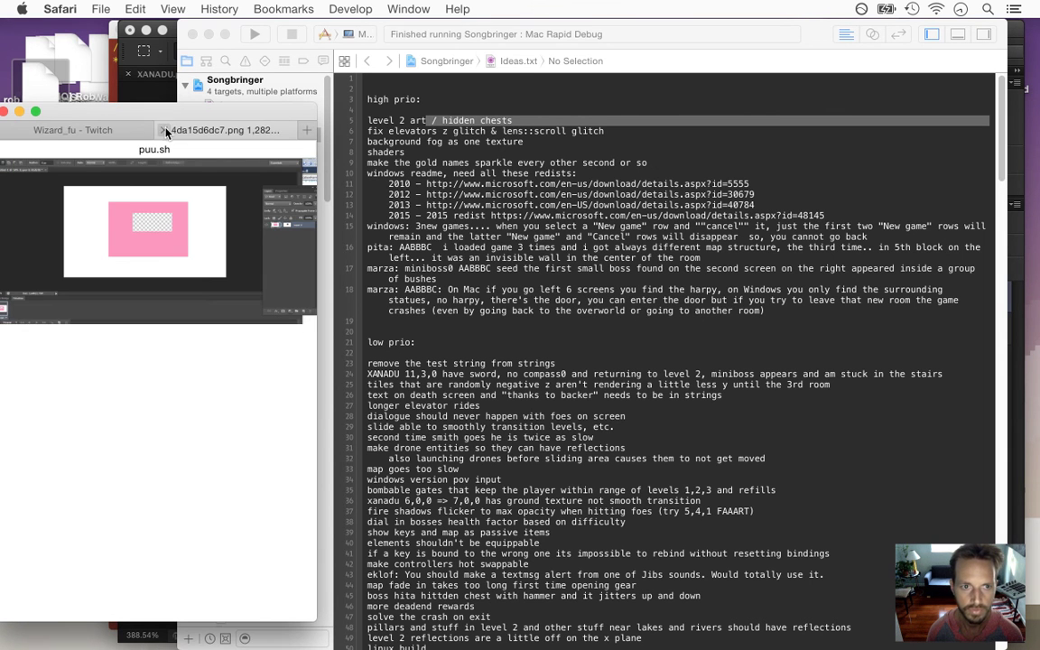
left_click(165, 132)
right_click(204, 494)
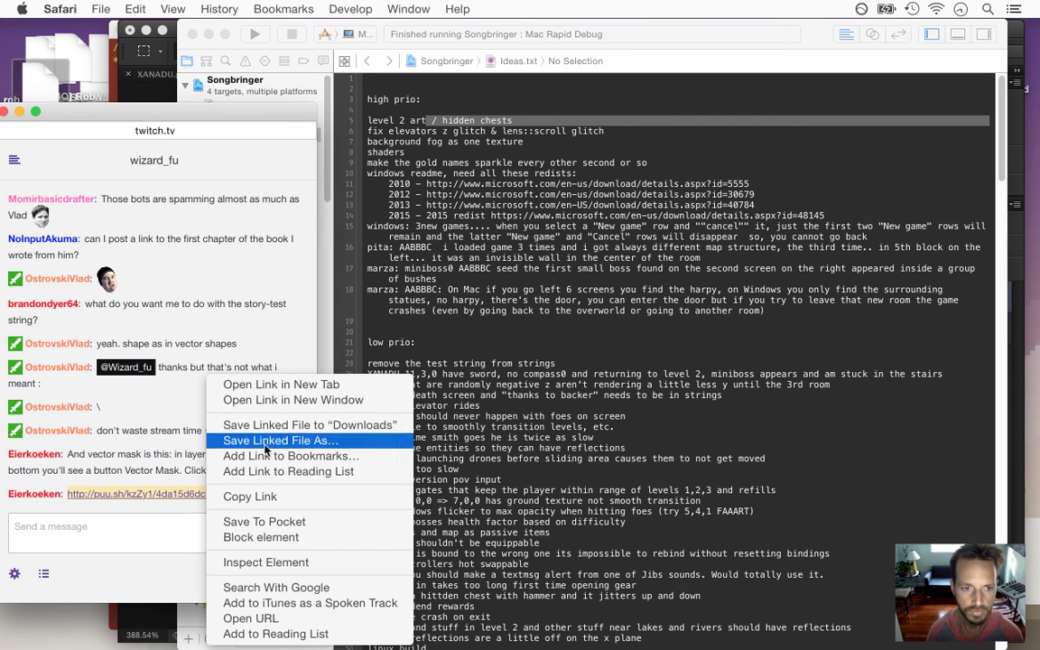
left_click(303, 397)
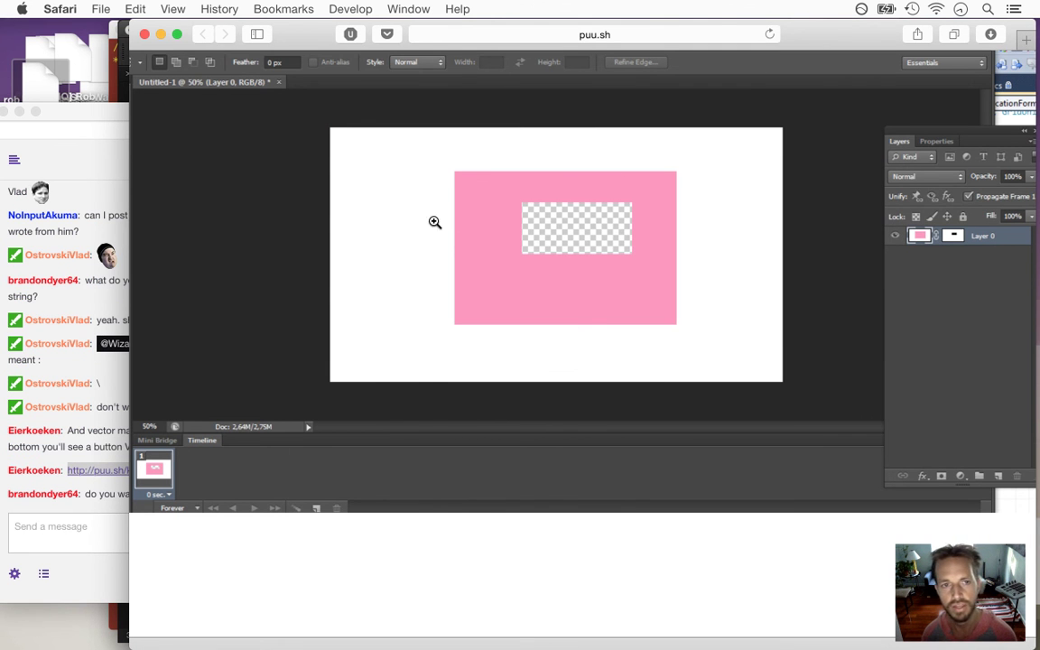
key("super+w")
Switch to Photoshop and close the Untitled-1 document without saving it
key("super+Tab")
key("super+Tab")
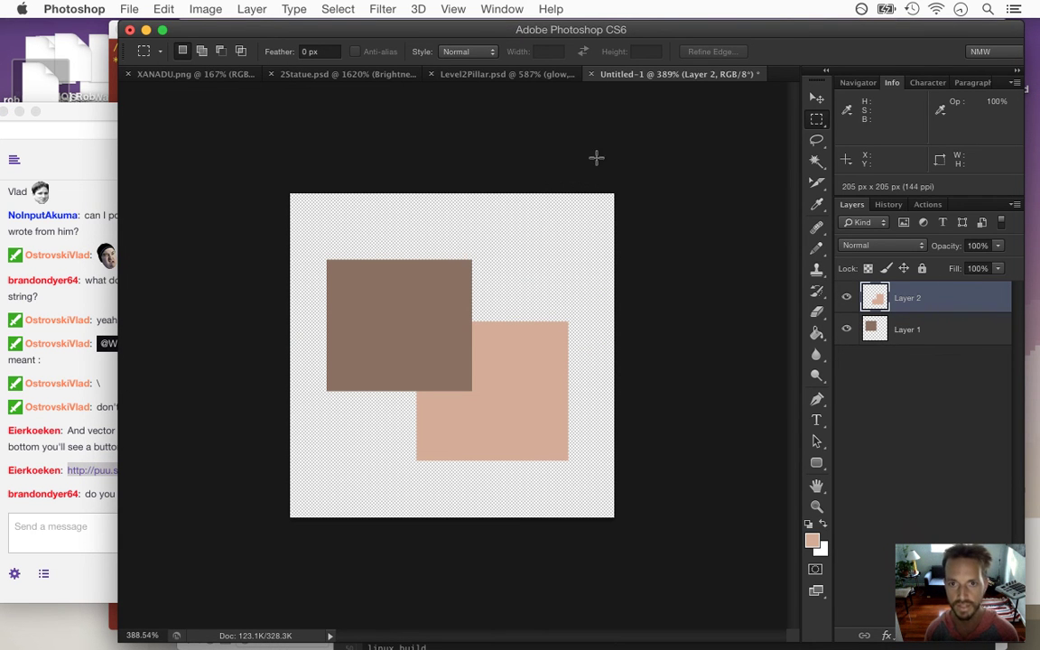
left_click(592, 74)
left_click(470, 241)
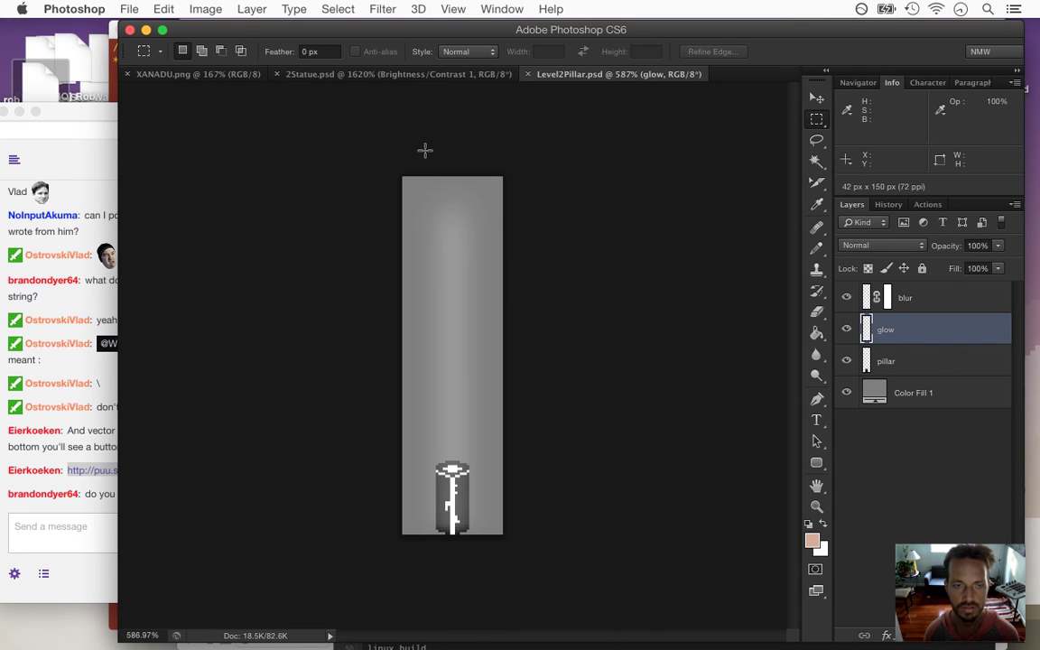
Switch to the Twitch chat and read the latest question about removing the test string
left_click(92, 396)
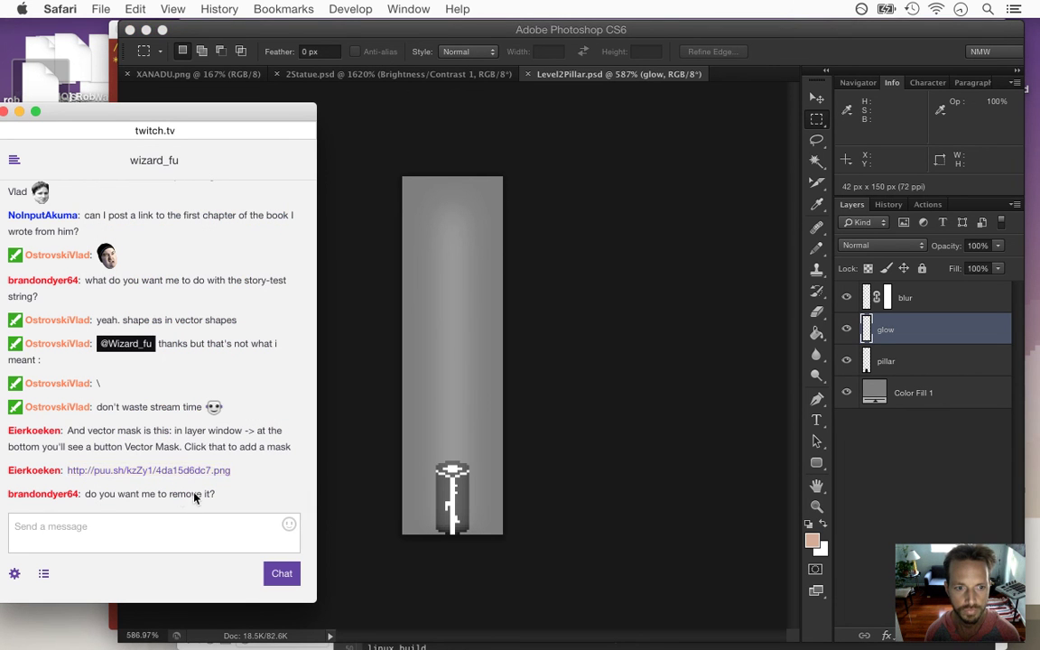
left_click_drag(102, 494, 216, 494)
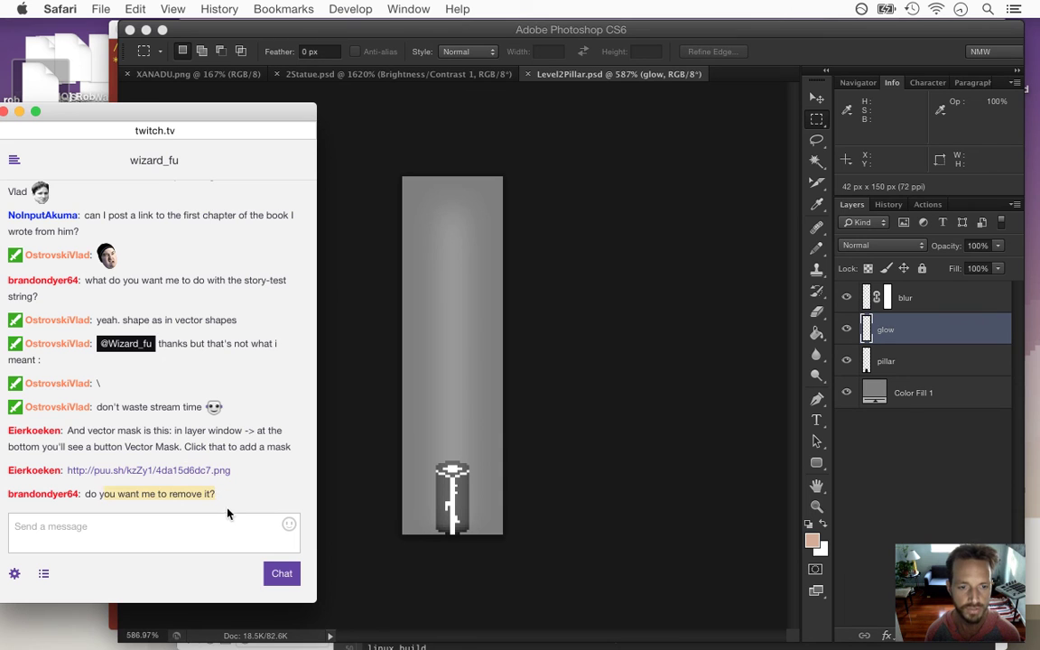
left_click(226, 504)
left_click_drag(140, 494, 217, 494)
Close Level2Pillar.psd in Photoshop and return to the high prio list of Ideas.txt in Xcode
left_click(647, 429)
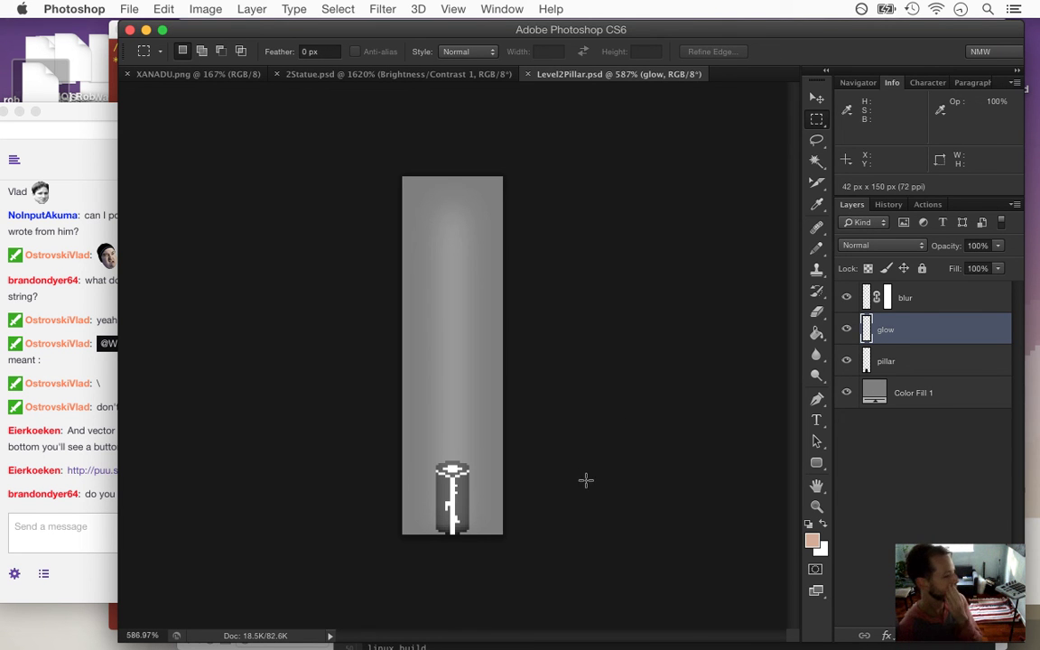
key("super+w")
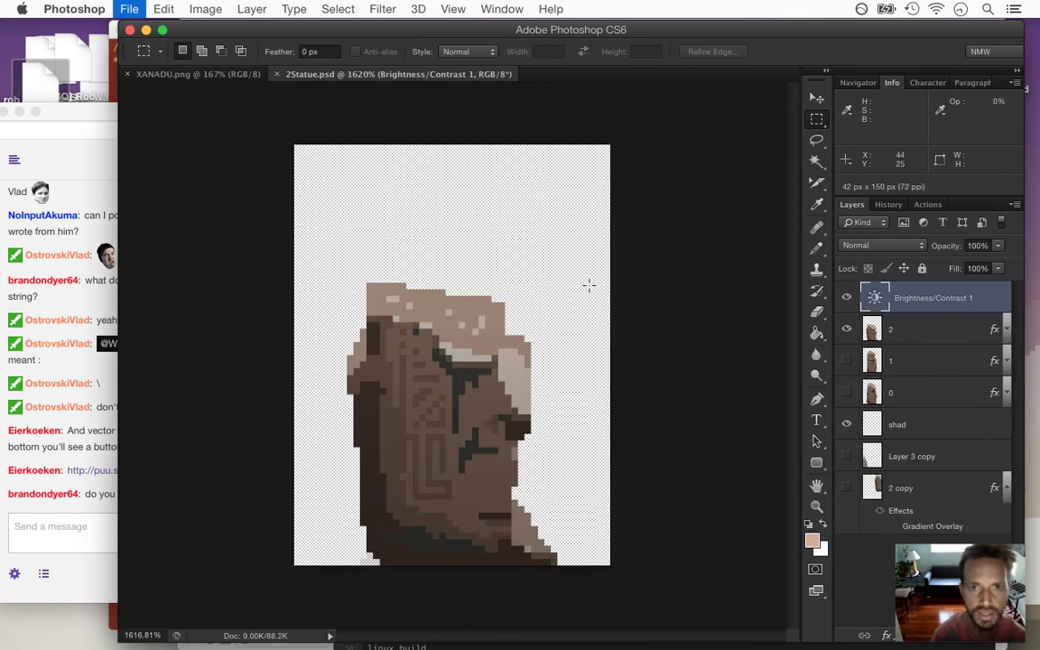
key("super+Tab")
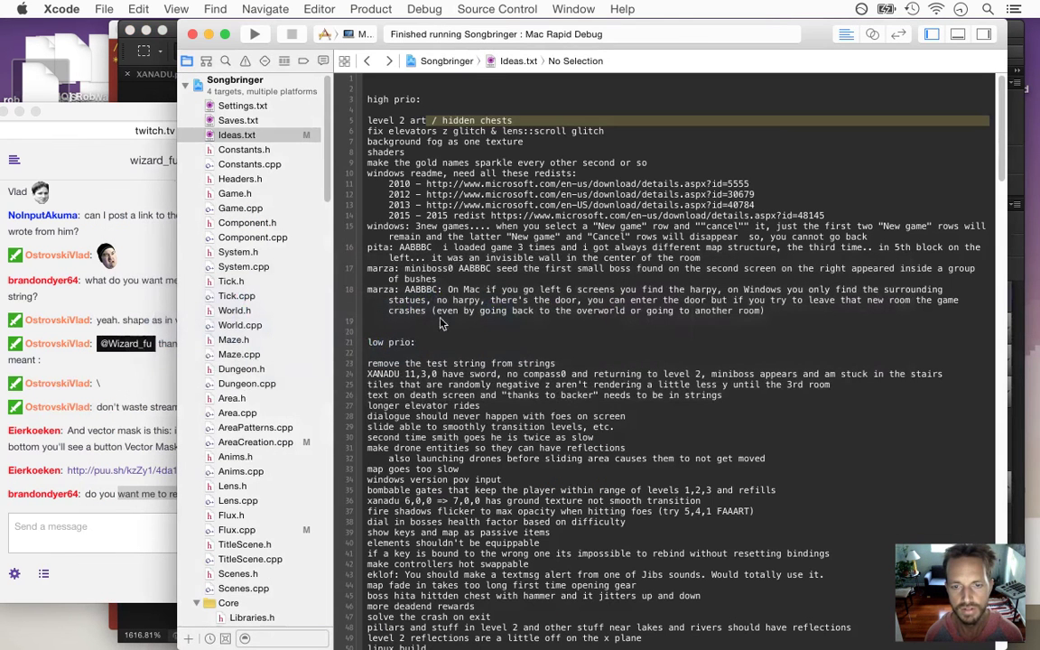
left_click(424, 152)
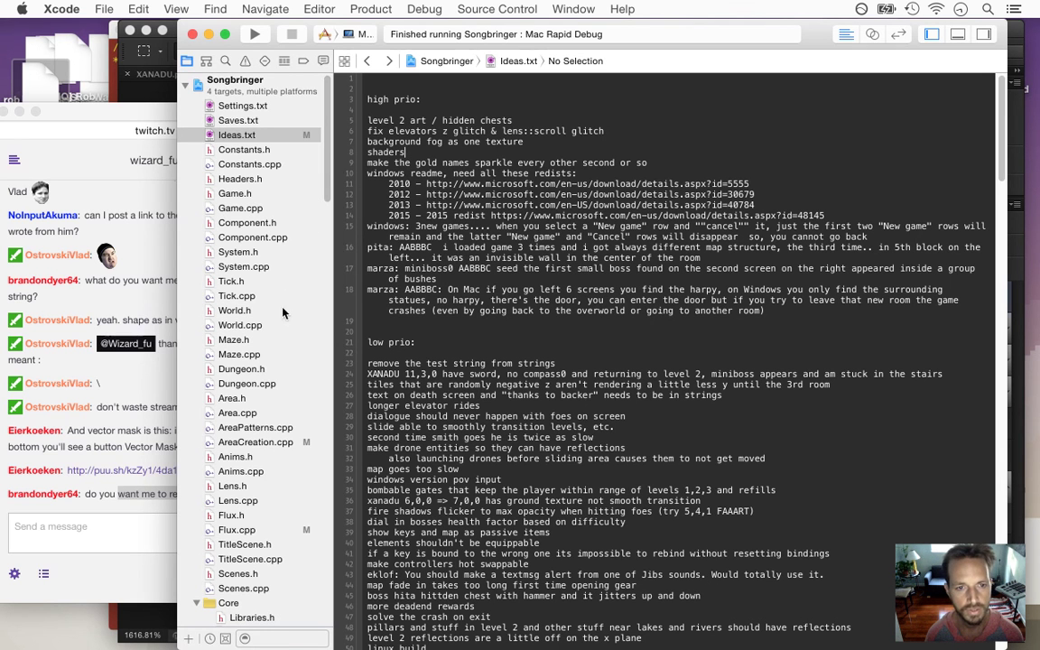
Open Area.cpp and search it for "tiles1grou" to locate the createTiles1Ground function
left_click(273, 414)
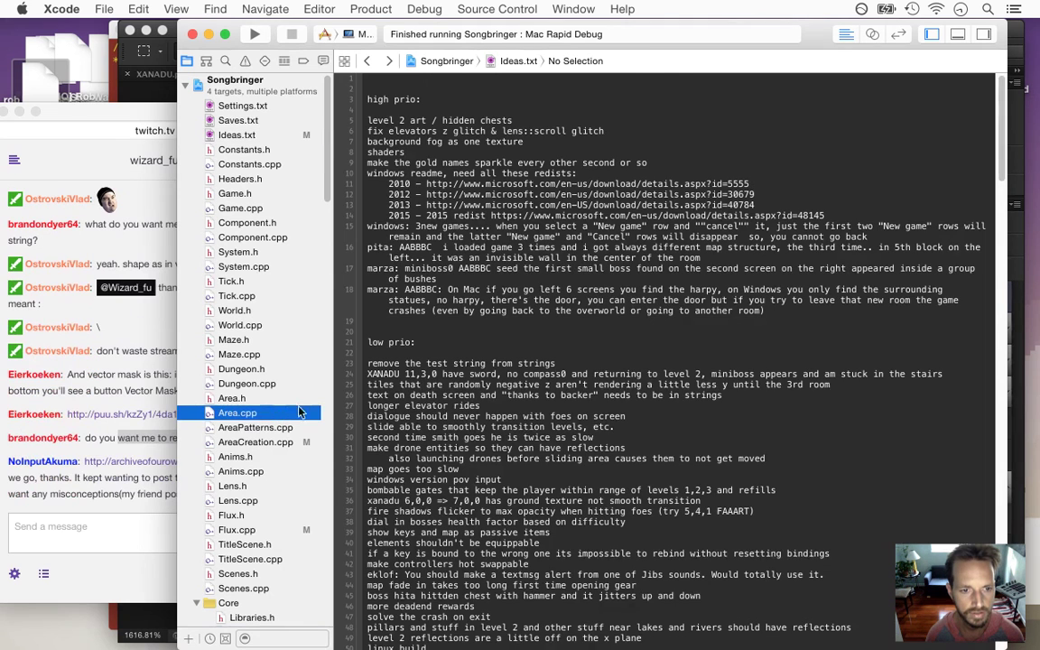
left_click(469, 339)
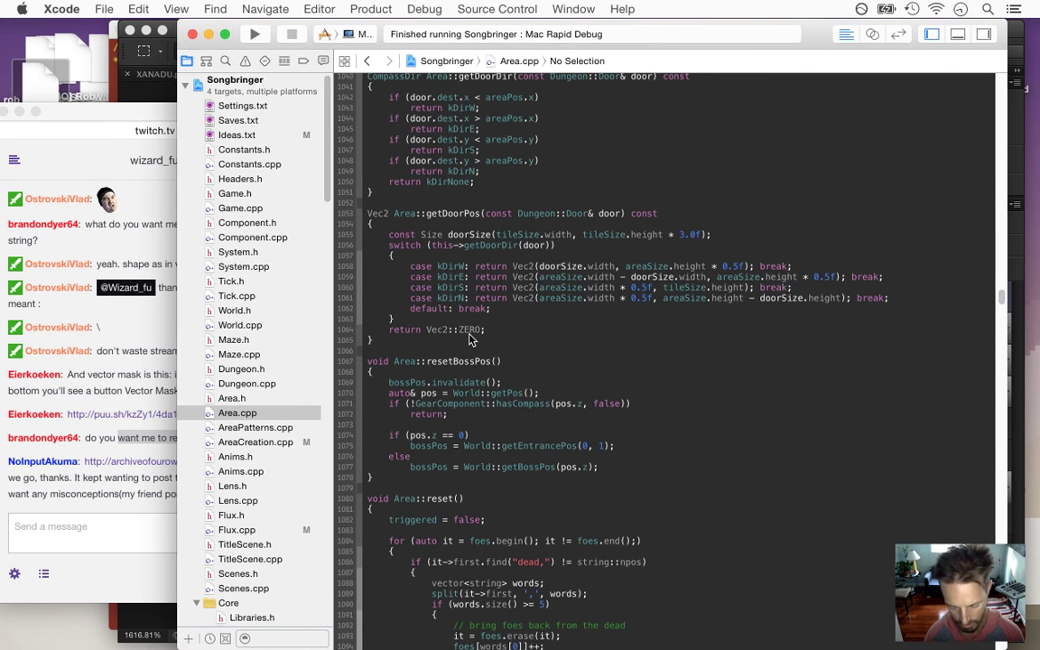
key("super+Up")
key("super+f")
type("tiles1grou")
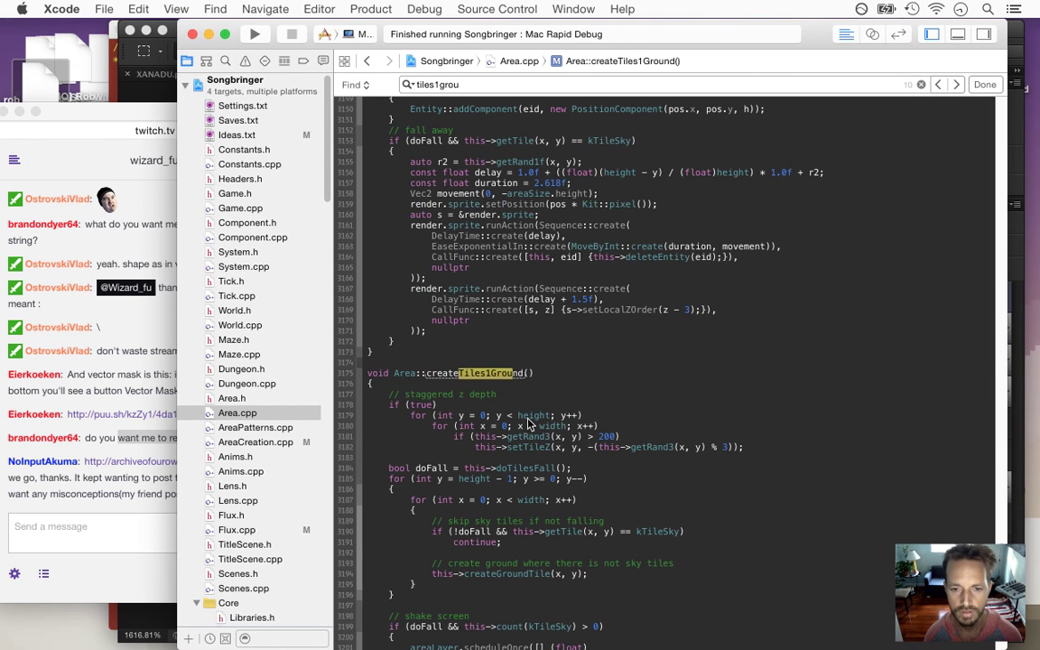
Comment out the kGroundTilesB check that sets level = 2 in Area.cpp's createGroundTile function and build and run the game
left_click(603, 362)
left_click(368, 299)
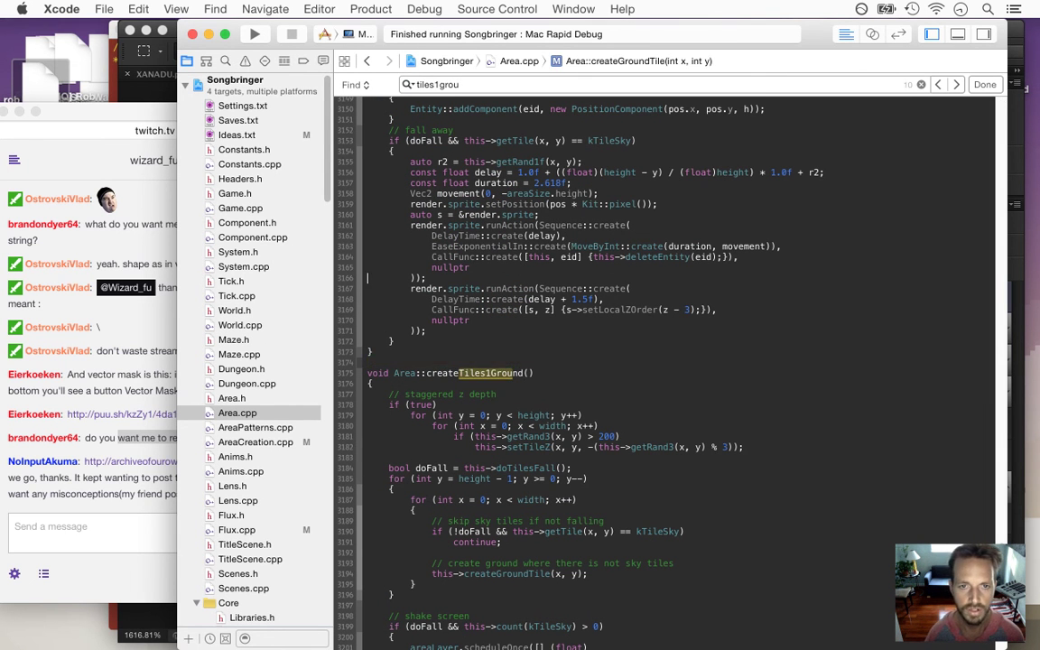
key("Up")
key("Up")
key("Up")
key("Up")
key("Up")
key("Up")
key("Up")
key("Up")
key("Up")
key("Up")
key("Up")
key("Up")
key("Up")
key("Up")
key("Up")
key("Up")
key("Up")
key("Up")
key("Up")
key("Up")
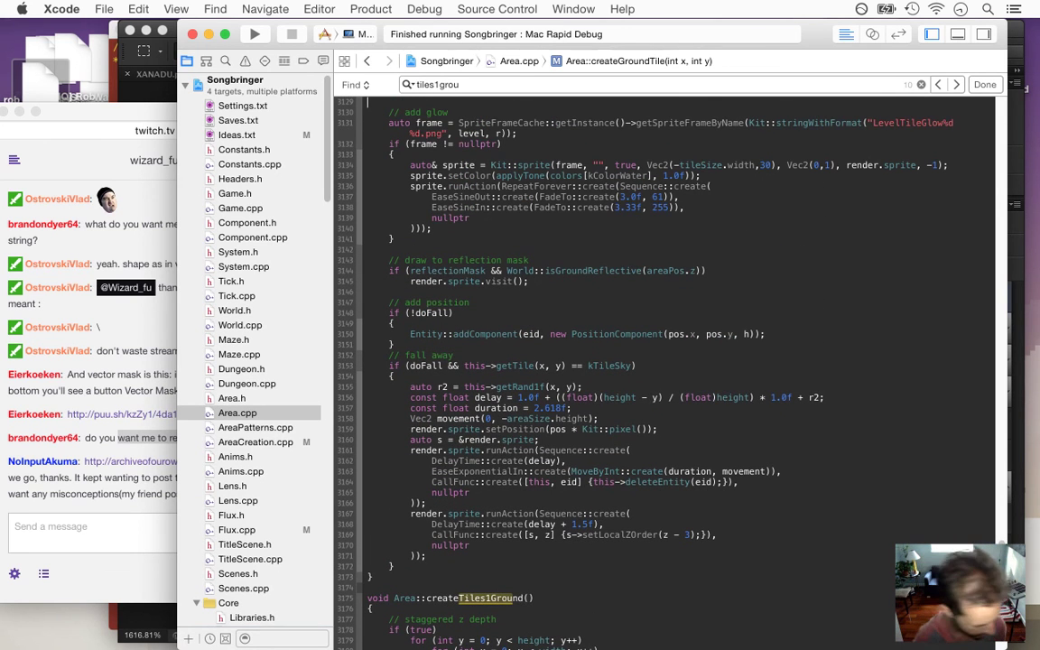
left_click(553, 304)
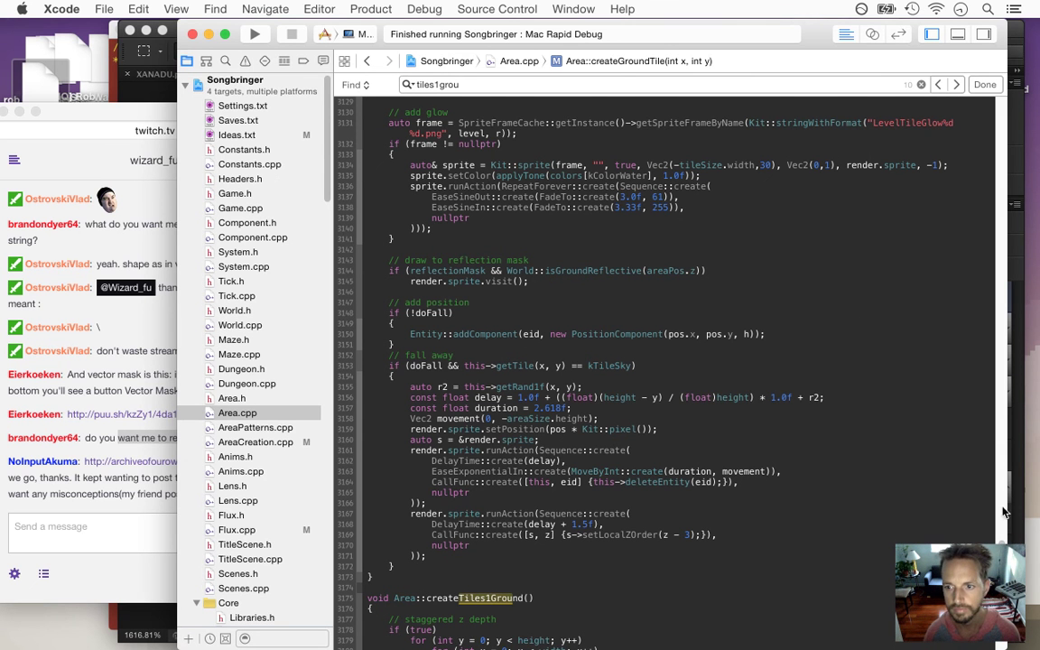
scroll(668, 361, "up", 10)
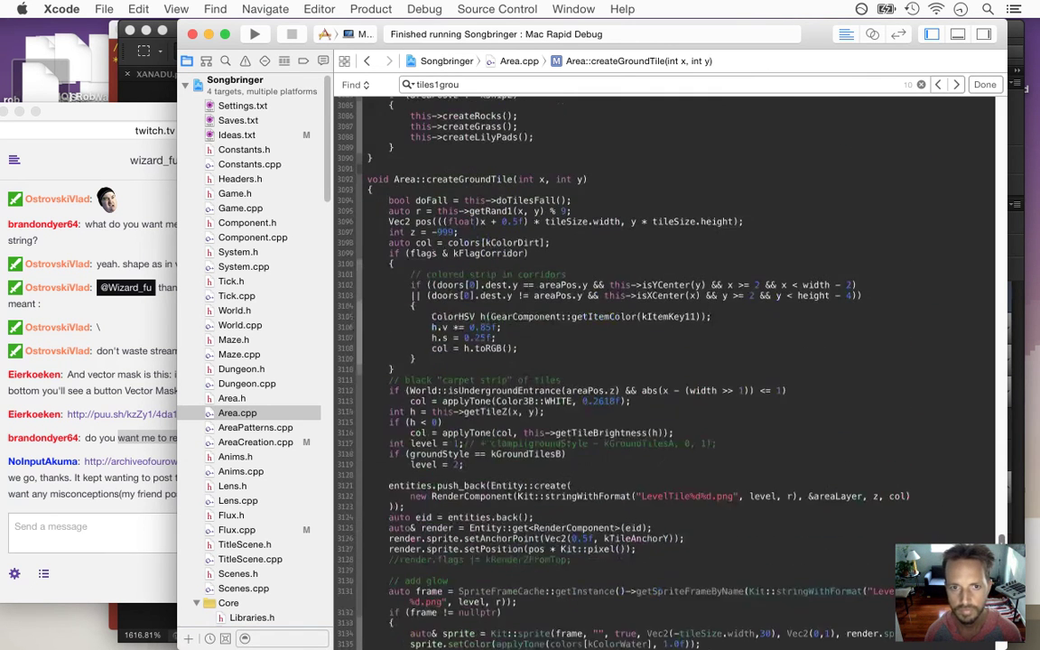
scroll(668, 361, "down", 2)
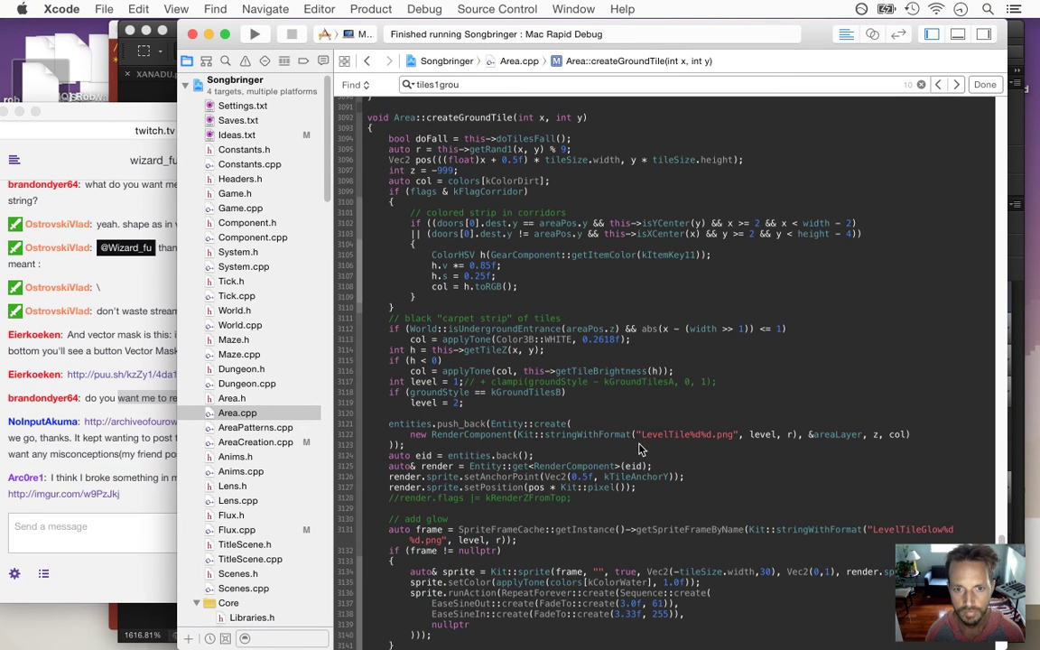
key("shift+Down")
key("super+slash")
key("super+r")
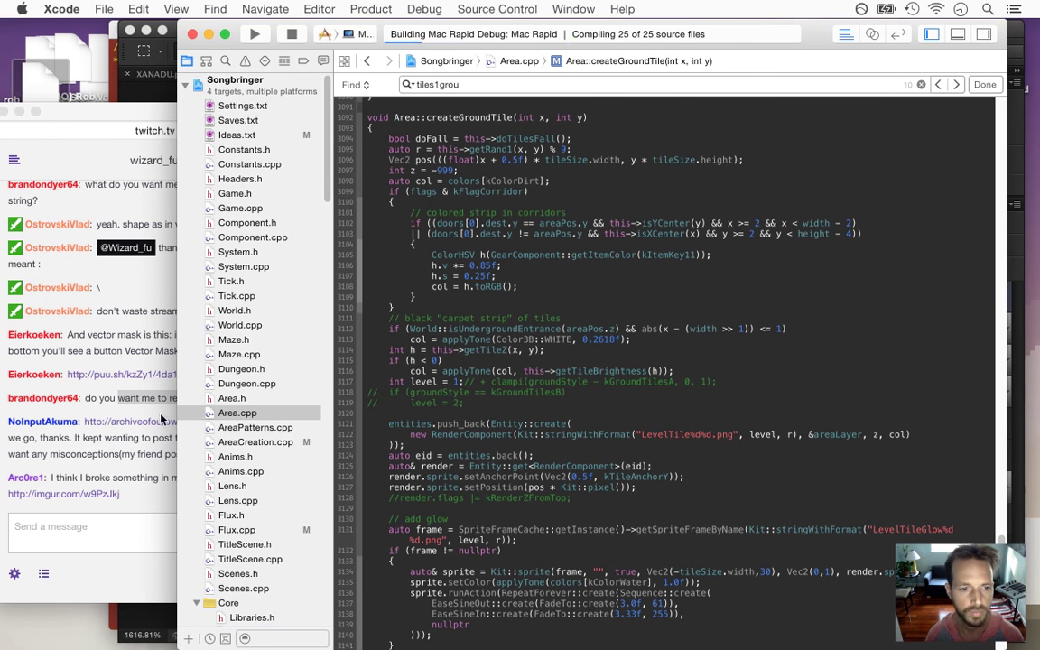
Switch to the Twitch chat and open the archiveofourown.org and imgur.com links posted by viewers in separate browser windows
left_click(127, 409)
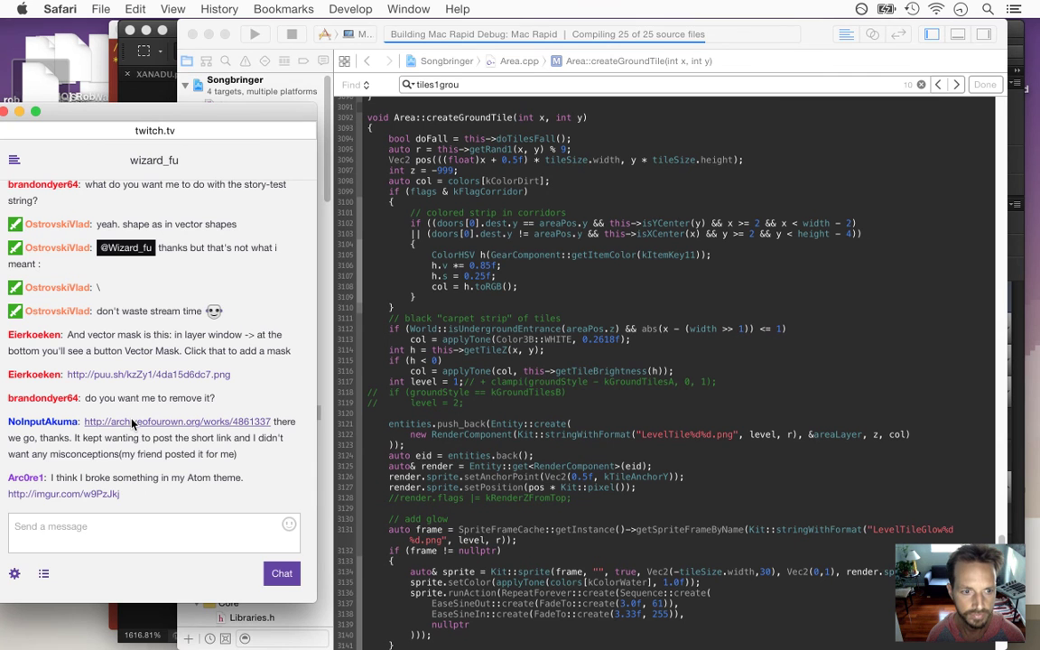
right_click(132, 423)
left_click(181, 360)
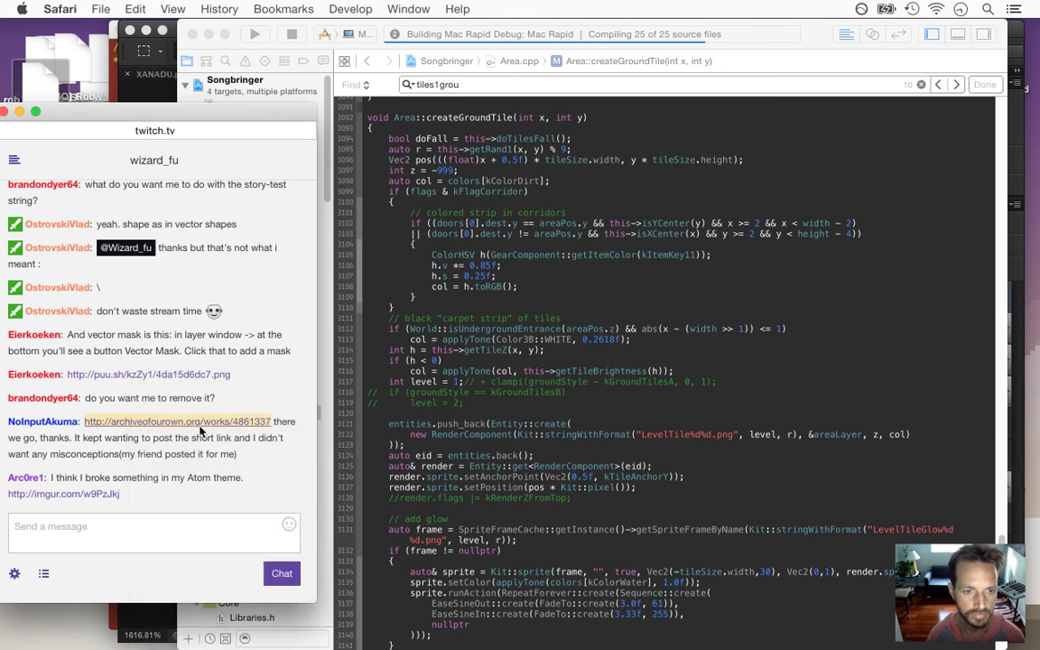
left_click(114, 440)
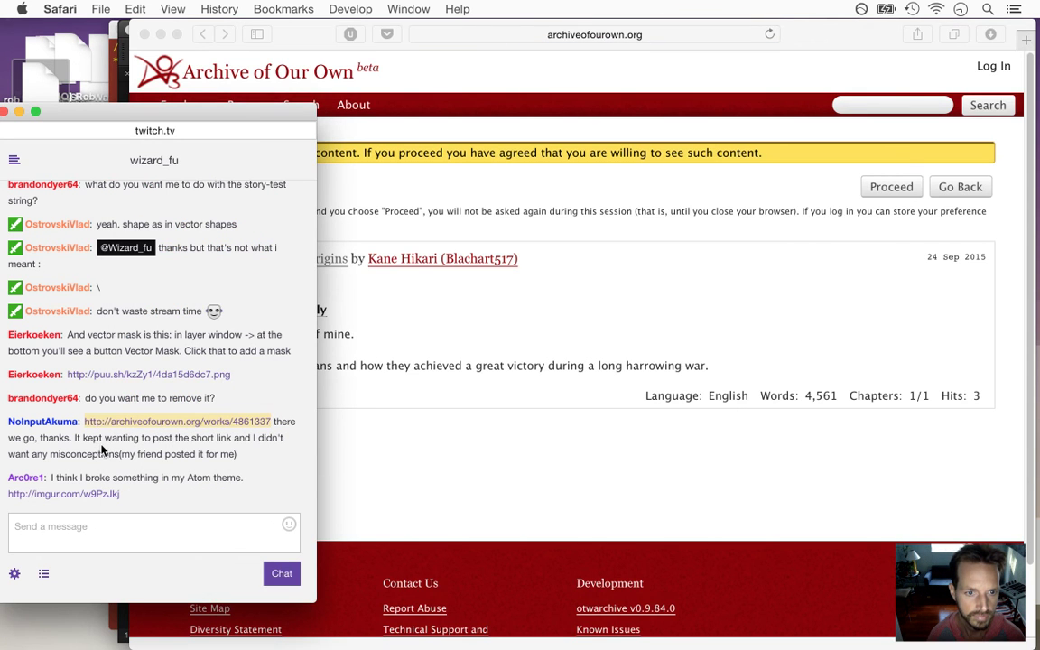
left_click_drag(115, 440, 231, 456)
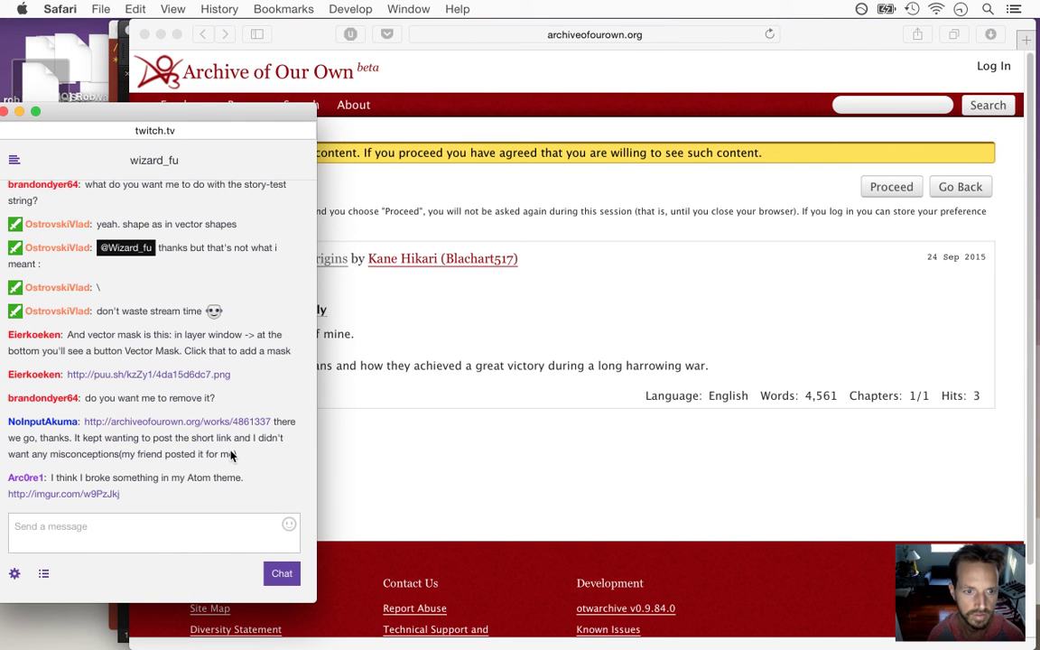
right_click(107, 494)
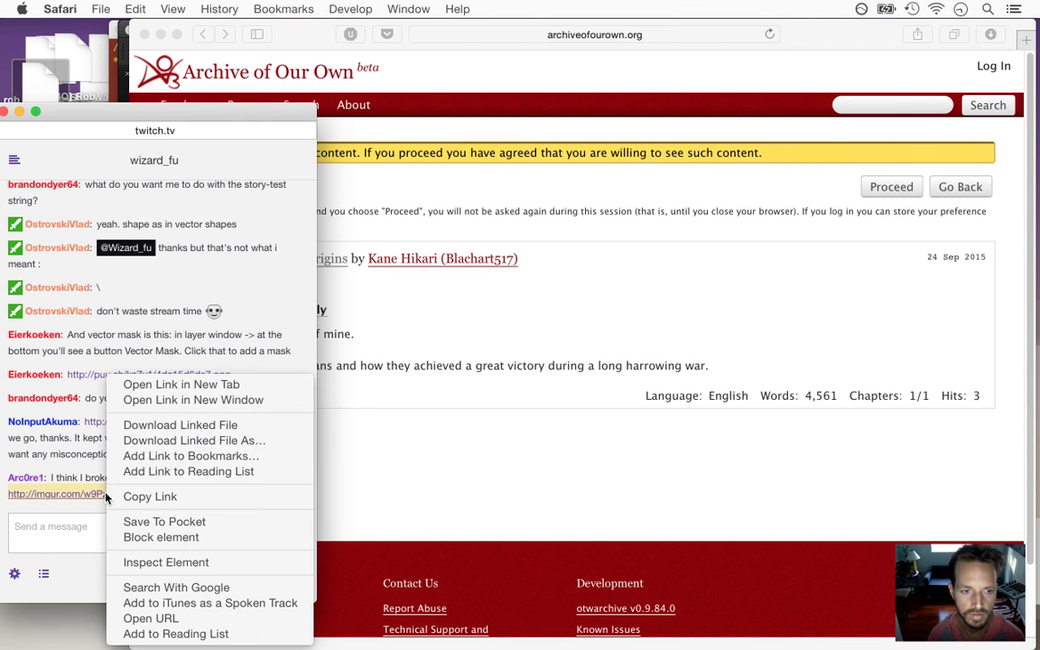
left_click(193, 400)
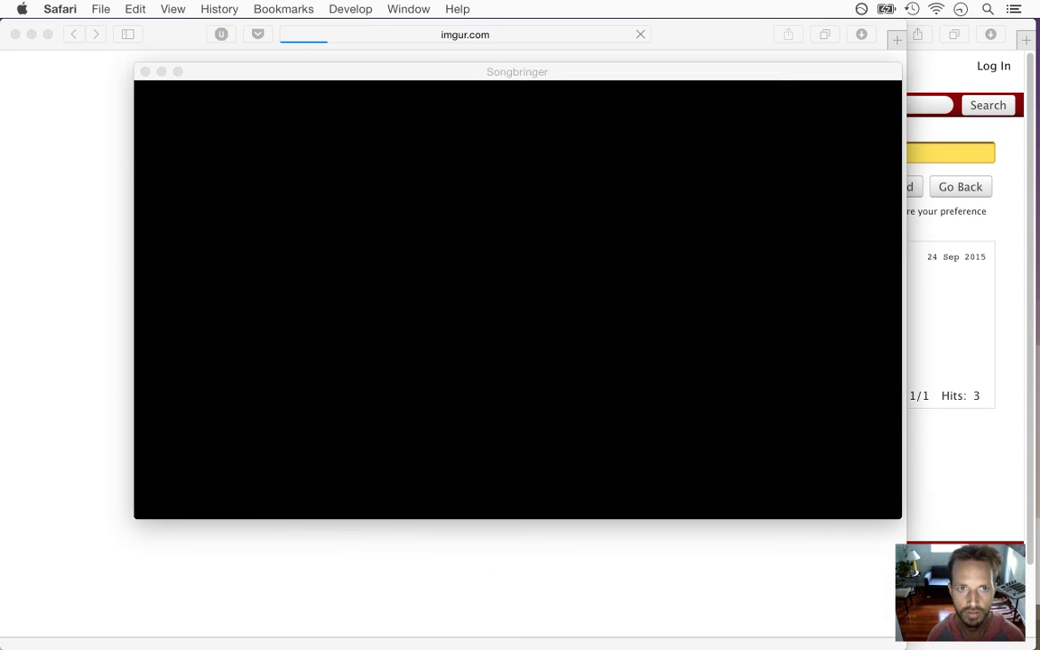